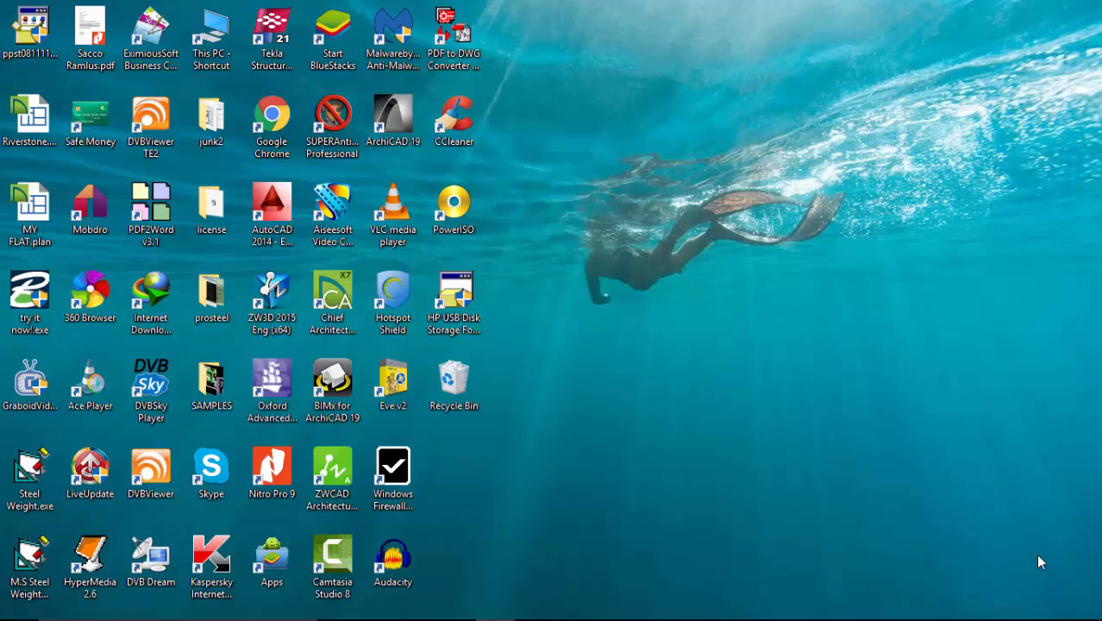
# Step: Start Tekla Structures with the UK environment, the Steel Detailer role and the Full configuration
pyautogui.doubleClick(263, 34)
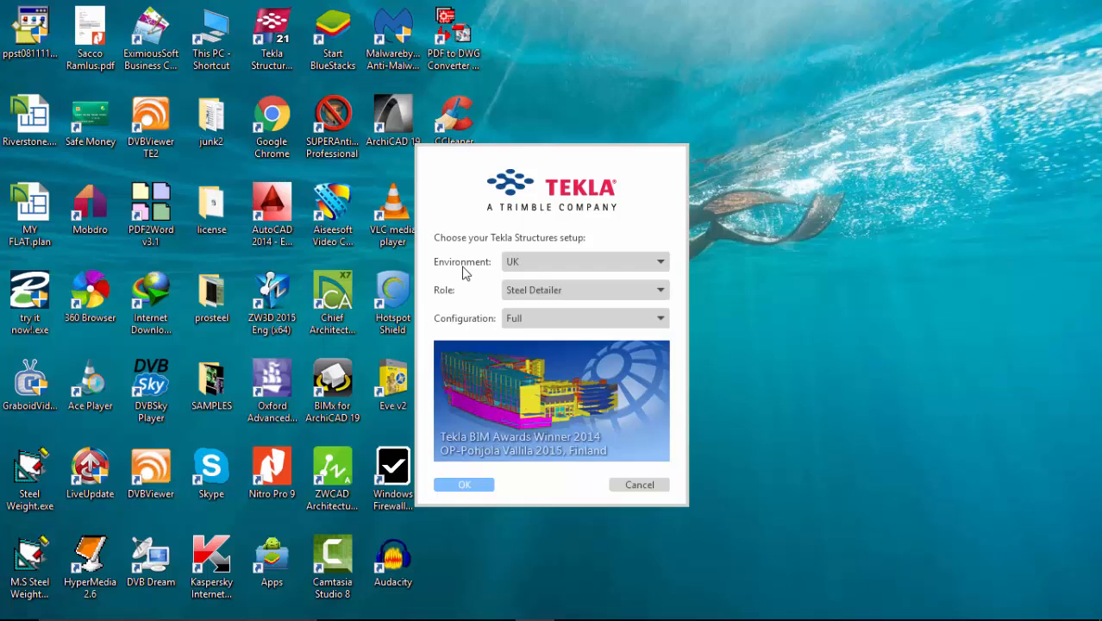
pyautogui.click(661, 263)
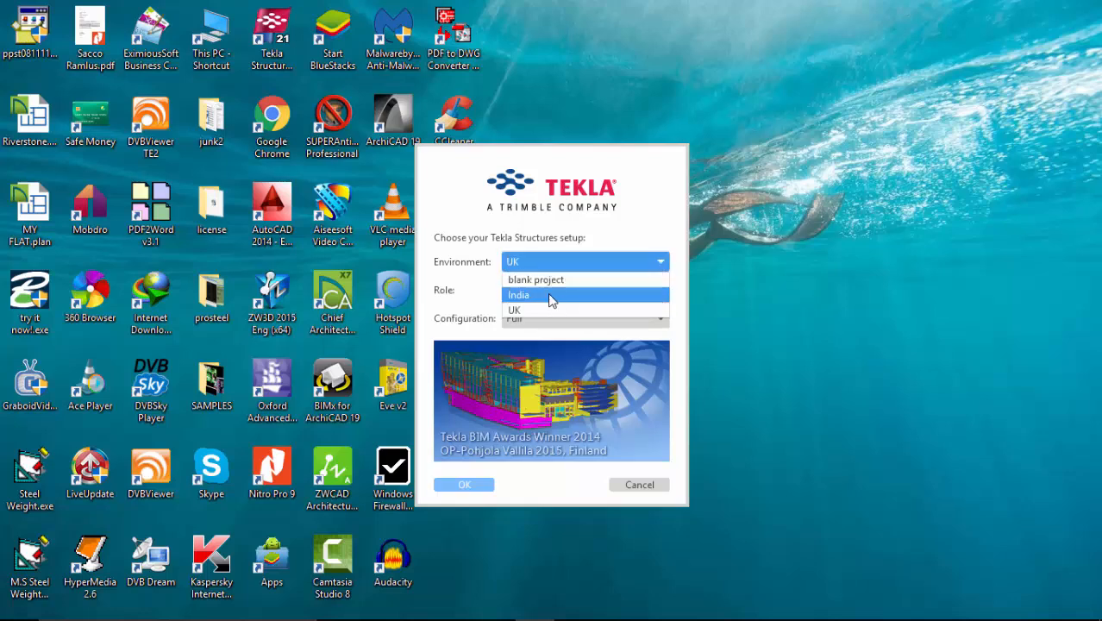
pyautogui.click(466, 277)
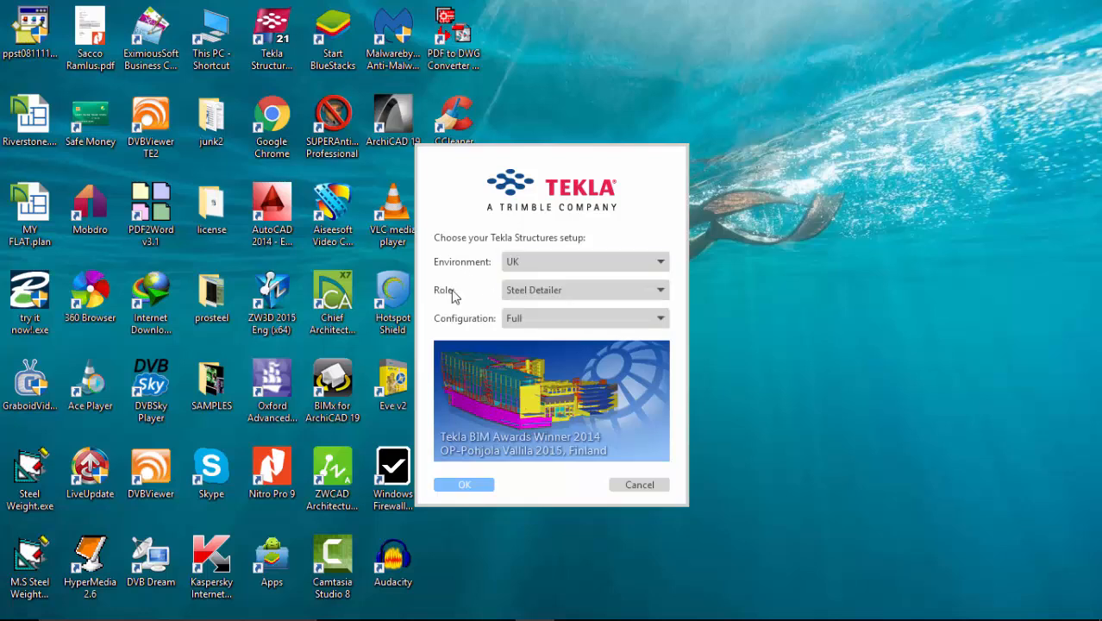
pyautogui.click(661, 293)
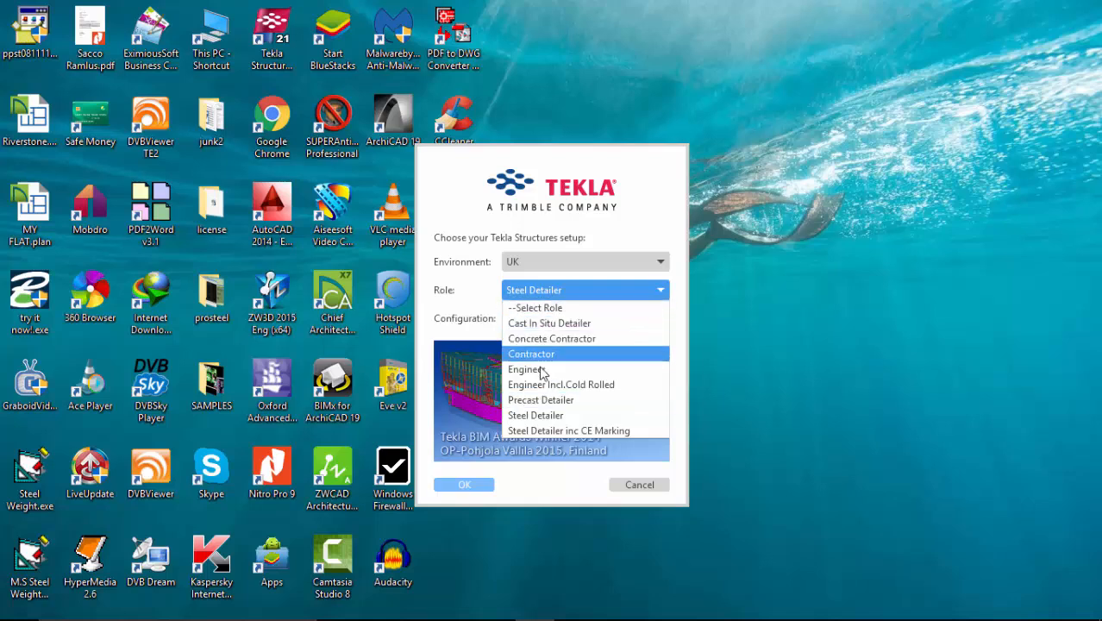
pyautogui.click(476, 296)
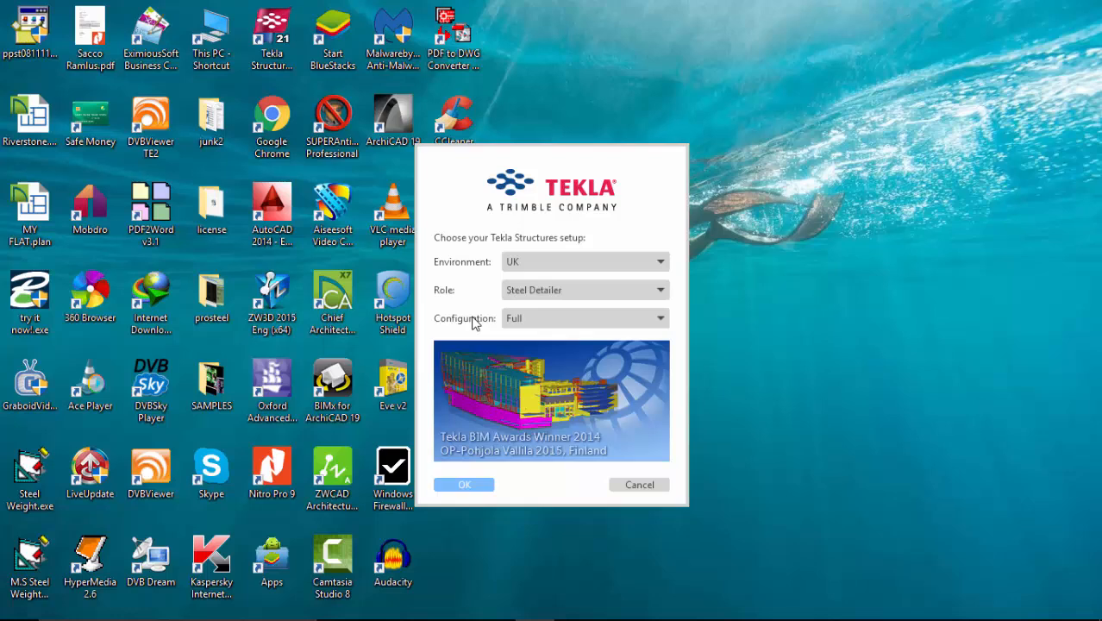
pyautogui.click(660, 321)
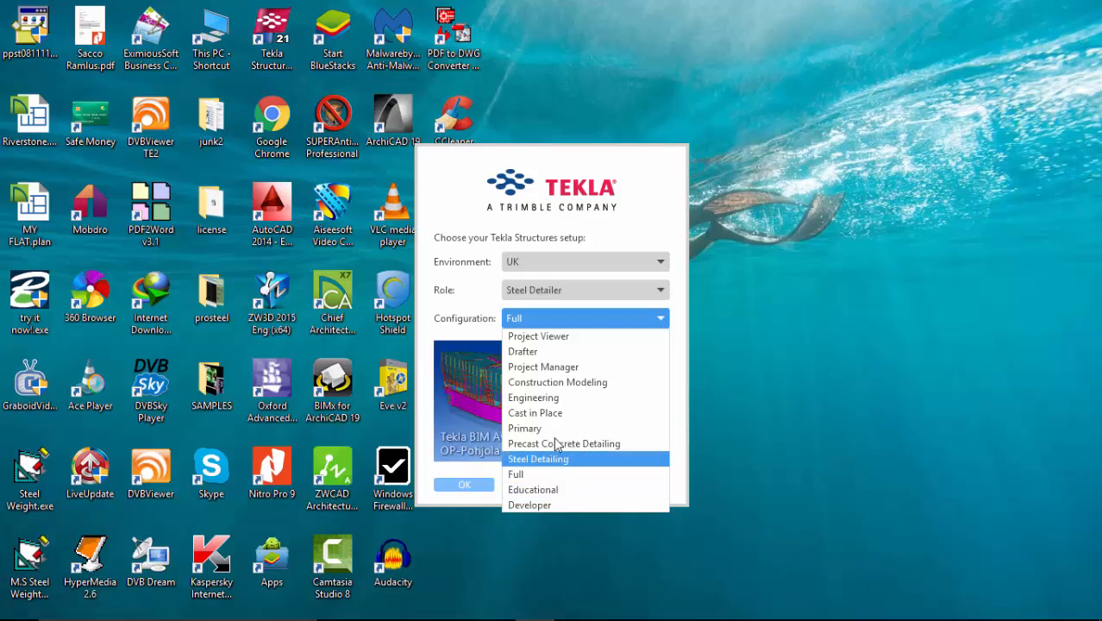
pyautogui.click(492, 338)
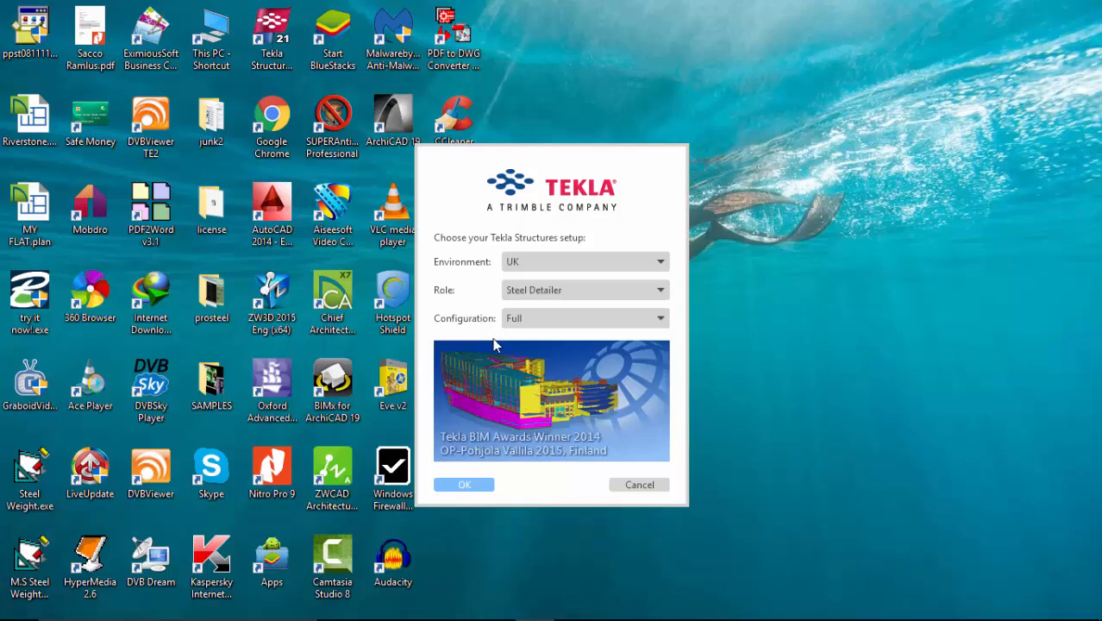
pyautogui.click(473, 485)
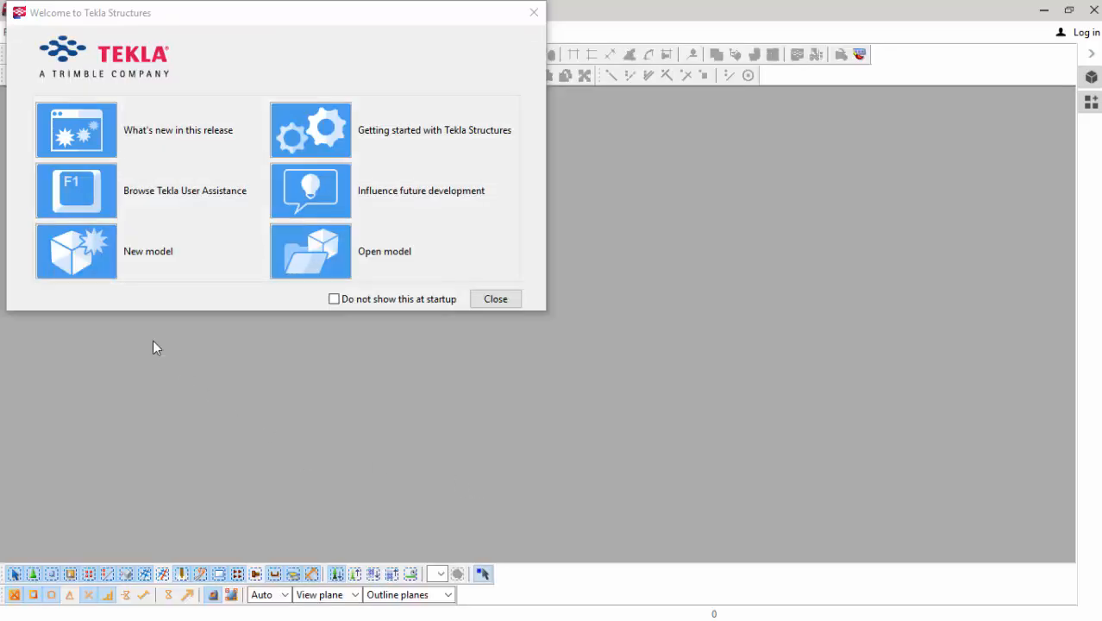
# Step: Create a new single-user model named DEMO7 without a template and maximize its 3D view
pyautogui.click(74, 257)
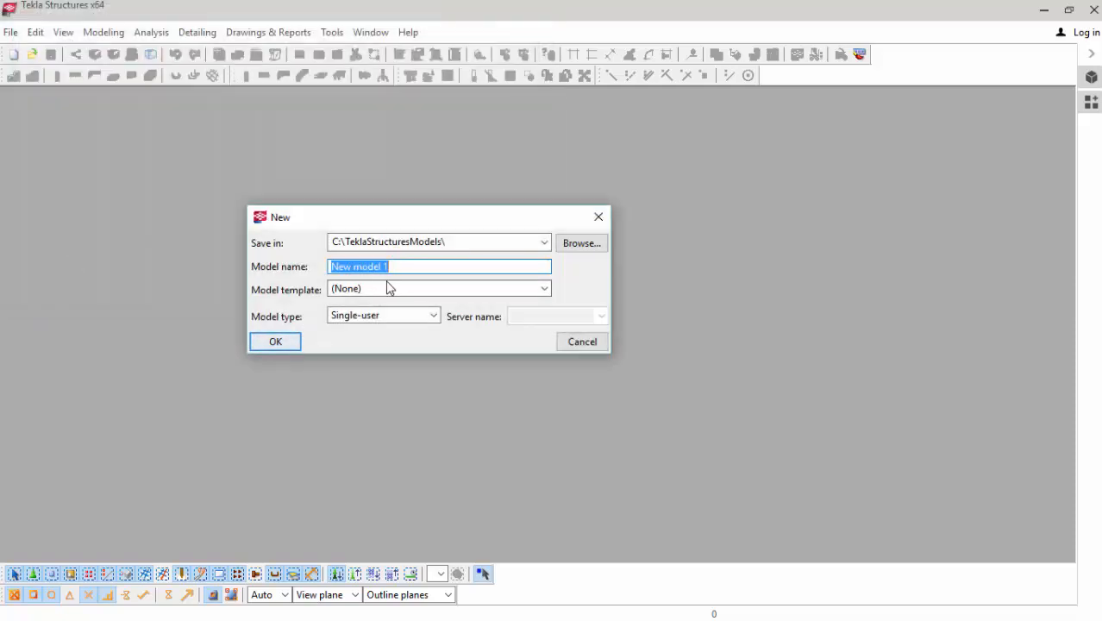
pyautogui.write('D')
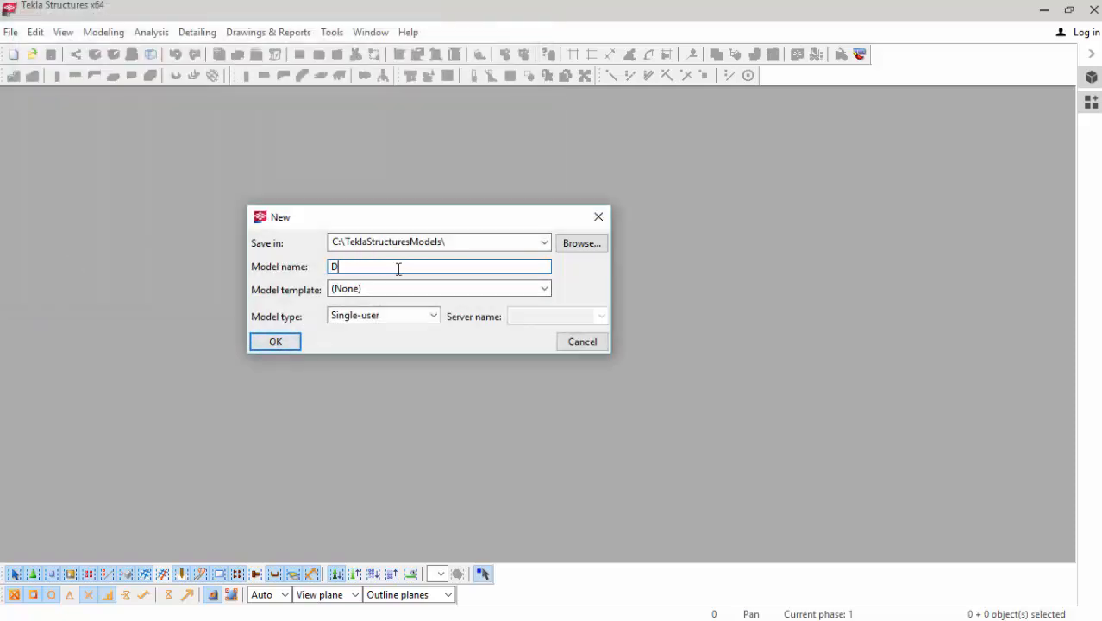
pyautogui.write('EMO7')
pyautogui.click(282, 343)
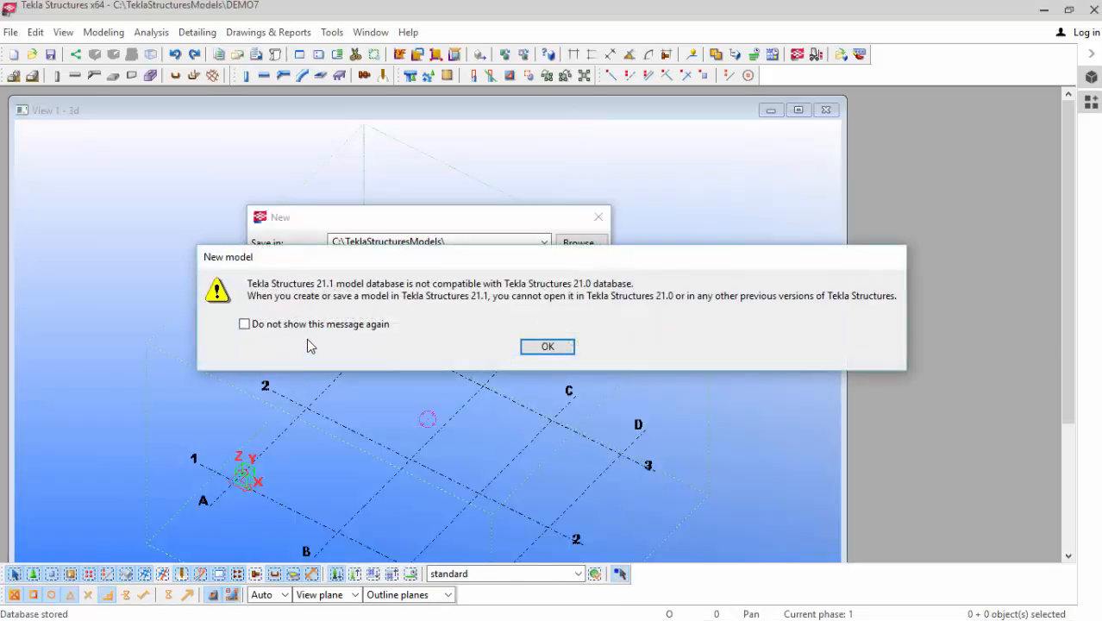
pyautogui.click(549, 348)
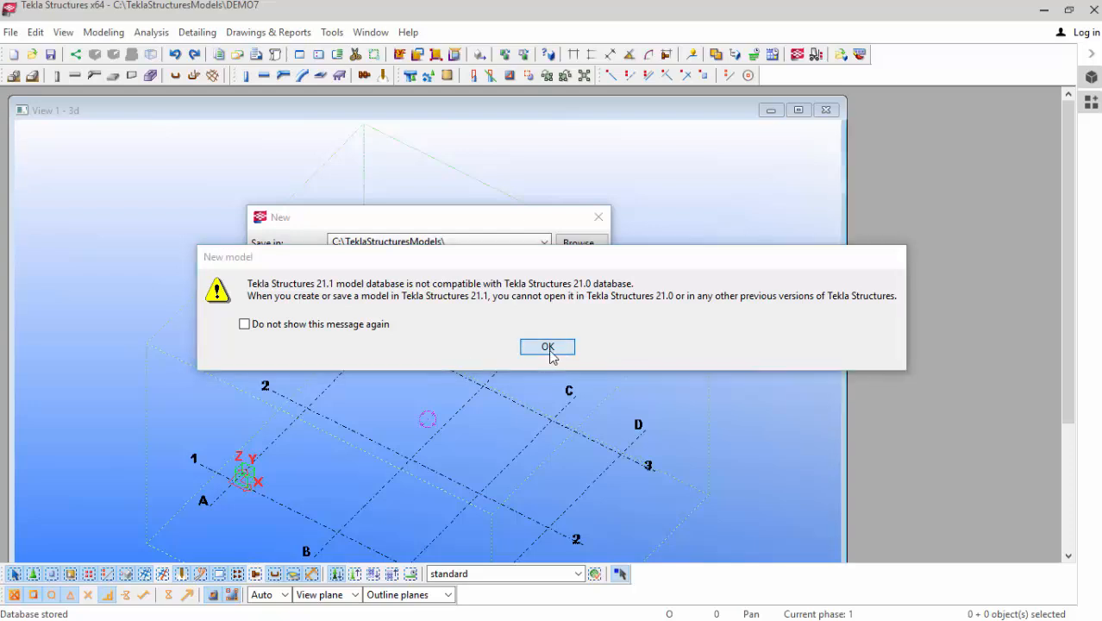
pyautogui.click(799, 112)
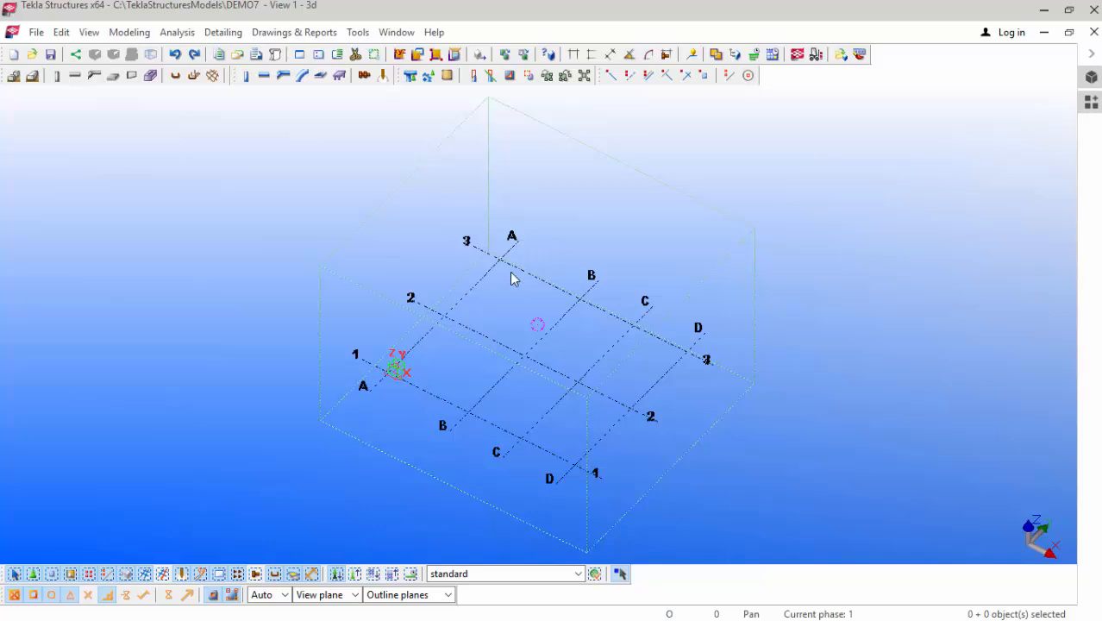
# Step: Open the default grid's properties and set its X coordinates to 10*6000
pyautogui.doubleClick(520, 355)
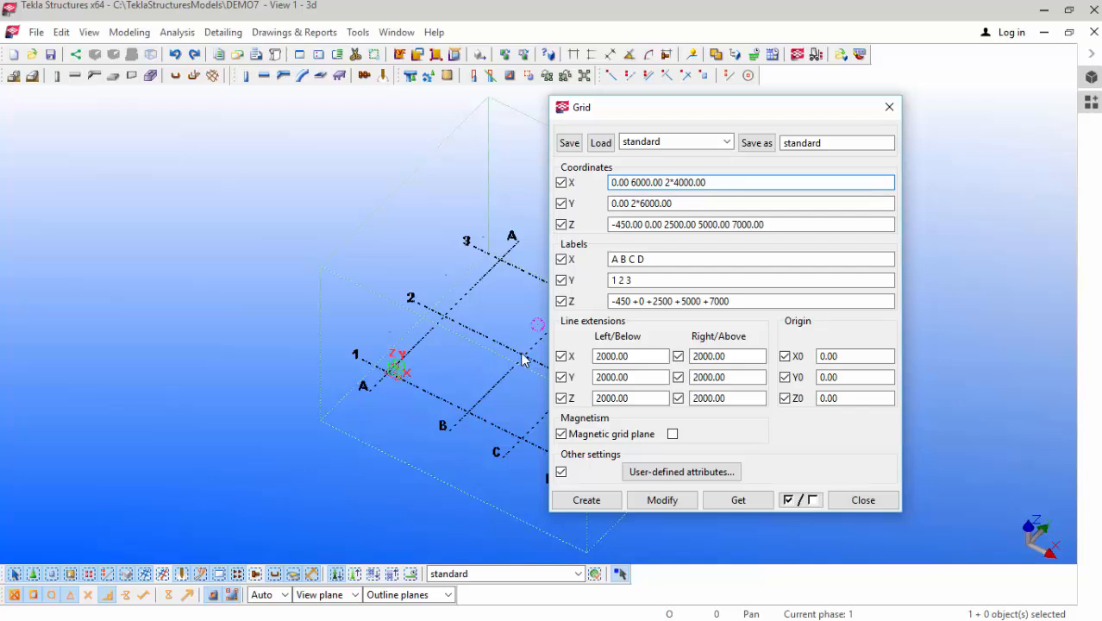
pyautogui.click(505, 286)
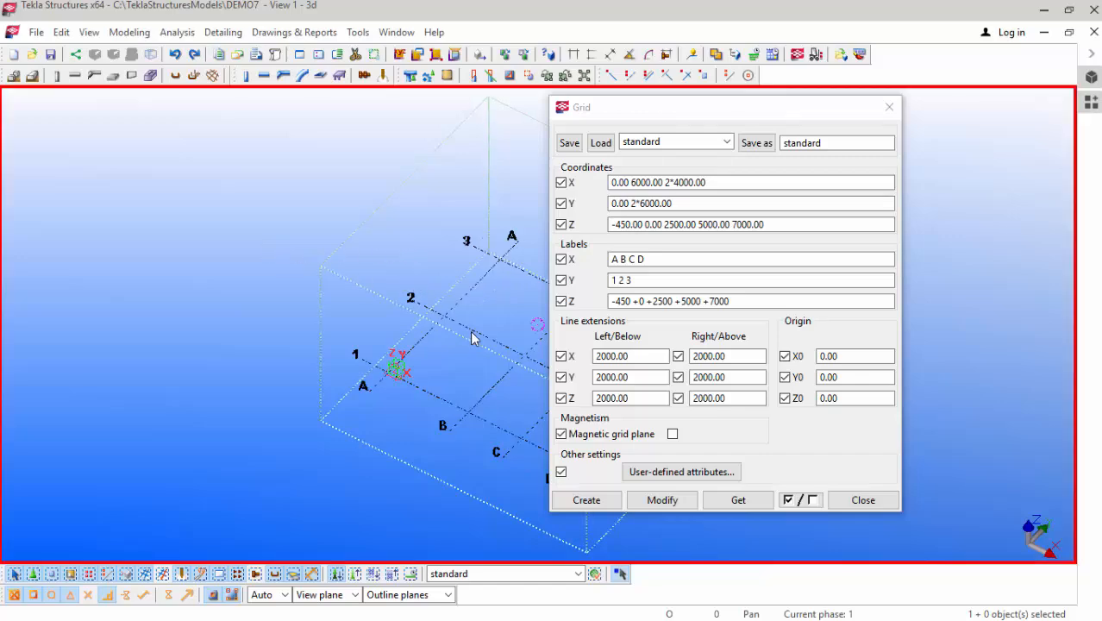
pyautogui.scroll(-2, 474, 328)
pyautogui.scroll(6, 509, 333)
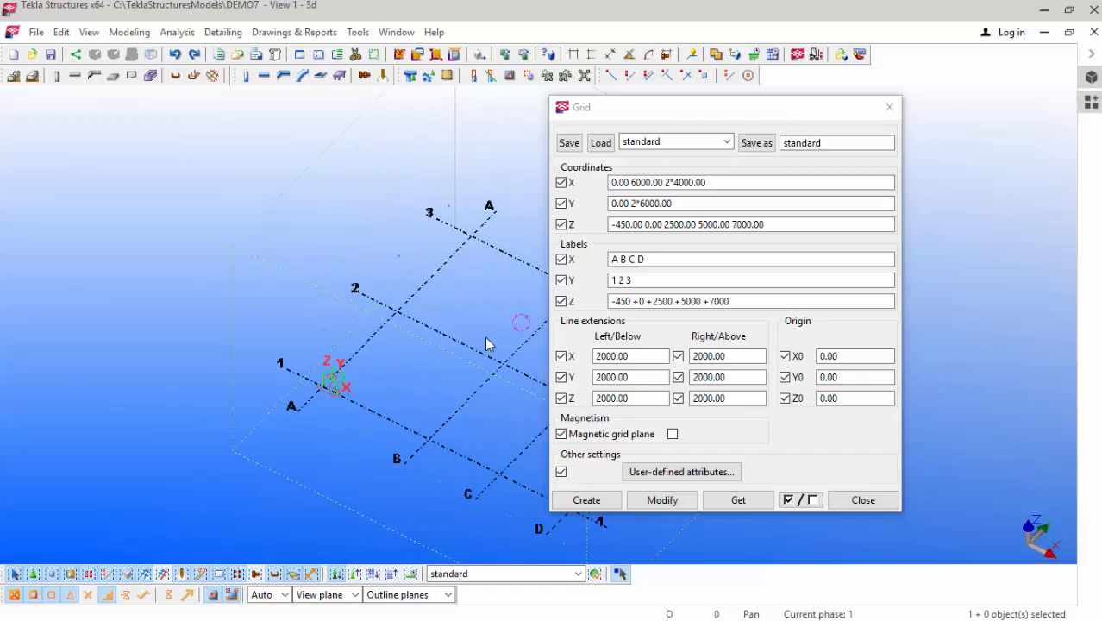
pyautogui.scroll(-3, 242, 369)
pyautogui.scroll(2, 351, 404)
pyautogui.scroll(2, 216, 394)
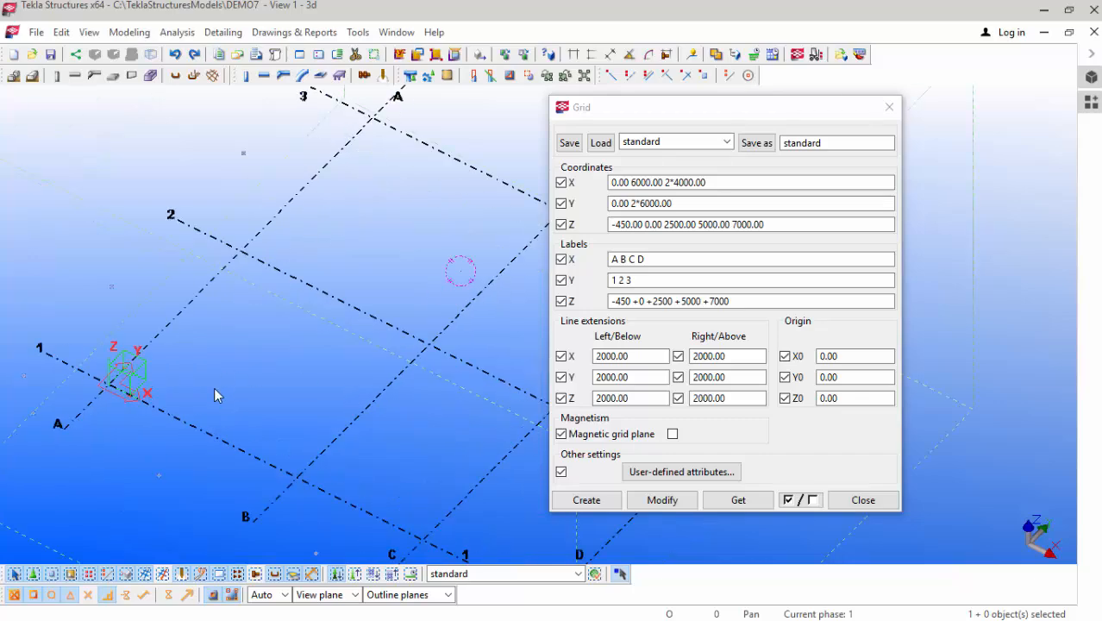
pyautogui.scroll(-2, 152, 380)
pyautogui.scroll(1, 148, 382)
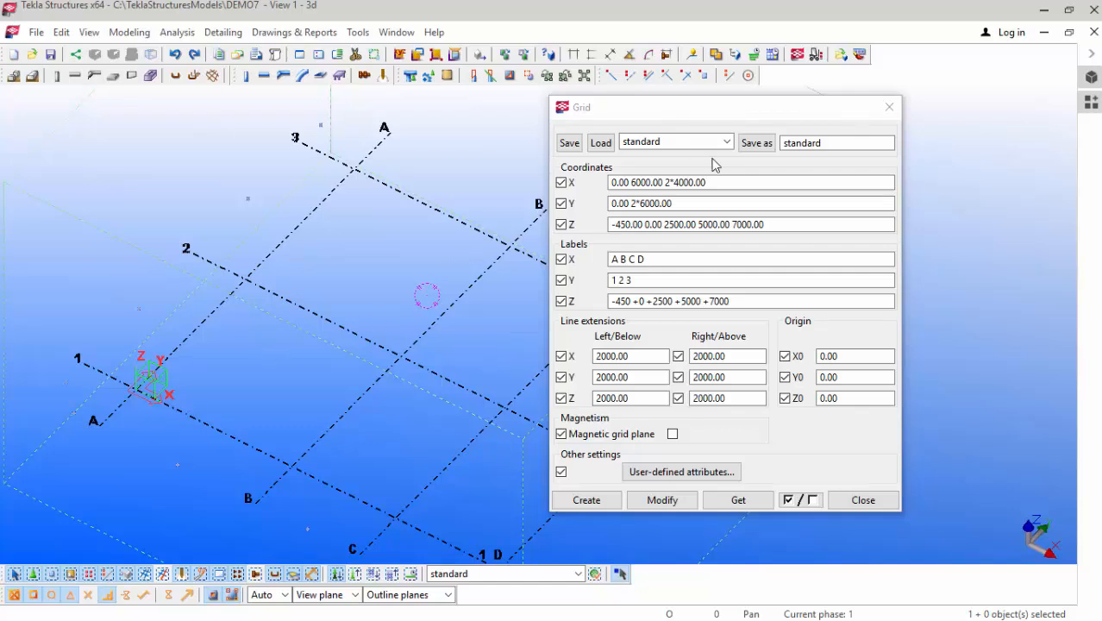
pyautogui.click(711, 184)
pyautogui.press('BackSpace')
pyautogui.press('BackSpace')
pyautogui.press('BackSpace')
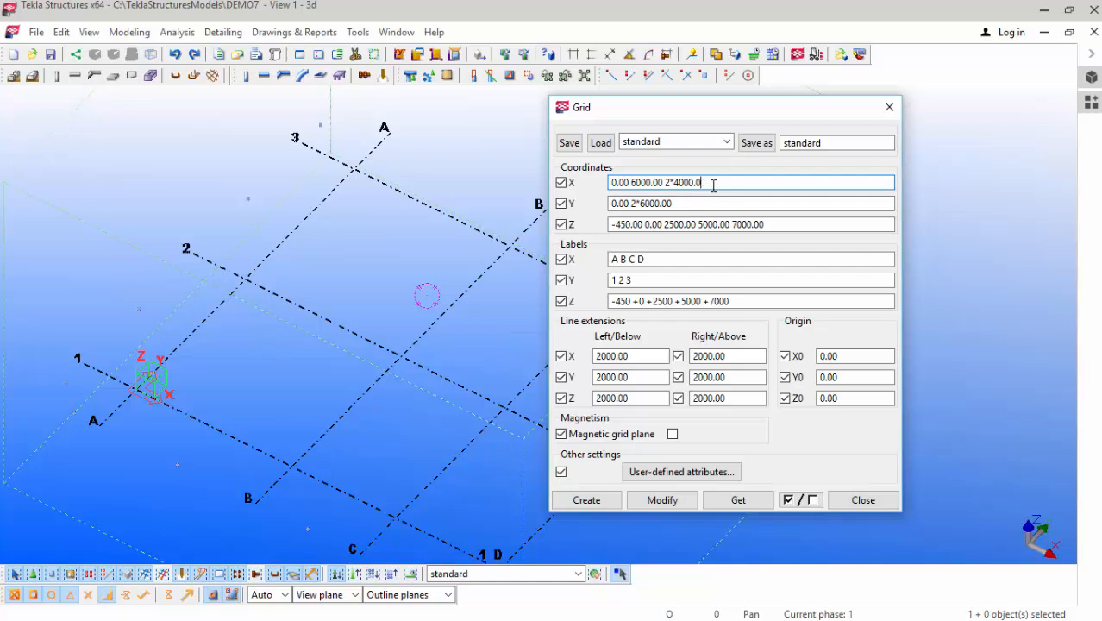
pyautogui.press('BackSpace')
pyautogui.press('BackSpace')
pyautogui.press('BackSpace')
pyautogui.press('BackSpace')
pyautogui.press('BackSpace')
pyautogui.press('BackSpace')
pyautogui.press('BackSpace')
pyautogui.press('BackSpace')
pyautogui.press('BackSpace')
pyautogui.press('BackSpace')
pyautogui.press('BackSpace')
pyautogui.press('BackSpace')
pyautogui.press('BackSpace')
pyautogui.press('BackSpace')
pyautogui.press('BackSpace')
pyautogui.press('BackSpace')
pyautogui.press('BackSpace')
pyautogui.press('BackSpace')
pyautogui.press('BackSpace')
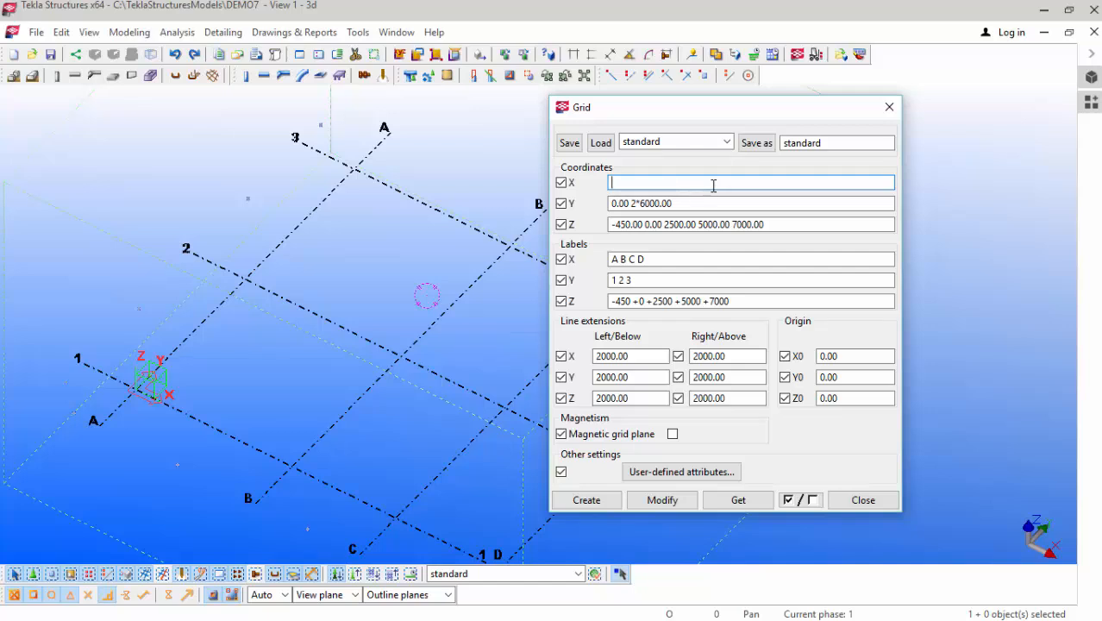
pyautogui.write('10*6000')
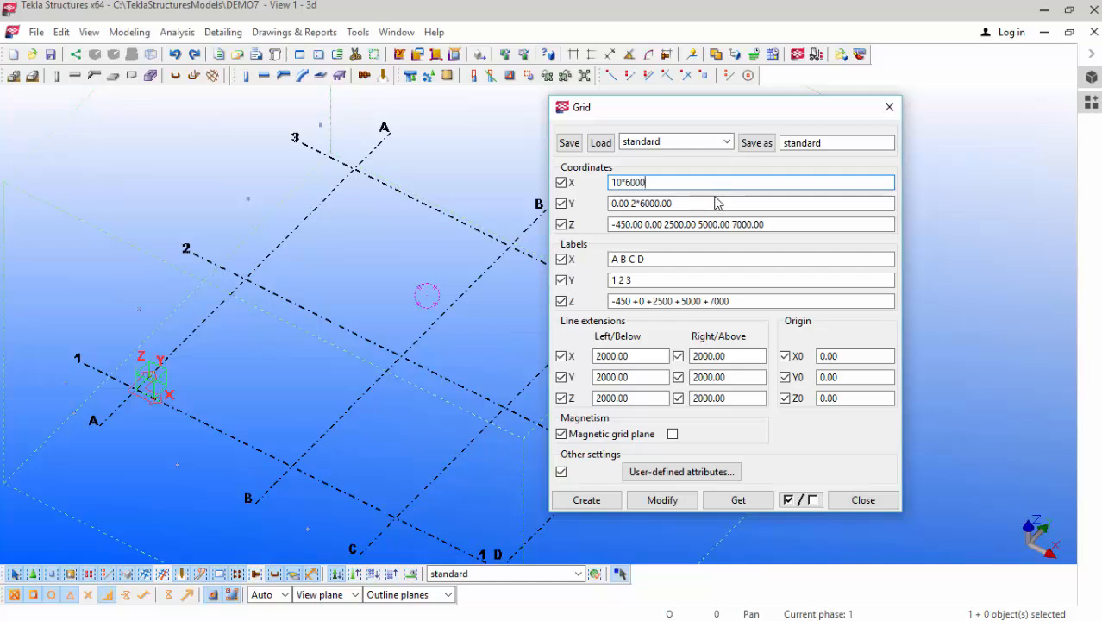
# Step: Set the grid's Y coordinates to 5*5000
pyautogui.click(685, 203)
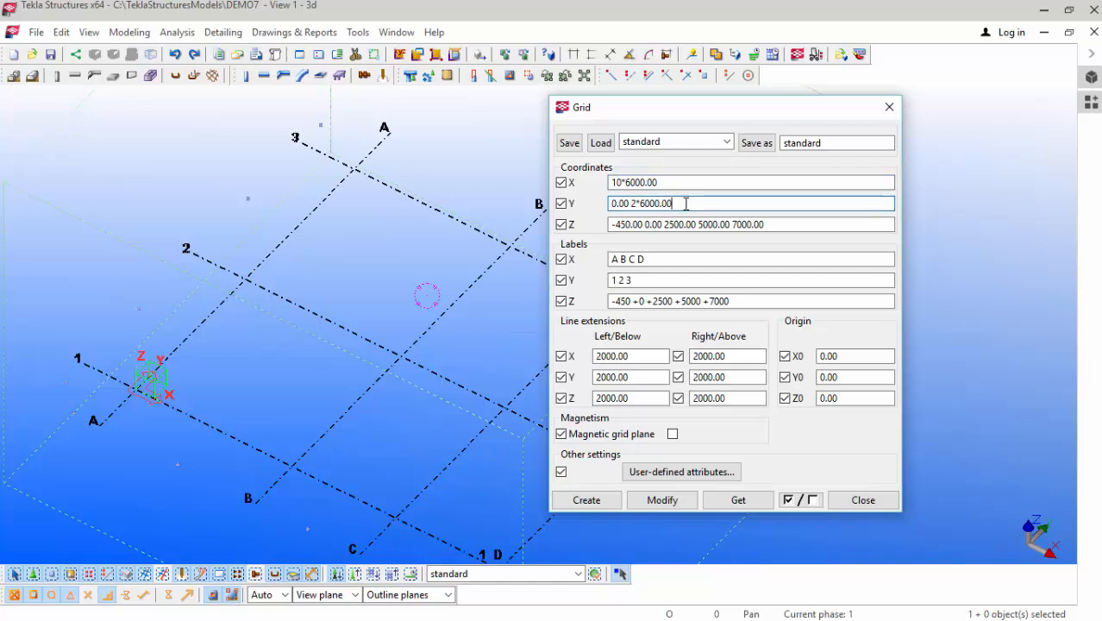
pyautogui.press('BackSpace')
pyautogui.press('BackSpace')
pyautogui.press('BackSpace')
pyautogui.press('BackSpace')
pyautogui.press('BackSpace')
pyautogui.press('BackSpace')
pyautogui.press('BackSpace')
pyautogui.press('BackSpace')
pyautogui.press('BackSpace')
pyautogui.press('BackSpace')
pyautogui.press('BackSpace')
pyautogui.press('BackSpace')
pyautogui.press('BackSpace')
pyautogui.press('BackSpace')
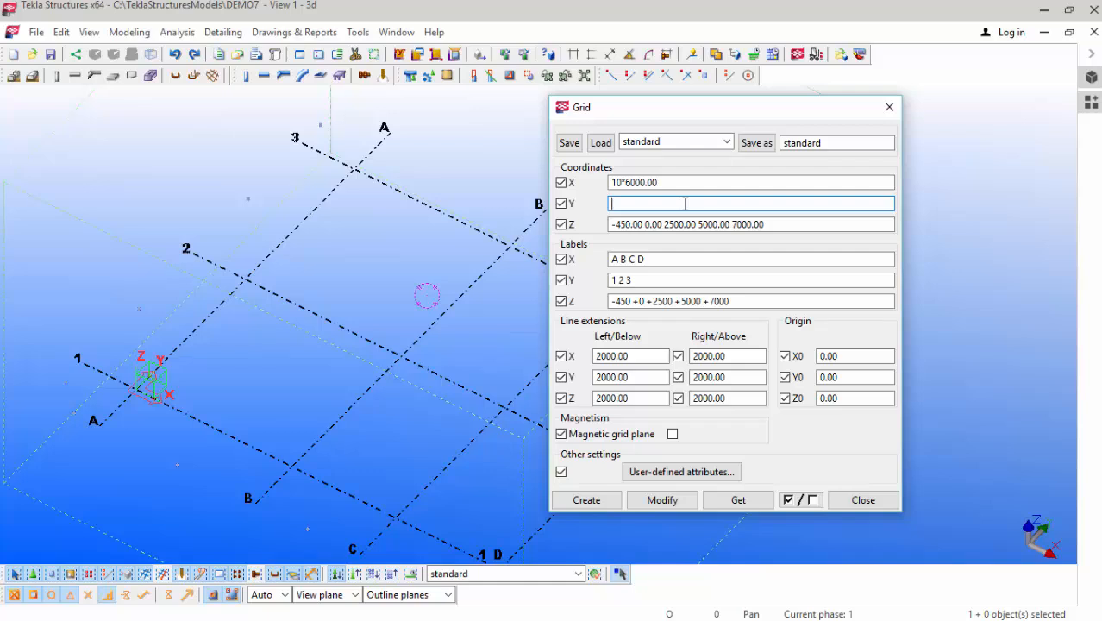
pyautogui.write('5*5000')
pyautogui.click(767, 226)
pyautogui.press('BackSpace')
pyautogui.press('BackSpace')
pyautogui.press('BackSpace')
pyautogui.press('BackSpace')
pyautogui.press('BackSpace')
pyautogui.press('BackSpace')
pyautogui.press('BackSpace')
pyautogui.press('BackSpace')
pyautogui.press('BackSpace')
pyautogui.press('BackSpace')
pyautogui.press('BackSpace')
pyautogui.press('BackSpace')
pyautogui.press('BackSpace')
pyautogui.press('BackSpace')
pyautogui.press('BackSpace')
pyautogui.press('BackSpace')
pyautogui.press('BackSpace')
pyautogui.press('BackSpace')
pyautogui.press('BackSpace')
pyautogui.press('BackSpace')
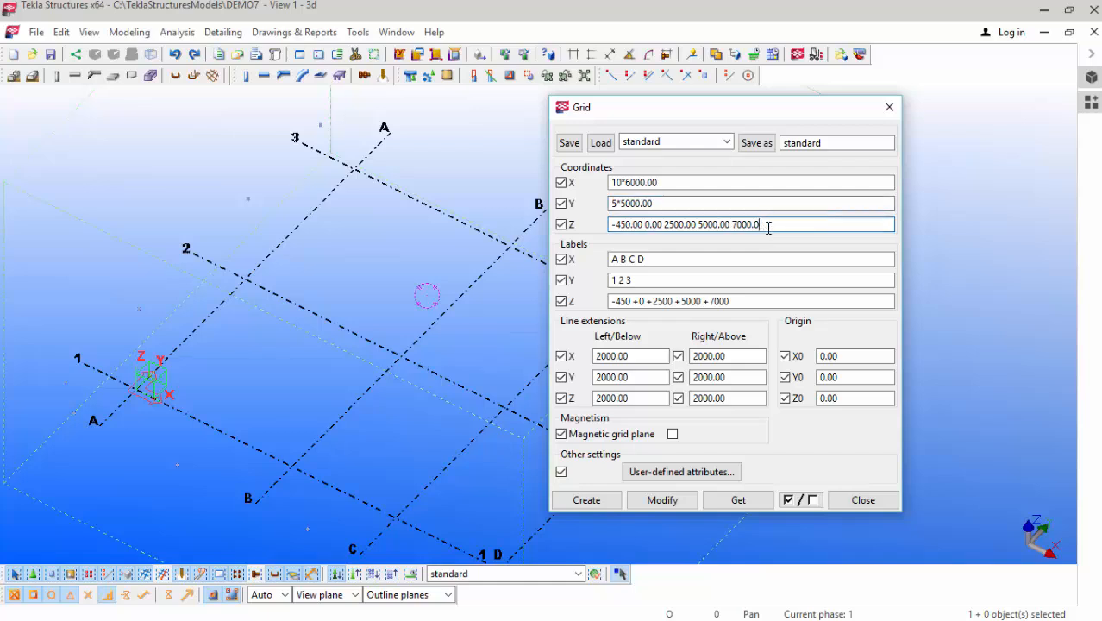
pyautogui.press('BackSpace')
pyautogui.press('BackSpace')
pyautogui.press('BackSpace')
pyautogui.press('BackSpace')
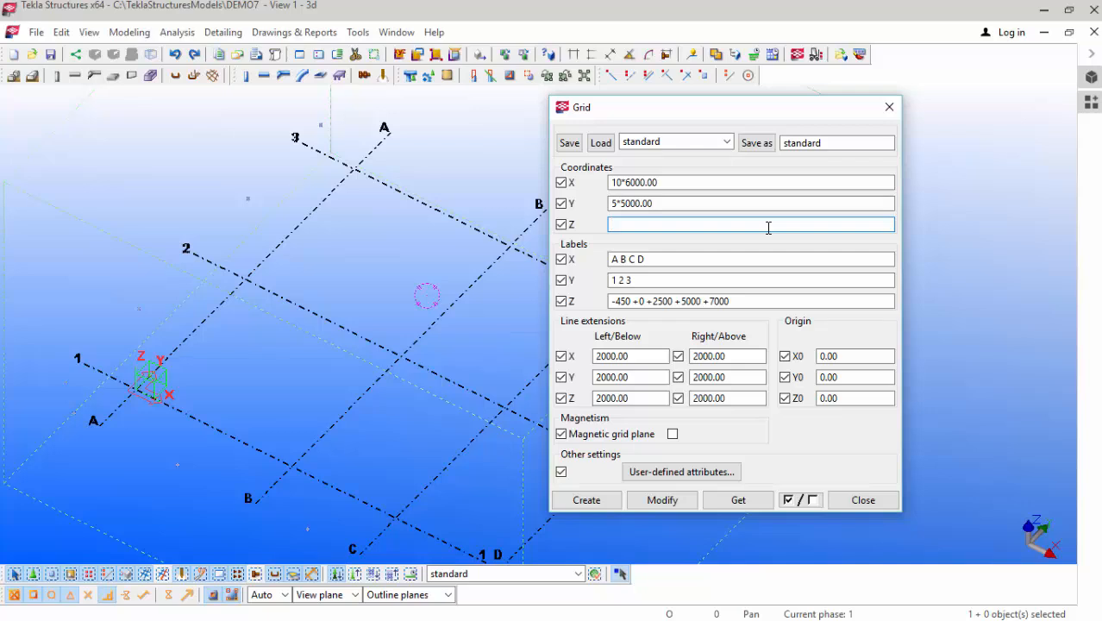
pyautogui.write('0 3000')
pyautogui.write('6000 7500')
pyautogui.write('9000')
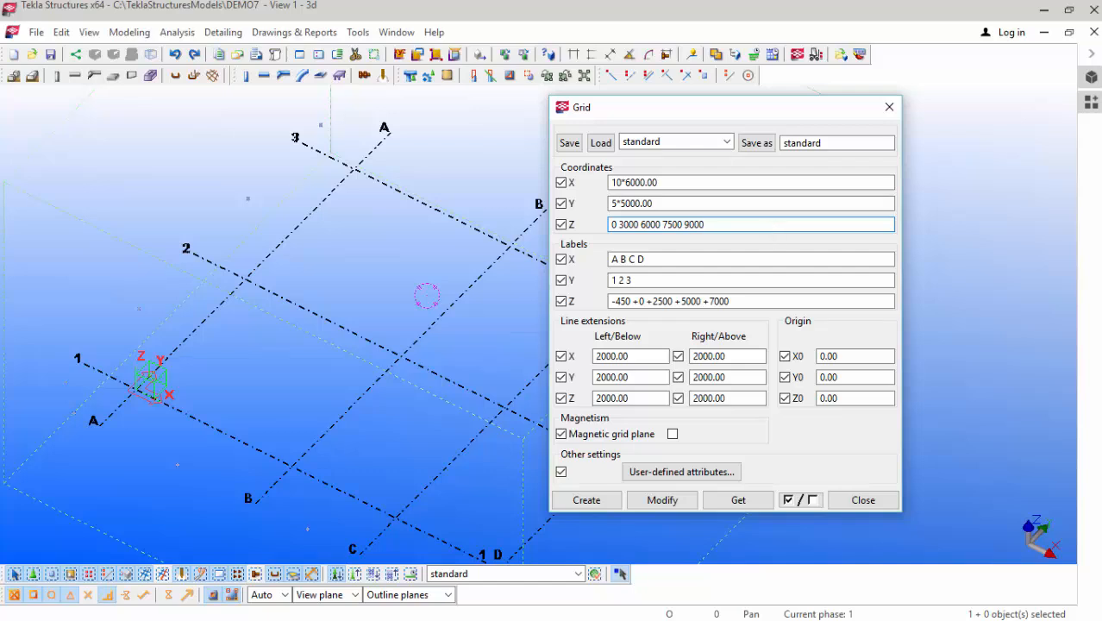
# Step: Set the grid's X labels to A B C E F G H I J
pyautogui.click(669, 258)
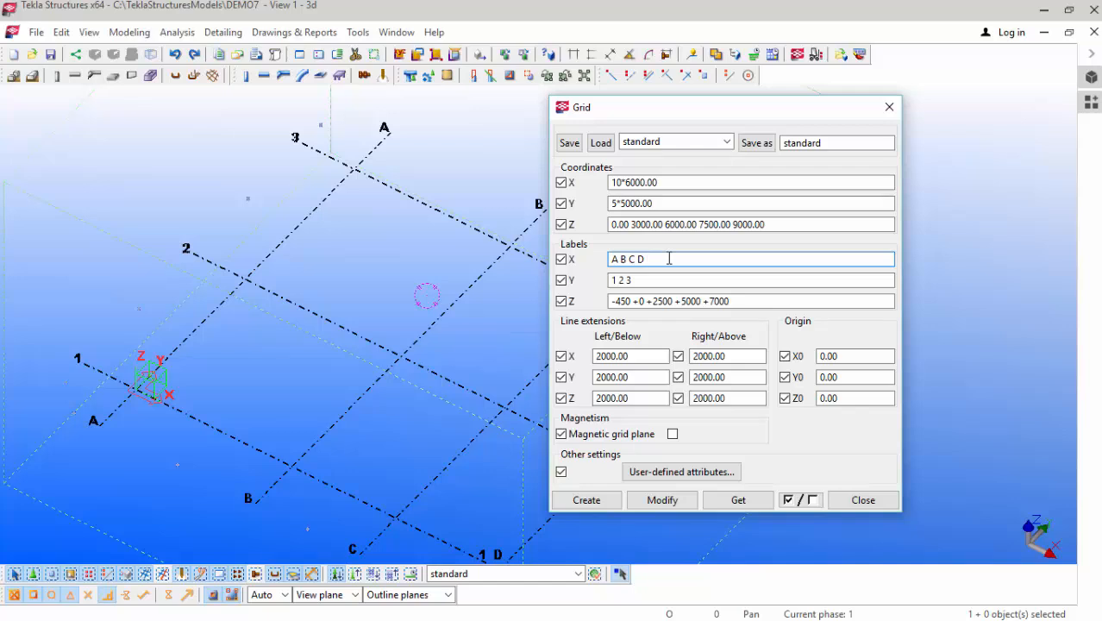
pyautogui.press('BackSpace')
pyautogui.press('BackSpace')
pyautogui.press('BackSpace')
pyautogui.press('BackSpace')
pyautogui.press('BackSpace')
pyautogui.write('CD')
pyautogui.press('BackSpace')
pyautogui.write('E F G H I J')
# Step: Set the grid's Y labels to 1 2 3 4 5
pyautogui.click(671, 278)
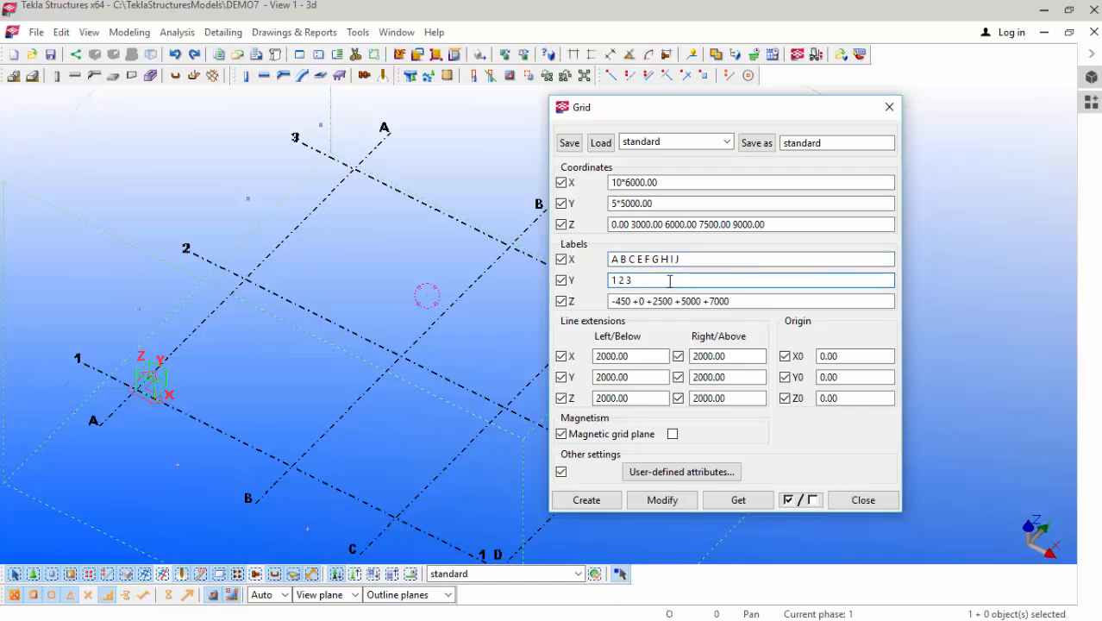
pyautogui.press('BackSpace')
pyautogui.press('BackSpace')
pyautogui.press('BackSpace')
pyautogui.press('BackSpace')
pyautogui.press('BackSpace')
pyautogui.write('1 2 3 4 5')
# Step: Change the grid's Z labels to 0 +3000 +6000 +7500 +9000
pyautogui.click(737, 300)
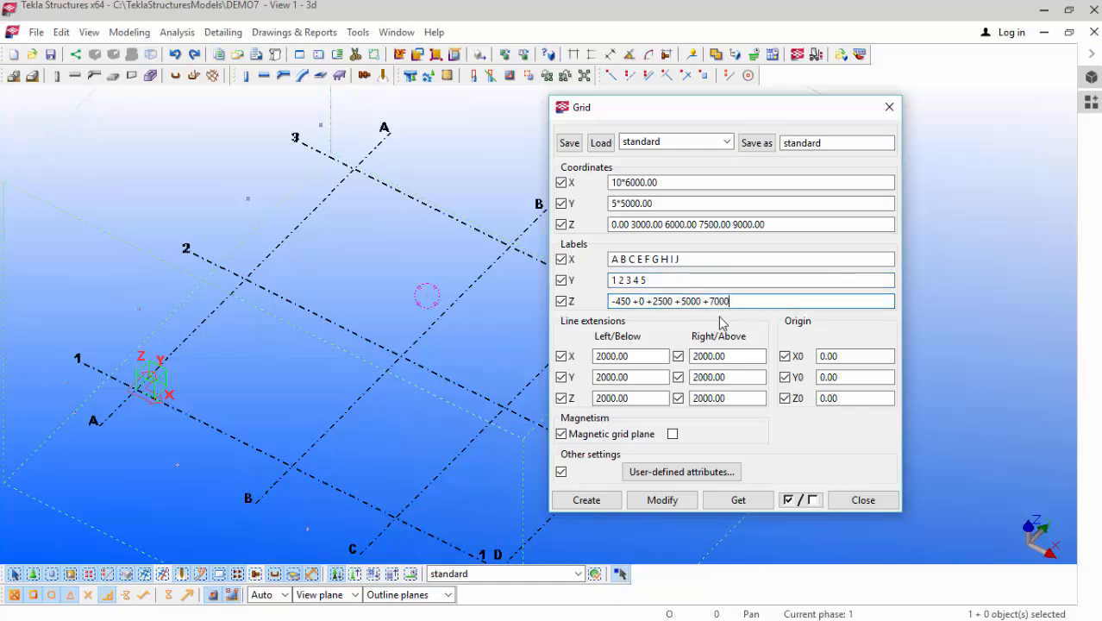
pyautogui.click(649, 301)
pyautogui.press('BackSpace')
pyautogui.press('BackSpace')
pyautogui.press('BackSpace')
pyautogui.press('BackSpace')
pyautogui.press('BackSpace')
pyautogui.press('BackSpace')
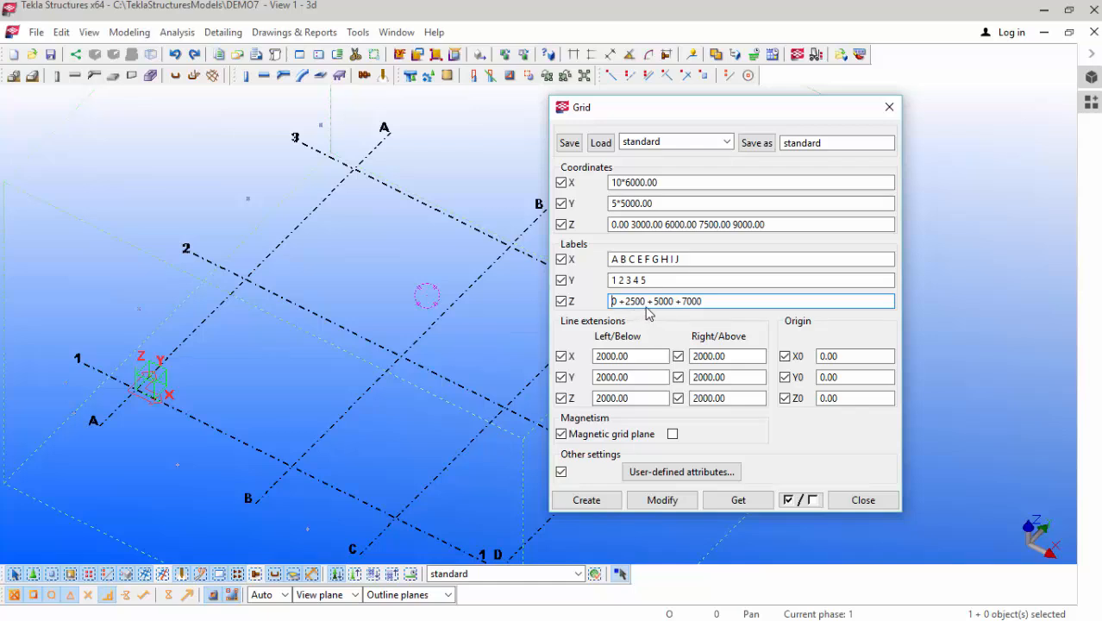
pyautogui.click(647, 301)
pyautogui.press('BackSpace')
pyautogui.press('BackSpace')
pyautogui.press('BackSpace')
pyautogui.press('BackSpace')
pyautogui.write('3000')
pyautogui.moveTo(659, 301); pyautogui.dragTo(665, 301)
pyautogui.write('6')
pyautogui.click(707, 301)
pyautogui.press('BackSpace')
pyautogui.press('BackSpace')
pyautogui.press('BackSpace')
pyautogui.write('500 +9000')
# Step: Apply the new coordinates and labels to the existing grid, accept replacing its grid lines, and close the grid properties
pyautogui.click(653, 356)
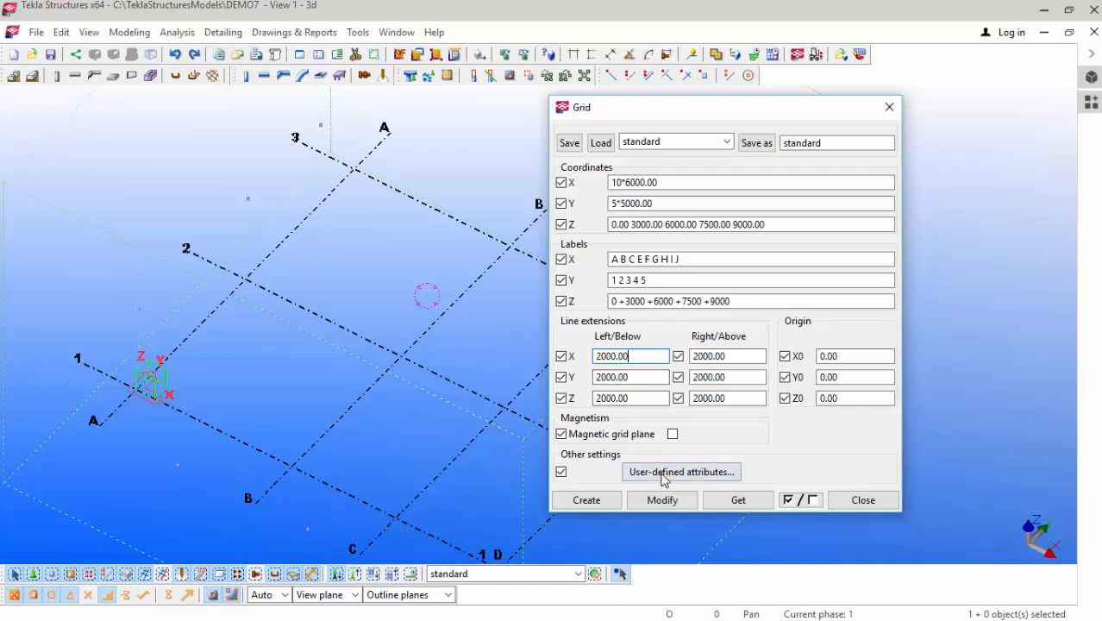
pyautogui.click(659, 502)
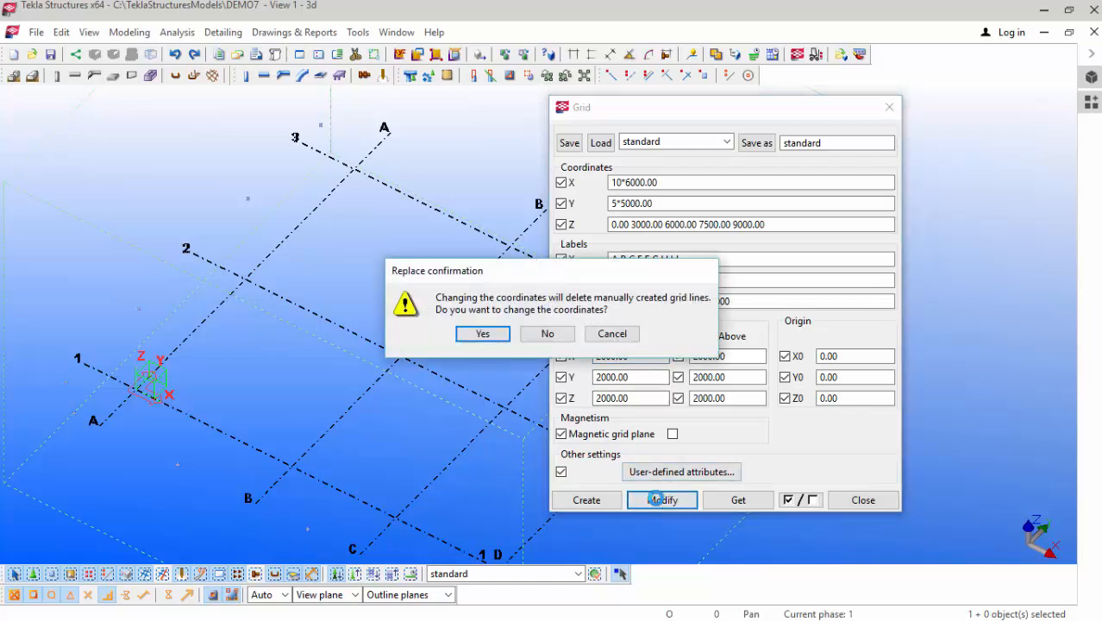
pyautogui.click(476, 336)
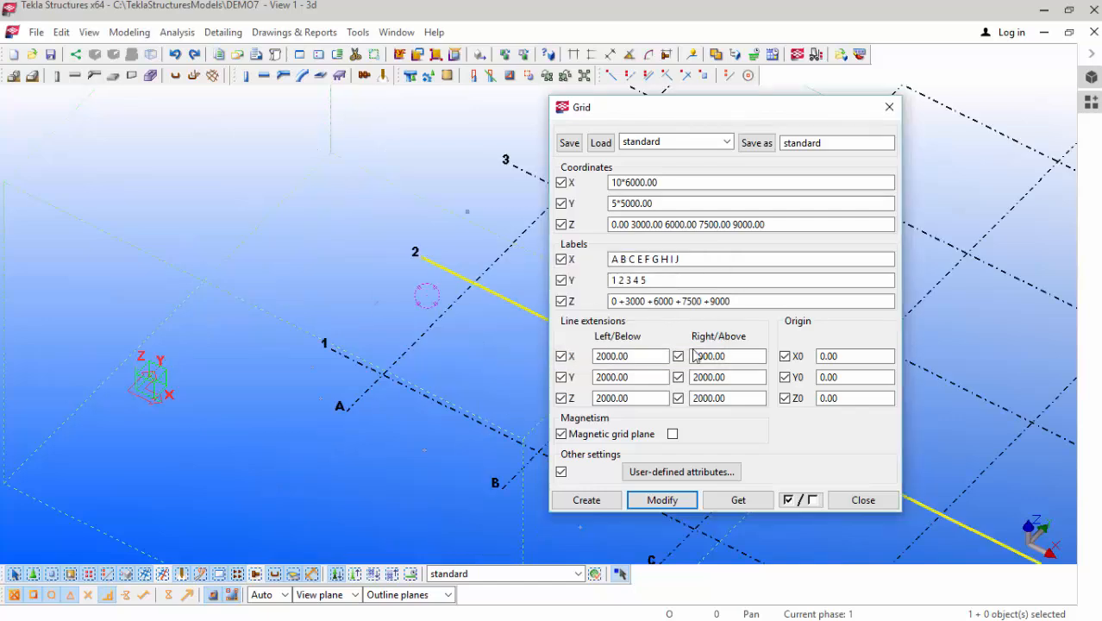
pyautogui.click(863, 500)
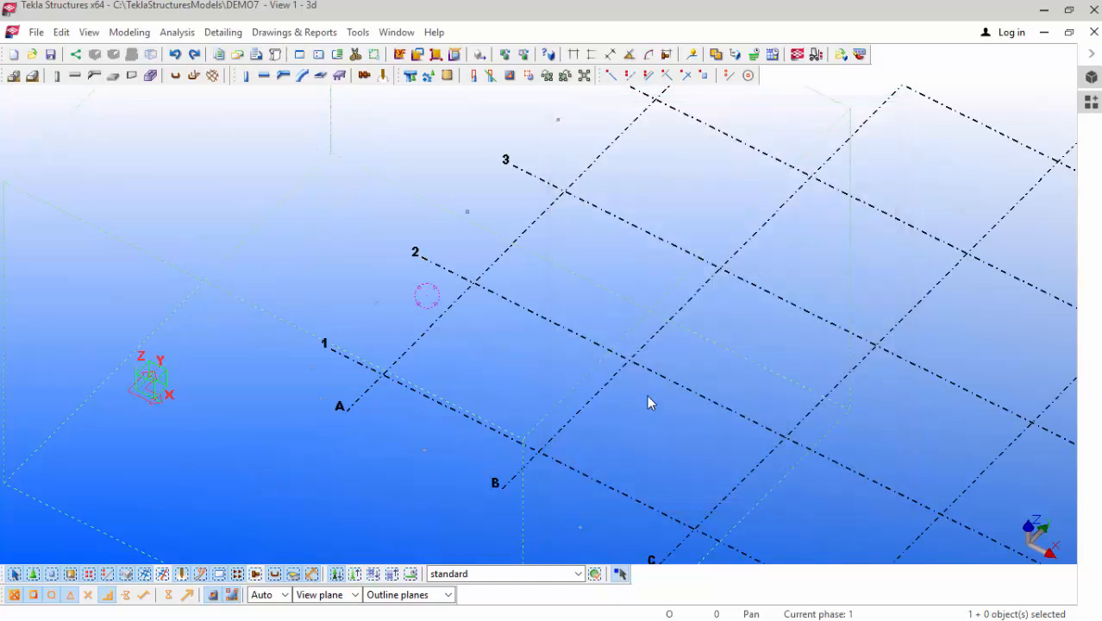
# Step: Fit the view's work area to the entire model
pyautogui.rightClick(201, 277)
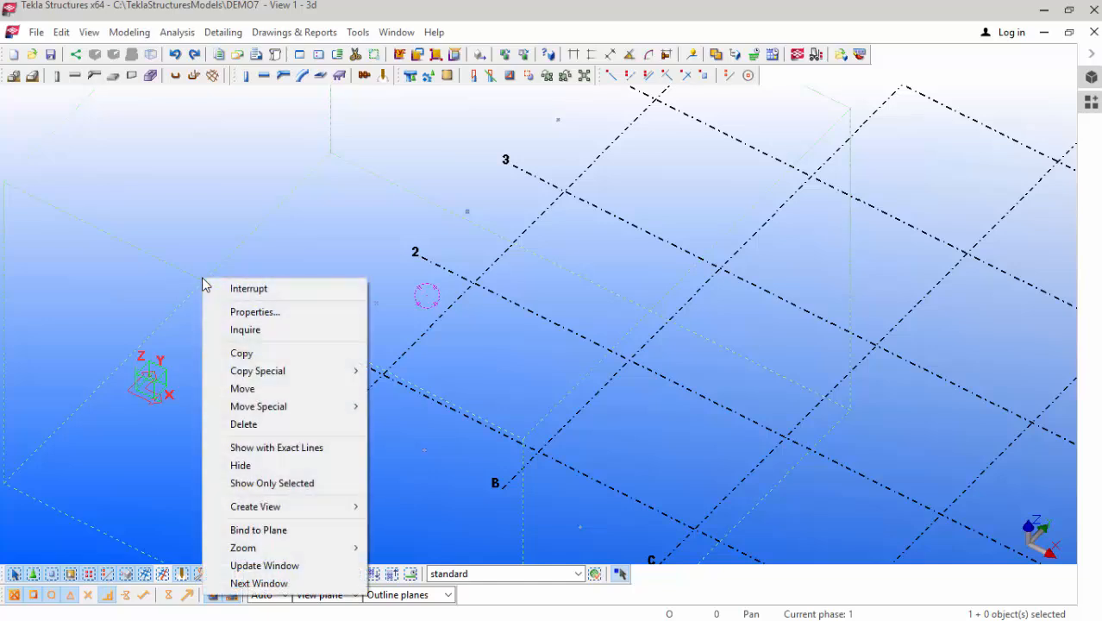
pyautogui.click(197, 281)
pyautogui.rightClick(190, 276)
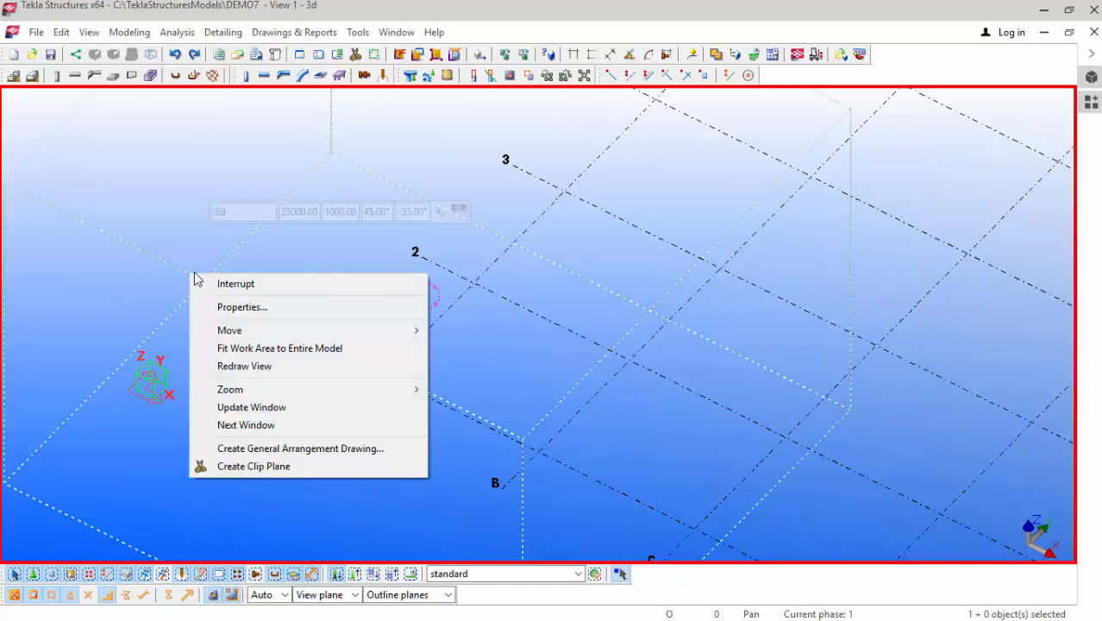
pyautogui.click(266, 353)
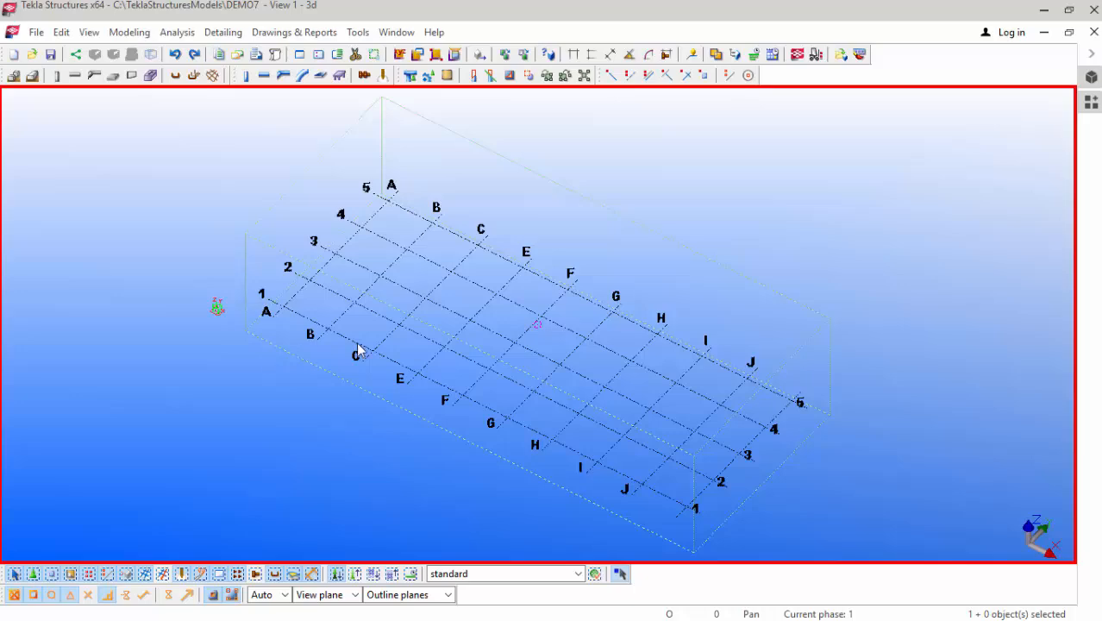
# Step: Add the label D after B in the grid's X labels, apply it to the grid accepting the coordinate replacement, and close the grid properties
pyautogui.scroll(4, 347, 276)
pyautogui.scroll(2, 323, 273)
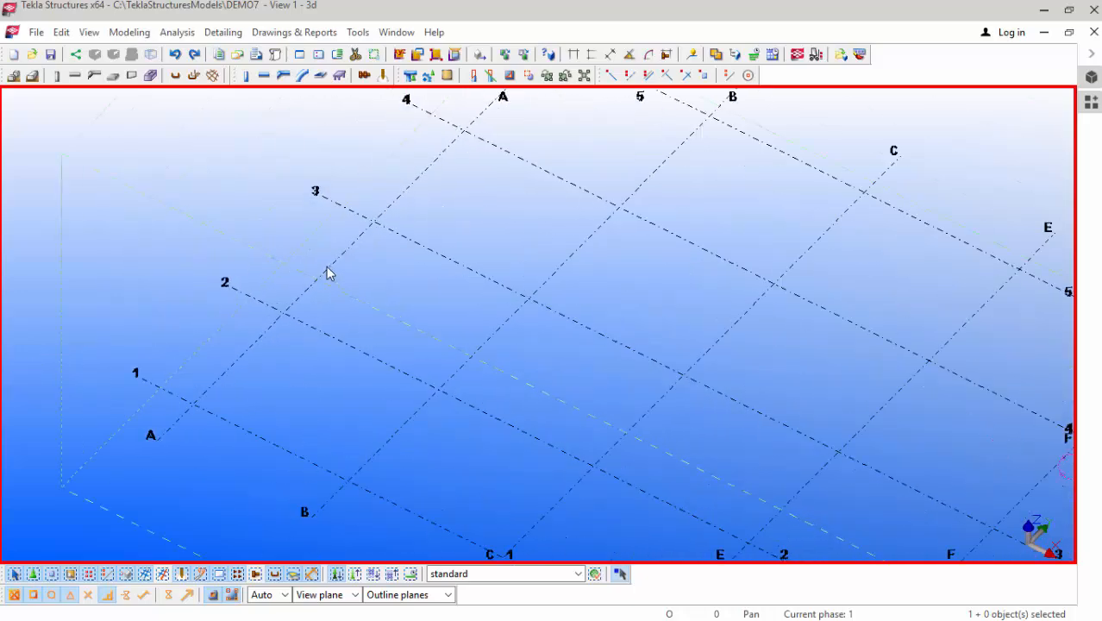
pyautogui.scroll(-5, 259, 354)
pyautogui.scroll(1, 355, 288)
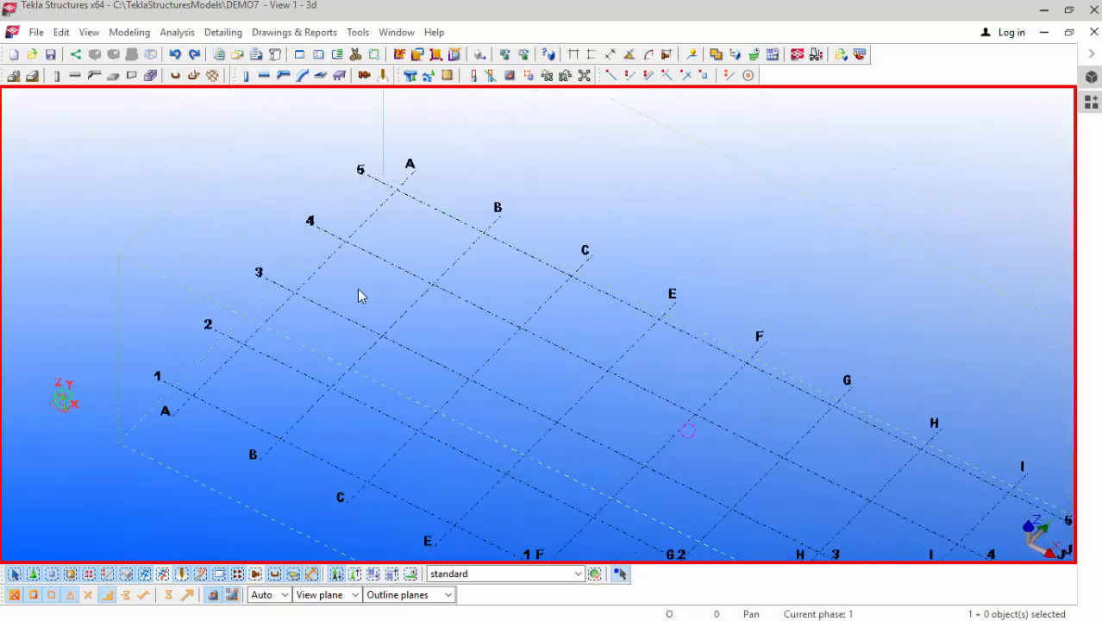
pyautogui.scroll(1, 333, 281)
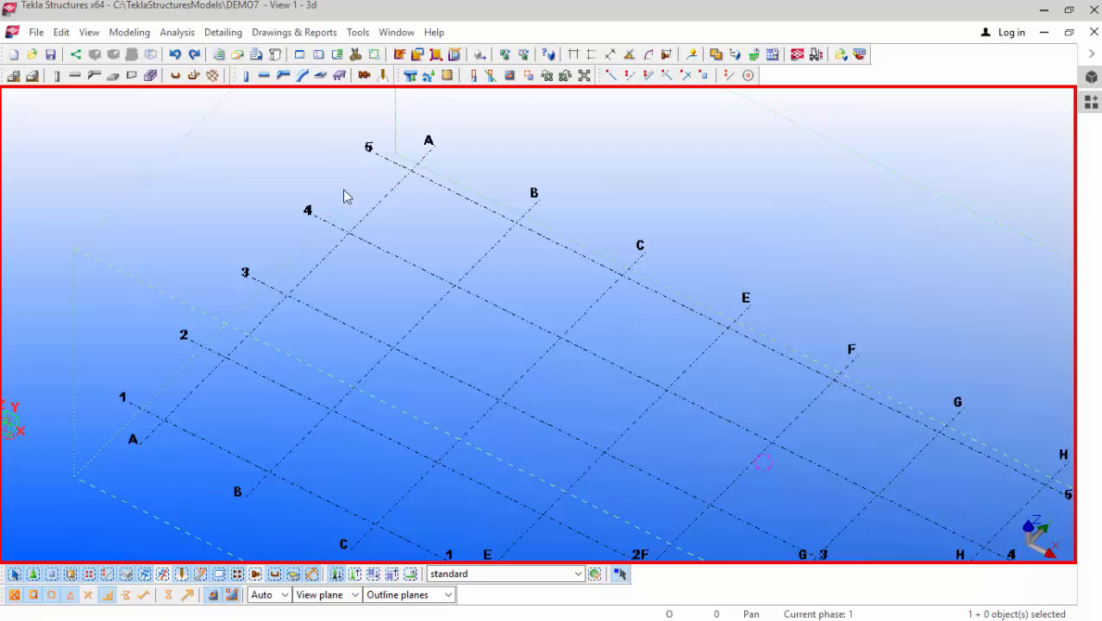
pyautogui.scroll(-1, 246, 260)
pyautogui.scroll(-4, 247, 260)
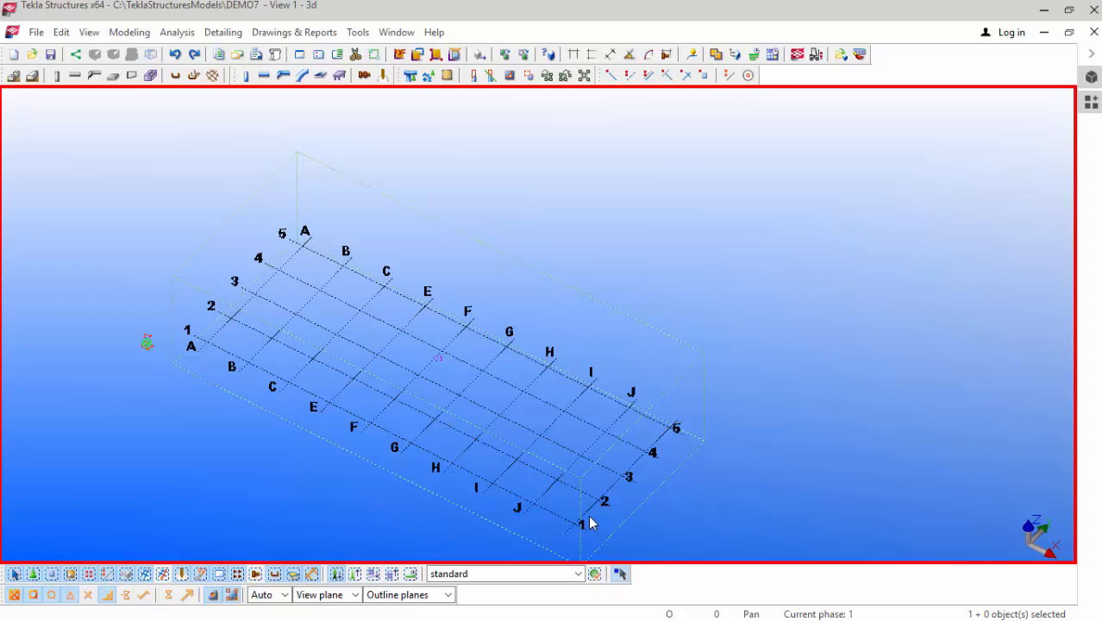
pyautogui.doubleClick(552, 492)
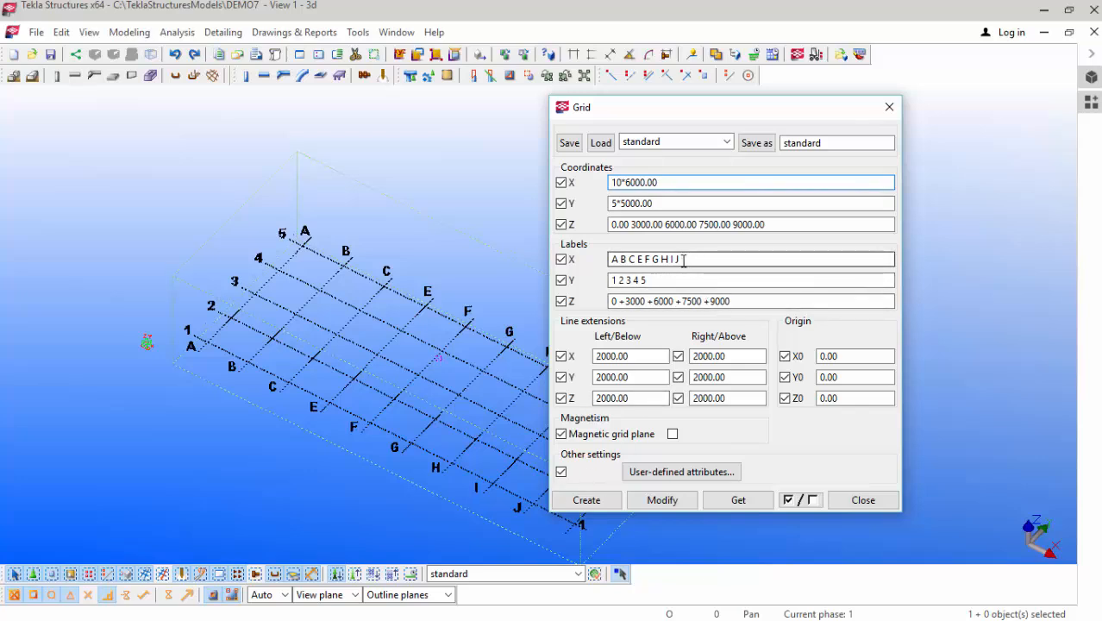
pyautogui.click(626, 260)
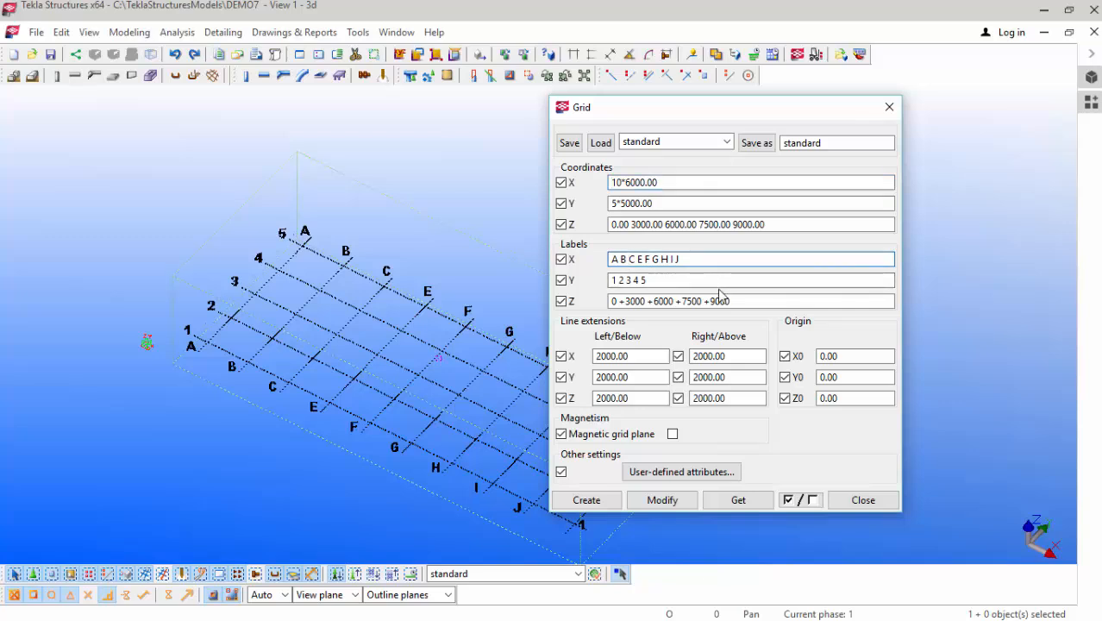
pyautogui.write('D')
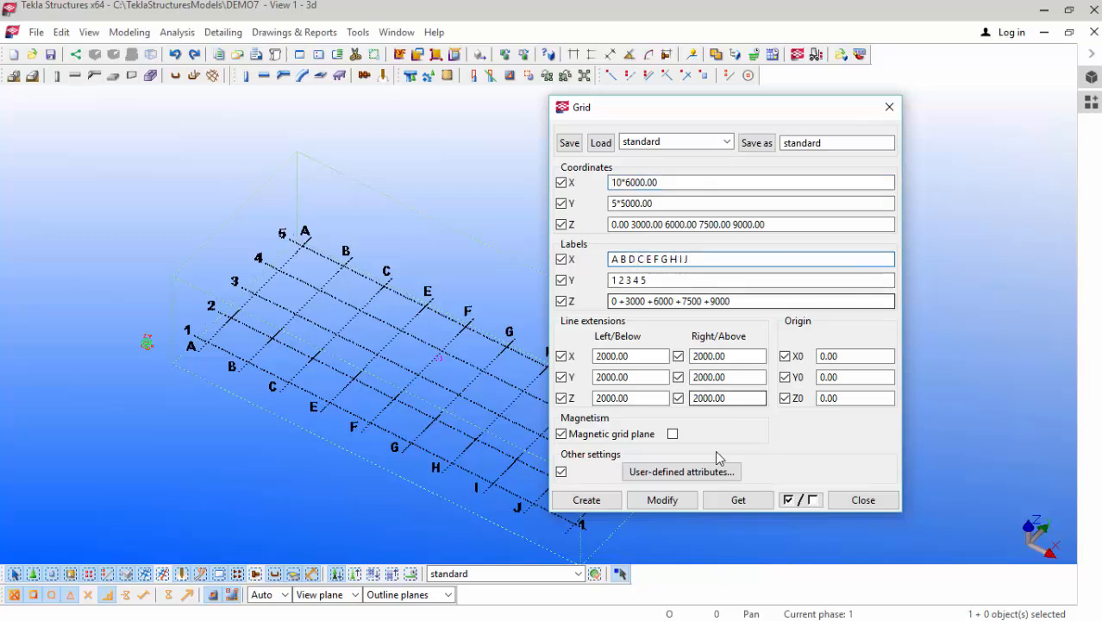
pyautogui.click(678, 502)
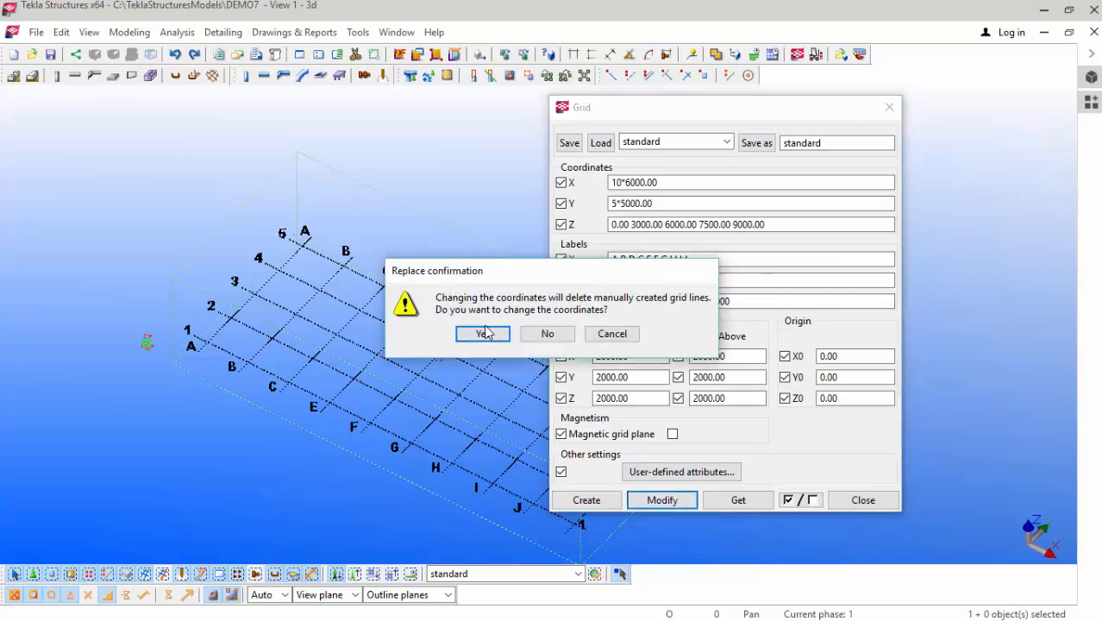
pyautogui.click(487, 335)
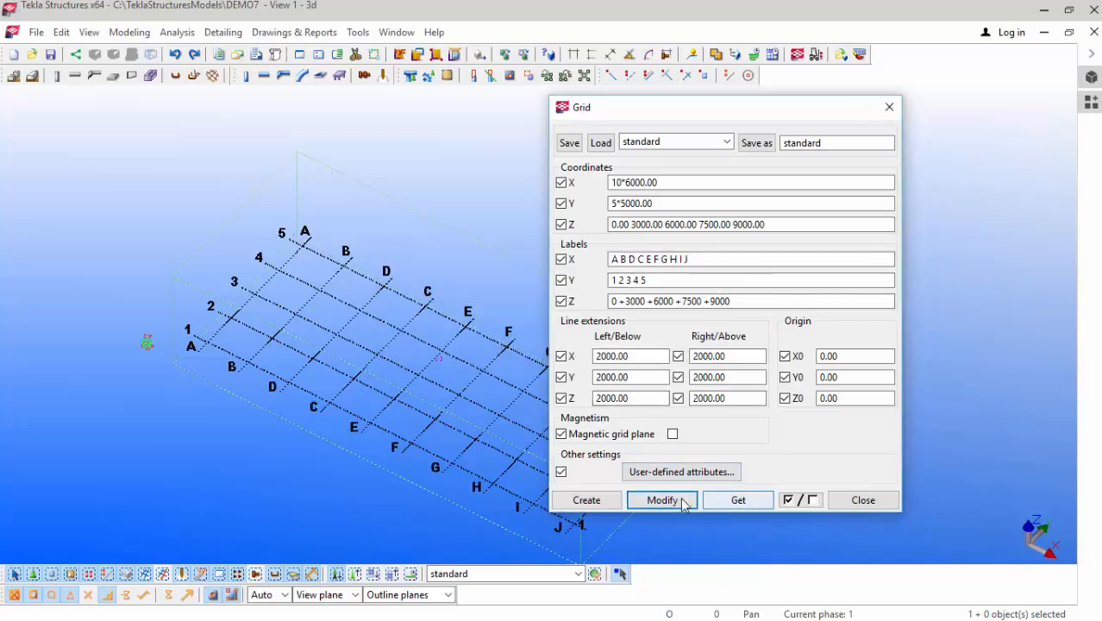
pyautogui.click(863, 500)
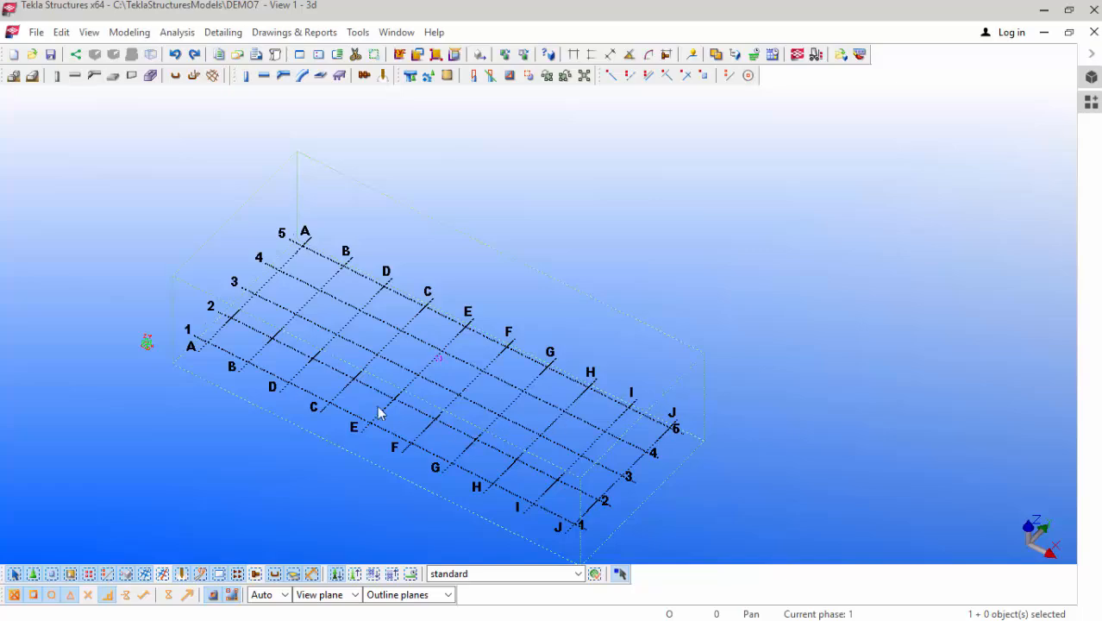
# Step: Place a steel column at the intersection of grid lines A and 1, and end the column command
pyautogui.scroll(5, 211, 337)
pyautogui.scroll(-1, 283, 367)
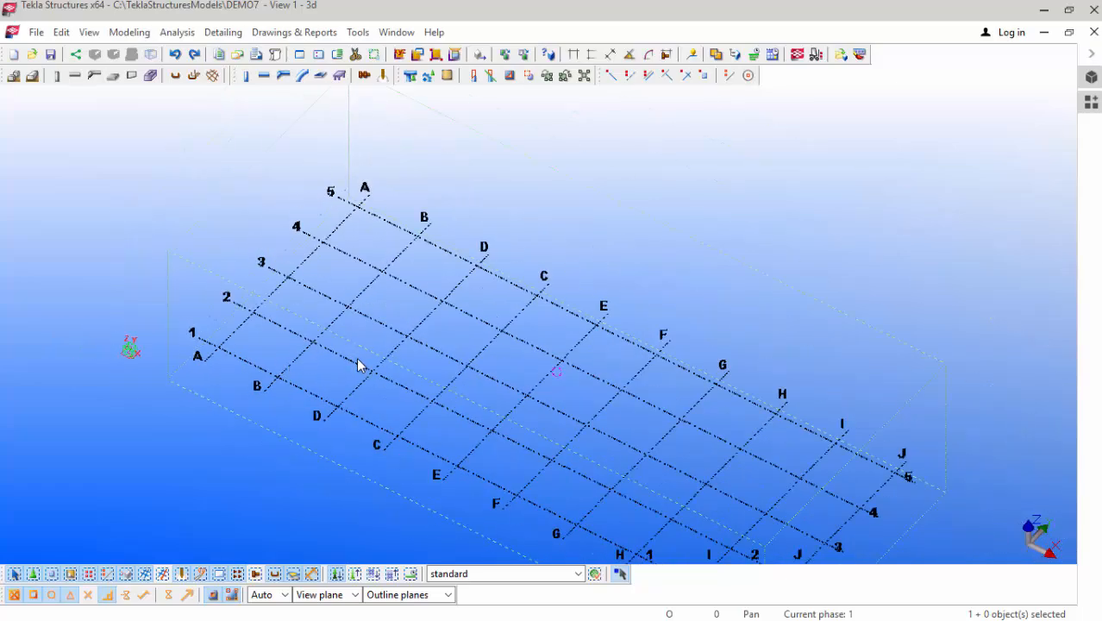
pyautogui.scroll(2, 243, 91)
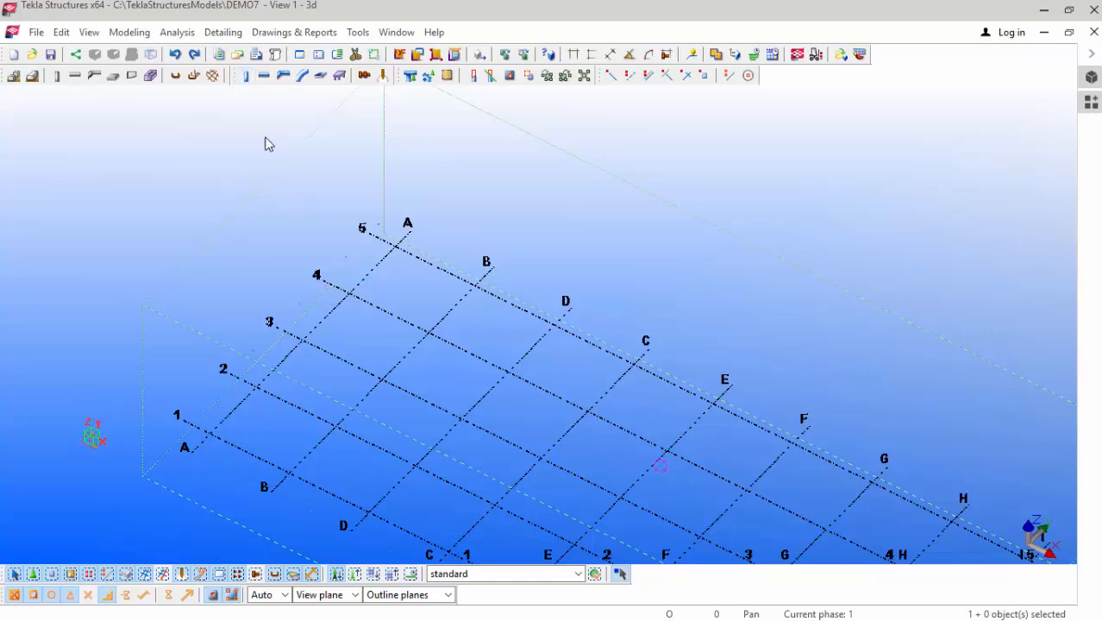
pyautogui.click(246, 75)
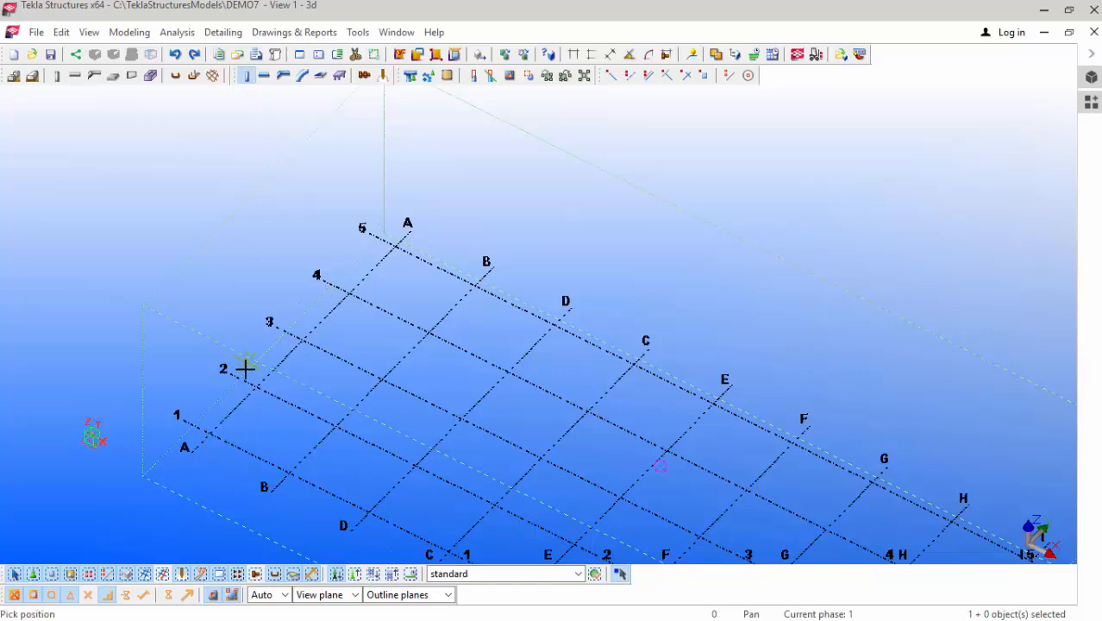
pyautogui.click(207, 433)
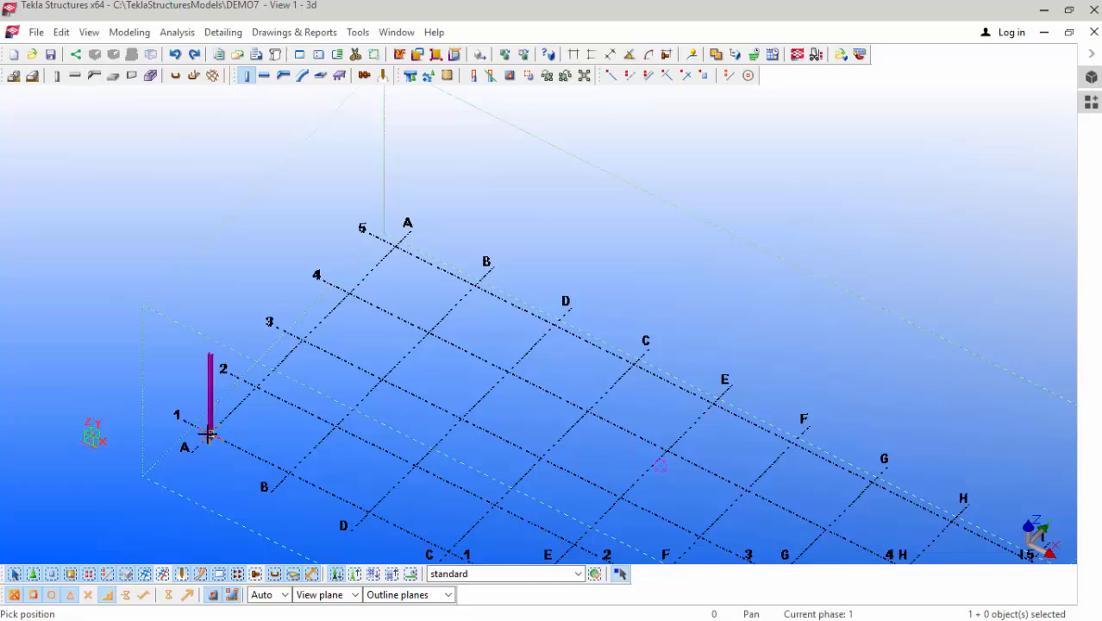
pyautogui.scroll(2, 207, 434)
pyautogui.scroll(5, 208, 439)
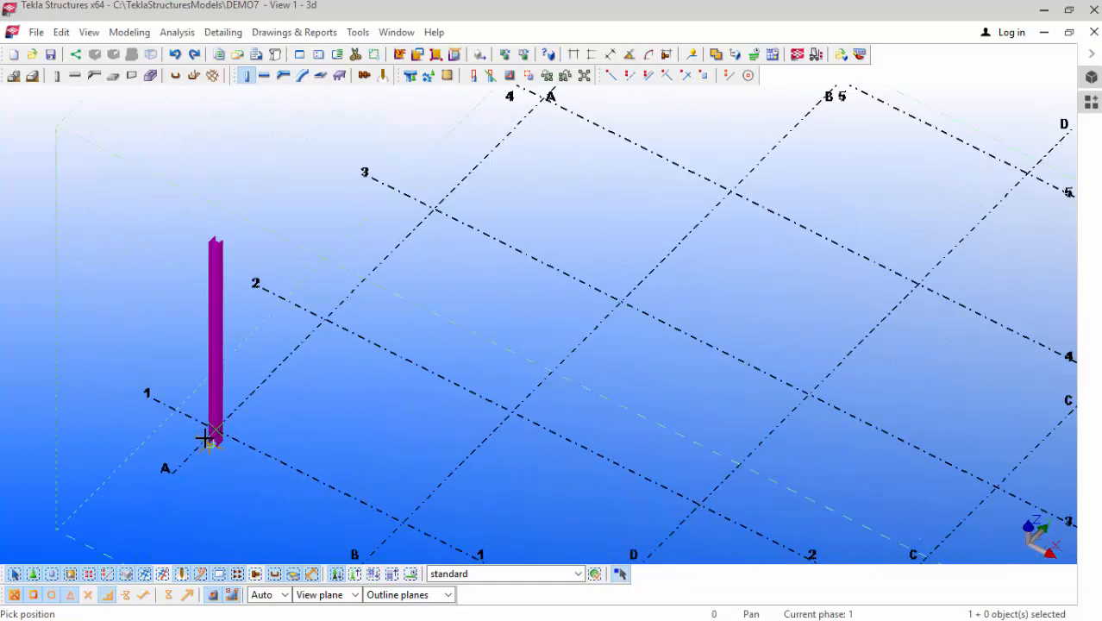
pyautogui.scroll(3, 198, 432)
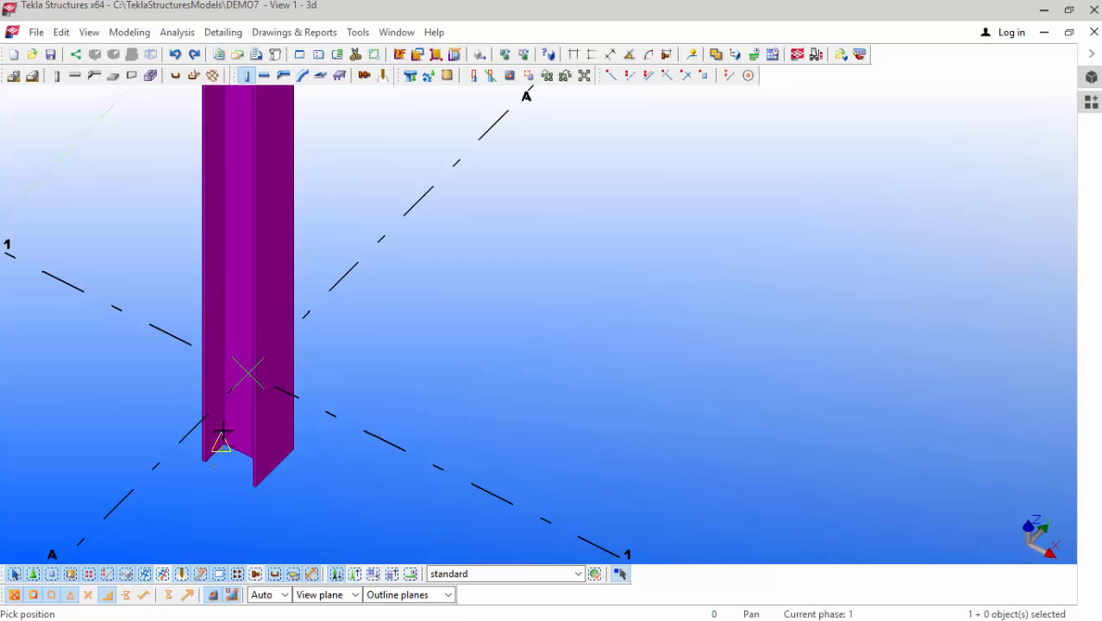
pyautogui.rightClick(457, 223)
pyautogui.click(504, 235)
# Step: Set the column's bottom level to 0 and its top level to 7500, apply the change, and close its properties
pyautogui.click(275, 488)
pyautogui.scroll(1, 275, 488)
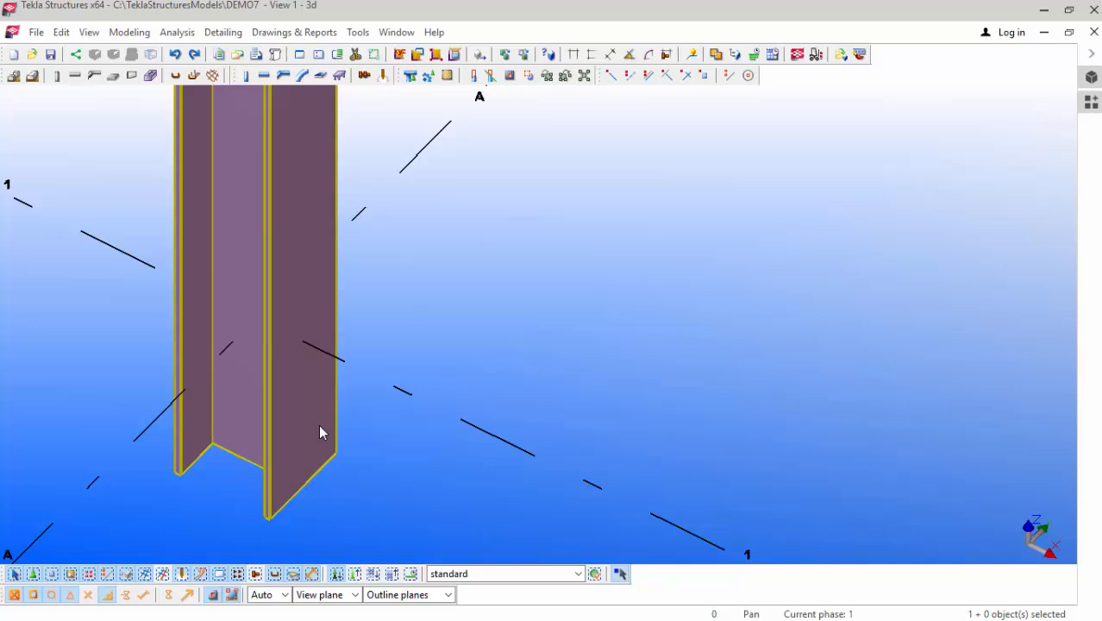
pyautogui.doubleClick(305, 403)
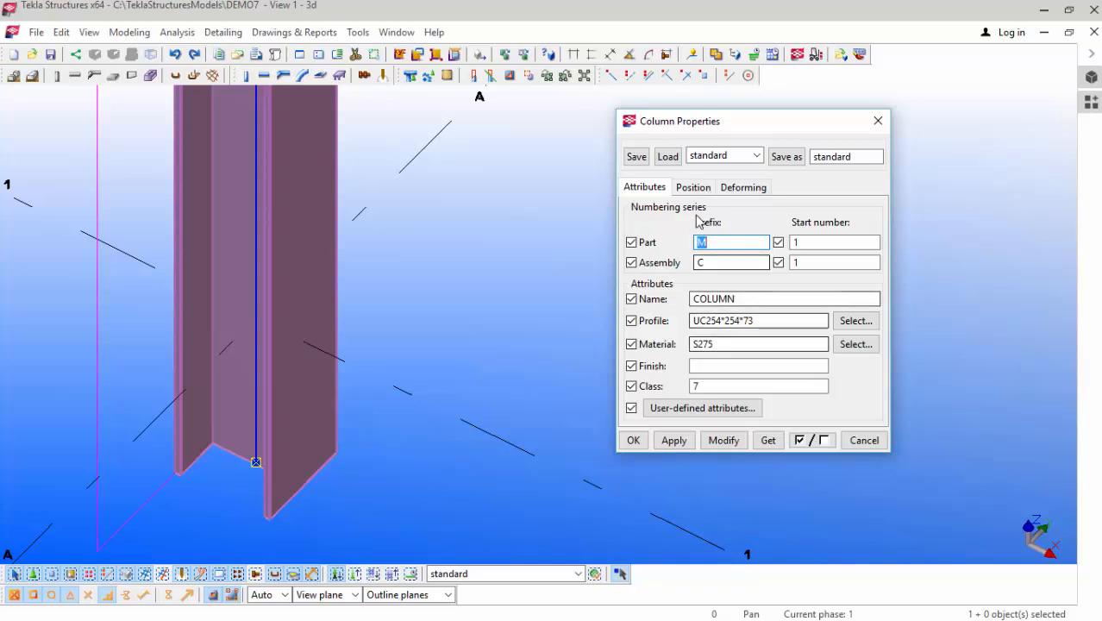
pyautogui.click(695, 188)
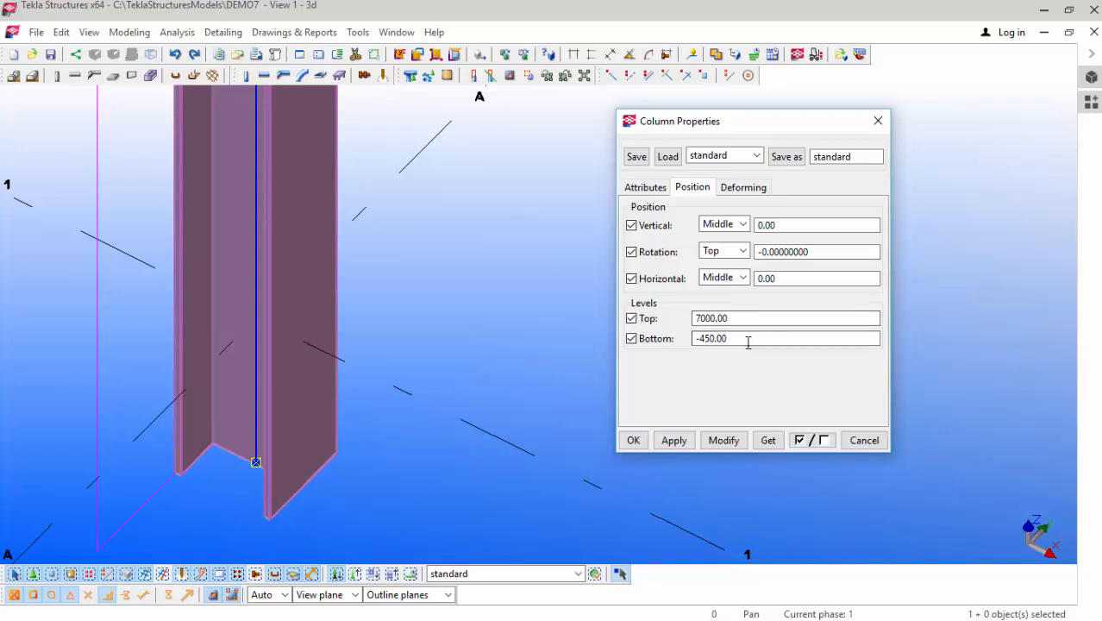
pyautogui.moveTo(736, 343); pyautogui.dragTo(688, 343)
pyautogui.write('0')
pyautogui.click(738, 318)
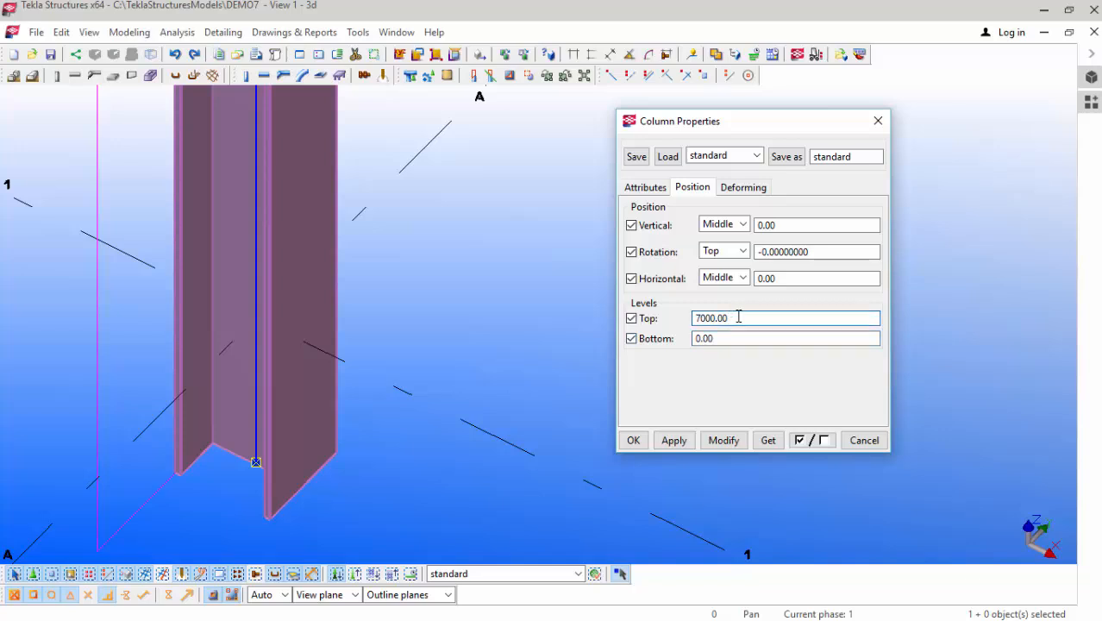
pyautogui.moveTo(738, 318); pyautogui.dragTo(706, 318)
pyautogui.write('5000')
pyautogui.click(728, 443)
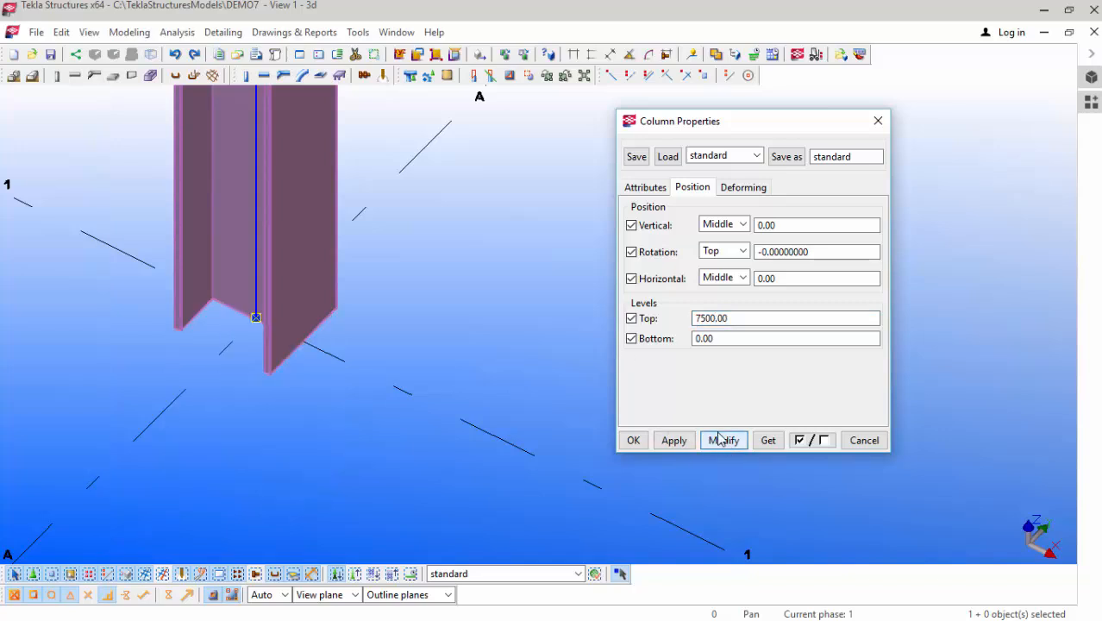
pyautogui.click(634, 441)
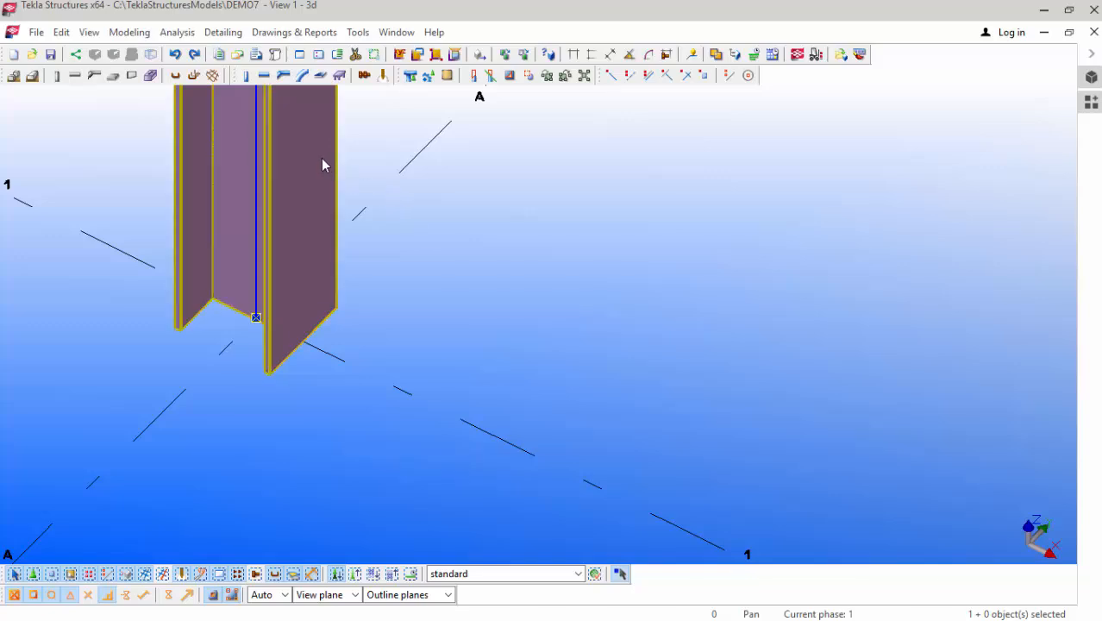
# Step: Change the column's profile to IPE300 from the European IPE sections and apply it to the column
pyautogui.doubleClick(321, 158)
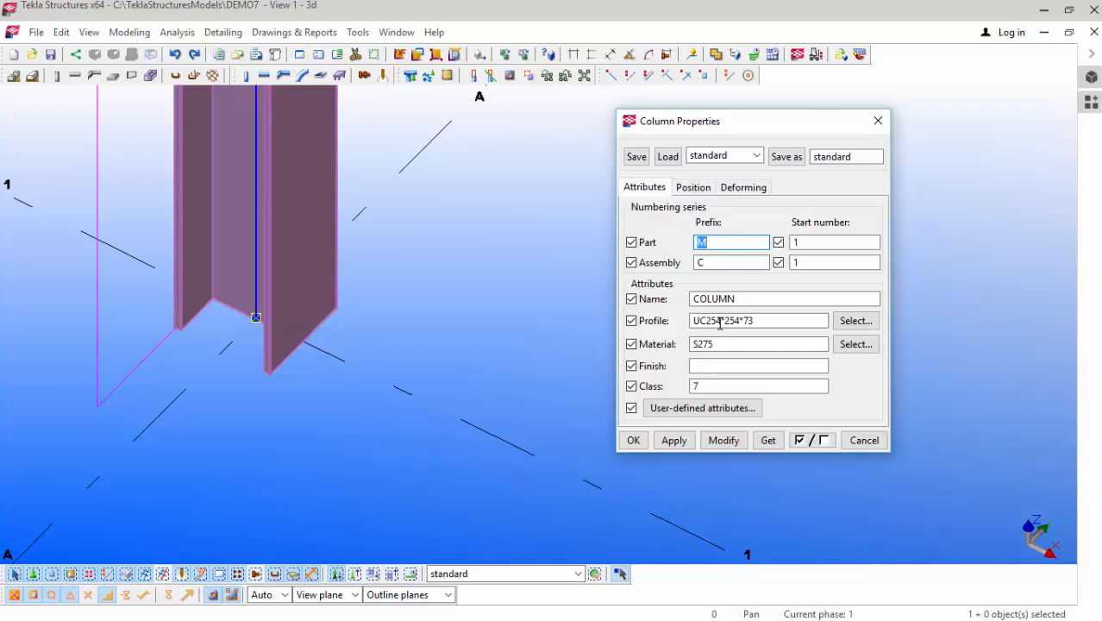
pyautogui.click(856, 321)
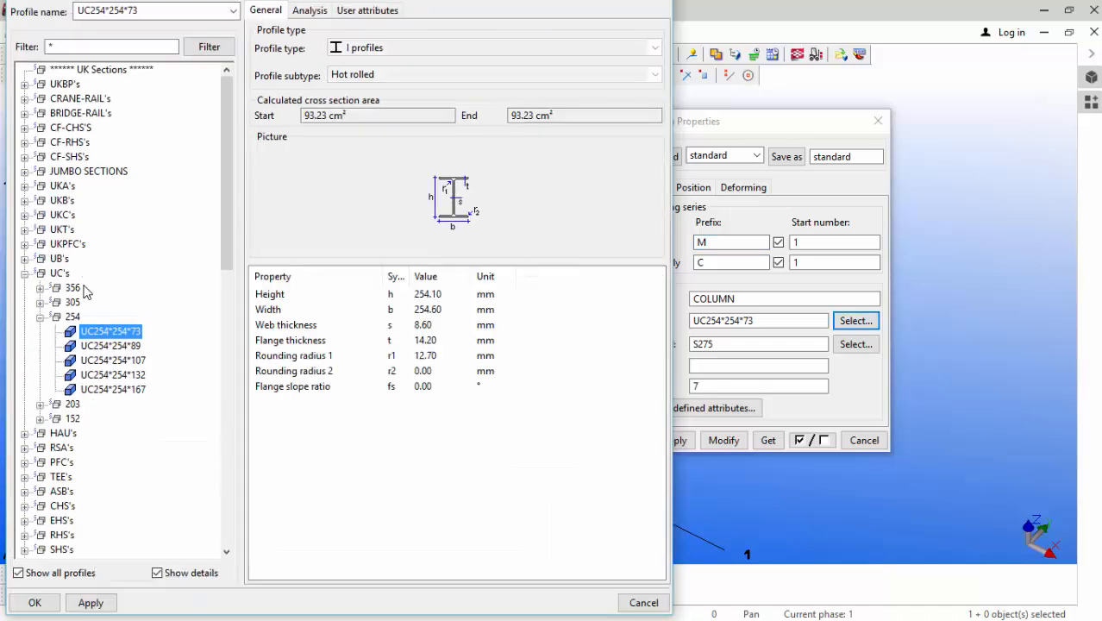
pyautogui.scroll(-2, 86, 293)
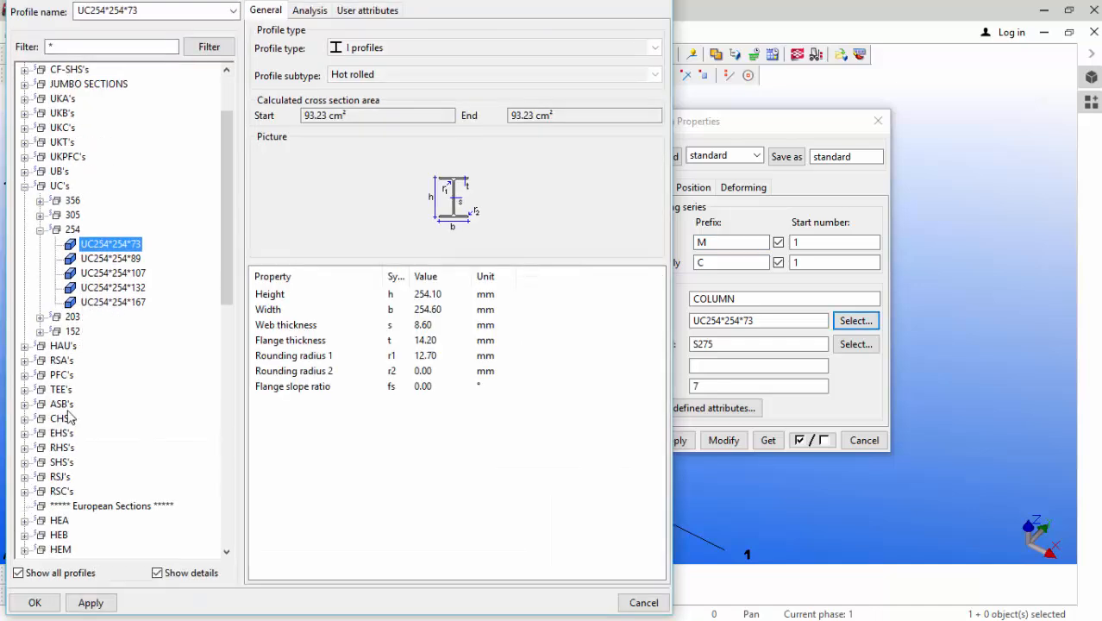
pyautogui.scroll(-2, 69, 436)
pyautogui.scroll(-1, 80, 440)
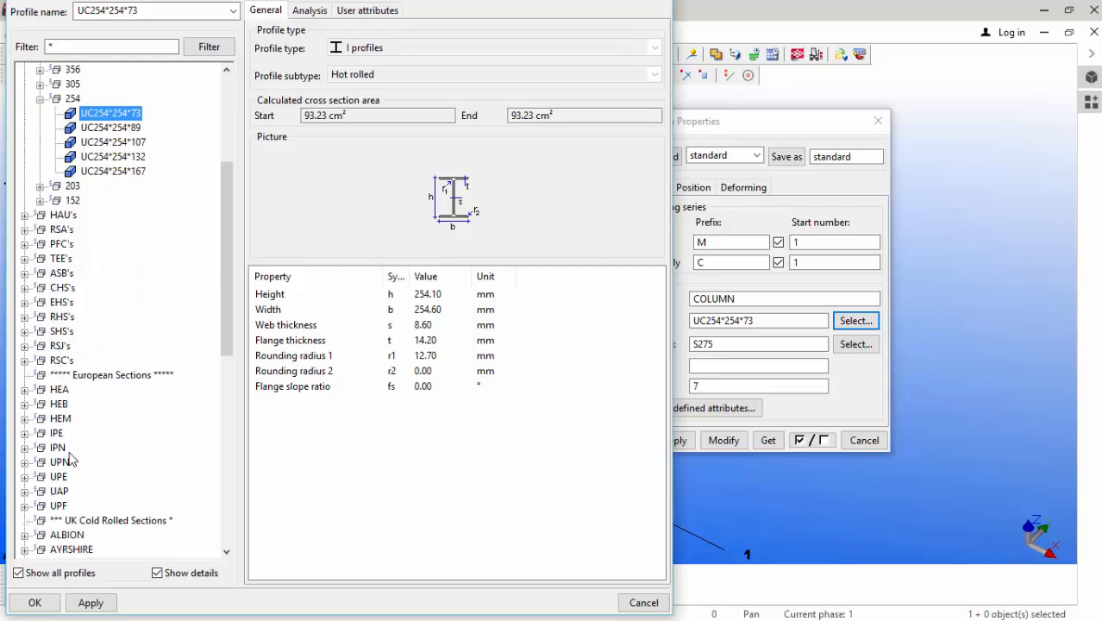
pyautogui.click(24, 433)
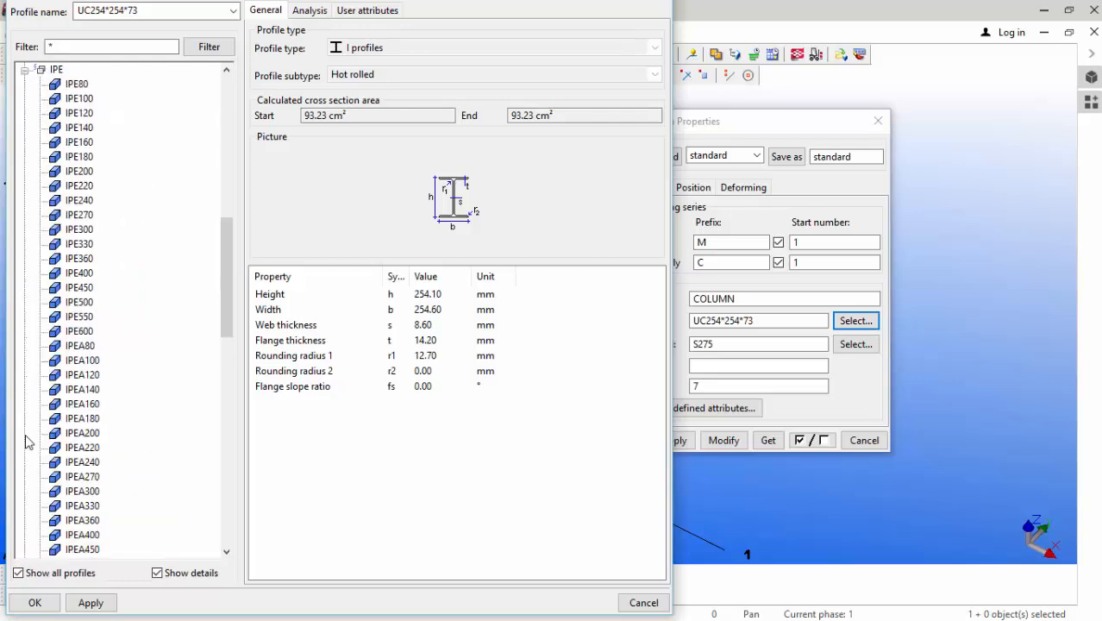
pyautogui.click(79, 230)
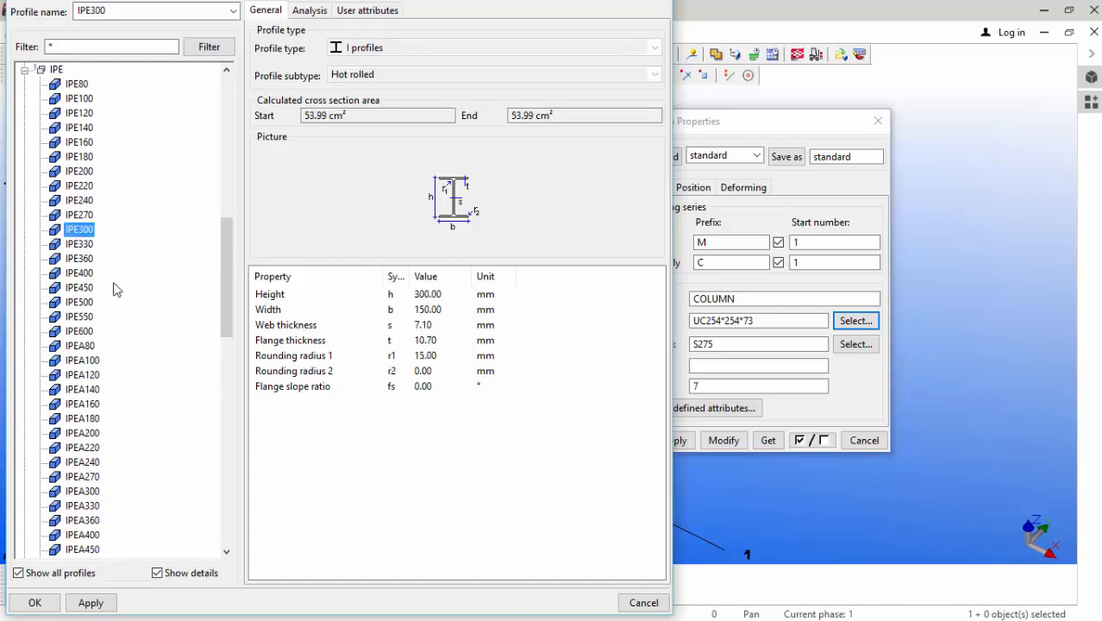
pyautogui.click(93, 605)
pyautogui.click(34, 603)
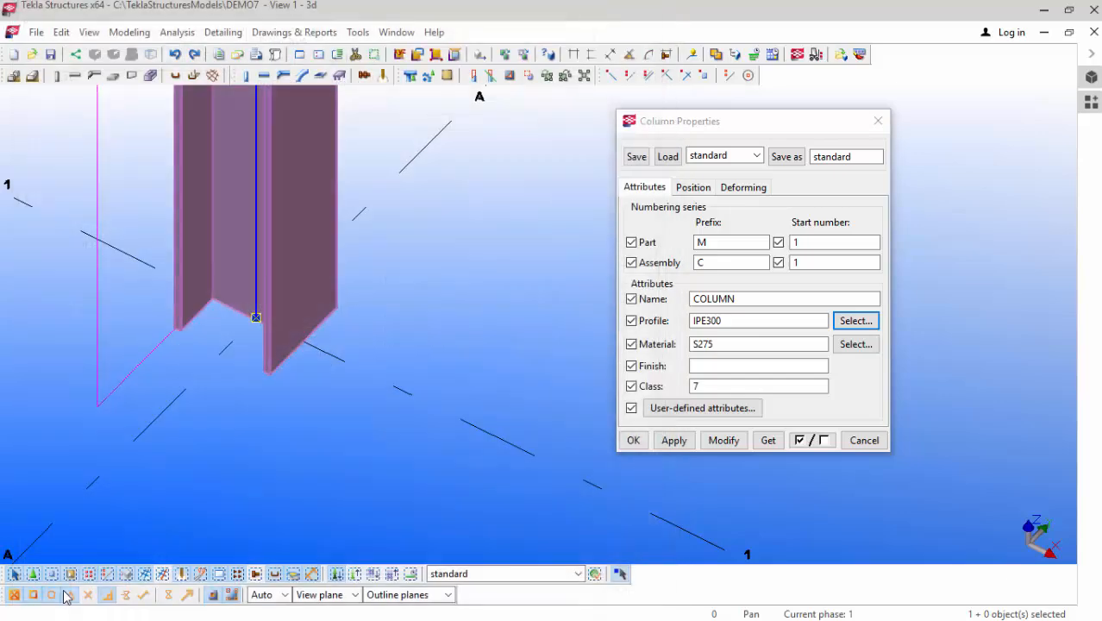
pyautogui.click(724, 441)
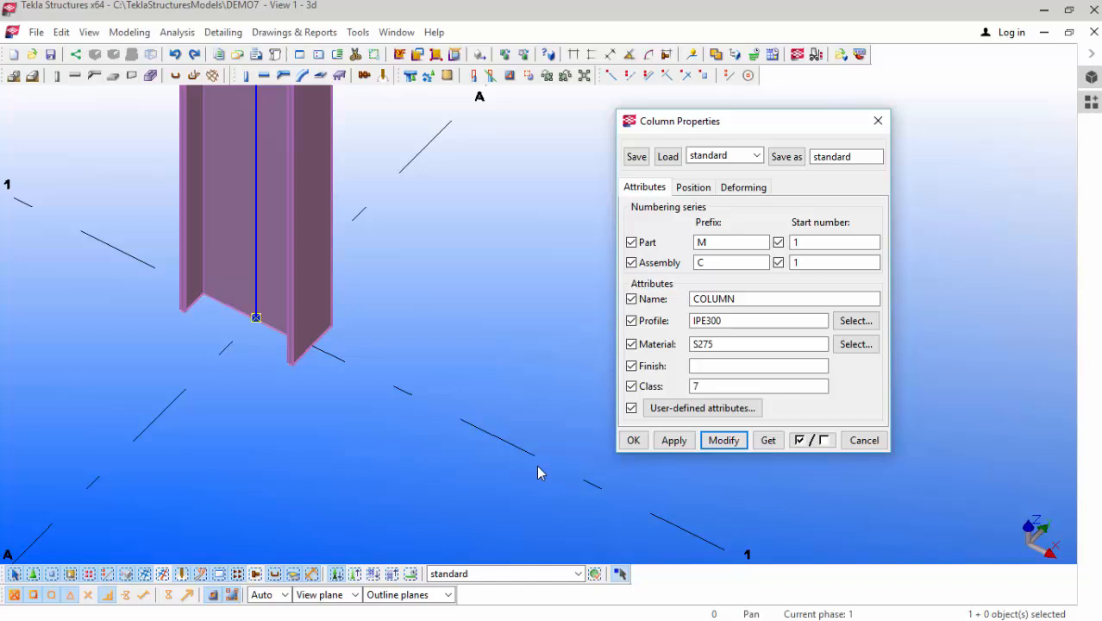
# Step: Set the column's rotation to Front, apply the change to the column, close its properties, and deselect it
pyautogui.moveTo(257, 261)
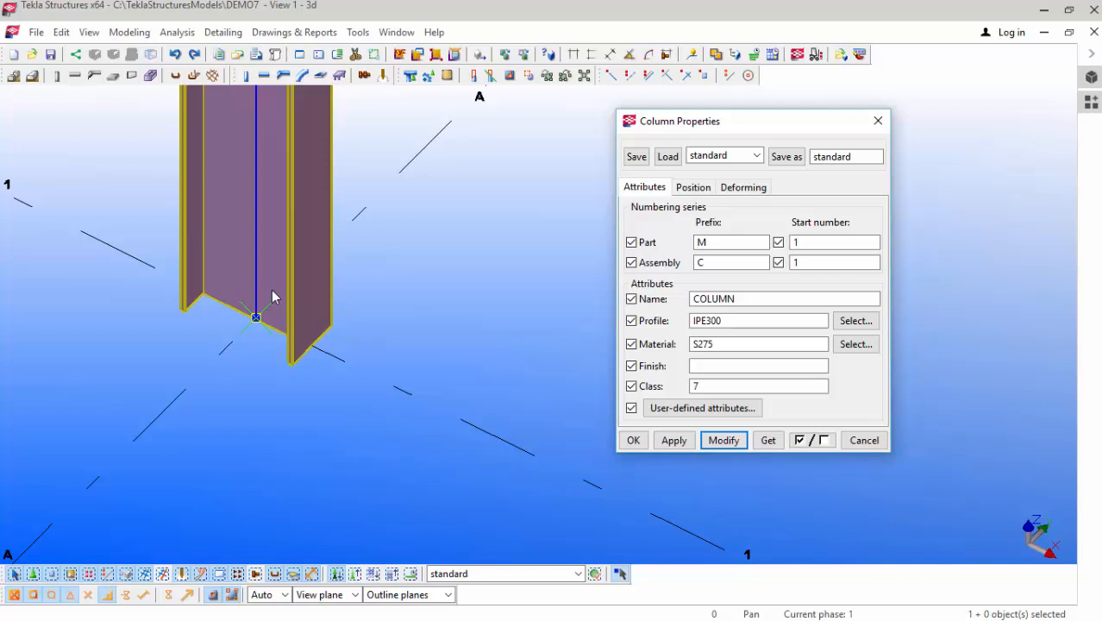
pyautogui.click(695, 188)
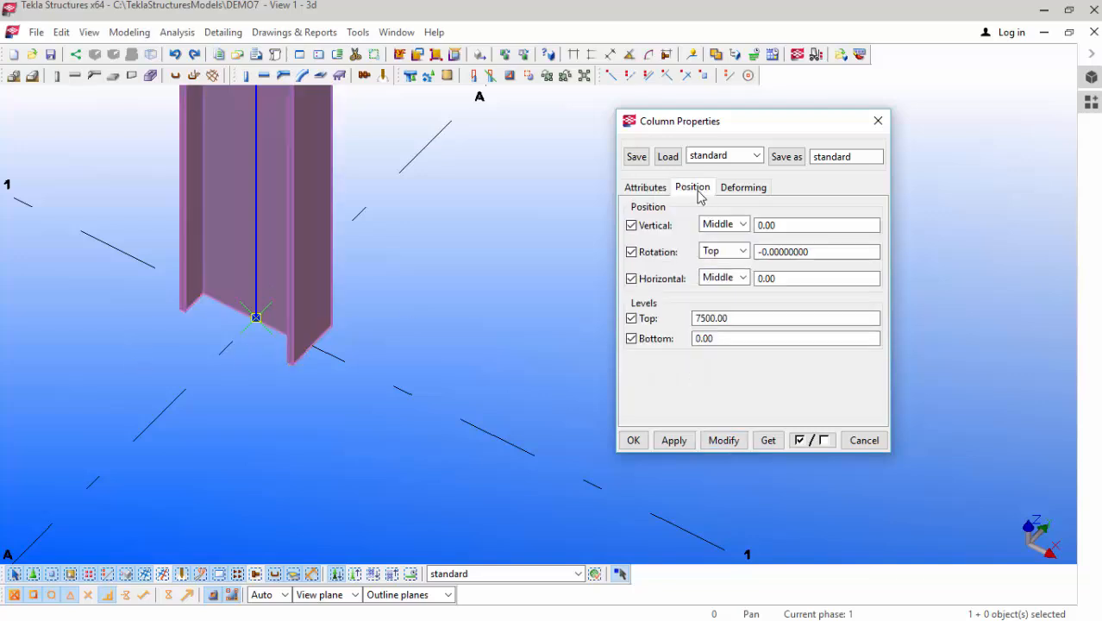
pyautogui.click(745, 252)
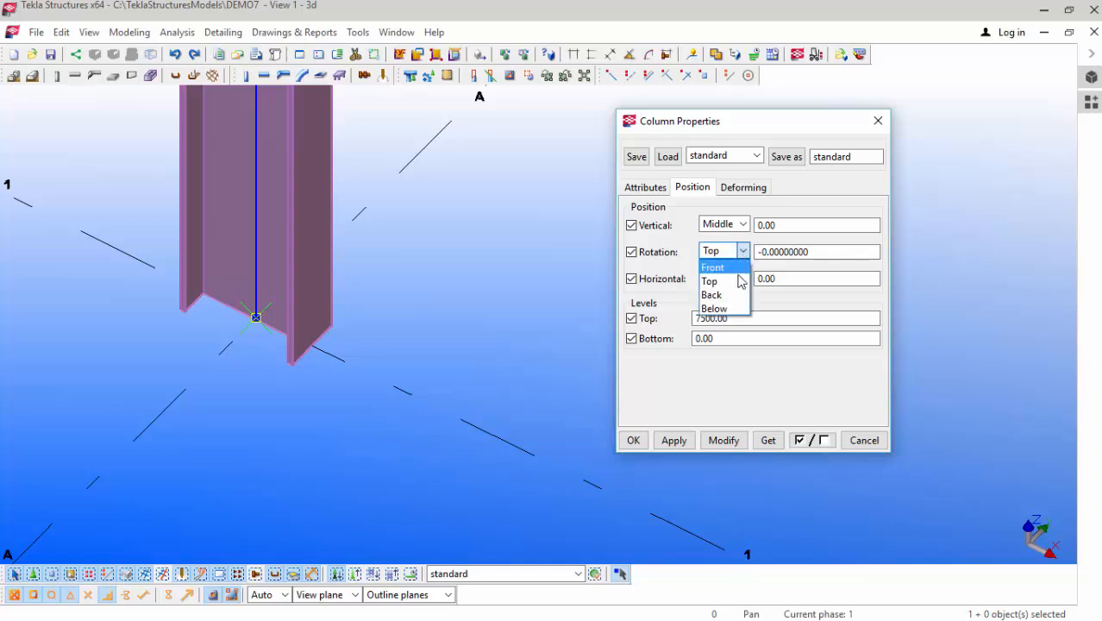
pyautogui.click(722, 268)
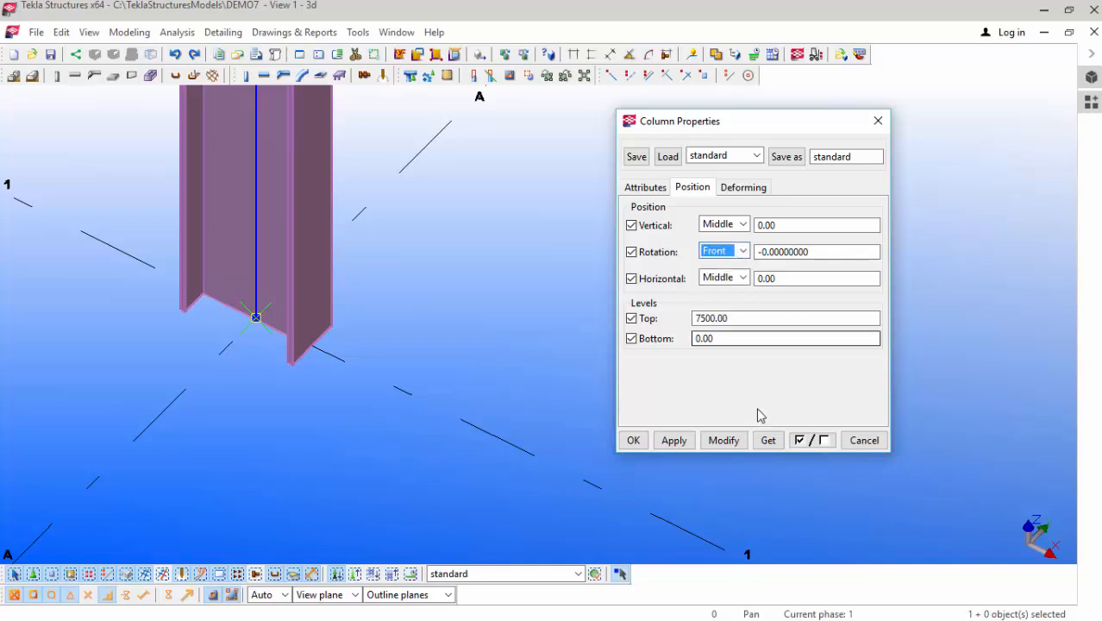
pyautogui.click(727, 442)
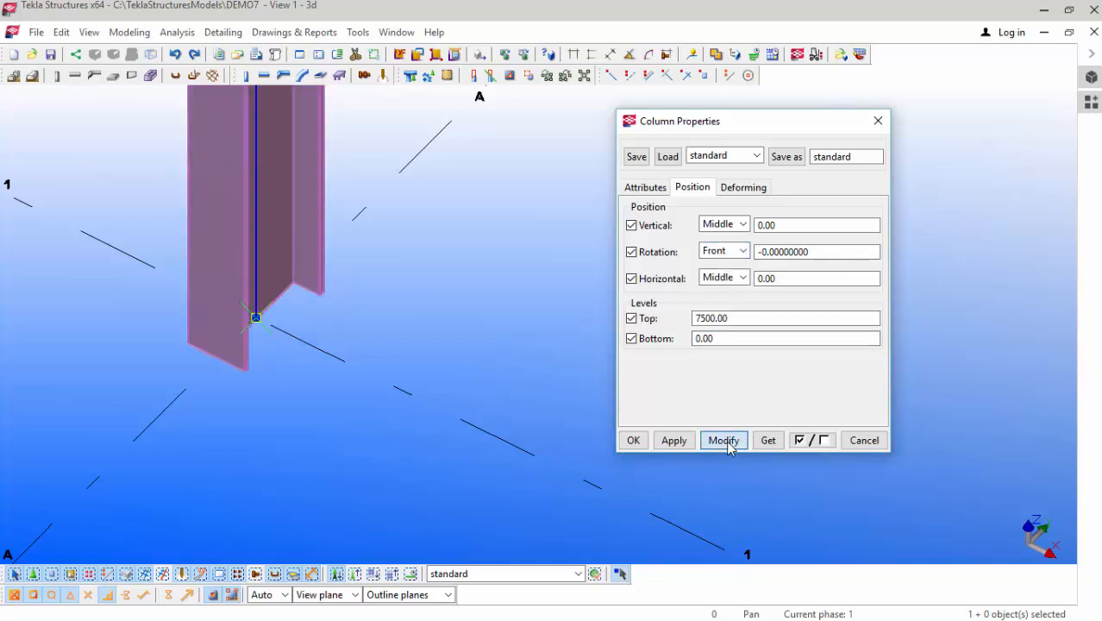
pyautogui.click(632, 440)
pyautogui.click(583, 408)
# Step: Examine the rotated column from its base to its top end, including the length dimension shown when it is selected
pyautogui.scroll(-5, 410, 465)
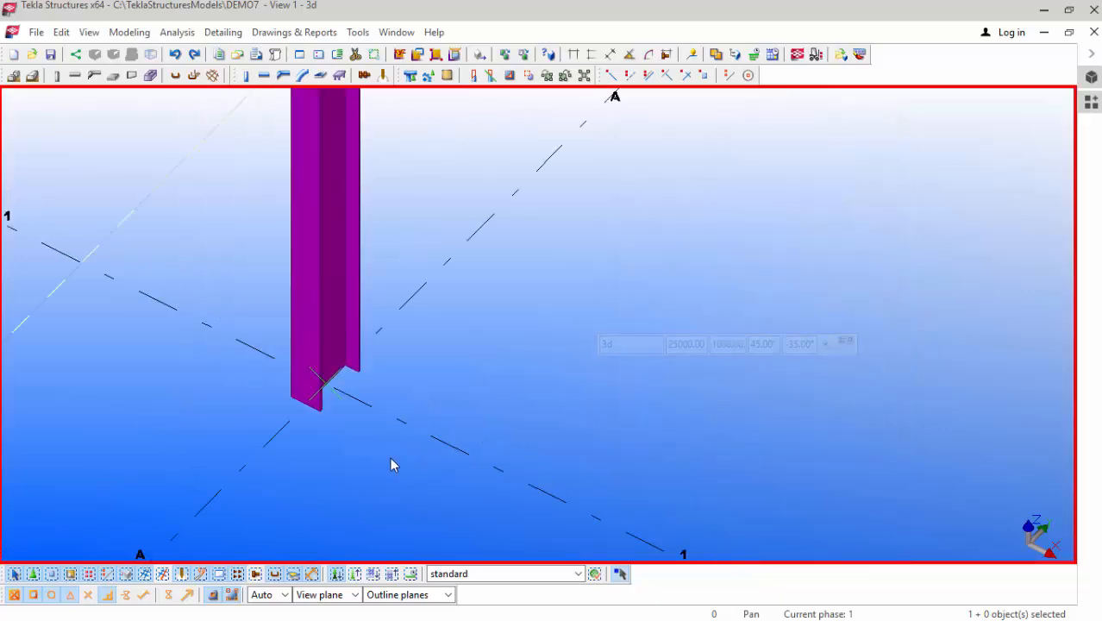
pyautogui.scroll(-4, 359, 426)
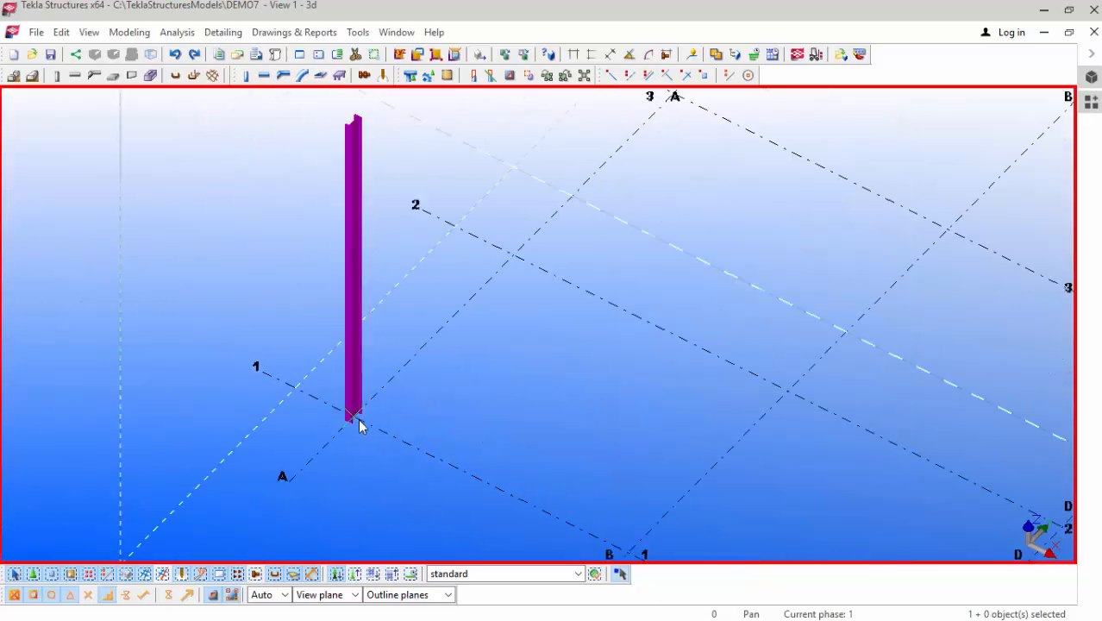
pyautogui.scroll(5, 357, 221)
pyautogui.scroll(5, 358, 190)
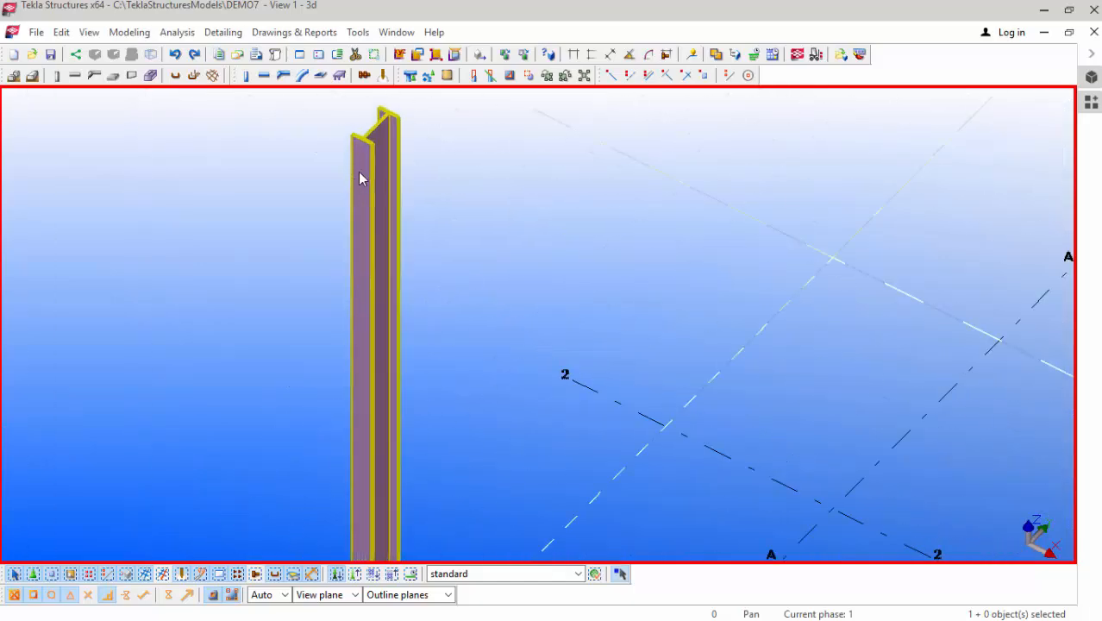
pyautogui.scroll(-3, 362, 215)
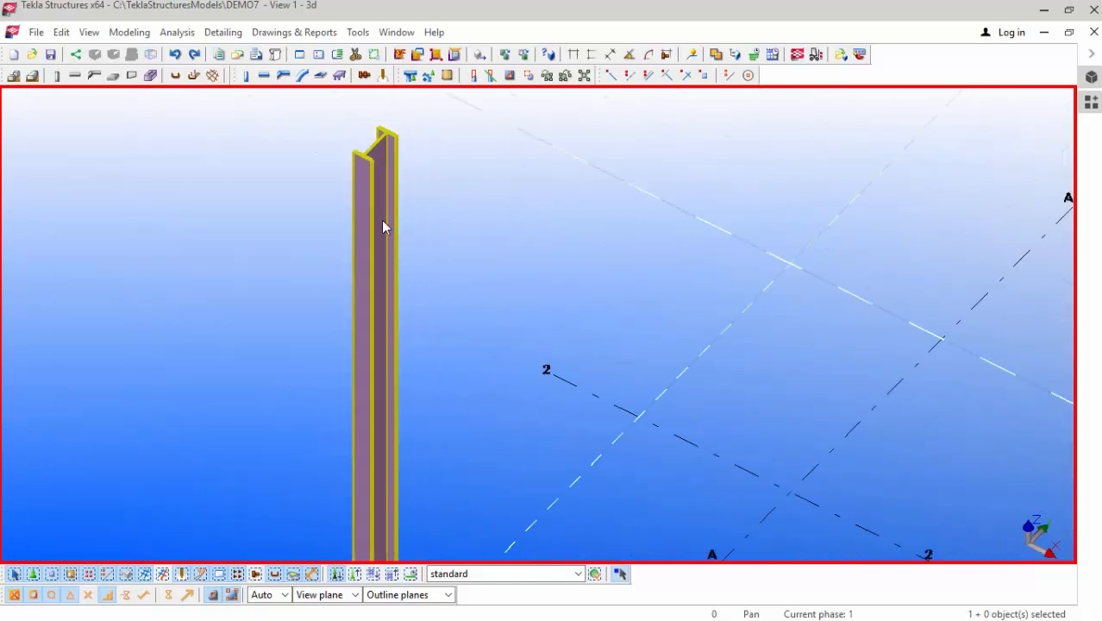
pyautogui.click(383, 227)
pyautogui.scroll(2, 357, 488)
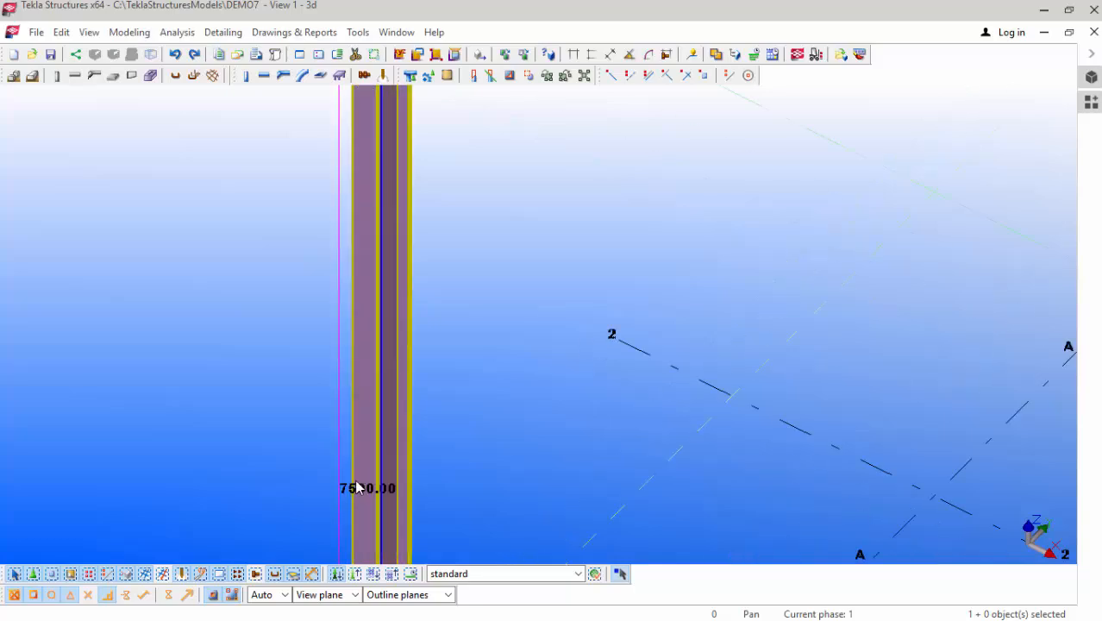
pyautogui.scroll(2, 357, 488)
pyautogui.scroll(3, 345, 495)
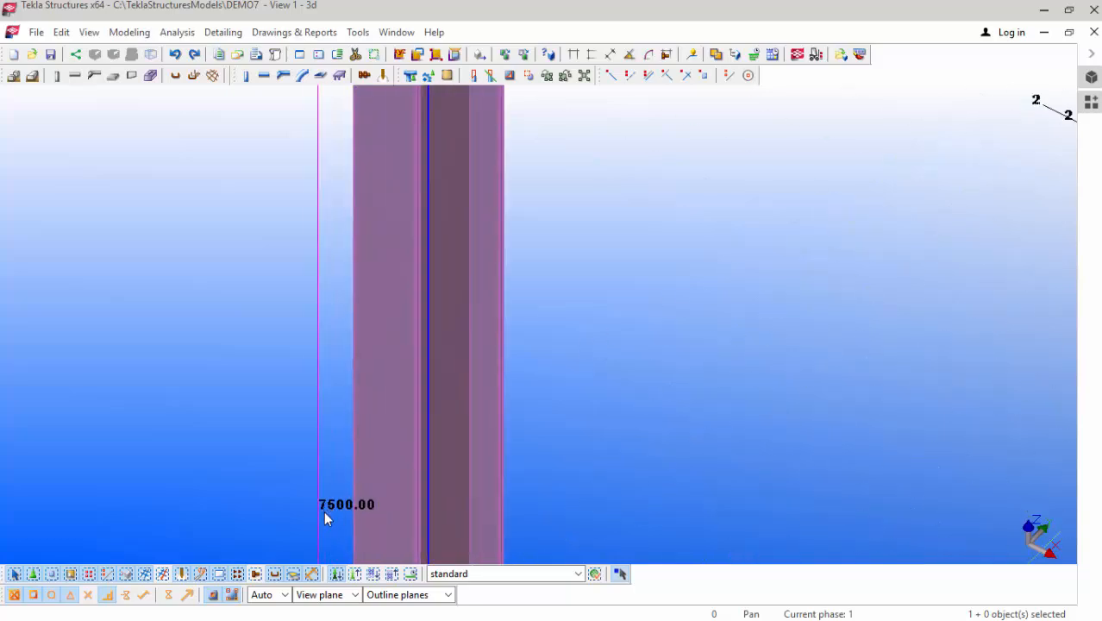
pyautogui.scroll(1, 323, 507)
pyautogui.scroll(-4, 326, 435)
pyautogui.scroll(-6, 330, 370)
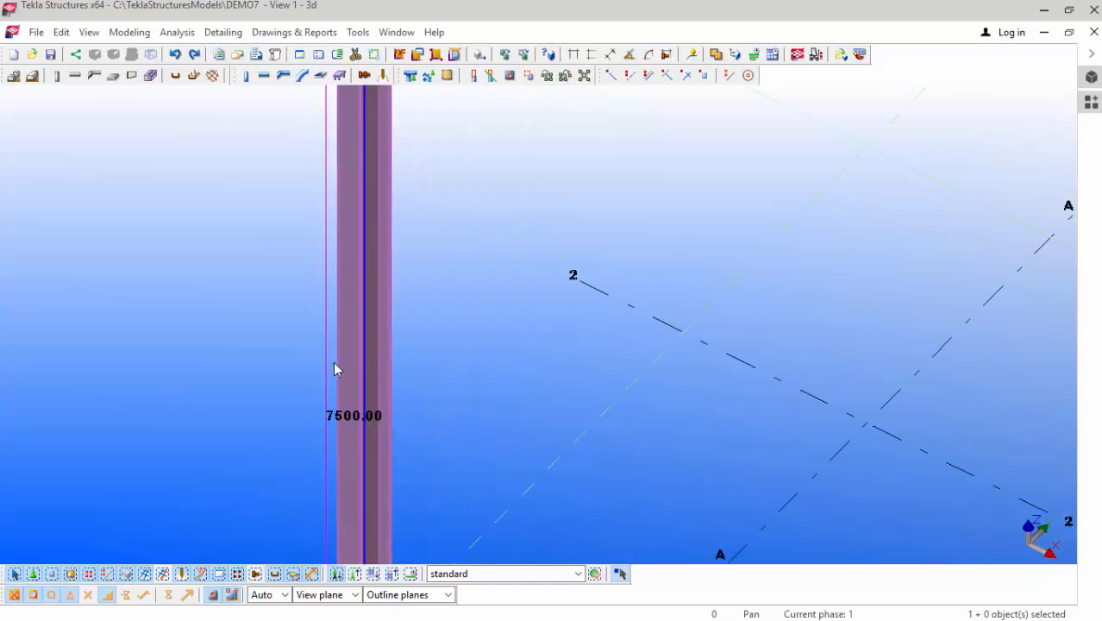
pyautogui.scroll(6, 338, 483)
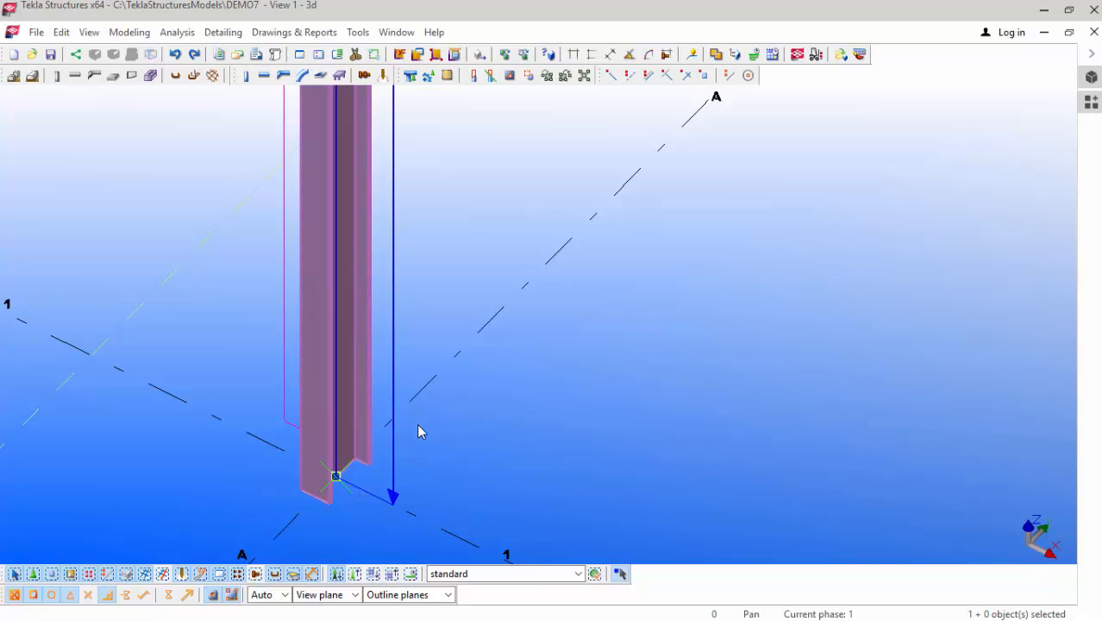
pyautogui.scroll(-5, 423, 436)
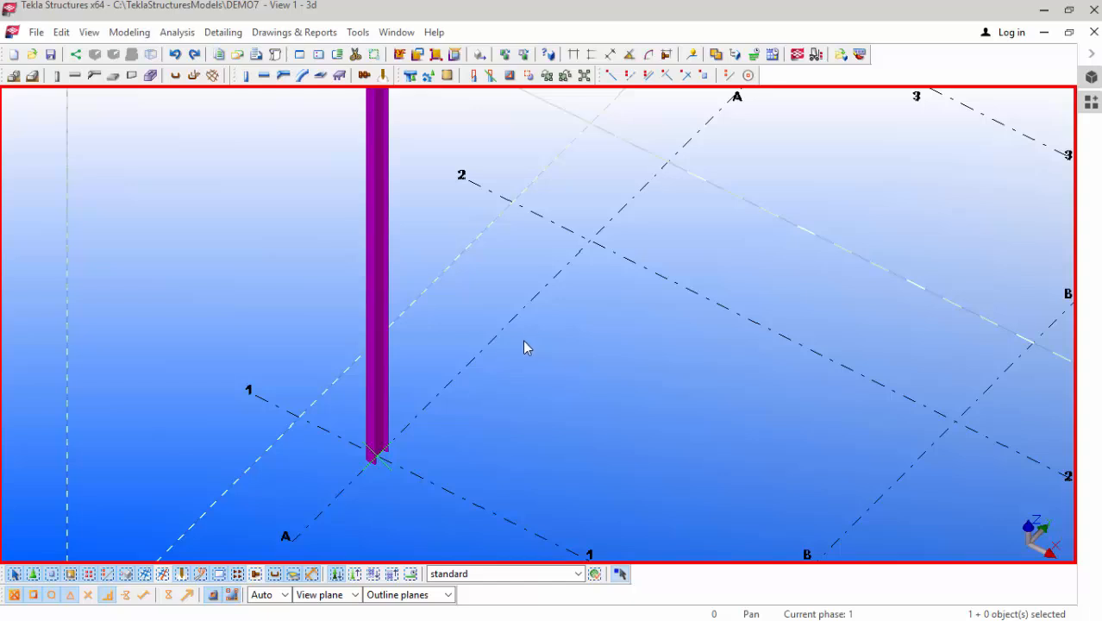
# Step: Search the Applications and Components catalogue for BASE PLATE and choose Stiffened base plate (1014)
pyautogui.hotkey('ctrl', 'f')
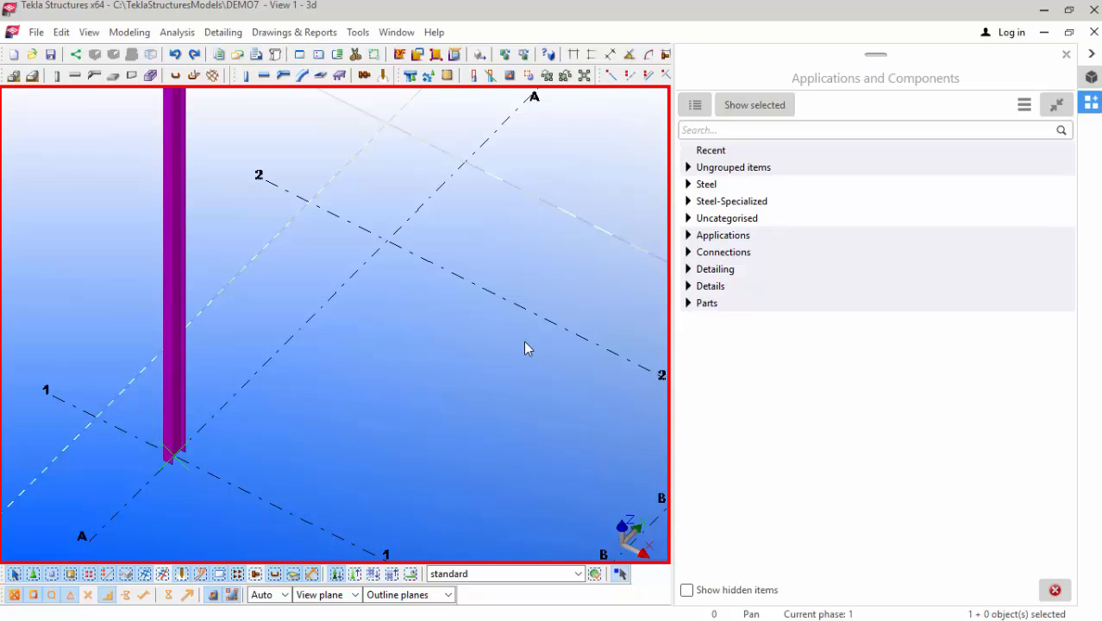
pyautogui.click(706, 133)
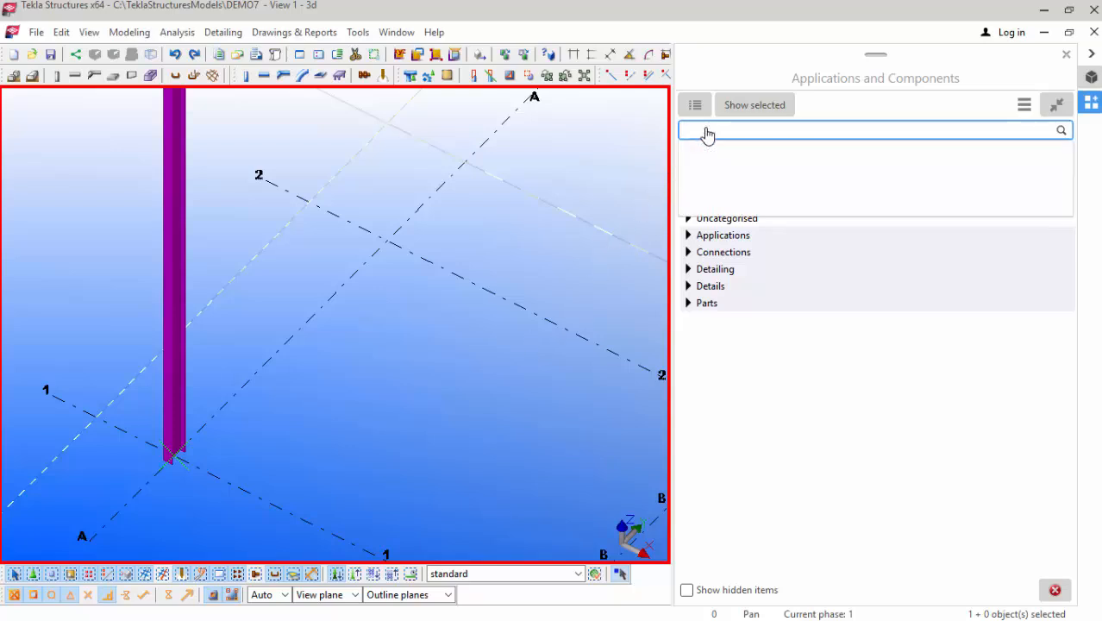
pyautogui.write('BASE')
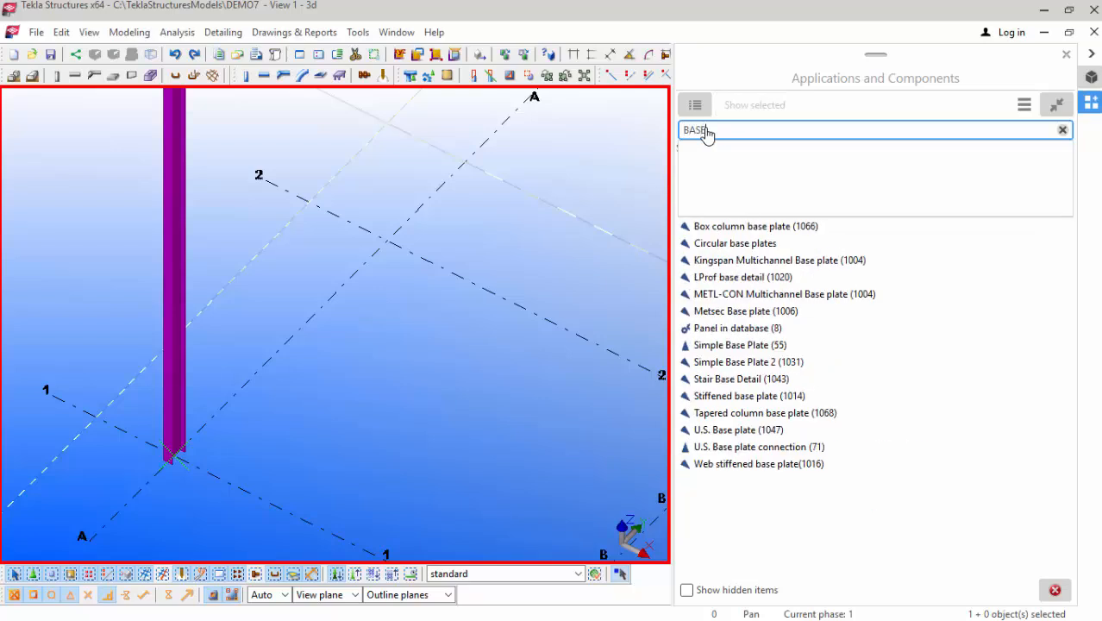
pyautogui.write(' PLA')
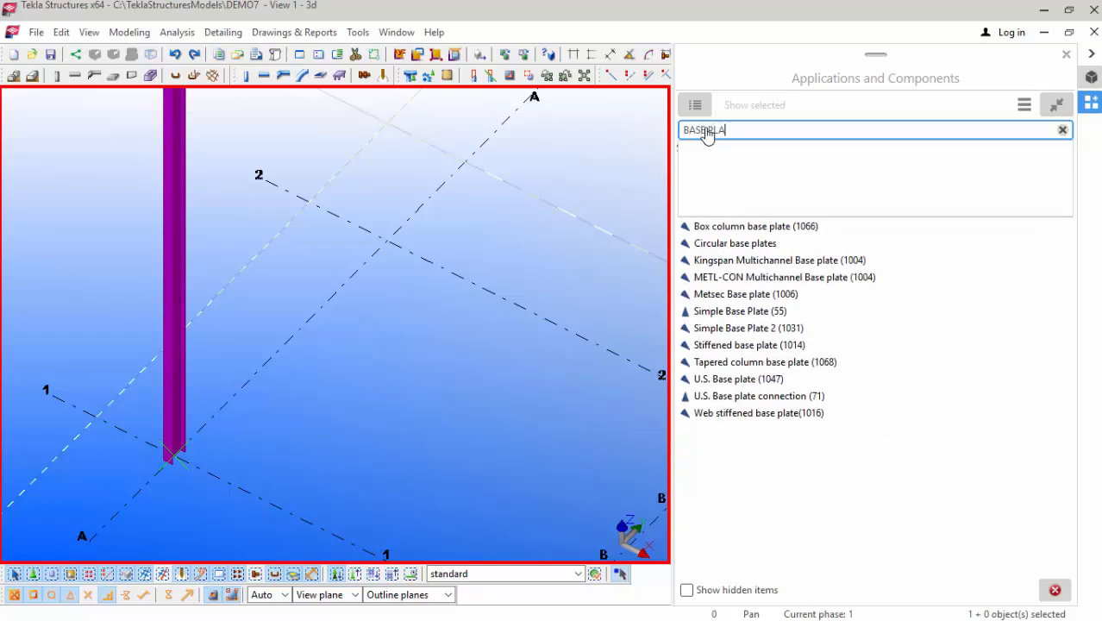
pyautogui.write('TE')
pyautogui.press('Return')
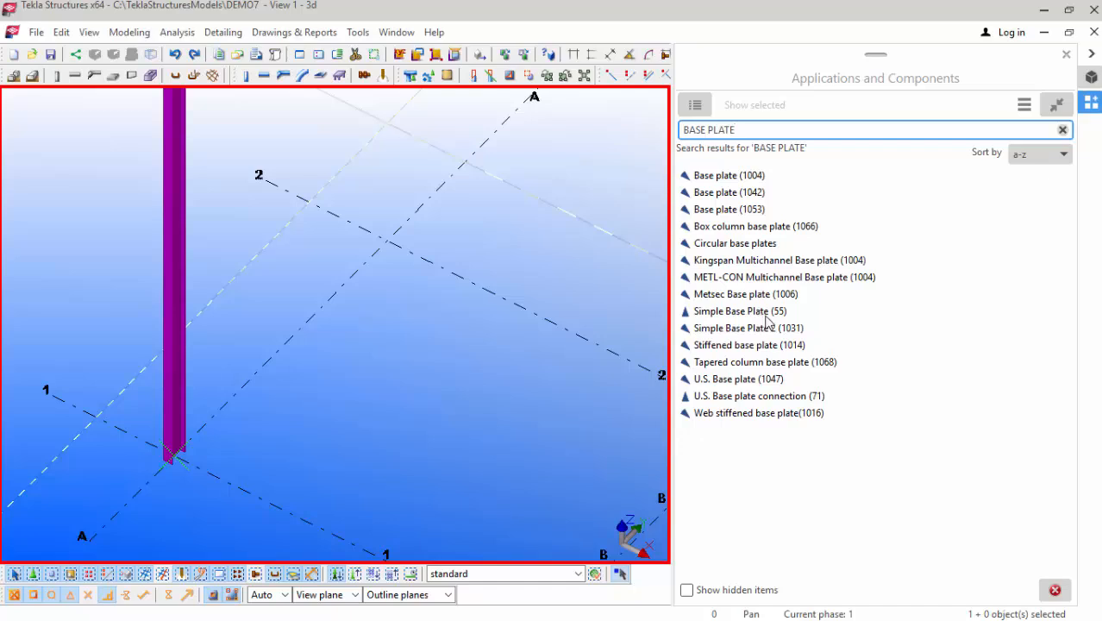
pyautogui.click(783, 349)
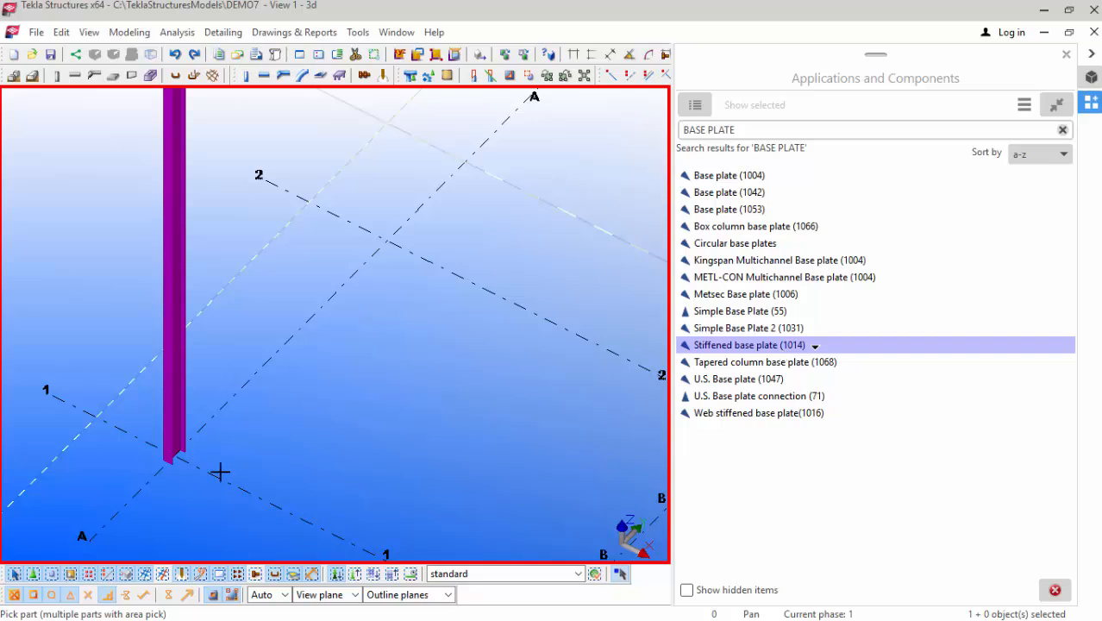
# Step: Add the stiffened base plate at the bottom end of the column, end the command, and close the component catalogue
pyautogui.scroll(6, 175, 472)
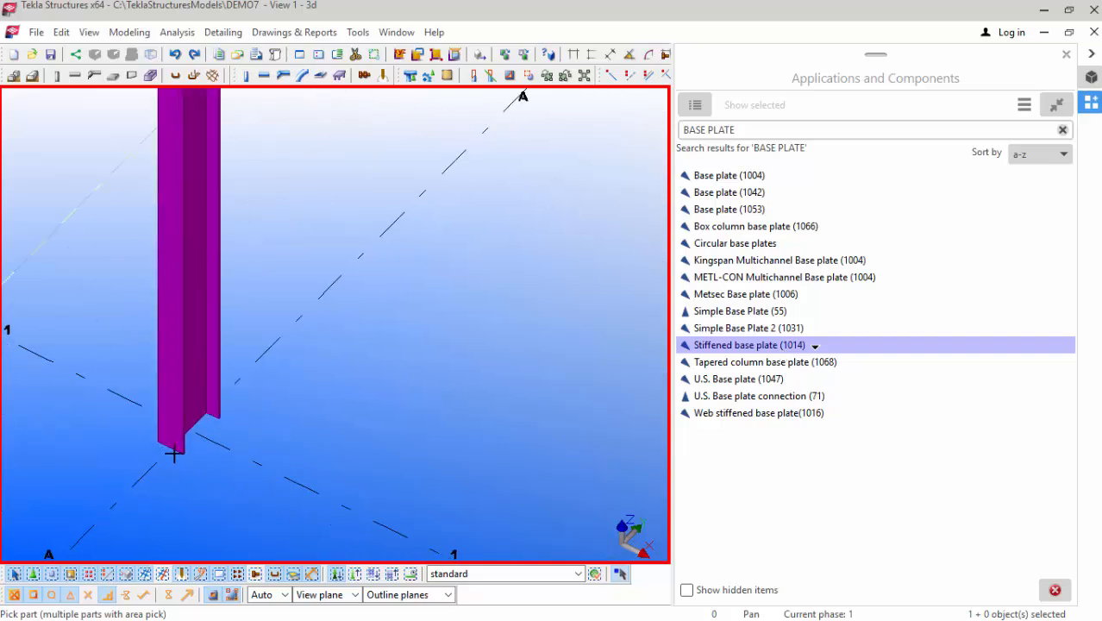
pyautogui.scroll(4, 168, 450)
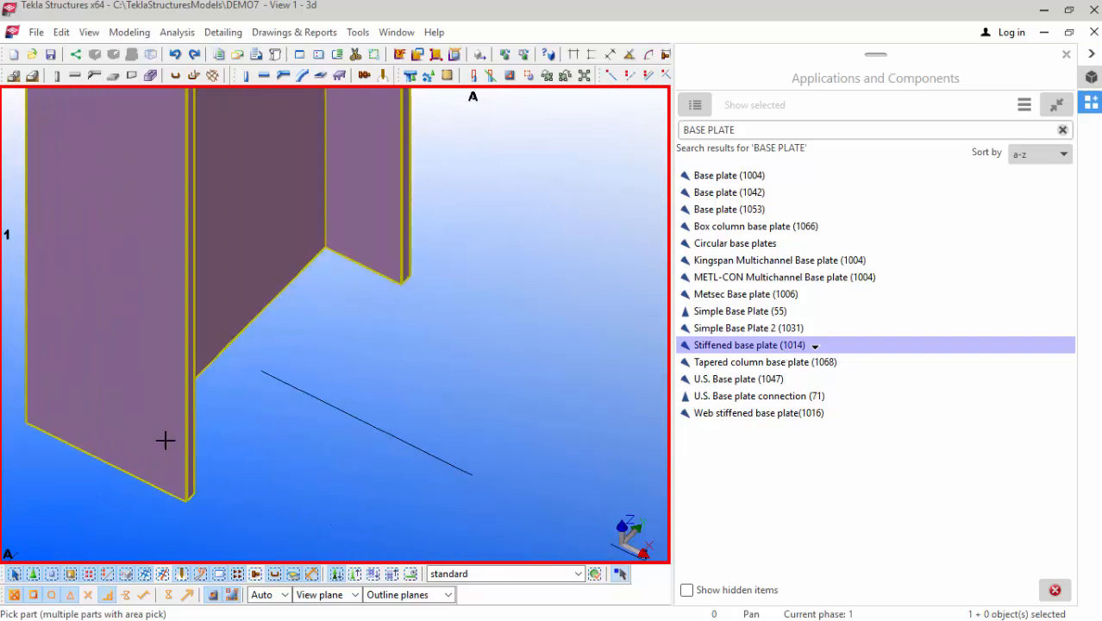
pyautogui.click(221, 355)
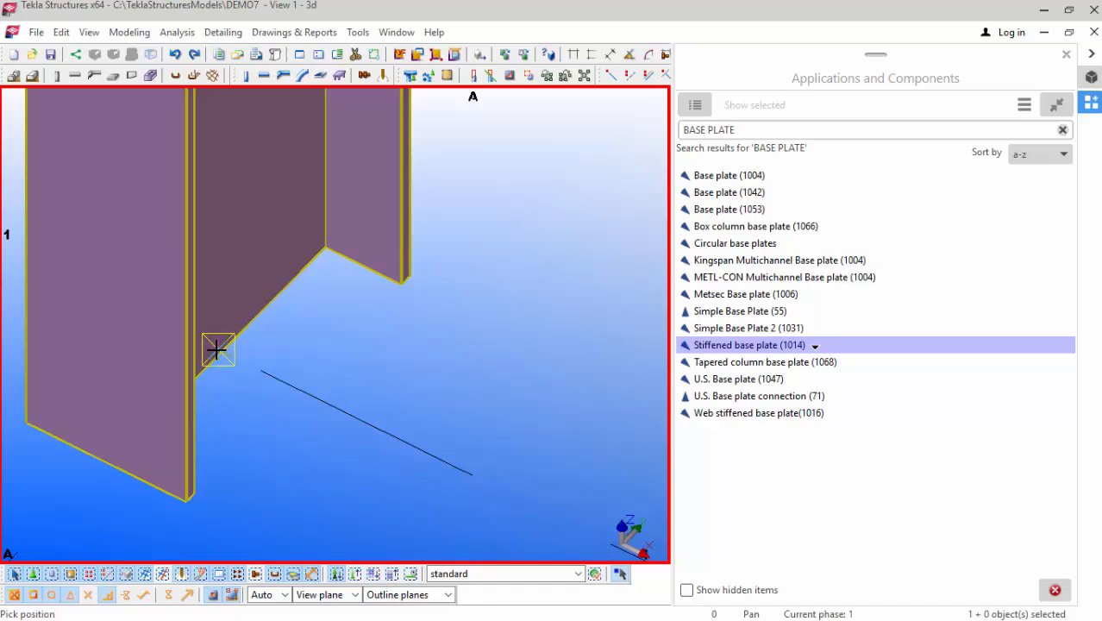
pyautogui.click(218, 351)
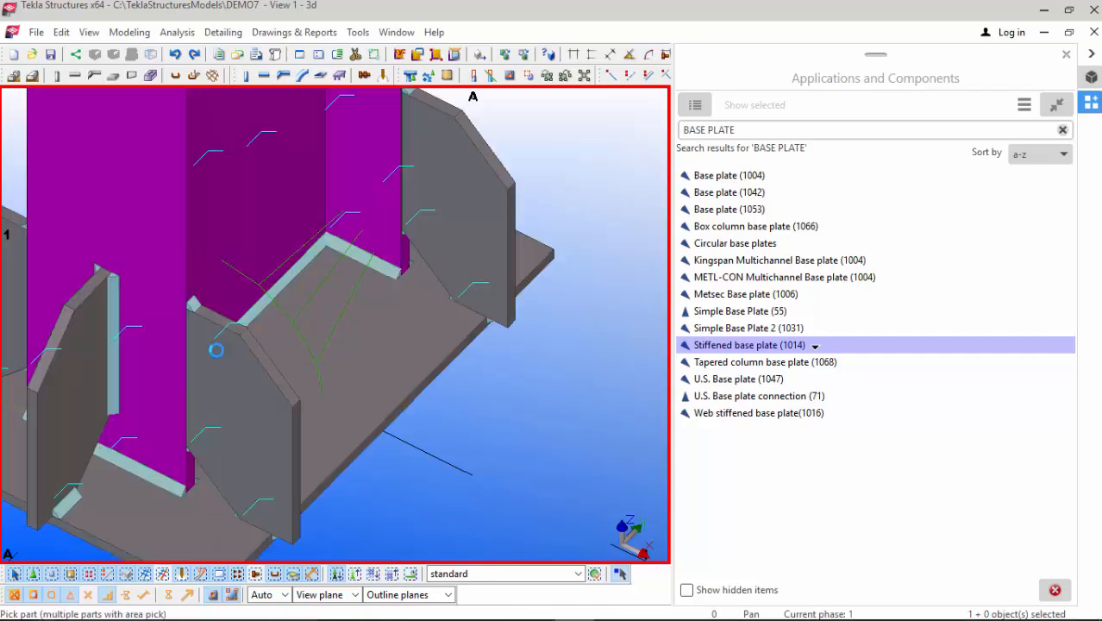
pyautogui.scroll(-3, 302, 323)
pyautogui.scroll(5, 258, 369)
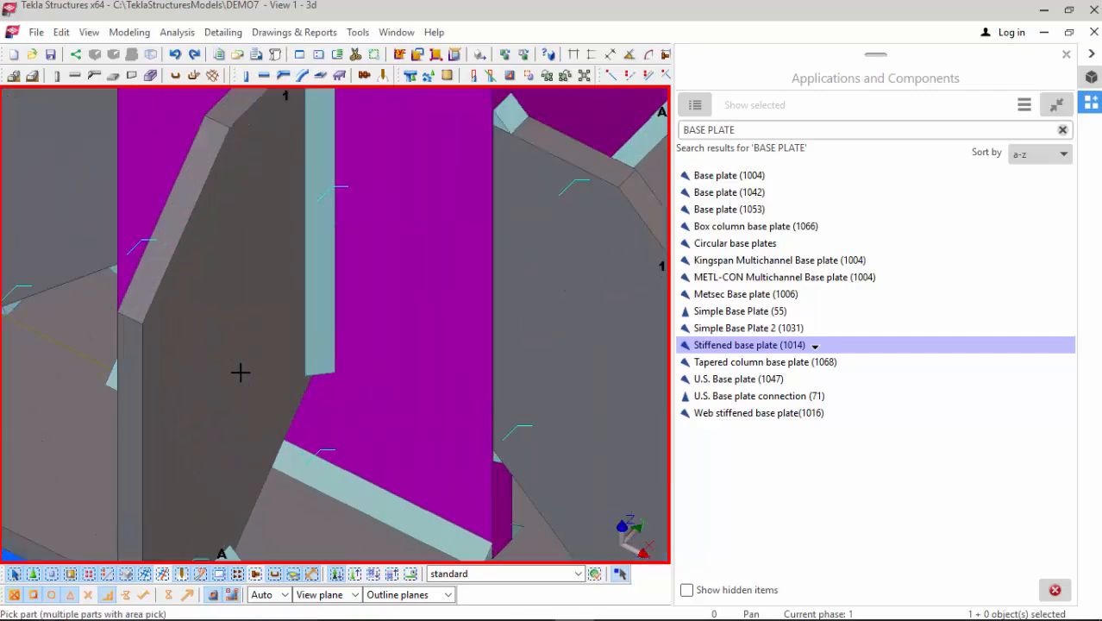
pyautogui.scroll(-2, 285, 379)
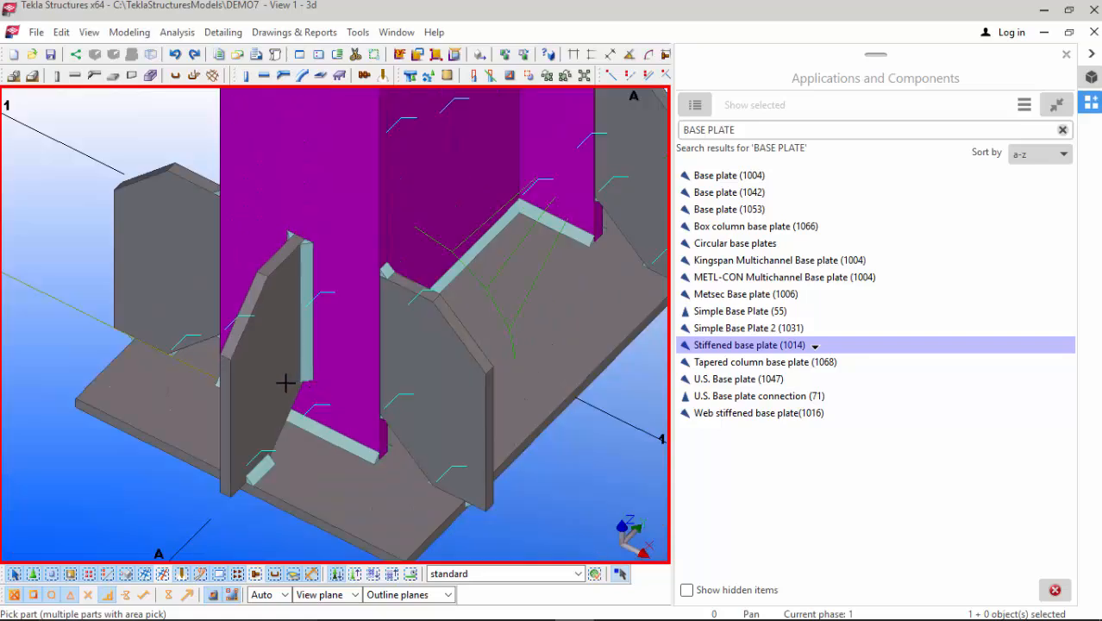
pyautogui.rightClick(54, 153)
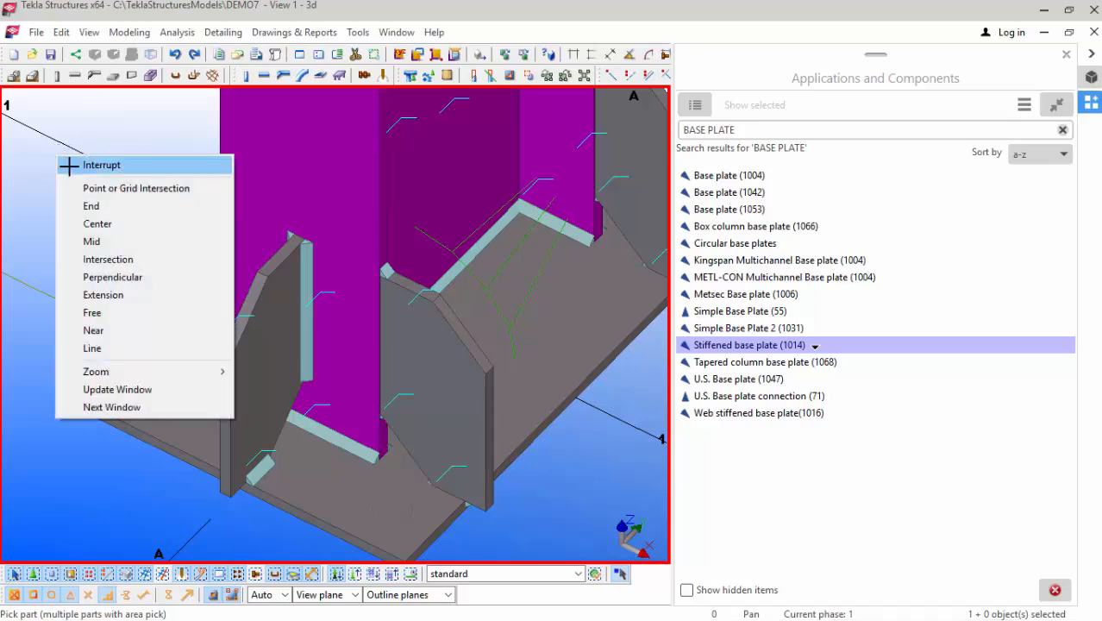
pyautogui.click(68, 164)
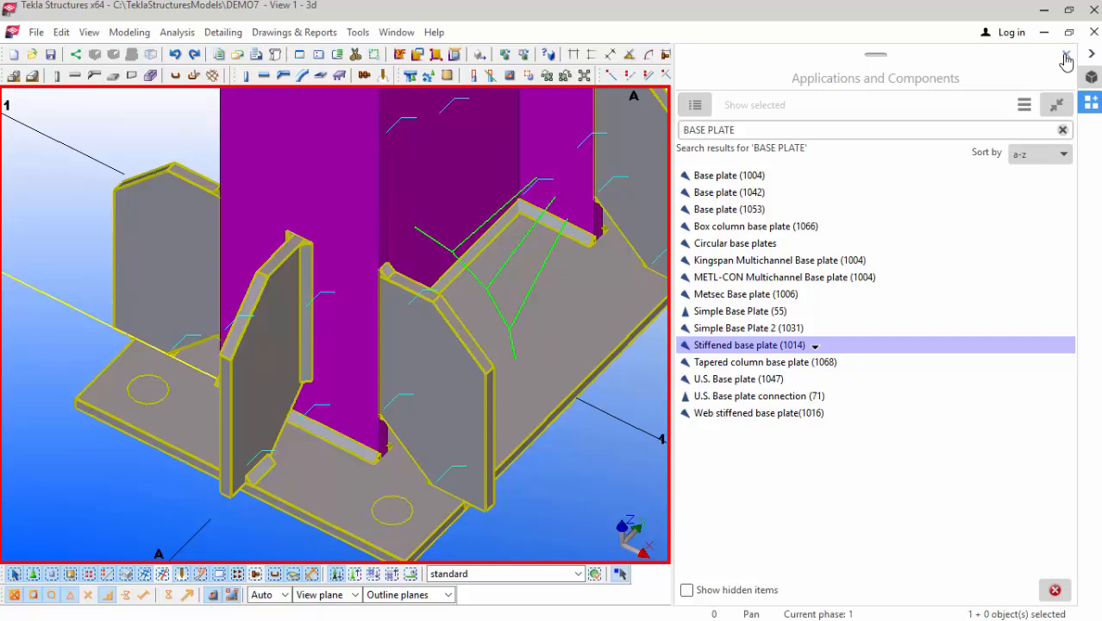
pyautogui.click(1066, 57)
# Step: Open the properties of the stiffened base plate at the foot of the column
pyautogui.scroll(5, 485, 410)
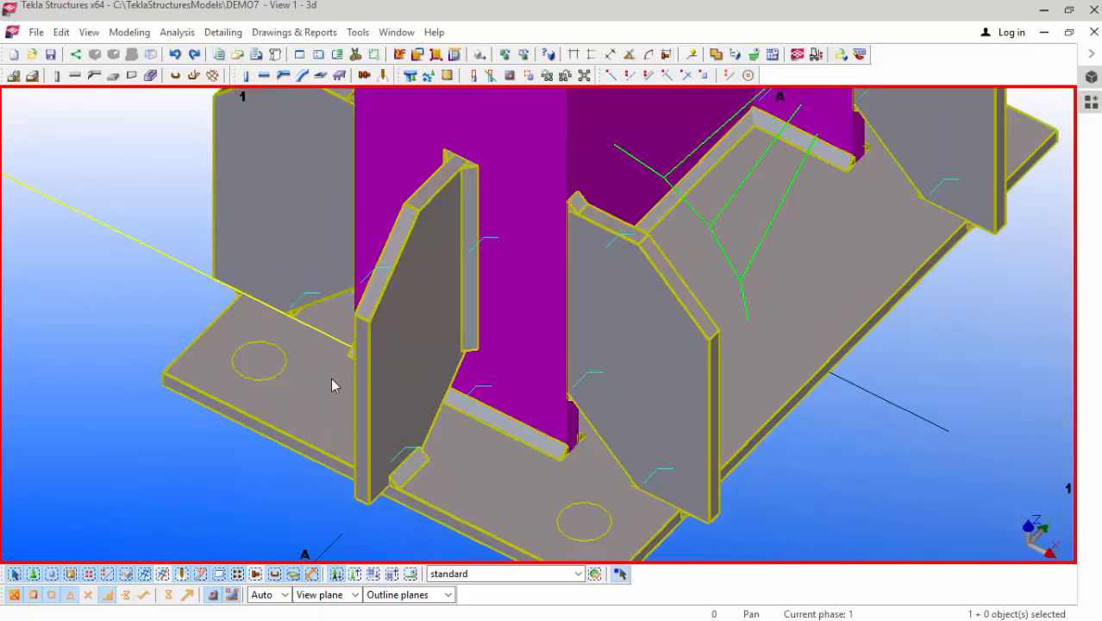
pyautogui.scroll(-5, 647, 285)
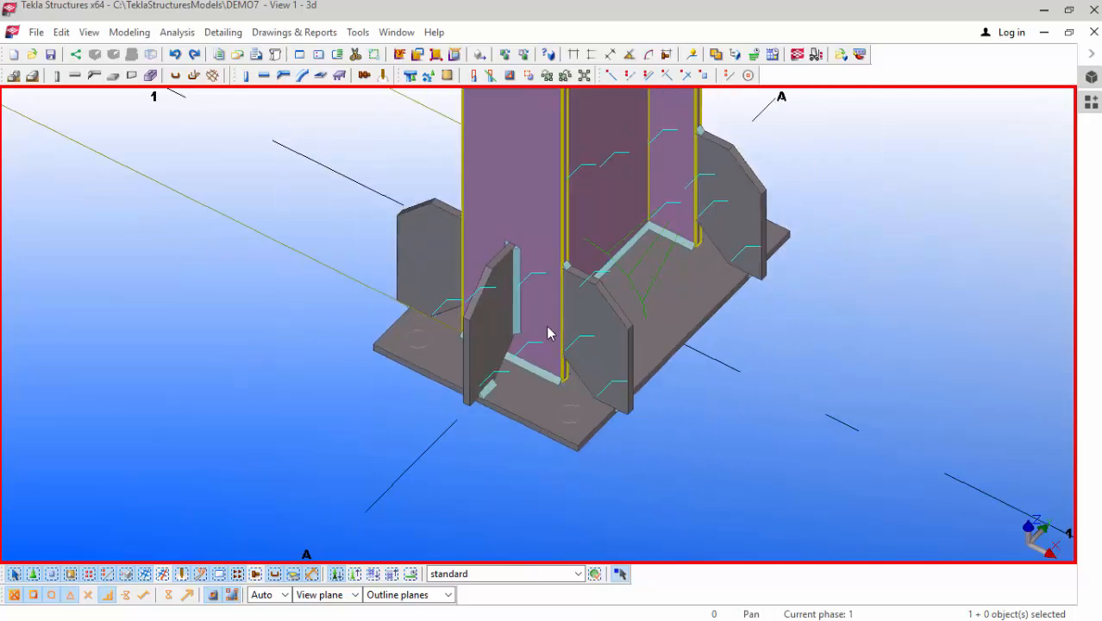
pyautogui.click(665, 283)
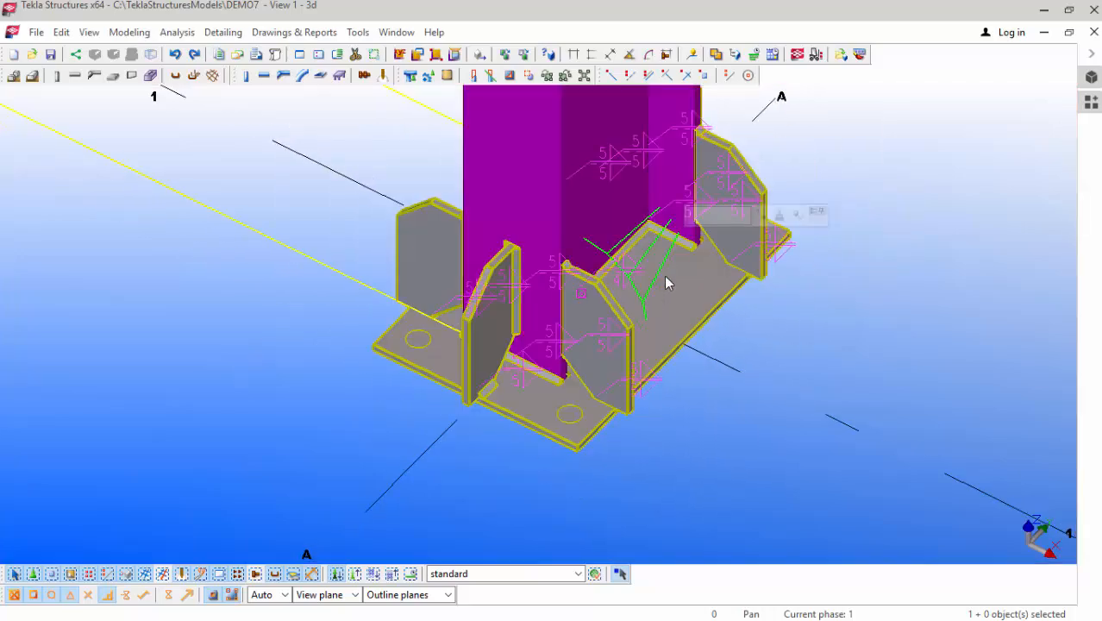
pyautogui.doubleClick(668, 280)
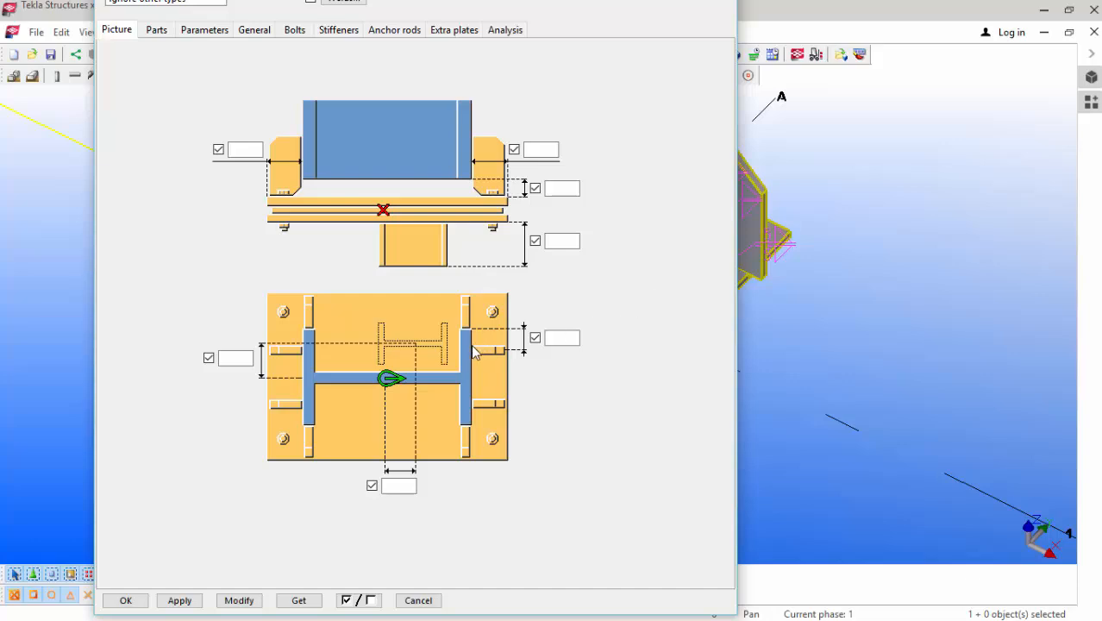
# Step: Review the base plate component's picture, parts, parameters, general and bolt settings
pyautogui.click(157, 32)
pyautogui.click(204, 32)
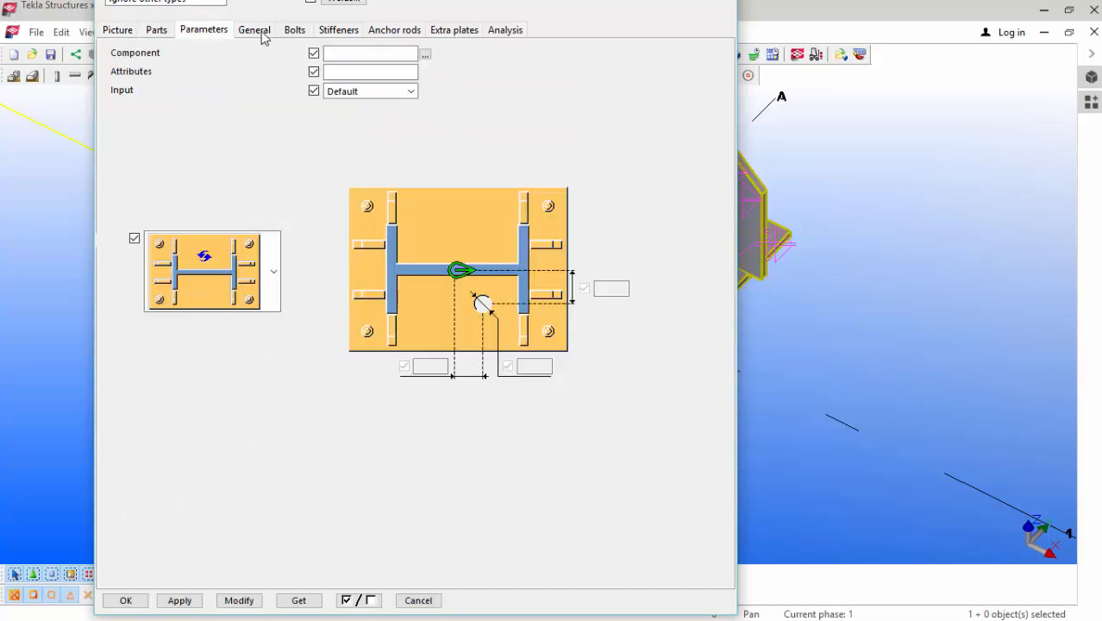
pyautogui.click(262, 33)
pyautogui.click(294, 33)
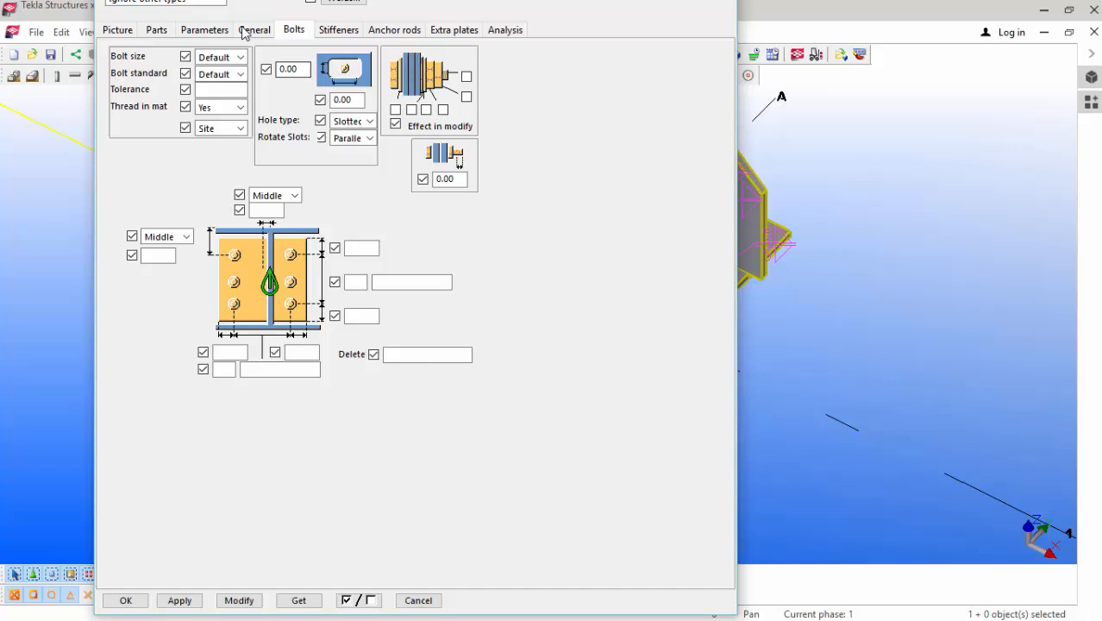
pyautogui.click(125, 31)
pyautogui.click(157, 33)
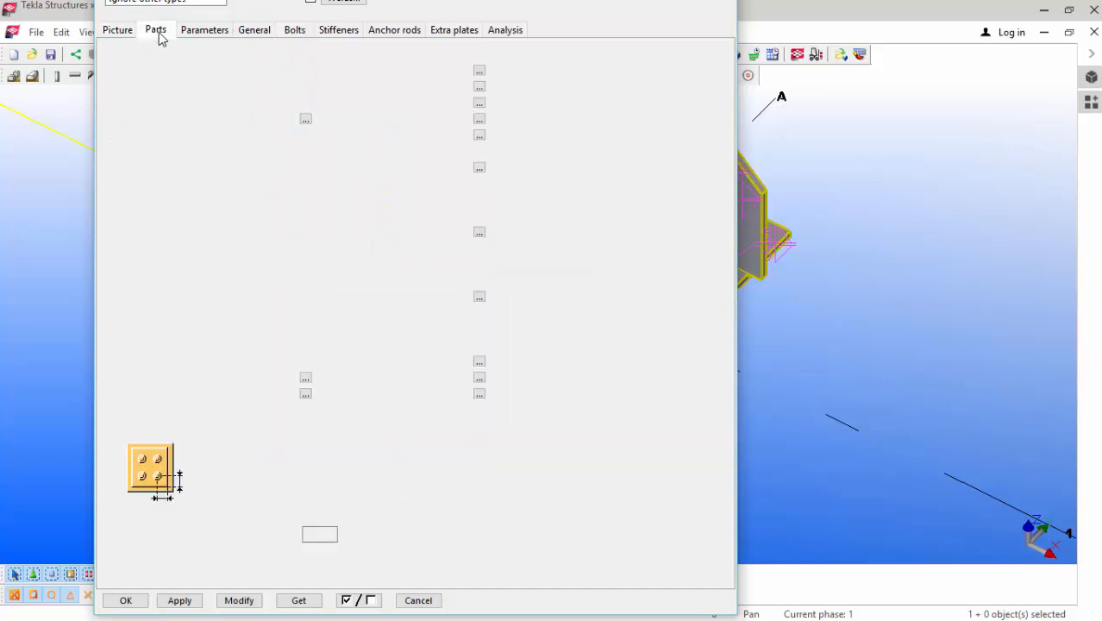
pyautogui.click(200, 32)
pyautogui.click(254, 32)
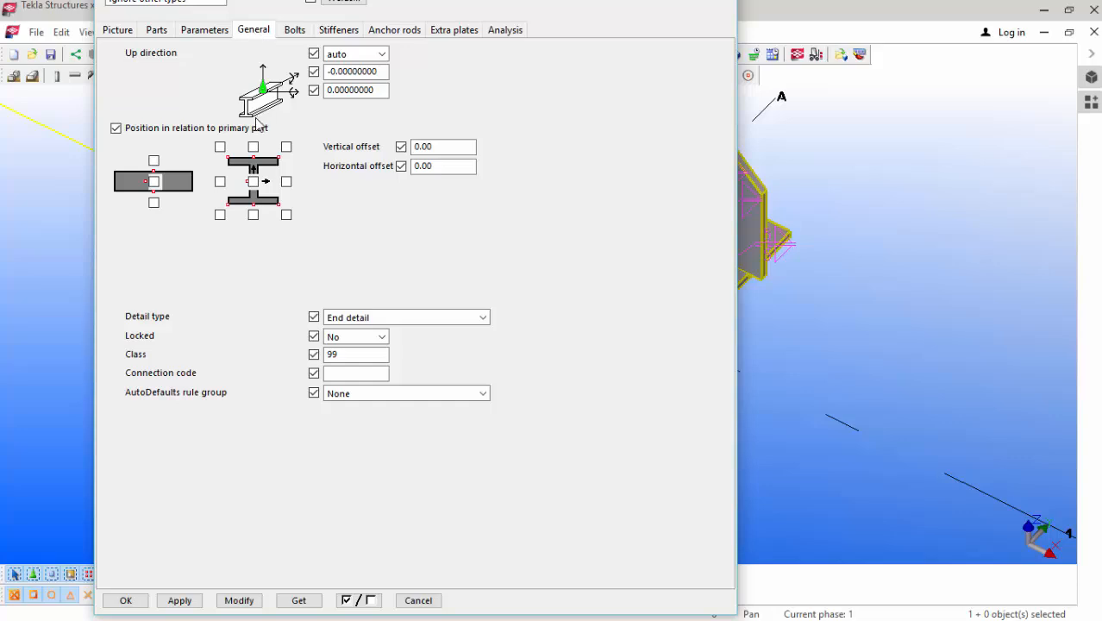
# Step: Choose bolt size 20 and bolt standard 8.8TEE-50 for the base plate's bolts
pyautogui.click(298, 31)
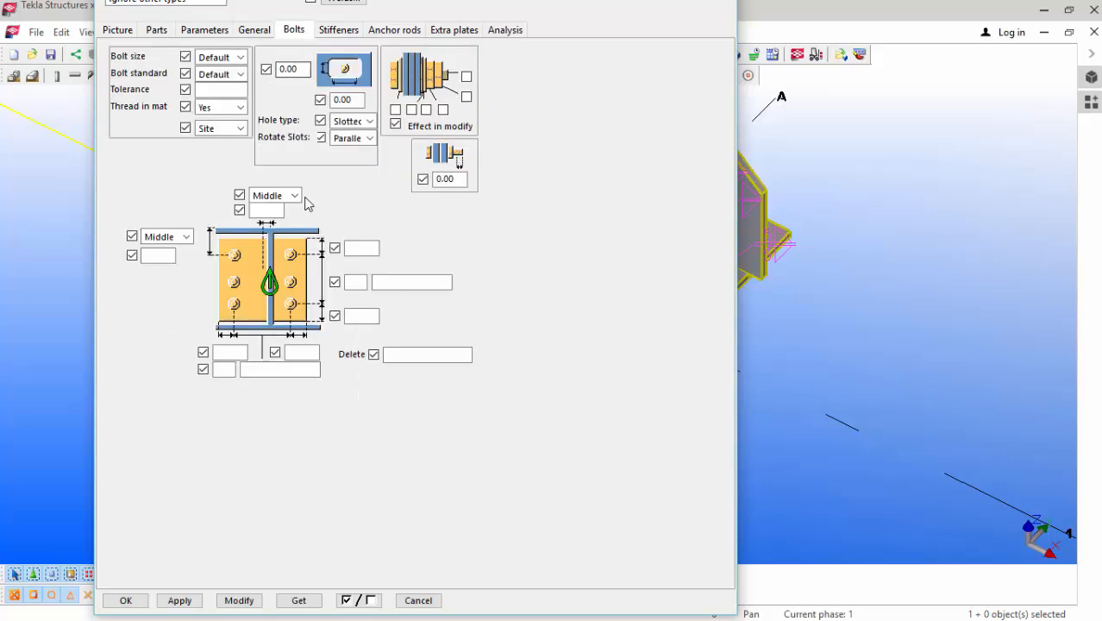
pyautogui.click(241, 57)
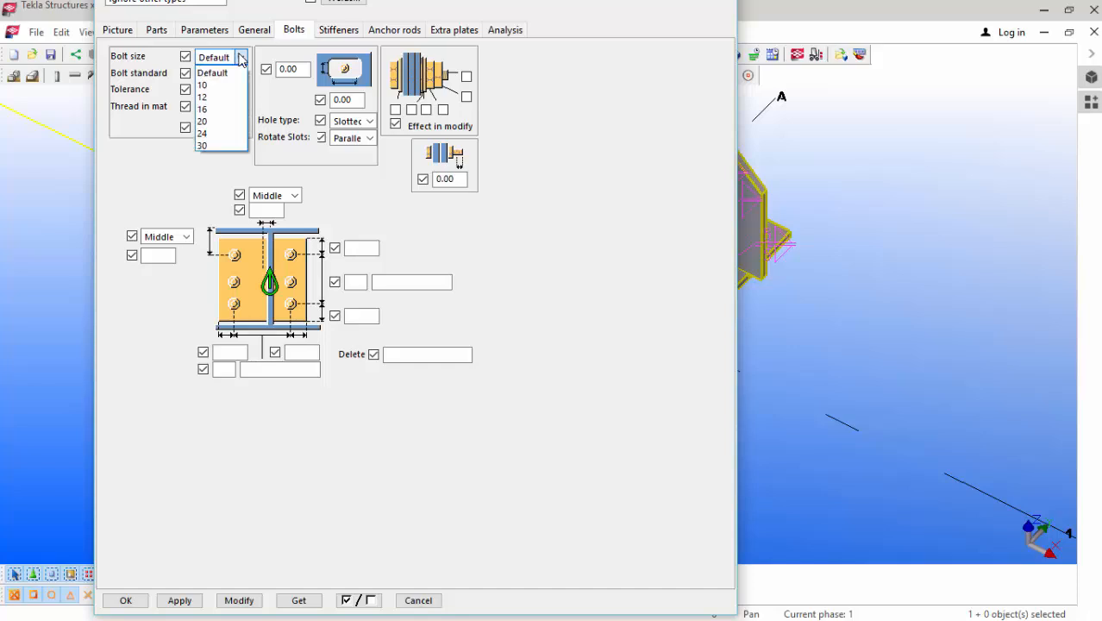
pyautogui.click(207, 121)
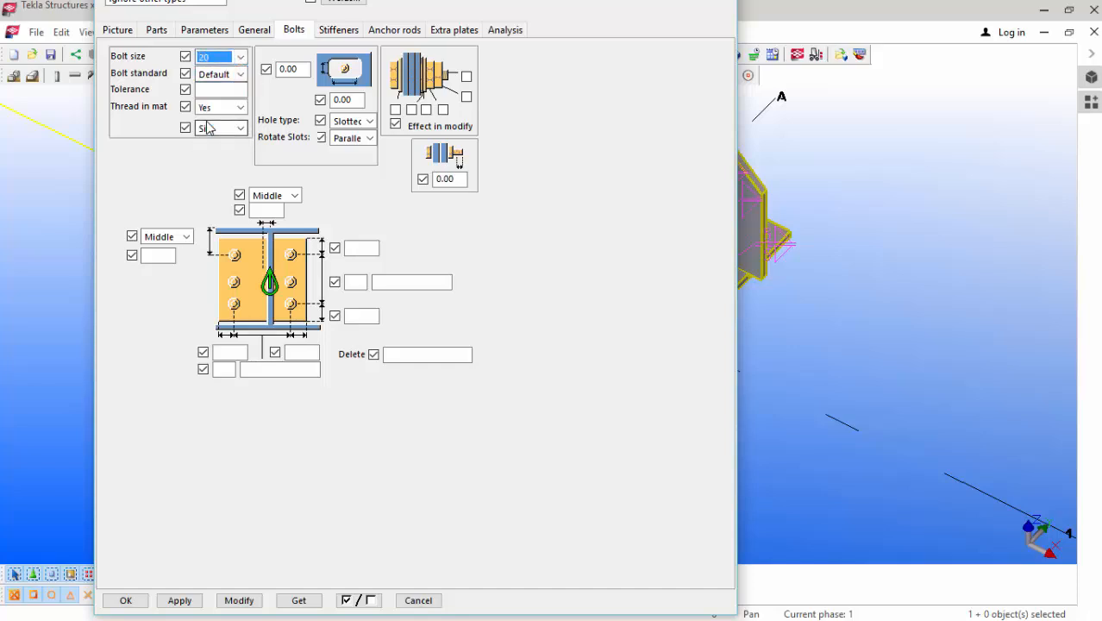
pyautogui.click(240, 75)
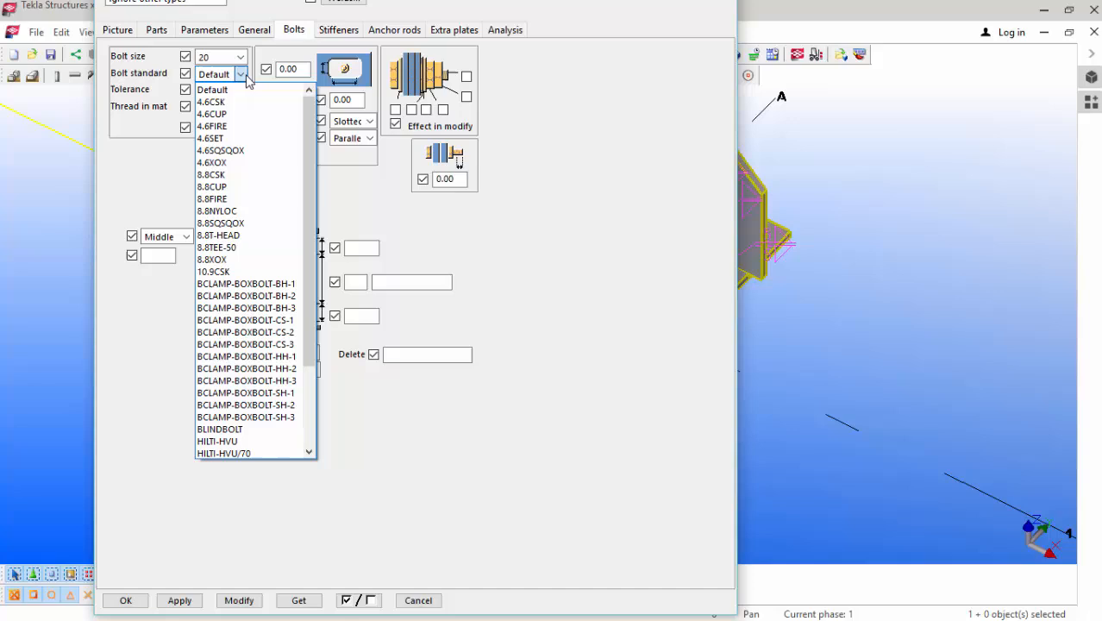
pyautogui.click(231, 248)
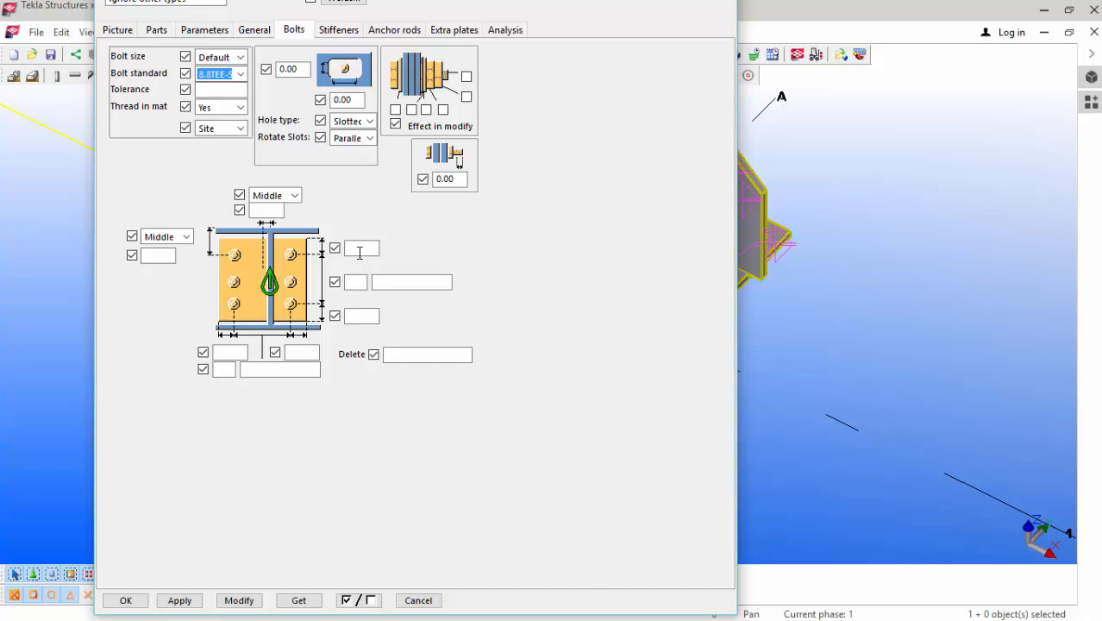
# Step: Set the bolt group to 4 rows spaced 140 mm, with a 50 mm upper edge distance and 50 mm side edge distances
pyautogui.click(359, 247)
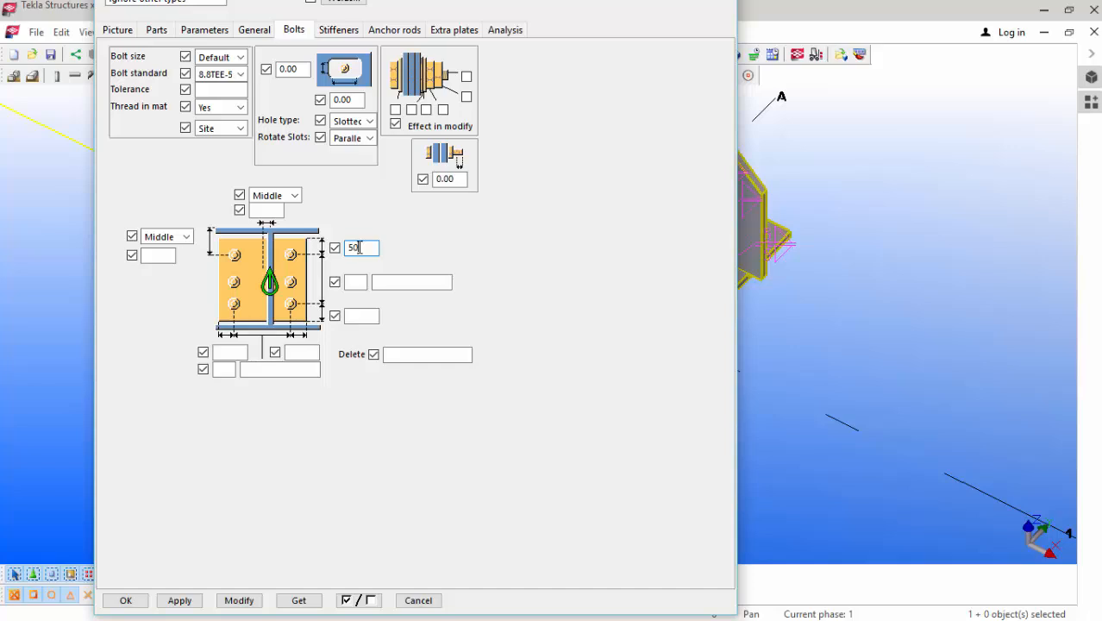
pyautogui.click(359, 282)
pyautogui.click(406, 282)
pyautogui.click(297, 353)
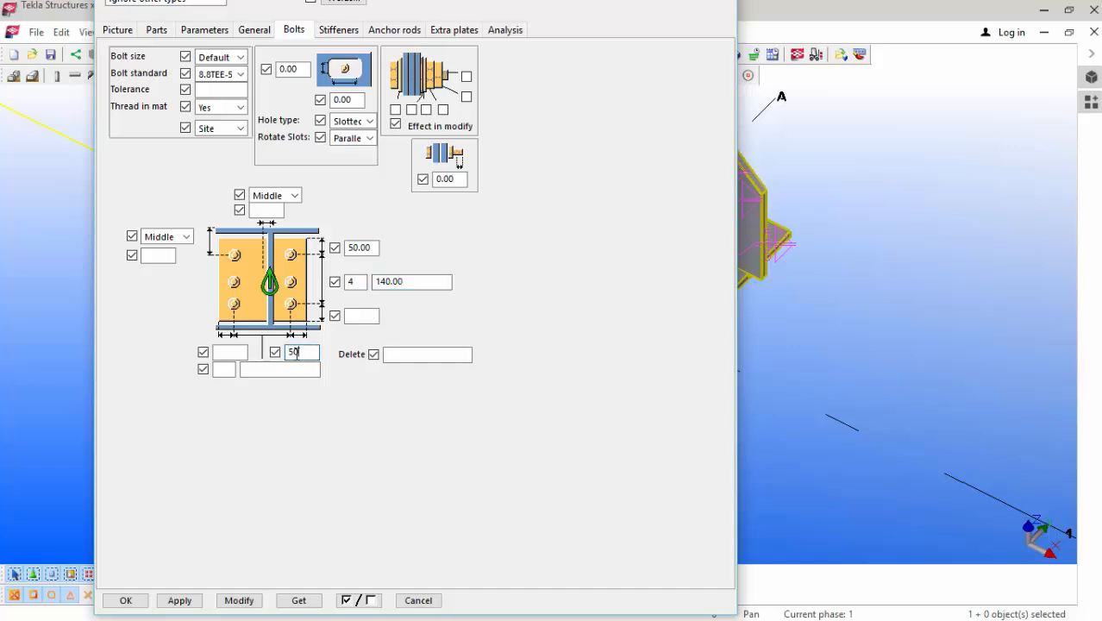
pyautogui.write('50')
pyautogui.click(239, 352)
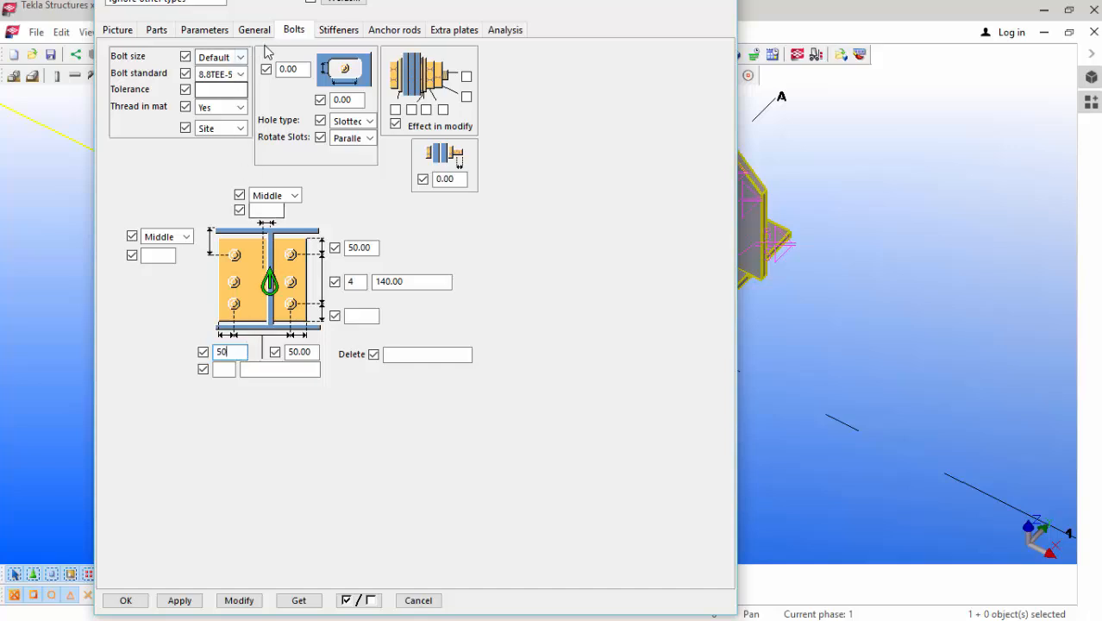
# Step: Set both dimensions of the inner lower chamfer to 0 for the upper two stiffener types
pyautogui.click(348, 33)
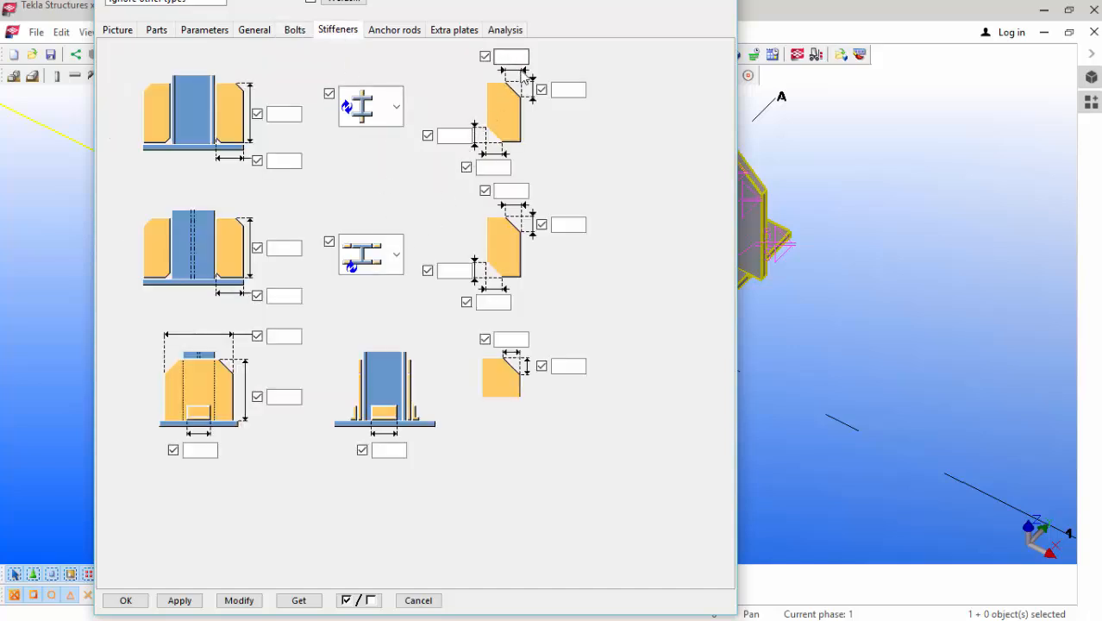
pyautogui.click(459, 271)
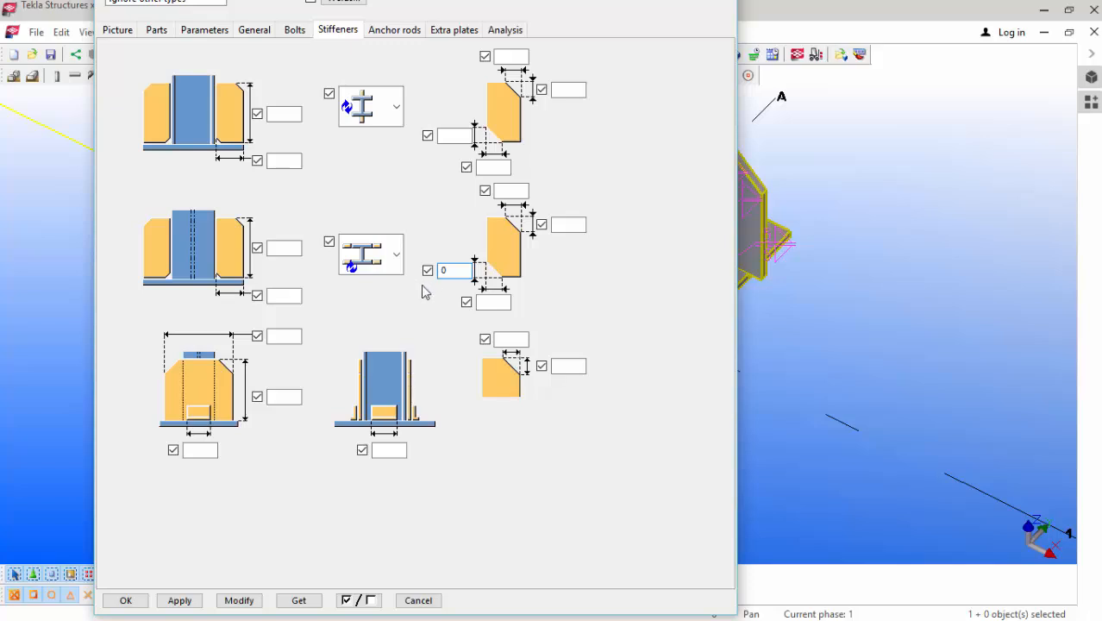
pyautogui.click(503, 301)
pyautogui.write('0')
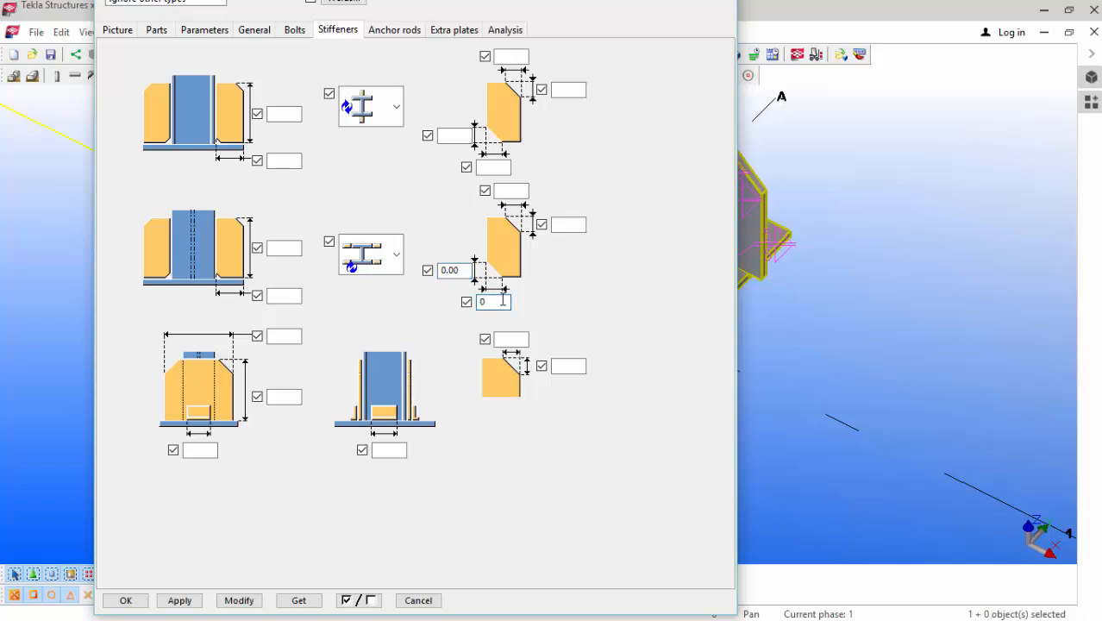
pyautogui.click(447, 136)
pyautogui.write('0')
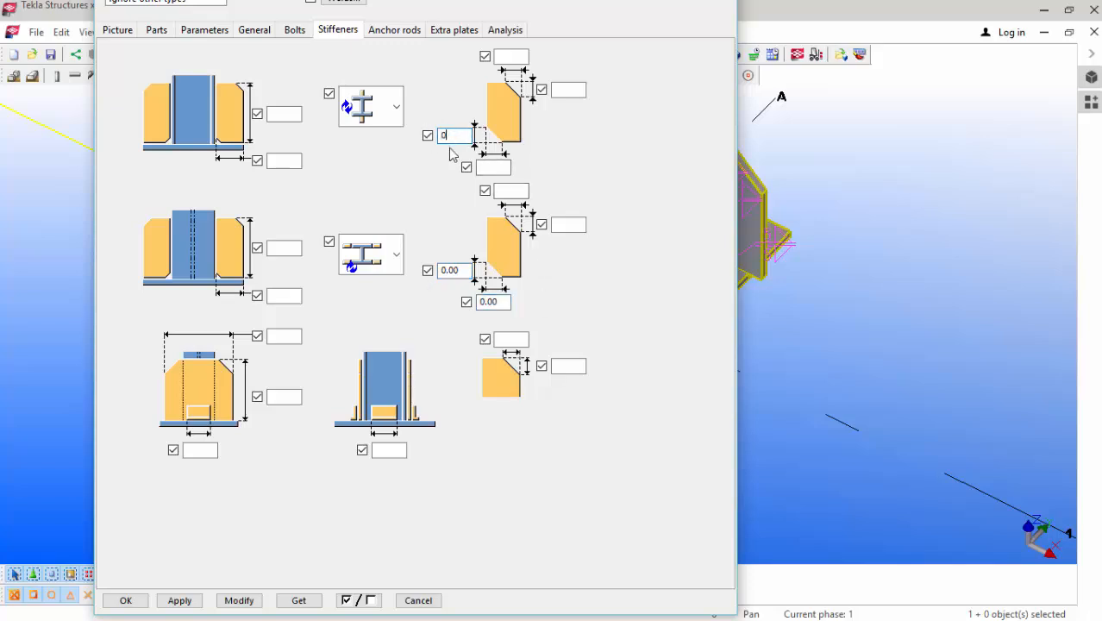
pyautogui.click(496, 167)
# Step: Apply the modified settings to the base plate, close its properties, and inspect the updated plate
pyautogui.click(251, 604)
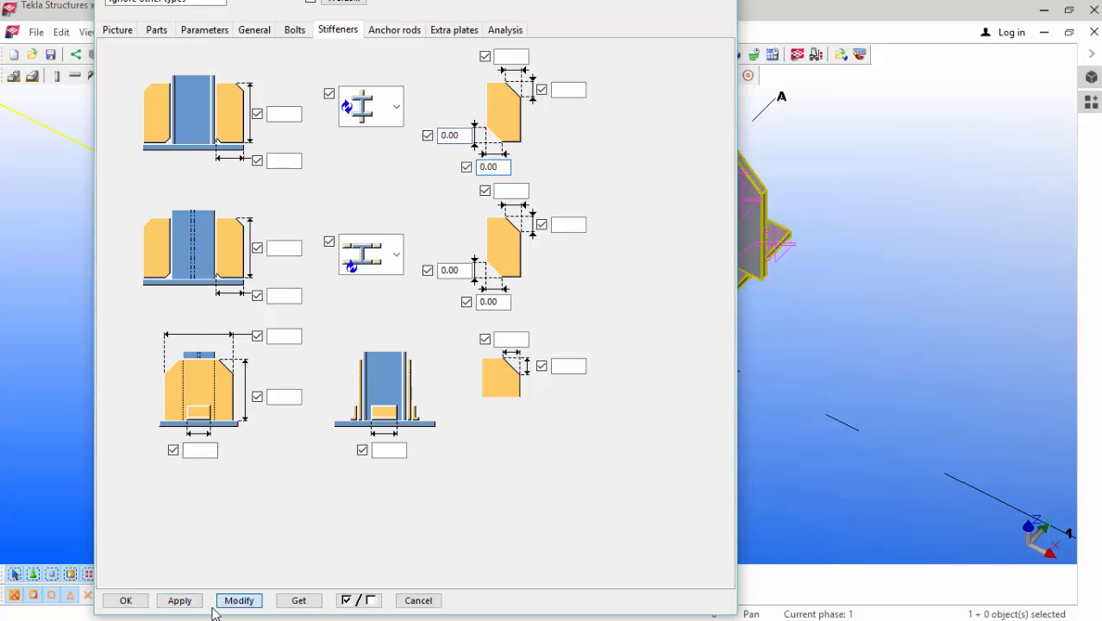
pyautogui.click(131, 601)
pyautogui.scroll(4, 563, 293)
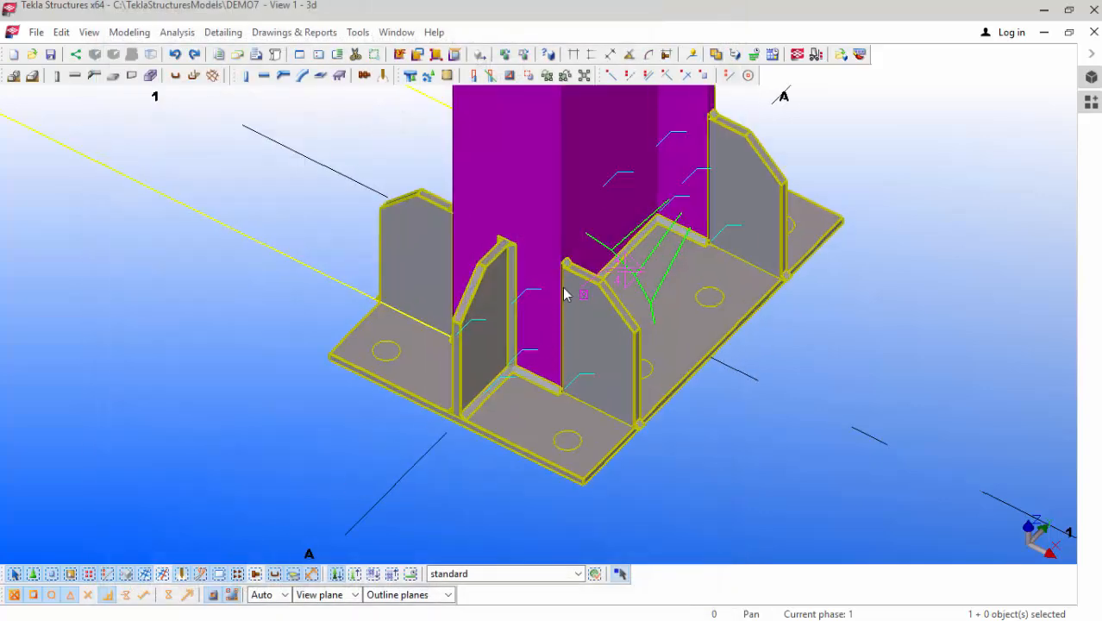
pyautogui.scroll(-2, 313, 345)
pyautogui.scroll(-2, 427, 339)
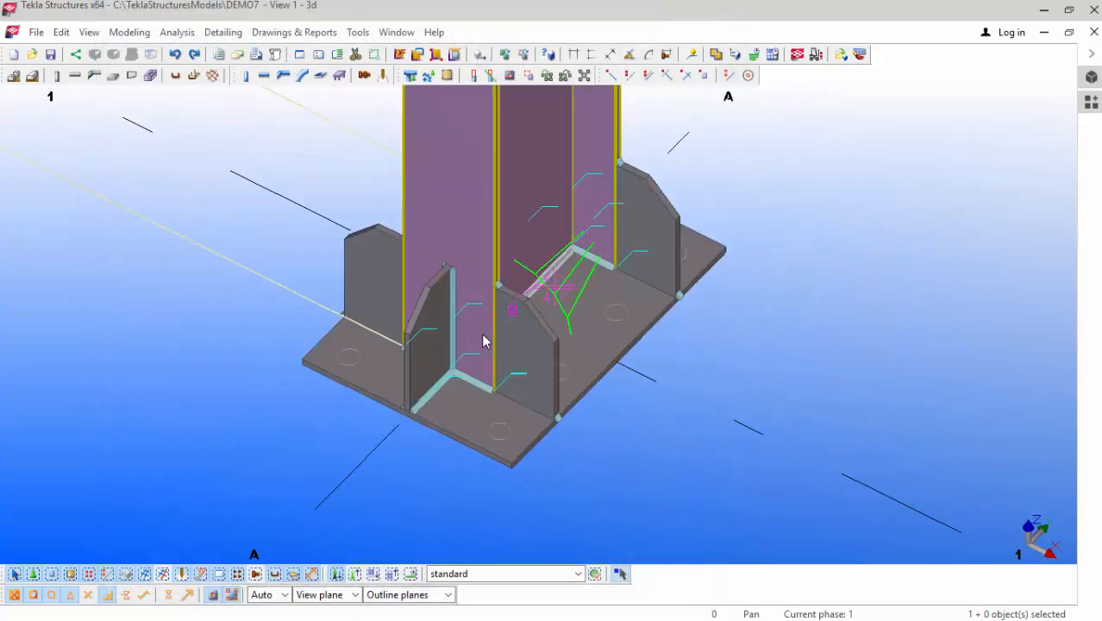
# Step: Save the model and bring the whole column and the surrounding grid into view
pyautogui.click(36, 32)
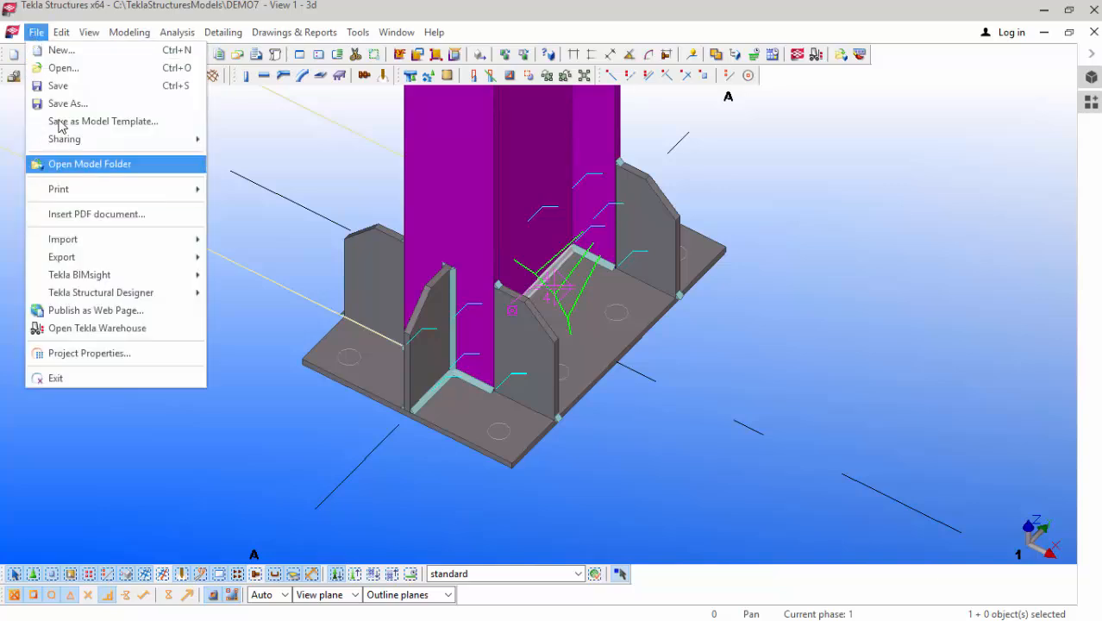
pyautogui.click(69, 85)
pyautogui.scroll(-10, 544, 235)
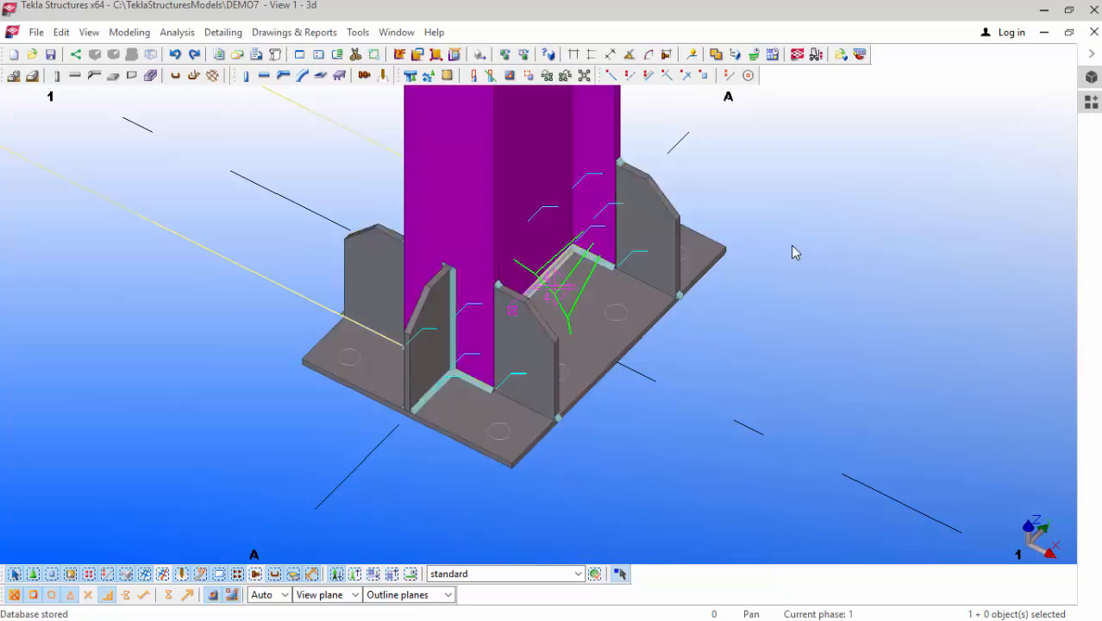
pyautogui.scroll(-6, 414, 399)
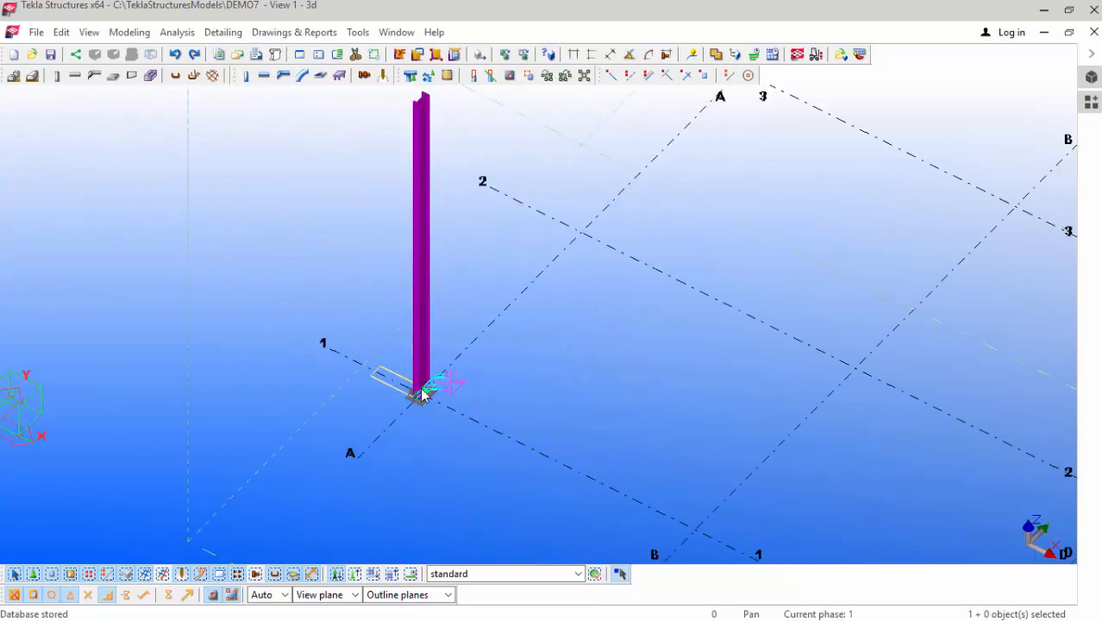
pyautogui.scroll(5, 459, 269)
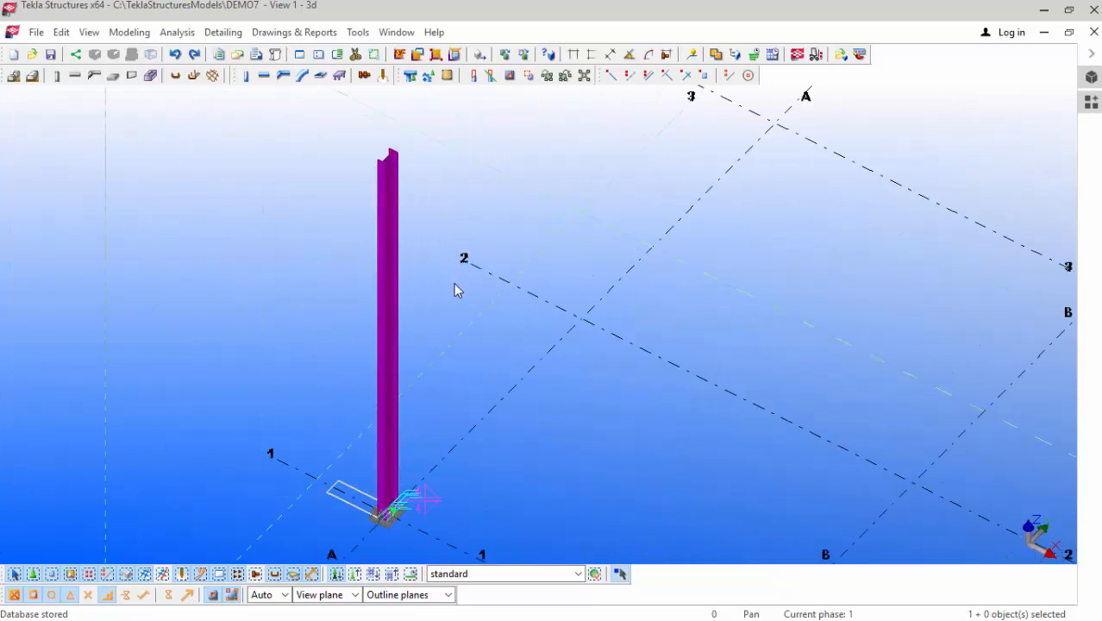
pyautogui.scroll(-2, 437, 388)
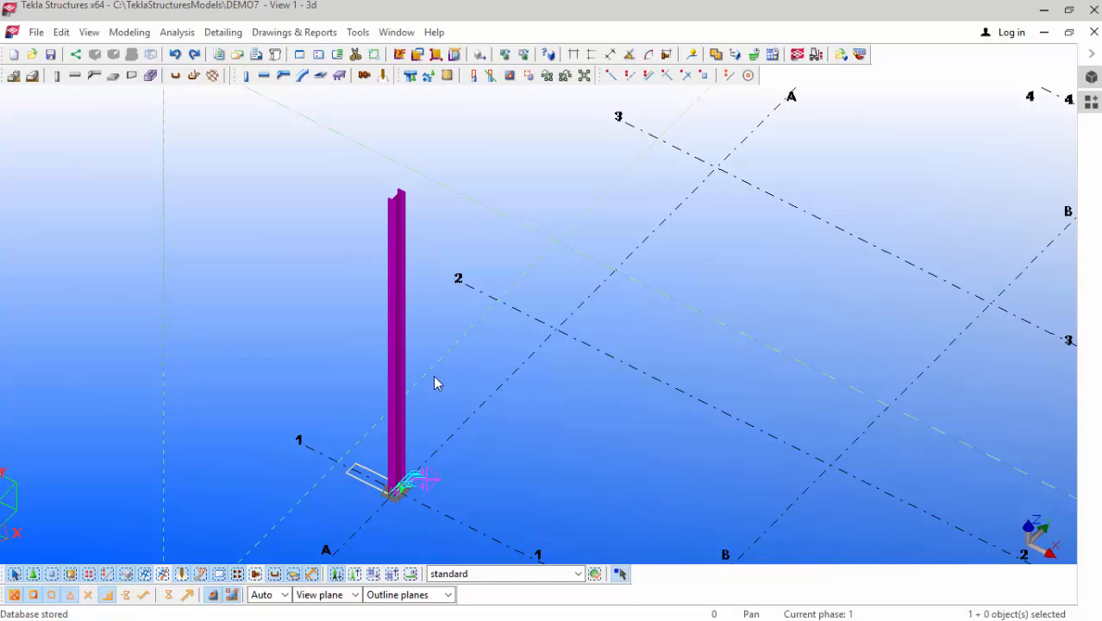
pyautogui.scroll(-4, 335, 305)
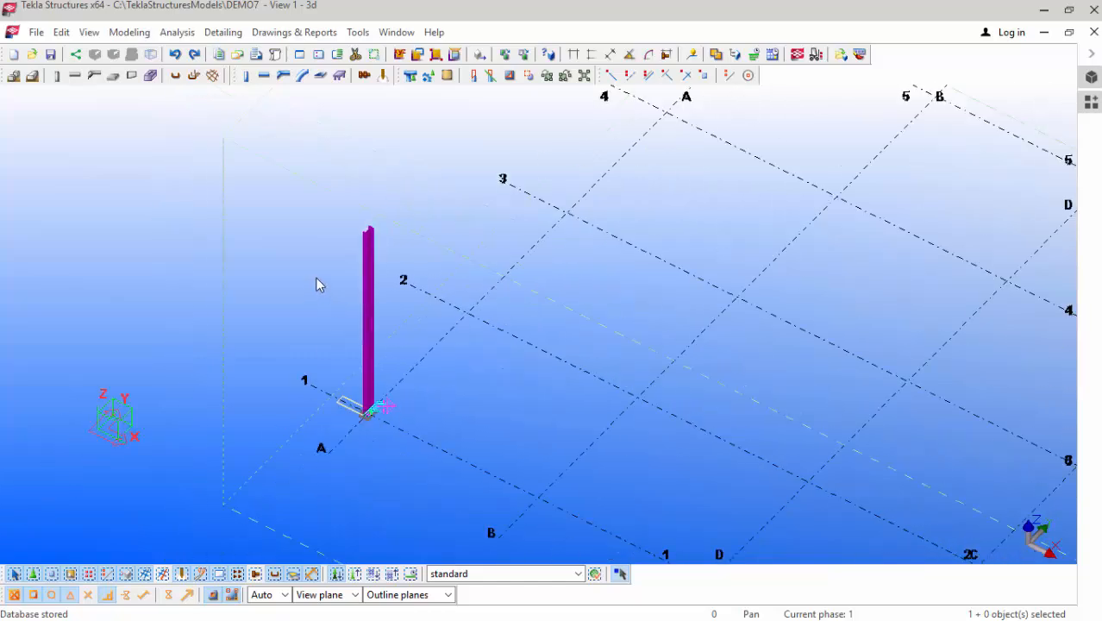
pyautogui.rightClick(641, 401)
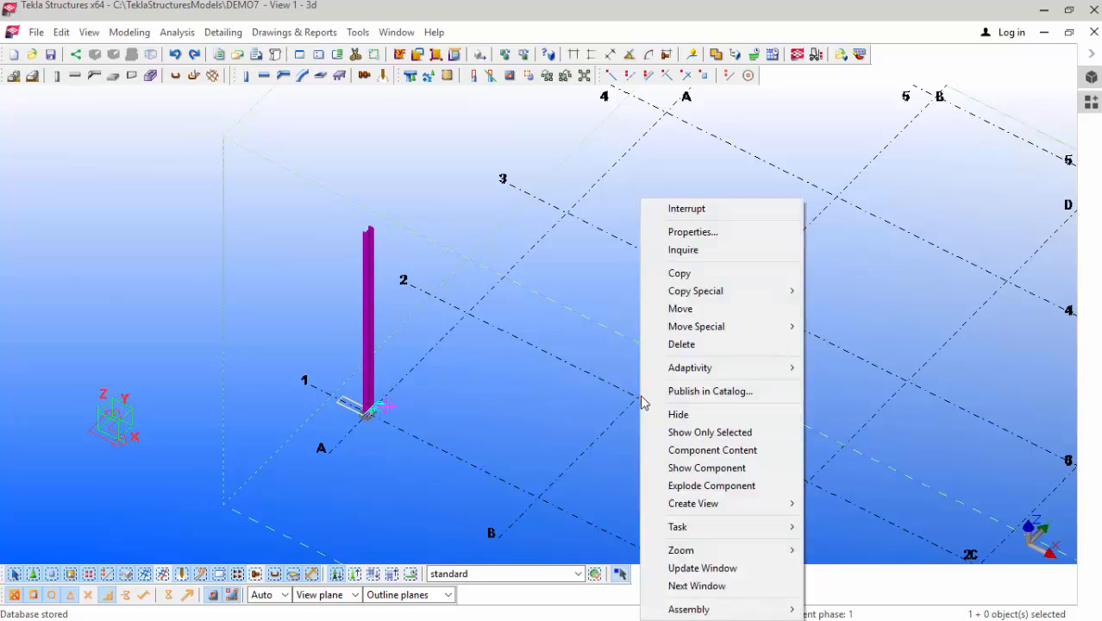
pyautogui.moveTo(711, 505)
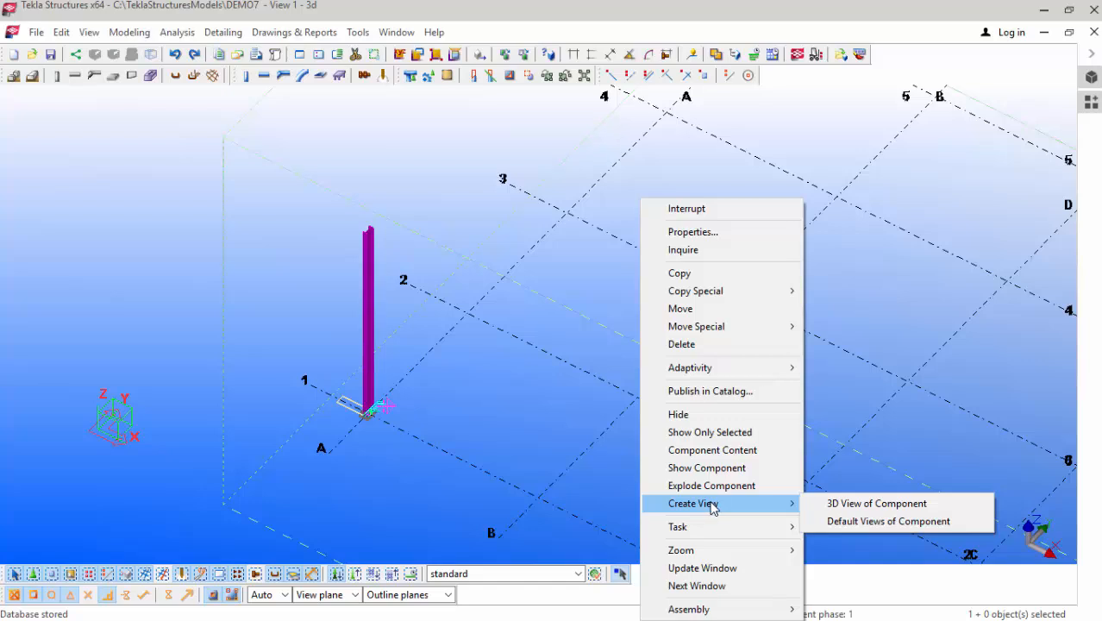
pyautogui.click(561, 407)
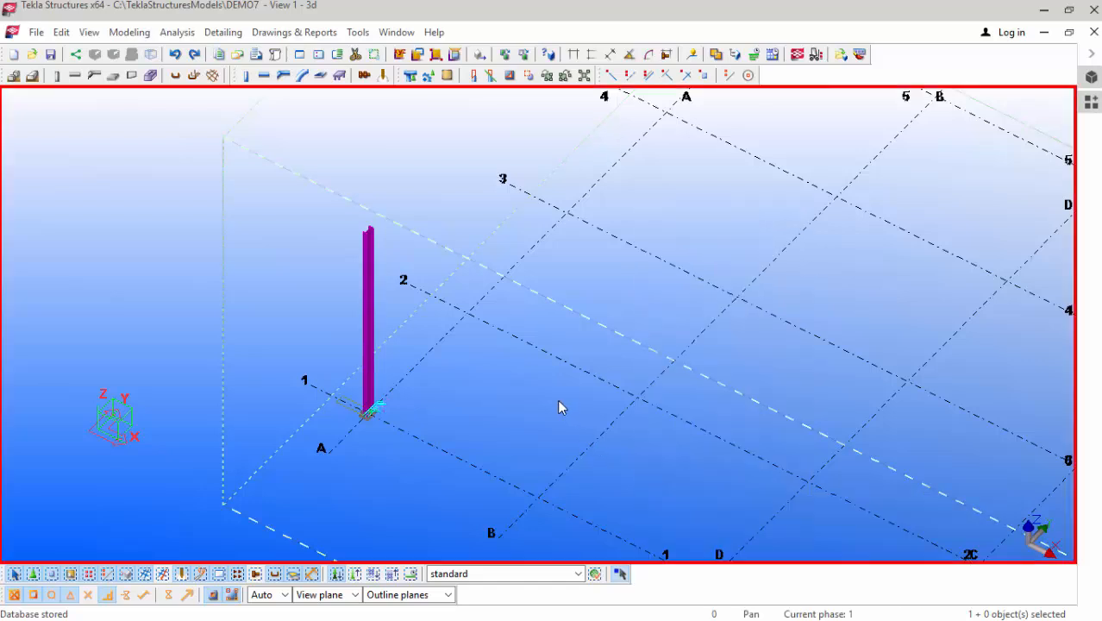
pyautogui.rightClick(637, 400)
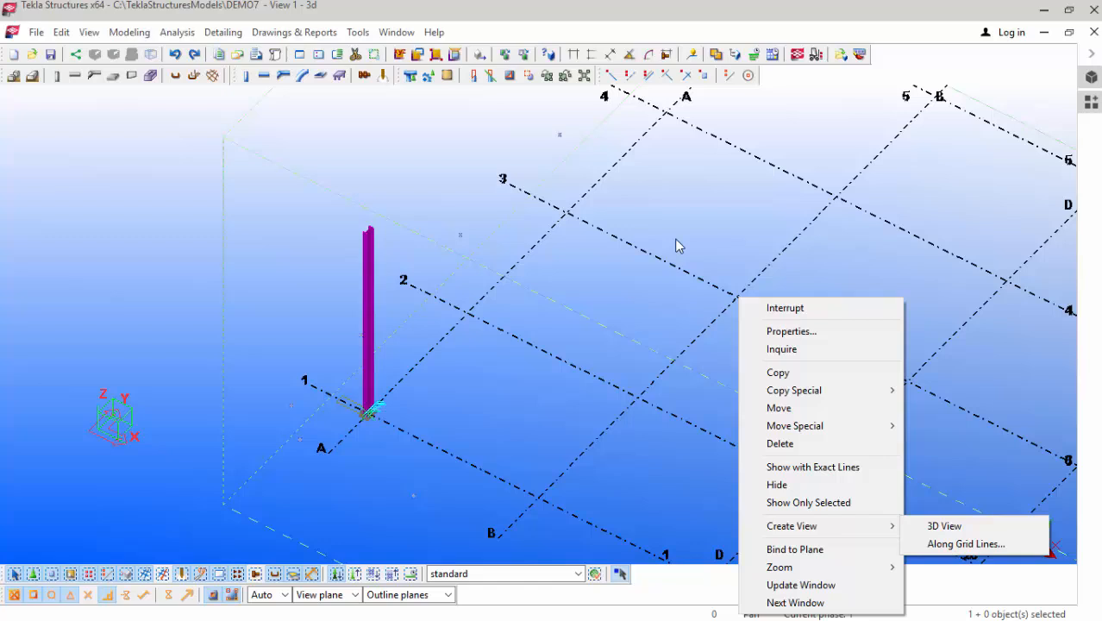
pyautogui.click(677, 239)
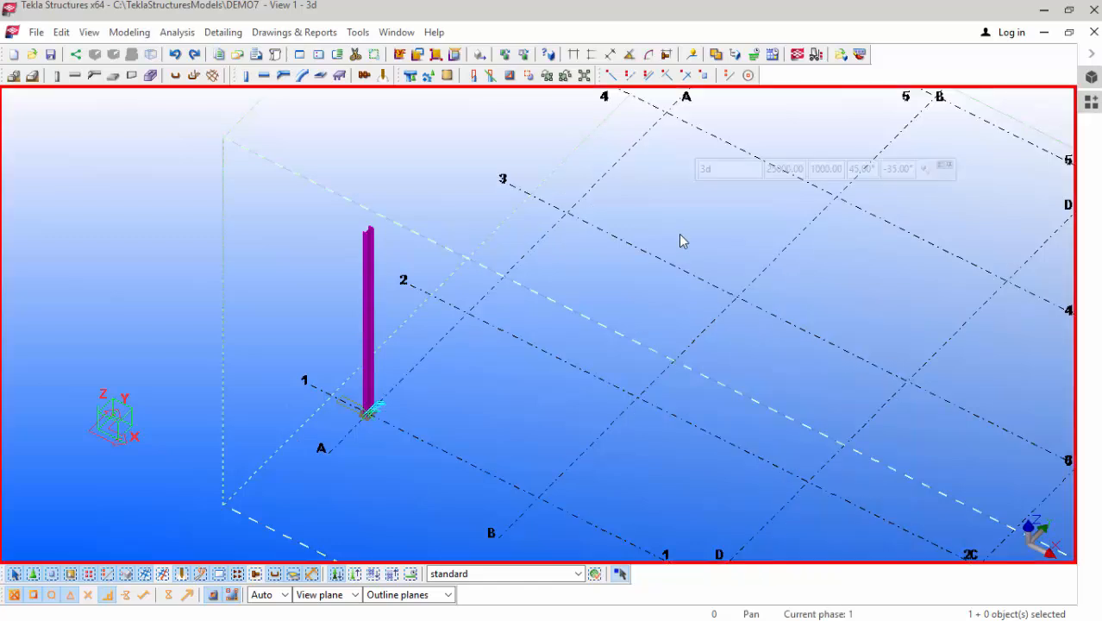
# Step: Create named views along all grid lines in the XY, ZY and XZ planes using the standard settings
pyautogui.click(724, 294)
pyautogui.rightClick(723, 293)
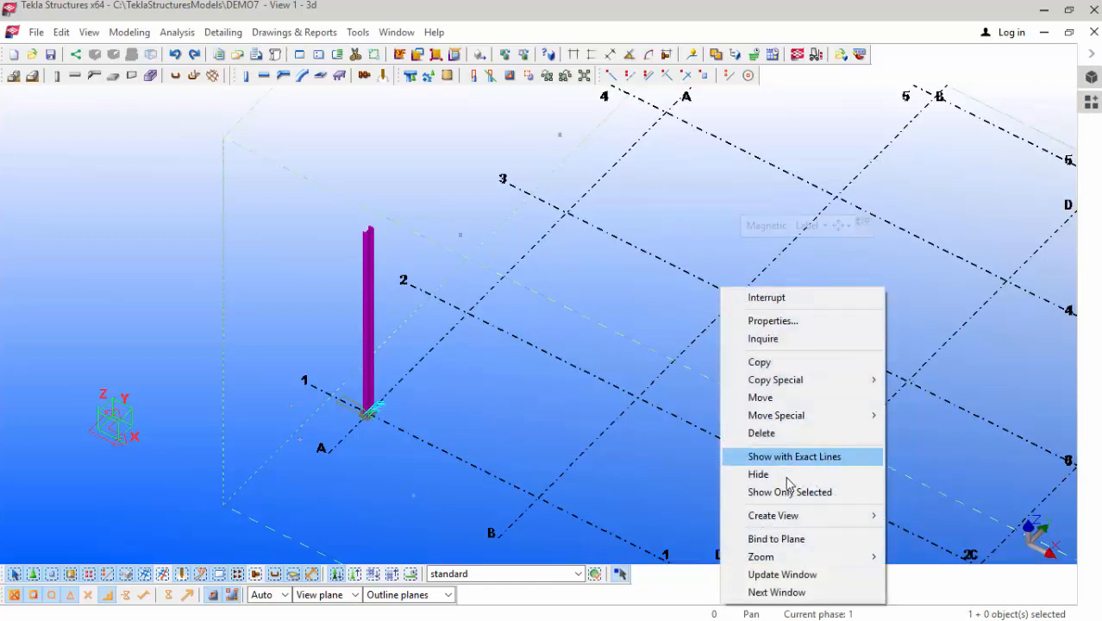
pyautogui.moveTo(802, 520)
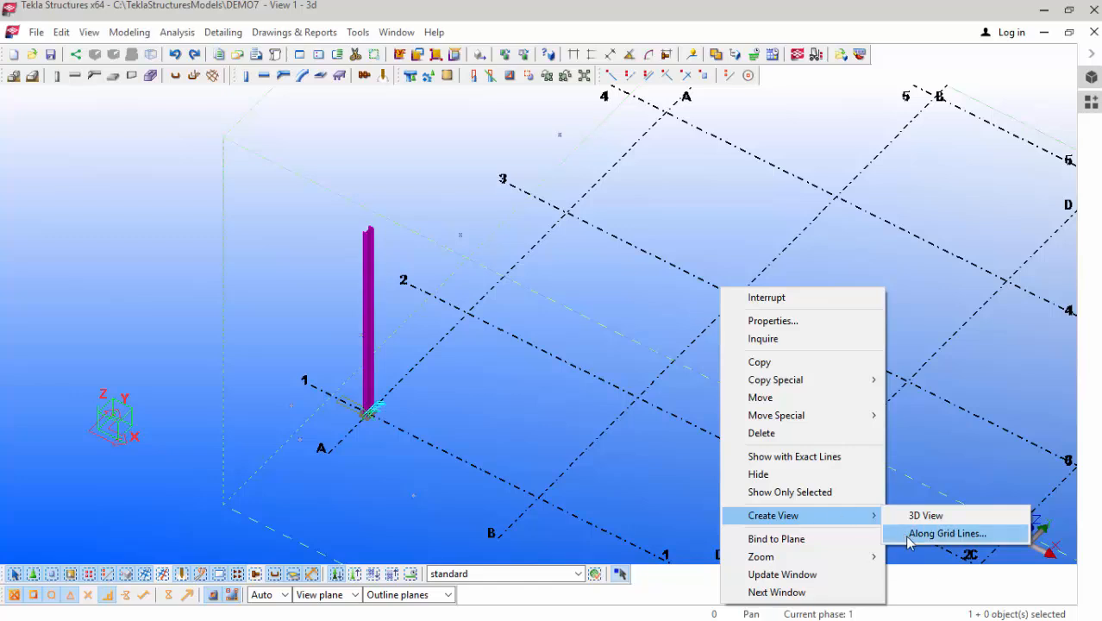
pyautogui.click(910, 533)
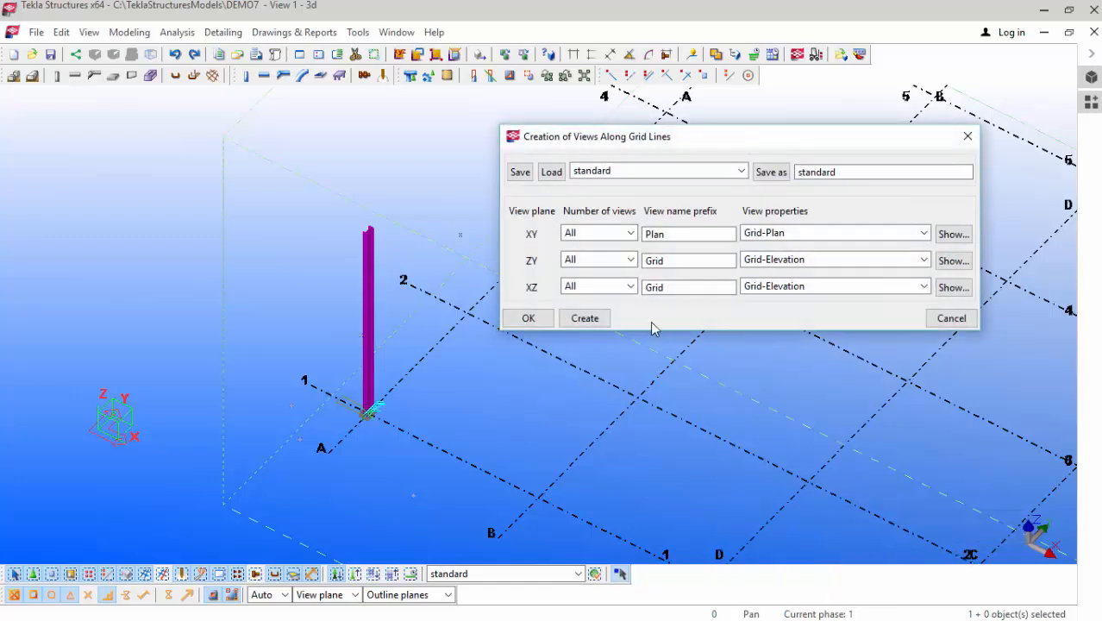
pyautogui.click(600, 319)
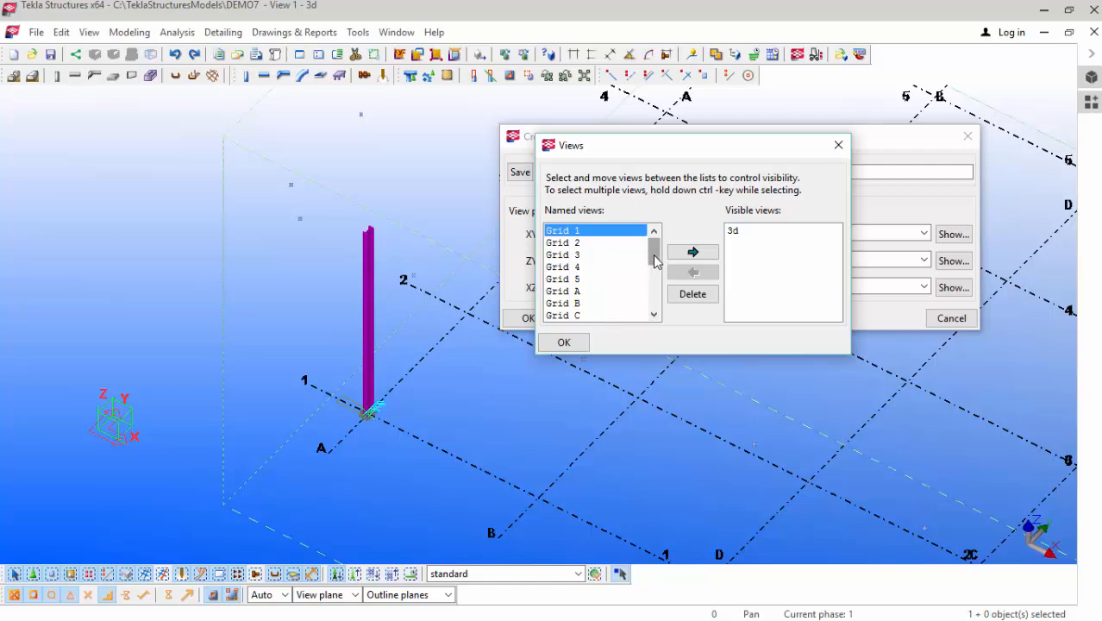
# Step: Make the Grid 1 and Grid A views visible and finish the grid view creation
pyautogui.scroll(-1, 655, 270)
pyautogui.moveTo(655, 270)
pyautogui.mouseDown()
pyautogui.moveTo(657, 307)
pyautogui.moveTo(654, 249)
pyautogui.mouseUp()
pyautogui.click(678, 252)
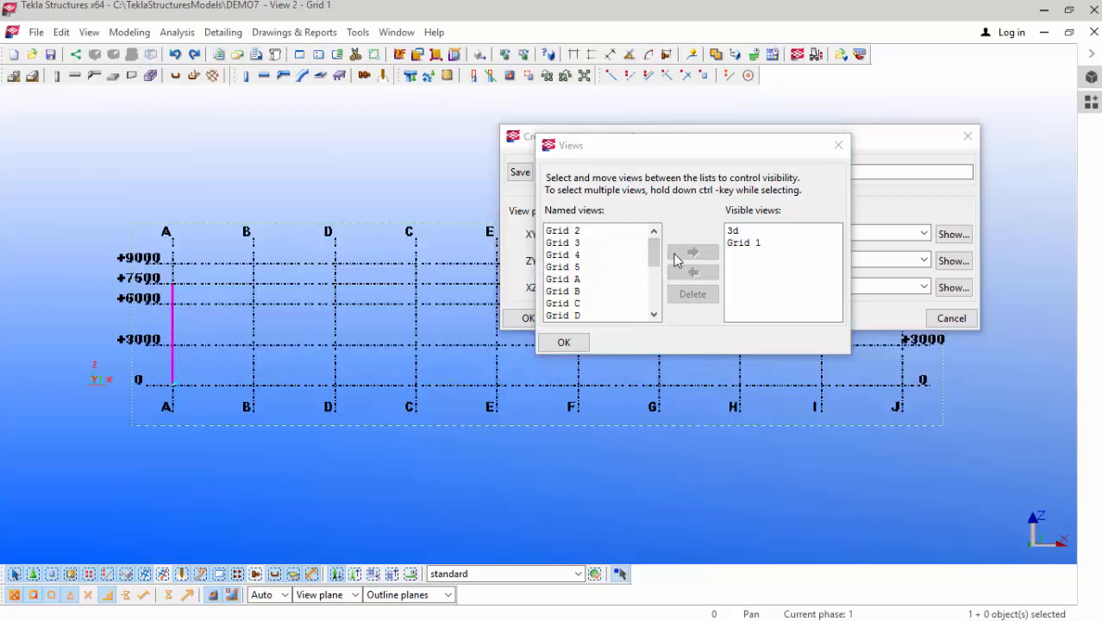
pyautogui.click(573, 280)
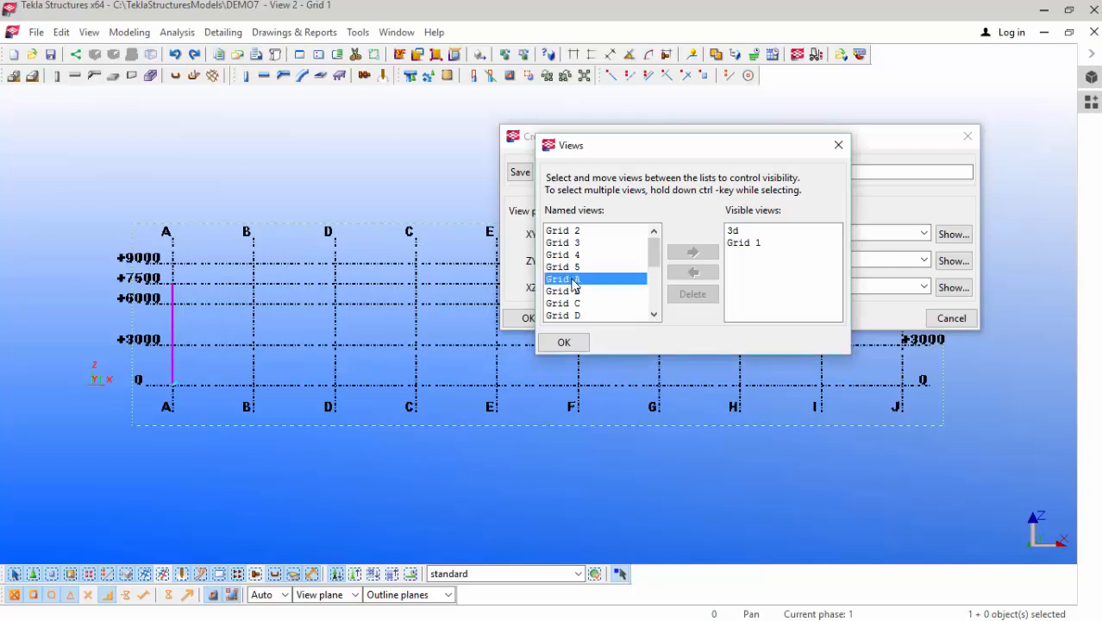
pyautogui.click(695, 252)
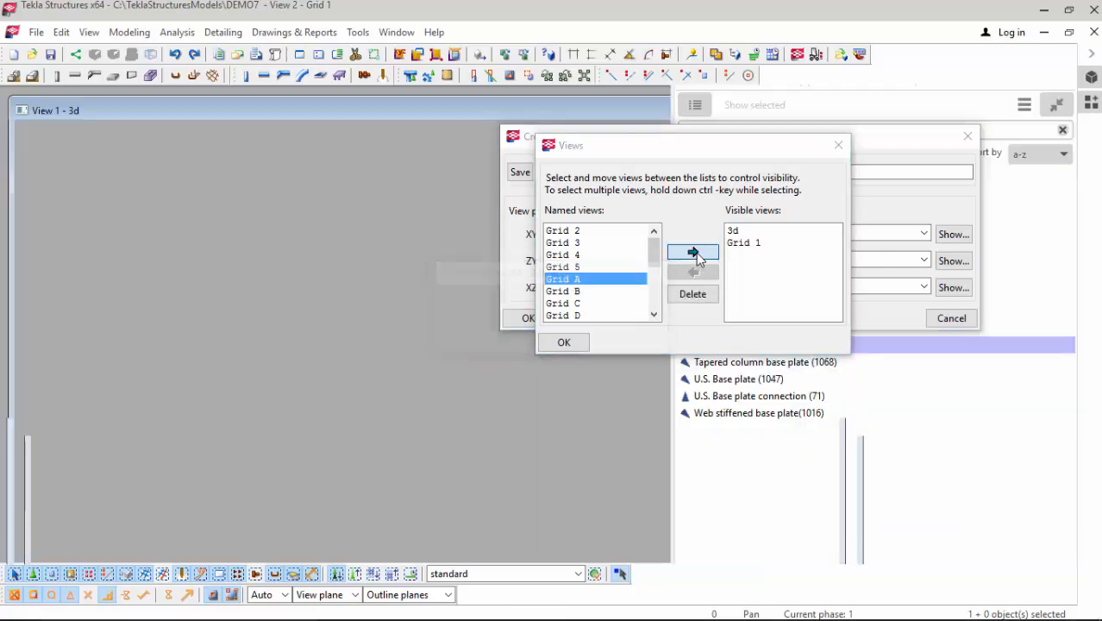
pyautogui.click(565, 343)
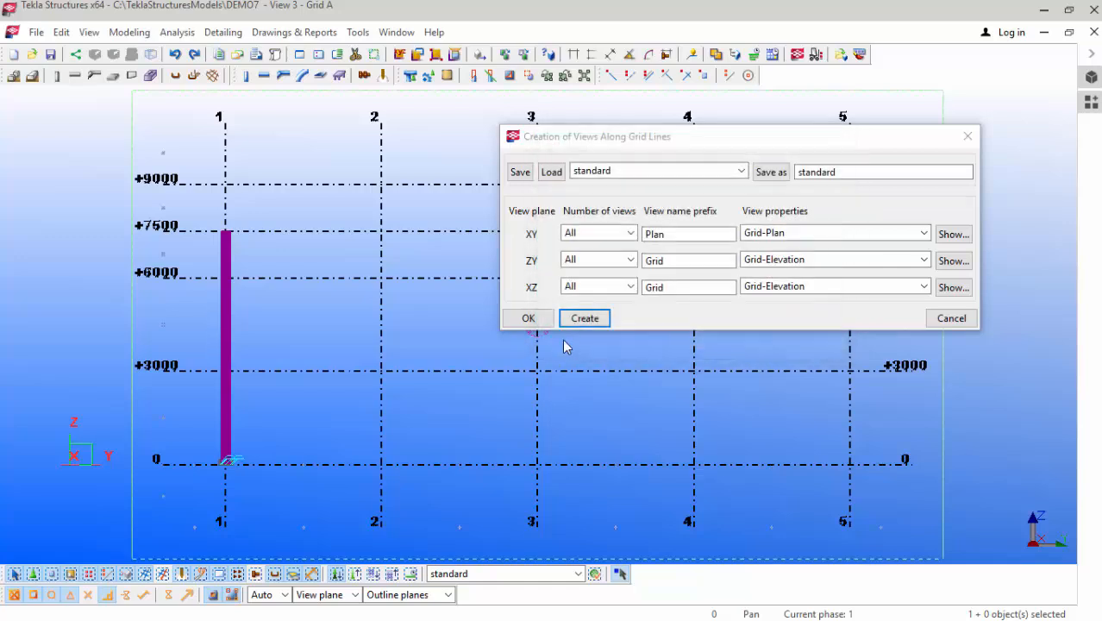
pyautogui.click(528, 318)
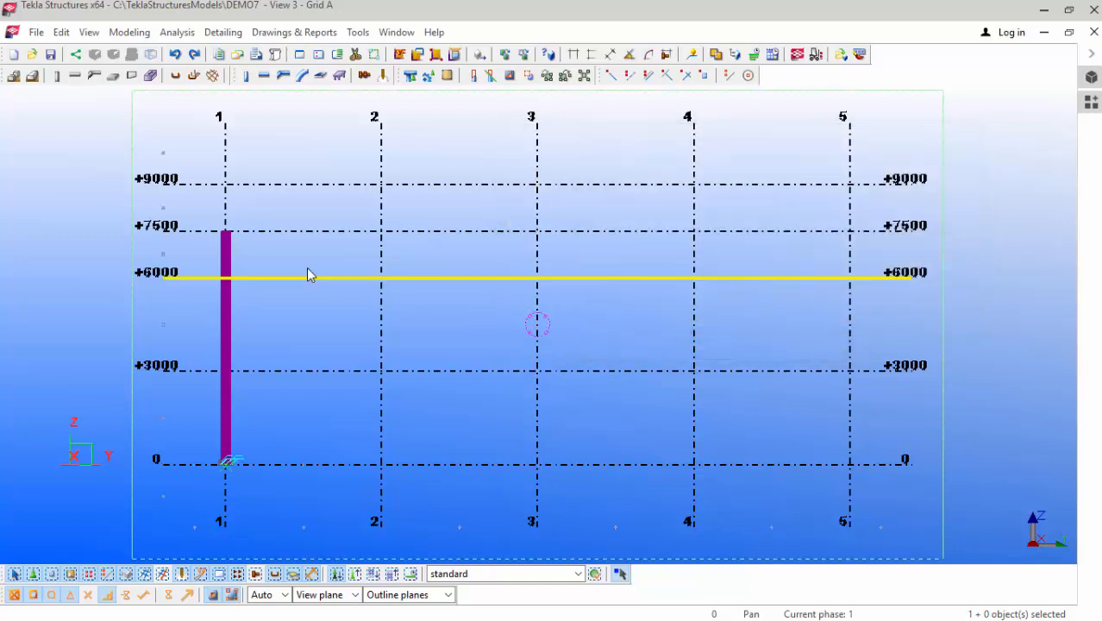
# Step: Model a sloping steel beam in the Grid A view from the column top at grid 1, +7500 to grid 3, +9000
pyautogui.scroll(10, 229, 233)
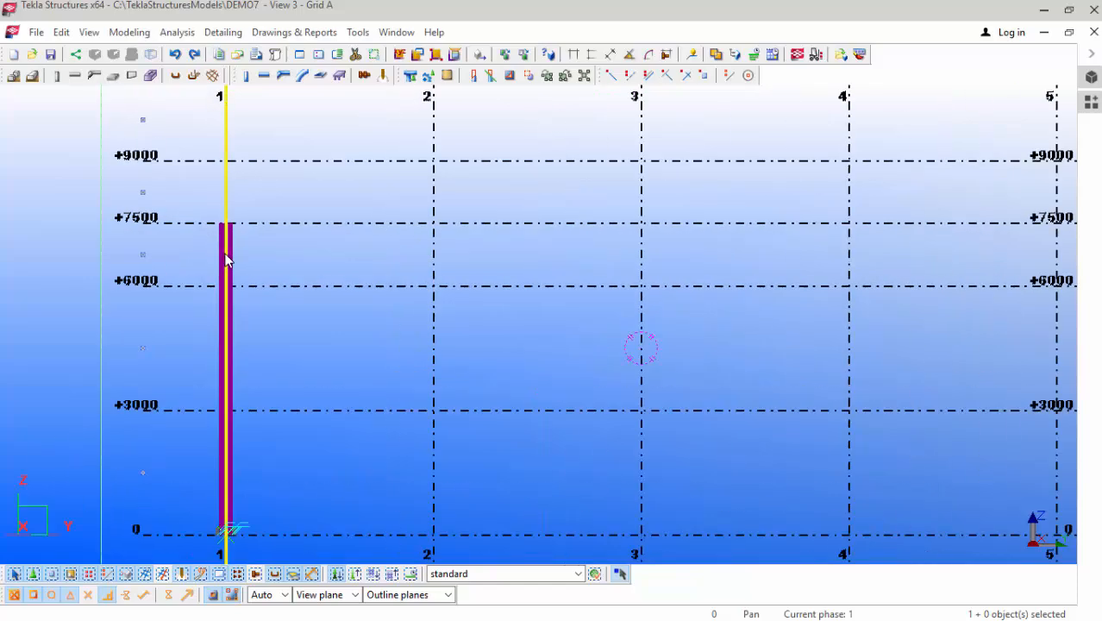
pyautogui.scroll(2, 229, 224)
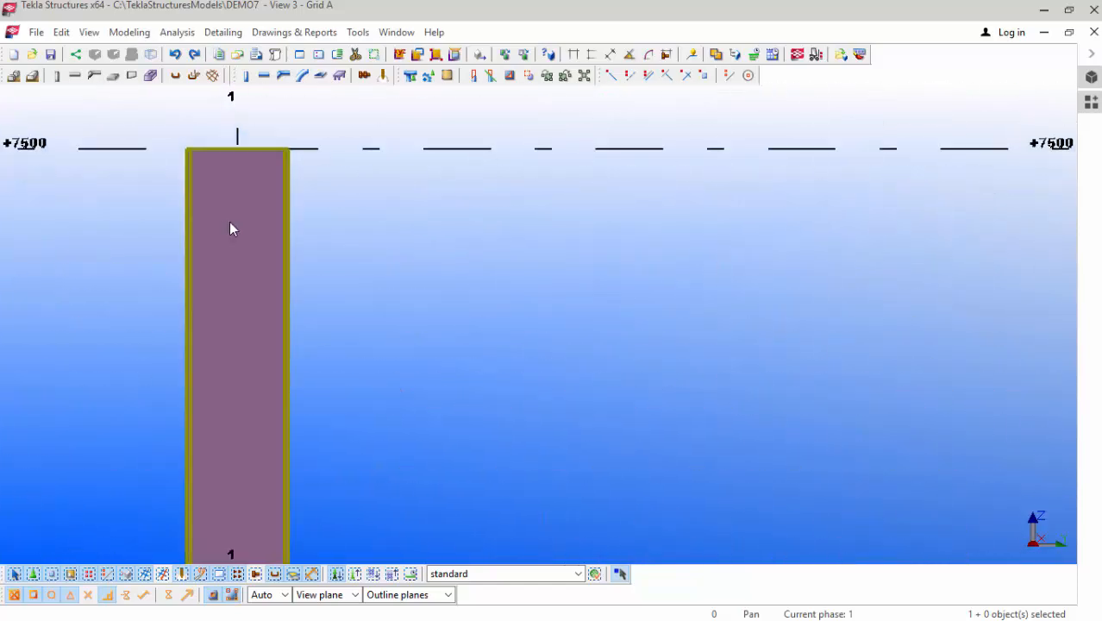
pyautogui.scroll(-8, 249, 278)
pyautogui.scroll(-2, 248, 297)
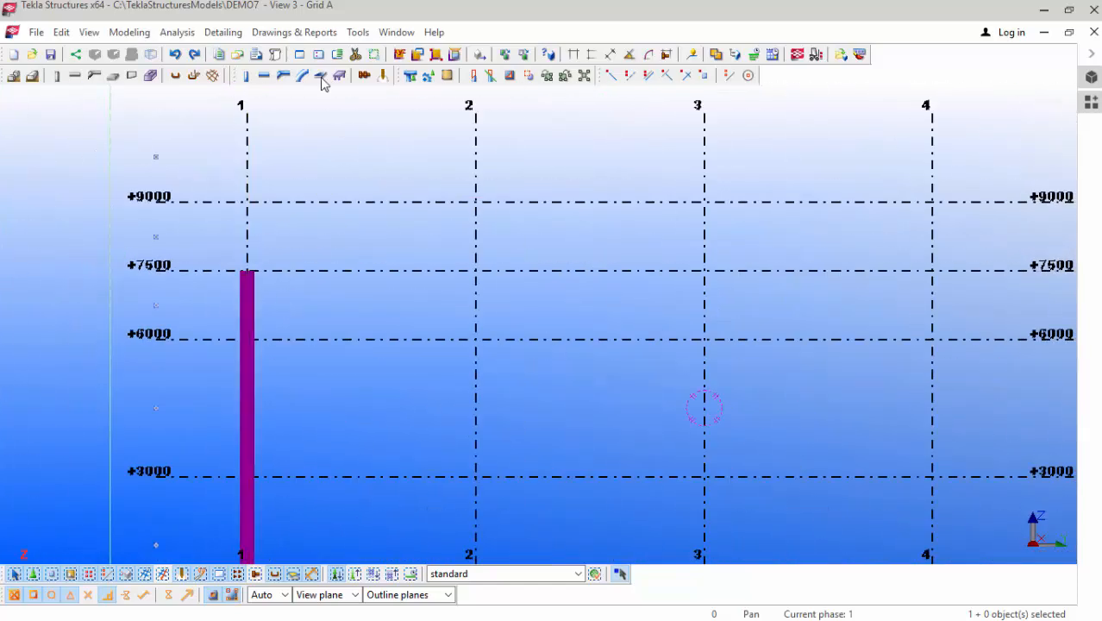
pyautogui.click(264, 76)
pyautogui.scroll(8, 247, 264)
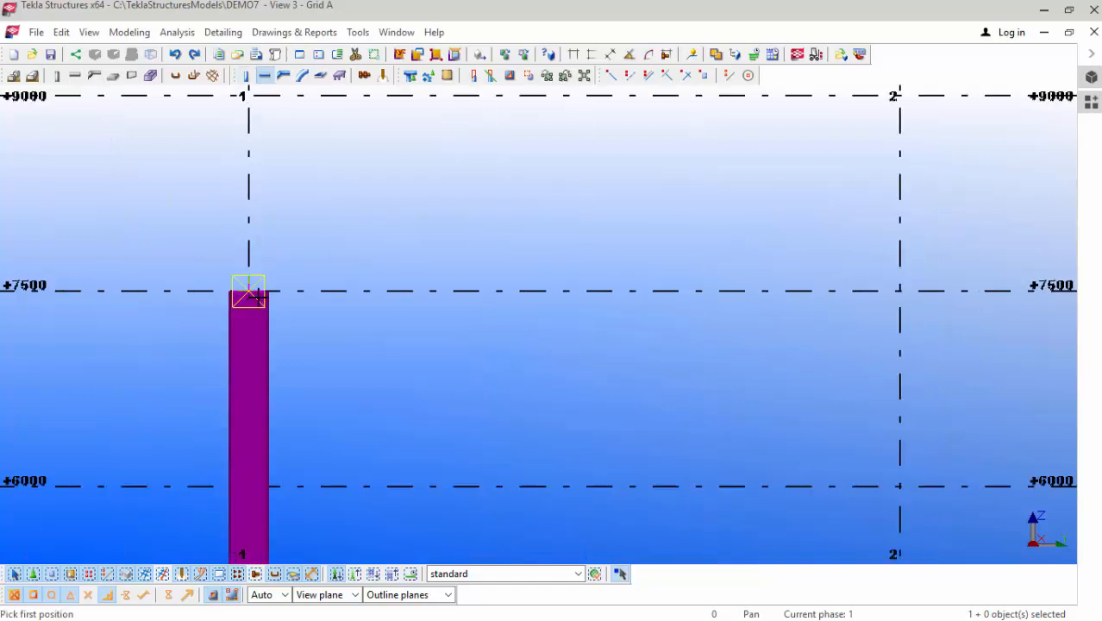
pyautogui.scroll(1, 255, 283)
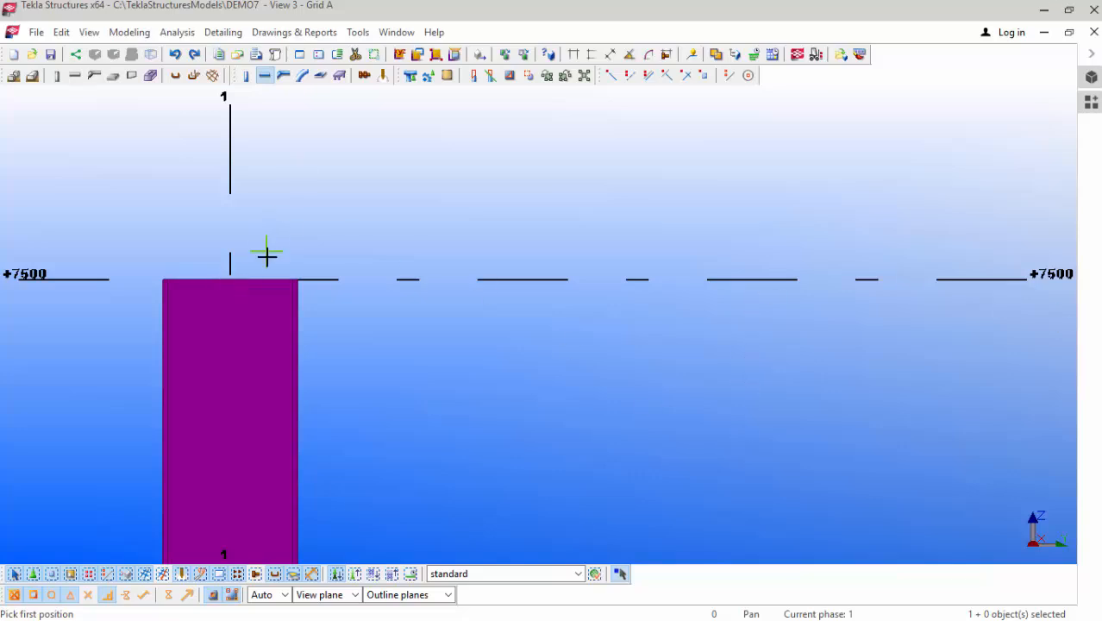
pyautogui.click(231, 282)
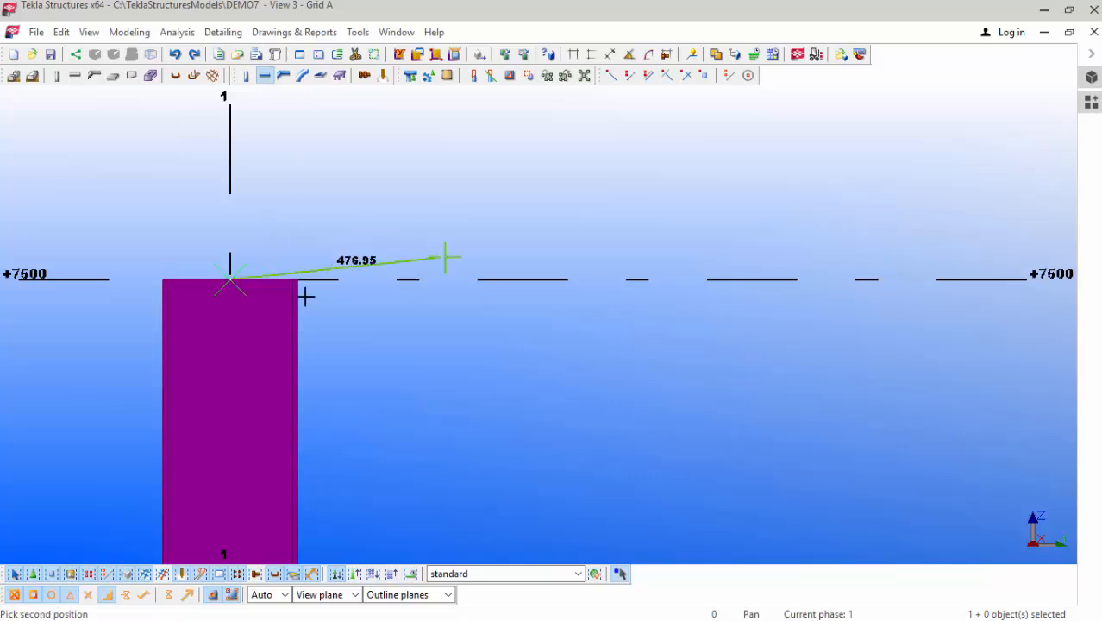
pyautogui.scroll(-5, 305, 293)
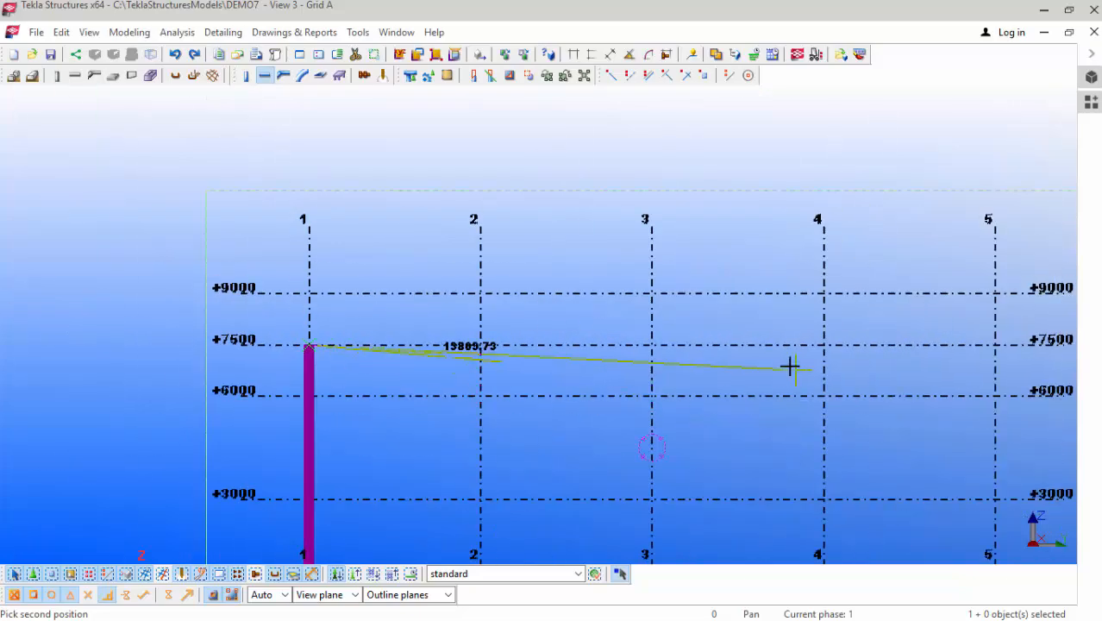
pyautogui.scroll(-1, 573, 282)
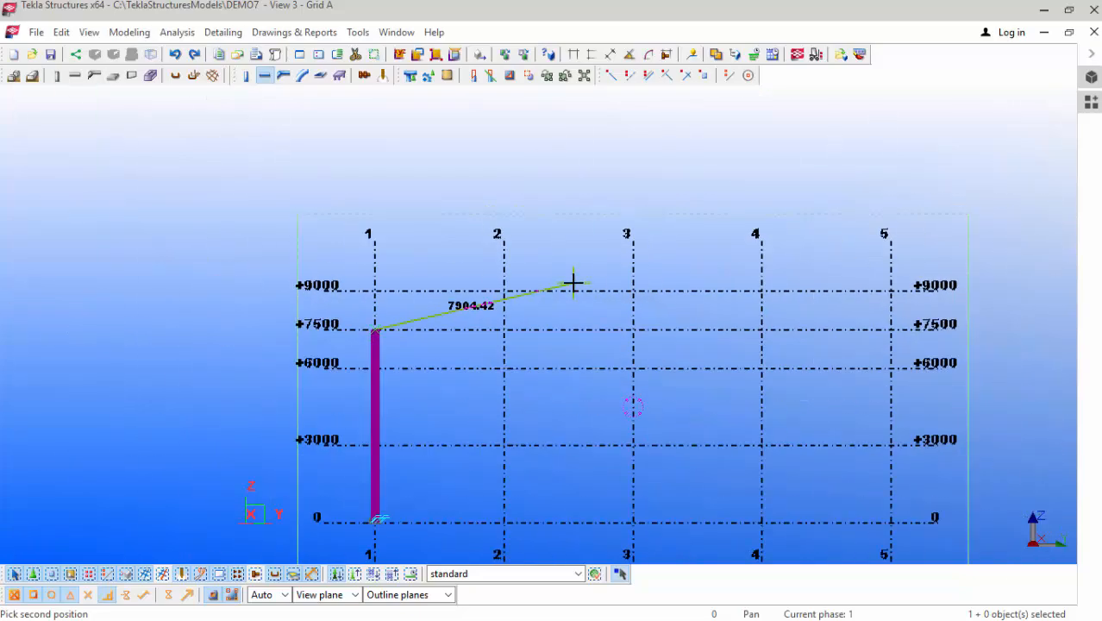
pyautogui.click(632, 291)
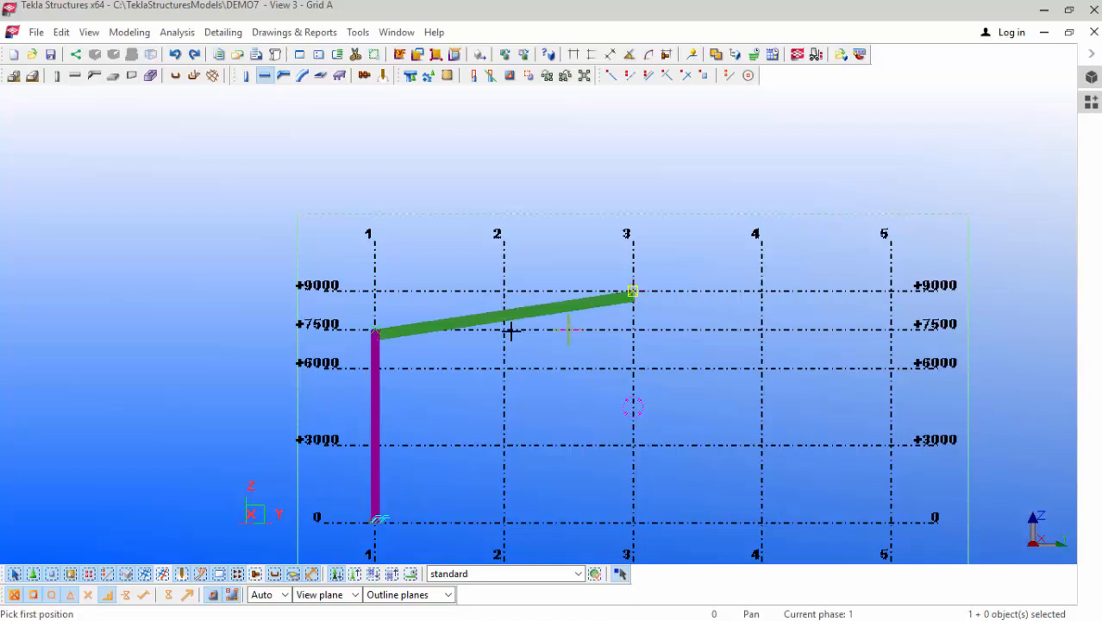
pyautogui.scroll(4, 435, 323)
pyautogui.scroll(5, 308, 341)
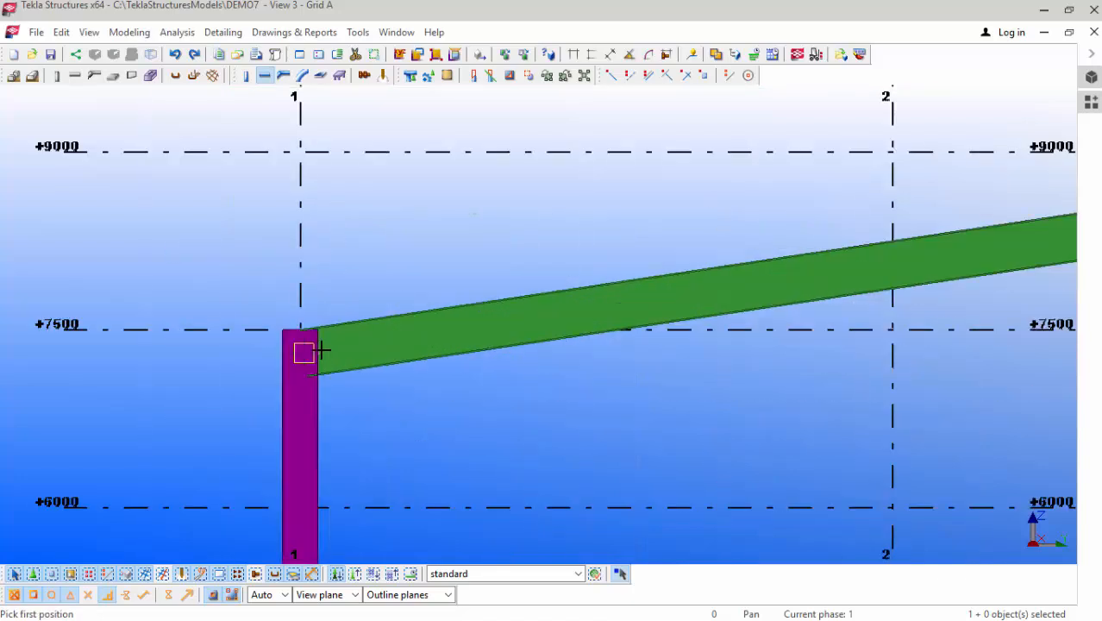
pyautogui.rightClick(381, 261)
pyautogui.click(414, 271)
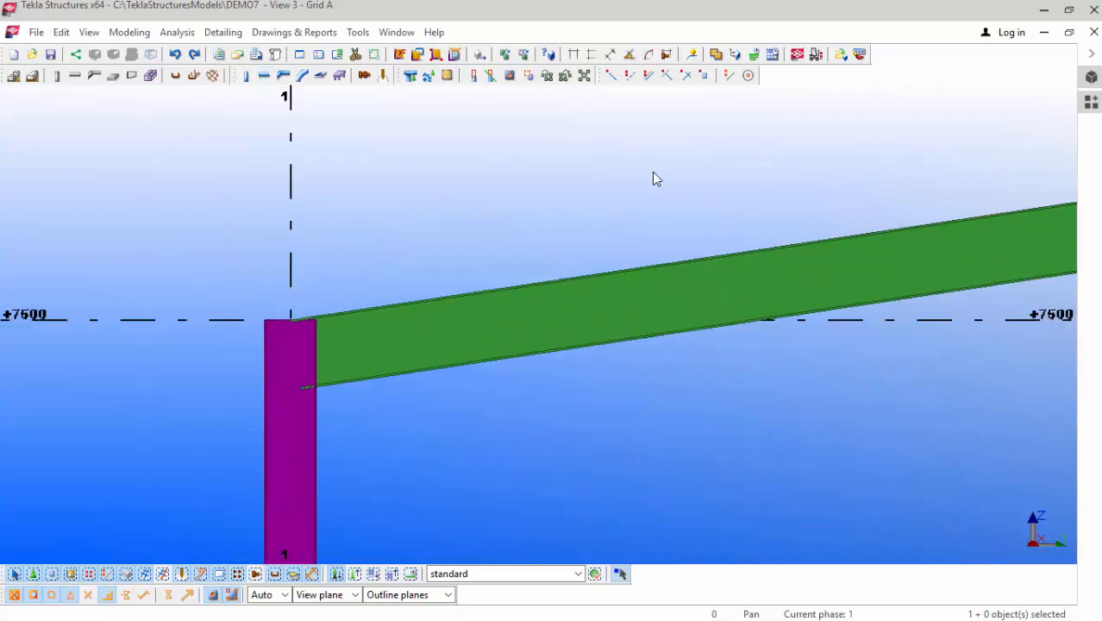
# Step: Change the sloping beam's profile to IPE270 from the European IPE sections and apply the modification
pyautogui.doubleClick(421, 354)
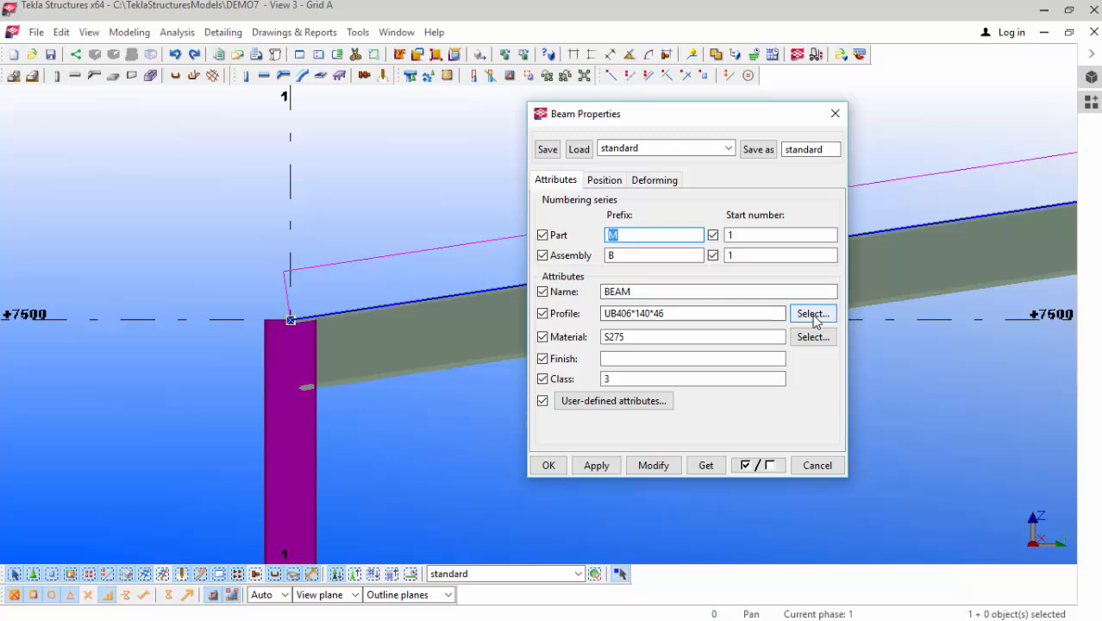
pyautogui.click(813, 313)
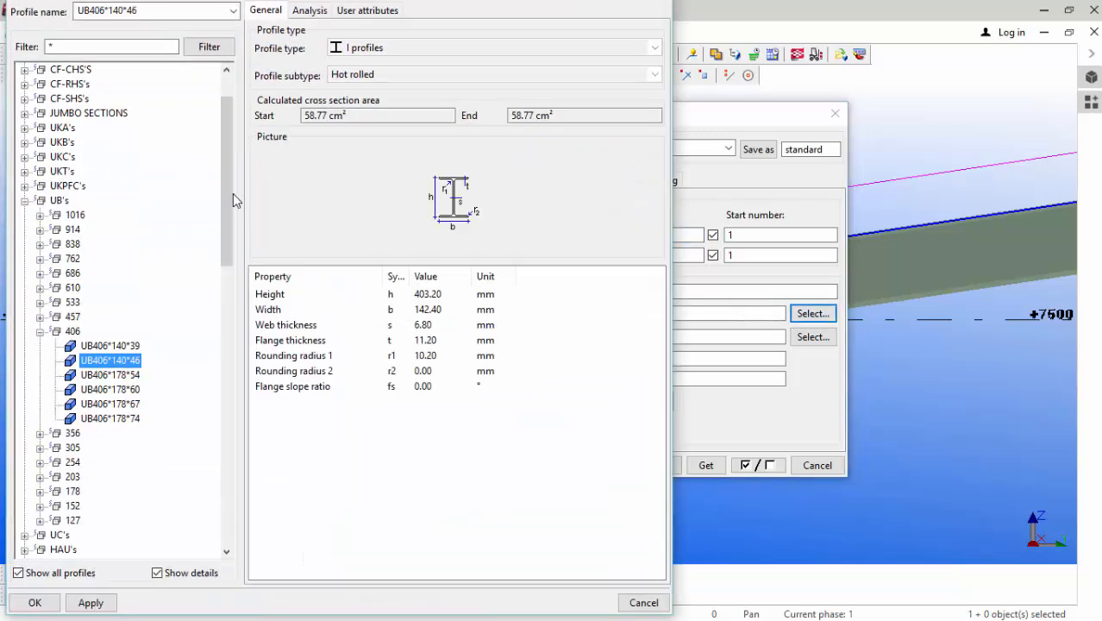
pyautogui.moveTo(229, 193); pyautogui.dragTo(229, 283)
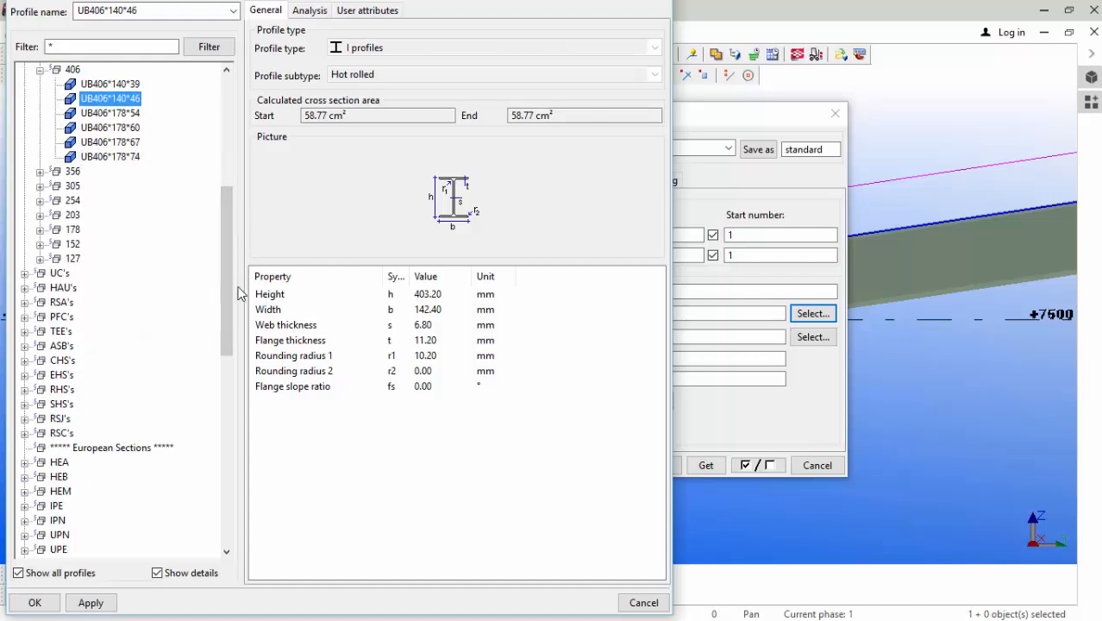
pyautogui.scroll(-3, 230, 284)
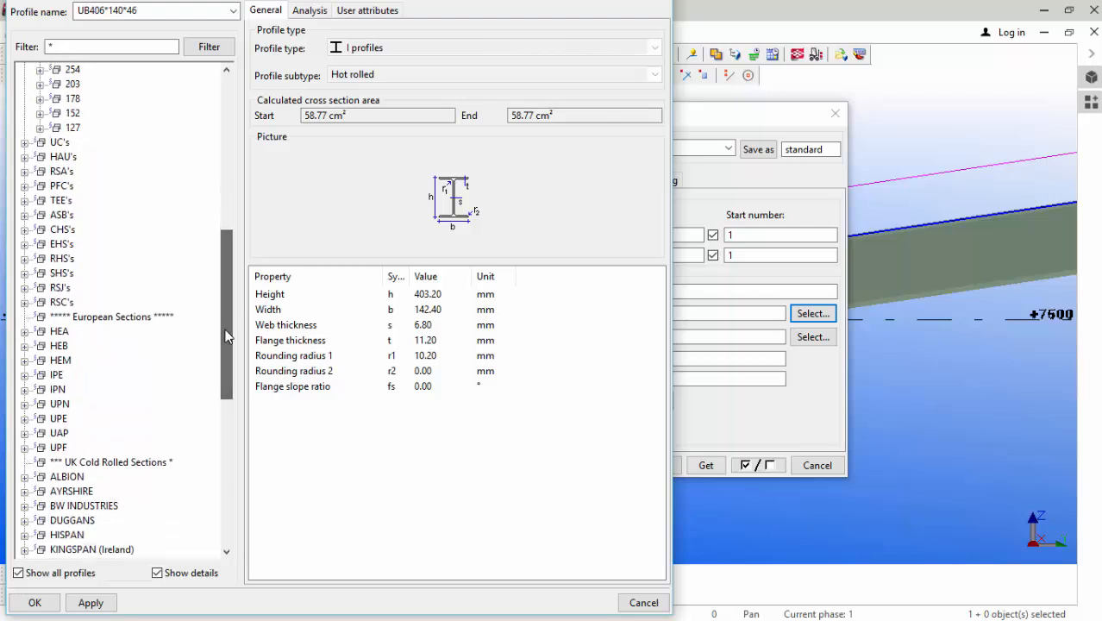
pyautogui.click(25, 376)
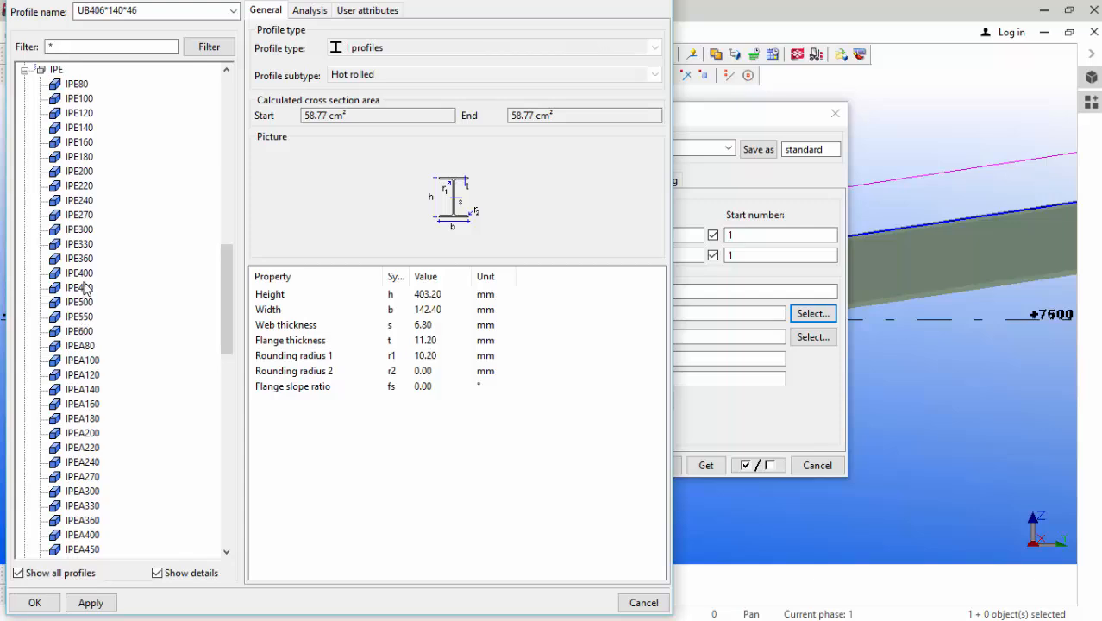
pyautogui.click(86, 217)
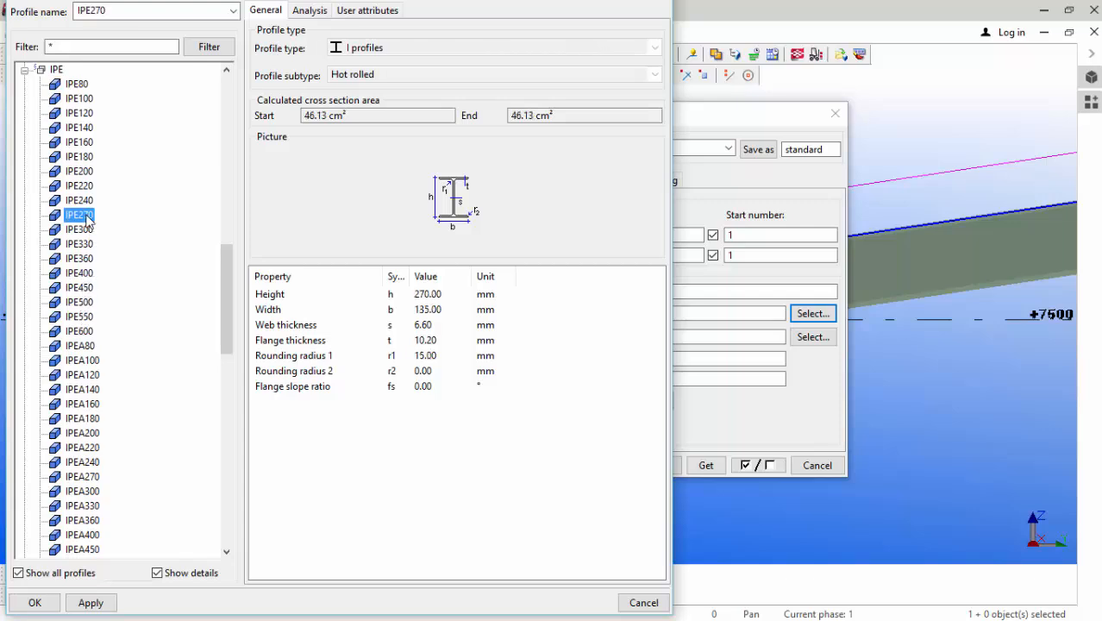
pyautogui.click(91, 604)
pyautogui.click(35, 602)
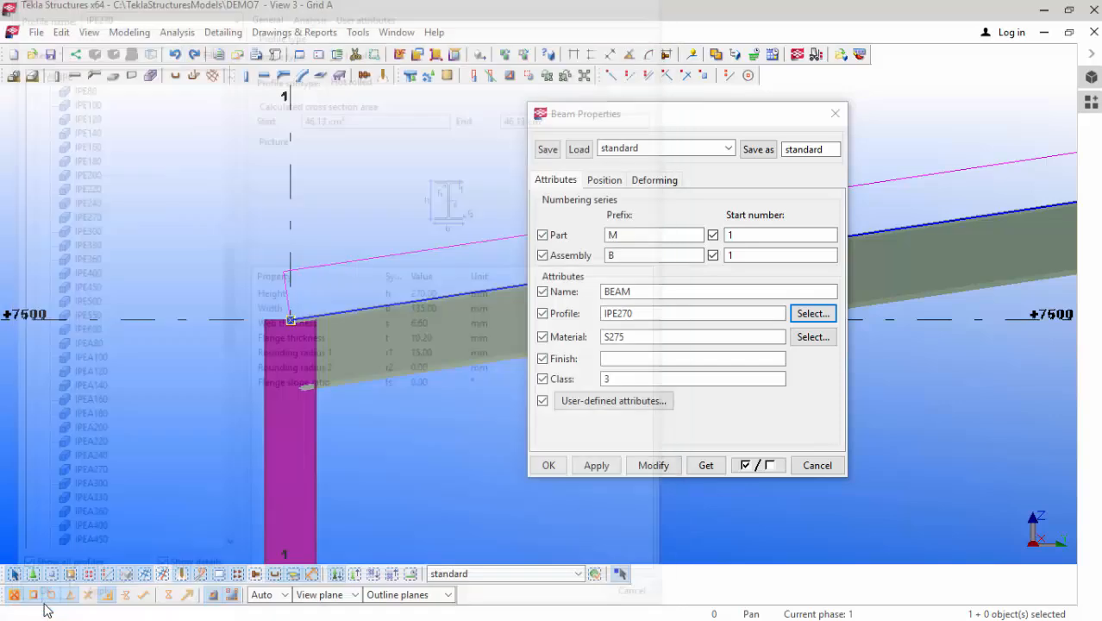
pyautogui.click(653, 466)
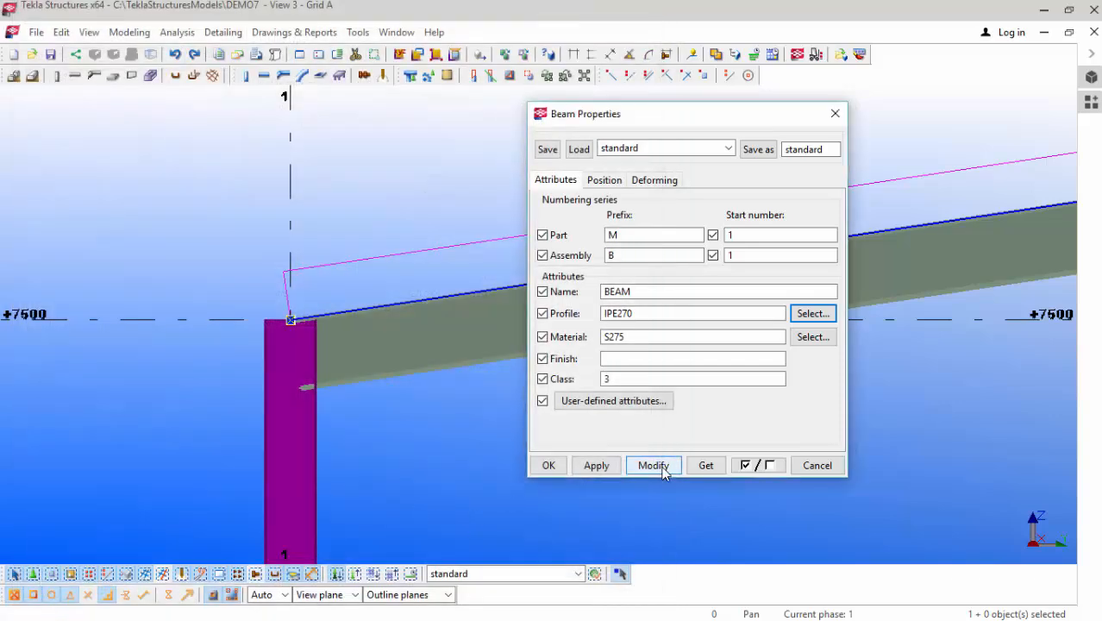
pyautogui.click(549, 465)
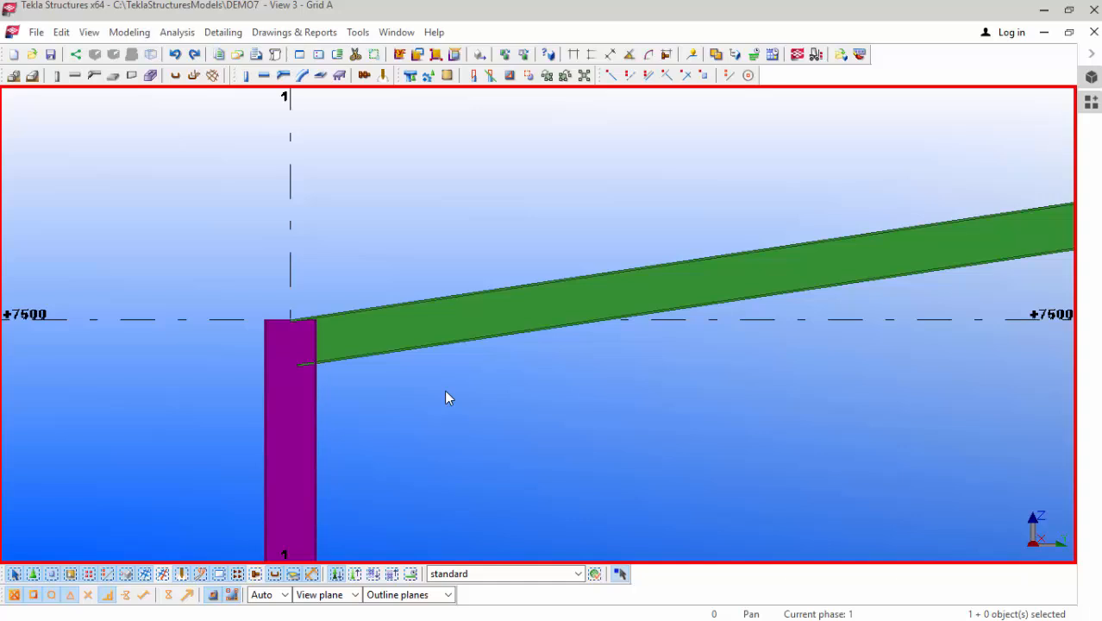
# Step: Search the component catalog for HAUN and apply Haunch (40) with the column as main part and the sloping beam as secondary part
pyautogui.hotkey('ctrl', 'f')
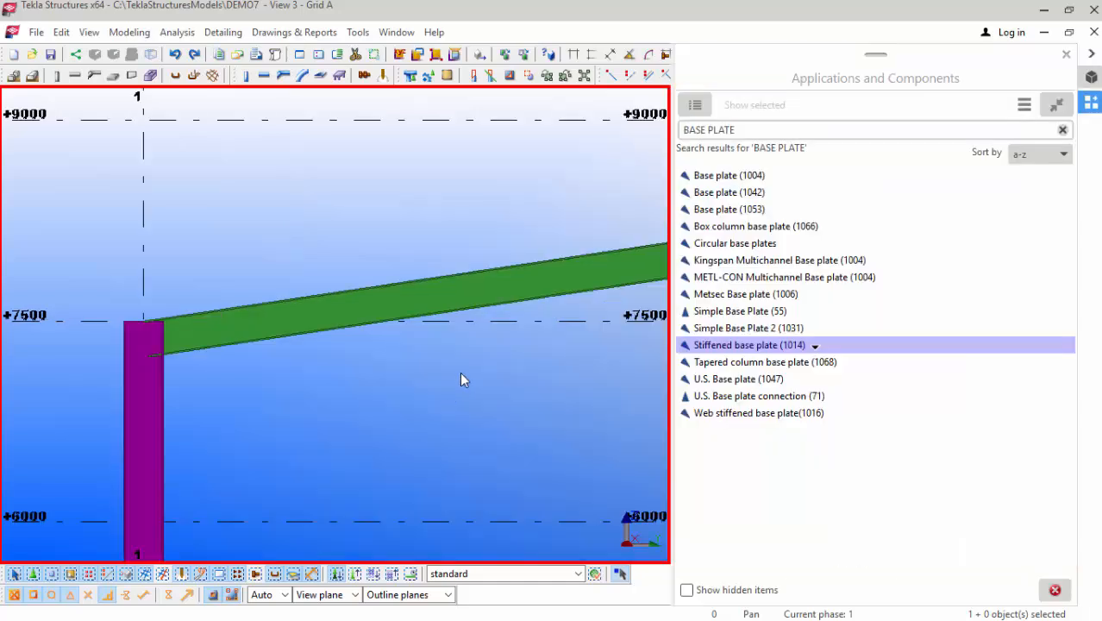
pyautogui.click(745, 131)
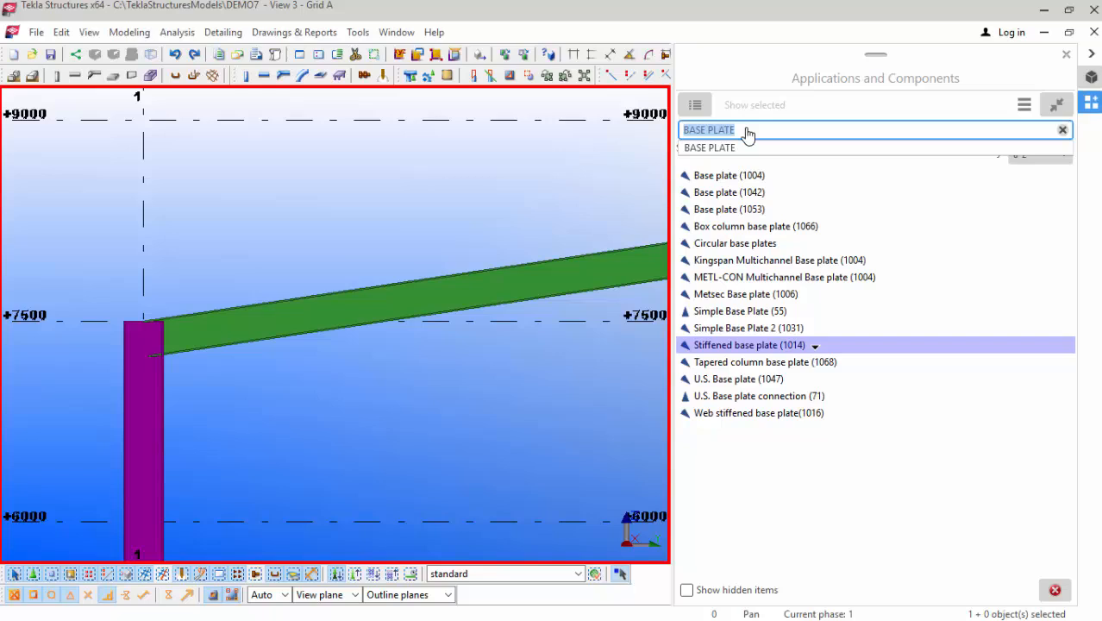
pyautogui.write('HA')
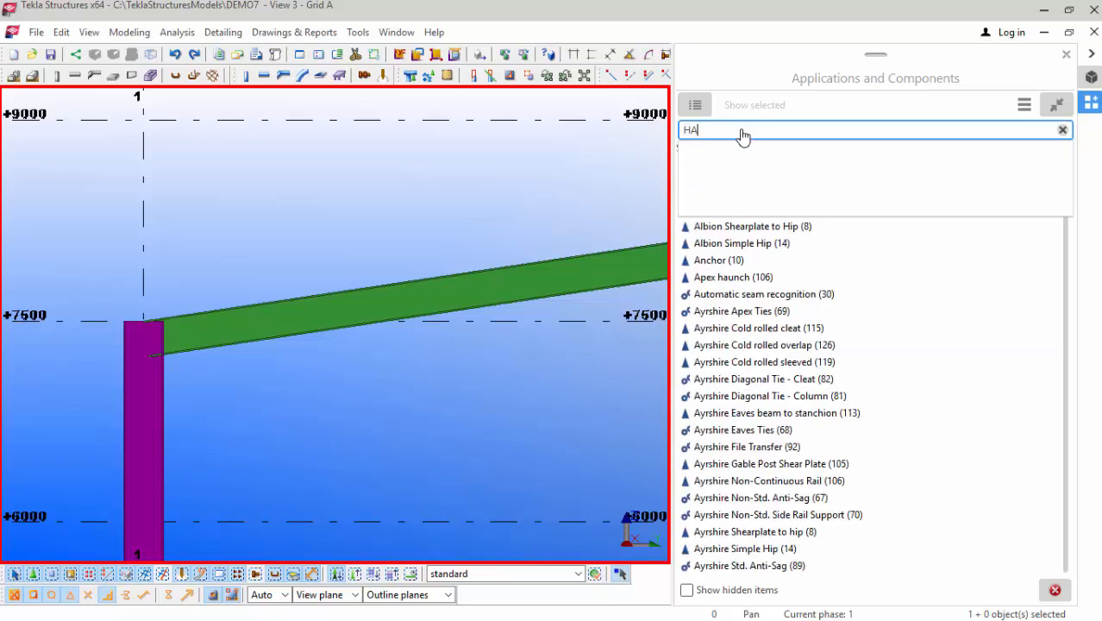
pyautogui.write('UN')
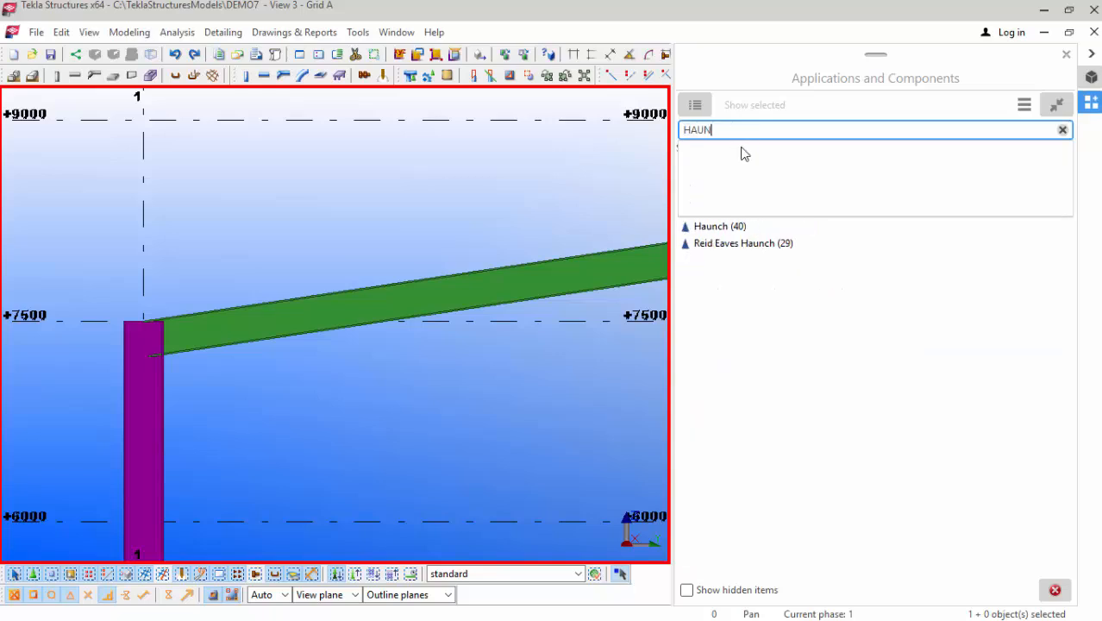
pyautogui.press('Return')
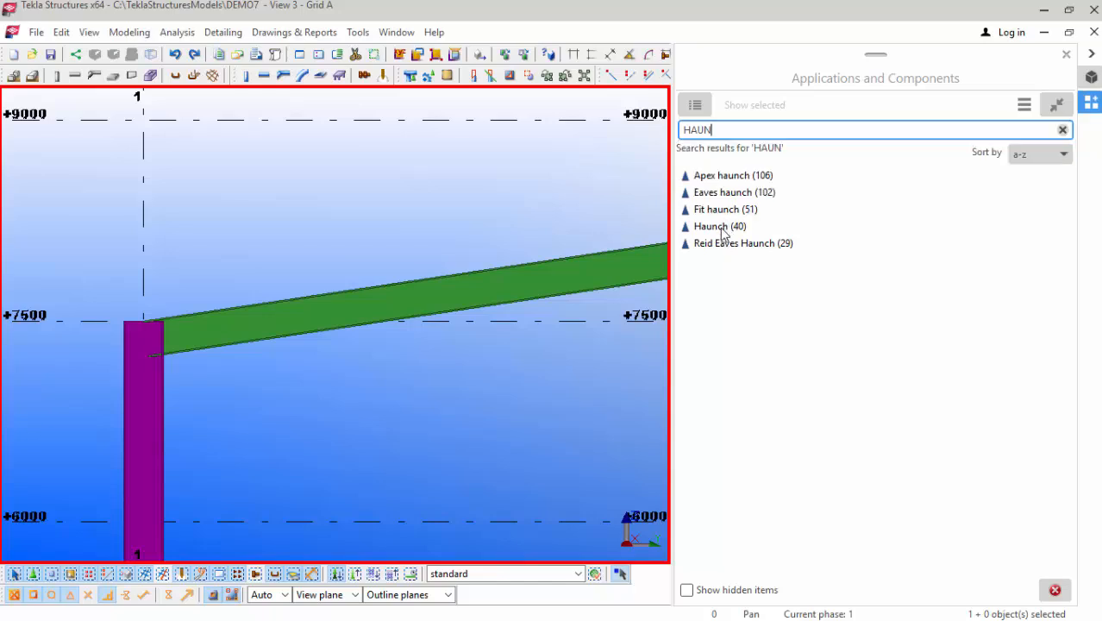
pyautogui.click(721, 228)
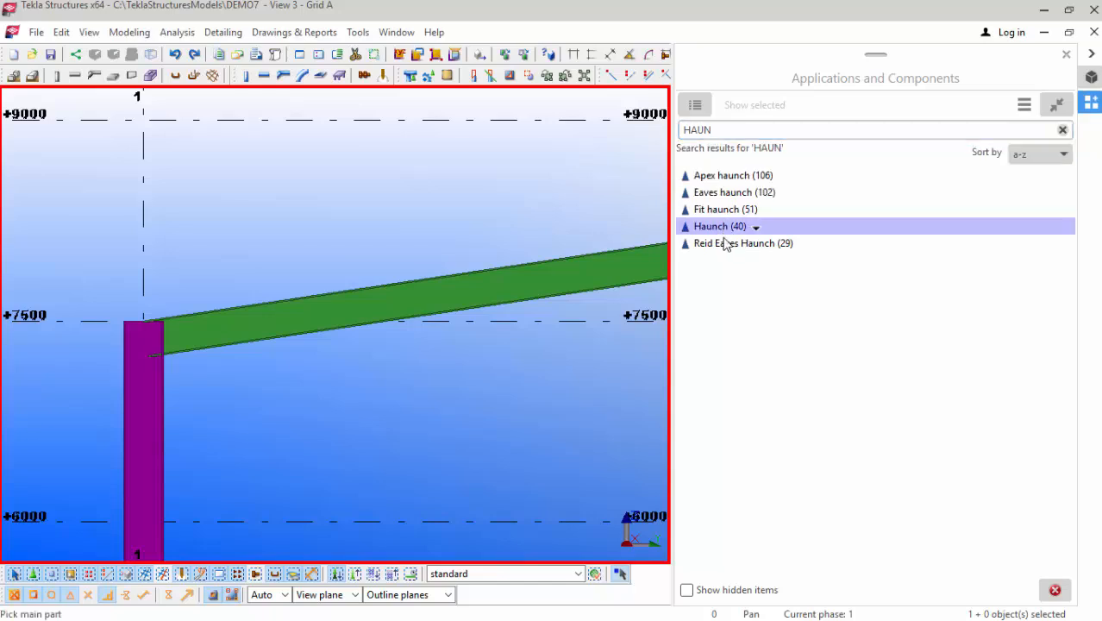
pyautogui.click(148, 398)
pyautogui.click(196, 332)
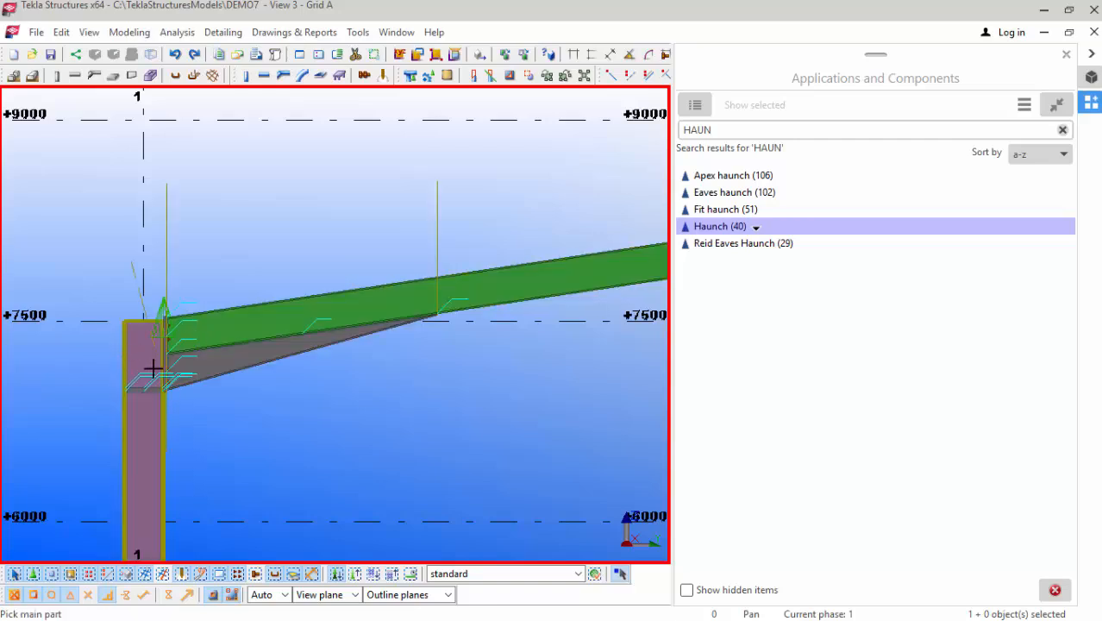
pyautogui.scroll(6, 148, 363)
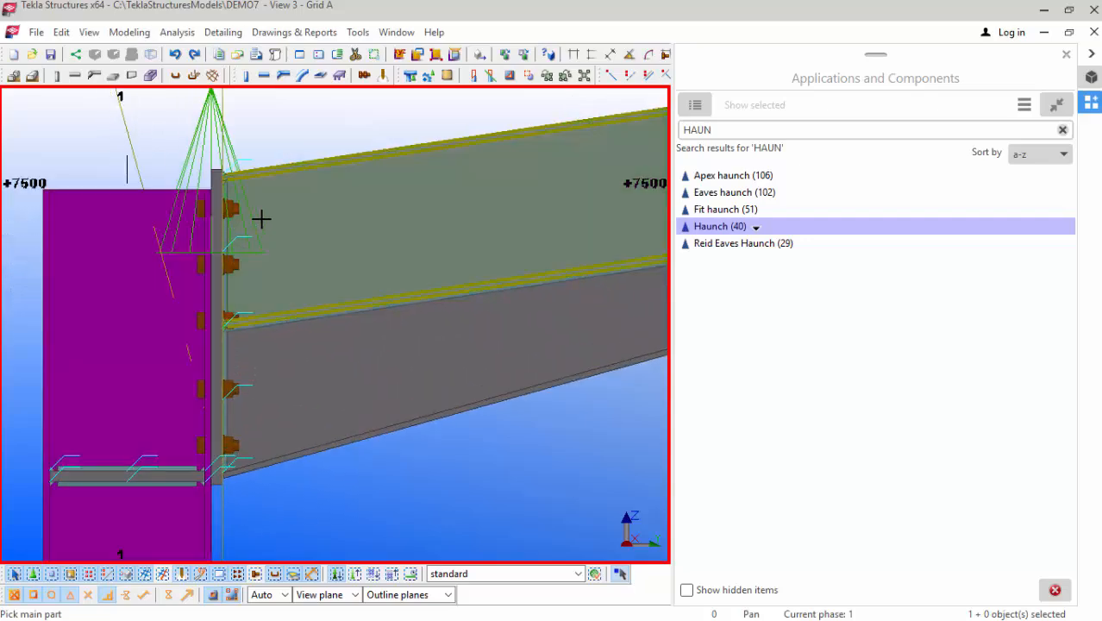
pyautogui.rightClick(278, 136)
pyautogui.click(311, 142)
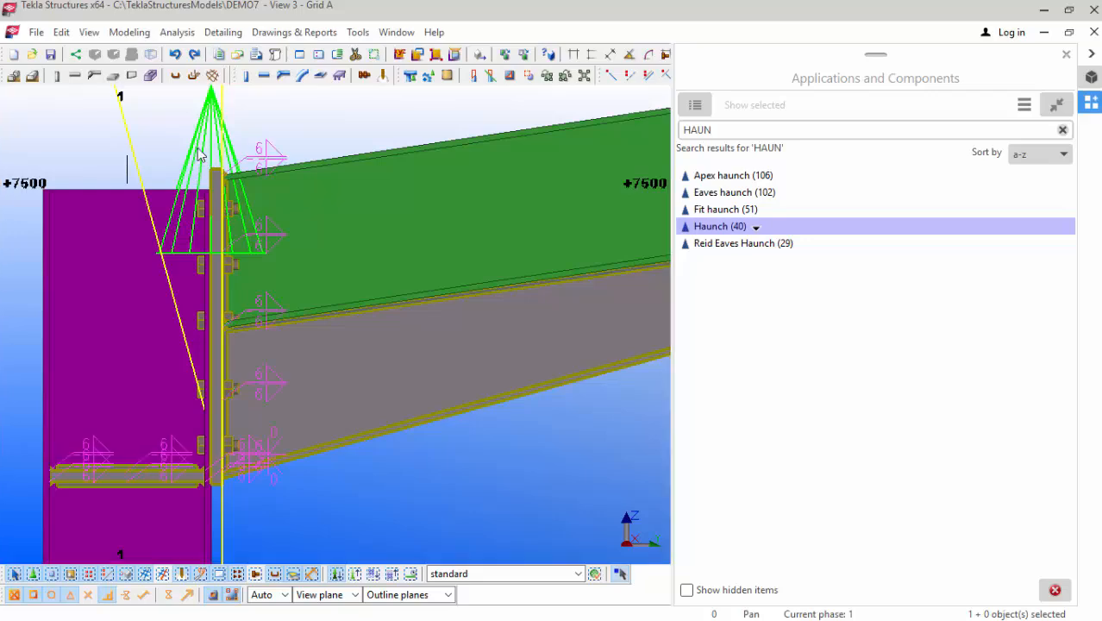
# Step: Open the haunch connection's properties and set the end plate to 20 mm thickness and 150 mm width
pyautogui.doubleClick(198, 147)
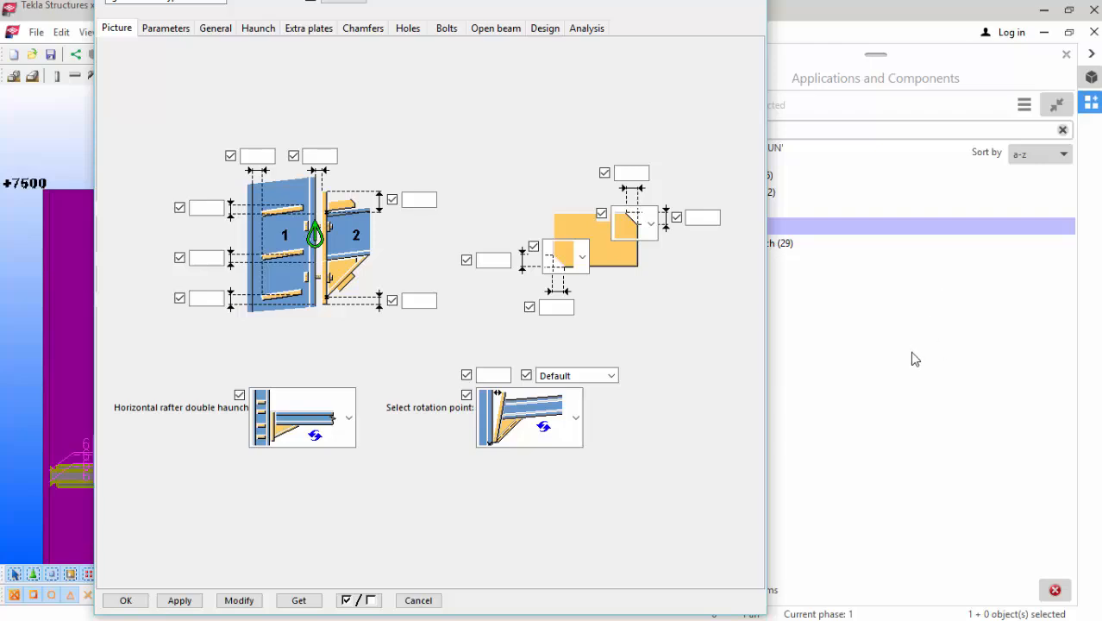
pyautogui.click(1067, 55)
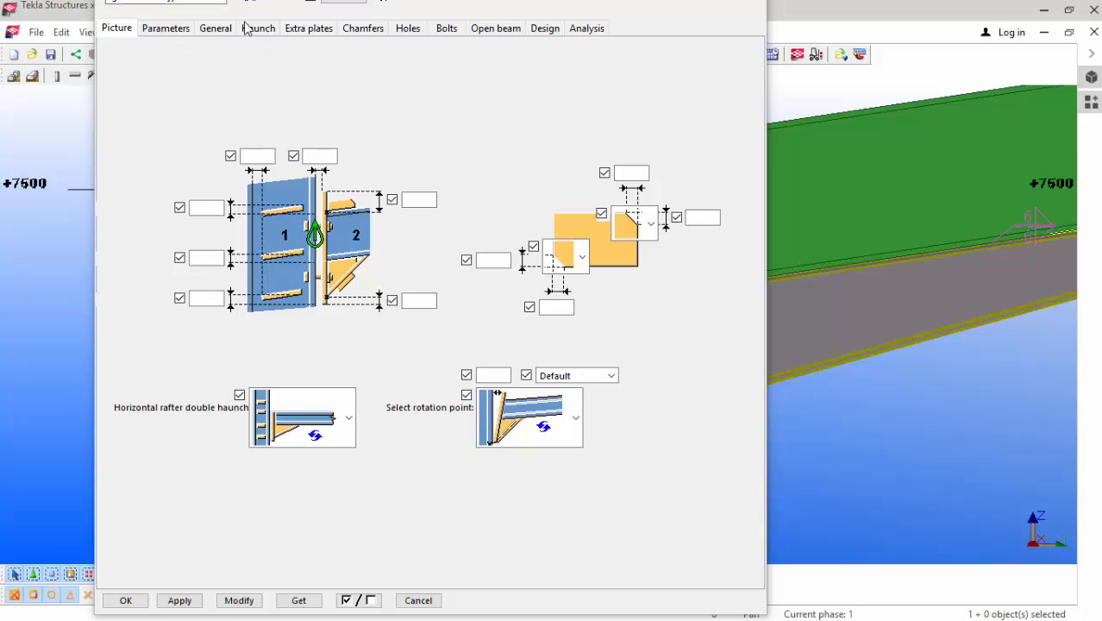
pyautogui.click(167, 29)
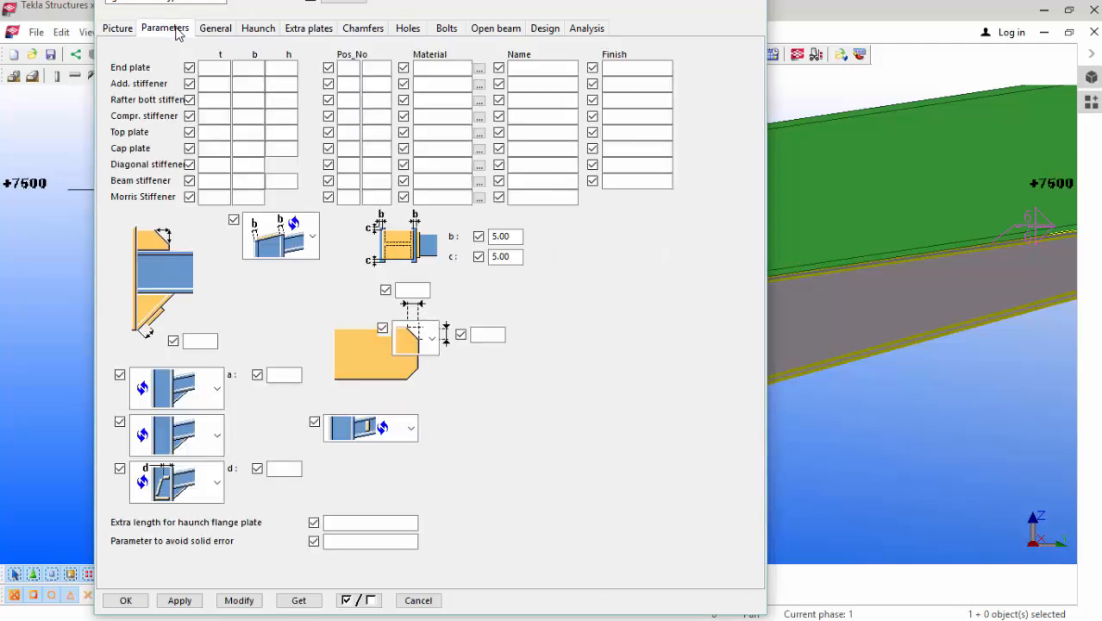
pyautogui.click(211, 71)
pyautogui.click(248, 67)
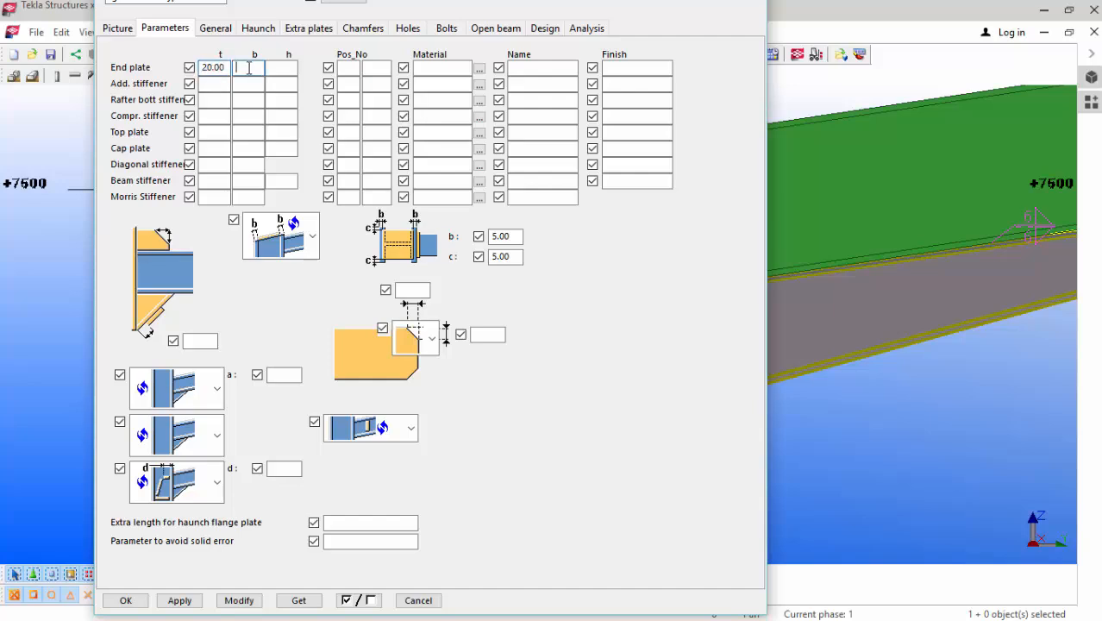
pyautogui.write('150')
# Step: Set the first haunch parameter to S2 with 1500 mm and enter 1000 mm for the second, default parameter
pyautogui.click(264, 30)
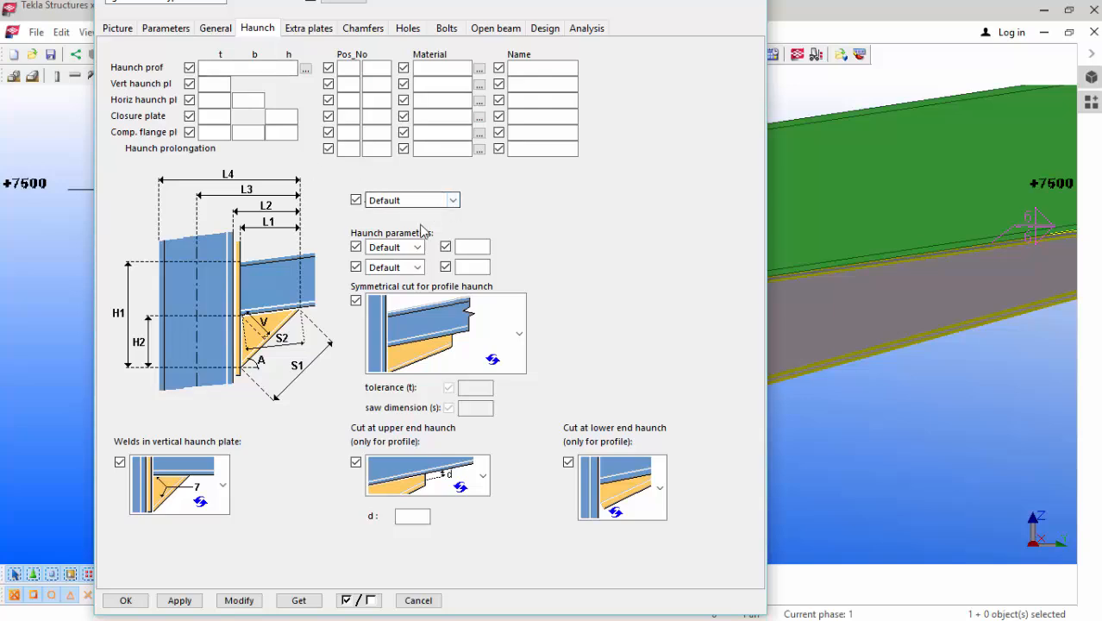
pyautogui.click(407, 247)
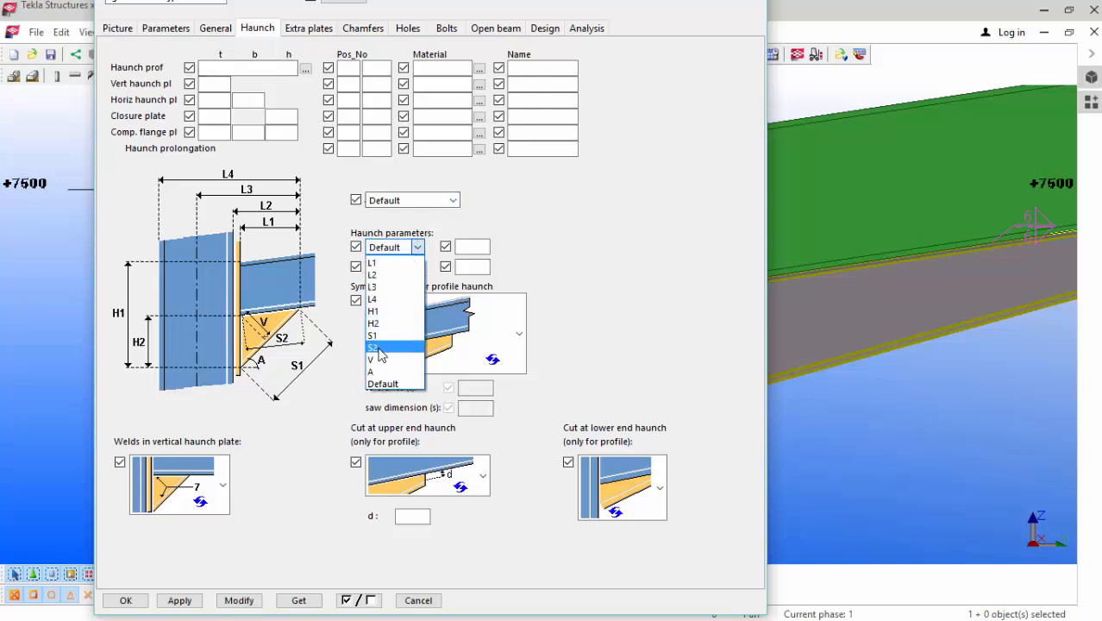
pyautogui.click(380, 349)
pyautogui.click(474, 248)
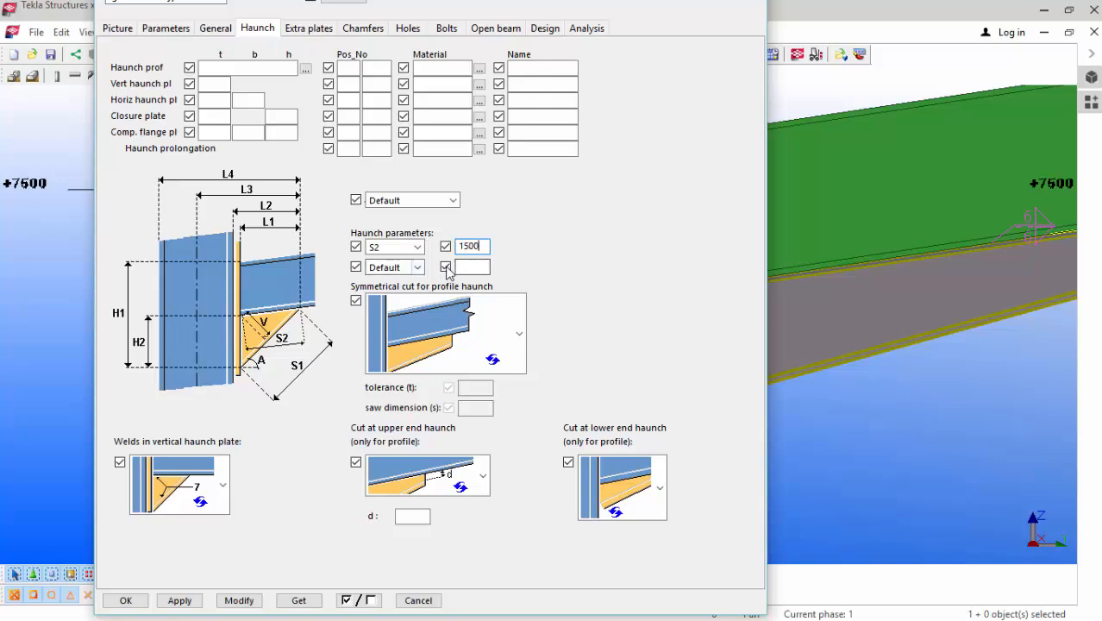
pyautogui.click(466, 268)
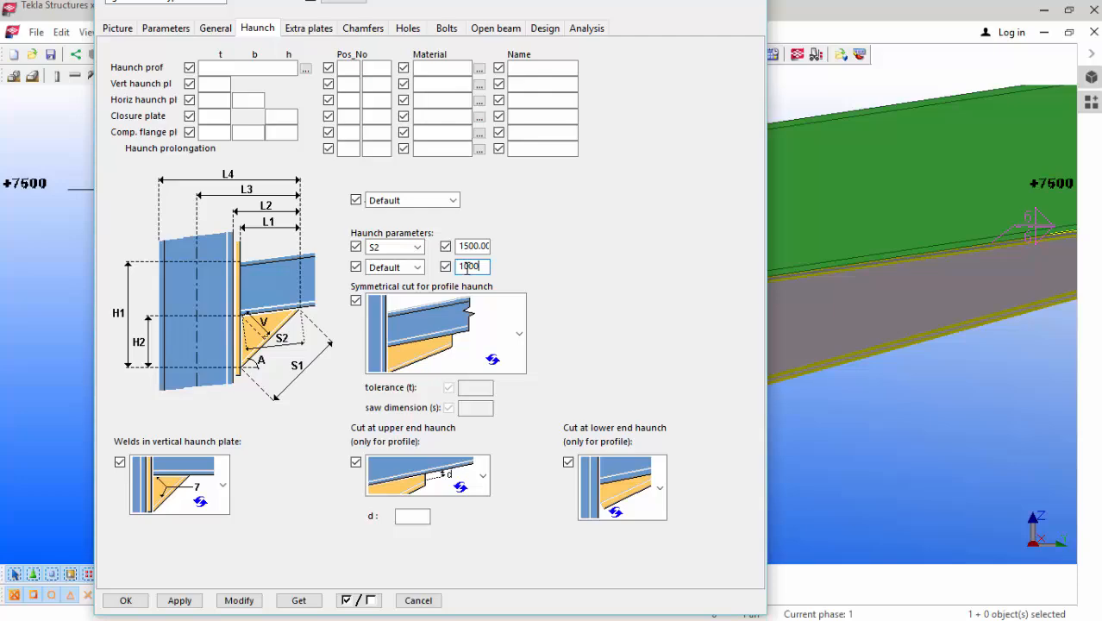
# Step: Assign IPE270 from the European IPE sections as the haunch profile
pyautogui.click(306, 69)
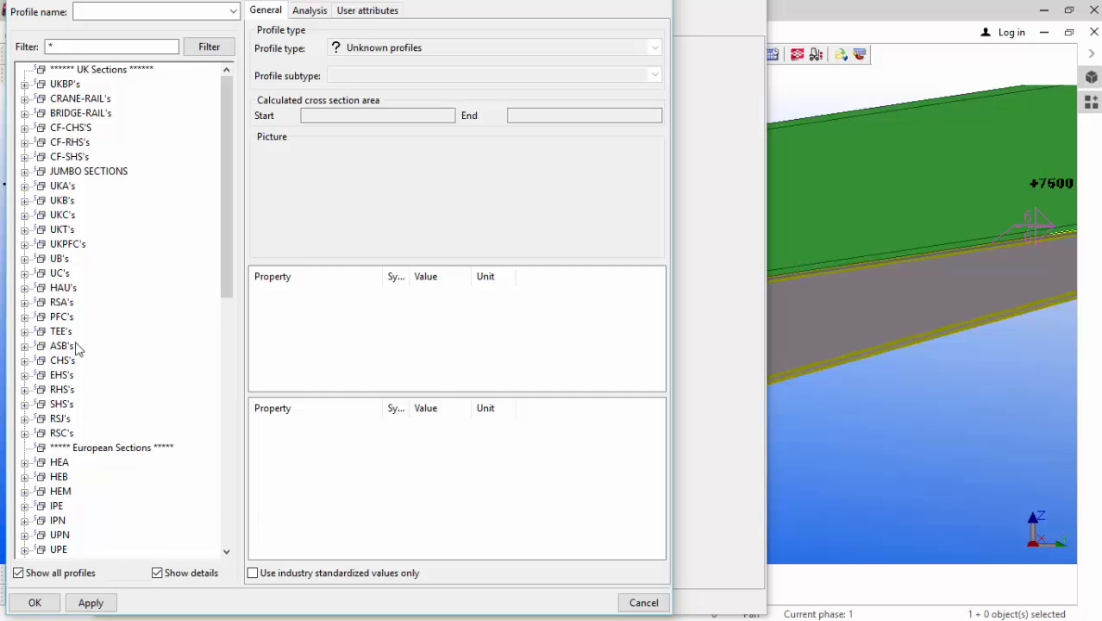
pyautogui.moveTo(229, 226); pyautogui.dragTo(226, 296)
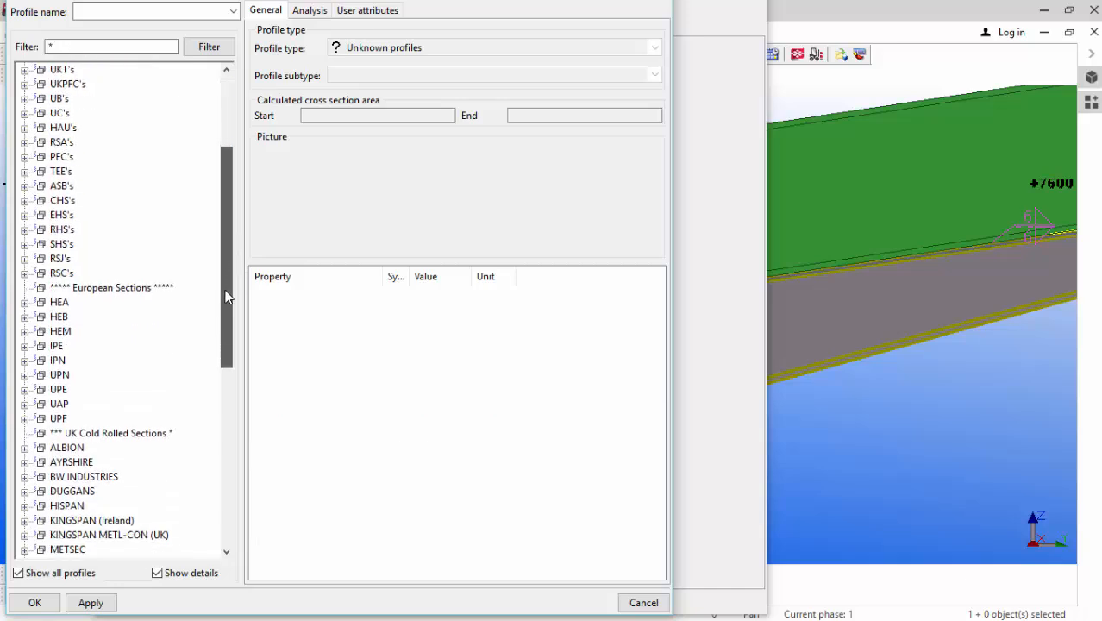
pyautogui.click(25, 346)
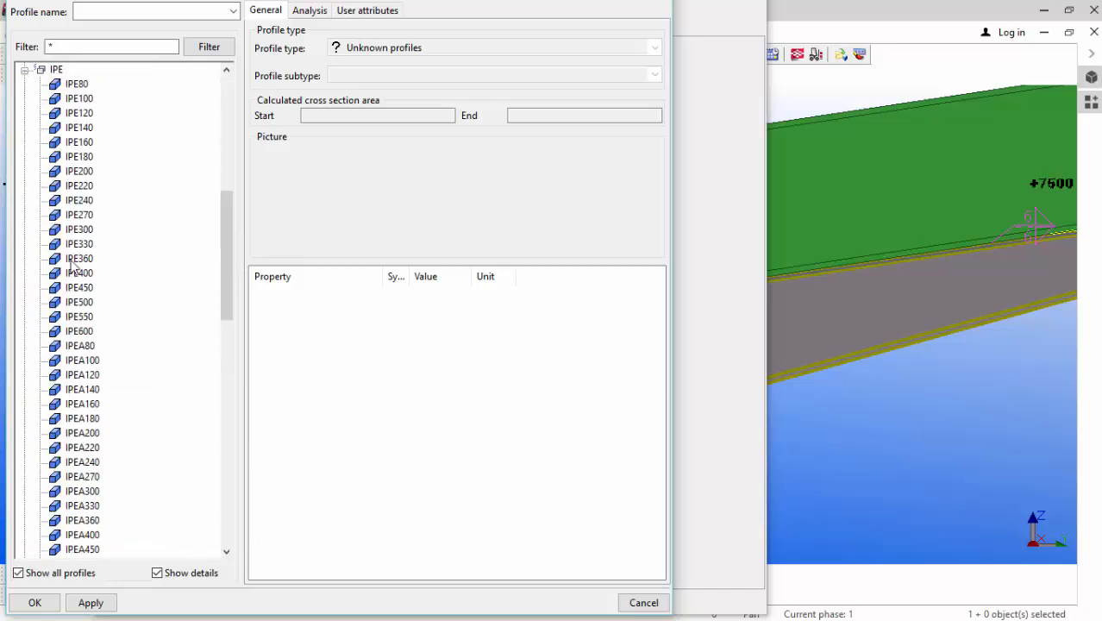
pyautogui.click(77, 217)
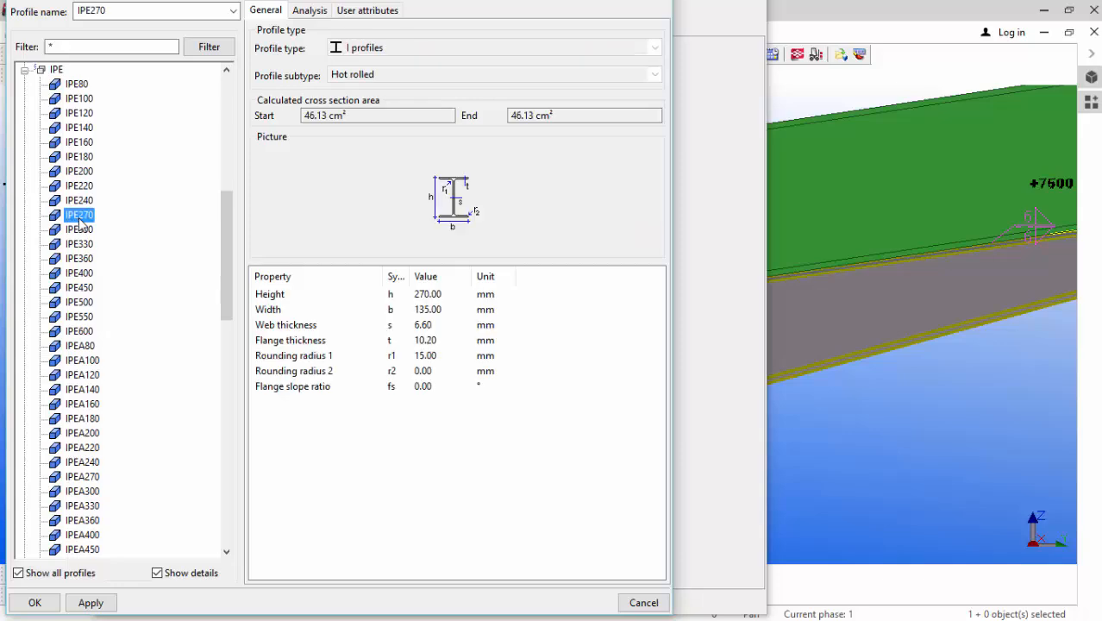
pyautogui.click(73, 607)
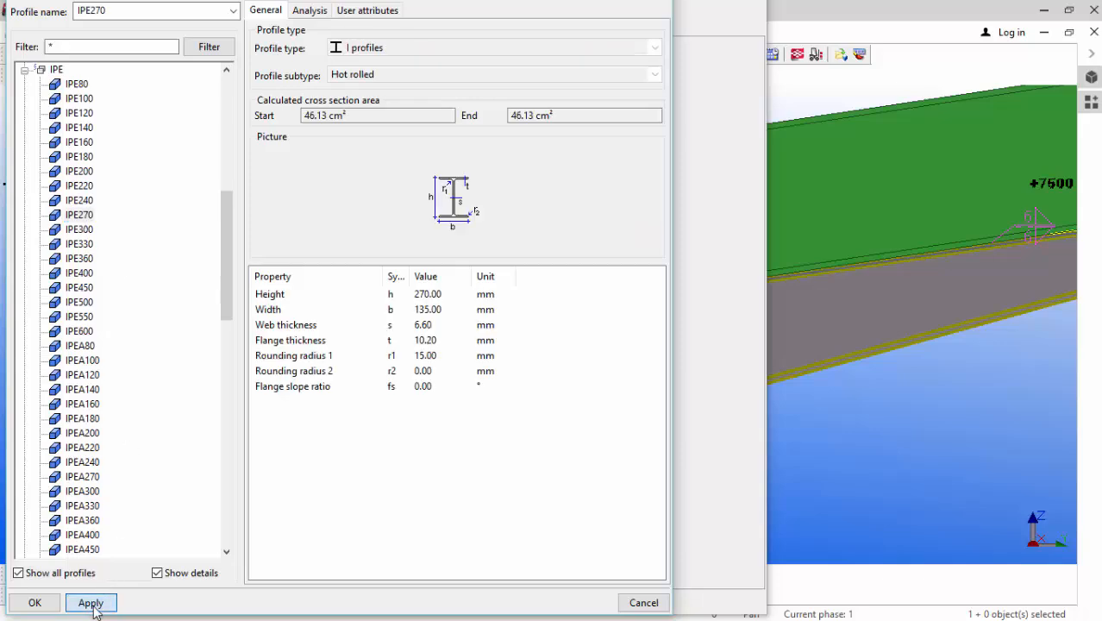
pyautogui.click(35, 603)
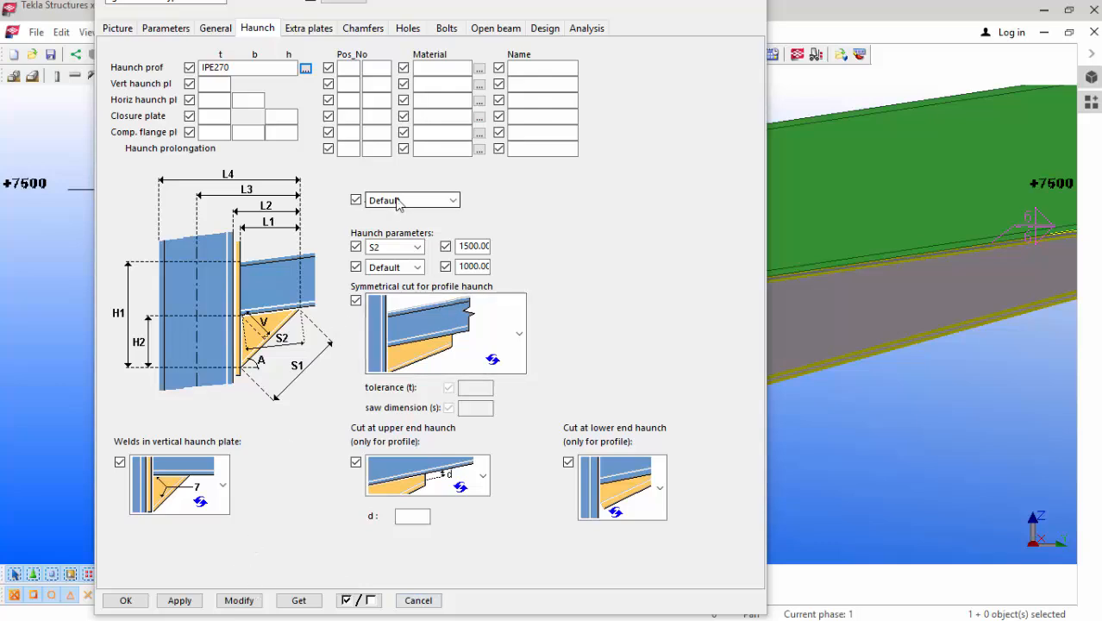
# Step: Set the haunch connection's bolt size to 20 and its bolt standard to 8.8XOX
pyautogui.click(453, 31)
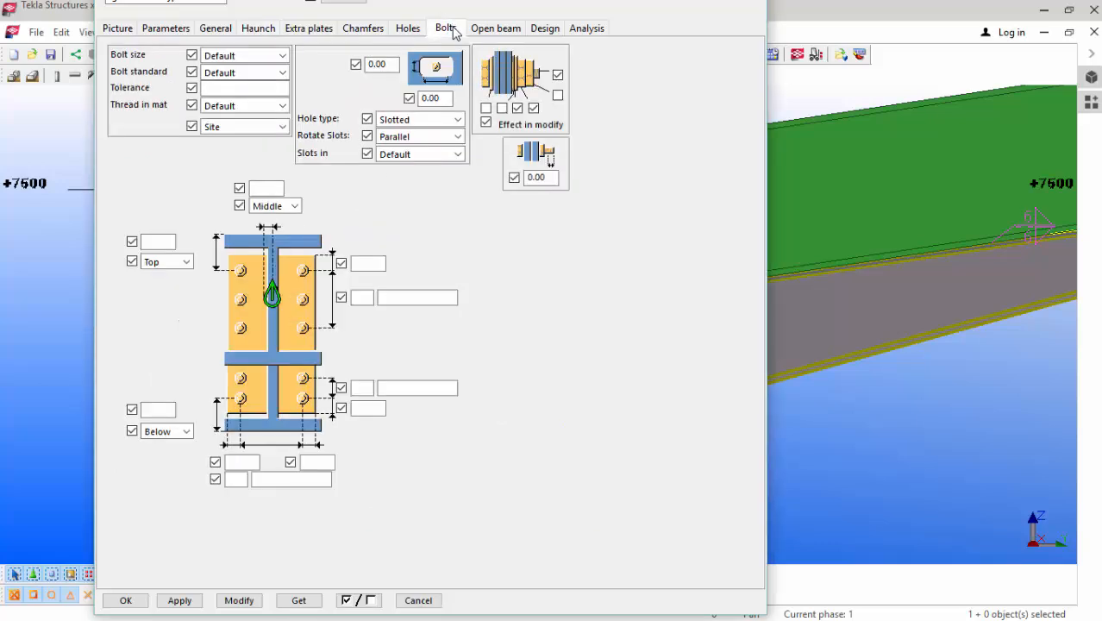
pyautogui.click(282, 56)
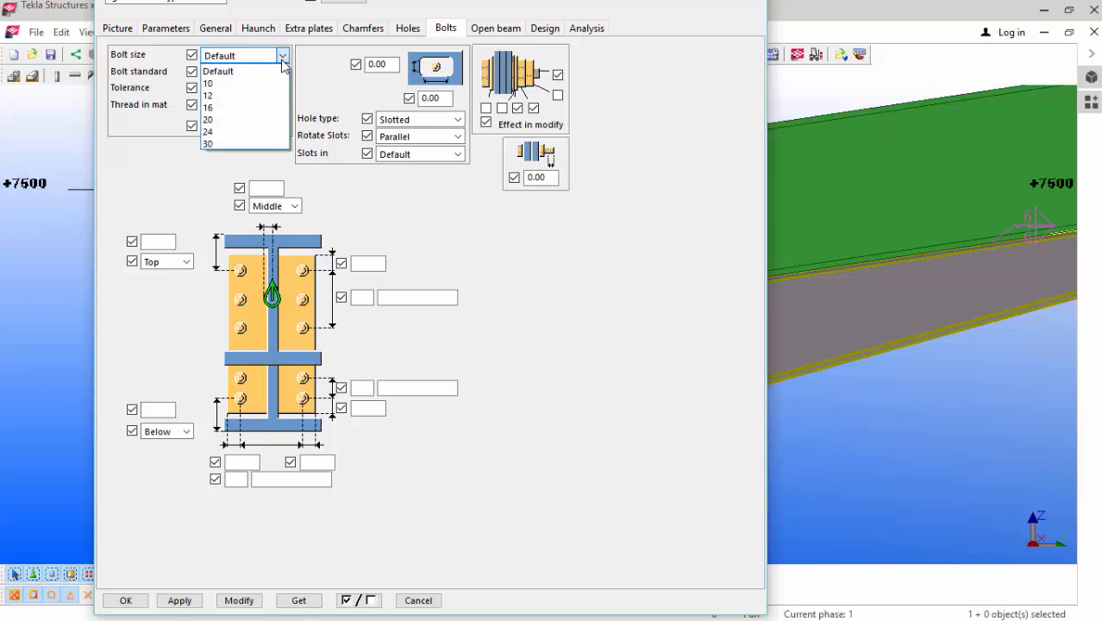
pyautogui.click(212, 119)
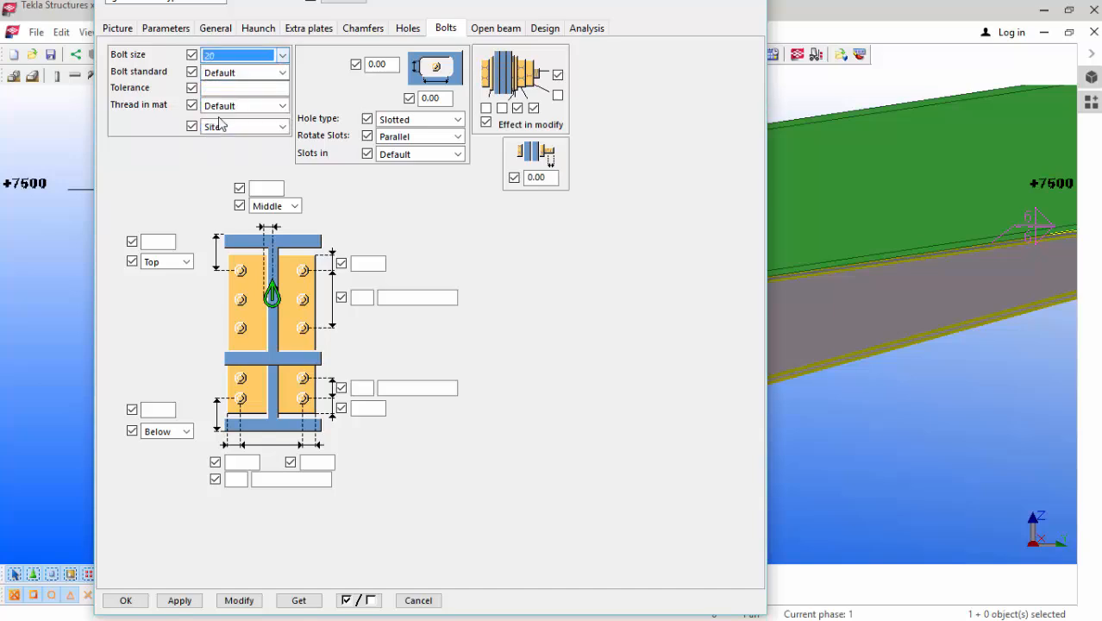
pyautogui.click(281, 72)
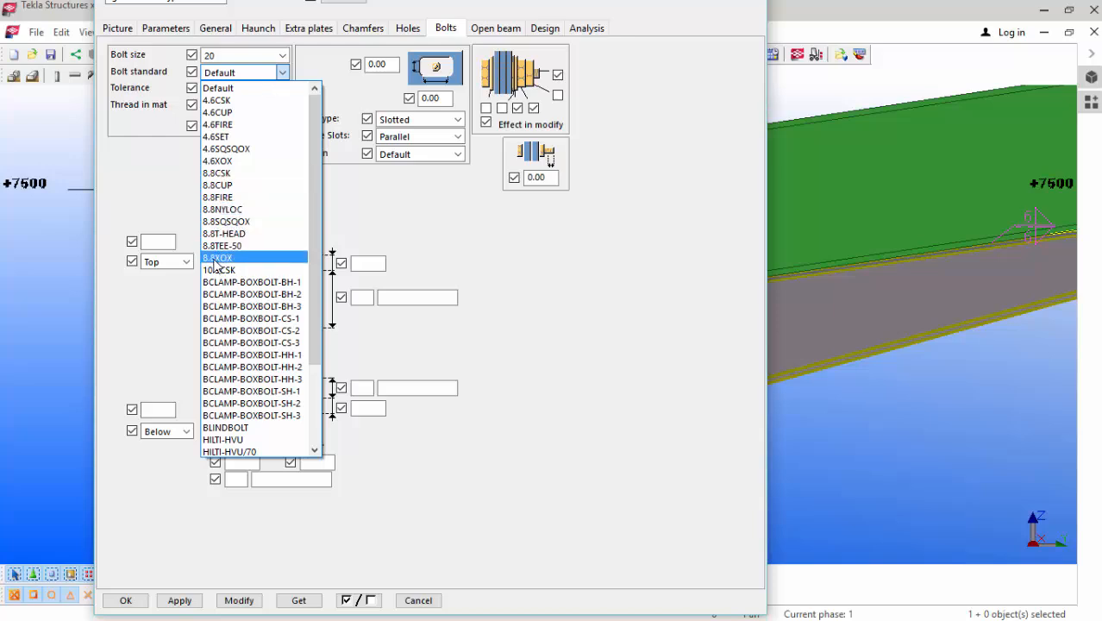
pyautogui.click(216, 258)
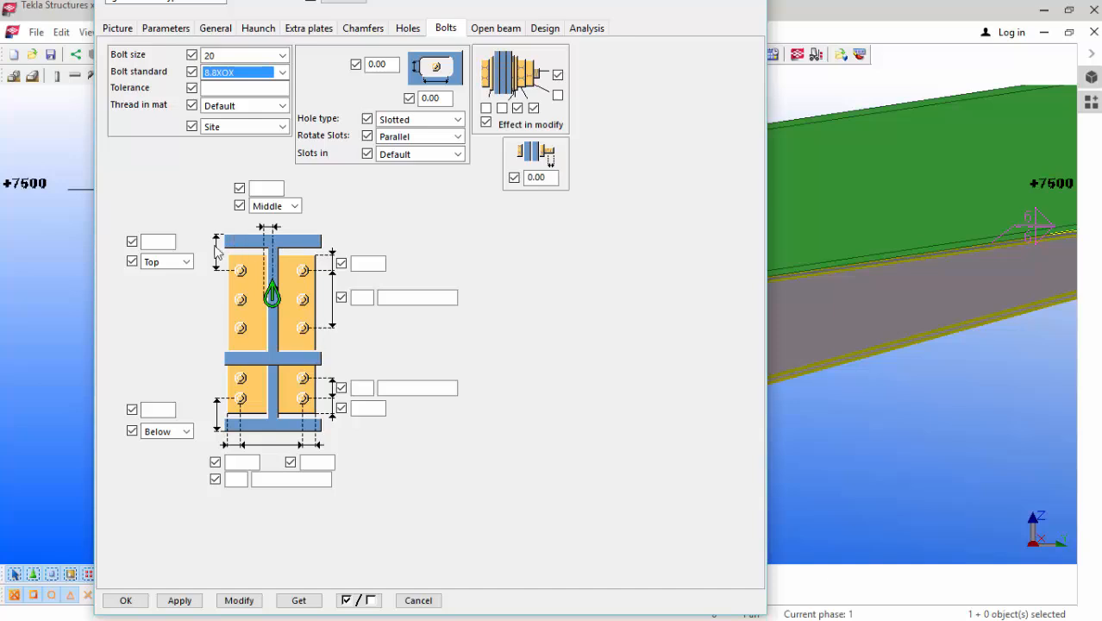
# Step: Set the upper bolt group to a 40 mm top offset, 50 mm edge distance and 3 bolt rows at 100 mm spacing
pyautogui.click(166, 242)
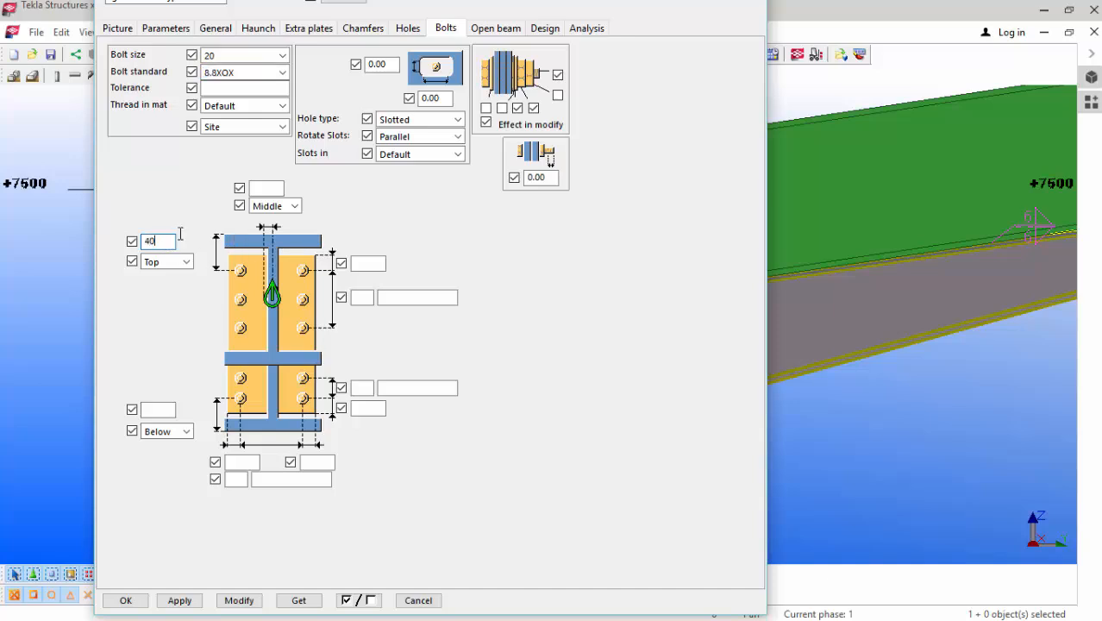
pyautogui.click(367, 263)
pyautogui.click(364, 297)
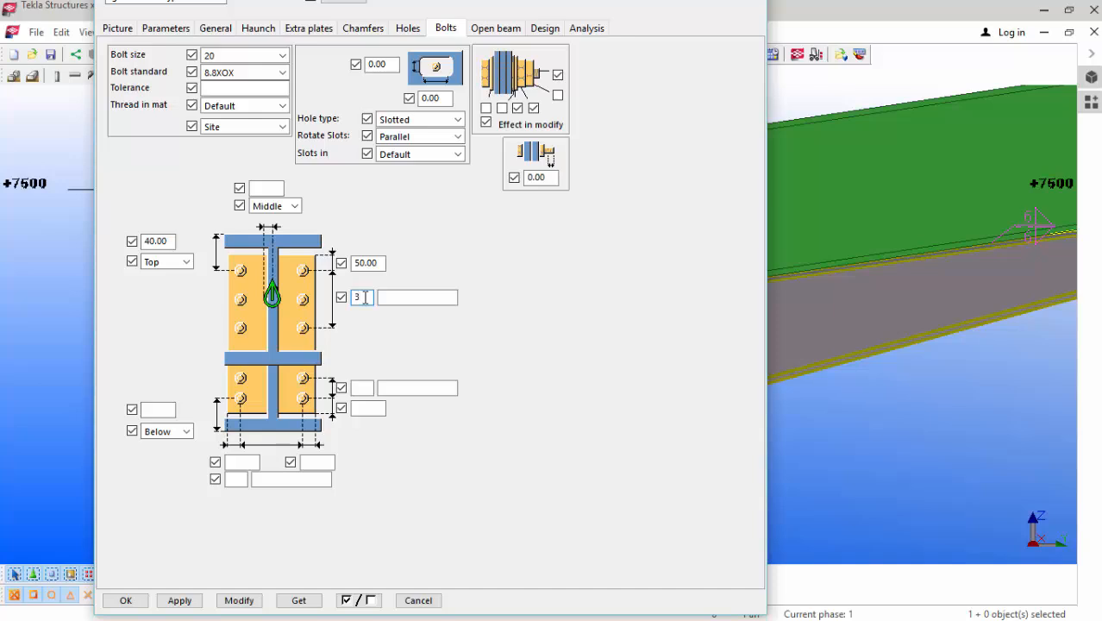
pyautogui.click(394, 298)
# Step: Set both horizontal bolt edge distances to 30 mm and the lower vertical reference to Middle, and modify the haunch connection
pyautogui.click(244, 463)
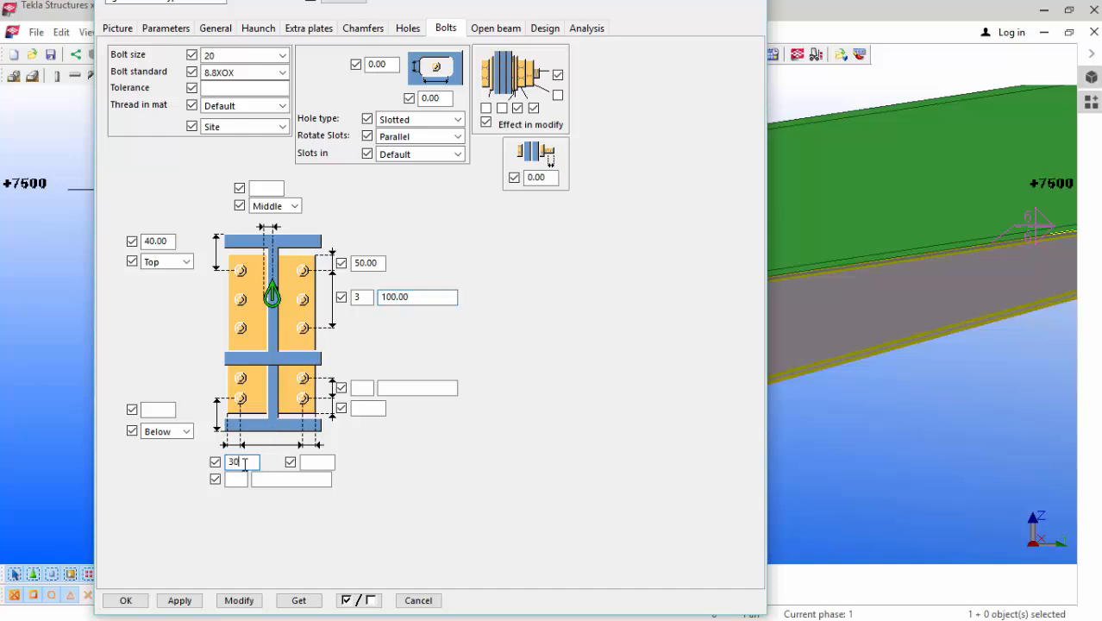
pyautogui.write('30')
pyautogui.click(309, 463)
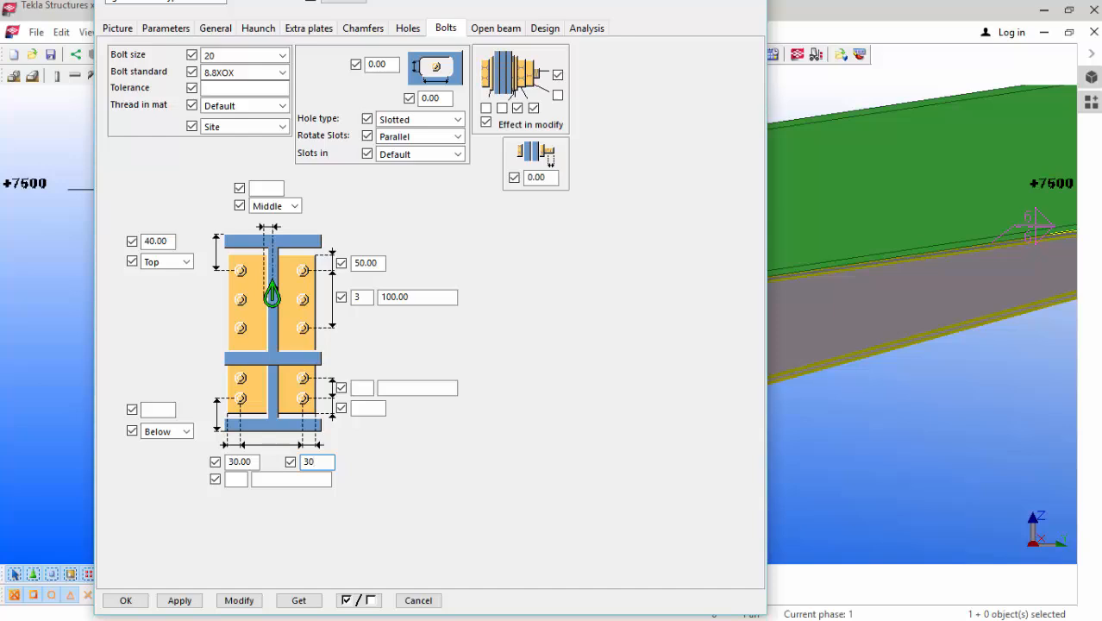
pyautogui.click(186, 431)
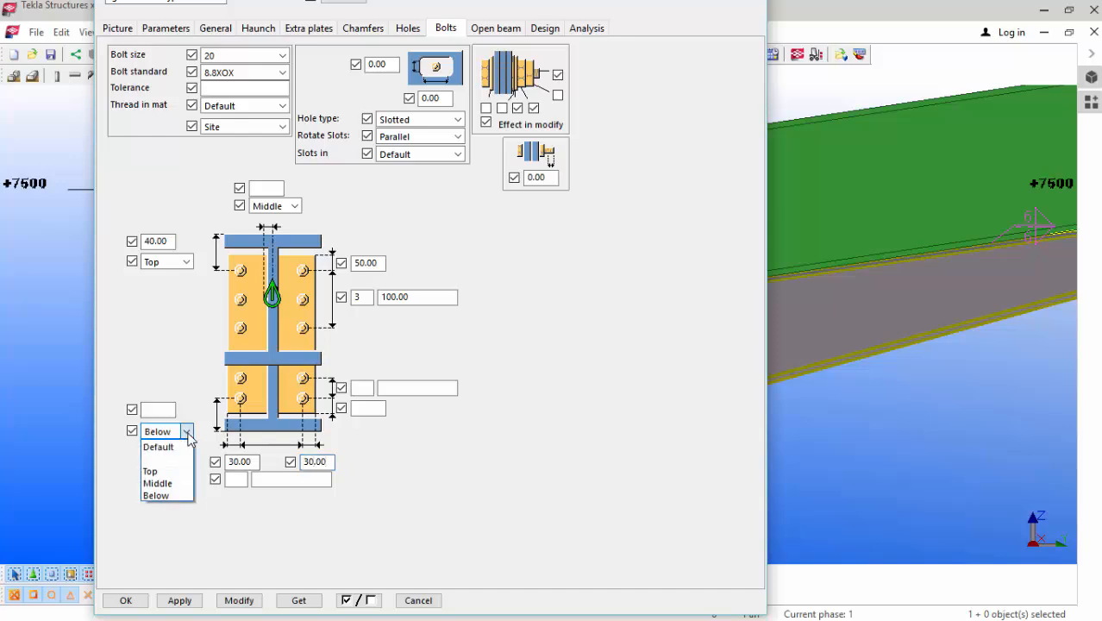
pyautogui.click(170, 483)
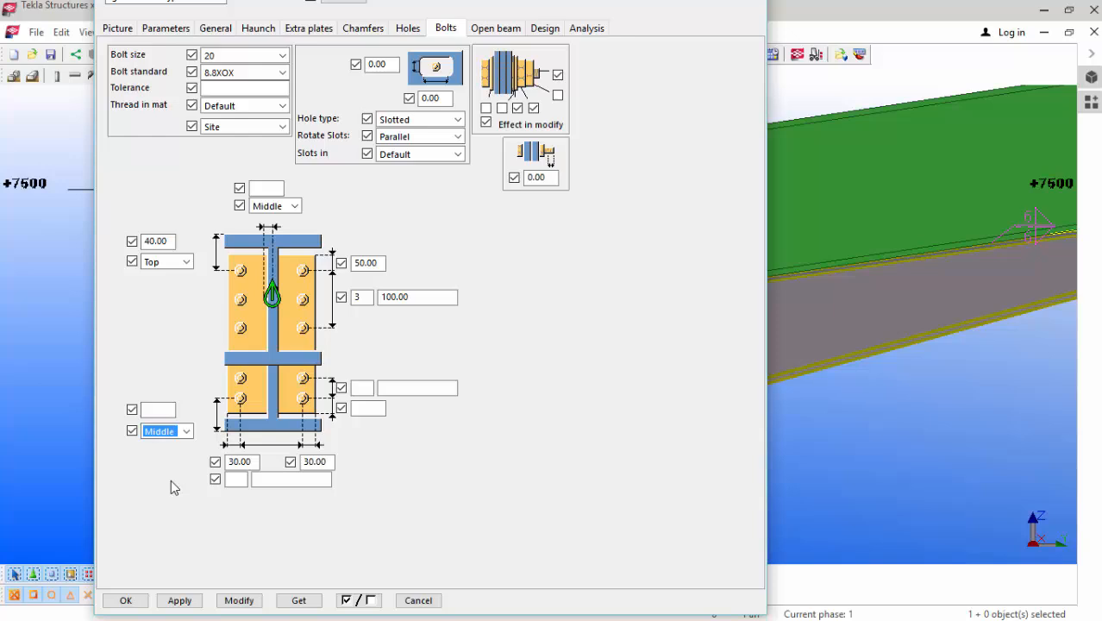
pyautogui.click(245, 600)
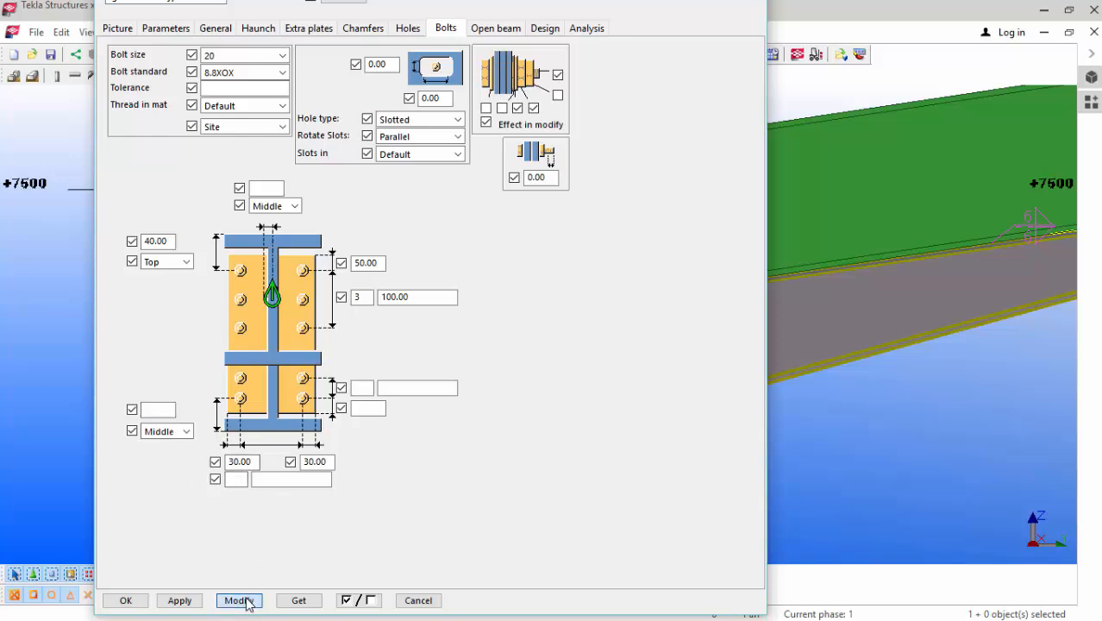
# Step: Apply the bolt settings of the haunch connection and close its properties
pyautogui.click(191, 601)
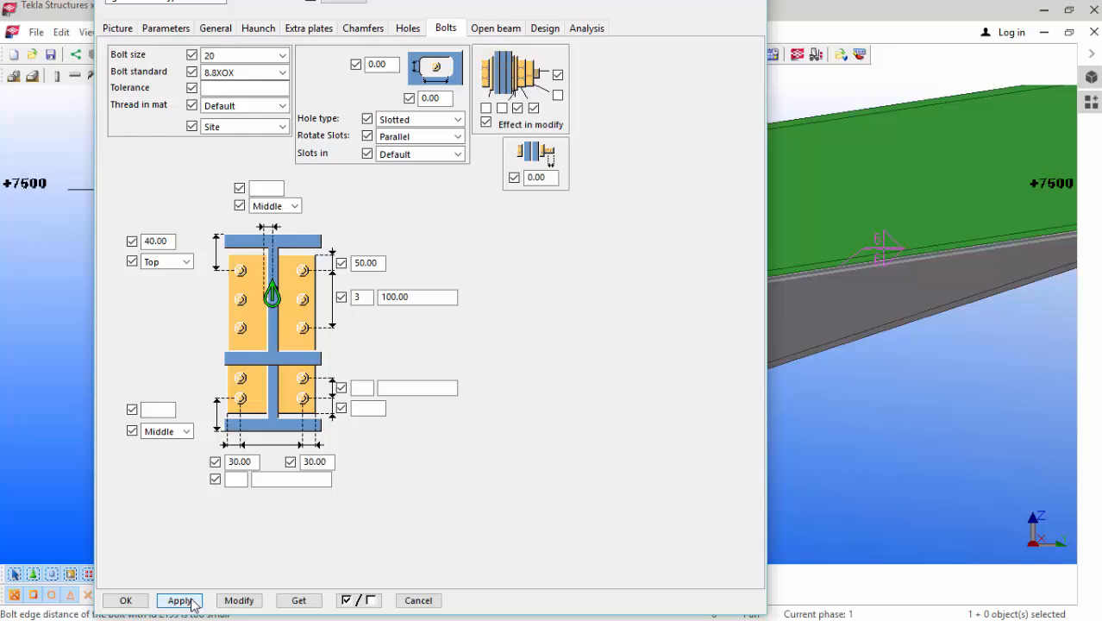
pyautogui.click(131, 602)
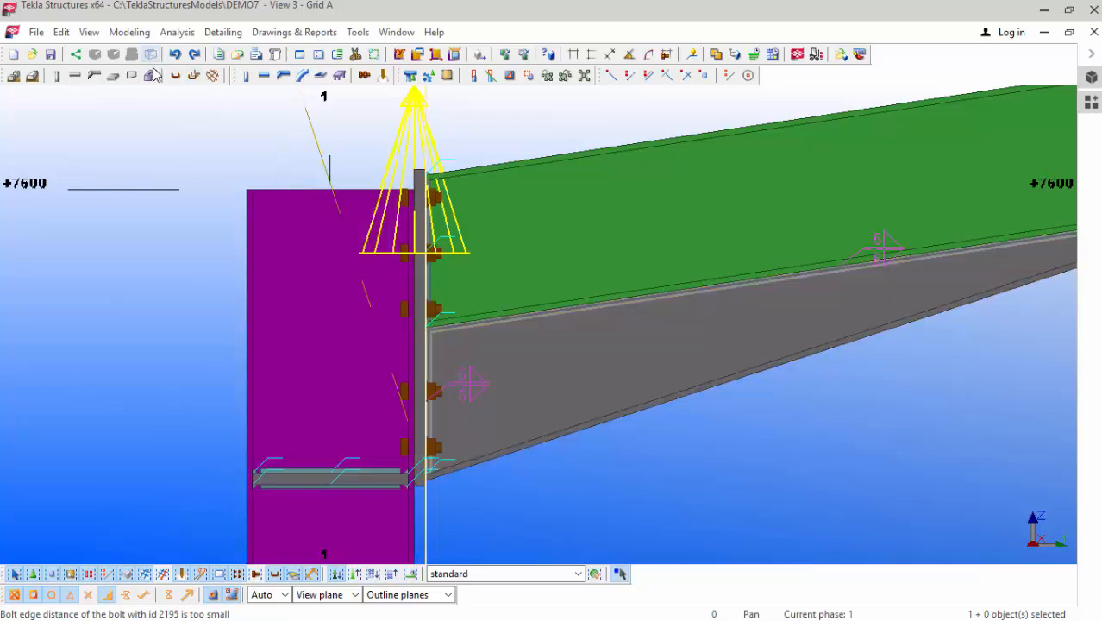
pyautogui.click(88, 32)
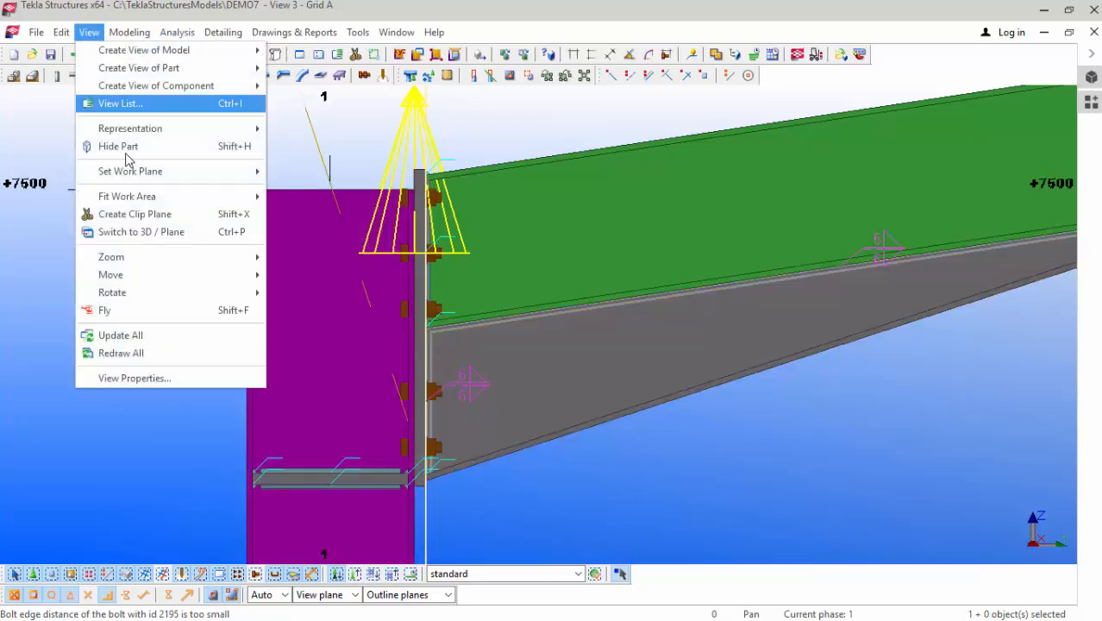
pyautogui.moveTo(124, 292)
pyautogui.click(386, 293)
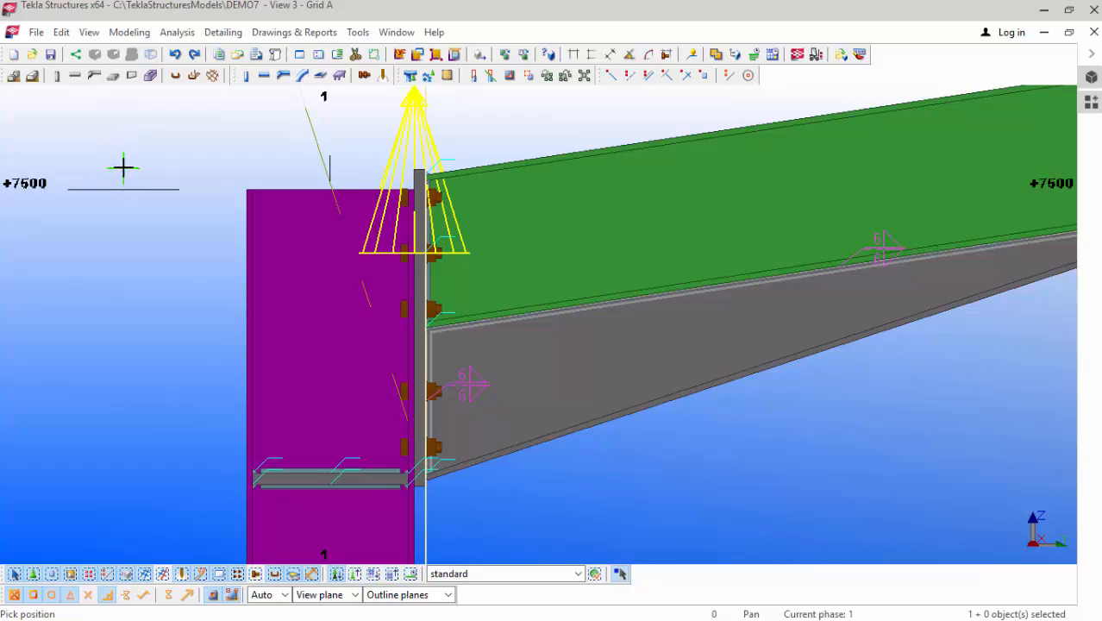
pyautogui.rightClick(123, 167)
pyautogui.click(148, 178)
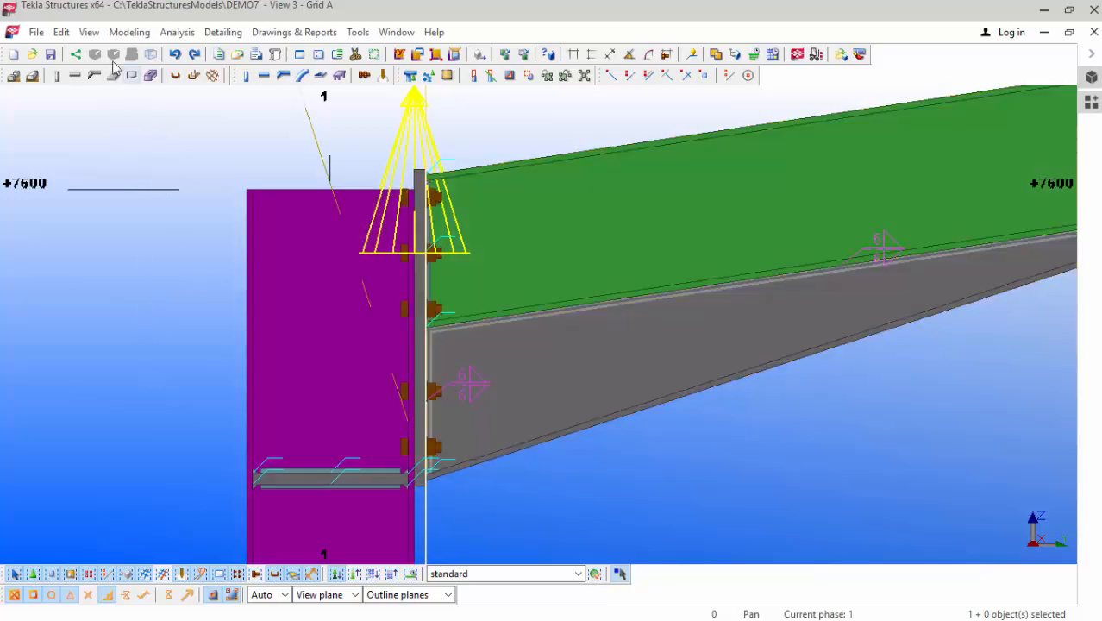
# Step: Rotate the Grid A view to a 3D angle and examine the end plate and bolts at the column top
pyautogui.click(89, 32)
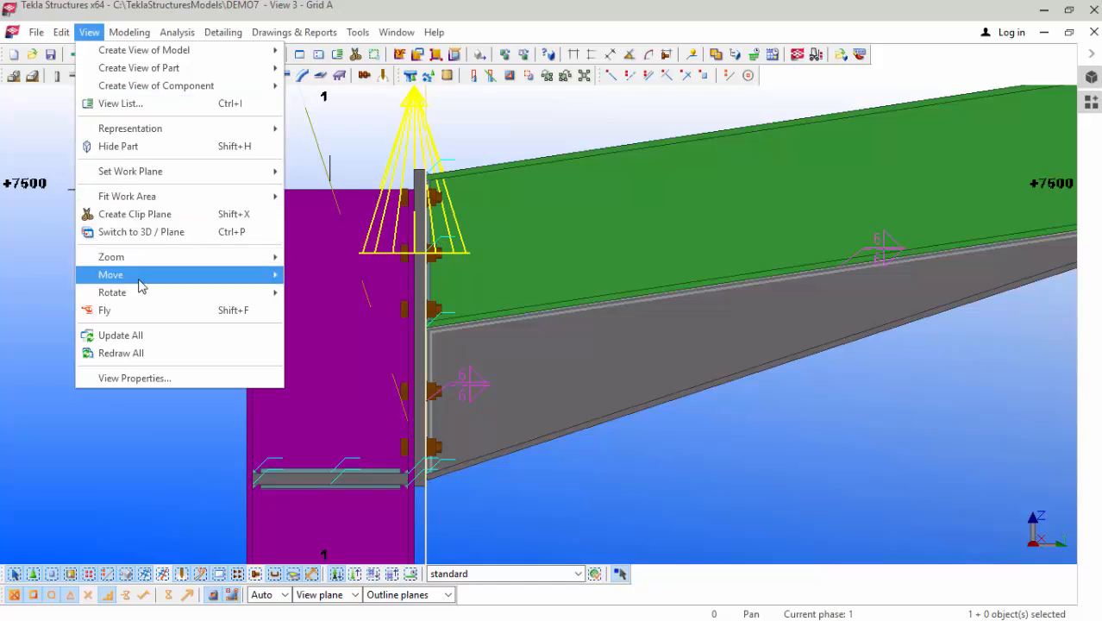
pyautogui.moveTo(139, 296)
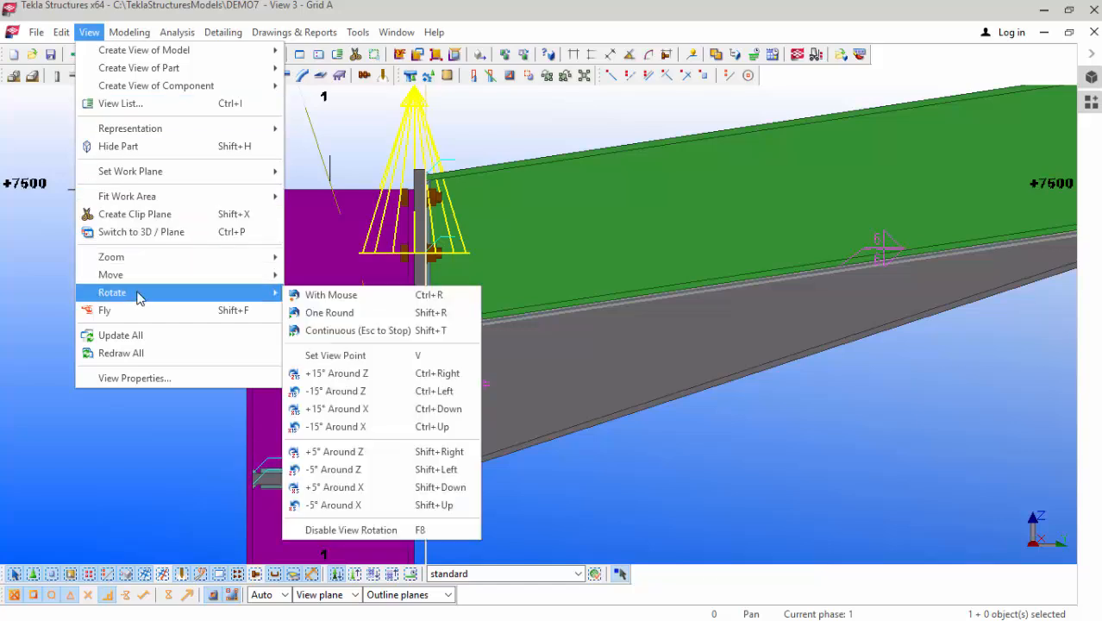
pyautogui.click(336, 299)
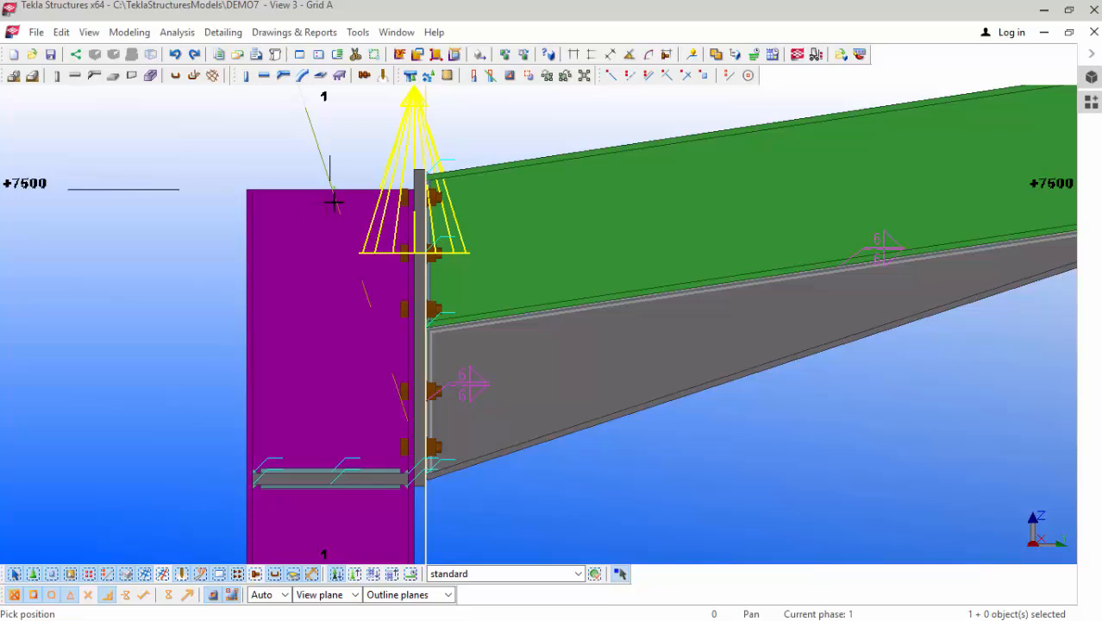
pyautogui.moveTo(335, 201); pyautogui.dragTo(336, 207)
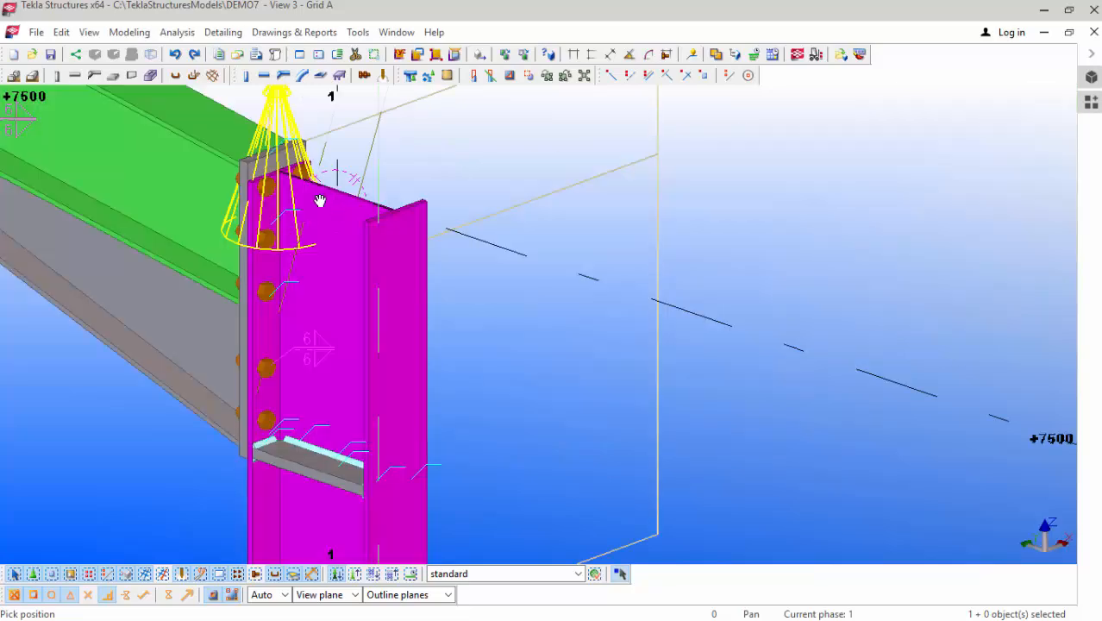
pyautogui.scroll(5, 318, 198)
pyautogui.scroll(-3, 330, 259)
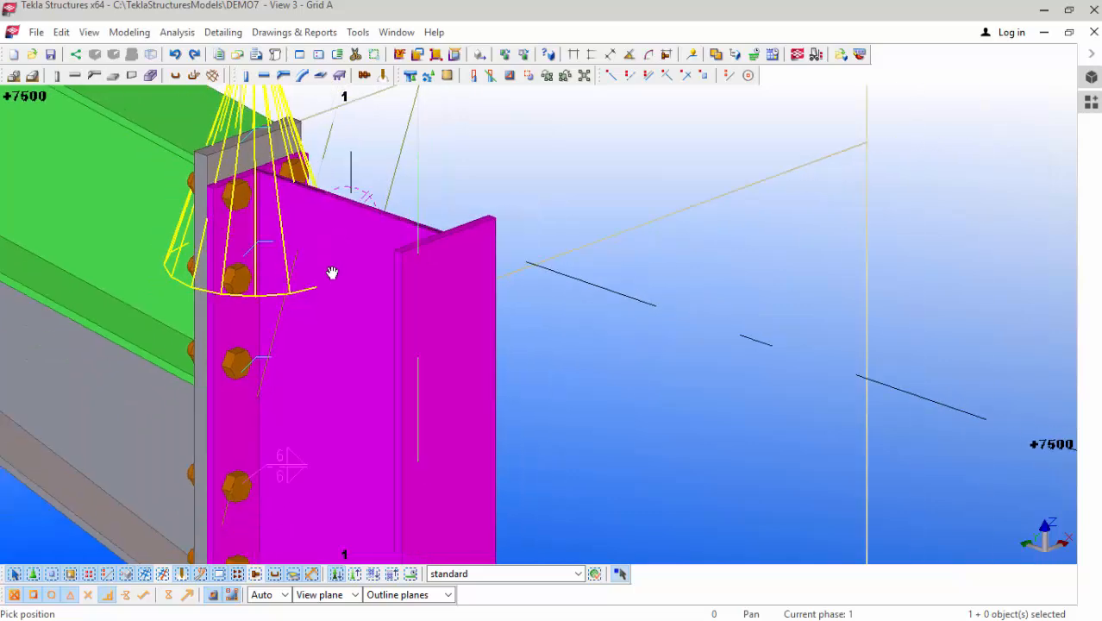
pyautogui.scroll(2, 380, 224)
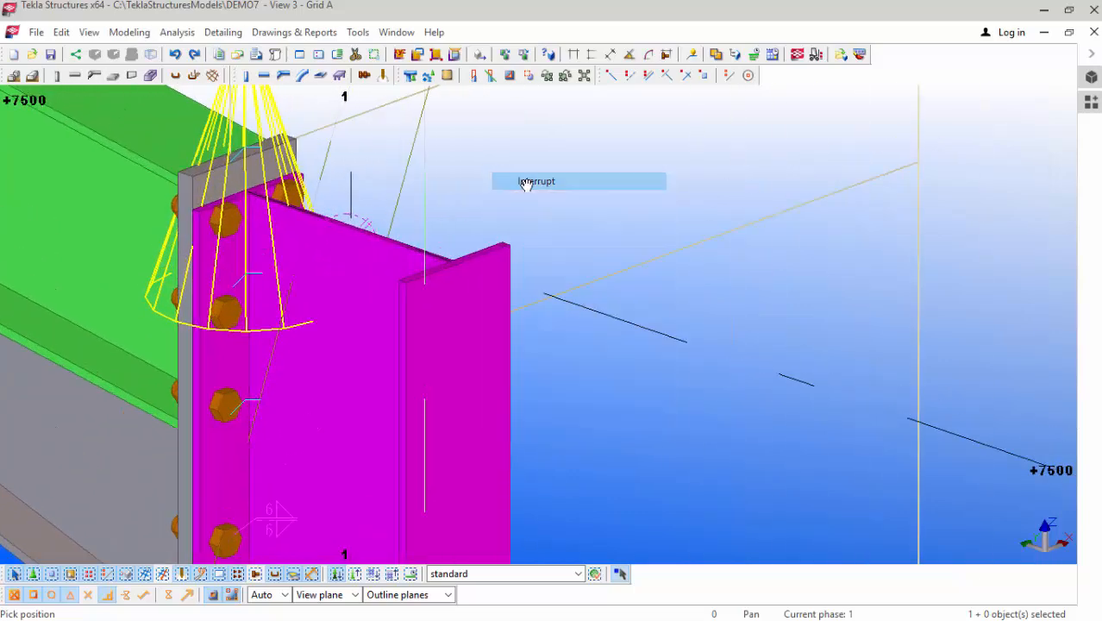
pyautogui.click(364, 272)
pyautogui.scroll(-1, 345, 259)
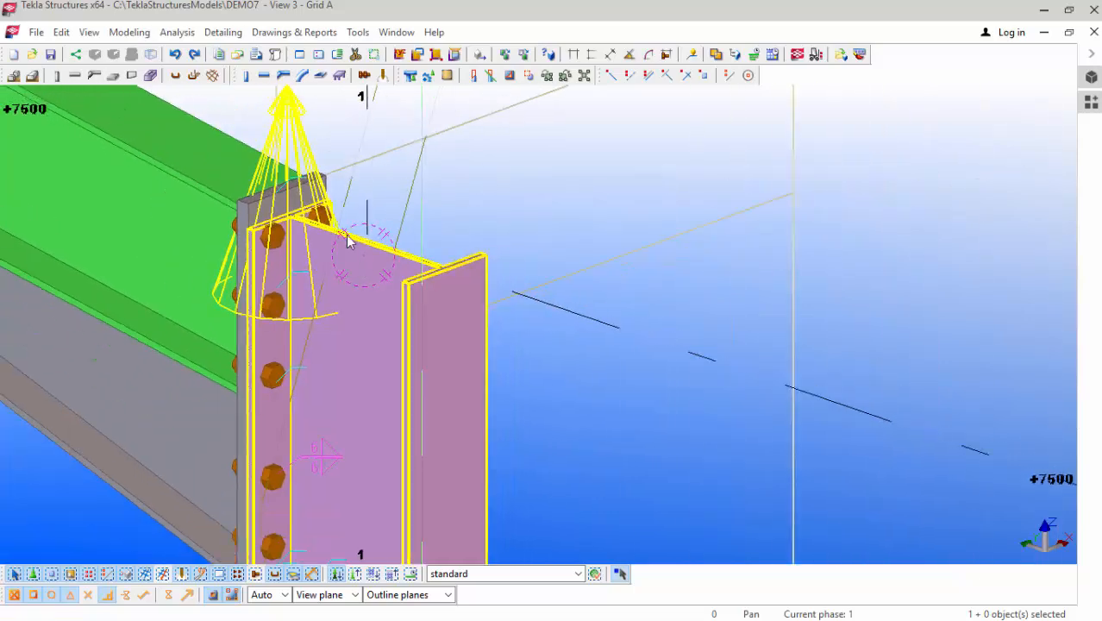
pyautogui.scroll(5, 246, 218)
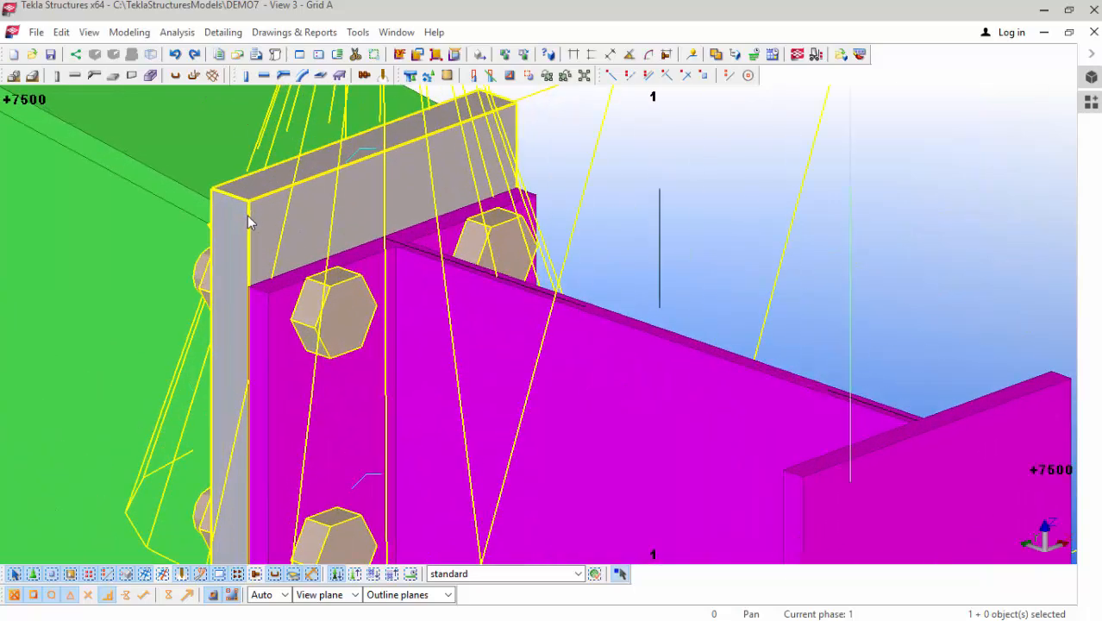
pyautogui.scroll(-4, 278, 258)
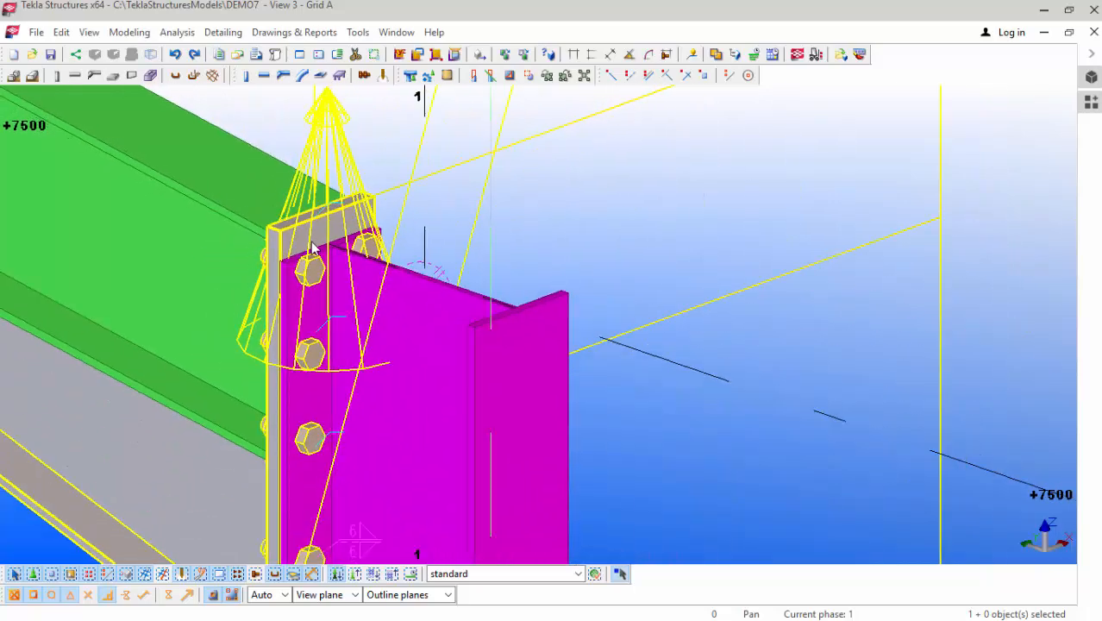
pyautogui.scroll(3, 278, 259)
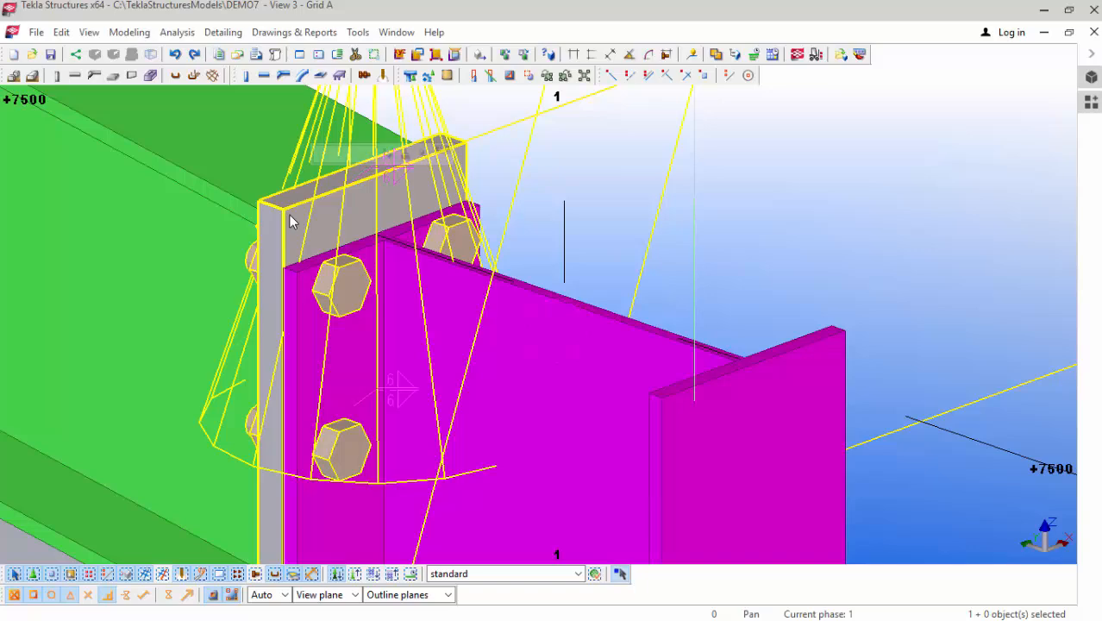
# Step: Review the haunch connection's end plate dimensions and haunch profile settings, and close the properties without modifying them
pyautogui.doubleClick(290, 222)
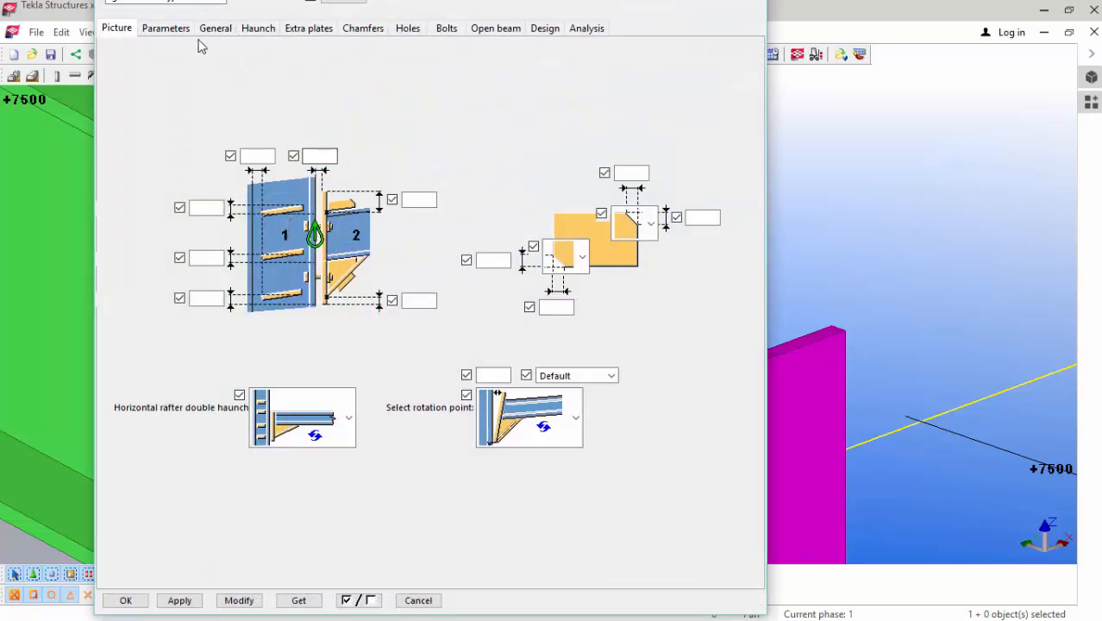
pyautogui.click(172, 33)
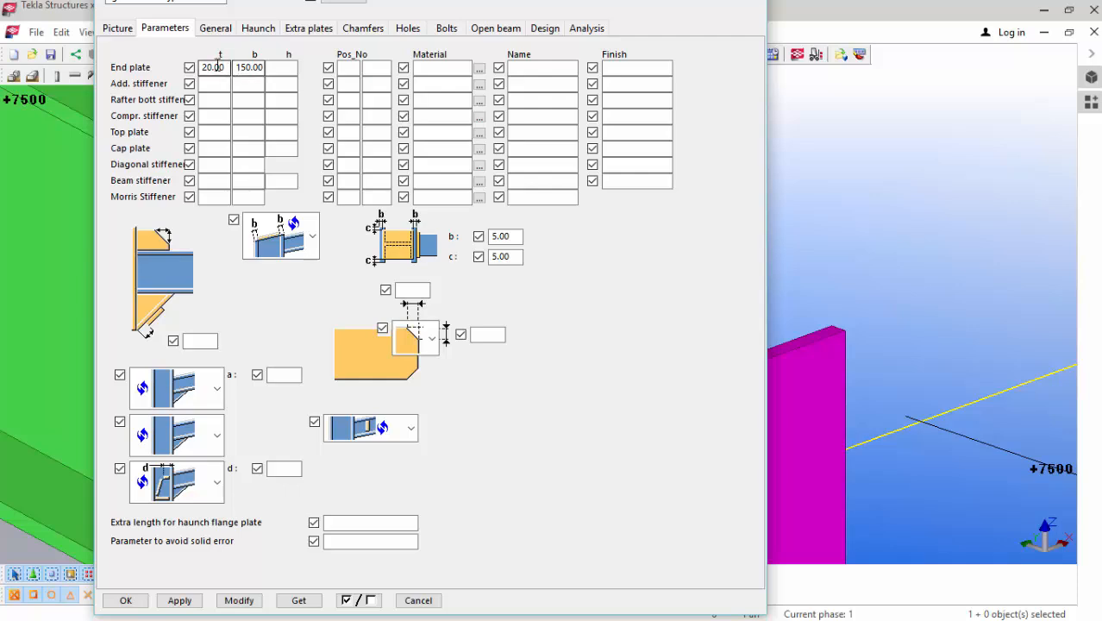
pyautogui.click(248, 68)
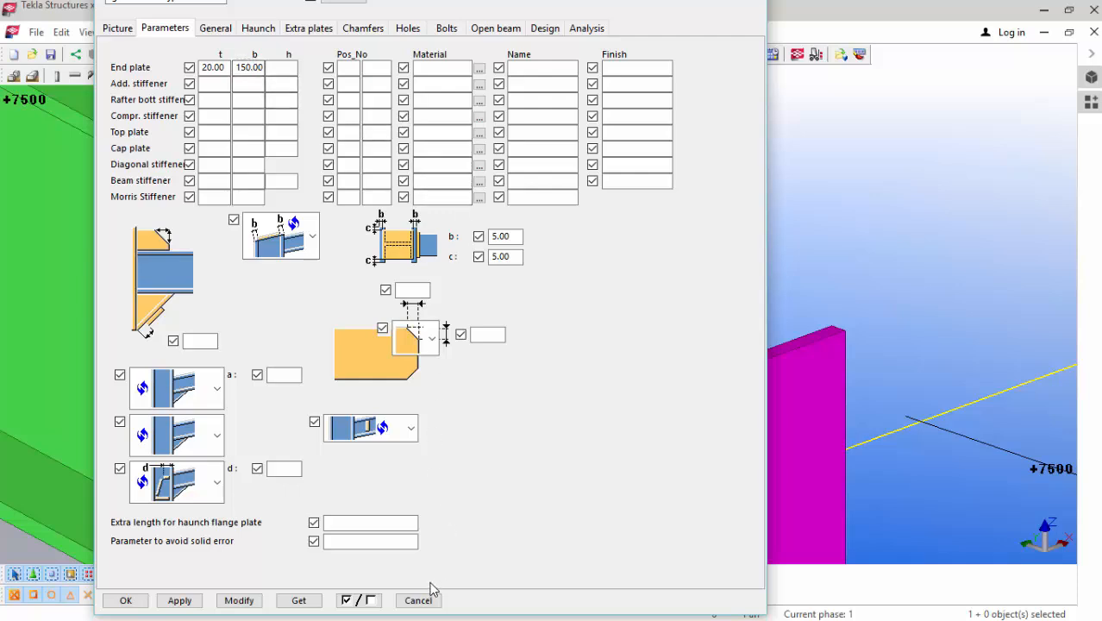
pyautogui.click(255, 33)
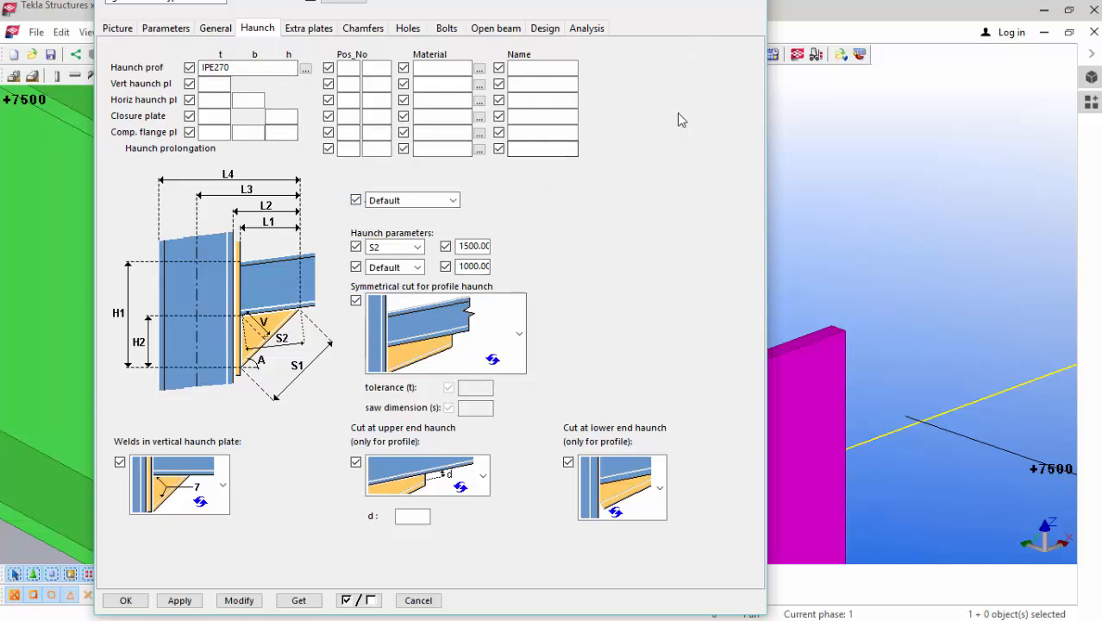
pyautogui.click(419, 601)
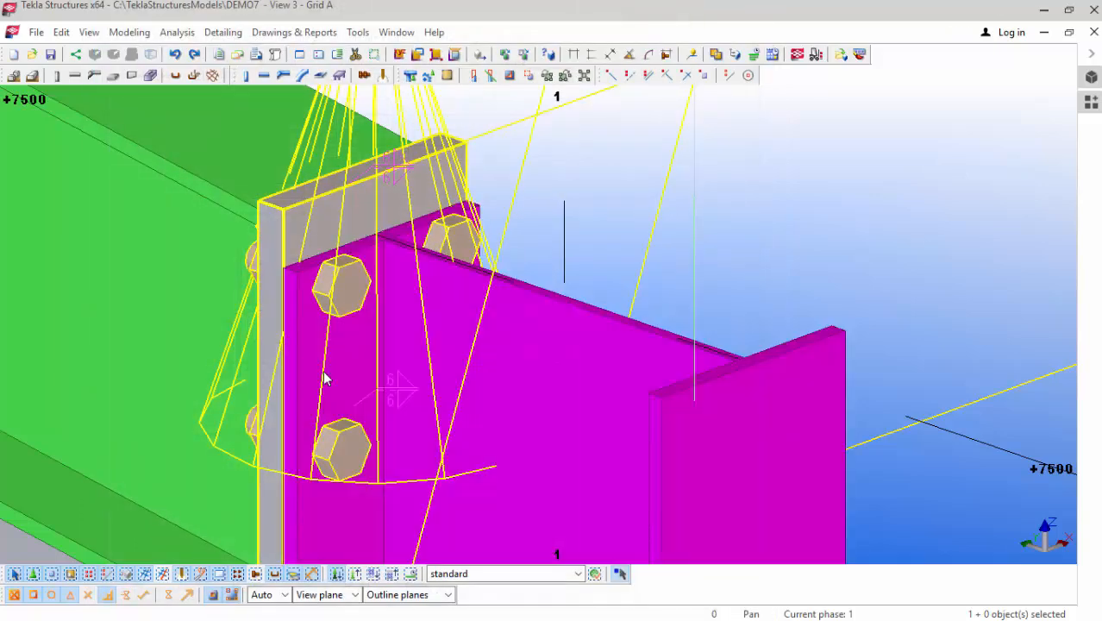
# Step: Examine the column, the beam and the haunch connection at the column top by selecting each in turn
pyautogui.click(357, 292)
pyautogui.scroll(3, 308, 276)
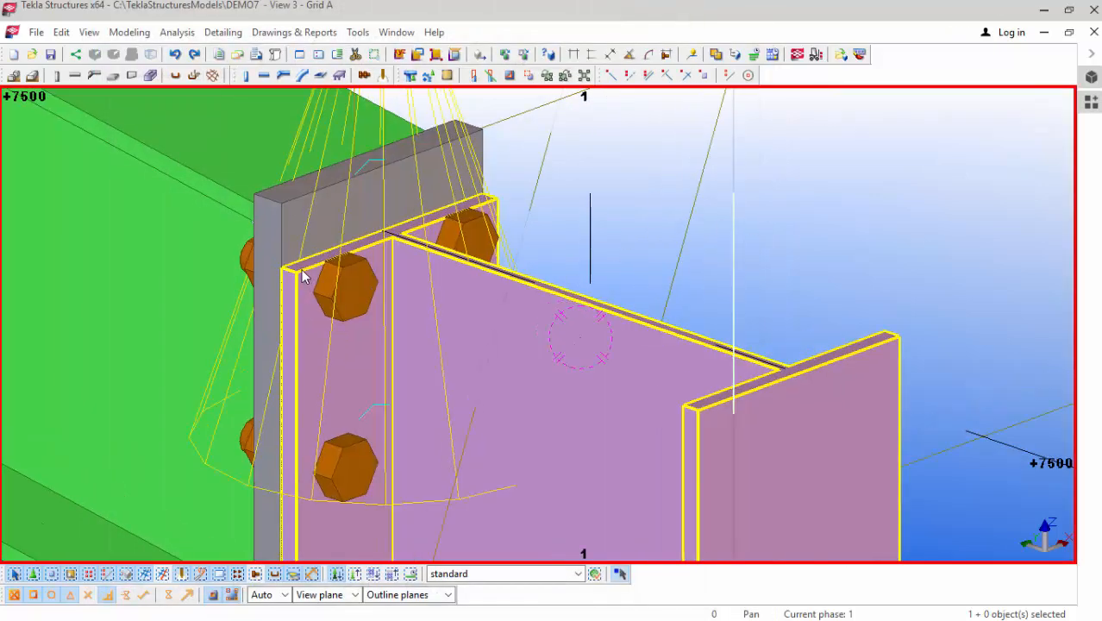
pyautogui.scroll(-4, 303, 276)
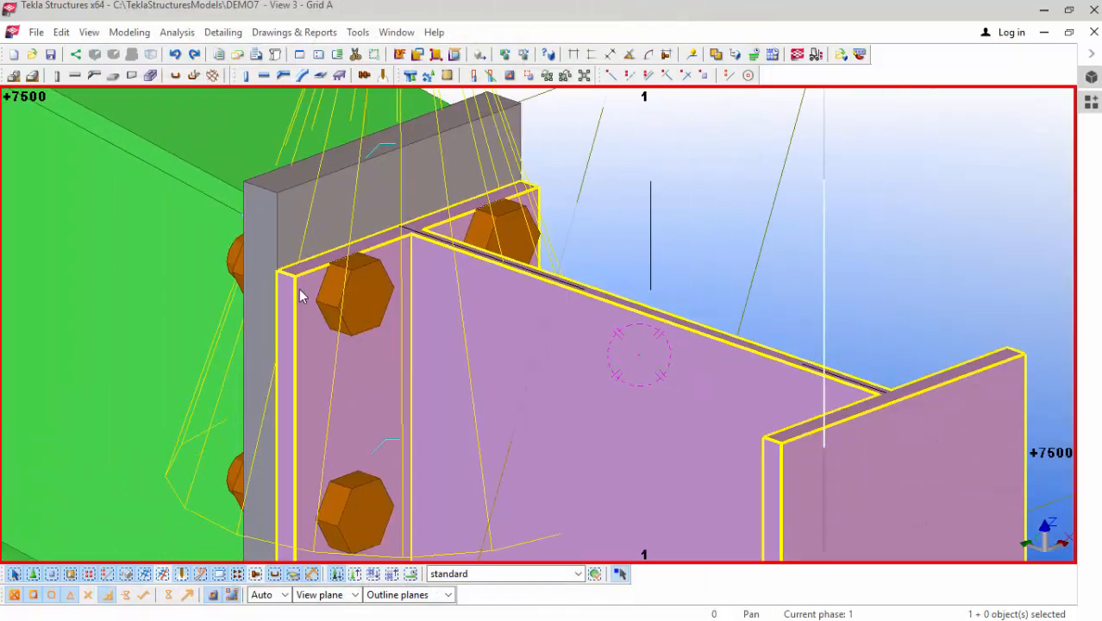
pyautogui.click(70, 89)
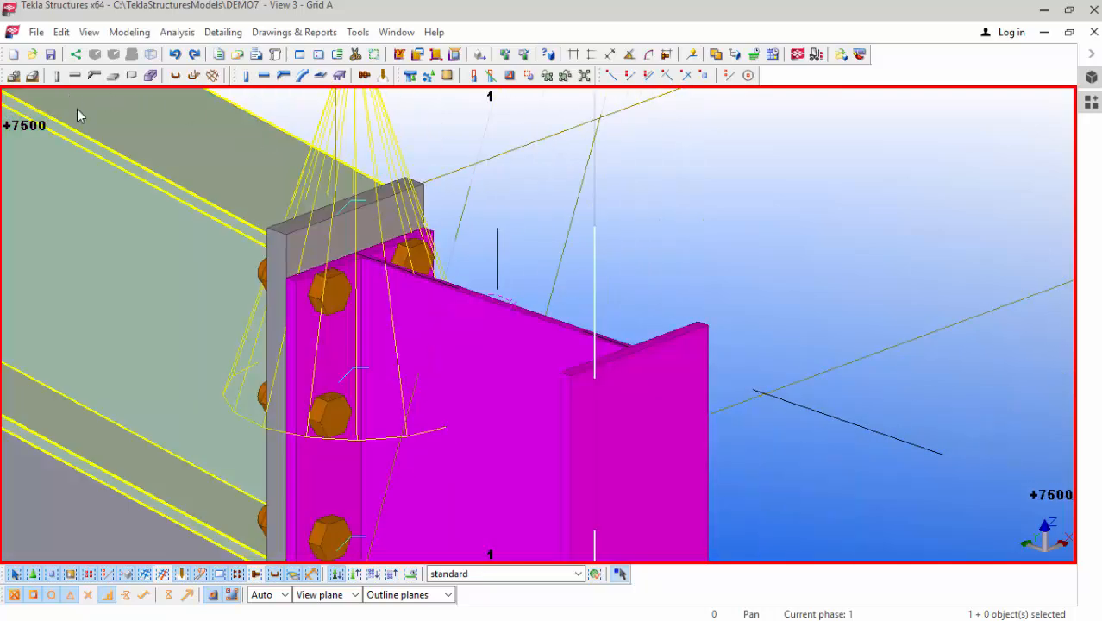
pyautogui.click(401, 167)
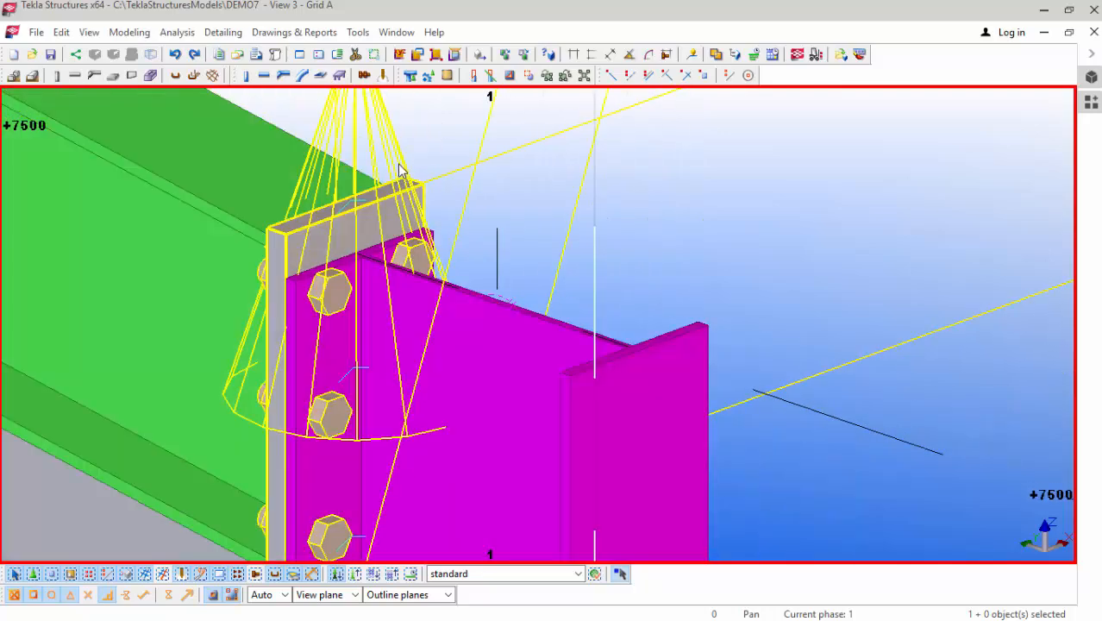
pyautogui.scroll(-5, 389, 301)
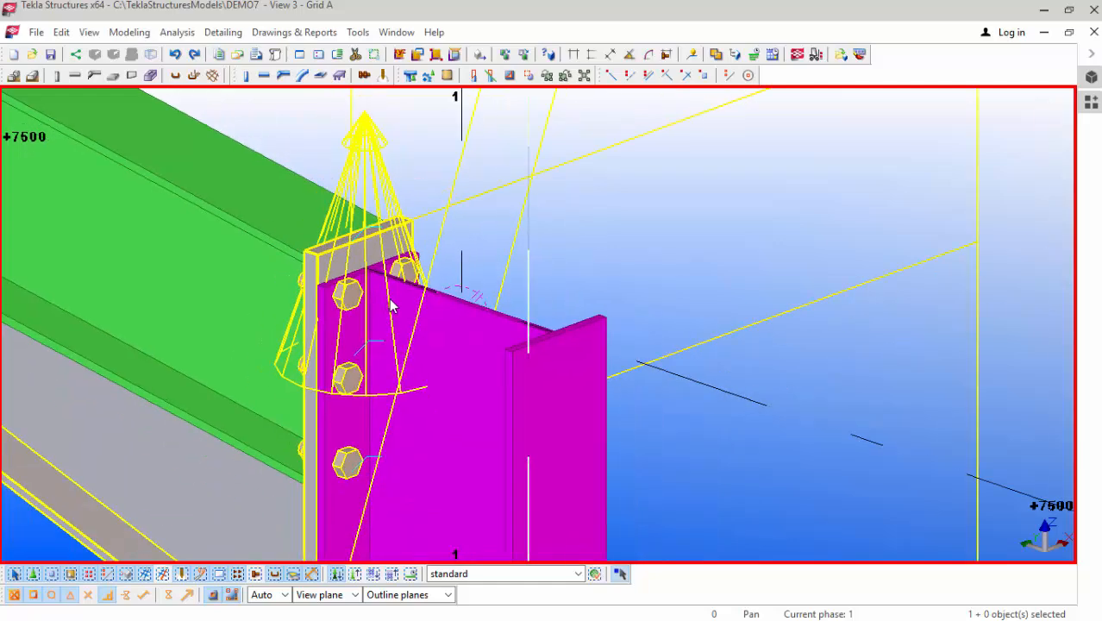
pyautogui.click(395, 467)
pyautogui.scroll(2, 394, 463)
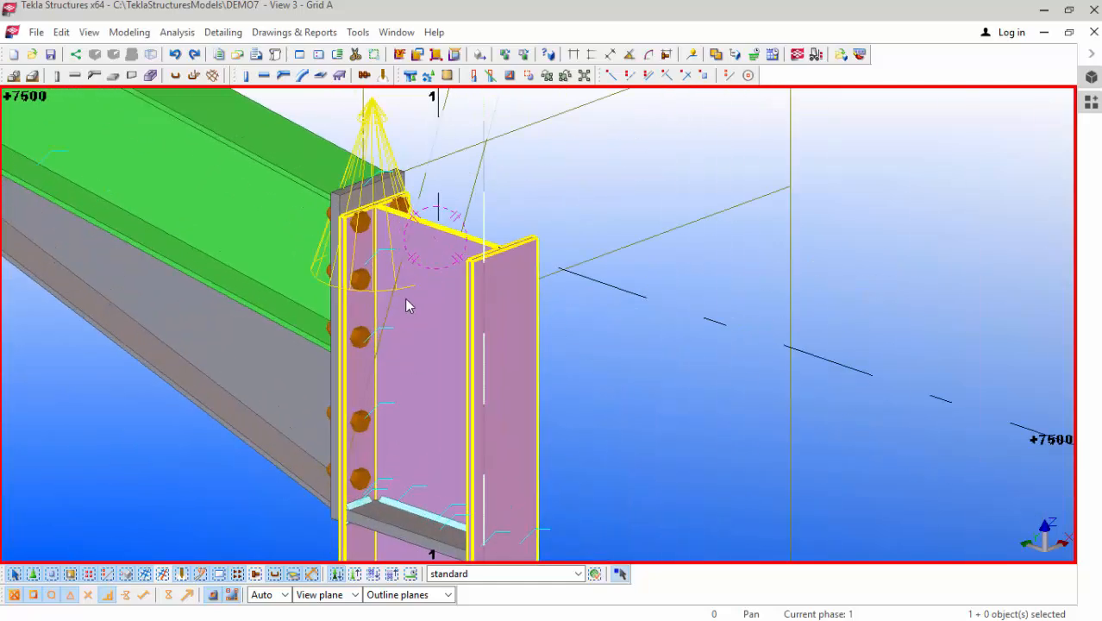
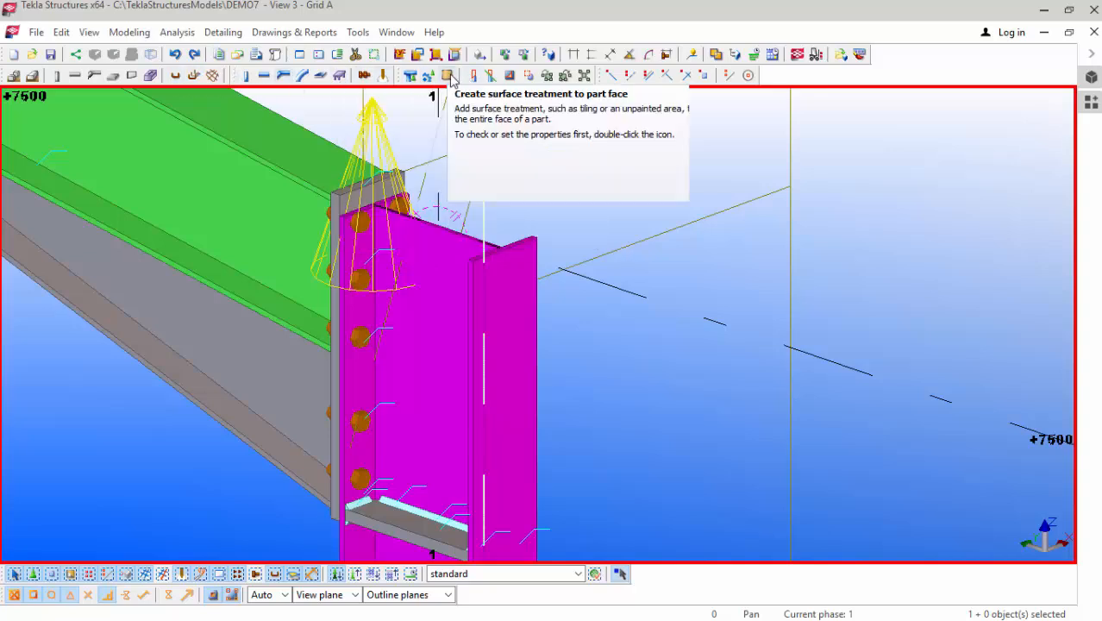
# Step: Create a contour plate at the column top, outlined by four corners between the web face, both flanges' inner faces and their outer edges
pyautogui.click(321, 75)
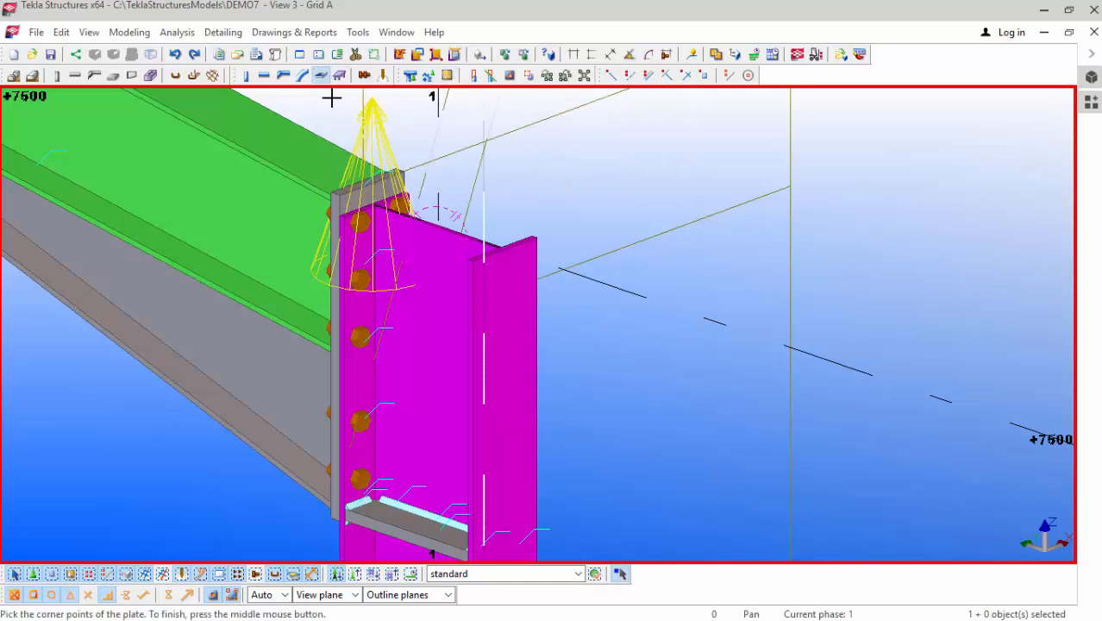
pyautogui.scroll(5, 349, 214)
pyautogui.scroll(4, 349, 214)
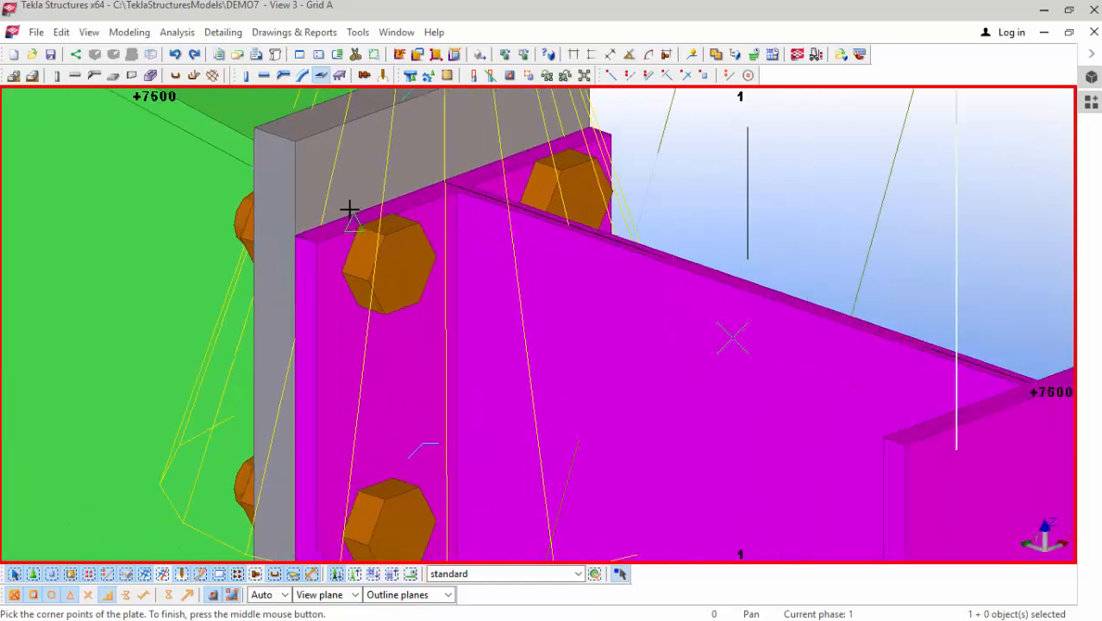
pyautogui.click(300, 259)
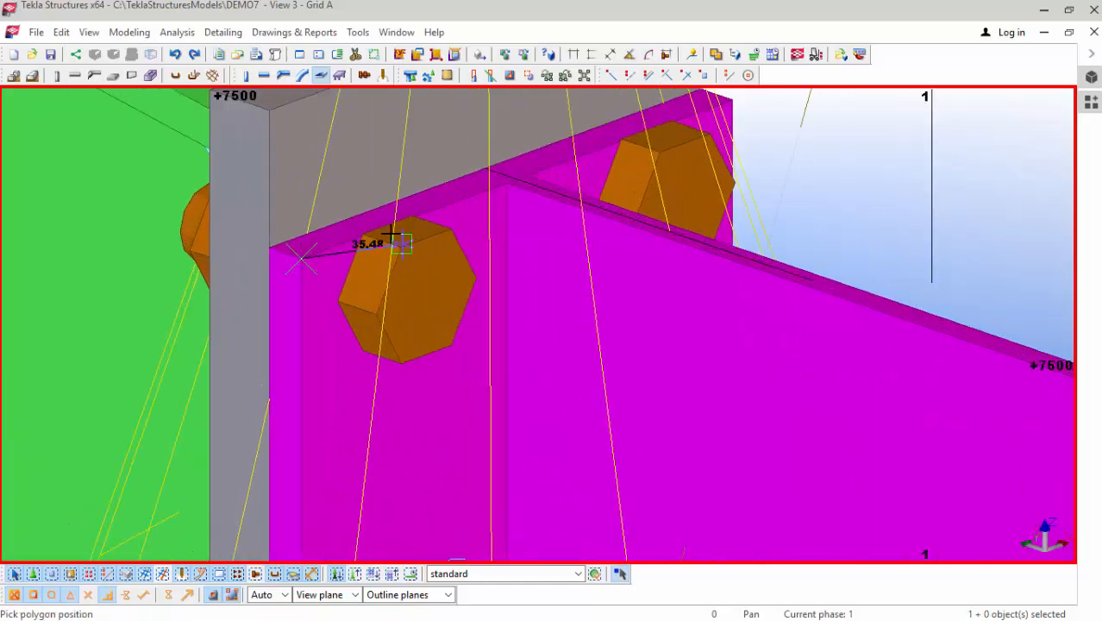
pyautogui.click(508, 183)
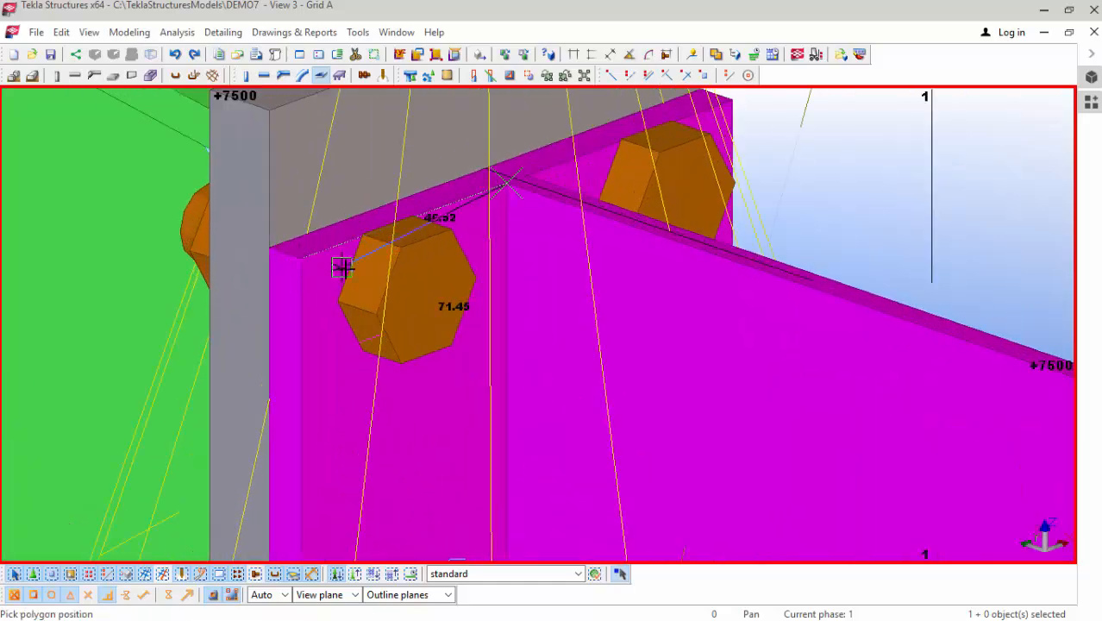
pyautogui.scroll(-5, 354, 231)
pyautogui.scroll(7, 681, 332)
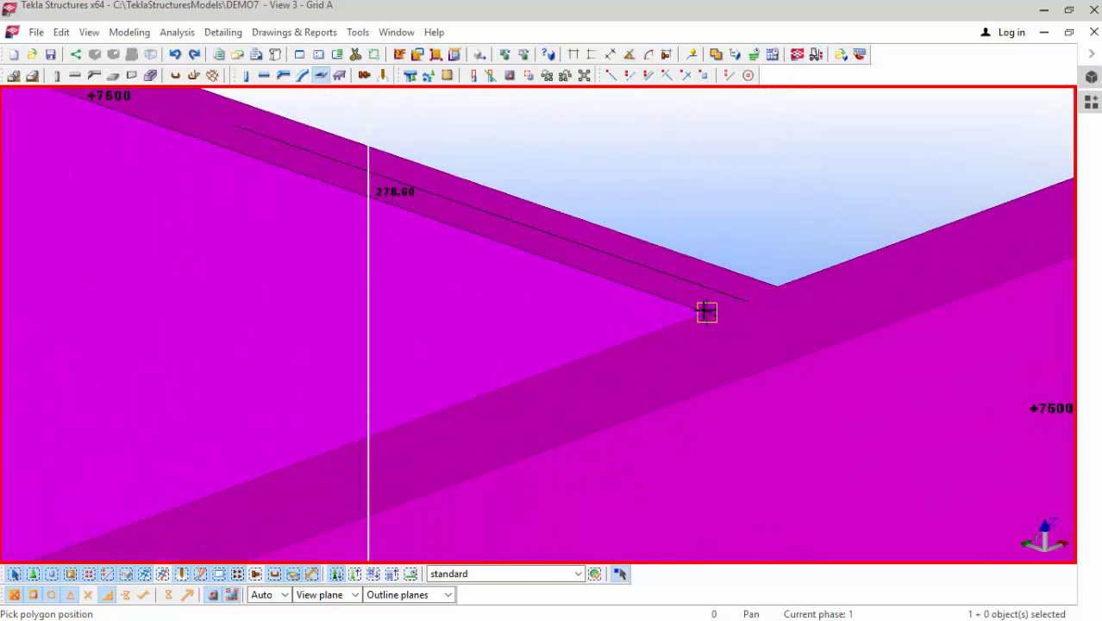
pyautogui.click(706, 315)
pyautogui.scroll(-5, 586, 263)
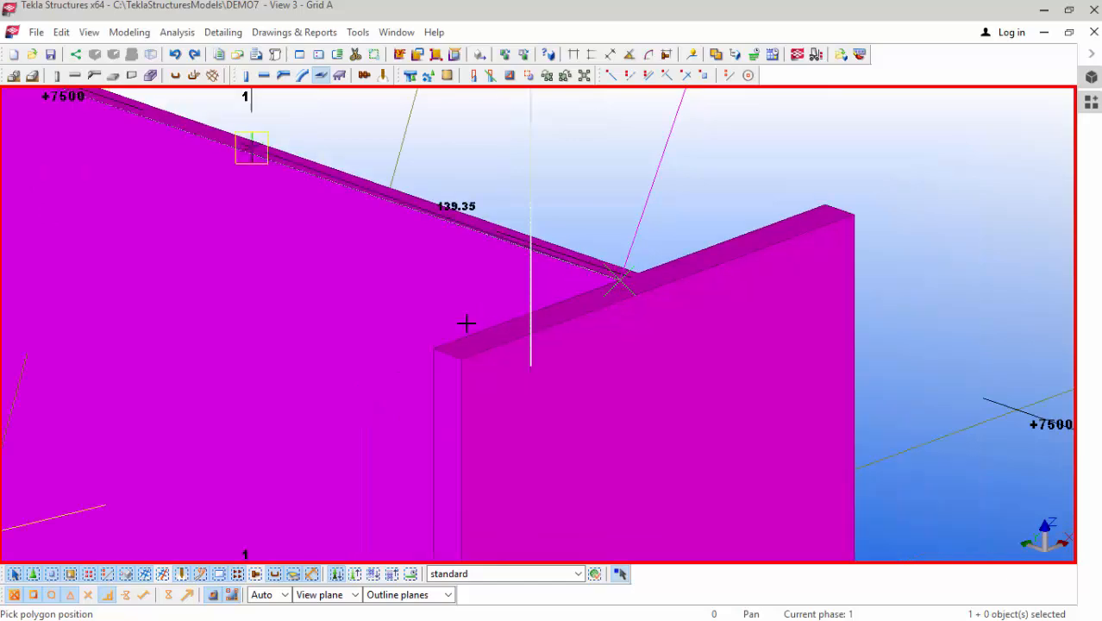
pyautogui.click(432, 347)
pyautogui.scroll(-5, 549, 398)
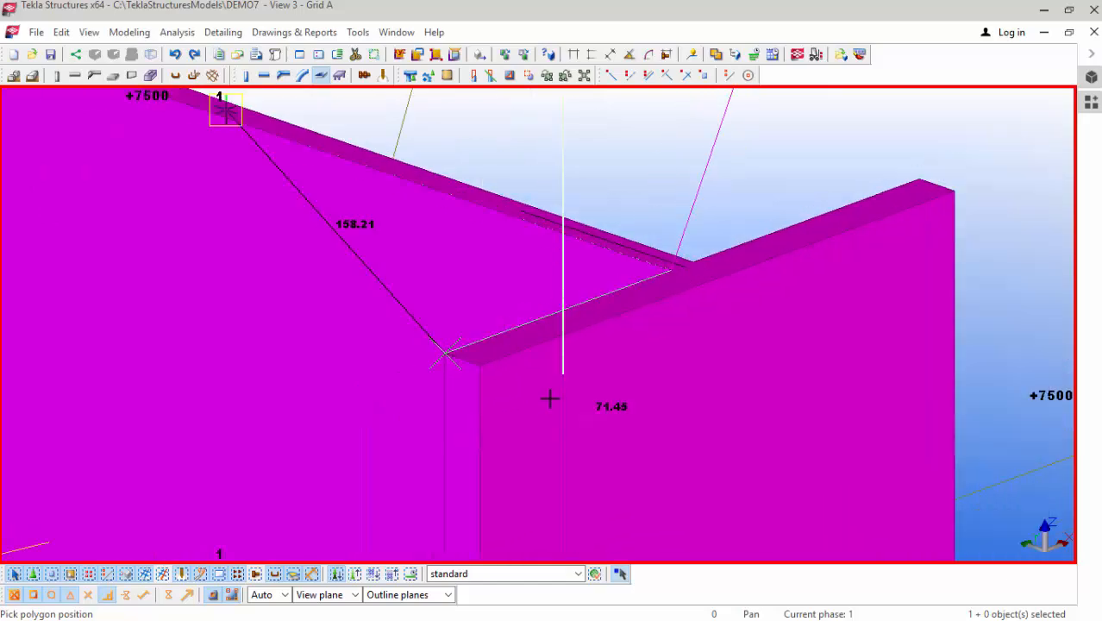
pyautogui.scroll(2, 156, 233)
pyautogui.scroll(4, 156, 233)
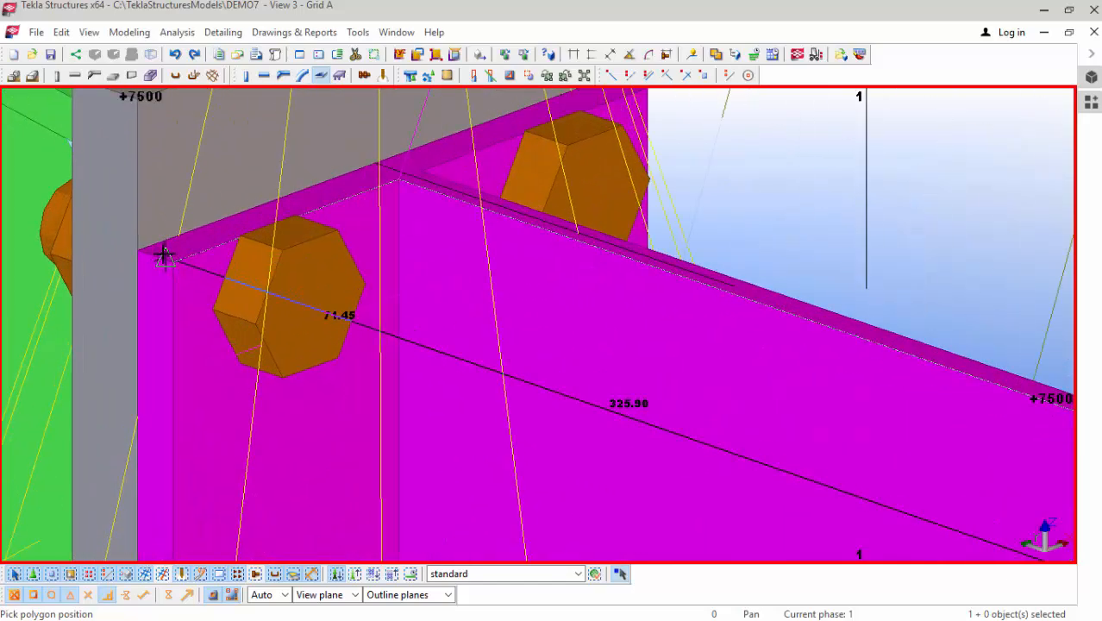
pyautogui.click(181, 271)
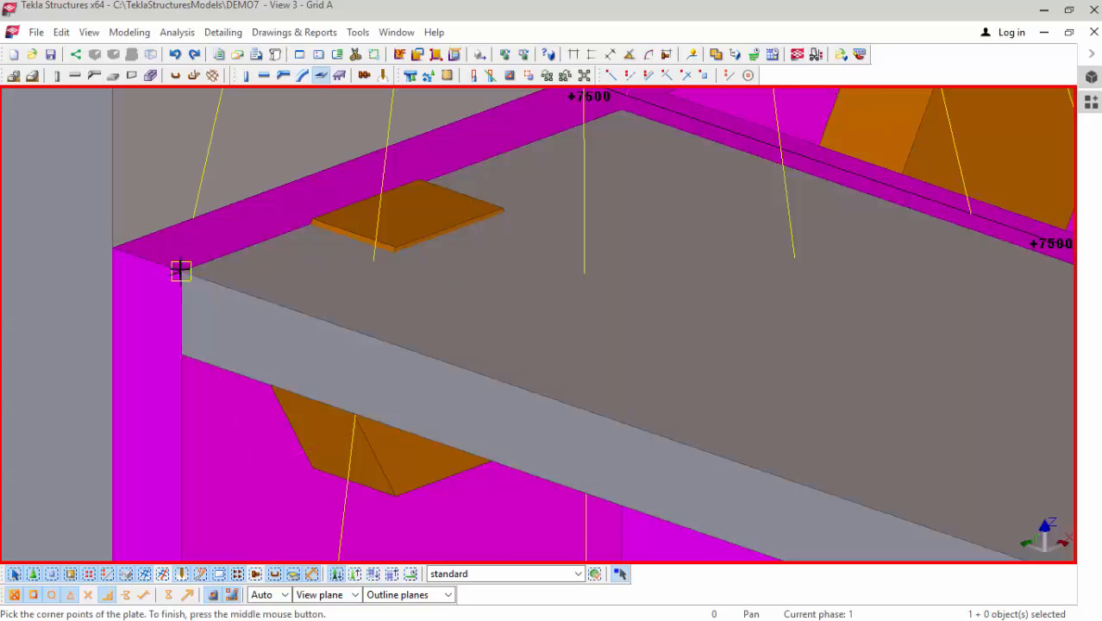
pyautogui.scroll(-4, 196, 296)
pyautogui.scroll(-2, 327, 298)
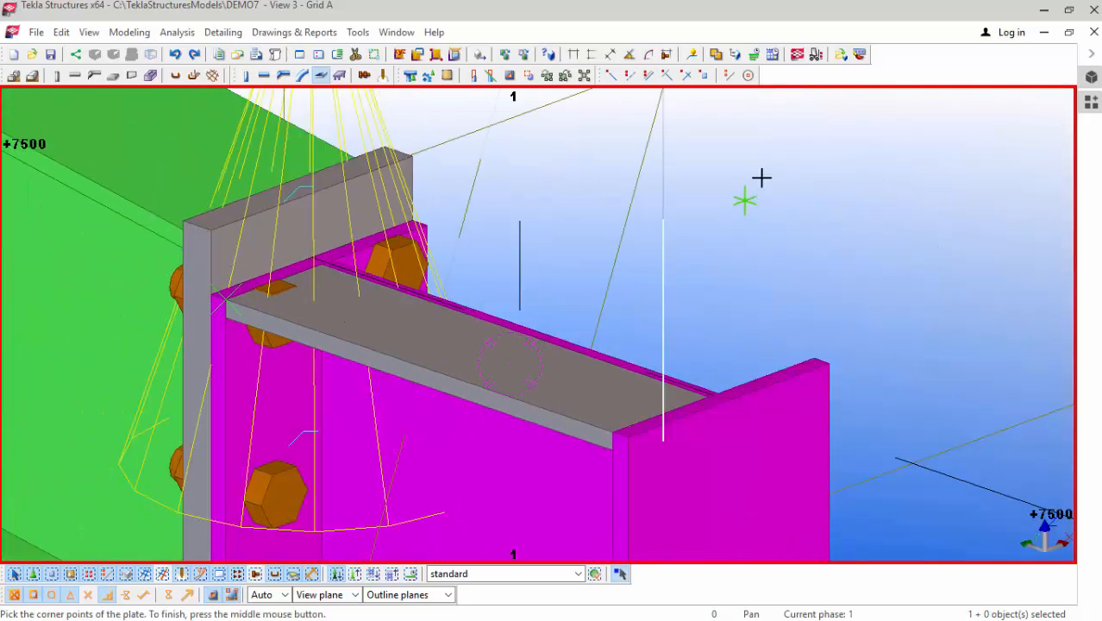
pyautogui.rightClick(763, 177)
pyautogui.click(776, 183)
# Step: Set the profile of the new column top plate to PLT20, apply it and close the plate properties
pyautogui.scroll(2, 496, 449)
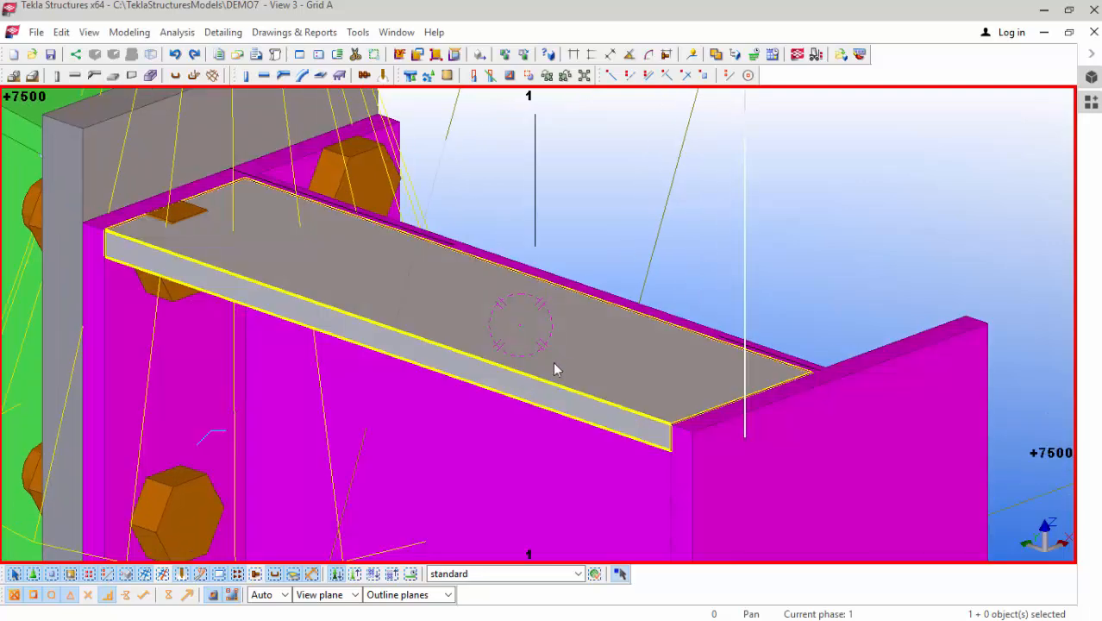
pyautogui.doubleClick(570, 363)
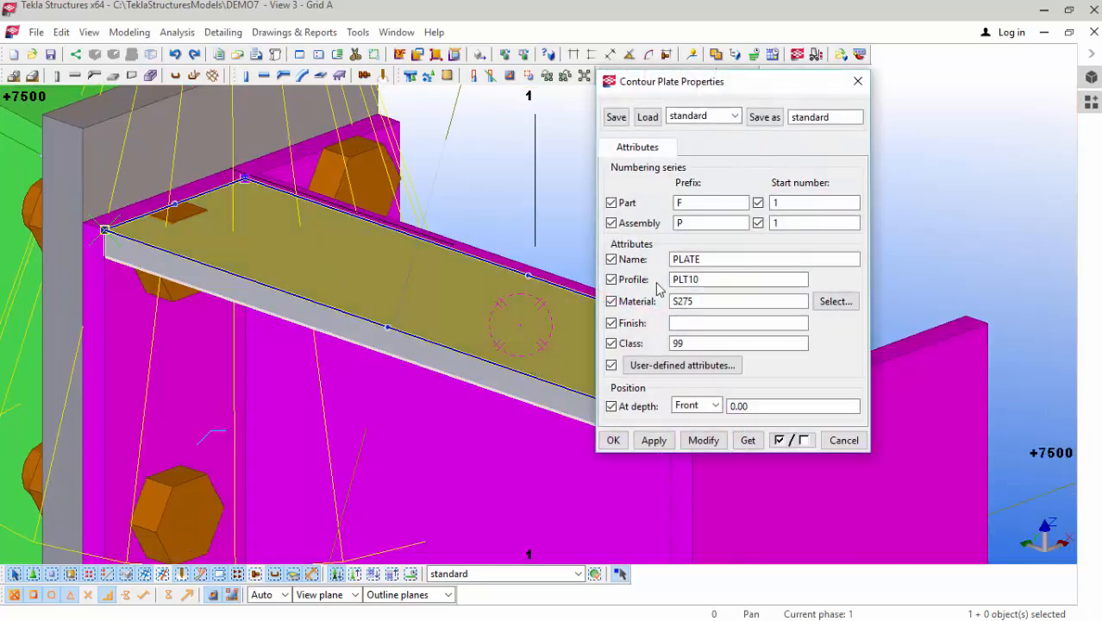
pyautogui.click(711, 282)
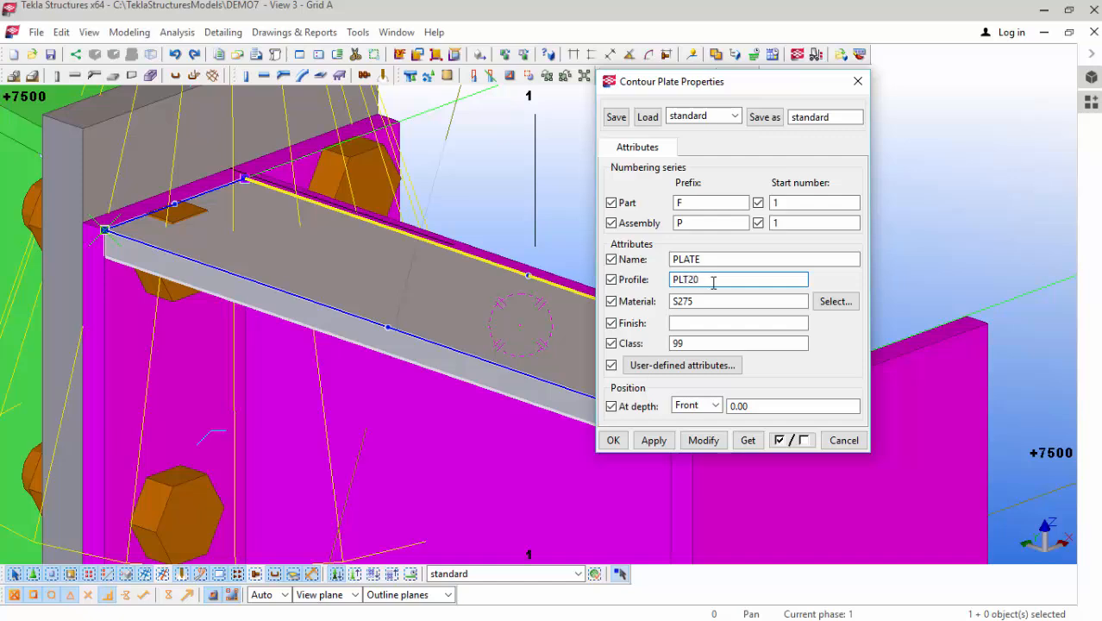
pyautogui.click(706, 441)
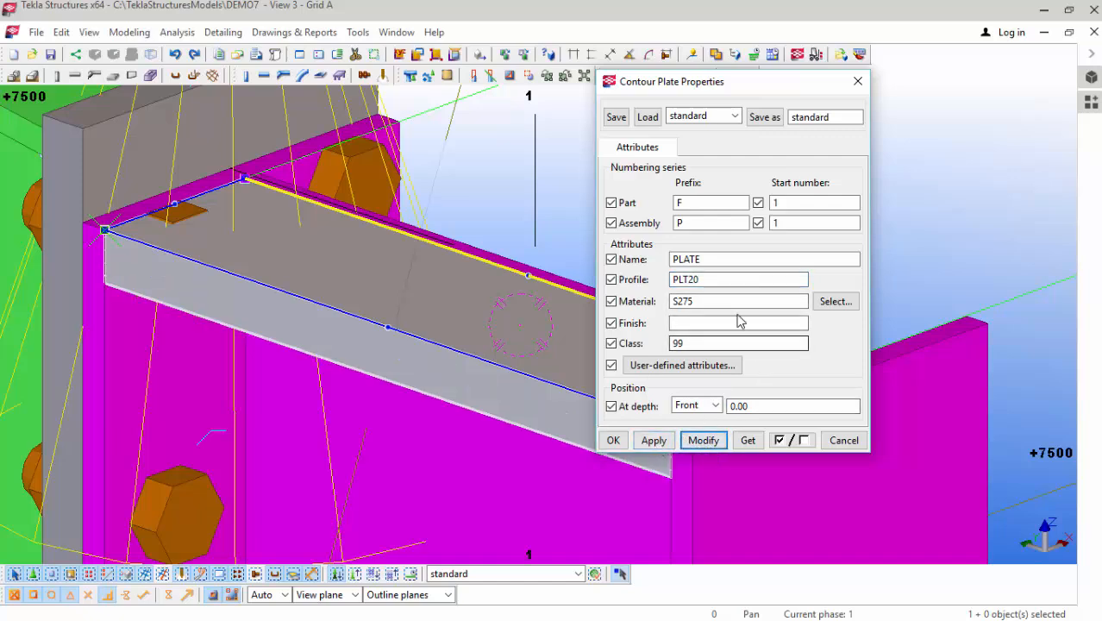
pyautogui.click(653, 441)
pyautogui.click(614, 441)
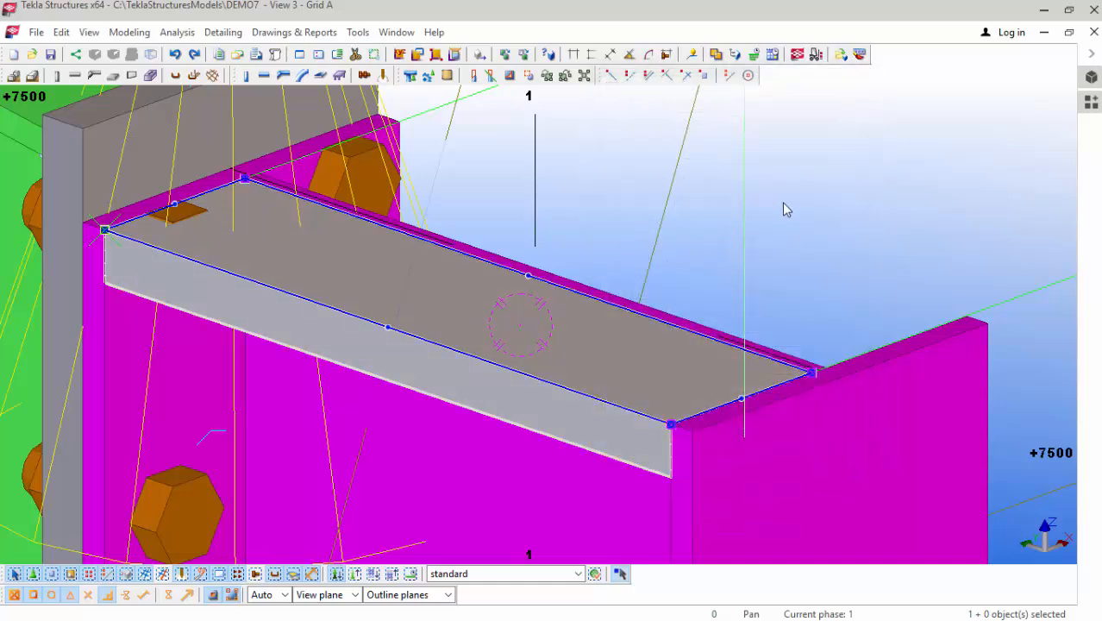
pyautogui.click(784, 208)
# Step: Mirror-copy the PLT20 plate to the other side of the column web, using a mirror line along the web's centreline
pyautogui.click(598, 385)
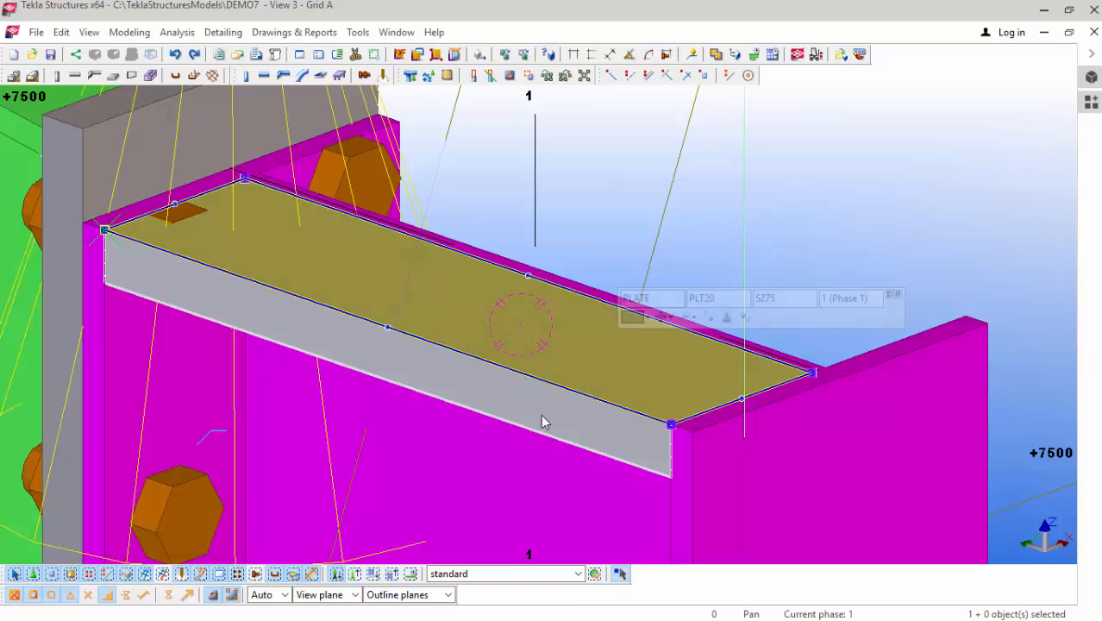
pyautogui.rightClick(864, 171)
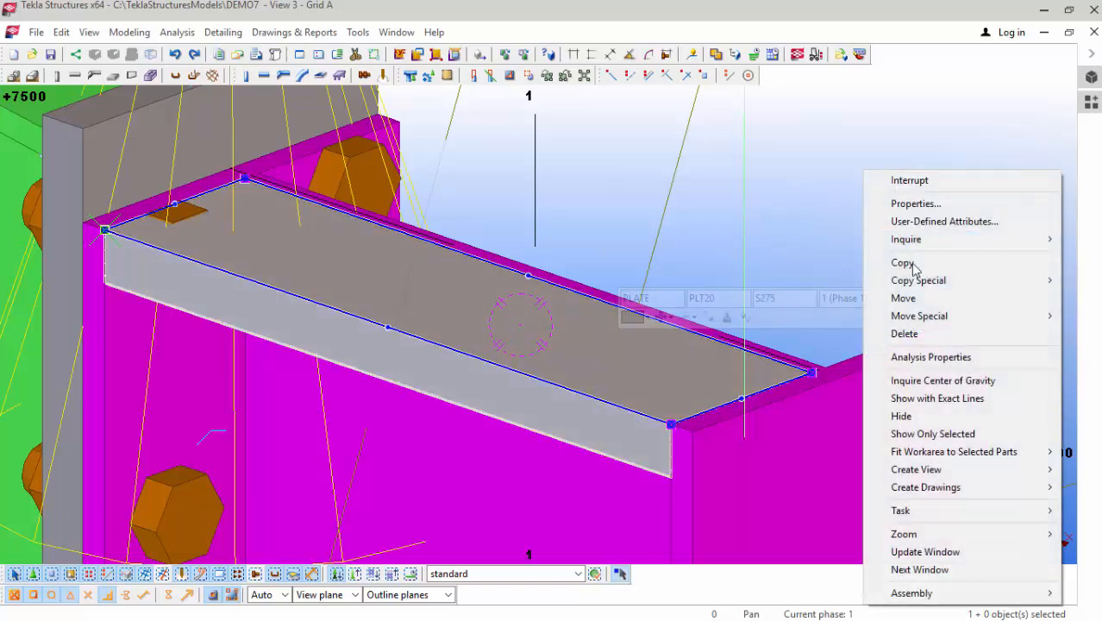
pyautogui.moveTo(921, 288)
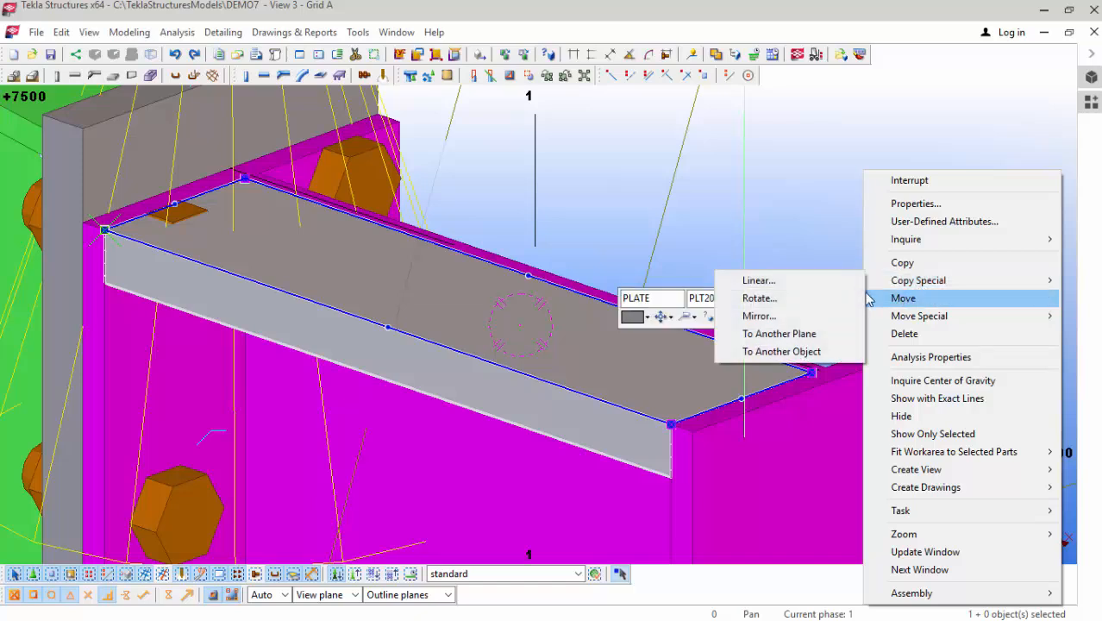
pyautogui.press('Up')
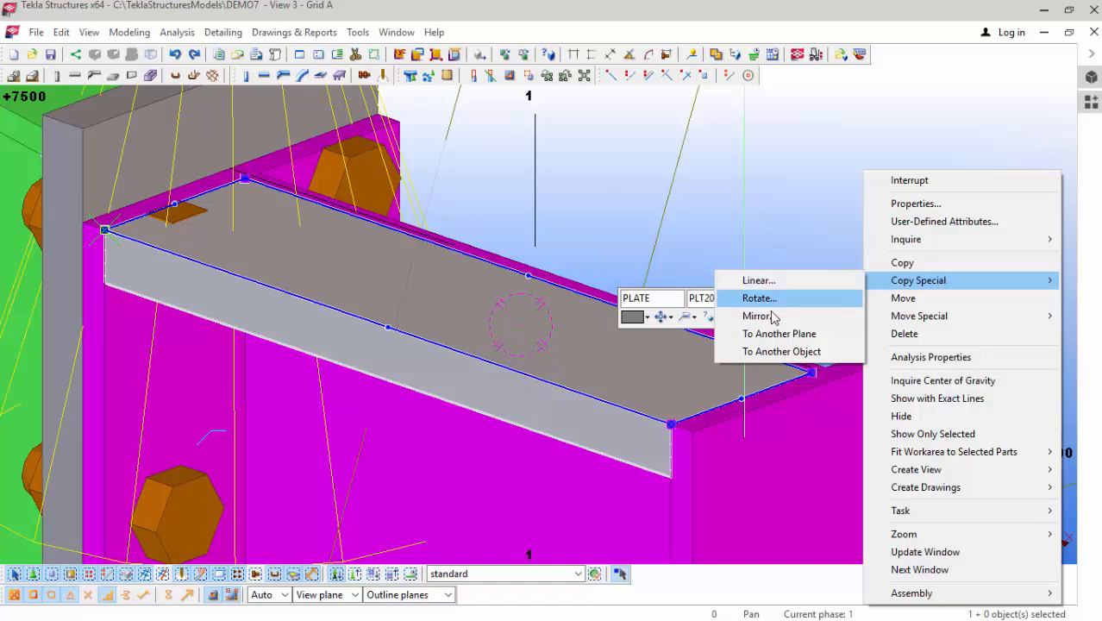
pyautogui.click(770, 316)
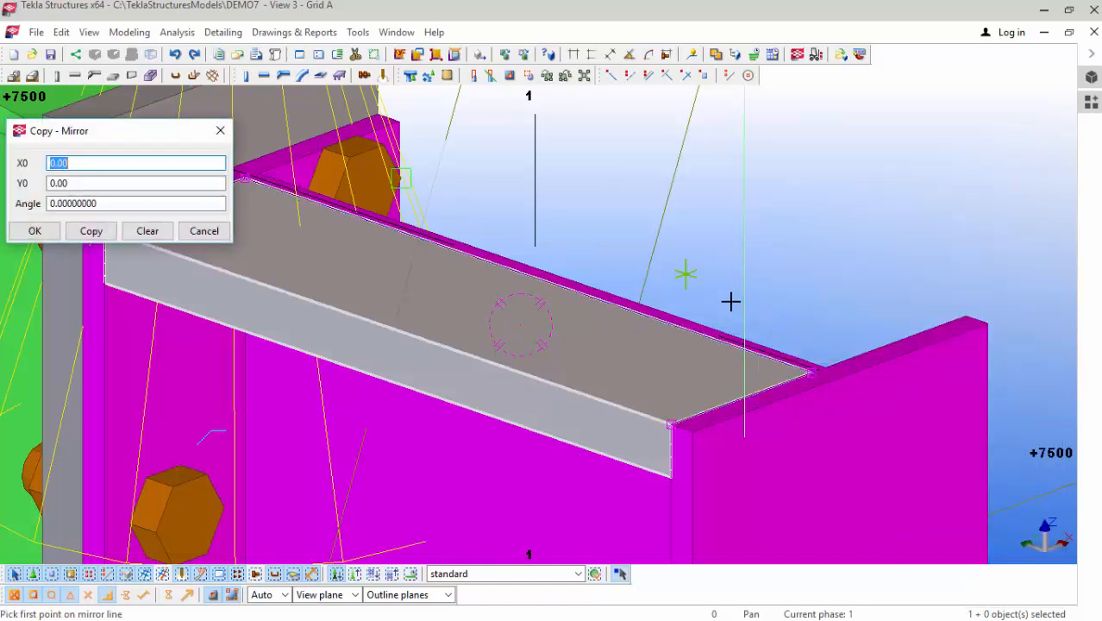
pyautogui.scroll(4, 803, 355)
pyautogui.scroll(1, 803, 355)
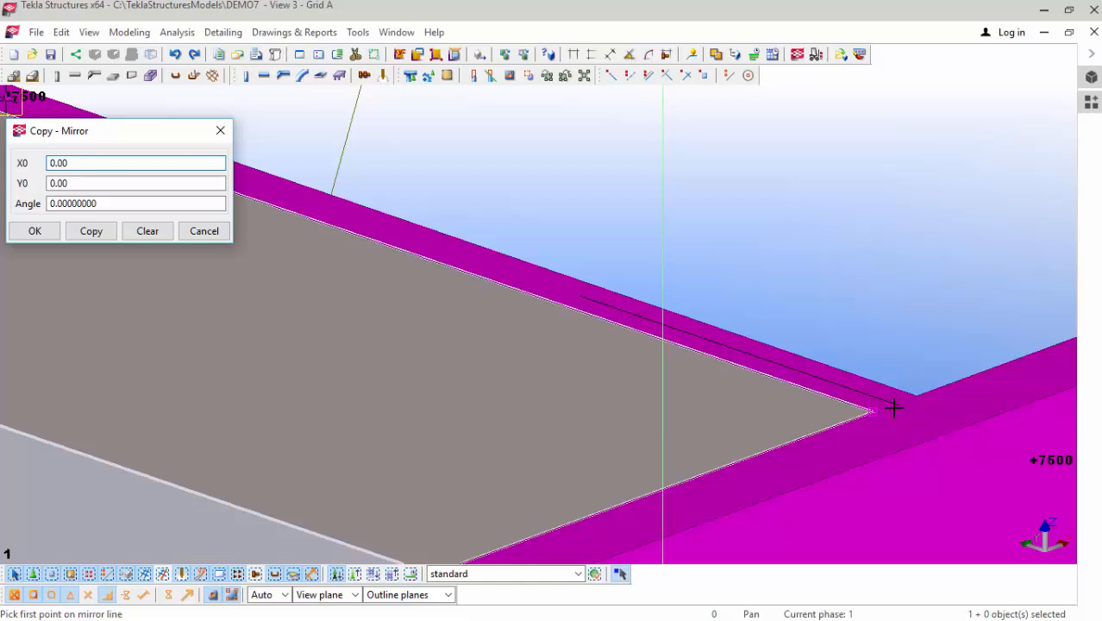
pyautogui.click(898, 405)
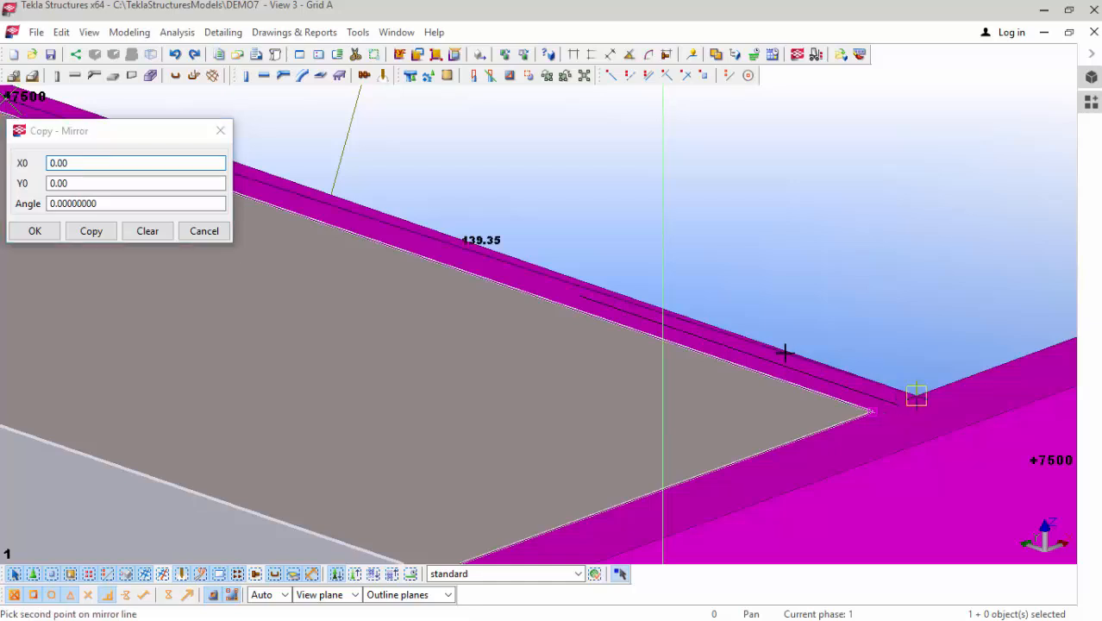
pyautogui.scroll(-5, 775, 306)
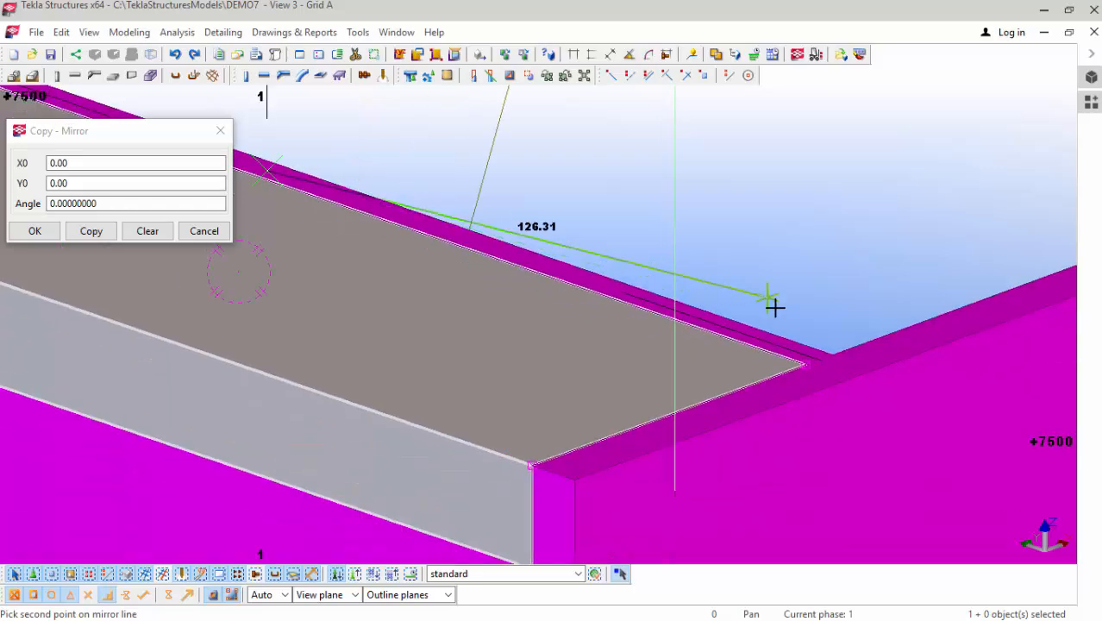
pyautogui.scroll(4, 584, 226)
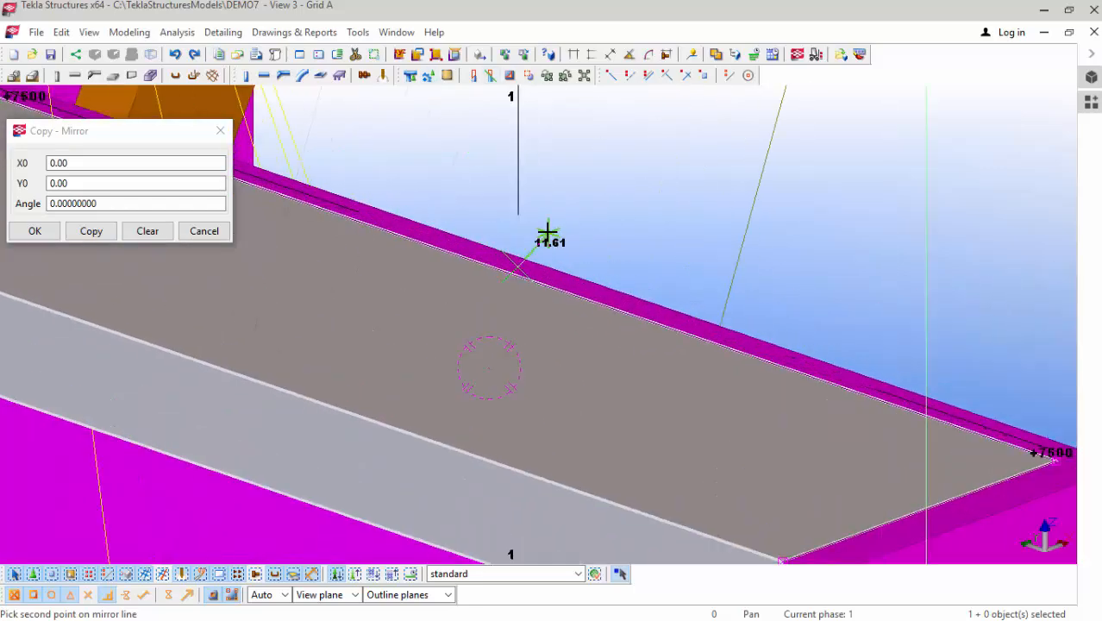
pyautogui.scroll(-5, 766, 345)
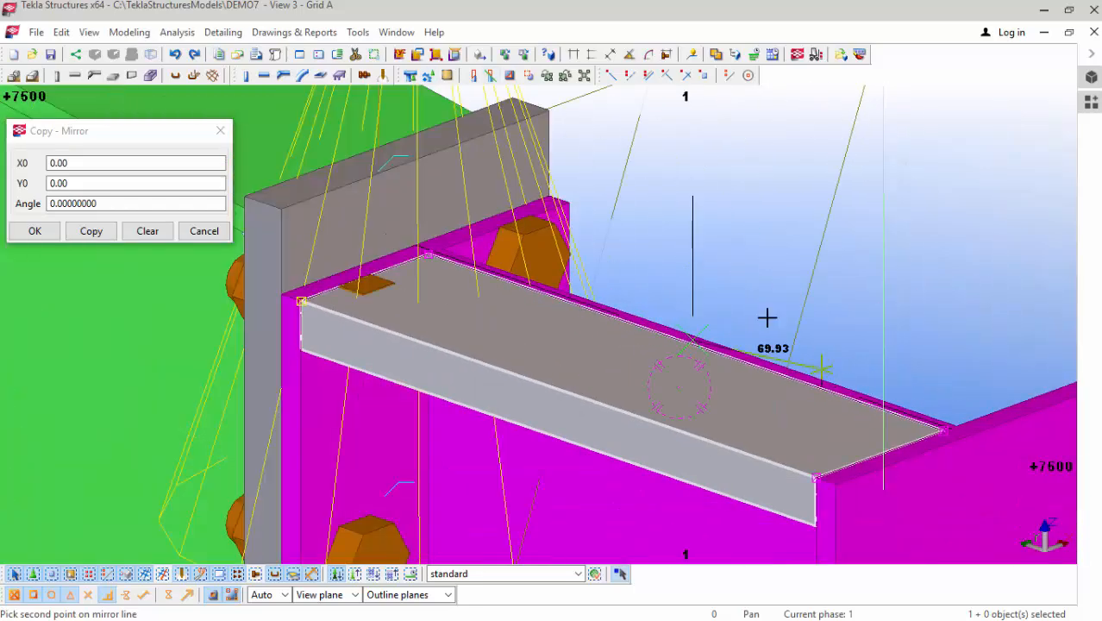
pyautogui.scroll(5, 418, 239)
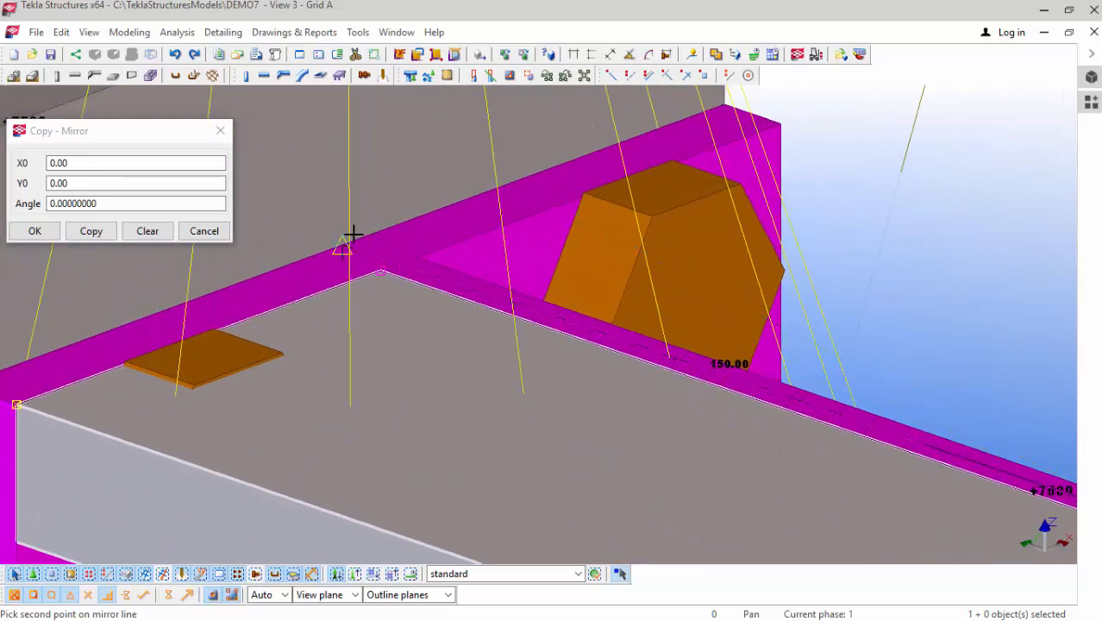
pyautogui.click(342, 247)
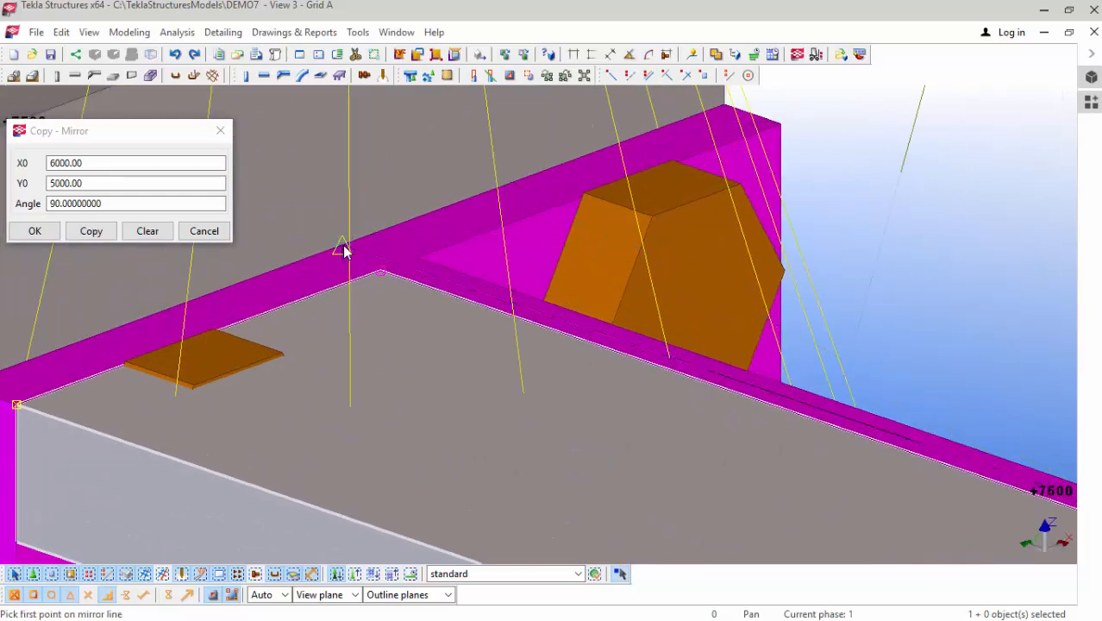
pyautogui.click(91, 231)
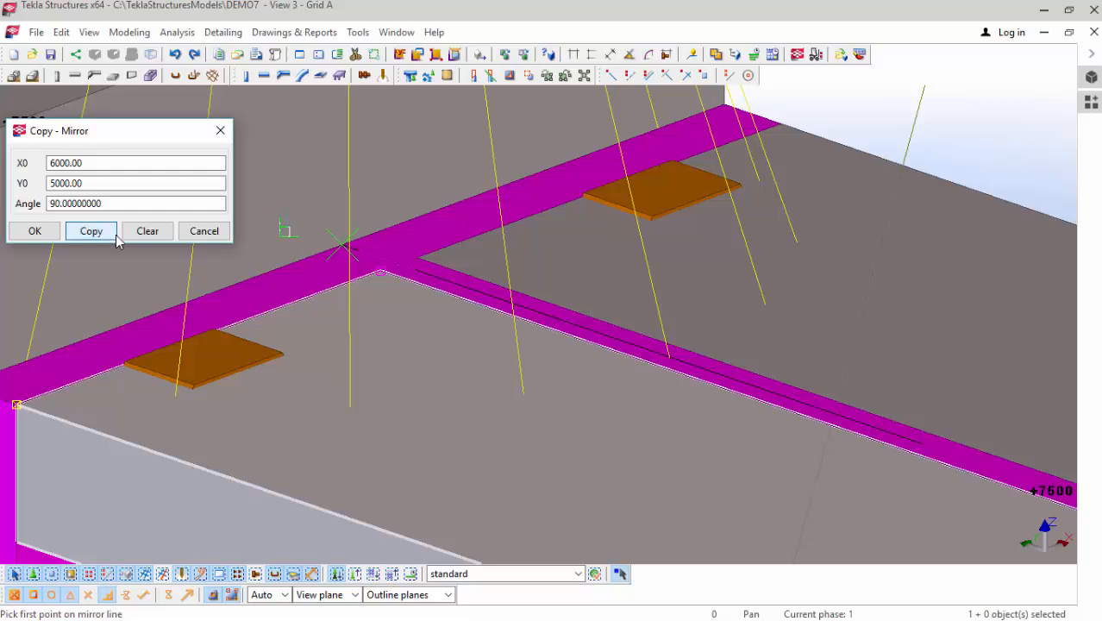
pyautogui.click(35, 231)
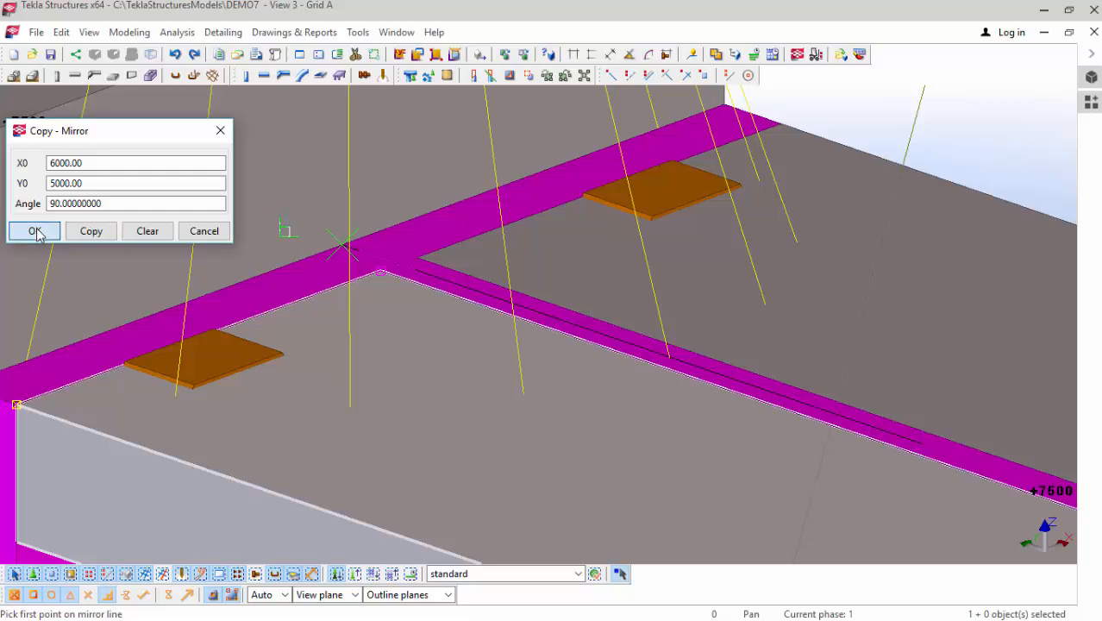
pyautogui.scroll(4, 414, 173)
pyautogui.scroll(-2, 438, 200)
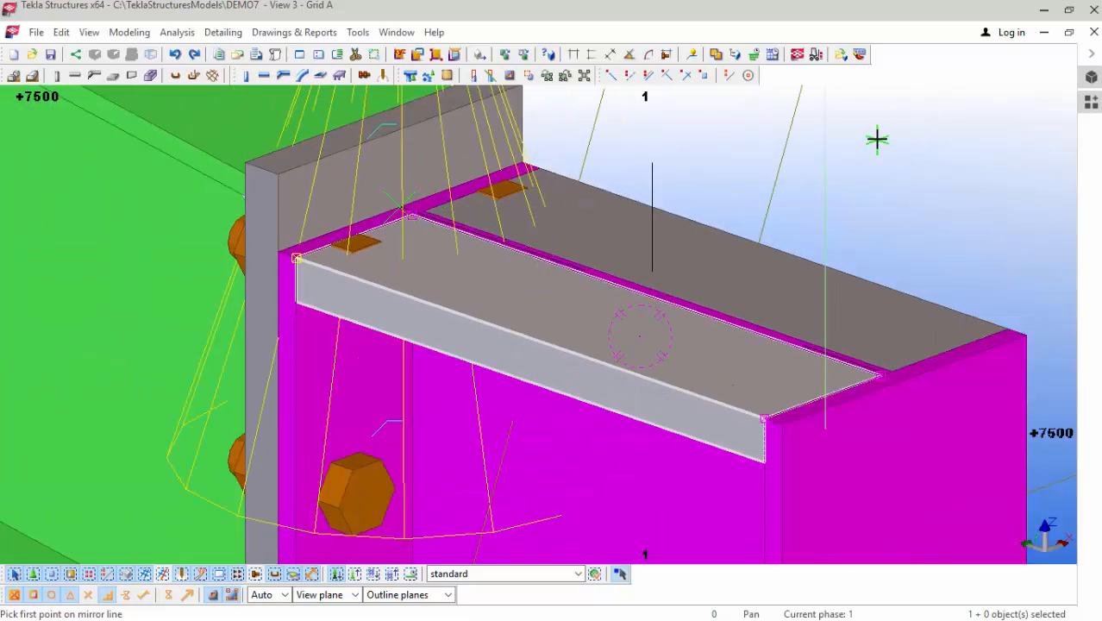
pyautogui.rightClick(878, 142)
pyautogui.click(905, 148)
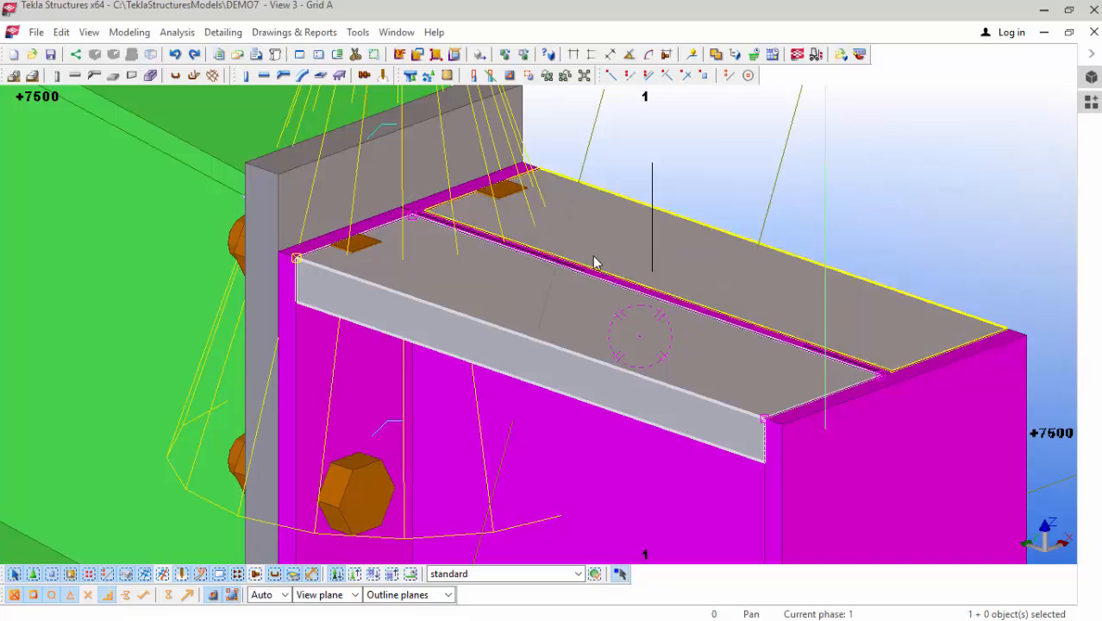
# Step: Select both PLT20 plates at the column top, one on each side of the web
pyautogui.scroll(1, 593, 262)
pyautogui.scroll(1, 278, 242)
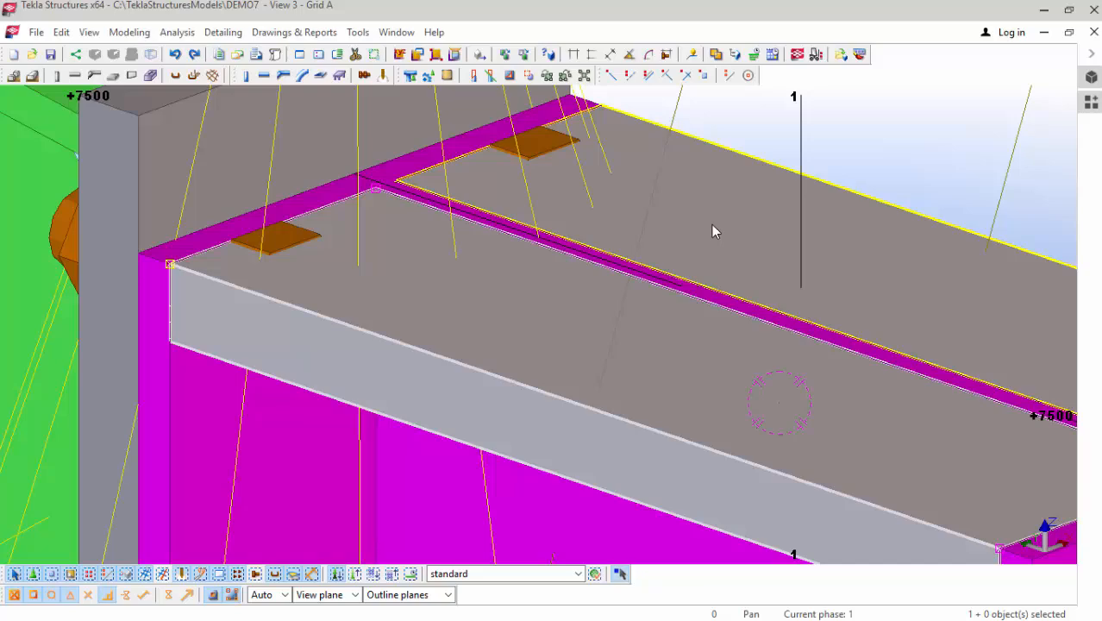
pyautogui.click(712, 226)
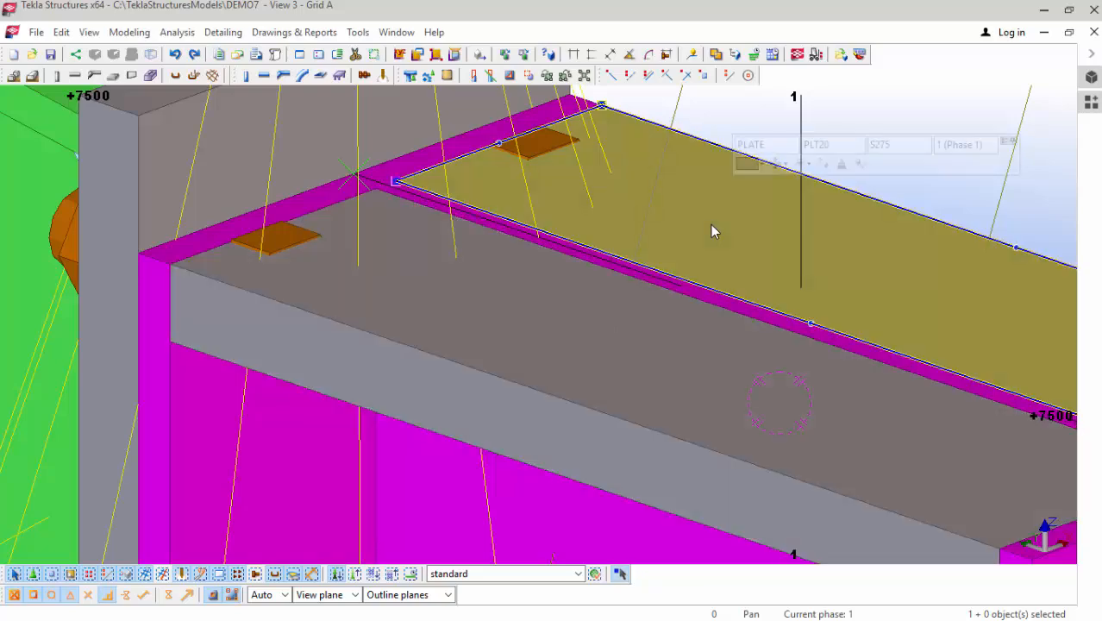
pyautogui.keyDown('shift'); pyautogui.click(653, 380); pyautogui.keyUp('shift')
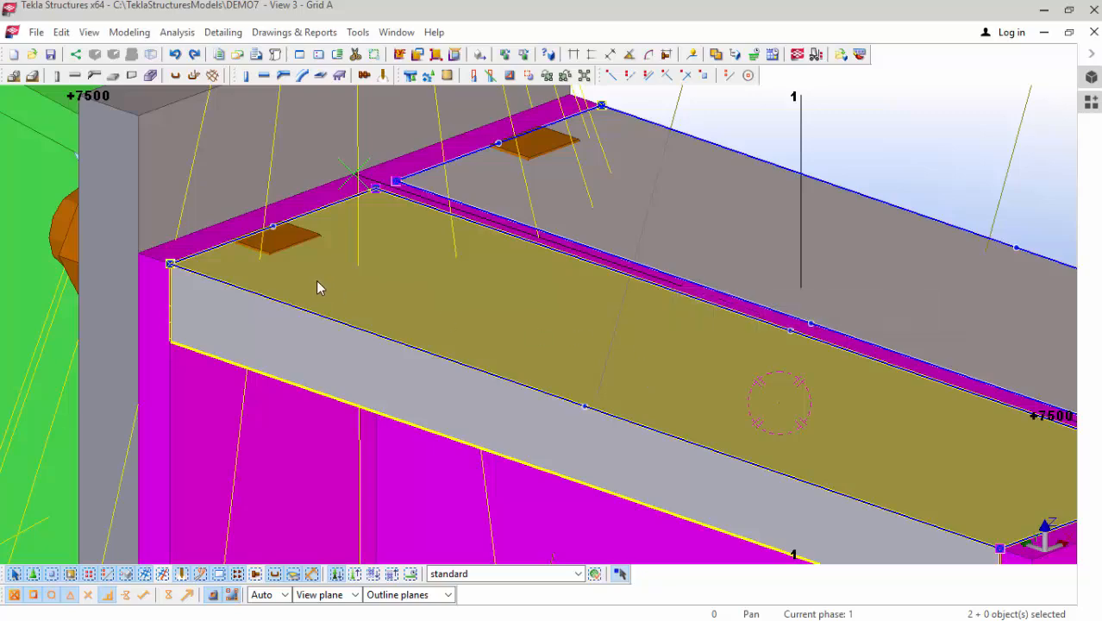
pyautogui.scroll(-5, 315, 280)
pyautogui.scroll(5, 505, 388)
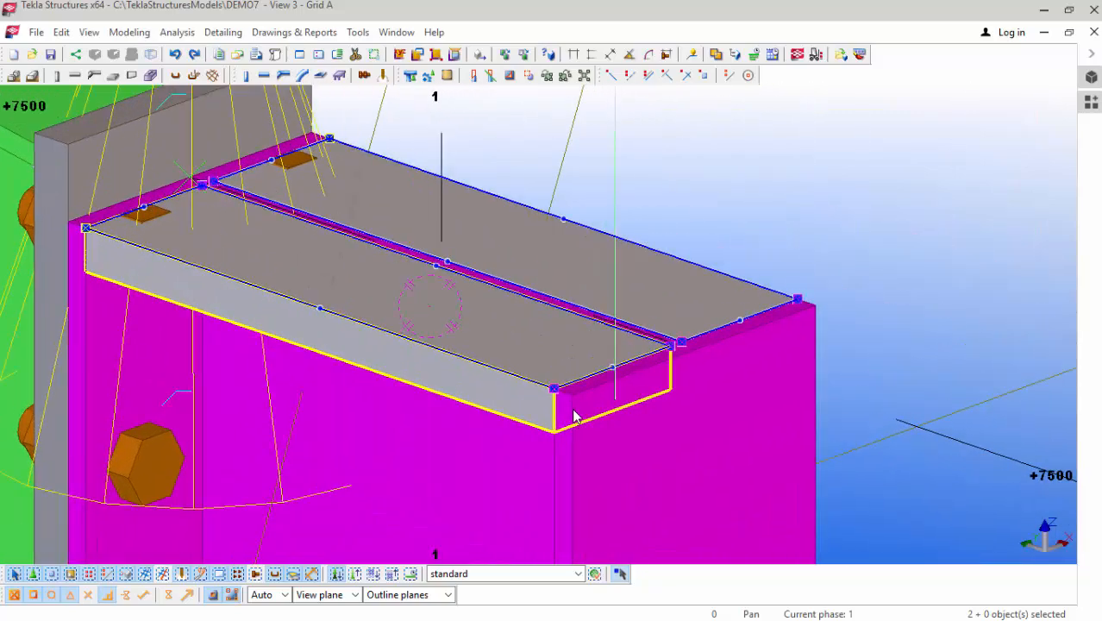
pyautogui.click(411, 75)
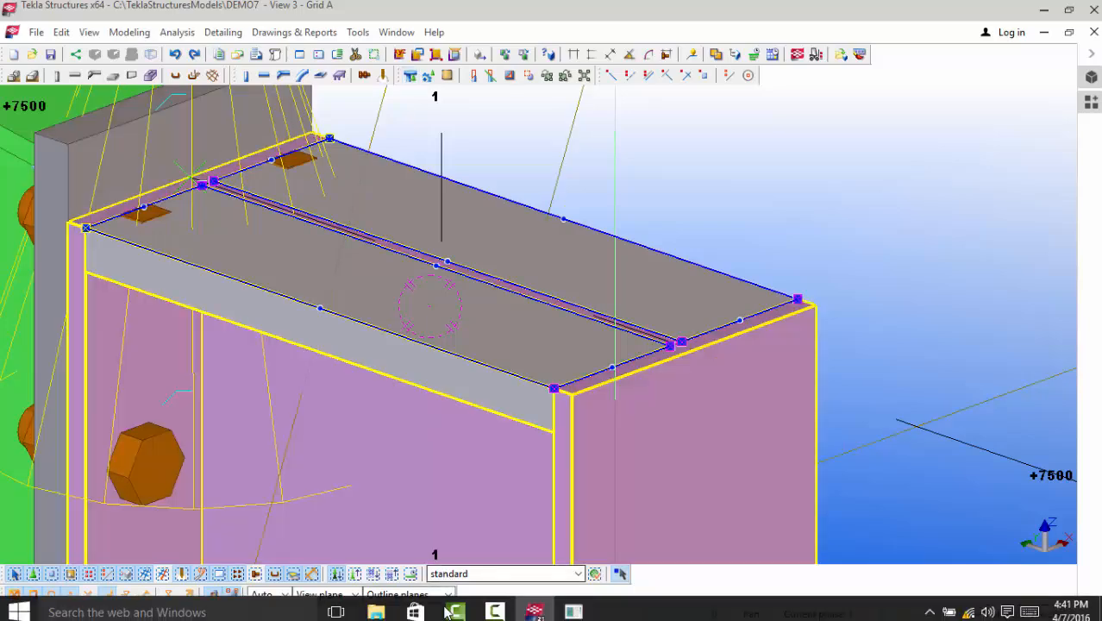
pyautogui.press('super')
pyautogui.click(499, 609)
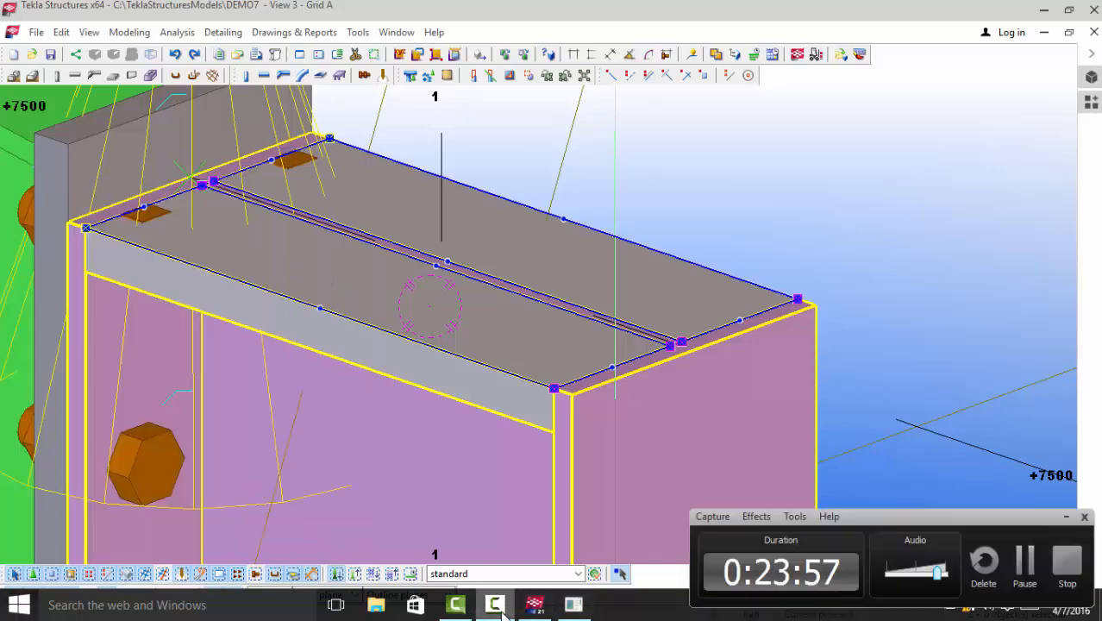
pyautogui.click(1025, 578)
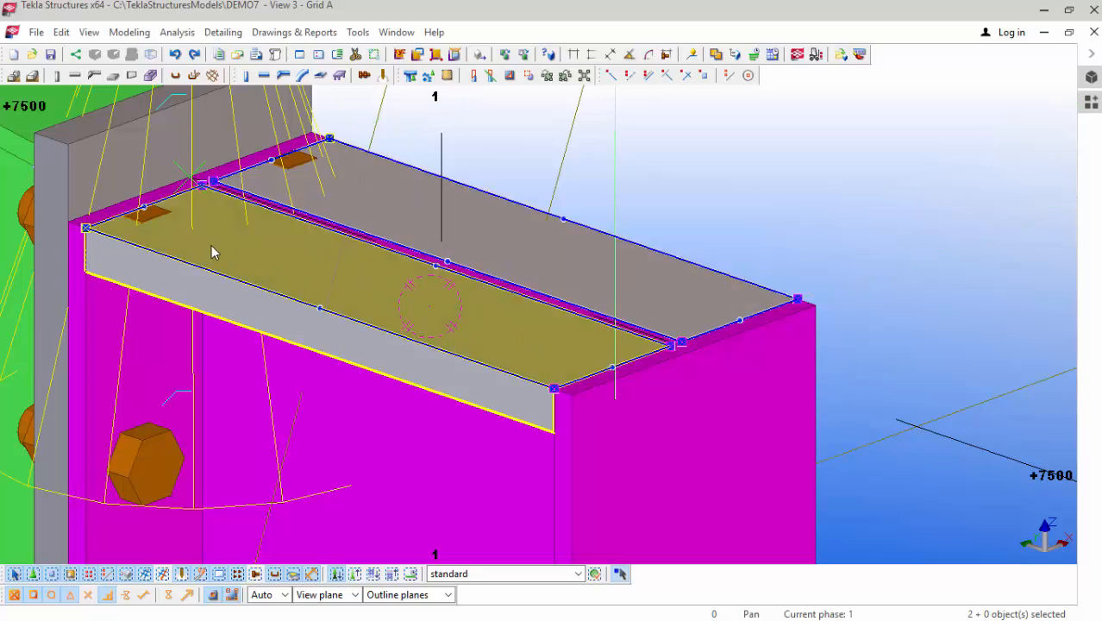
pyautogui.scroll(1, 163, 257)
pyautogui.scroll(-3, 386, 269)
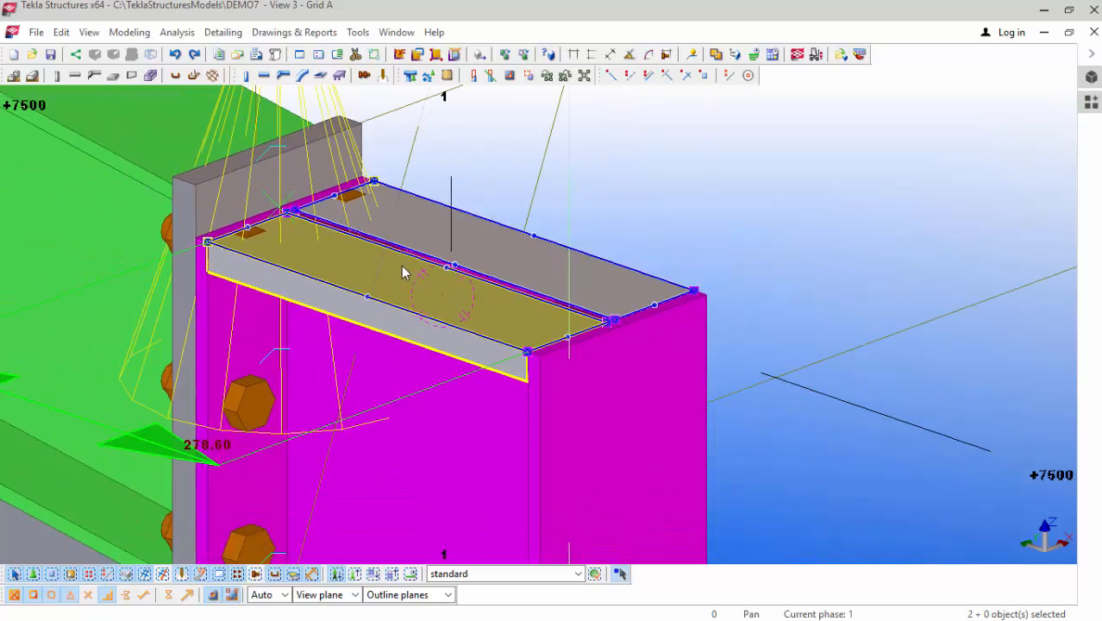
pyautogui.scroll(-3, 402, 273)
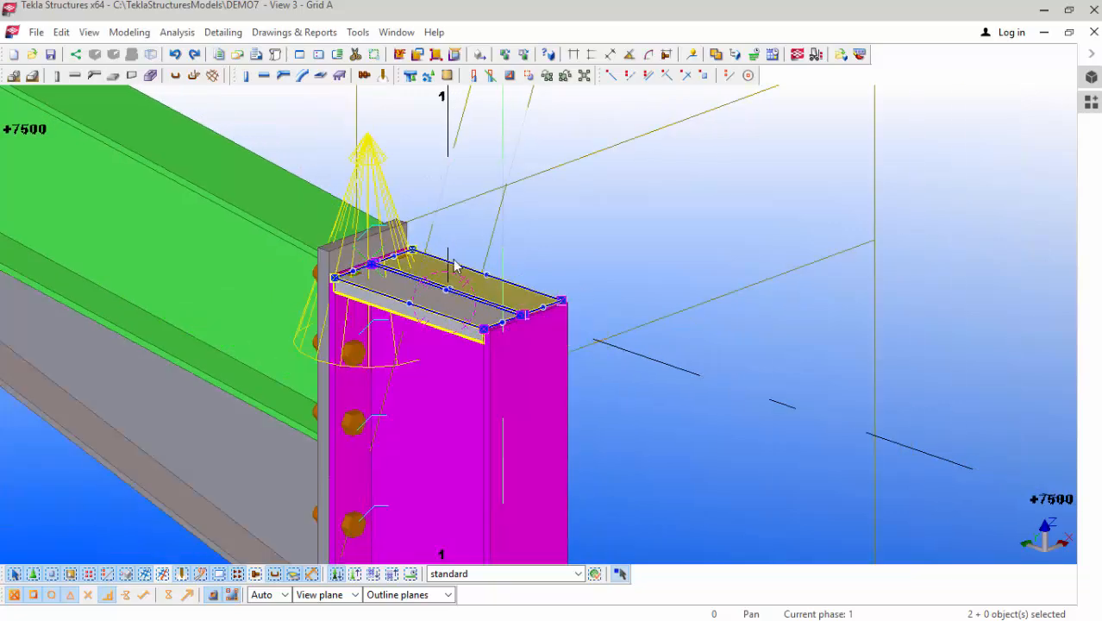
pyautogui.scroll(5, 433, 354)
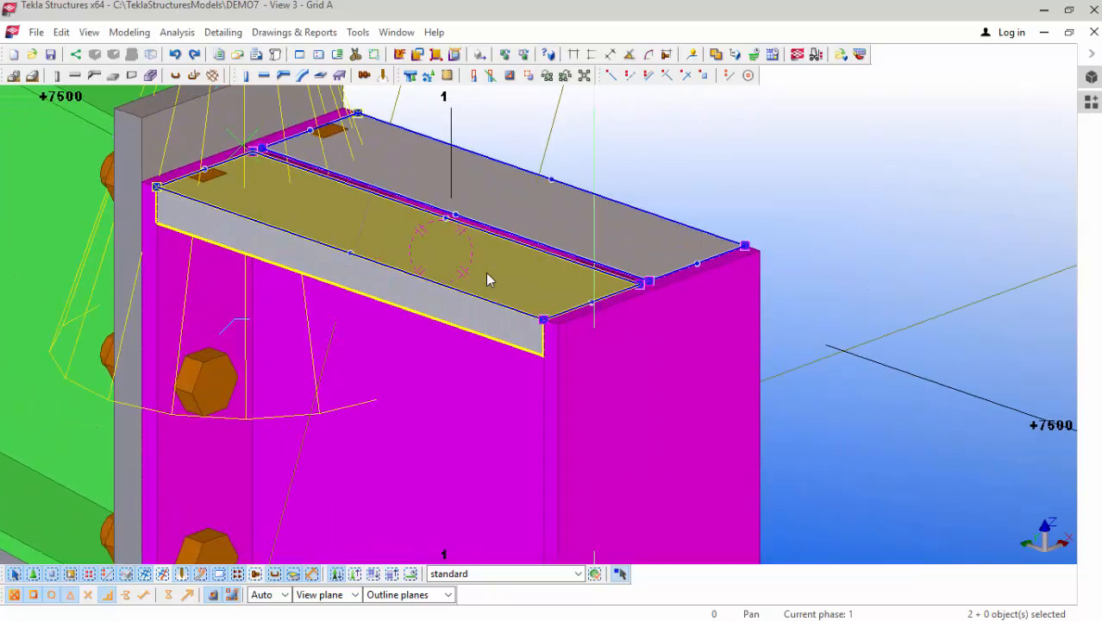
# Step: Move both PLT20 plates down the column with a linear move of dZ -255, and clear the selection
pyautogui.click(649, 233)
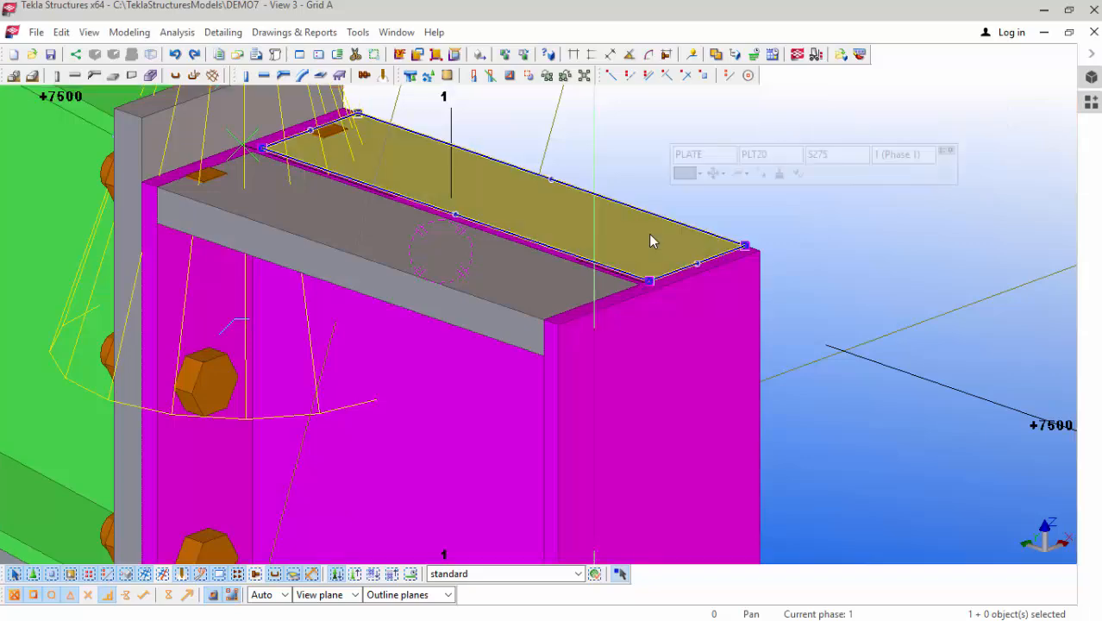
pyautogui.keyDown('ctrl'); pyautogui.click(488, 293); pyautogui.keyUp('ctrl')
pyautogui.rightClick(849, 150)
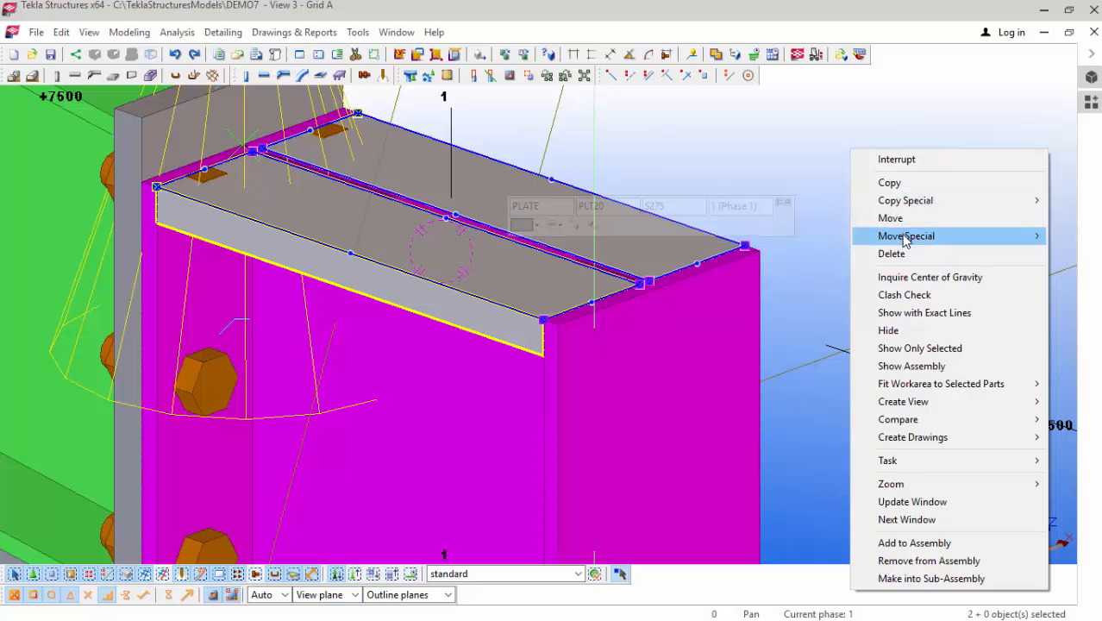
pyautogui.moveTo(880, 237)
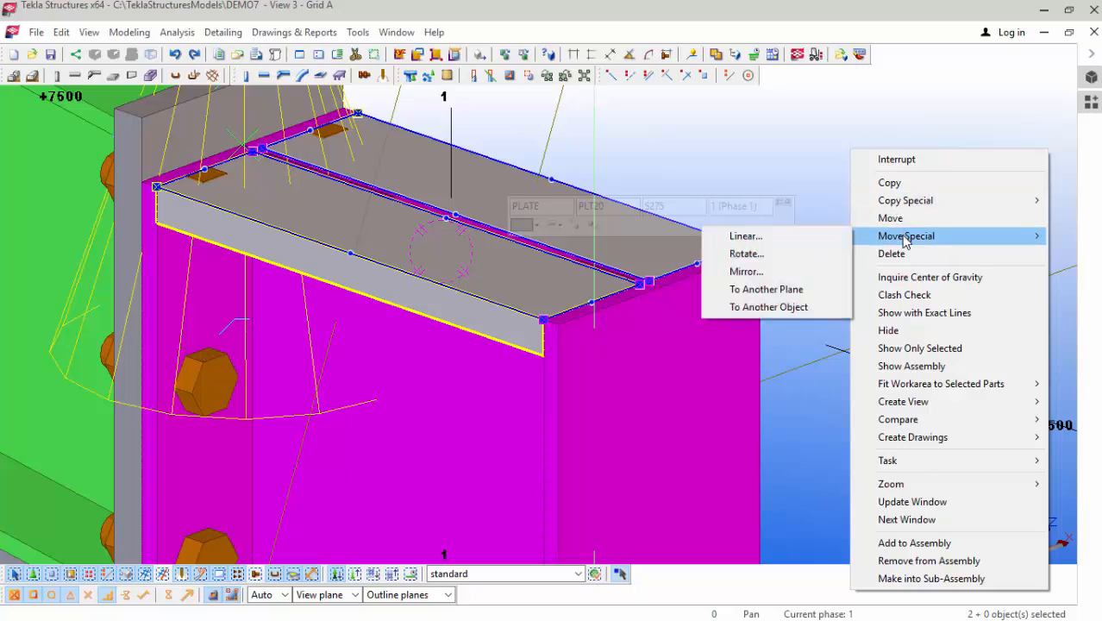
pyautogui.click(759, 237)
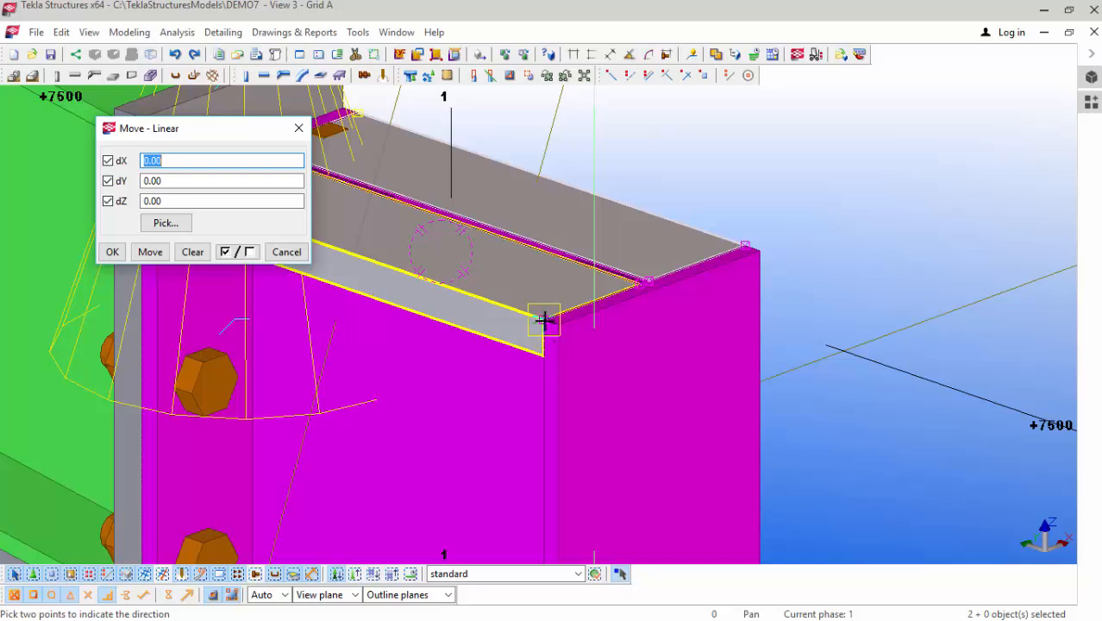
pyautogui.click(544, 321)
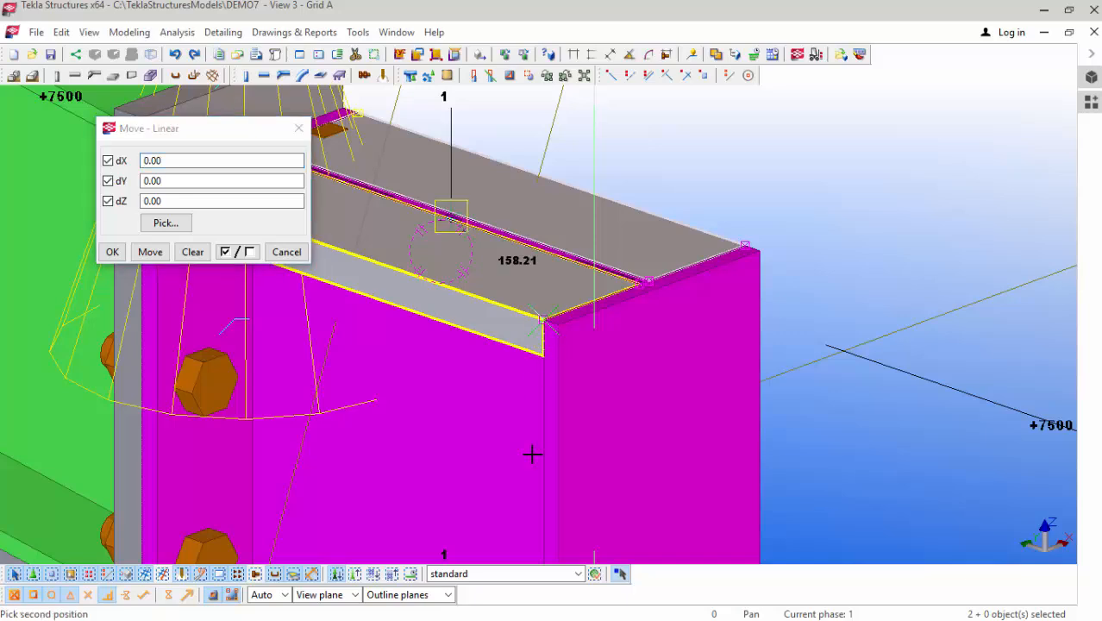
pyautogui.scroll(-10, 549, 300)
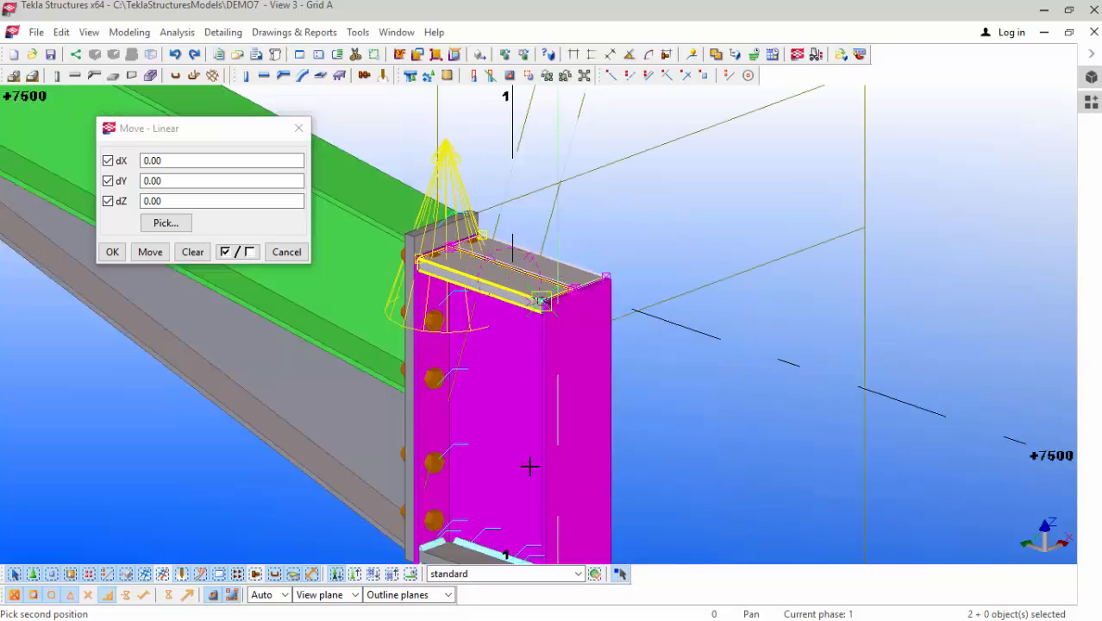
pyautogui.scroll(3, 532, 490)
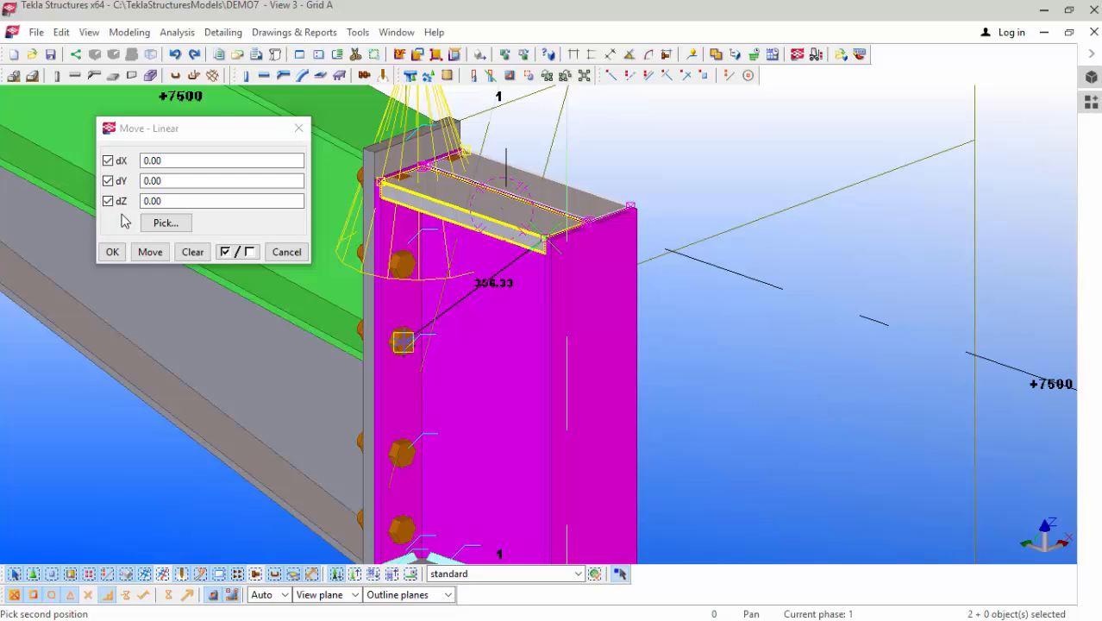
pyautogui.scroll(-1, 514, 308)
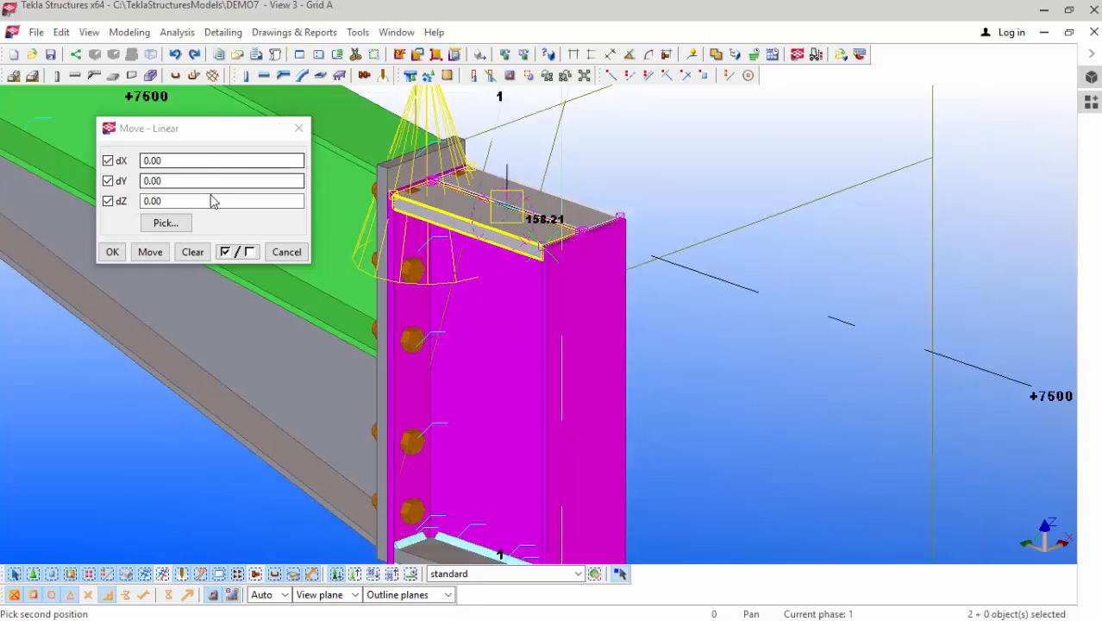
pyautogui.click(181, 203)
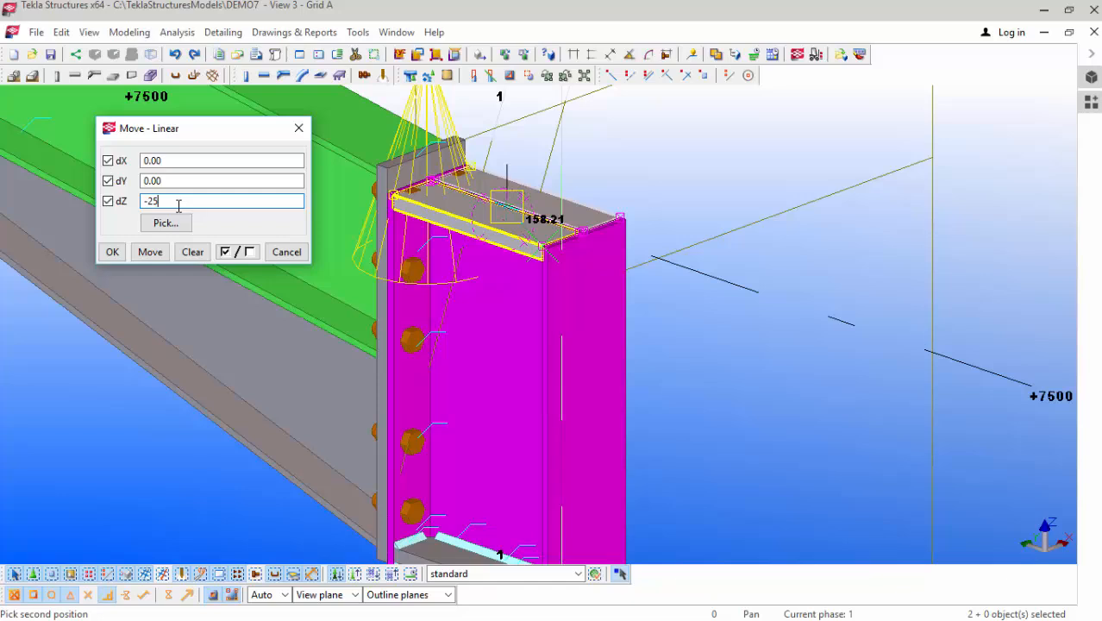
pyautogui.write('-255')
pyautogui.click(151, 252)
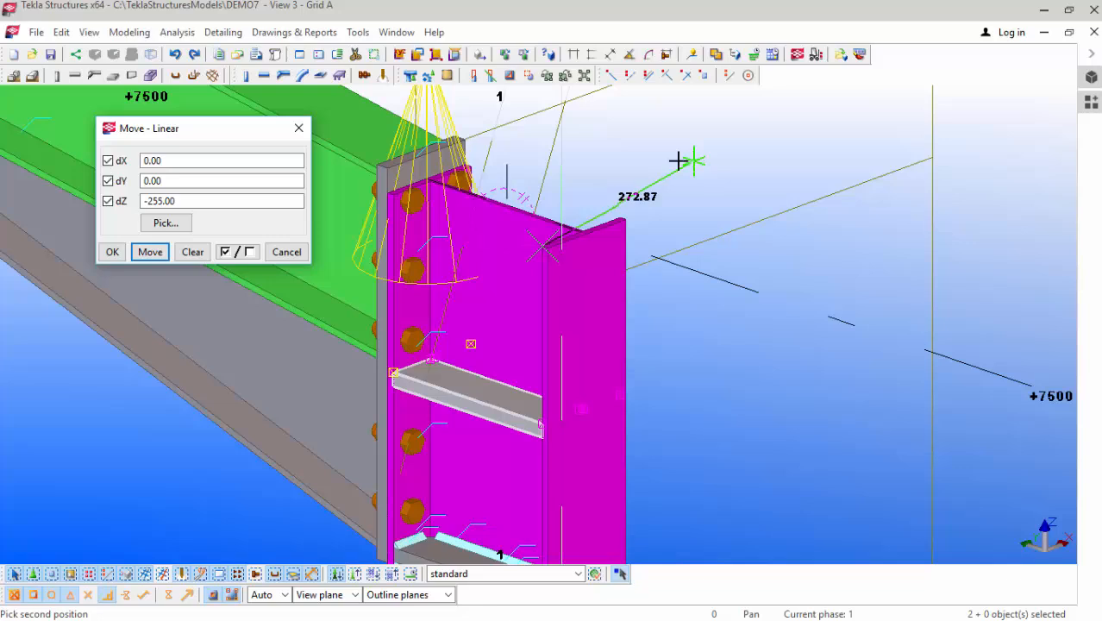
pyautogui.click(111, 251)
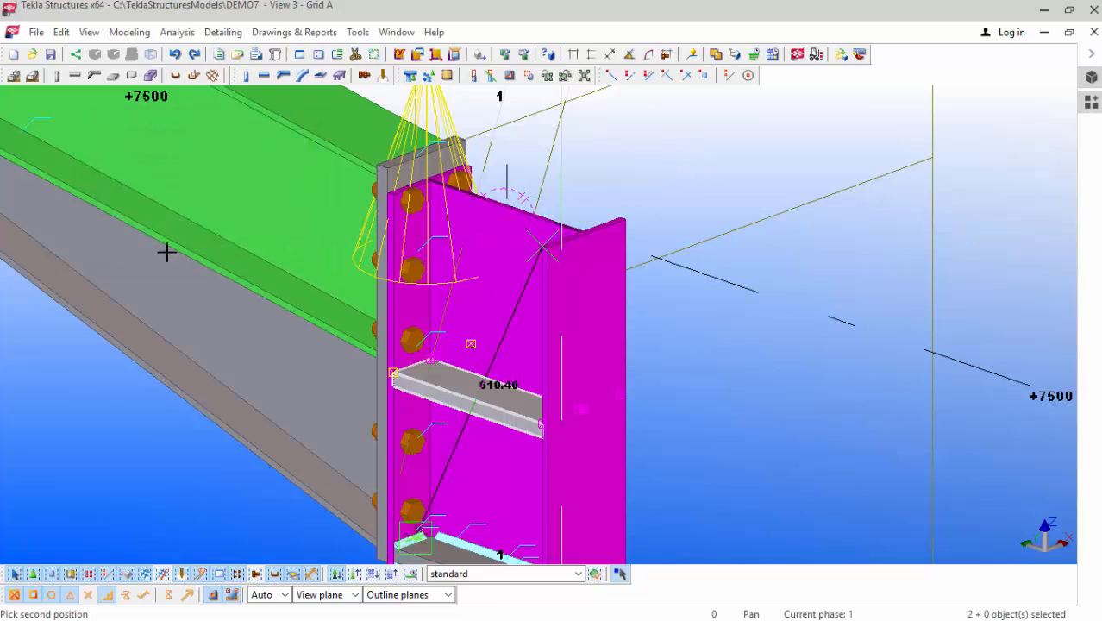
pyautogui.rightClick(711, 187)
pyautogui.click(743, 179)
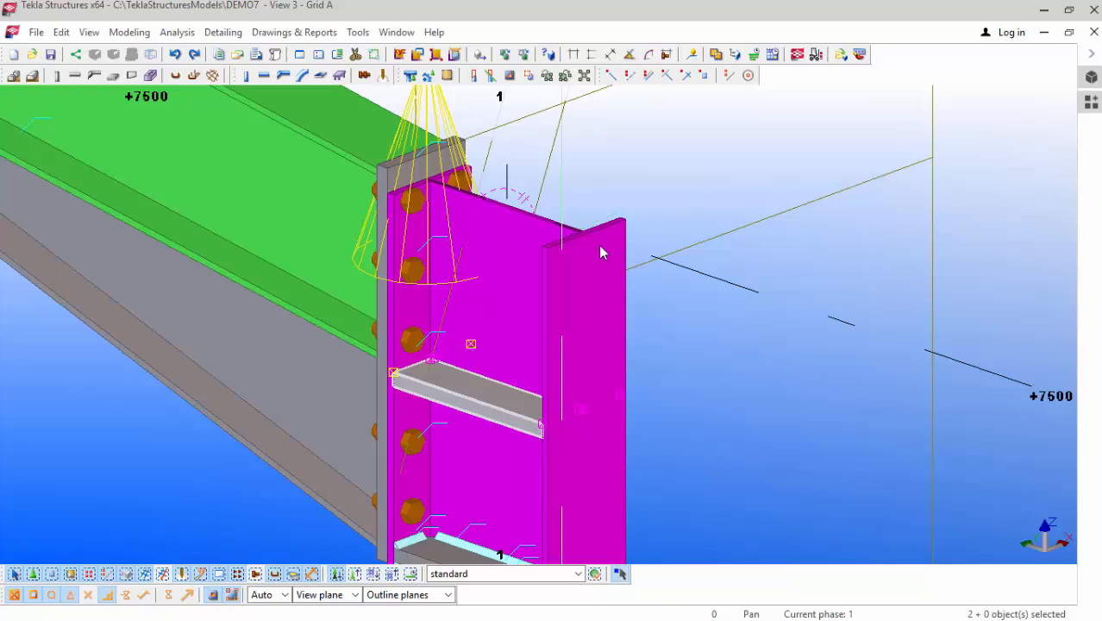
pyautogui.scroll(2, 559, 253)
pyautogui.click(797, 132)
# Step: Create a contour plate covering the whole column top, with its corners at the four outer corners of the two flanges
pyautogui.scroll(-3, 564, 431)
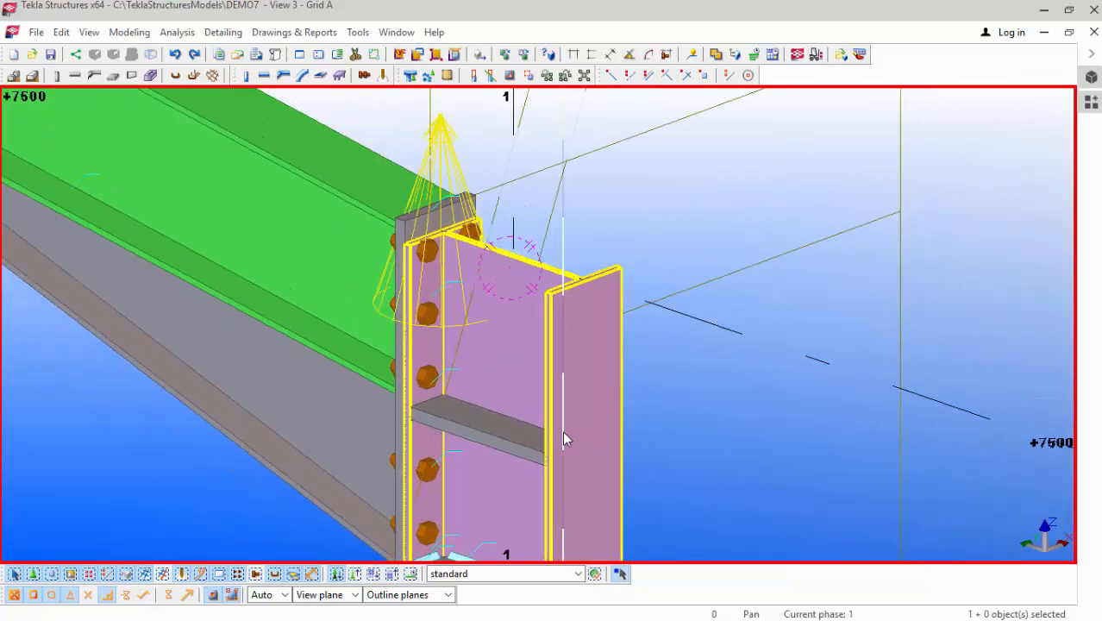
pyautogui.scroll(-2, 559, 431)
pyautogui.scroll(4, 529, 365)
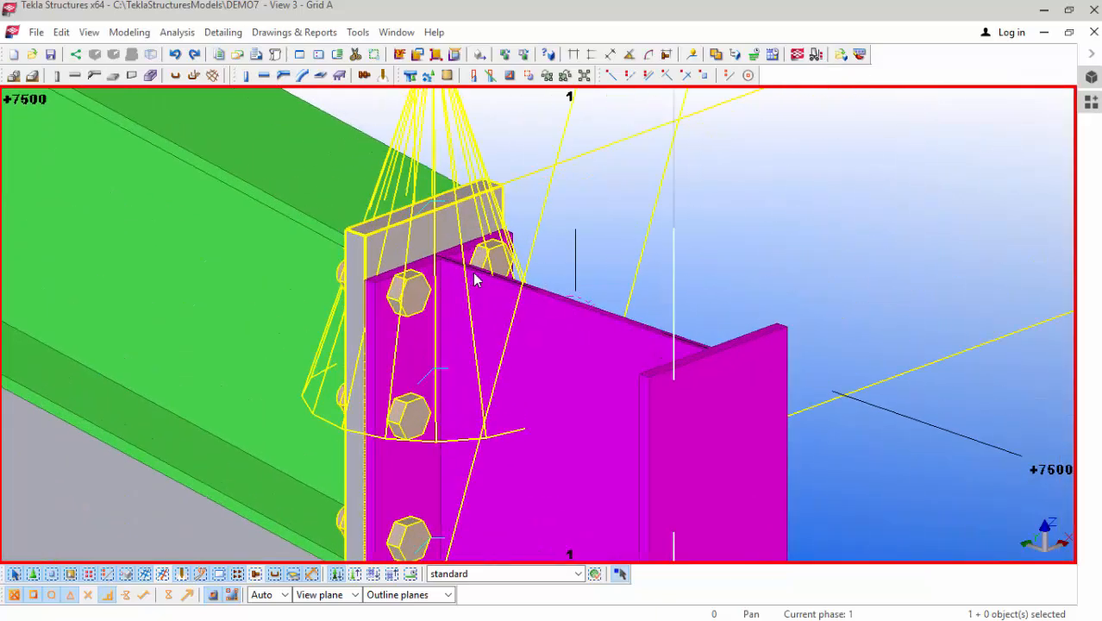
pyautogui.click(320, 77)
pyautogui.scroll(6, 369, 269)
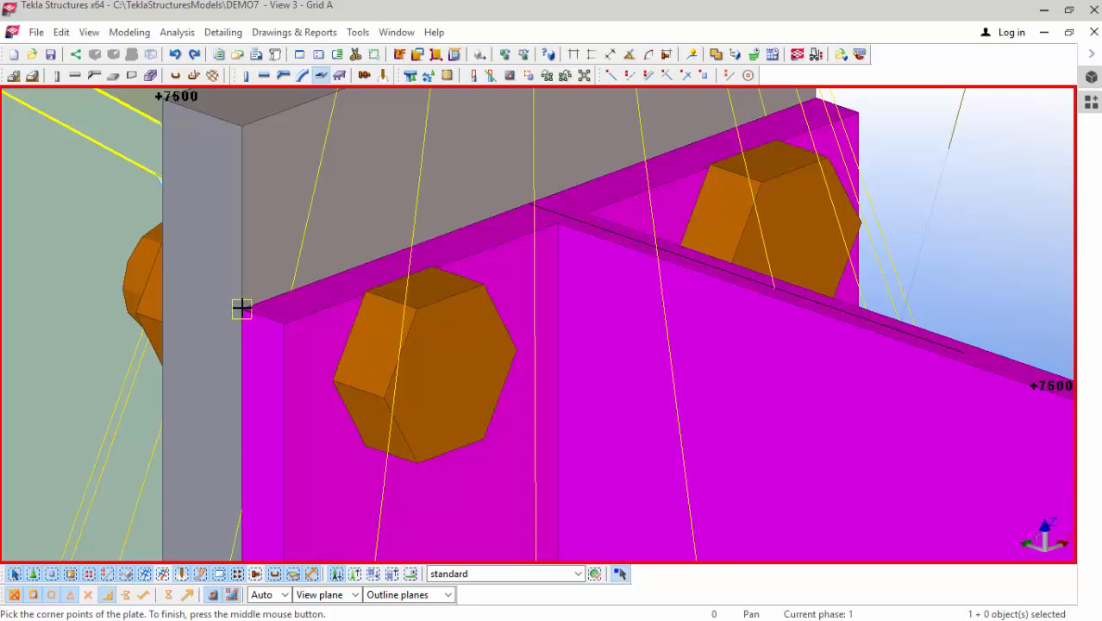
pyautogui.click(242, 308)
pyautogui.scroll(-2, 615, 305)
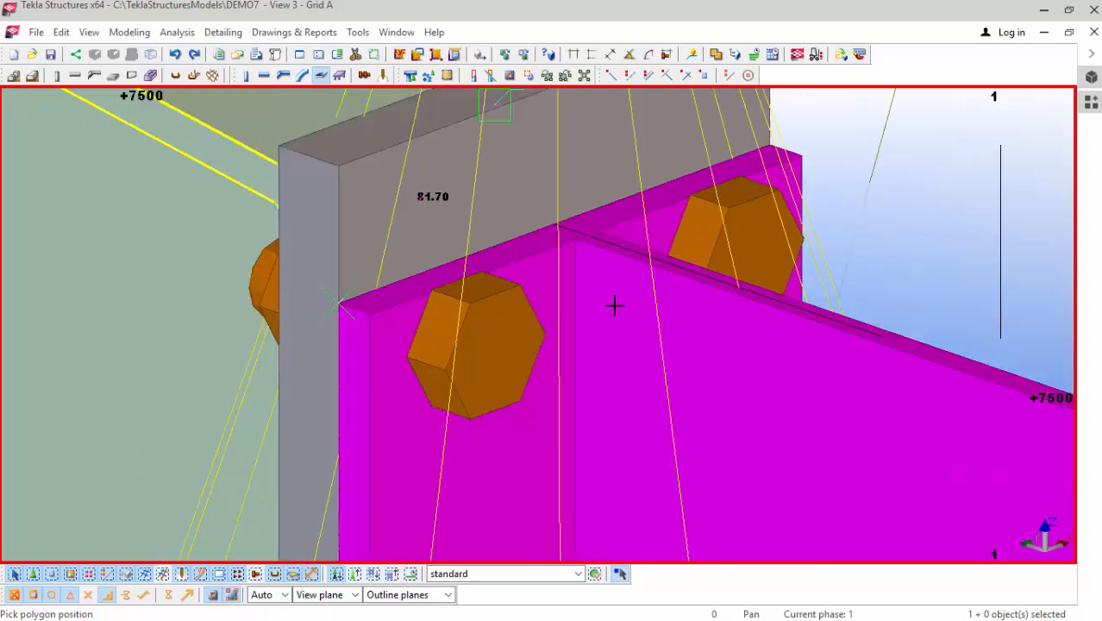
pyautogui.click(756, 159)
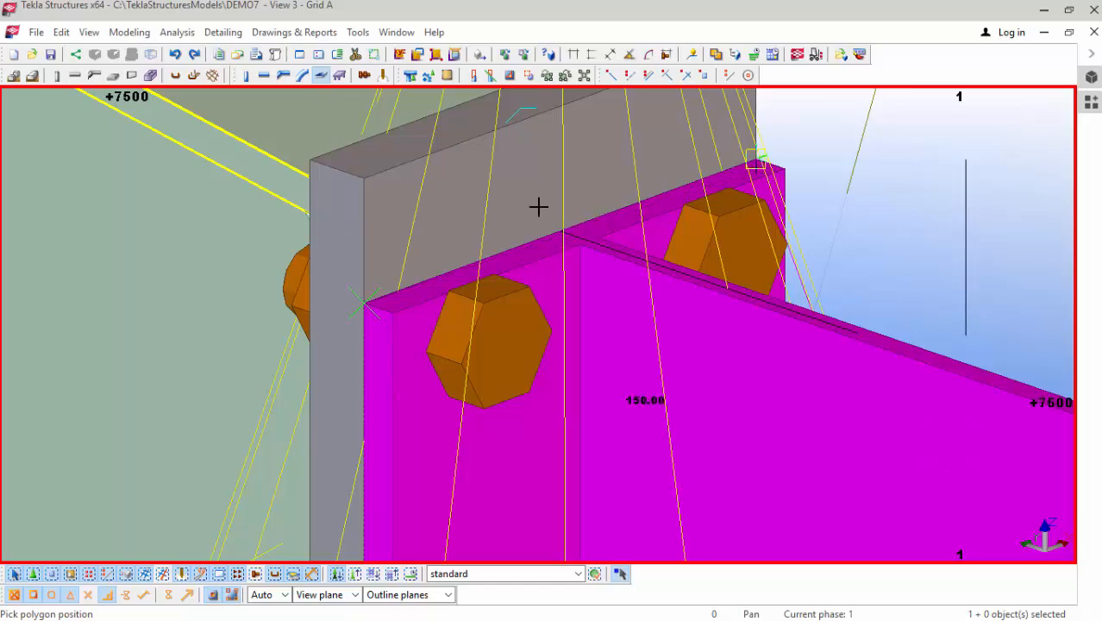
pyautogui.scroll(-4, 497, 216)
pyautogui.scroll(2, 931, 315)
pyautogui.scroll(3, 1050, 350)
pyautogui.scroll(-4, 598, 286)
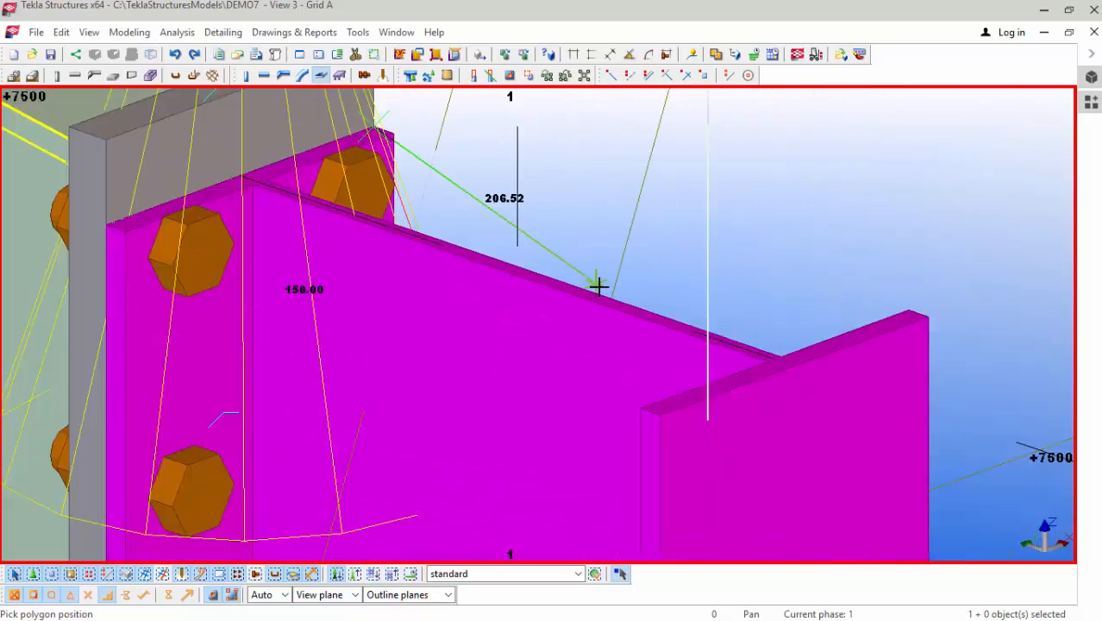
pyautogui.click(897, 314)
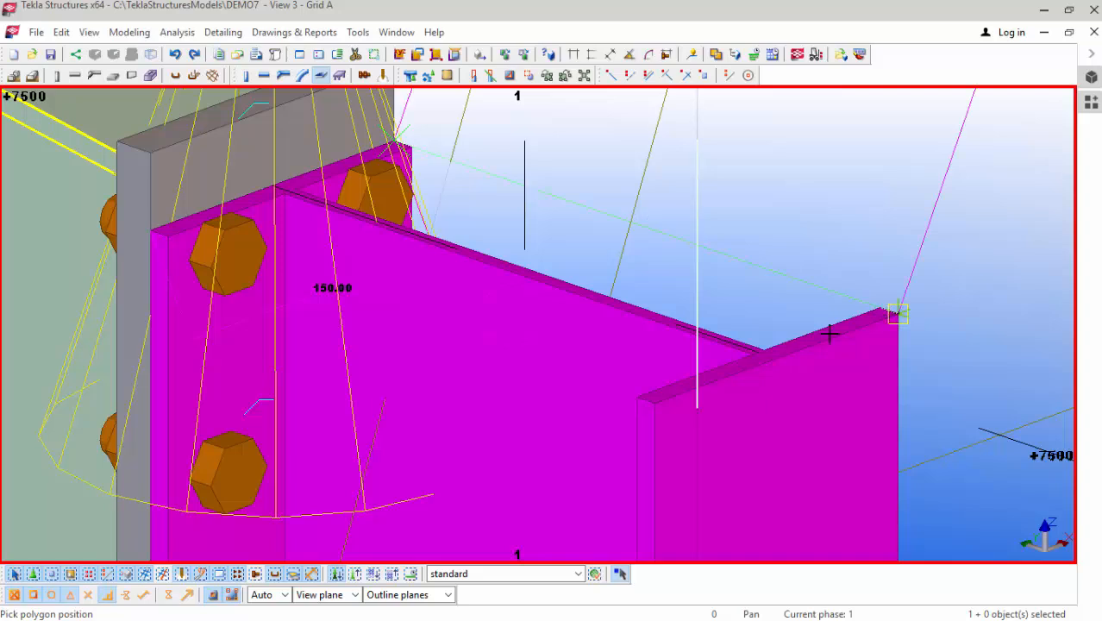
pyautogui.click(653, 403)
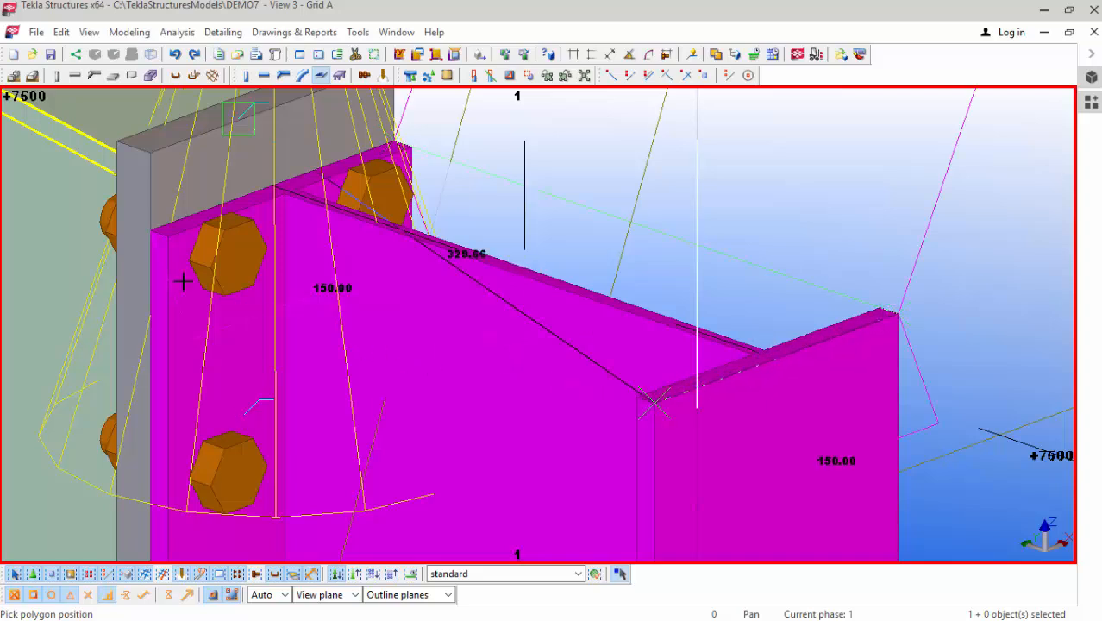
pyautogui.click(150, 229)
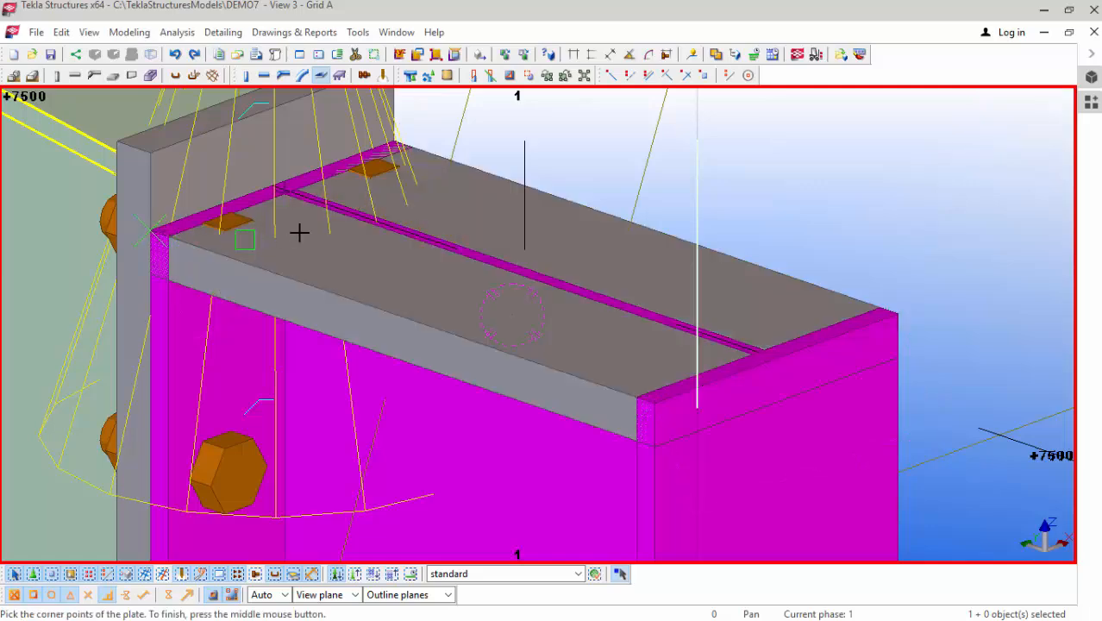
pyautogui.rightClick(914, 196)
pyautogui.click(951, 204)
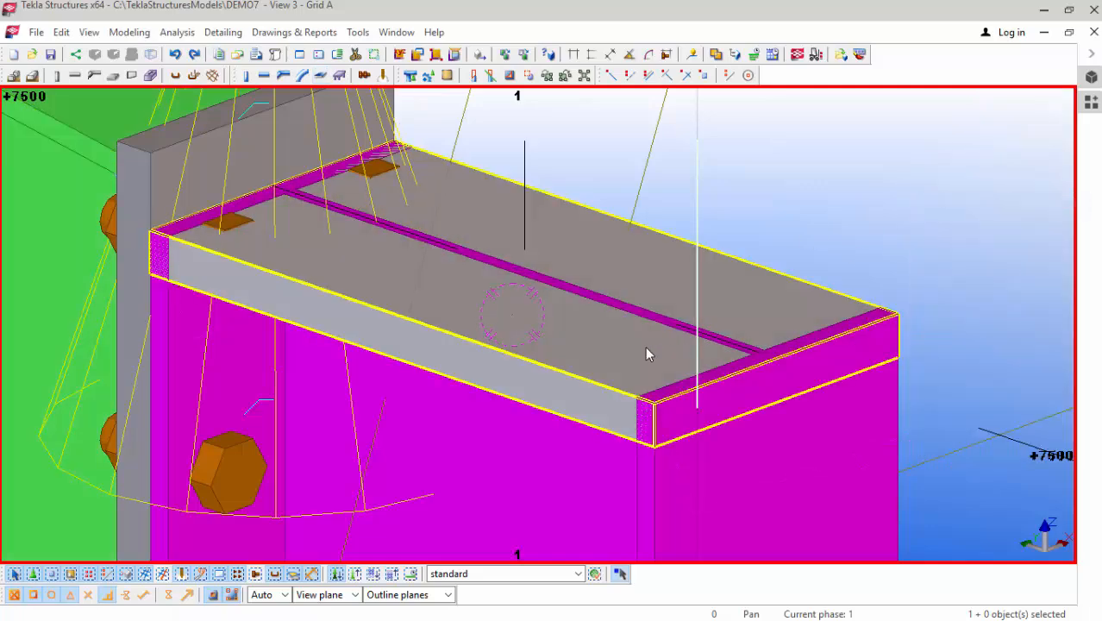
# Step: Set the column cap plate's depth position to Behind with zero offset, so the PLT20 plate sits on top of the column
pyautogui.click(645, 346)
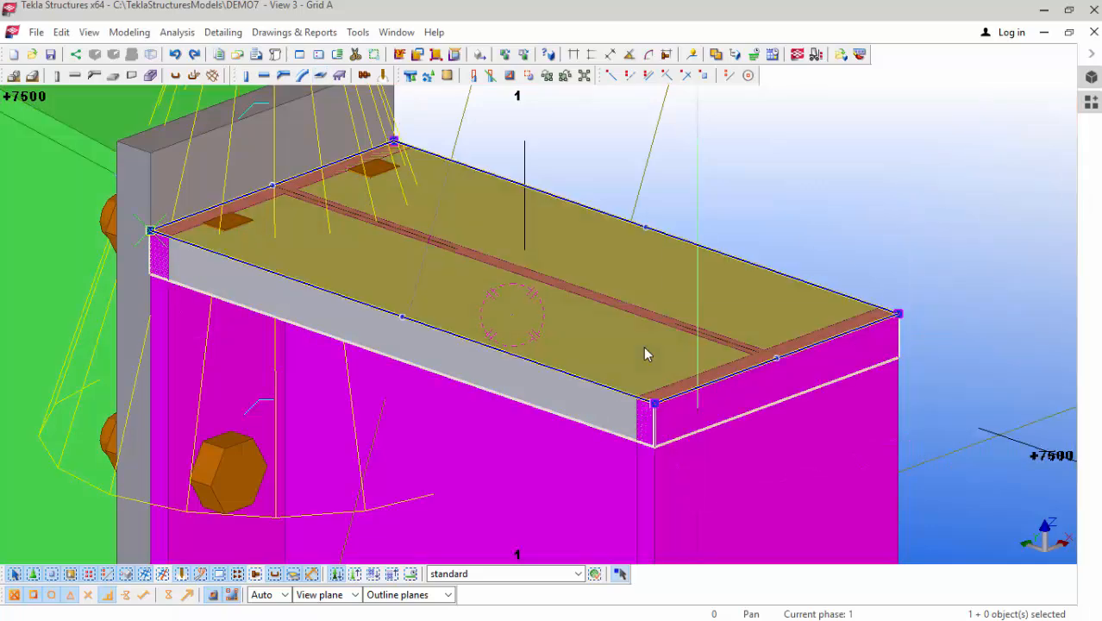
pyautogui.doubleClick(582, 346)
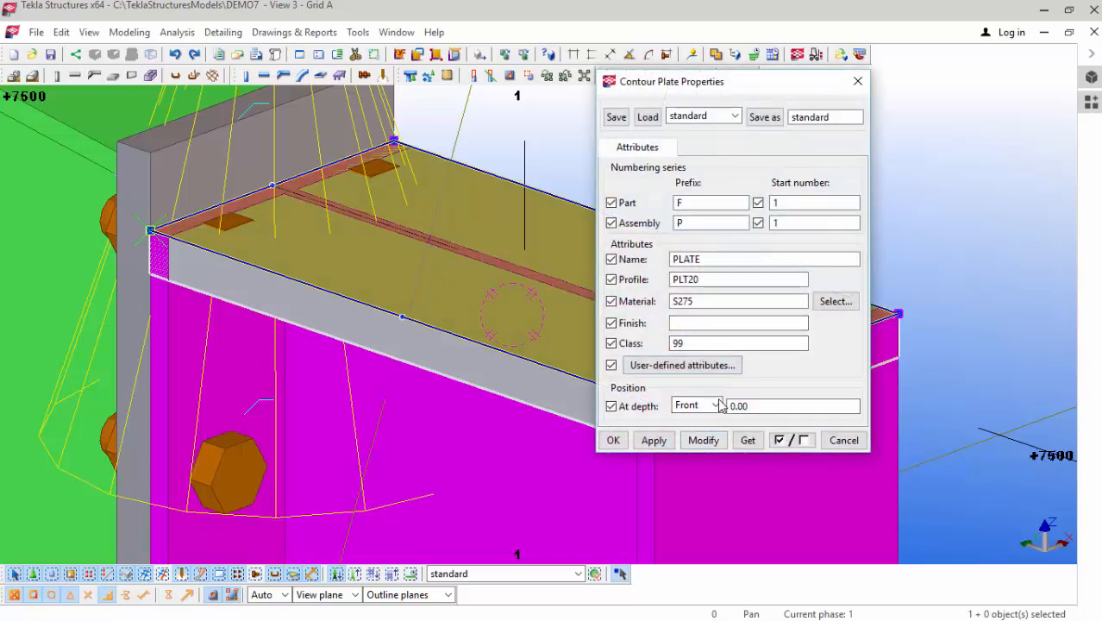
pyautogui.click(715, 406)
pyautogui.click(700, 449)
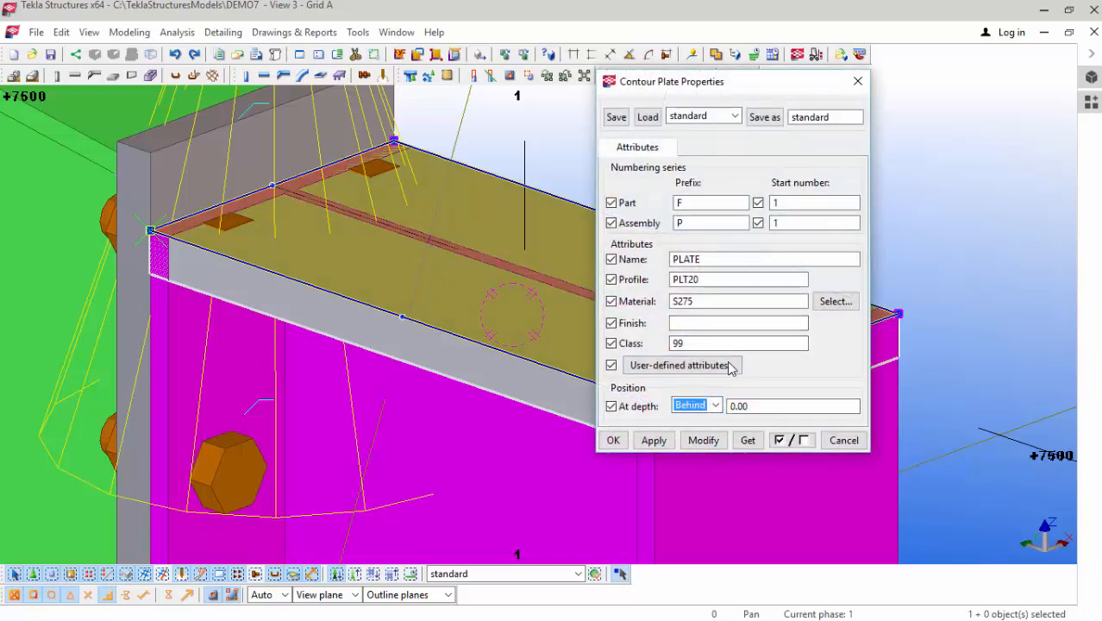
pyautogui.click(701, 441)
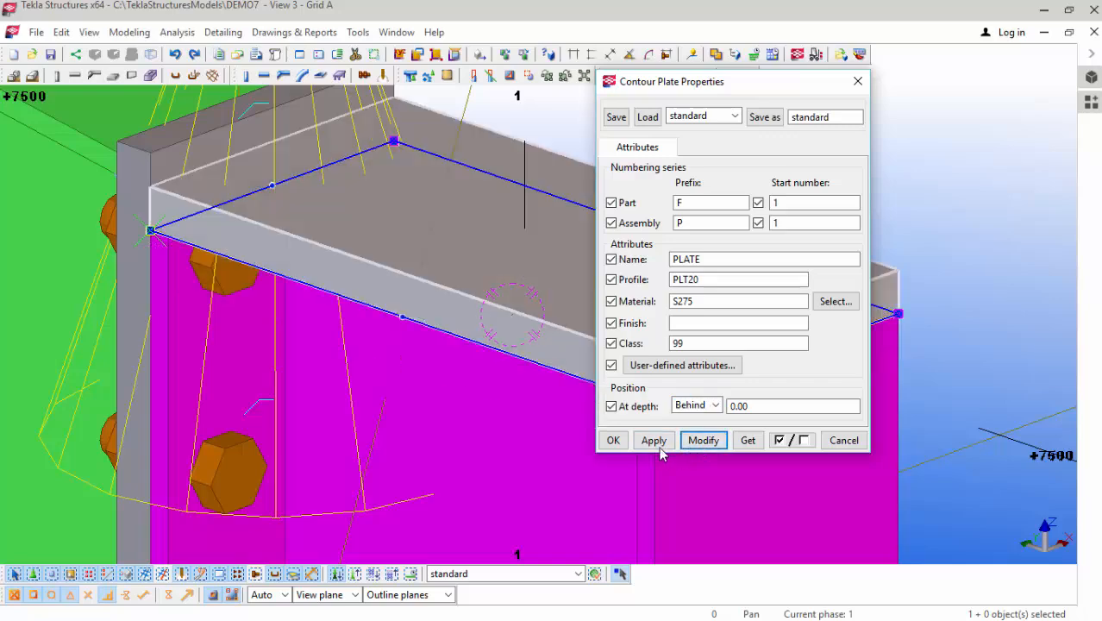
pyautogui.click(614, 441)
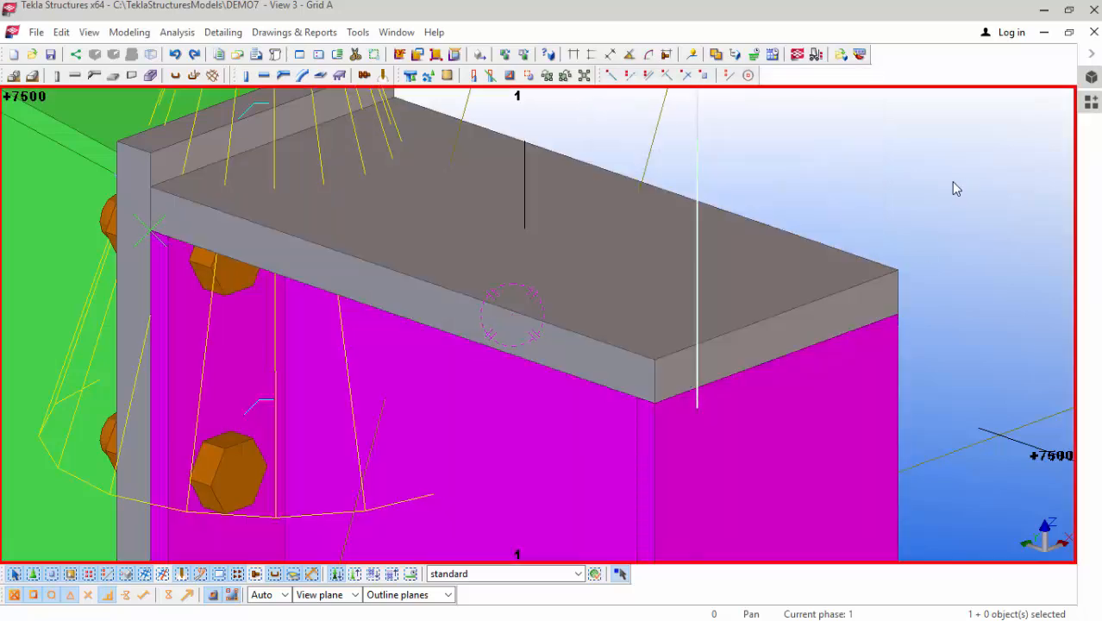
pyautogui.doubleClick(761, 247)
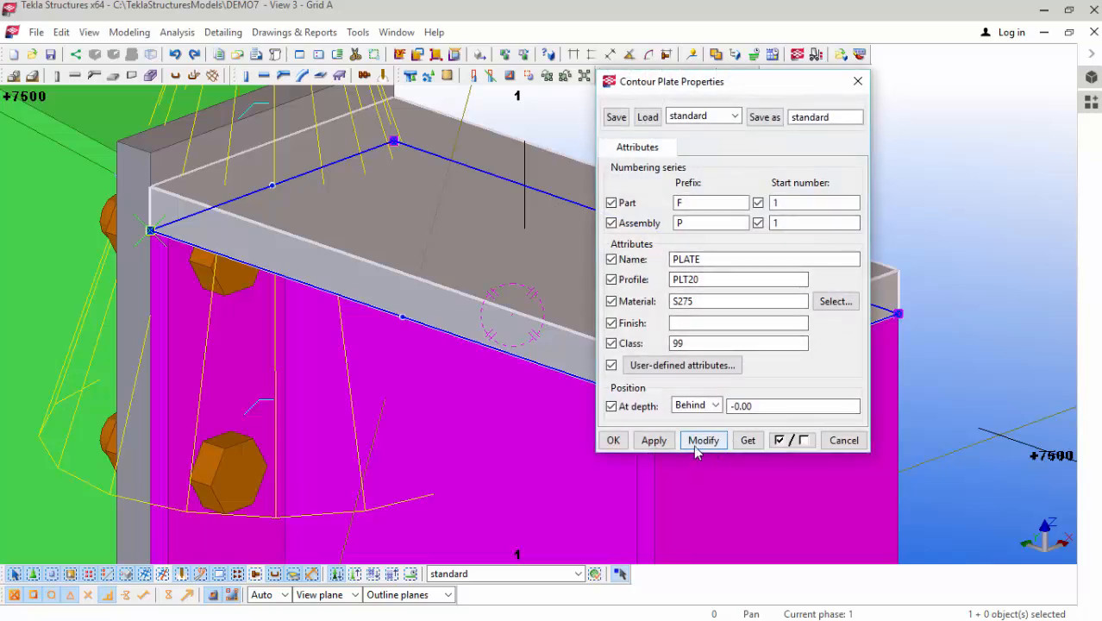
pyautogui.click(615, 444)
pyautogui.click(846, 162)
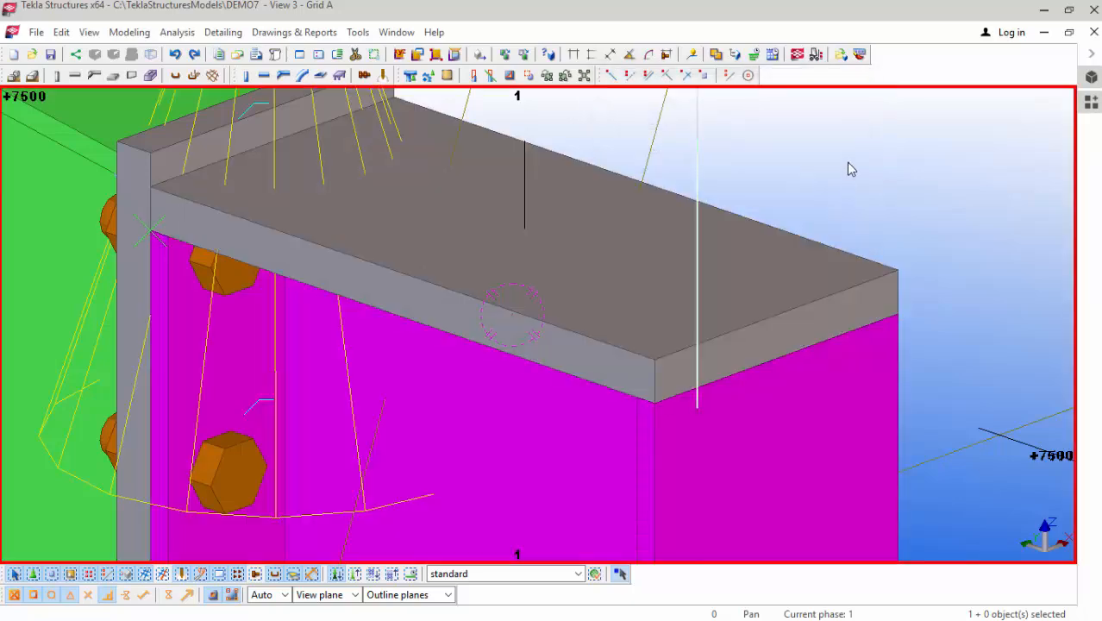
# Step: Set the end plate height to 300 mm in the beam-to-column haunch connection and modify the connection
pyautogui.scroll(-4, 366, 386)
pyautogui.scroll(8, 189, 234)
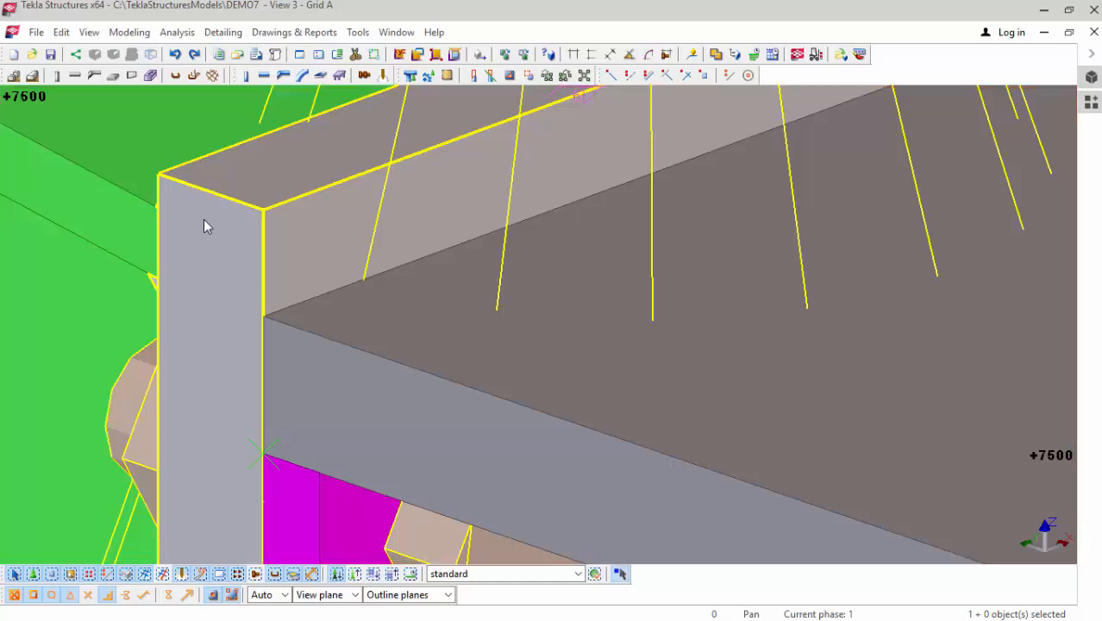
pyautogui.doubleClick(204, 219)
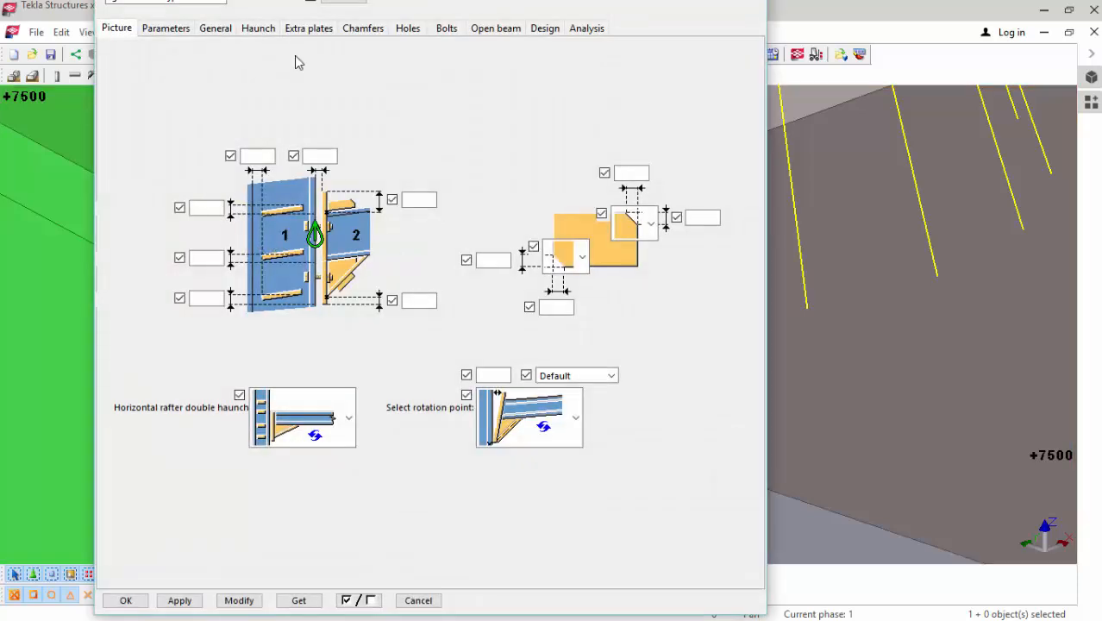
pyautogui.click(171, 31)
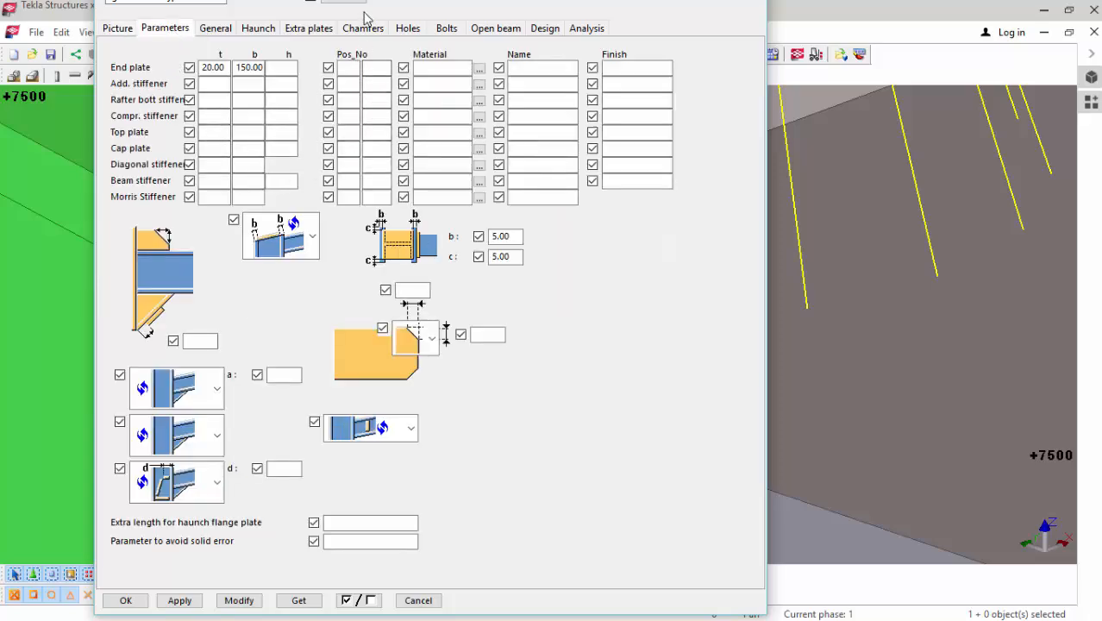
pyautogui.scroll(-6, 1024, 442)
pyautogui.scroll(4, 951, 409)
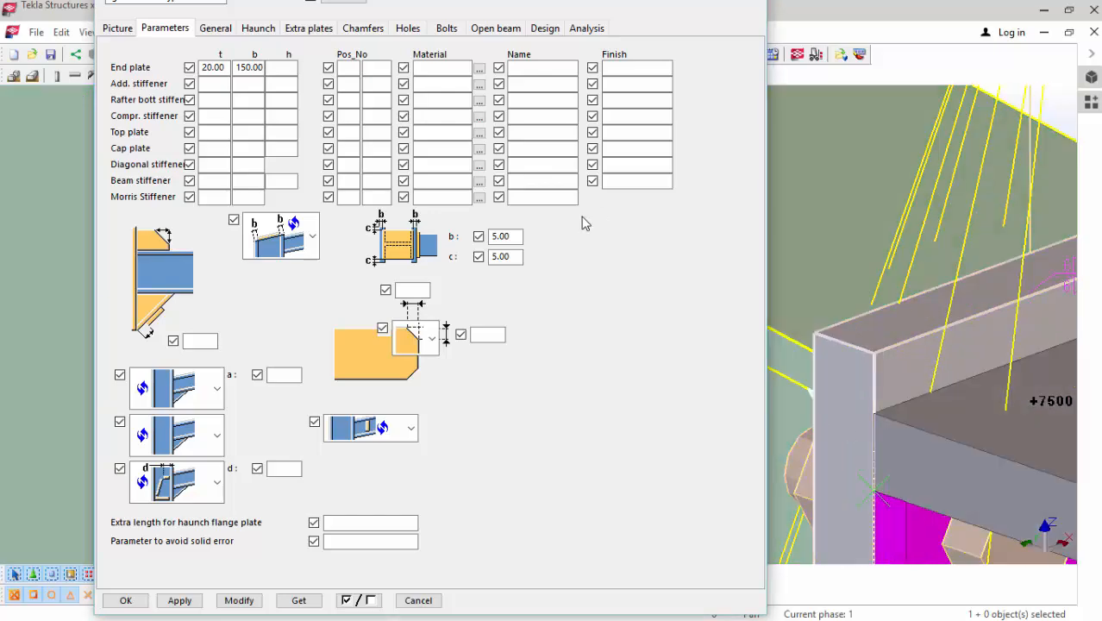
pyautogui.click(281, 67)
pyautogui.click(241, 601)
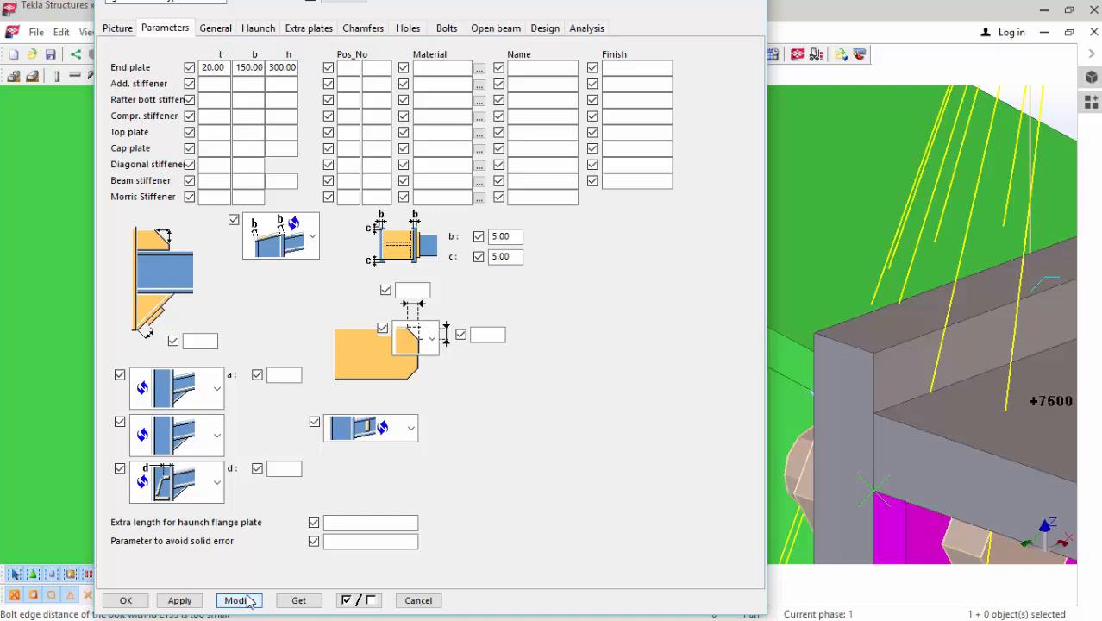
pyautogui.click(179, 601)
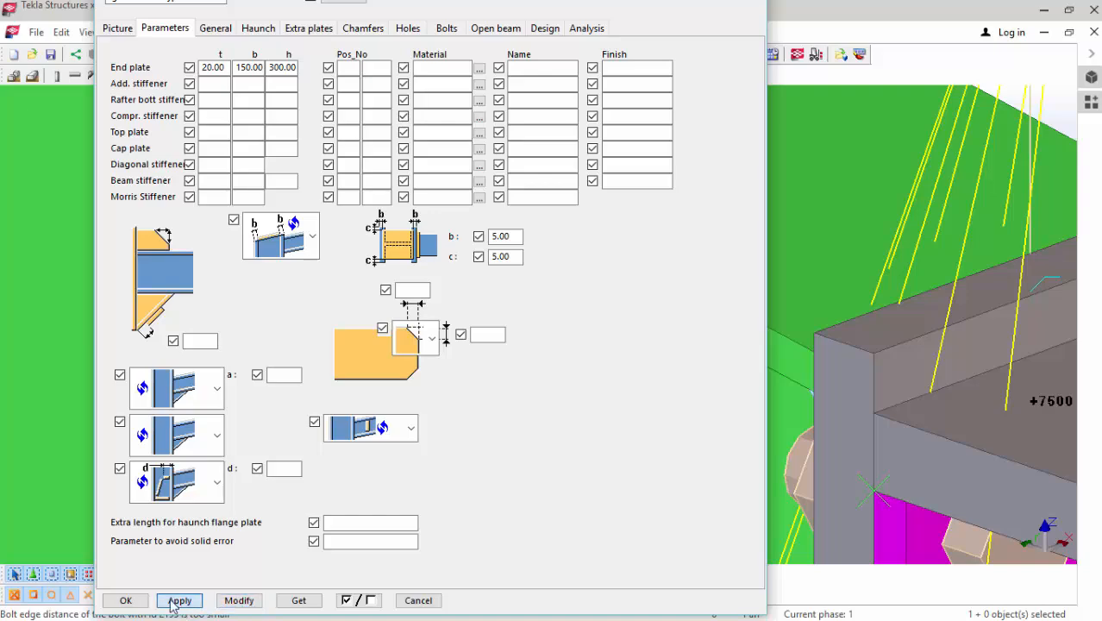
pyautogui.click(128, 602)
pyautogui.scroll(-4, 522, 300)
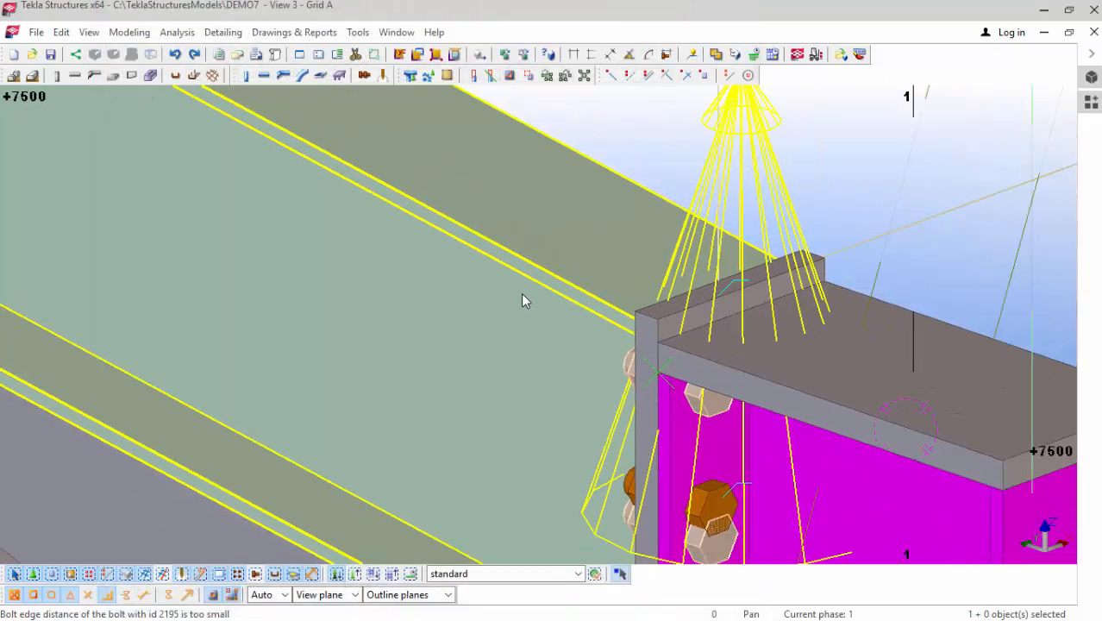
# Step: Undo the latest bolt changes in the eaves haunch connection at grid line 1
pyautogui.scroll(-3, 628, 376)
pyautogui.scroll(3, 621, 481)
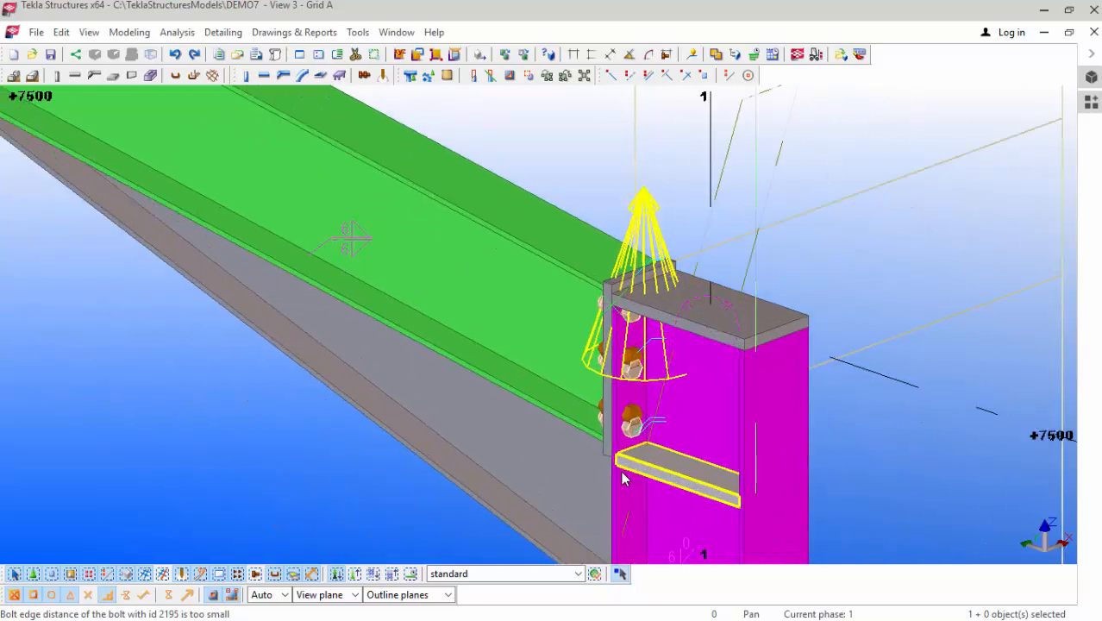
pyautogui.scroll(1, 621, 480)
pyautogui.click(175, 54)
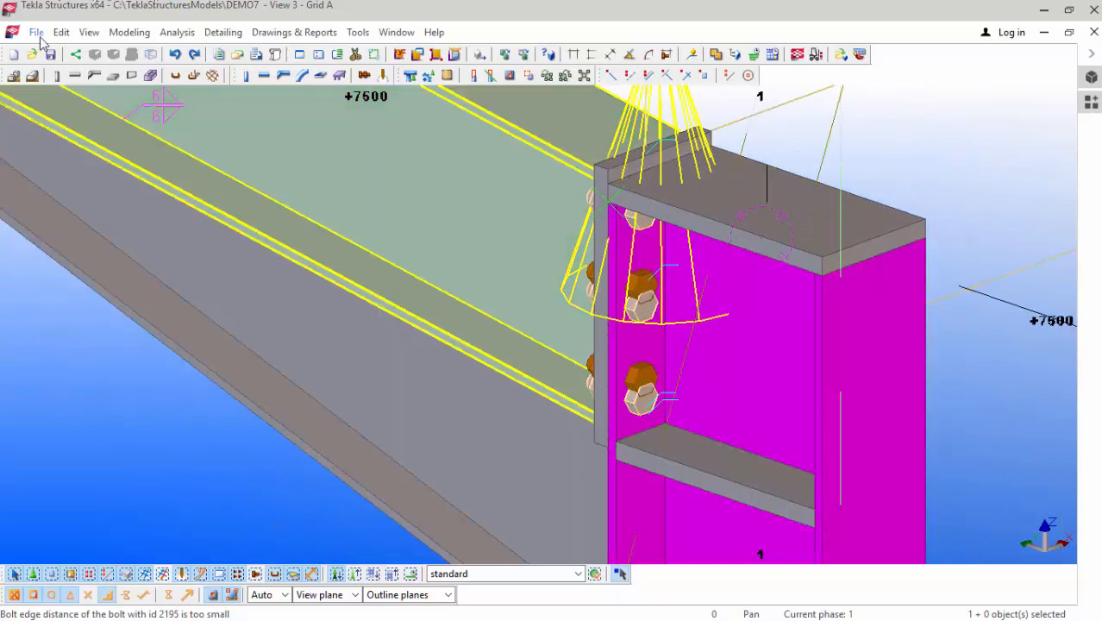
pyautogui.click(175, 55)
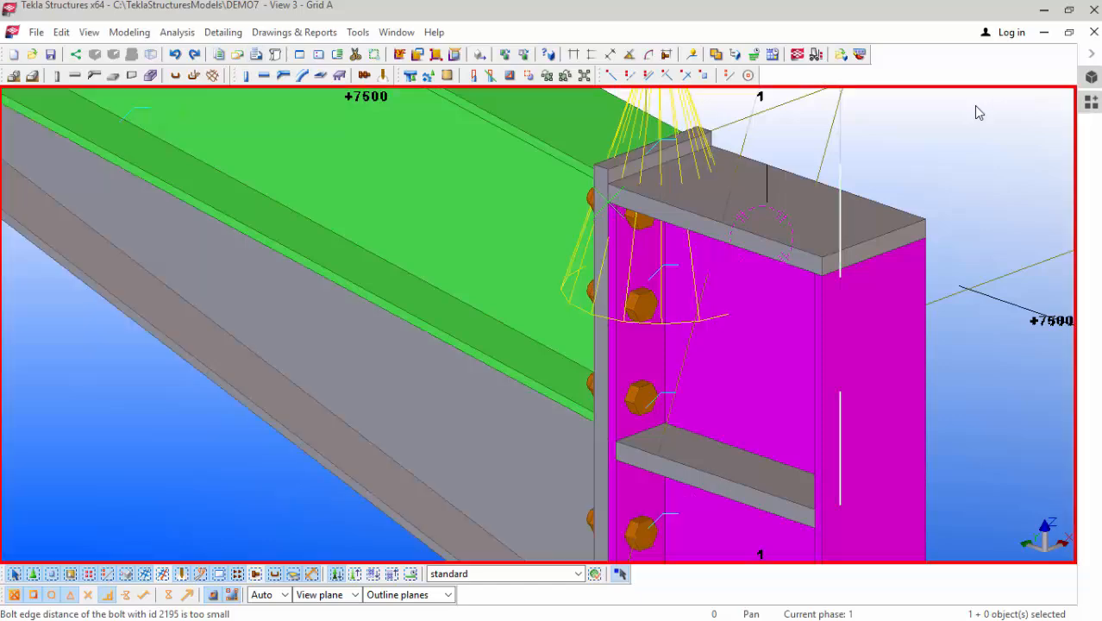
# Step: Switch the Grid A view from 3D to its flat elevation and redraw the view
pyautogui.keyDown('ctrl'); pyautogui.moveTo(974, 105); pyautogui.dragTo(594, 349, button='middle'); pyautogui.keyUp('ctrl')
pyautogui.scroll(-3, 593, 349)
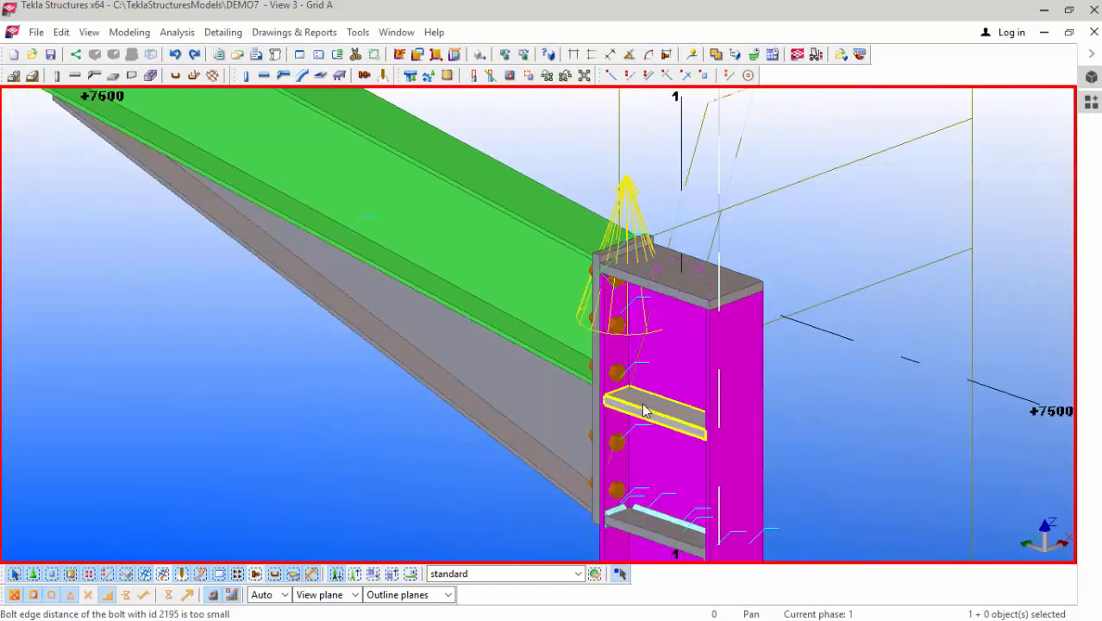
pyautogui.scroll(-9, 740, 384)
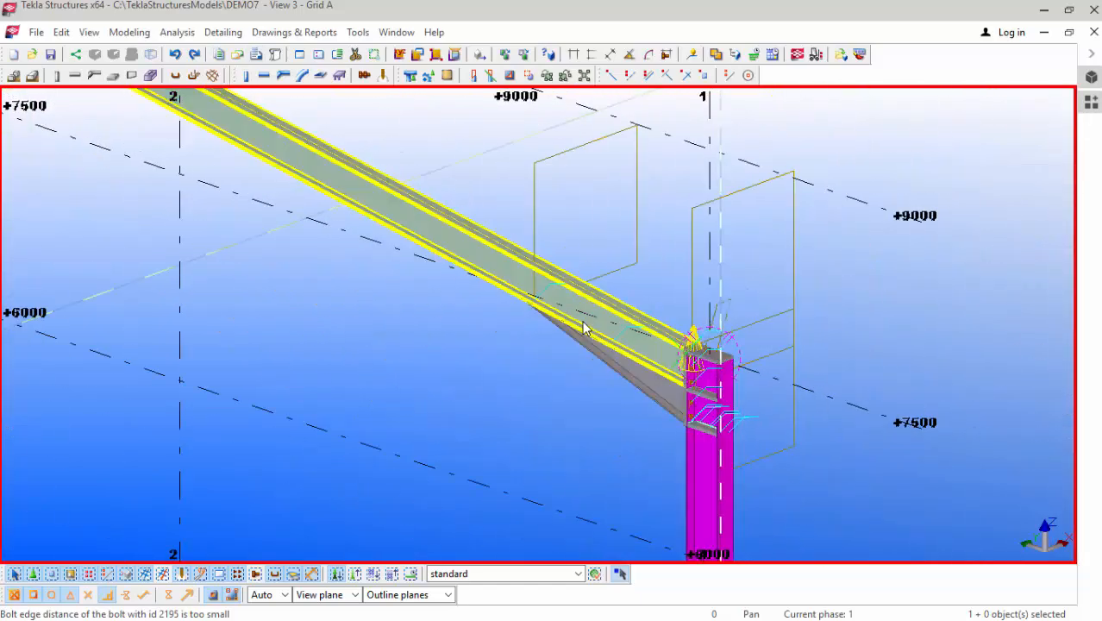
pyautogui.hotkey('ctrl', 'p')
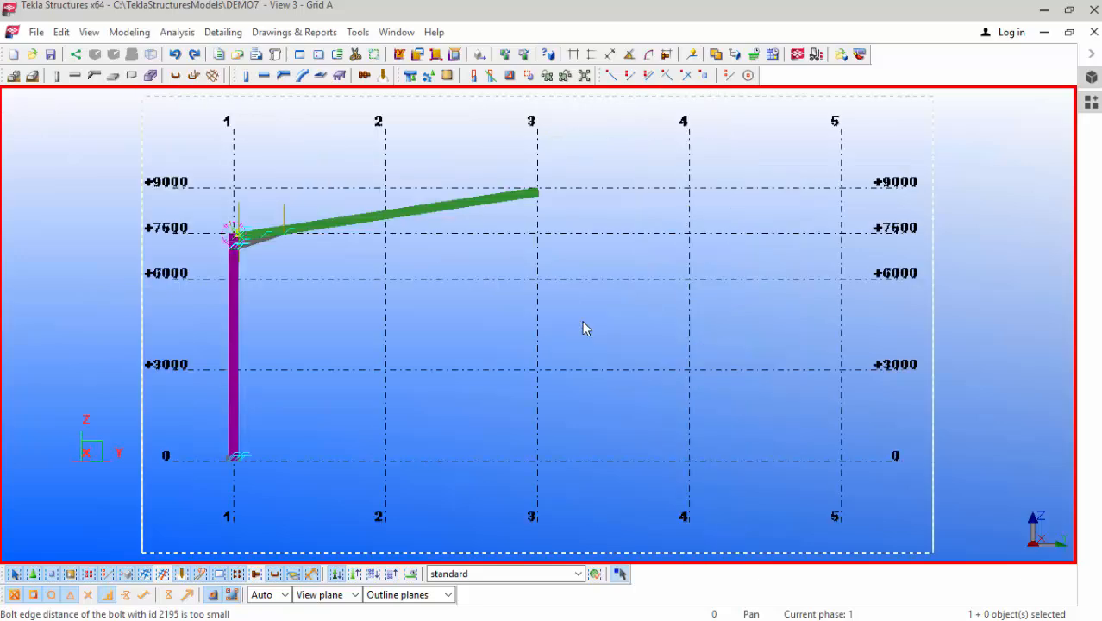
pyautogui.scroll(9, 250, 247)
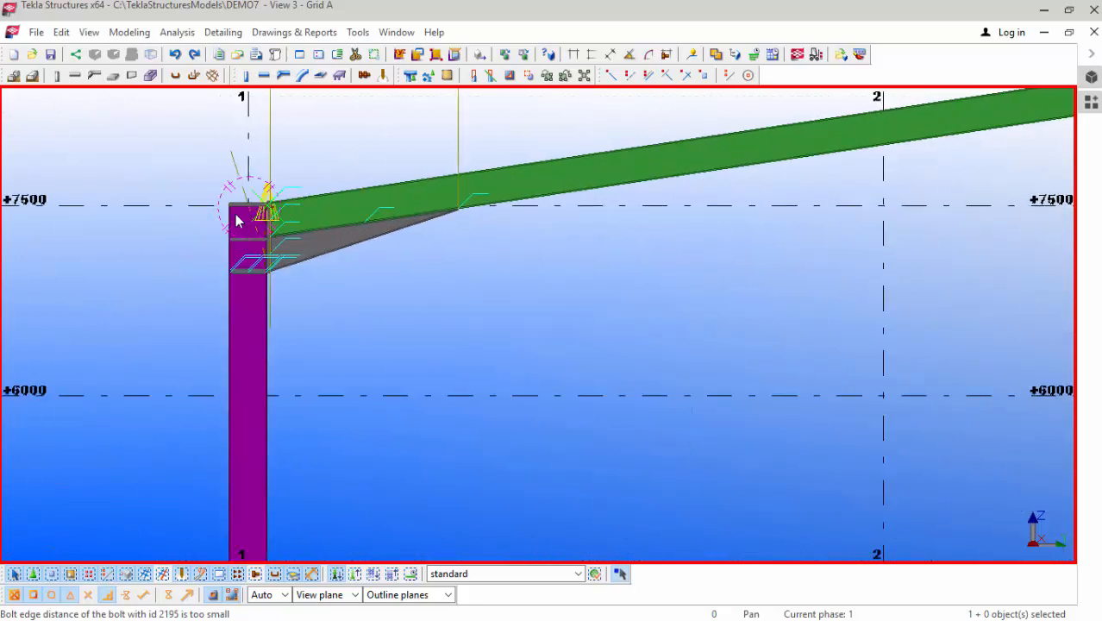
pyautogui.scroll(3, 261, 207)
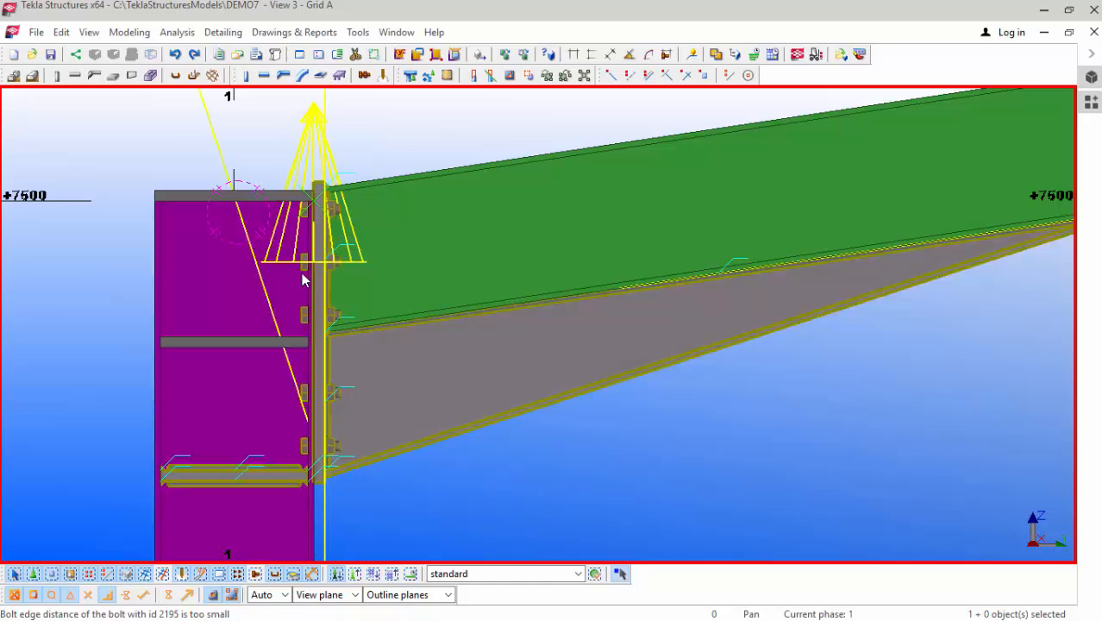
pyautogui.scroll(-4, 244, 283)
pyautogui.scroll(3, 291, 241)
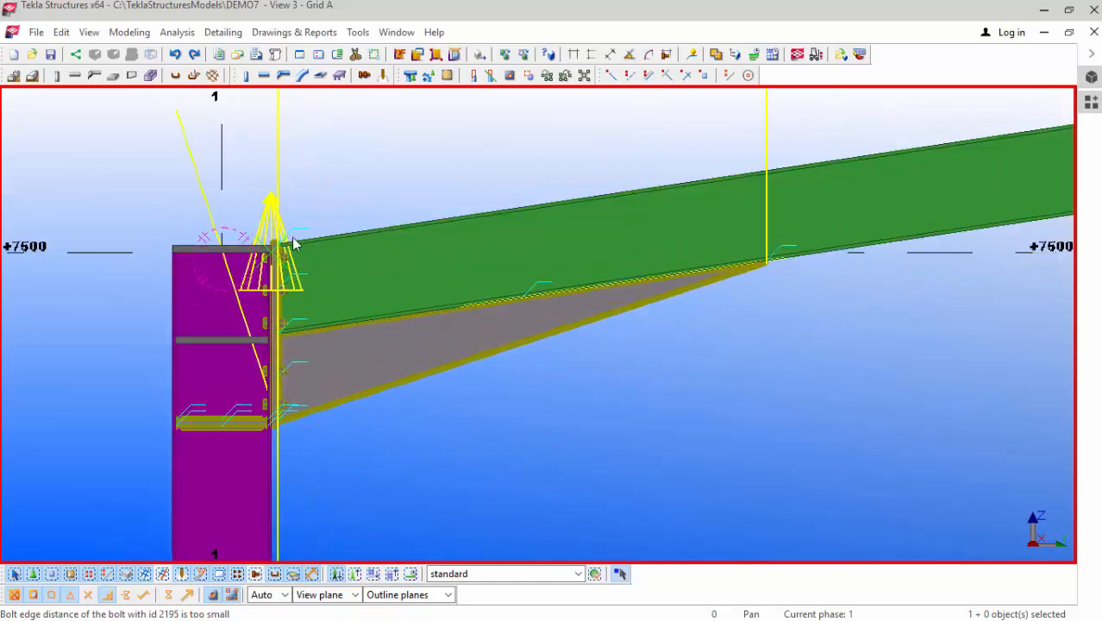
pyautogui.rightClick(381, 147)
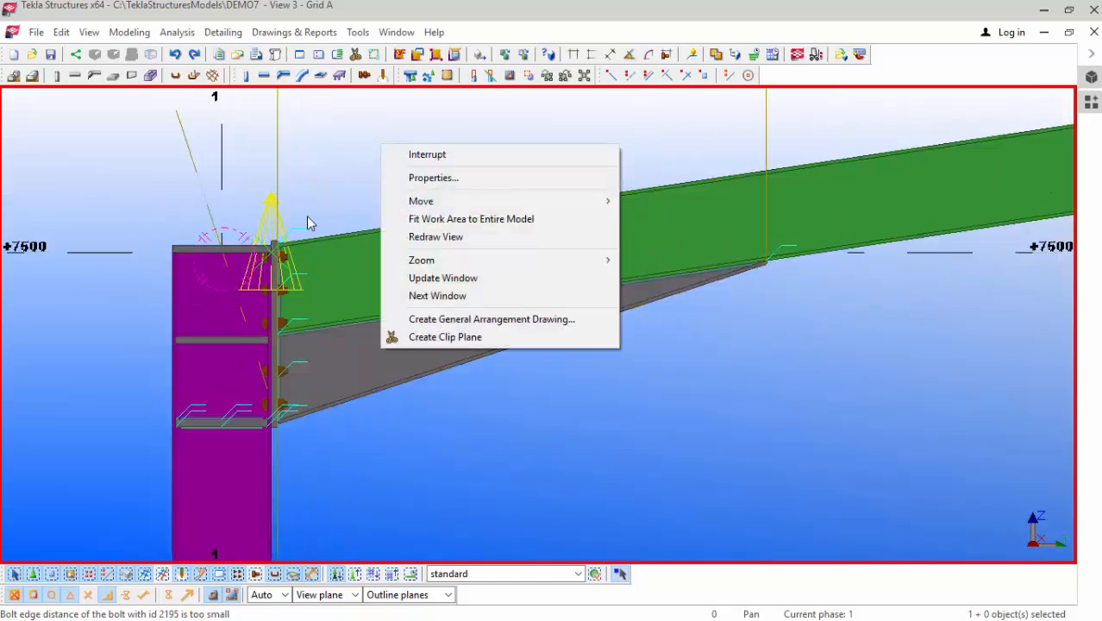
pyautogui.click(445, 238)
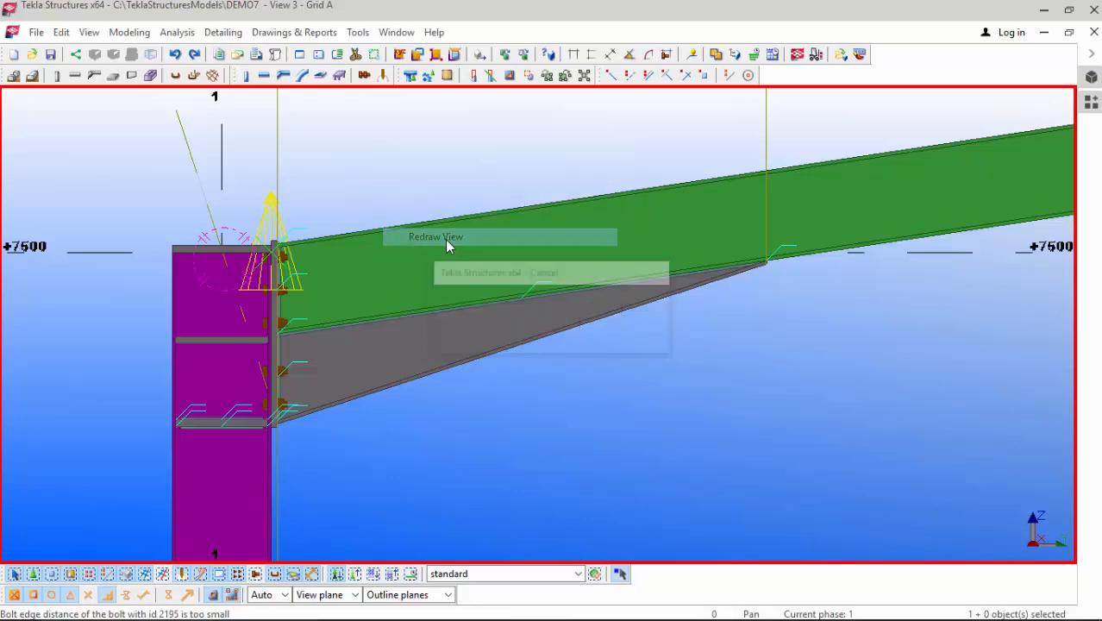
# Step: Examine the eaves haunch connection and the base of the column on grid line 1
pyautogui.scroll(2, 250, 294)
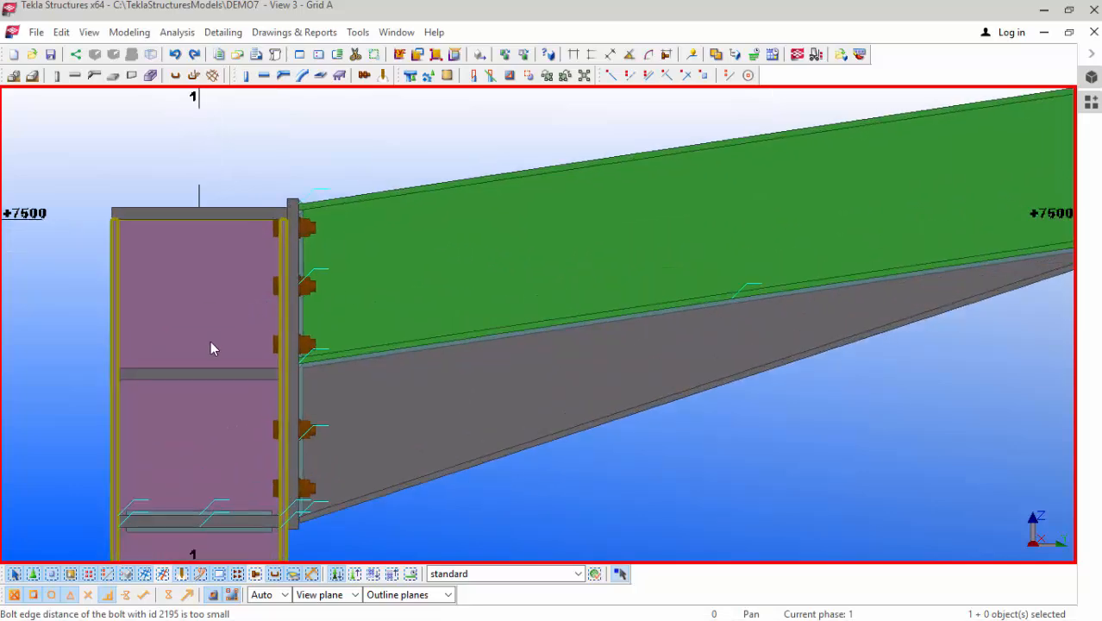
pyautogui.scroll(-2, 211, 341)
pyautogui.scroll(-6, 212, 345)
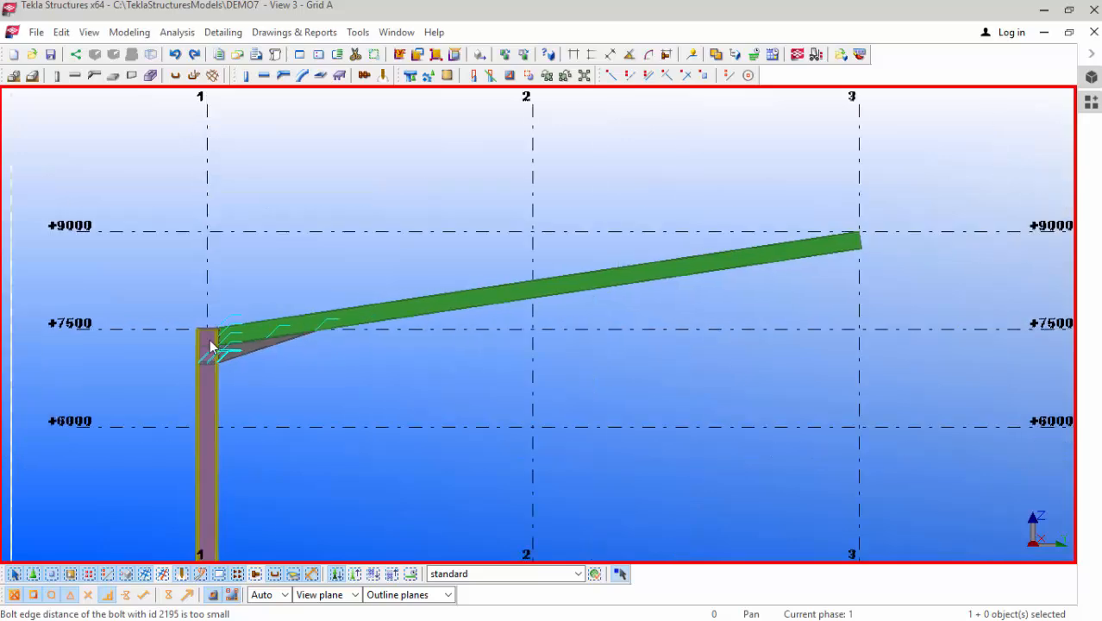
pyautogui.scroll(4, 214, 528)
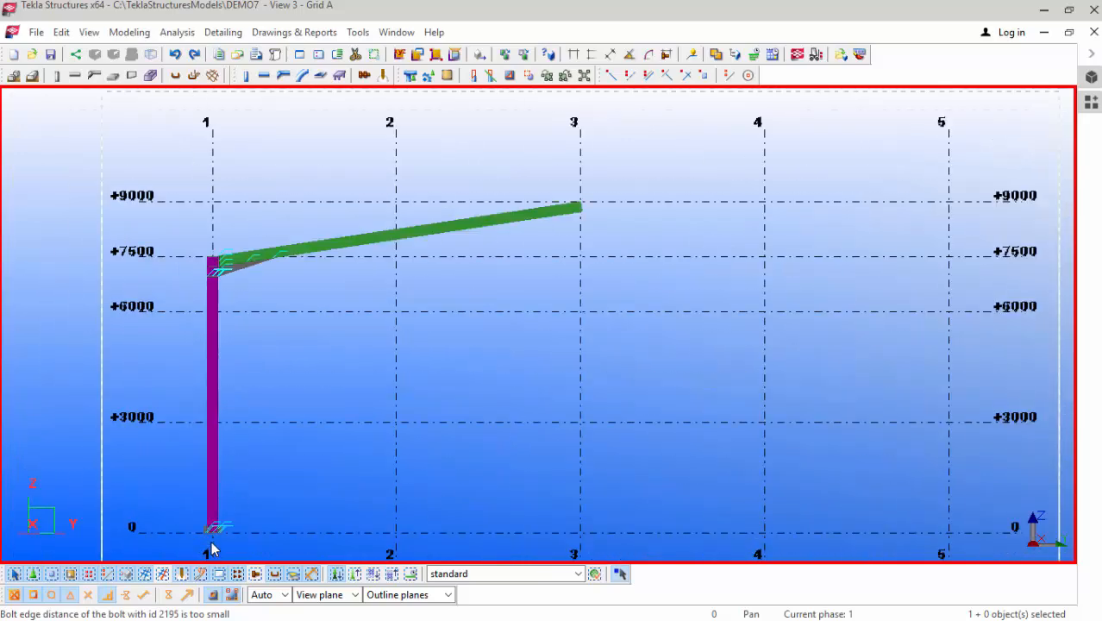
pyautogui.scroll(5, 214, 527)
pyautogui.scroll(-6, 216, 451)
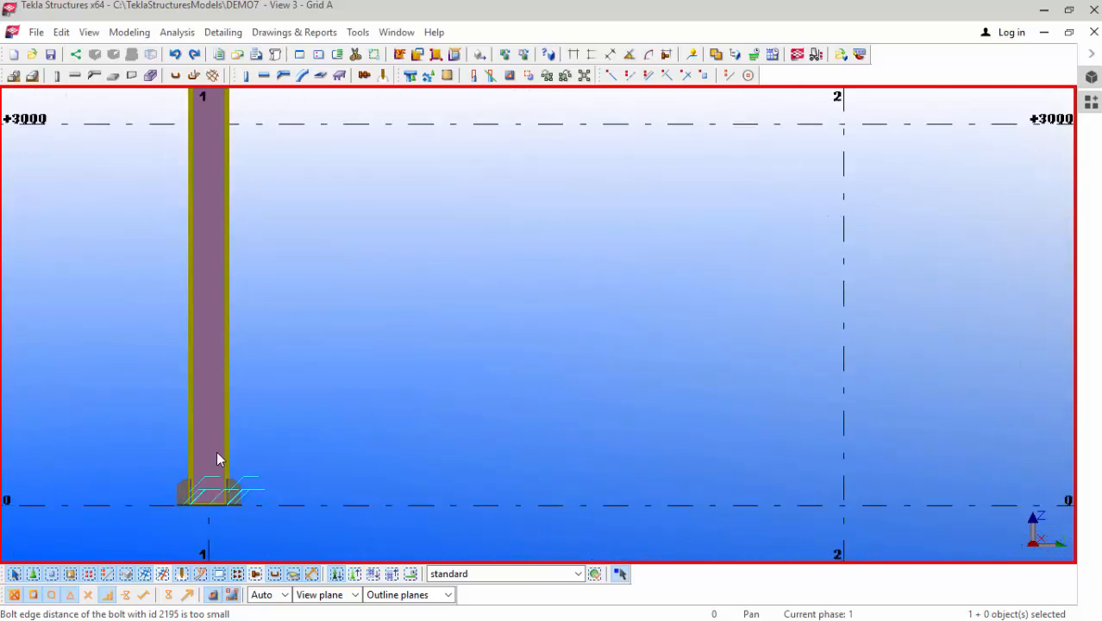
pyautogui.scroll(-3, 414, 409)
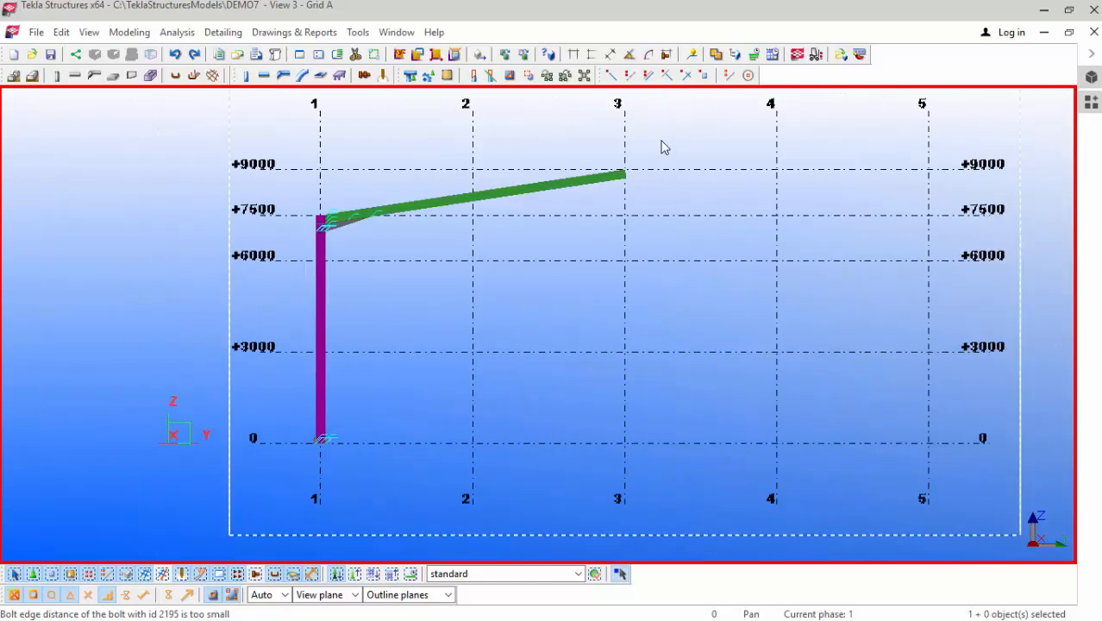
# Step: Mirror-copy the column, rafter and their connections about grid line 3 to form the other half of the portal frame
pyautogui.moveTo(661, 147); pyautogui.dragTo(288, 473)
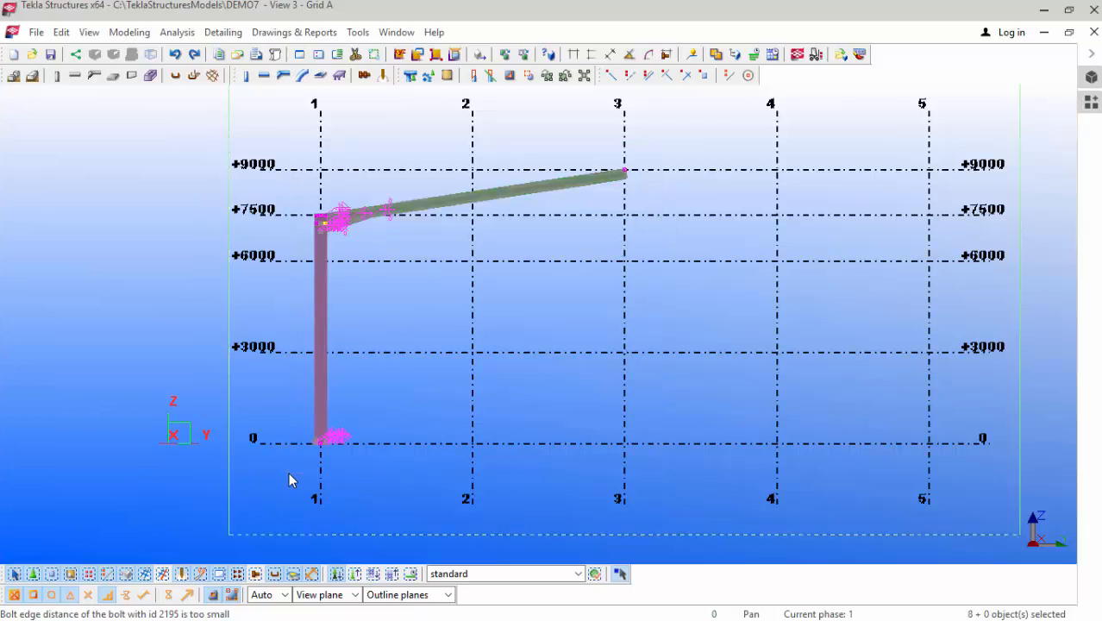
pyautogui.rightClick(663, 130)
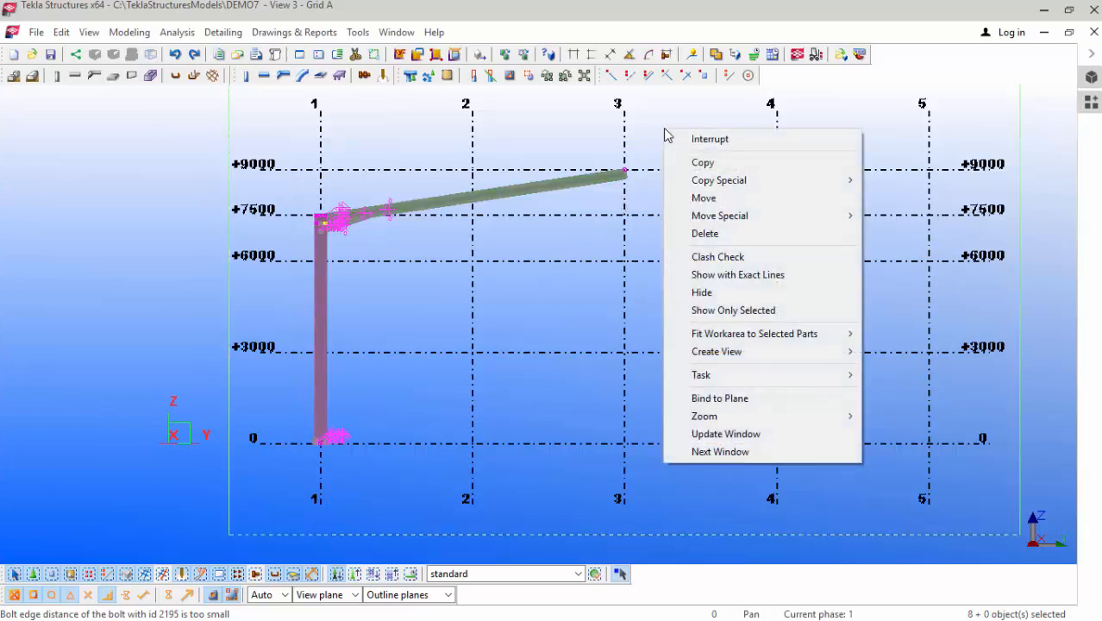
pyautogui.moveTo(730, 183)
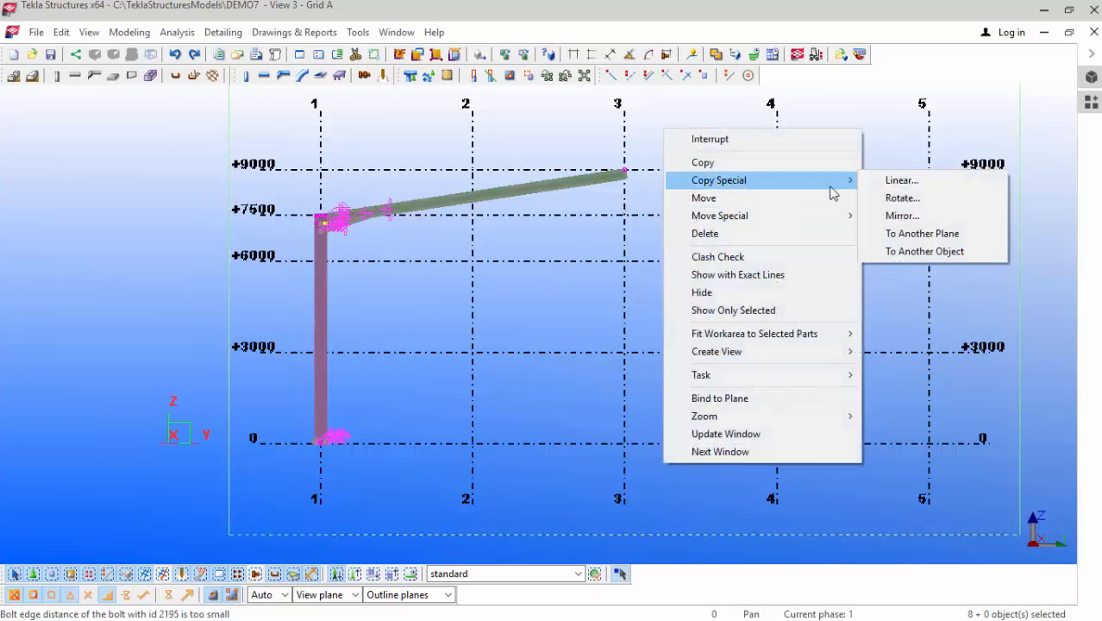
pyautogui.click(902, 216)
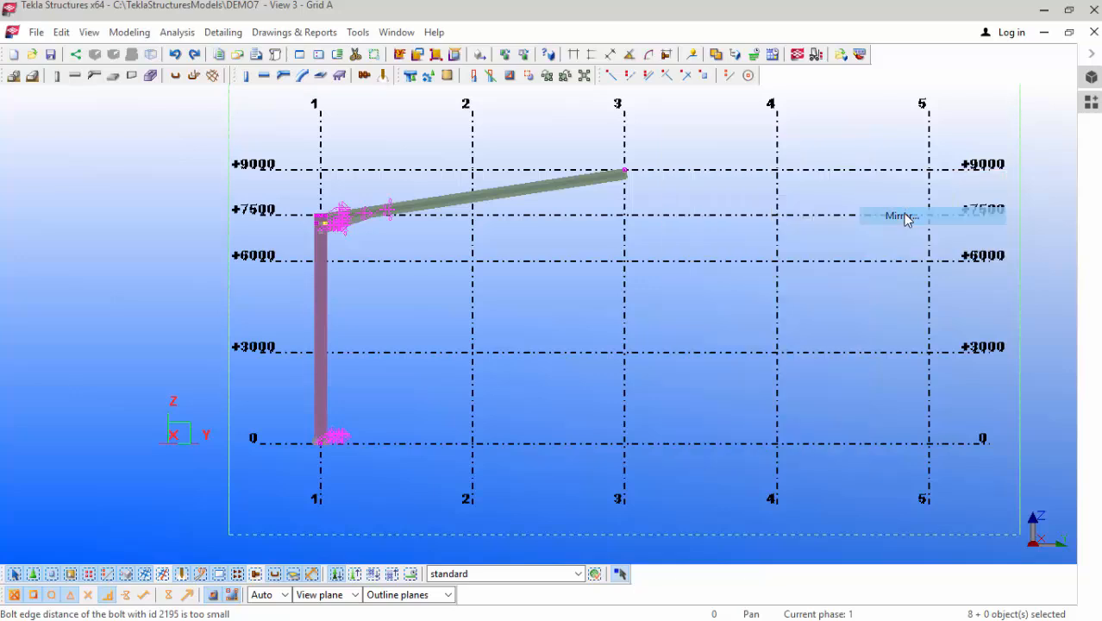
pyautogui.click(624, 216)
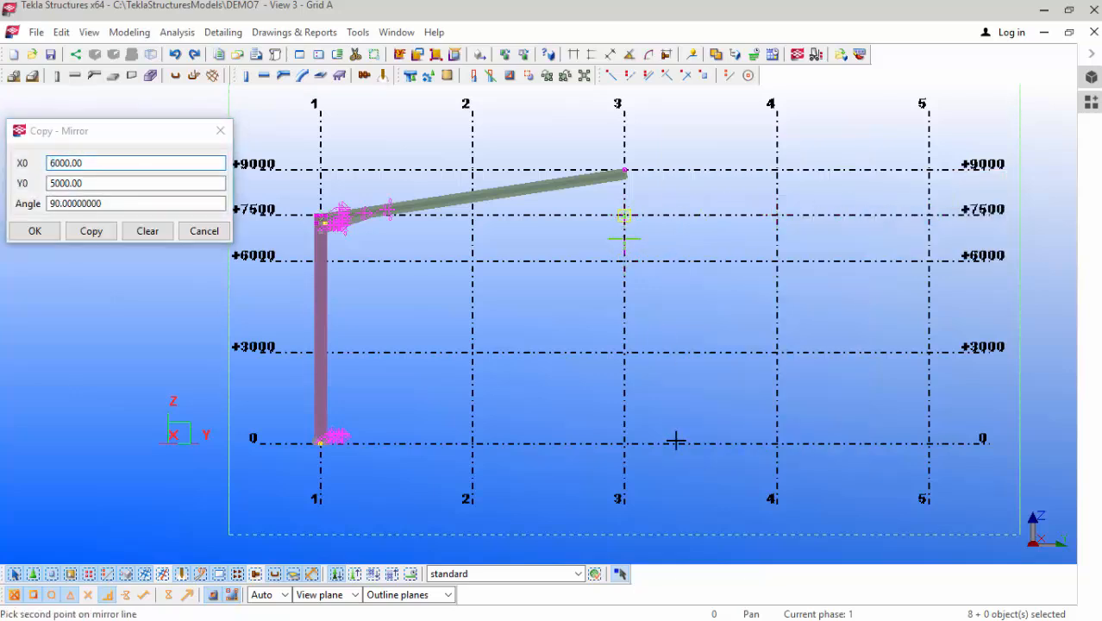
pyautogui.click(625, 443)
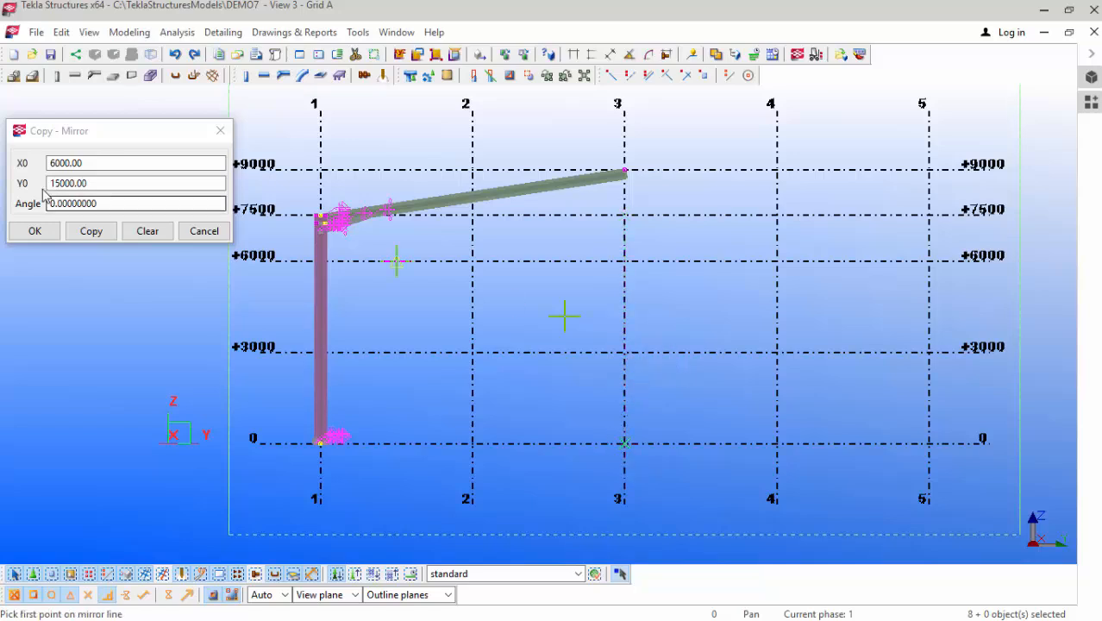
pyautogui.click(91, 231)
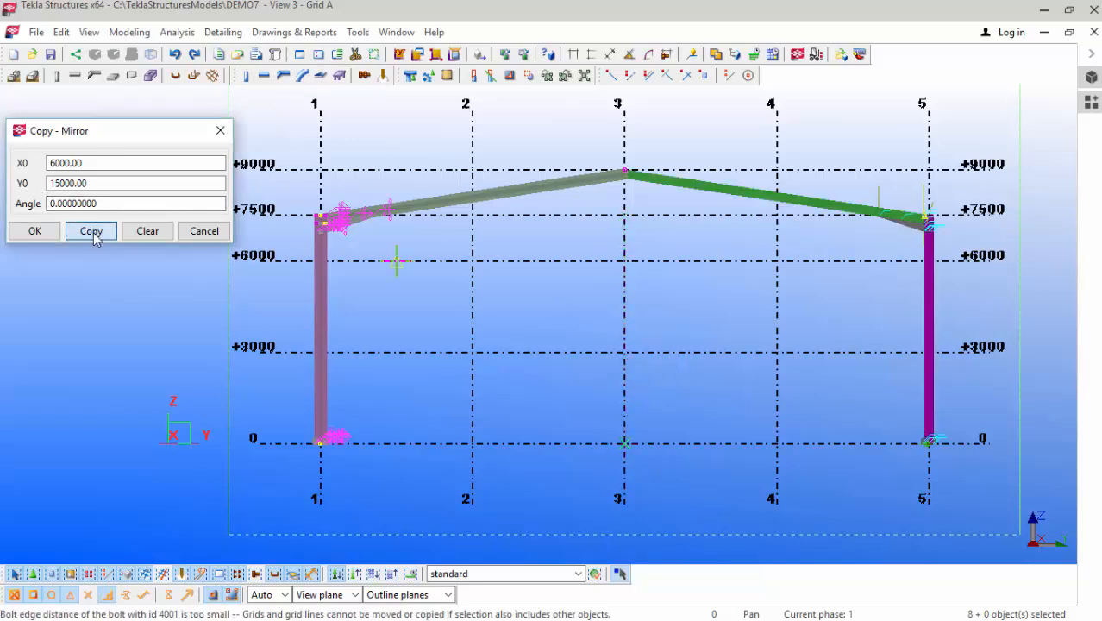
pyautogui.click(36, 231)
pyautogui.scroll(3, 659, 175)
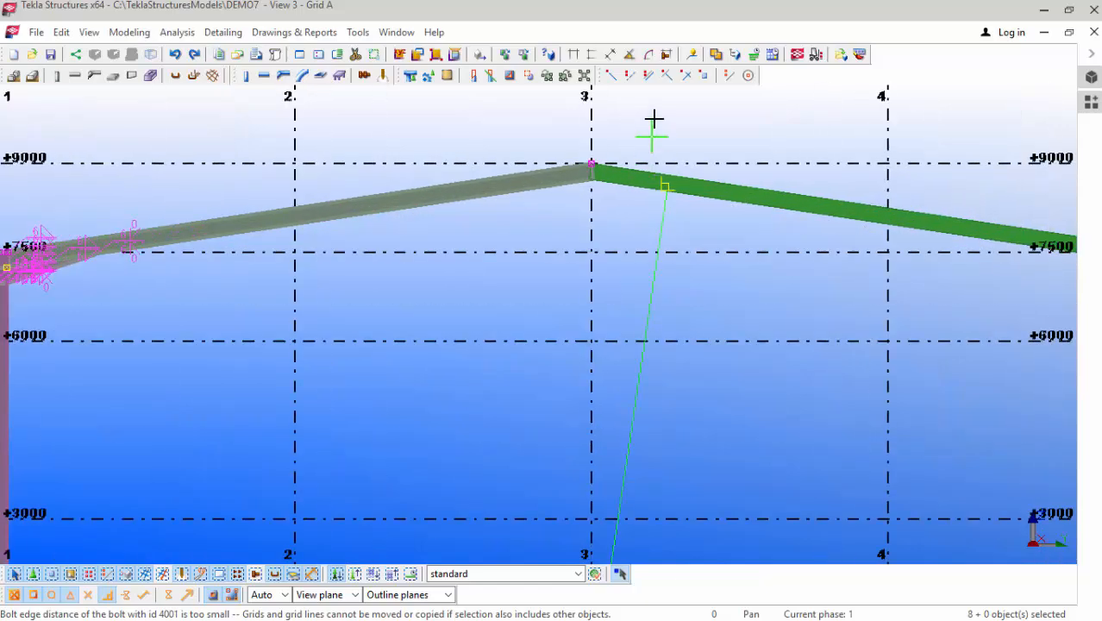
pyautogui.rightClick(653, 123)
pyautogui.click(681, 129)
# Step: Connect the two rafters at the ridge on grid line 3 with Apex haunch (106), using the original rafter as main part
pyautogui.scroll(3, 595, 168)
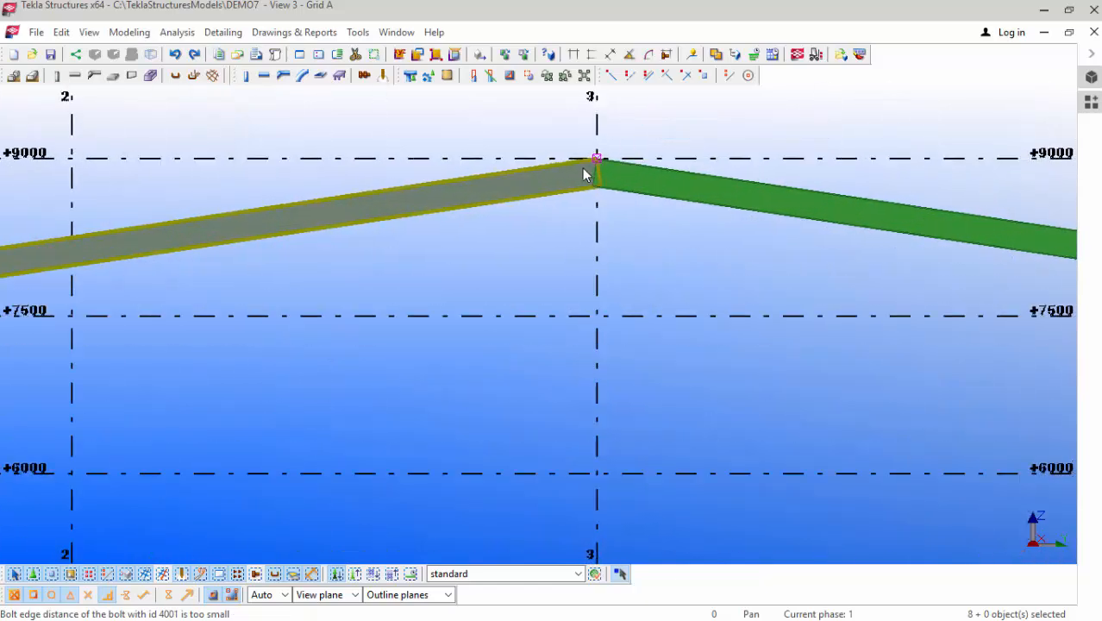
pyautogui.click(634, 197)
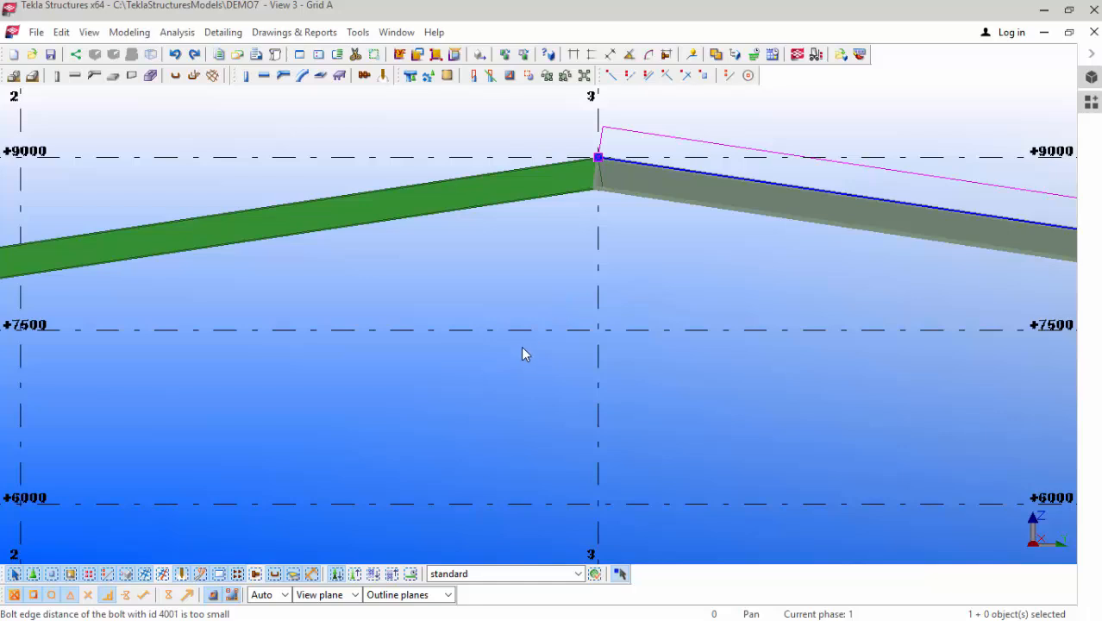
pyautogui.hotkey('ctrl', 'f')
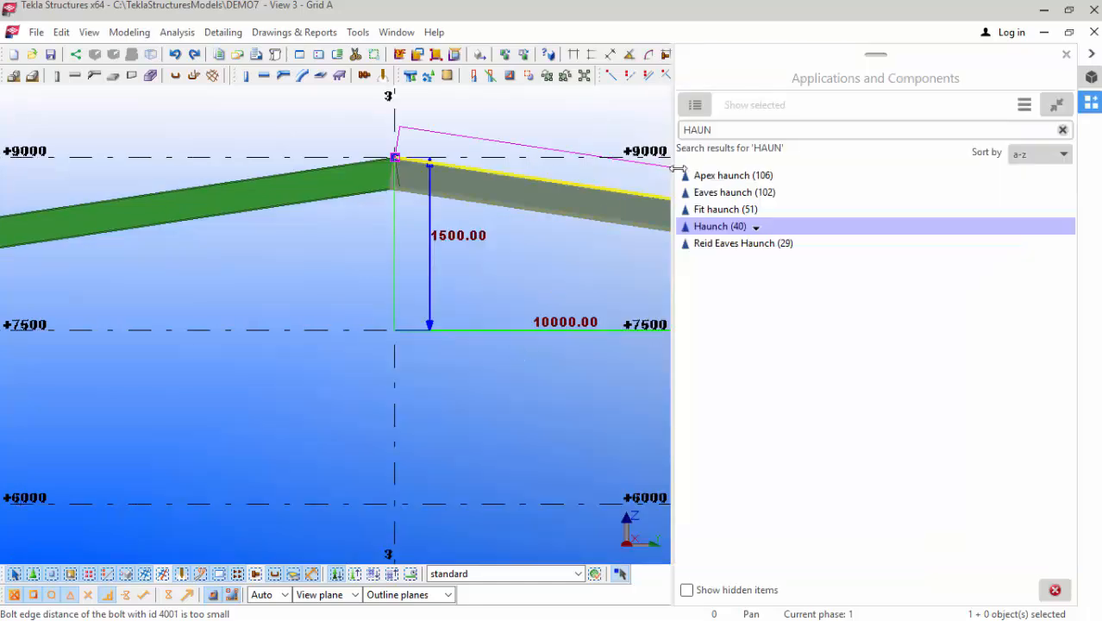
pyautogui.click(724, 131)
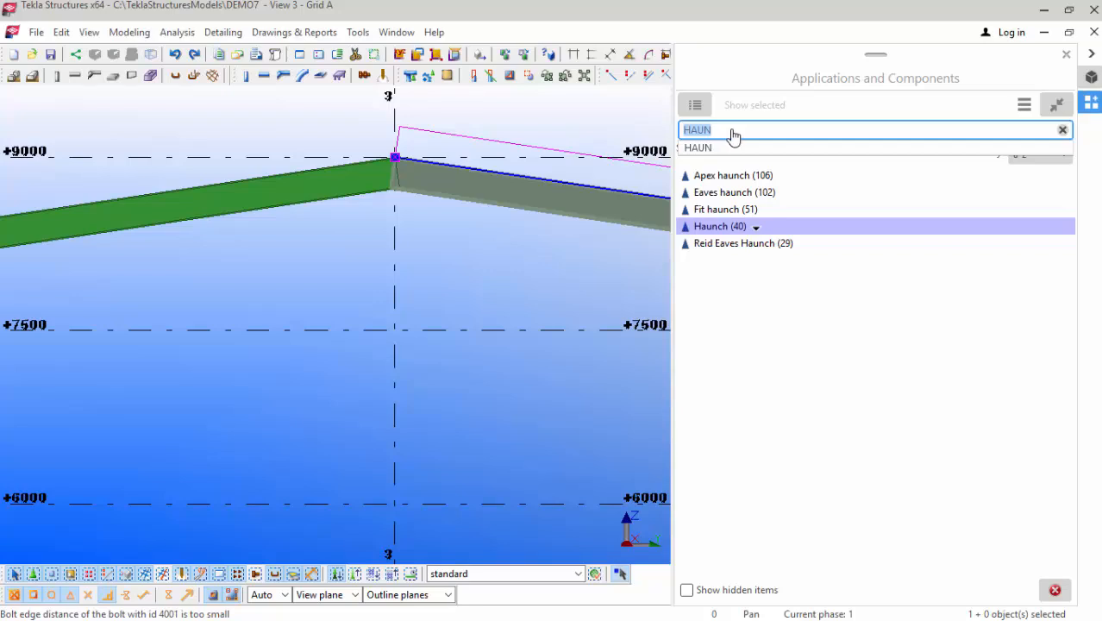
pyautogui.click(721, 179)
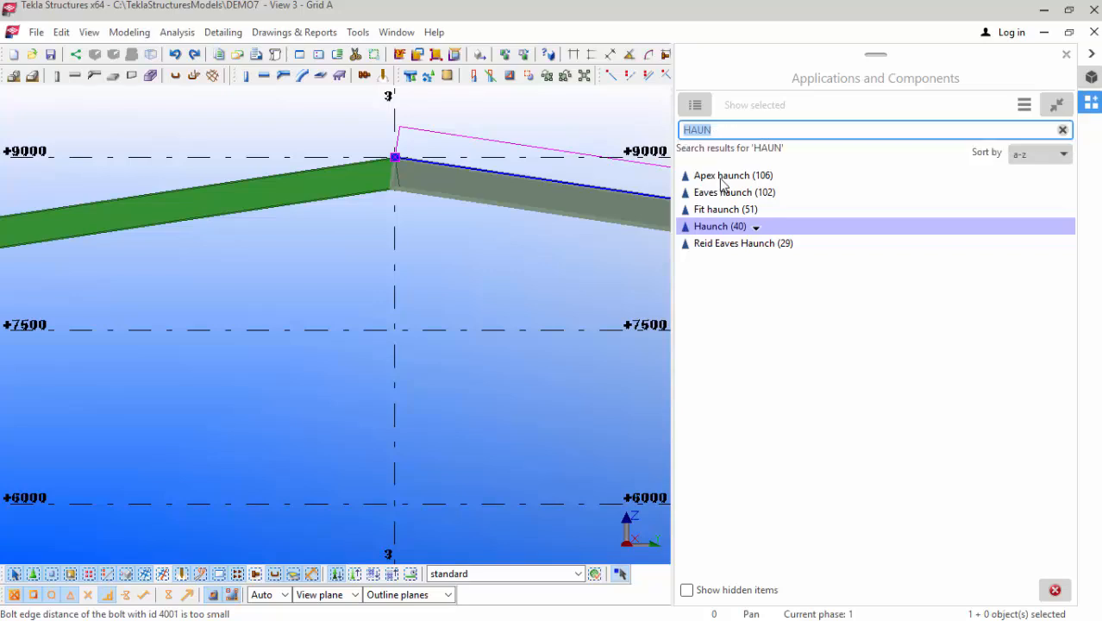
pyautogui.click(762, 178)
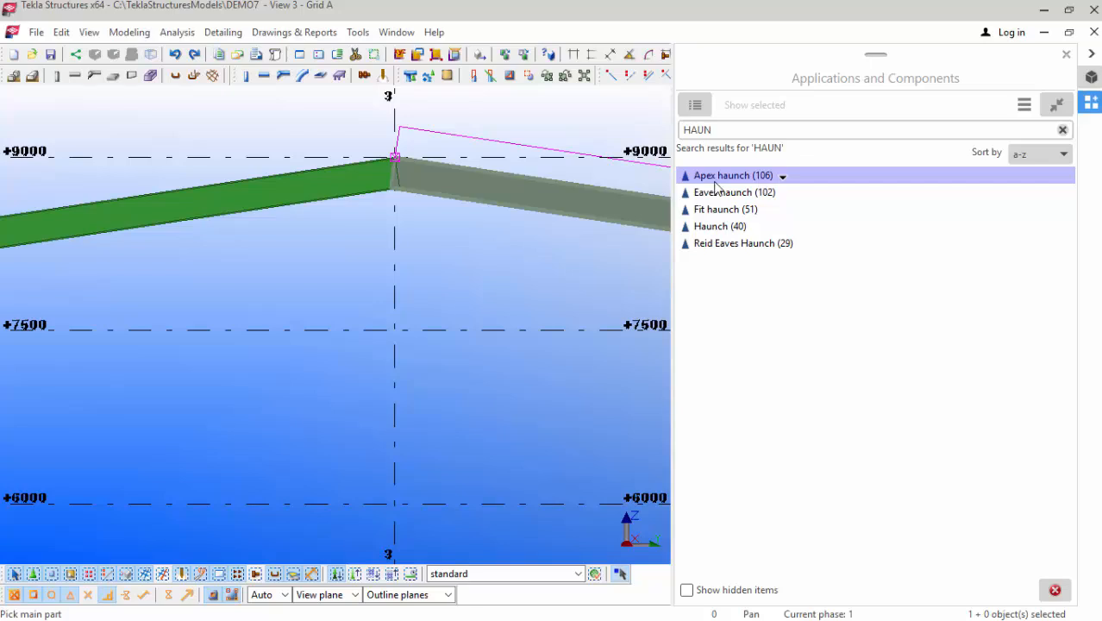
pyautogui.click(351, 187)
pyautogui.click(421, 178)
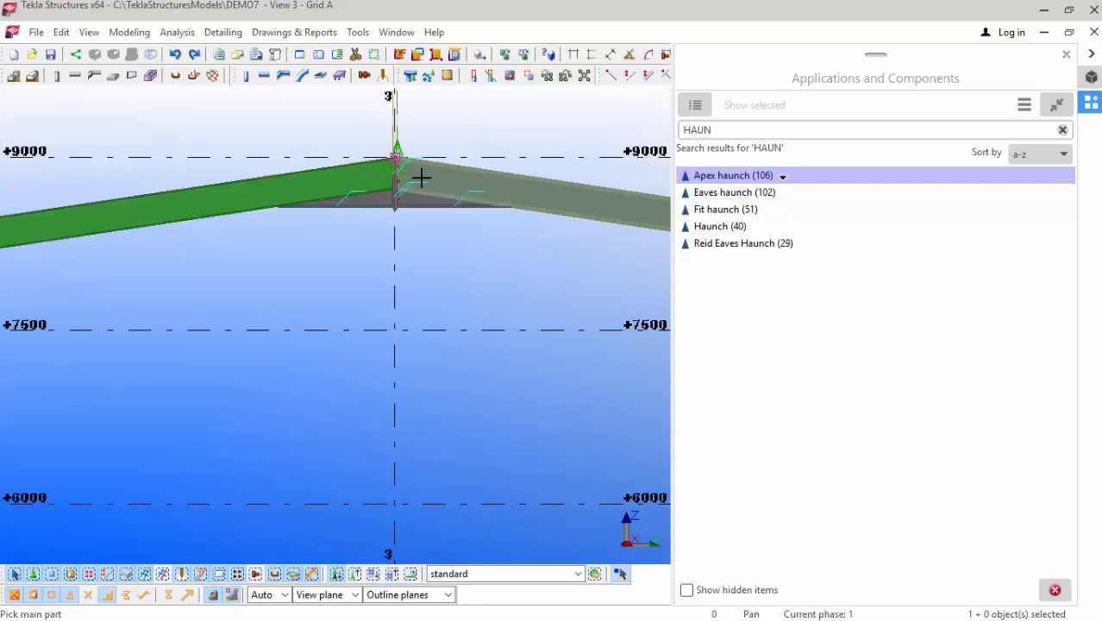
pyautogui.scroll(5, 405, 191)
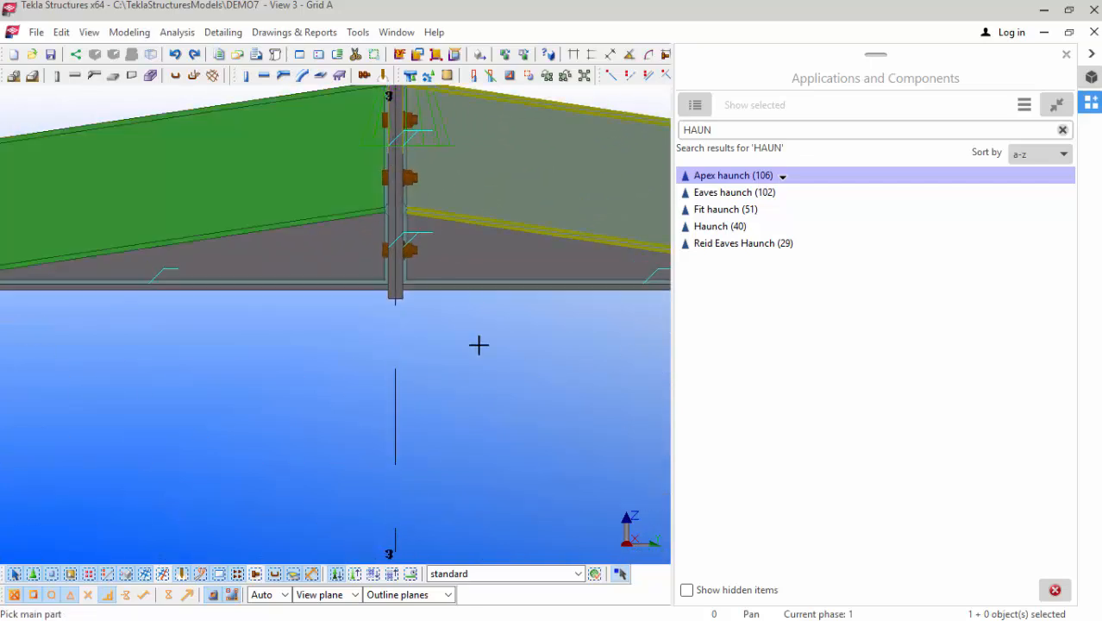
pyautogui.rightClick(484, 376)
pyautogui.click(518, 123)
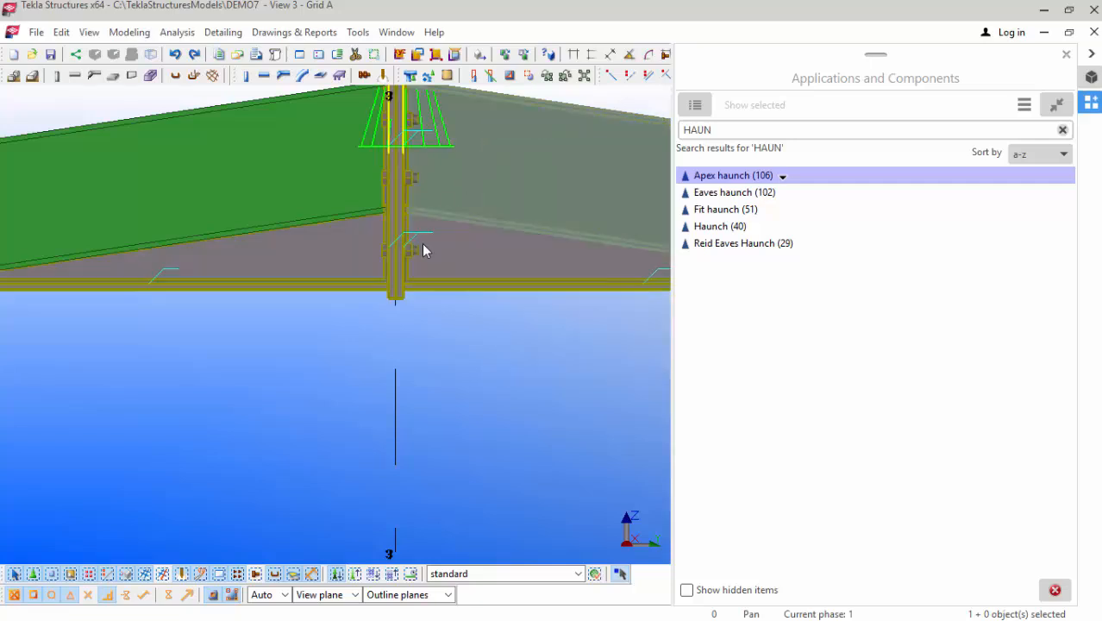
pyautogui.scroll(3, 411, 244)
pyautogui.scroll(-3, 303, 424)
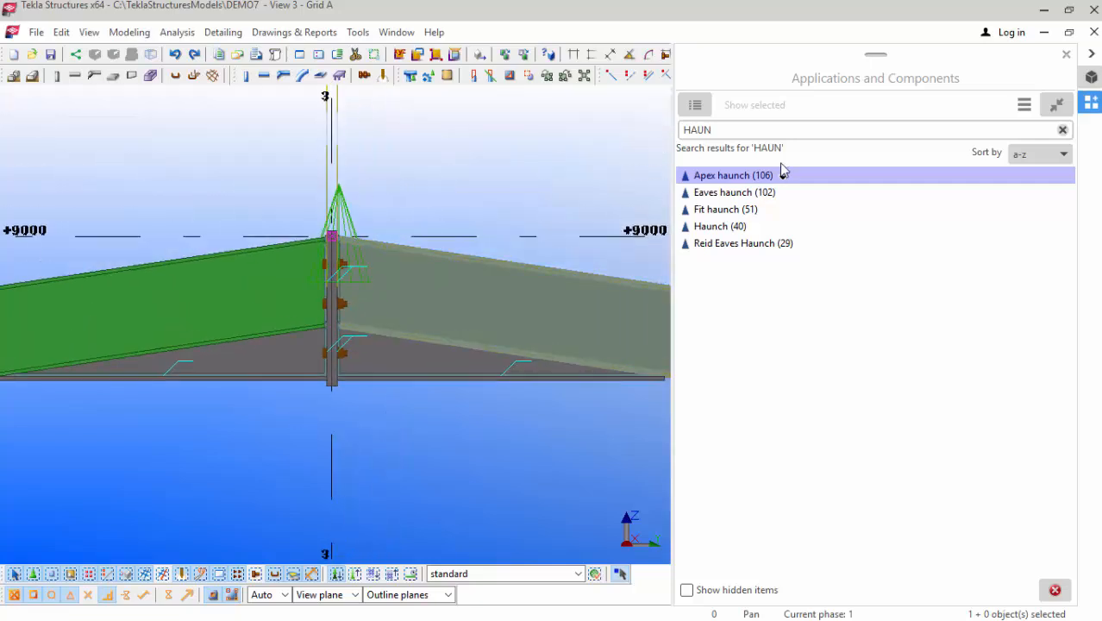
pyautogui.click(1066, 54)
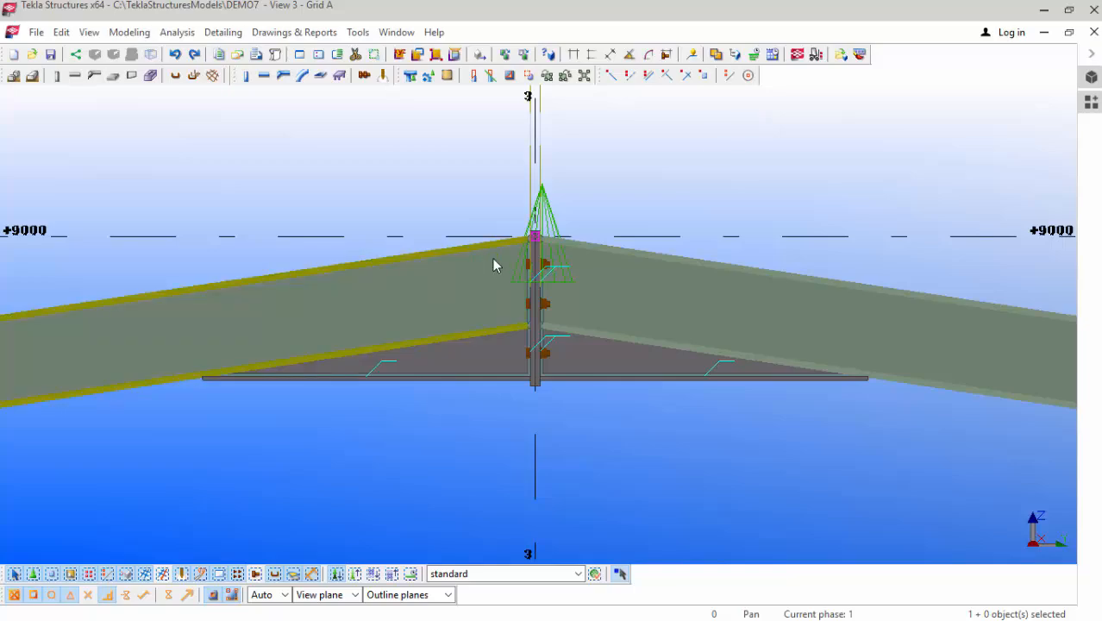
# Step: Set the apex haunch's lower end plate extension to 0 and its bolts to size 20 with bolt standard 8.8XOX
pyautogui.doubleClick(577, 170)
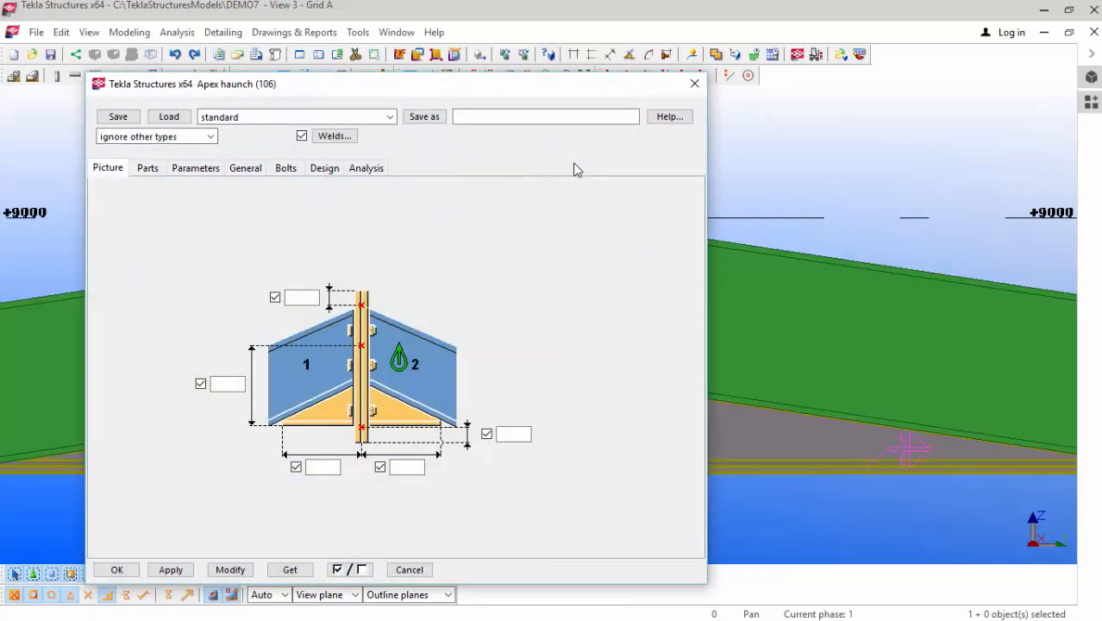
pyautogui.click(520, 437)
pyautogui.write('00')
pyautogui.click(292, 168)
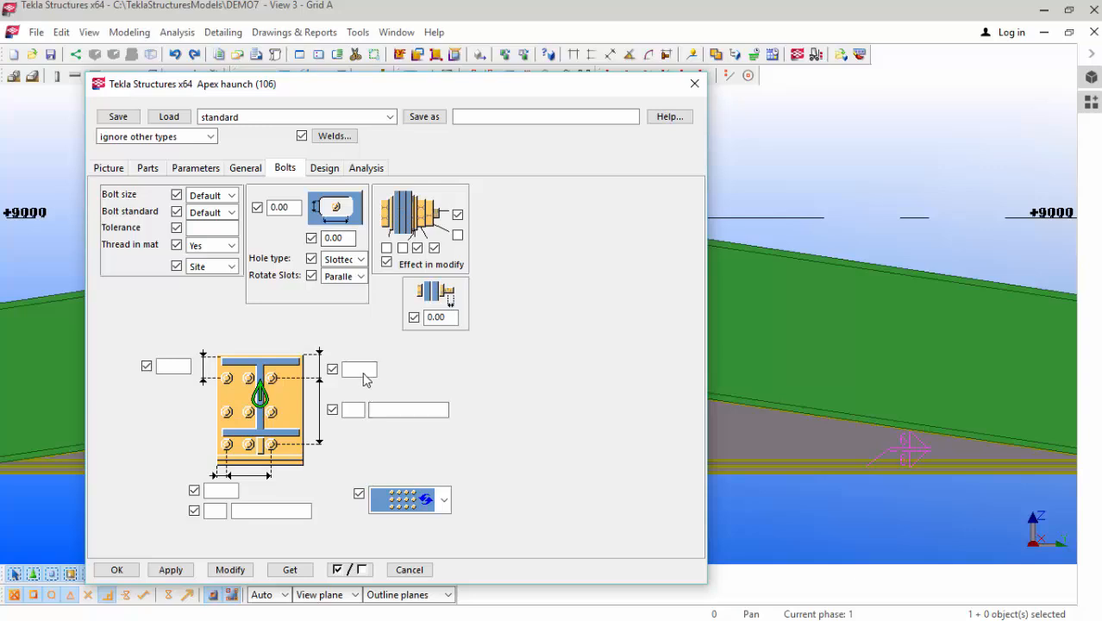
pyautogui.click(215, 195)
pyautogui.click(218, 262)
pyautogui.click(223, 212)
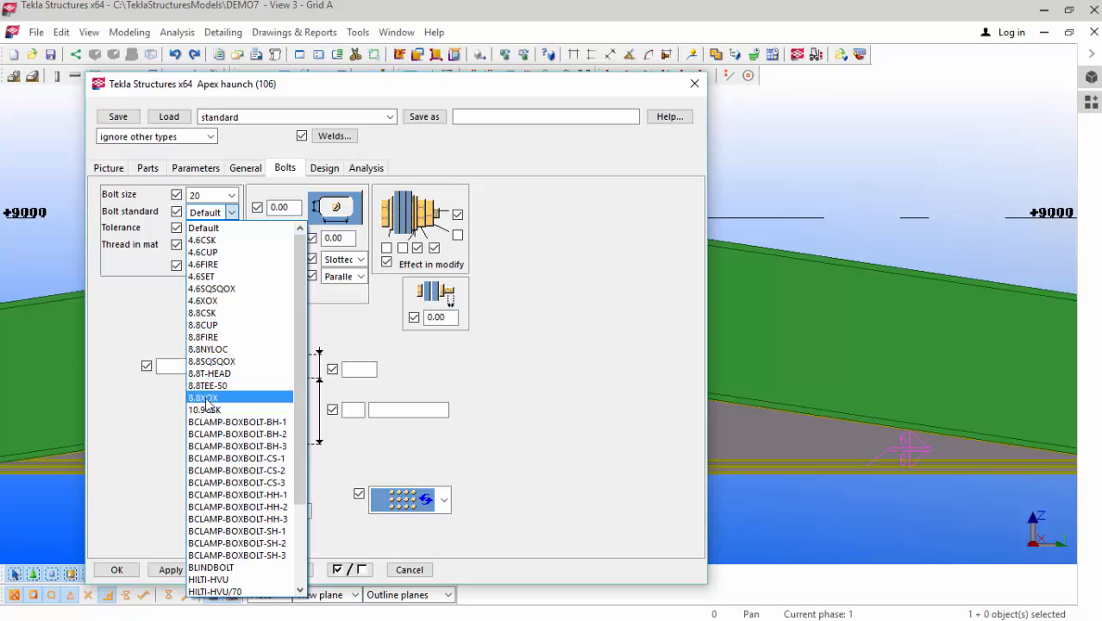
pyautogui.click(210, 398)
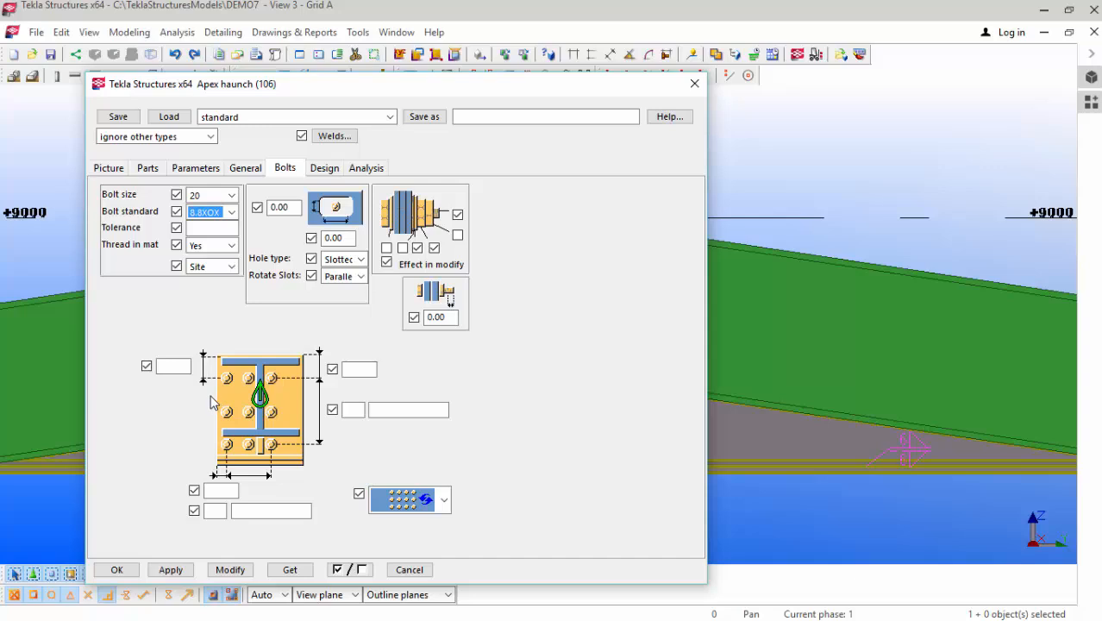
# Step: Give the apex haunch bolts a 50 mm top edge distance and 5 rows at 90 mm spacing, and update the connection
pyautogui.click(351, 367)
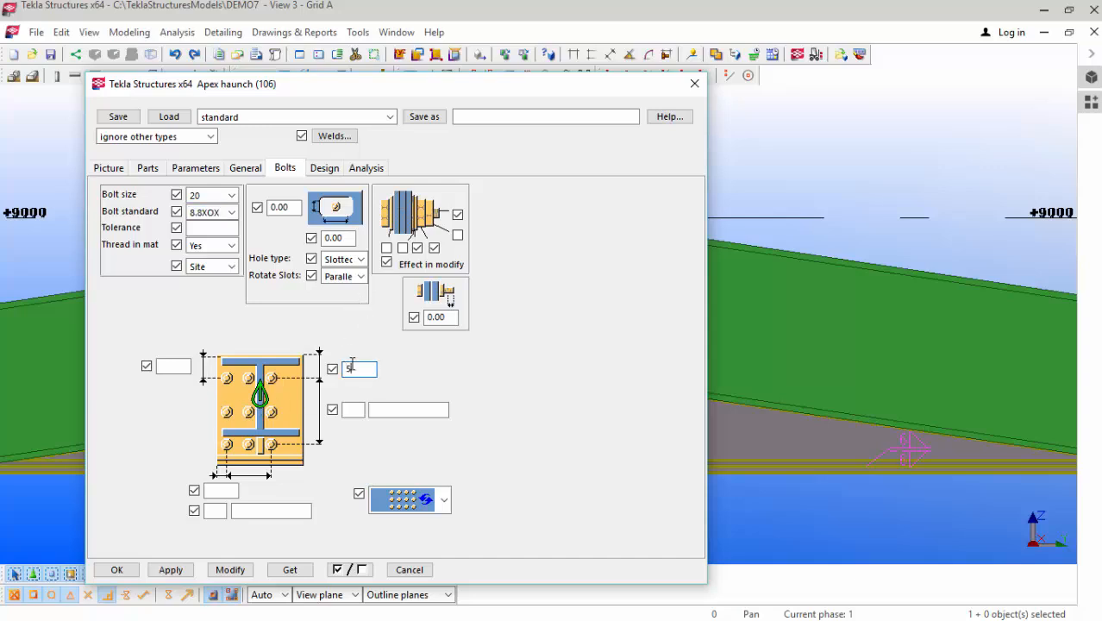
pyautogui.write('50')
pyautogui.click(360, 411)
pyautogui.click(399, 411)
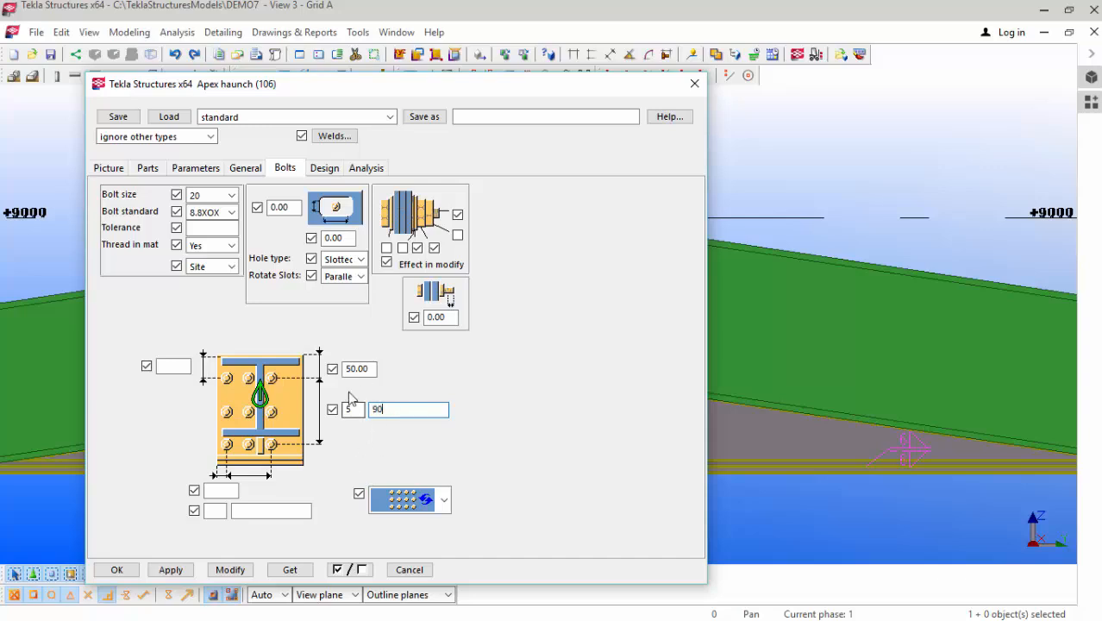
pyautogui.click(231, 570)
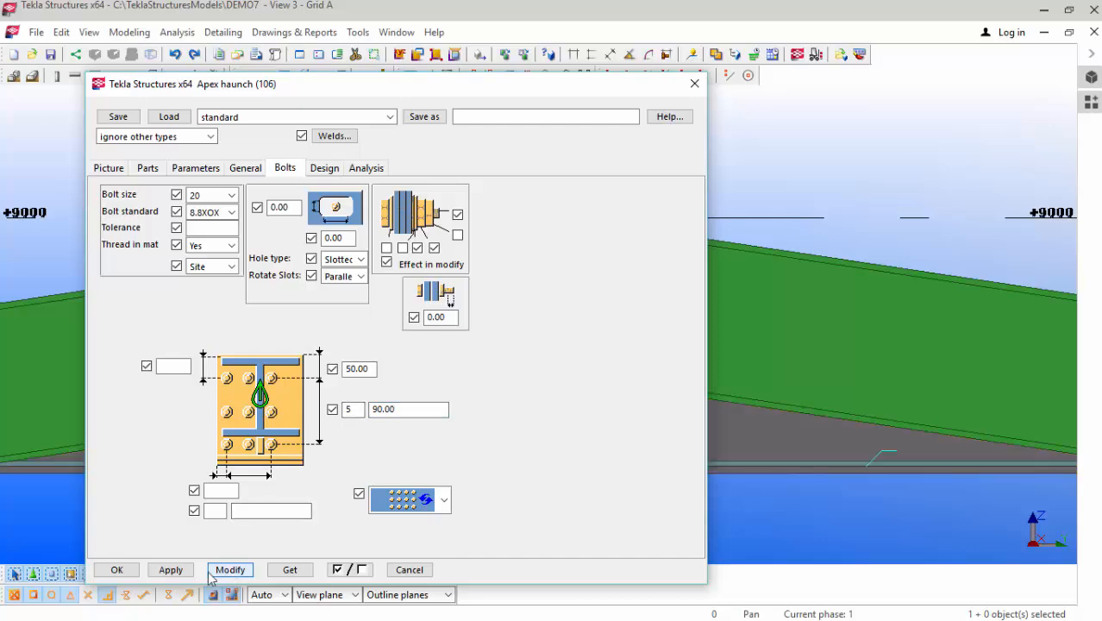
pyautogui.click(173, 570)
pyautogui.click(116, 570)
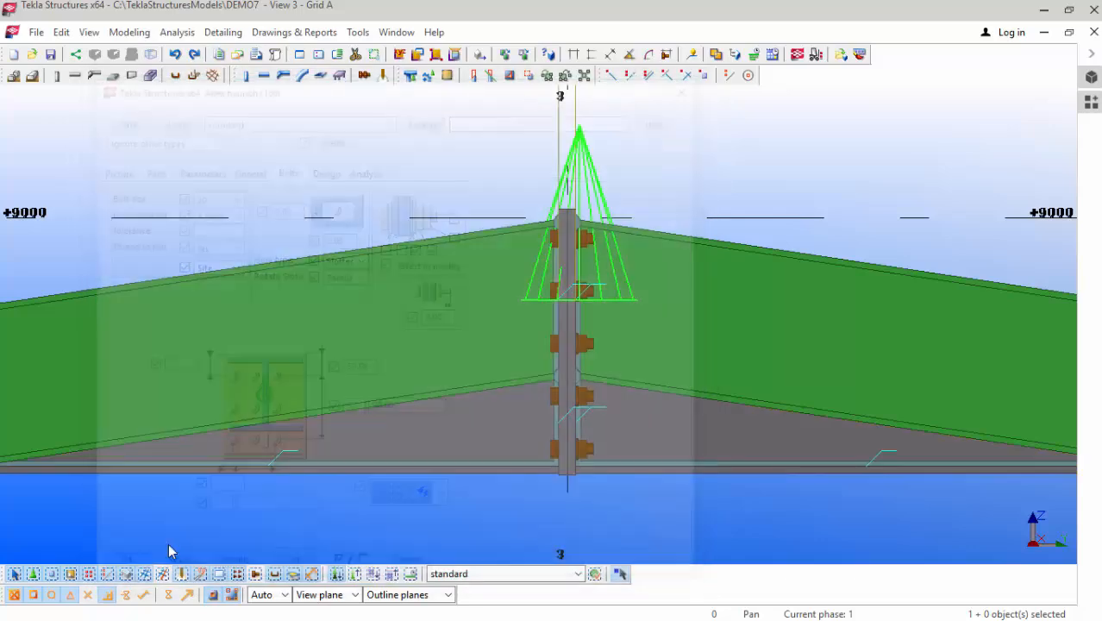
# Step: Bring the whole portal frame on Grid A into view and save the model
pyautogui.scroll(-3, 386, 349)
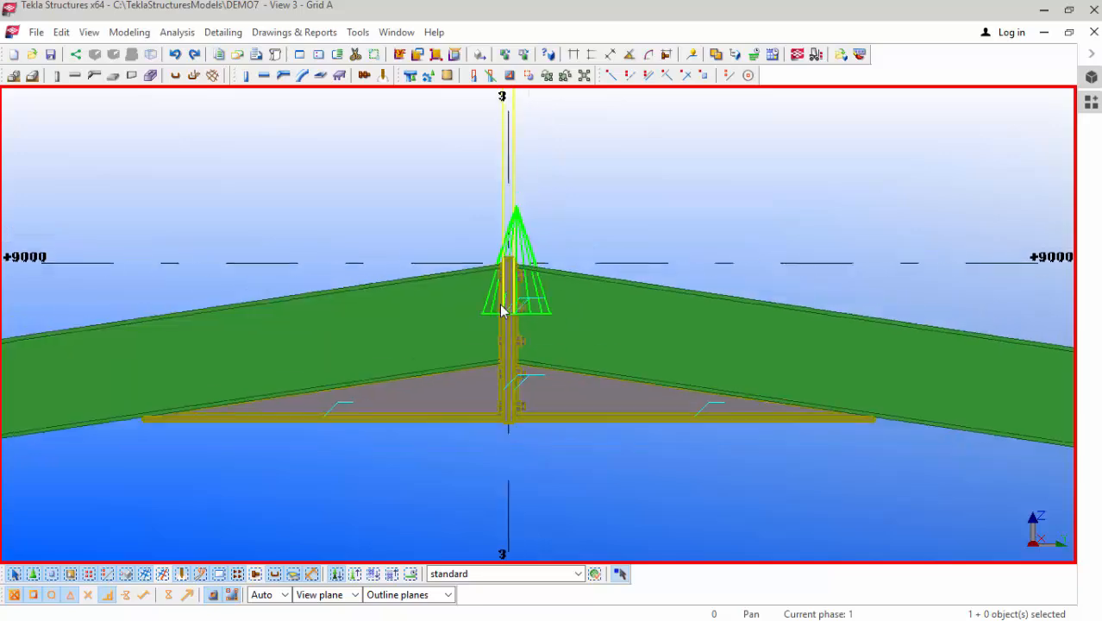
pyautogui.scroll(-4, 509, 306)
pyautogui.scroll(-6, 608, 280)
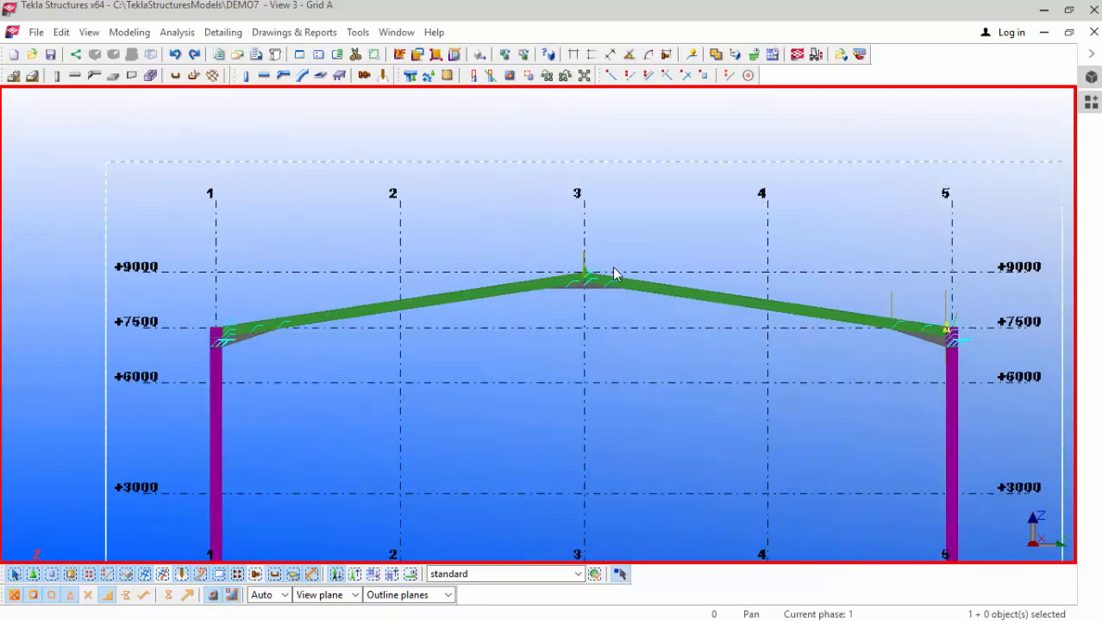
pyautogui.scroll(1, 471, 375)
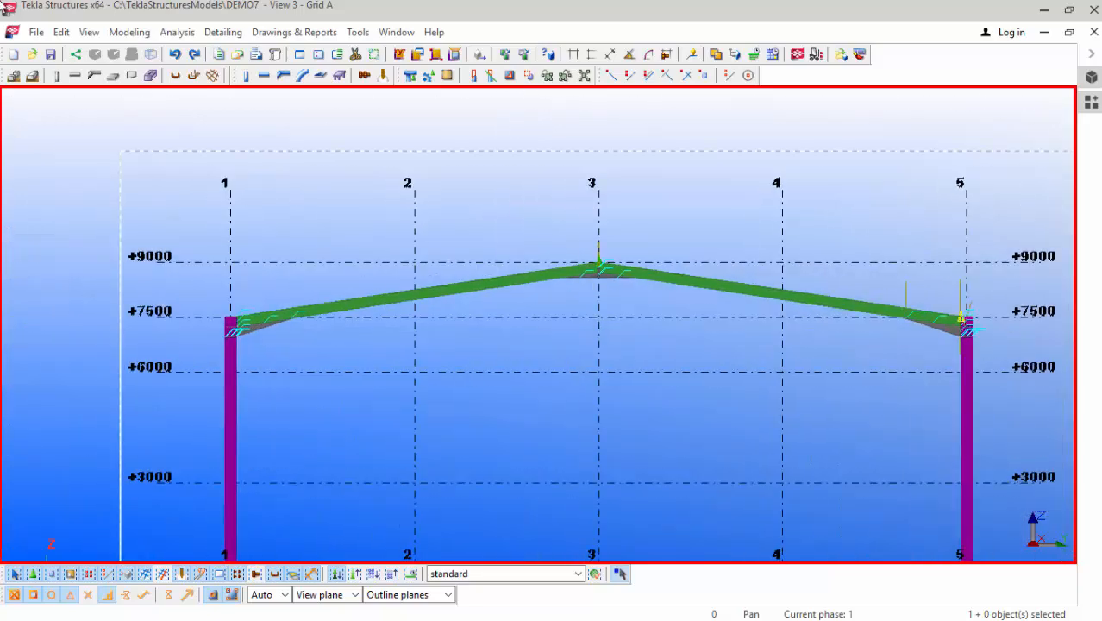
pyautogui.click(37, 33)
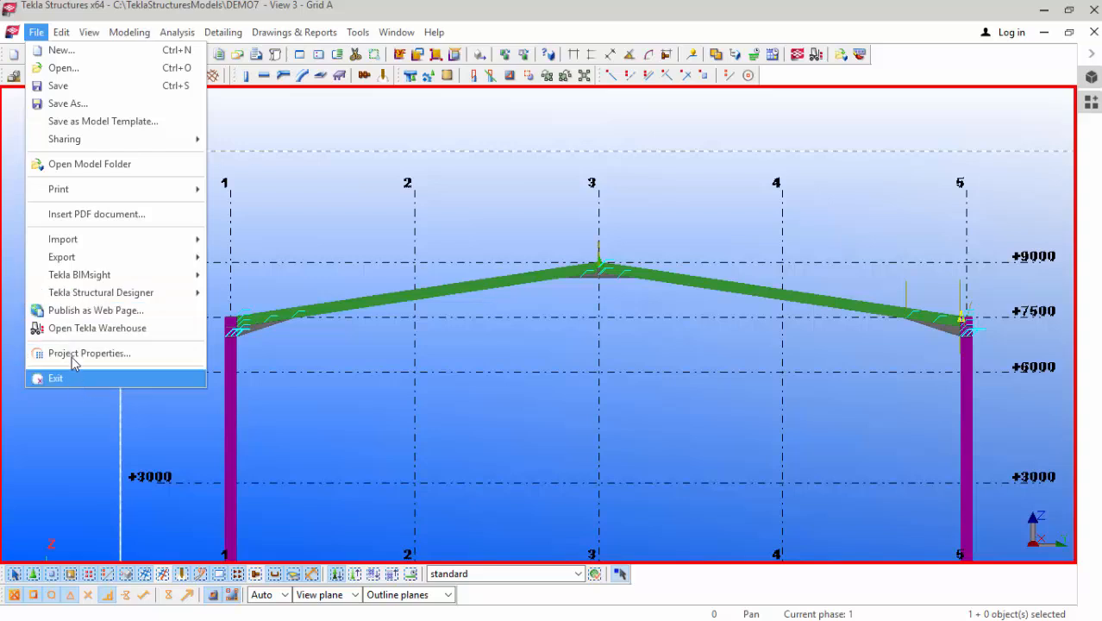
pyautogui.click(74, 104)
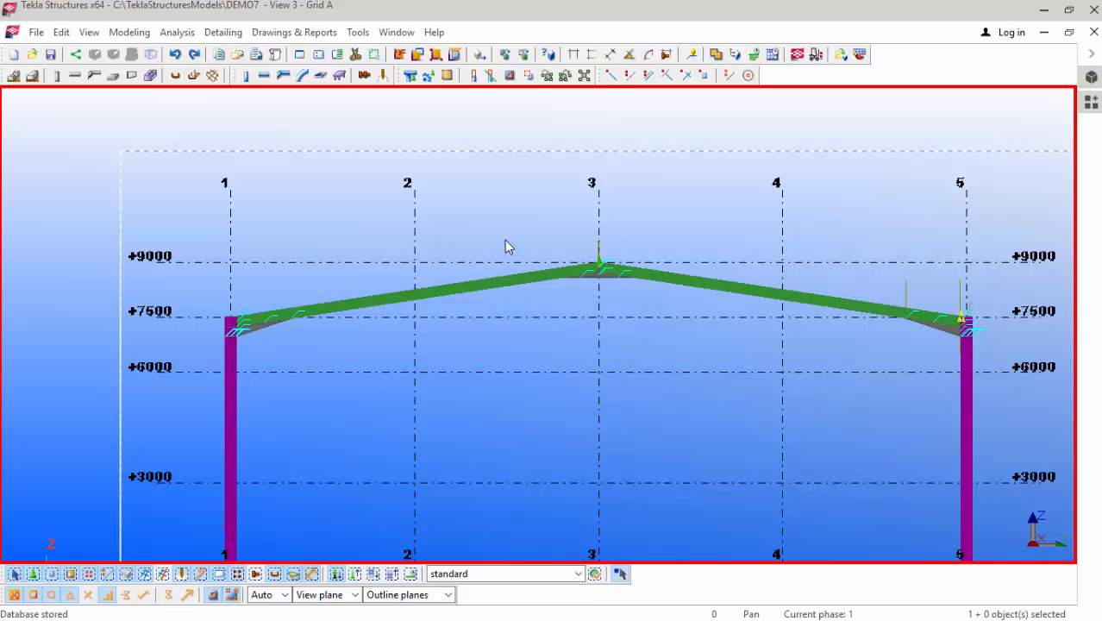
# Step: Switch the Grid A view to 3D, redraw it and examine the apex haunch and the rafter down to the eaves
pyautogui.hotkey('ctrl', 'p')
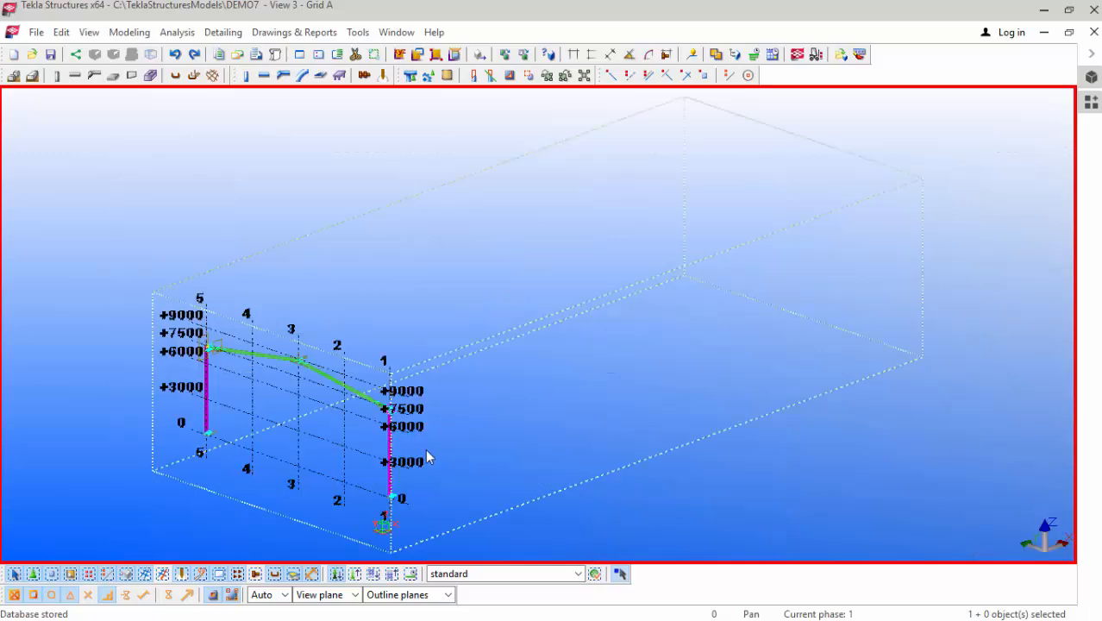
pyautogui.scroll(5, 427, 457)
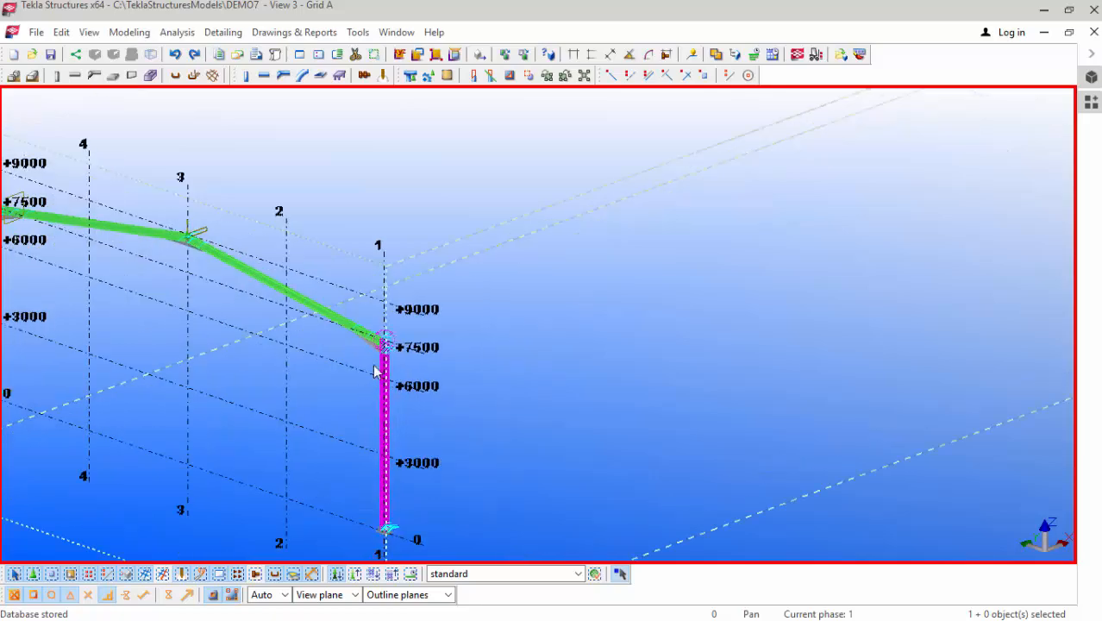
pyautogui.scroll(3, 377, 373)
pyautogui.rightClick(407, 139)
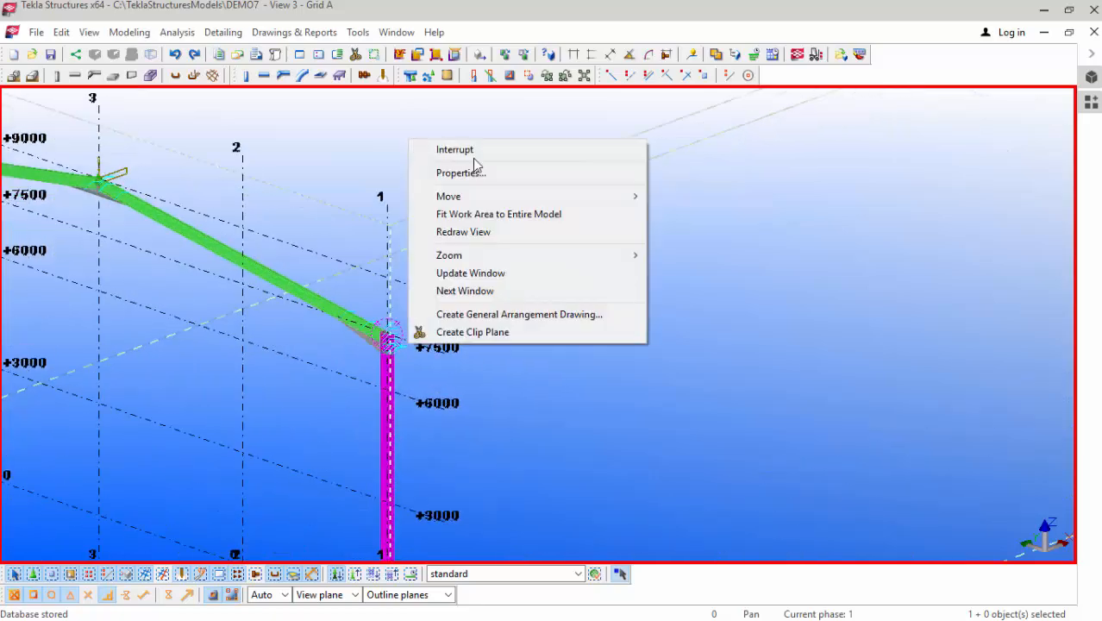
pyautogui.click(493, 233)
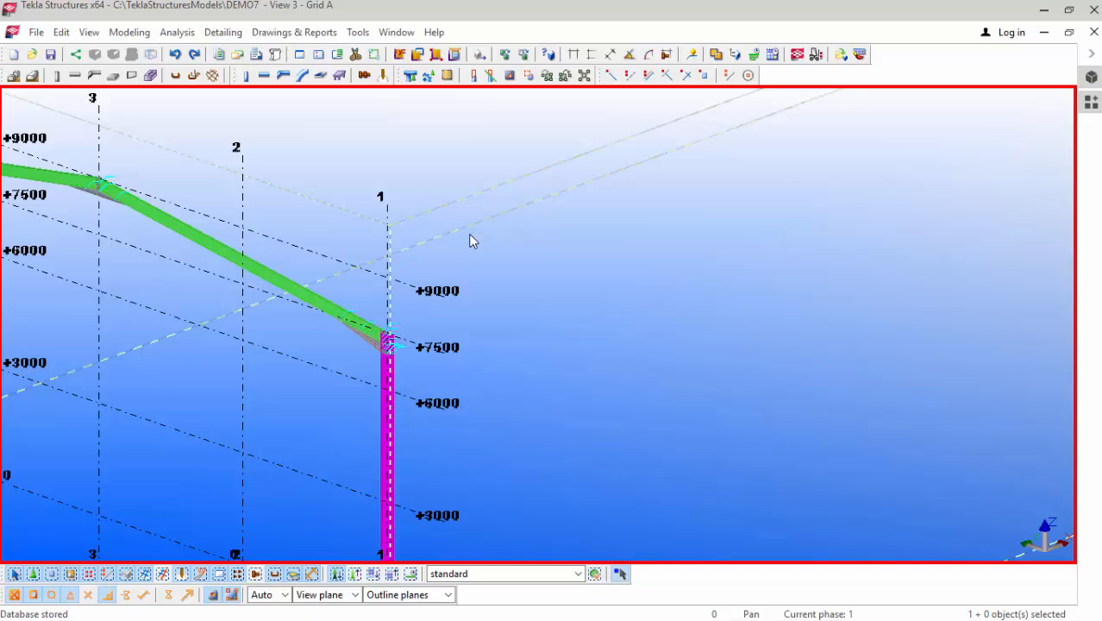
pyautogui.scroll(5, 117, 184)
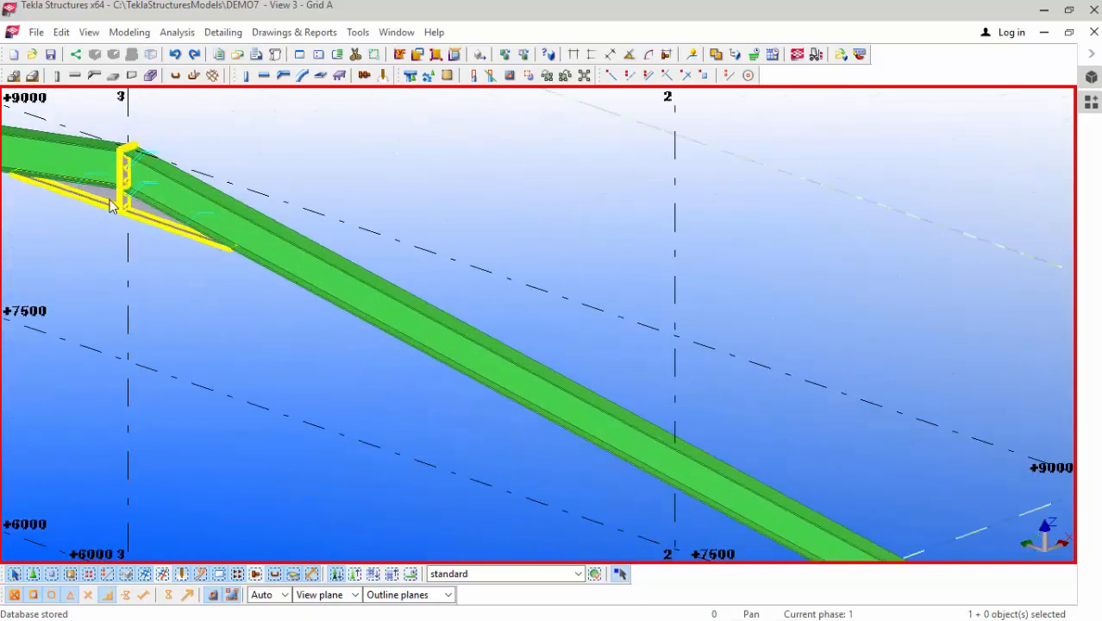
pyautogui.scroll(-6, 125, 213)
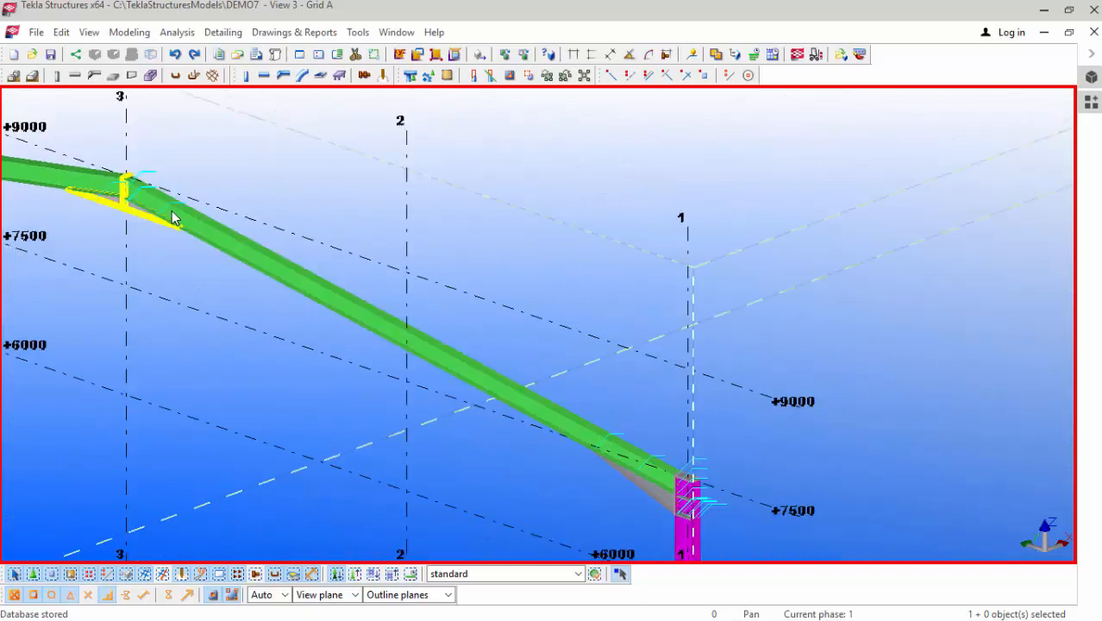
# Step: Go to the View 1 - 3d model view, redraw it and show the full grid from A to J
pyautogui.click(406, 35)
pyautogui.click(423, 138)
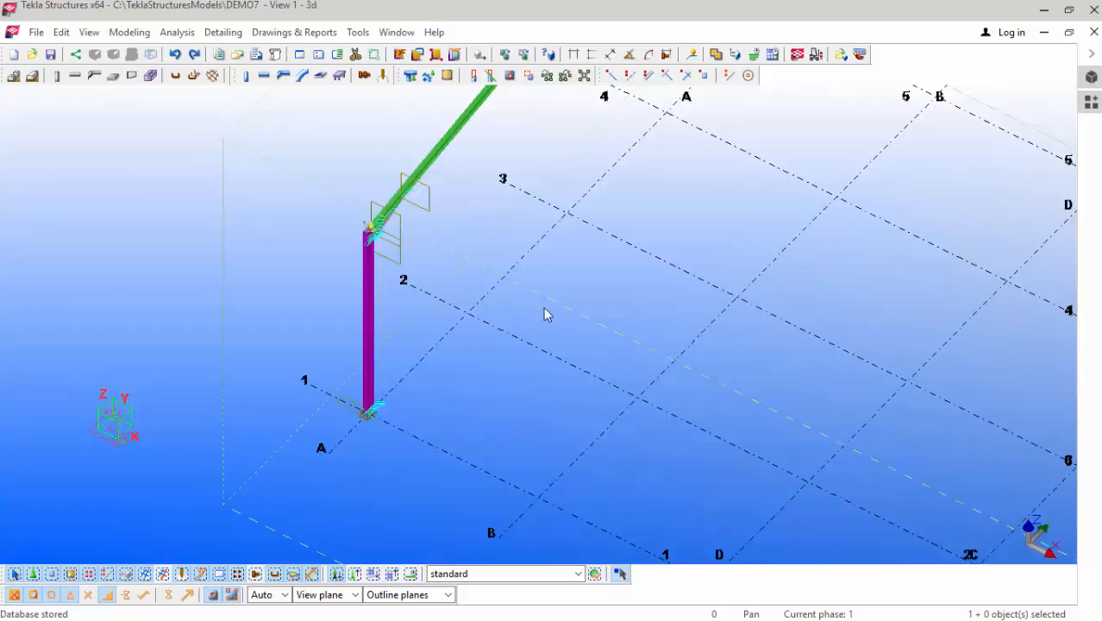
pyautogui.scroll(-4, 319, 347)
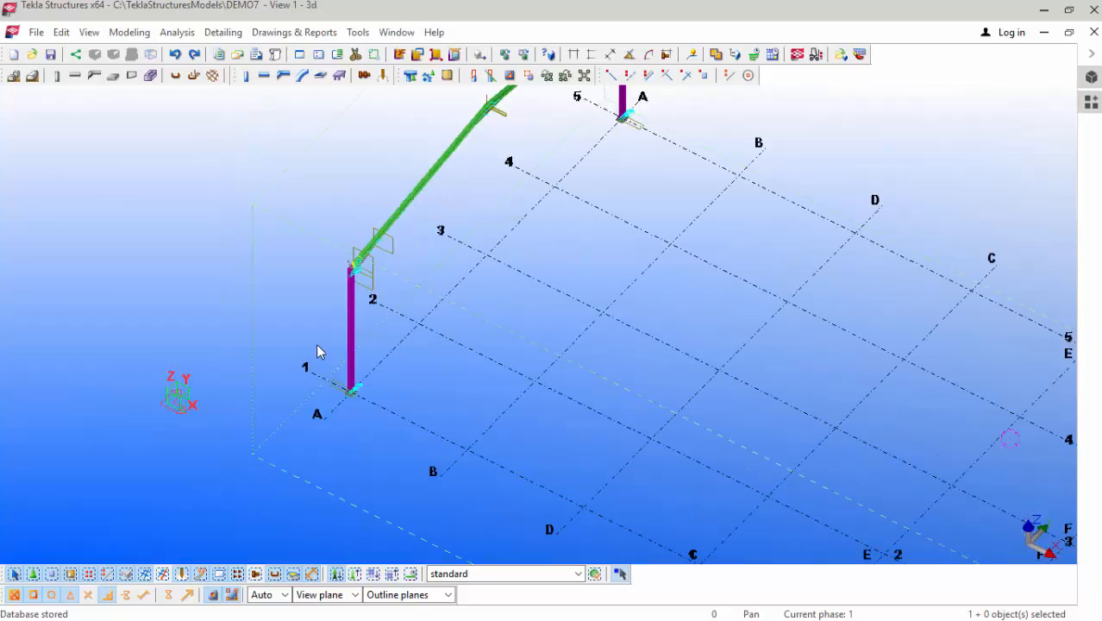
pyautogui.rightClick(612, 131)
pyautogui.click(699, 223)
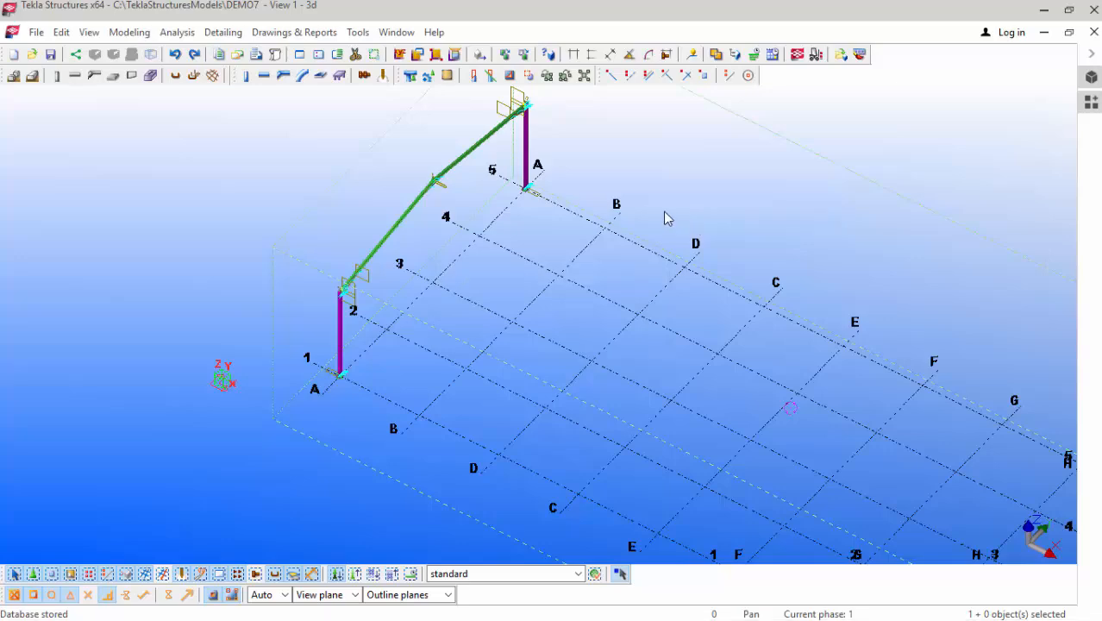
pyautogui.scroll(-4, 337, 250)
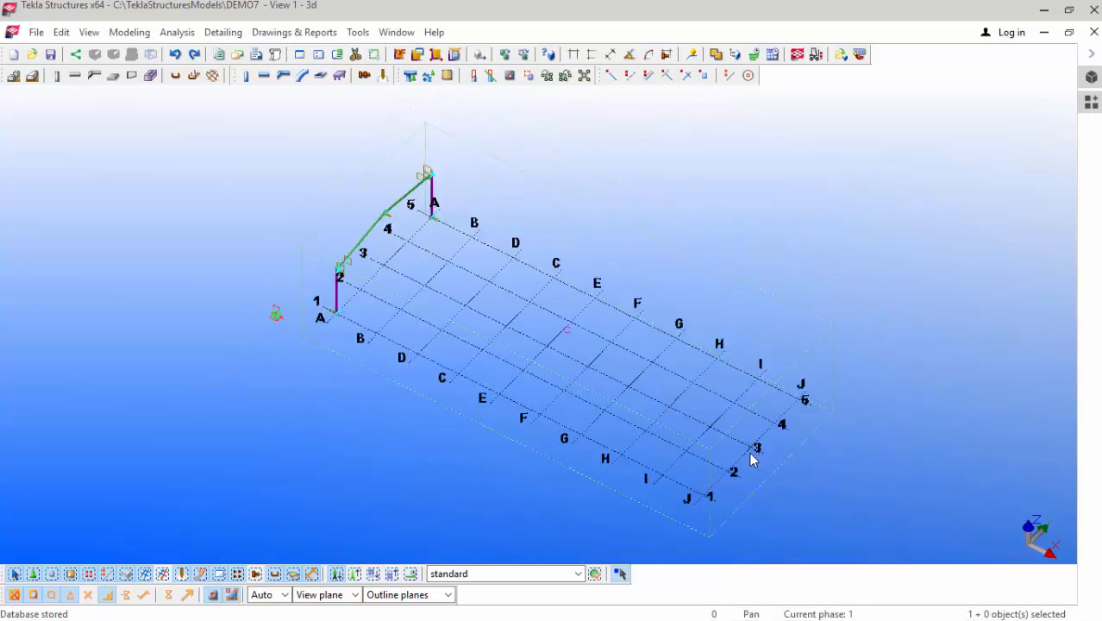
pyautogui.scroll(1, 384, 215)
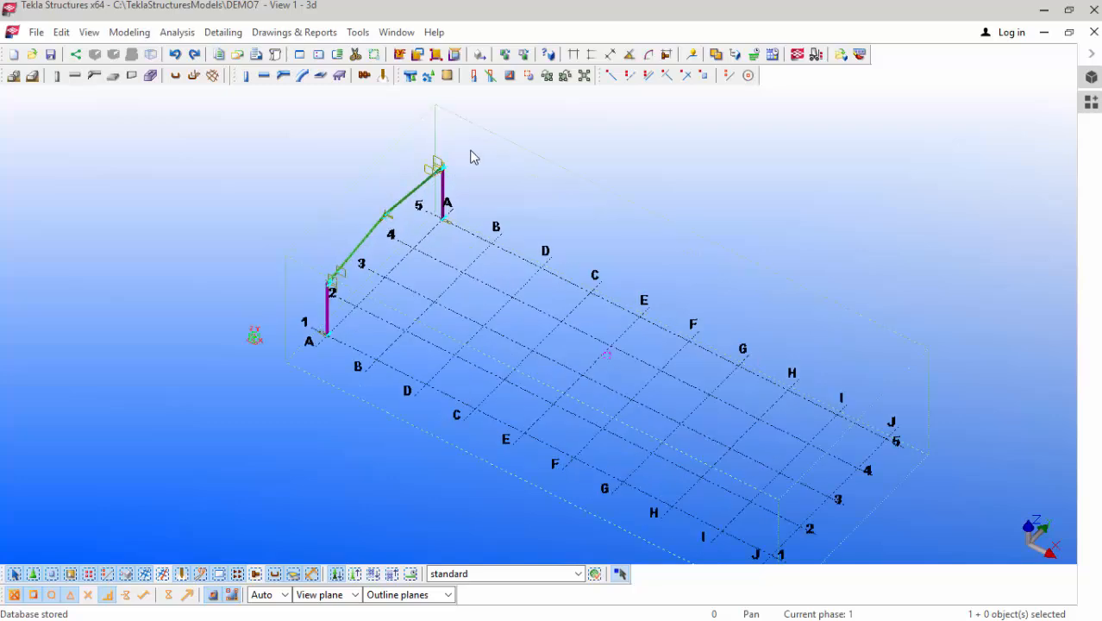
# Step: Copy the complete portal frame on Grid A linearly with dX 6000 and 9 copies, and end the copy command
pyautogui.moveTo(470, 146); pyautogui.dragTo(307, 352)
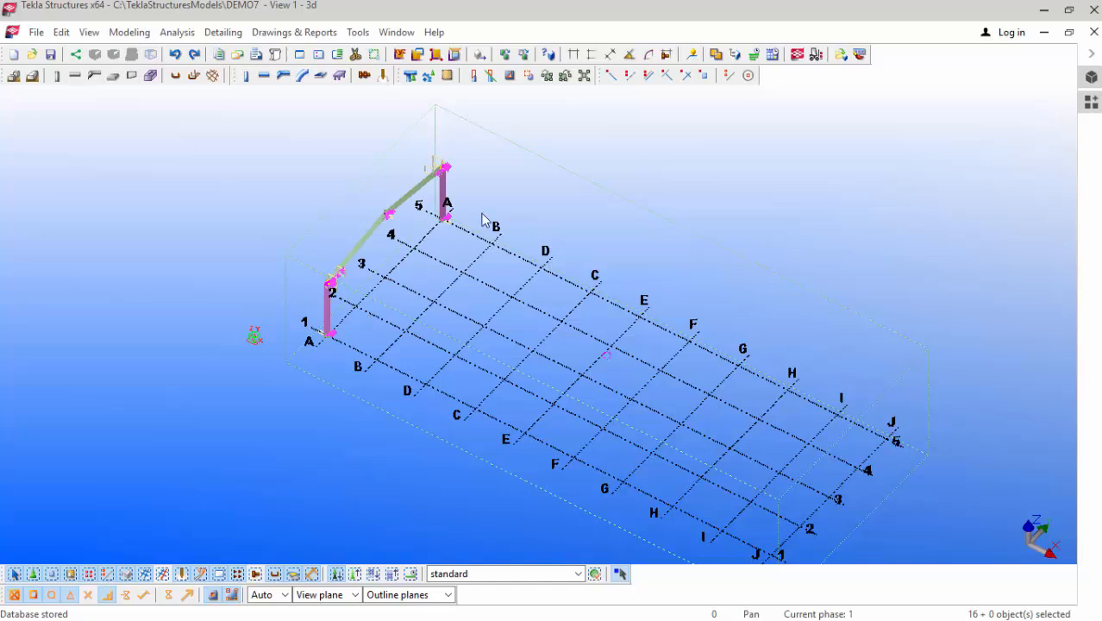
pyautogui.rightClick(690, 152)
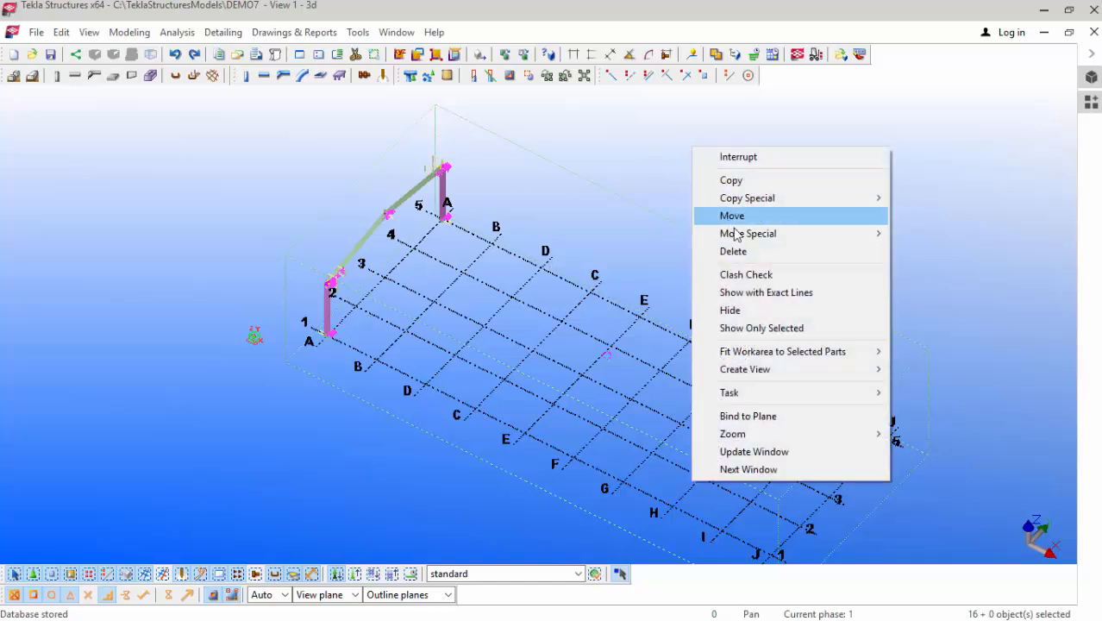
pyautogui.moveTo(750, 197)
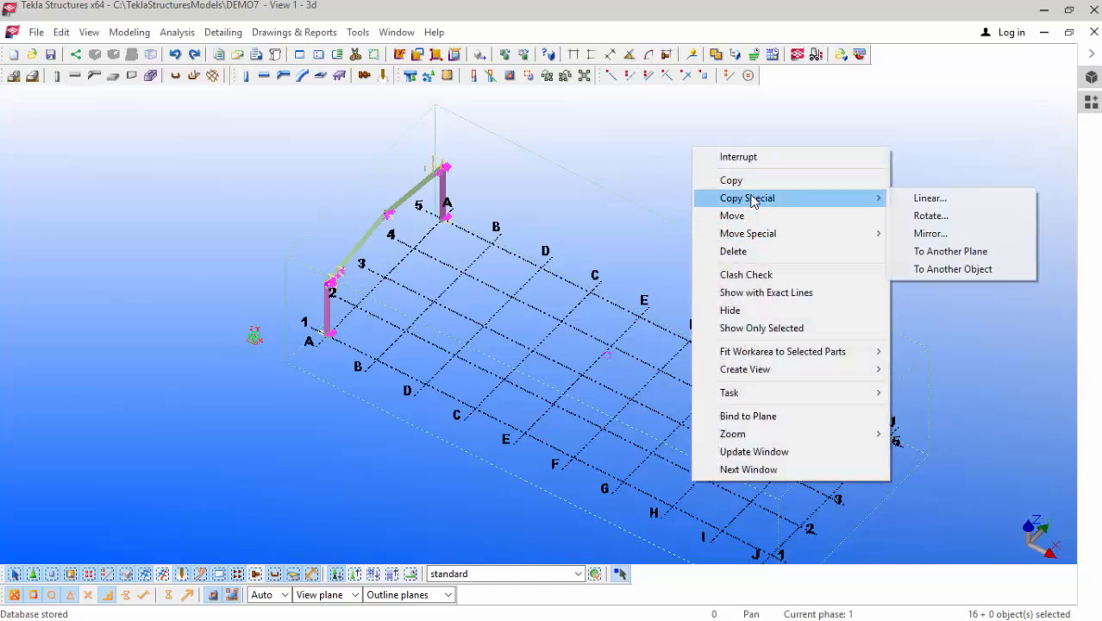
pyautogui.click(962, 201)
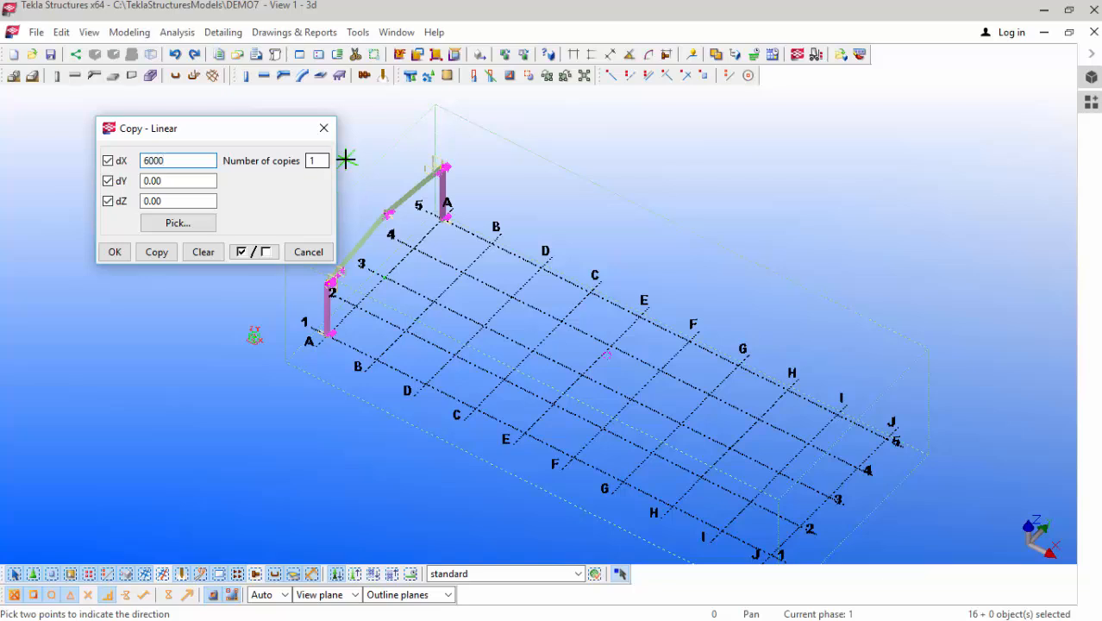
pyautogui.click(320, 161)
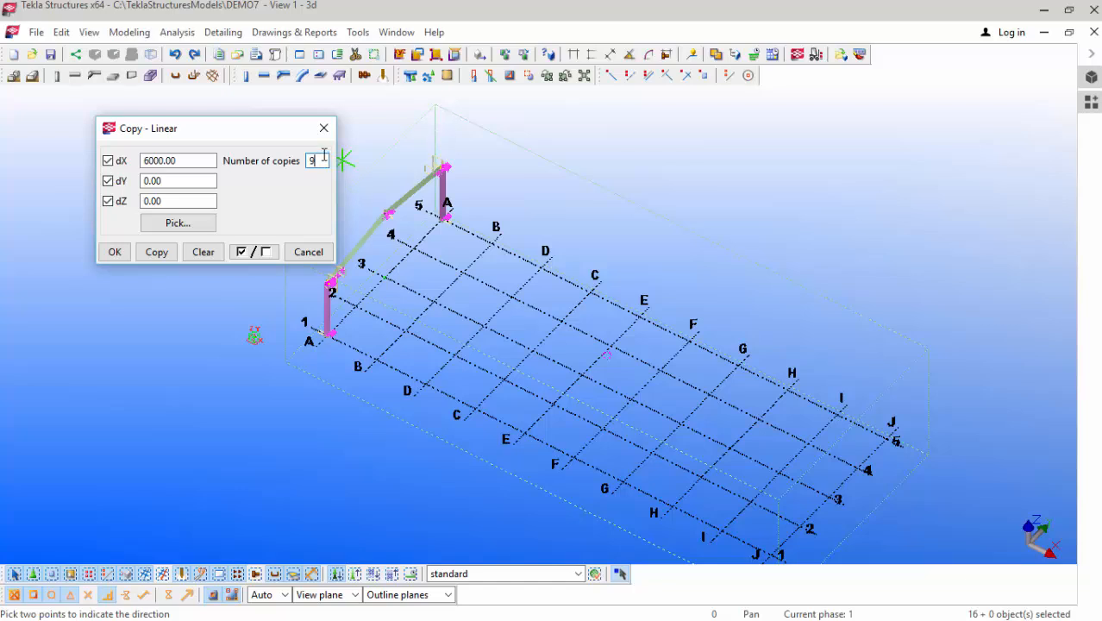
pyautogui.click(154, 253)
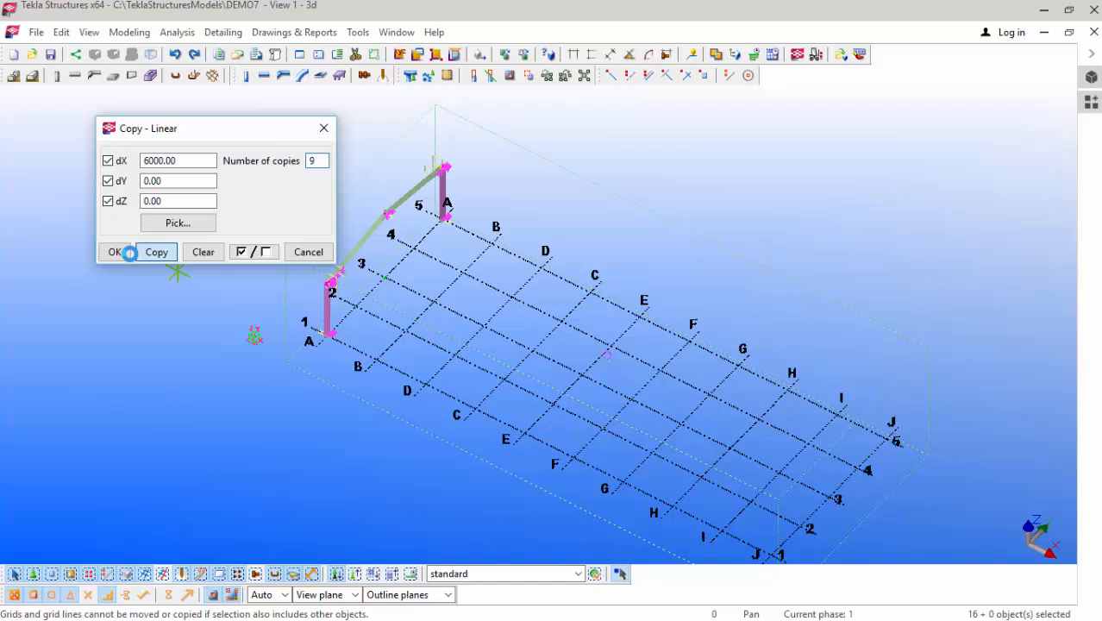
pyautogui.click(130, 253)
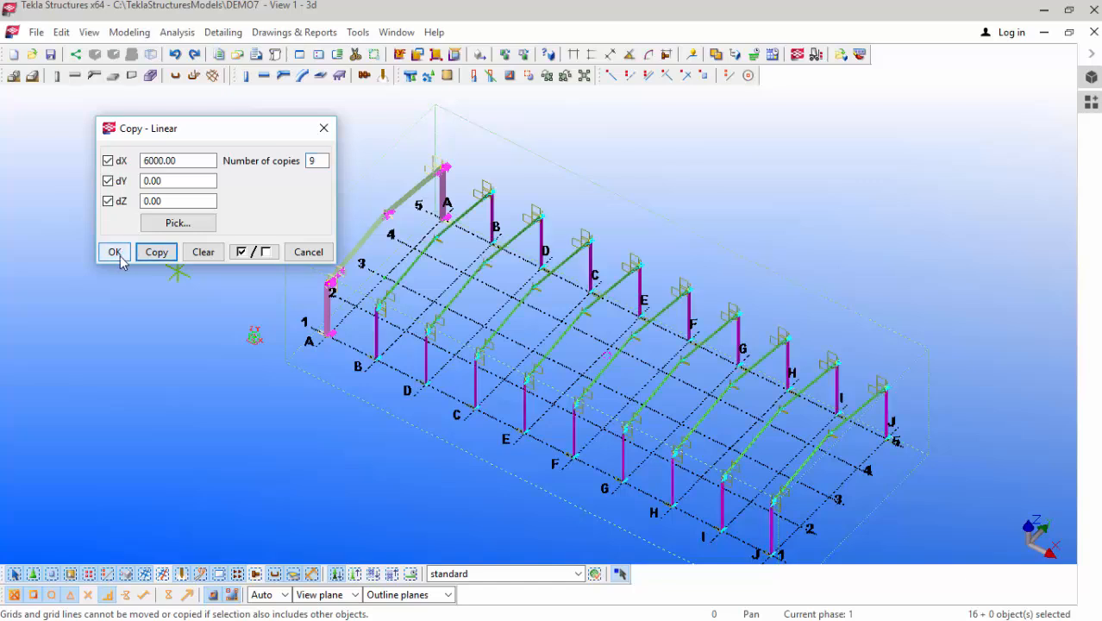
pyautogui.click(115, 252)
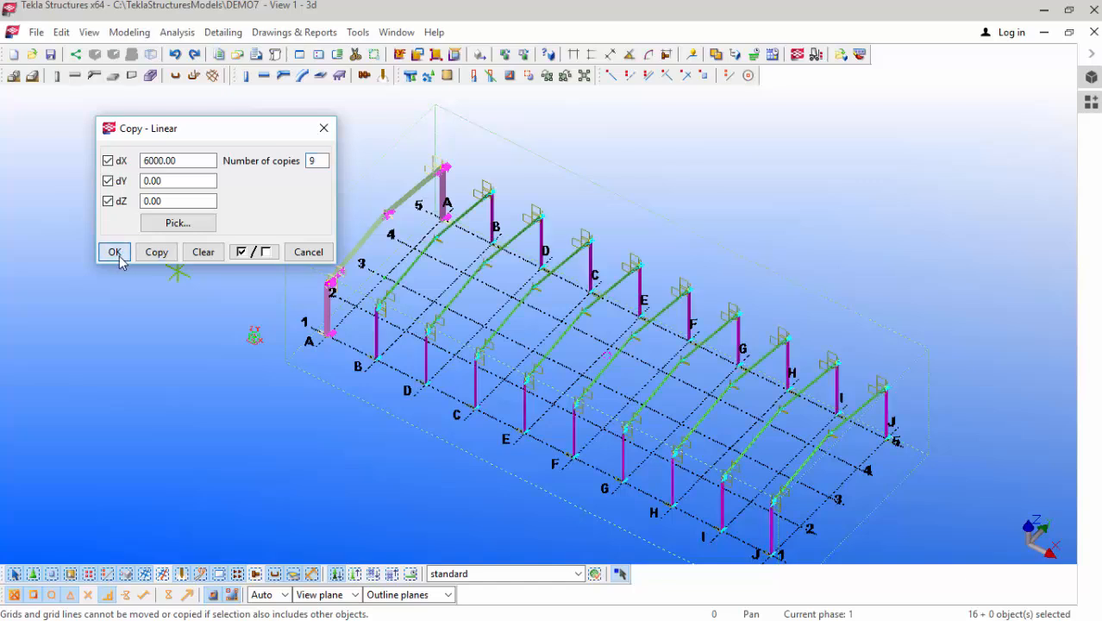
pyautogui.rightClick(740, 177)
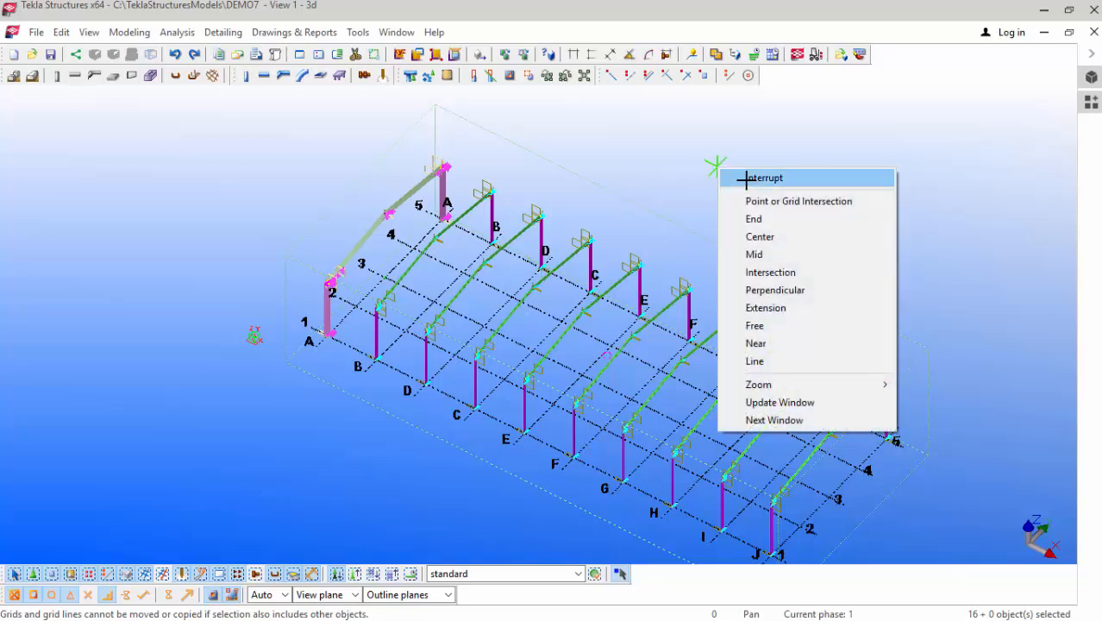
pyautogui.click(745, 178)
# Step: Deselect the original portal frame and redraw the 3D view
pyautogui.rightClick(744, 175)
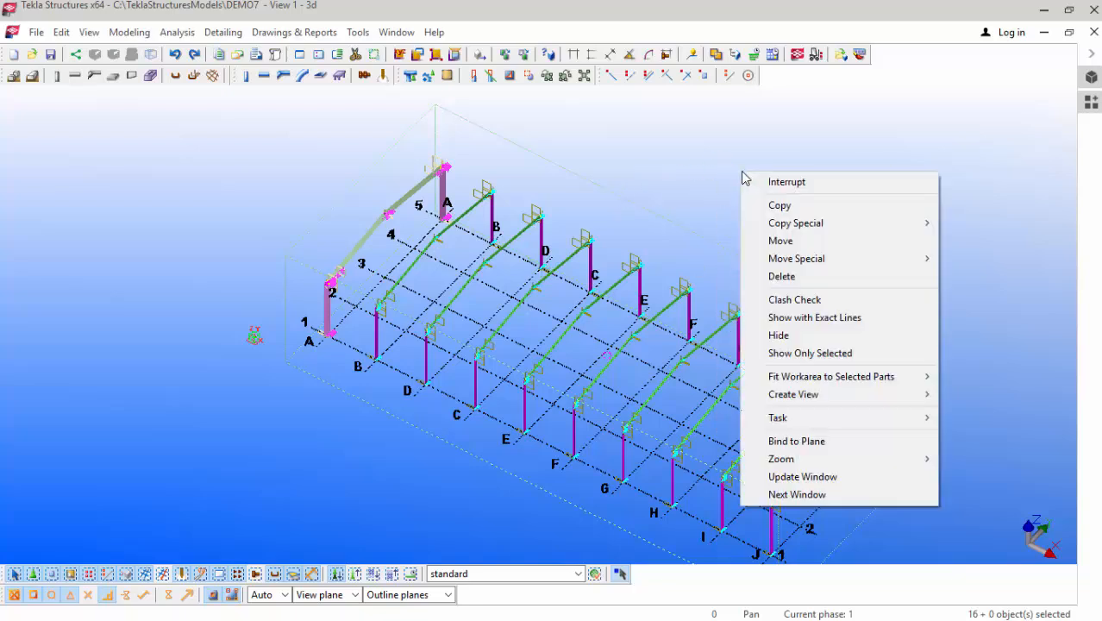
pyautogui.click(798, 145)
pyautogui.rightClick(796, 142)
pyautogui.click(850, 235)
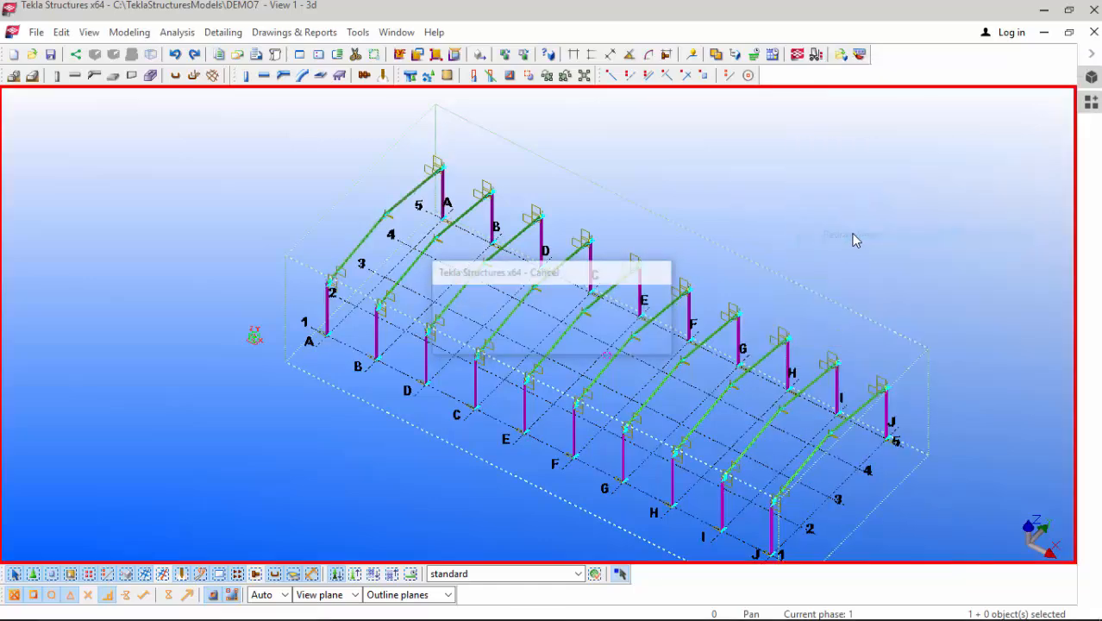
# Step: Rotate the 3D view about an apex haunch to examine the copied frames from the side
pyautogui.scroll(10, 537, 301)
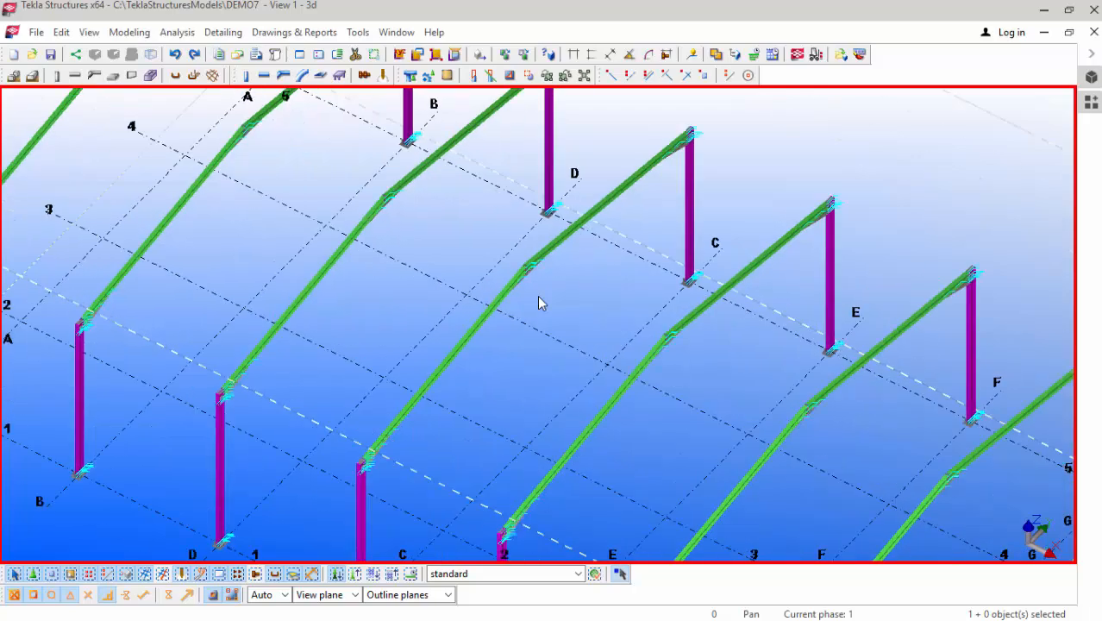
pyautogui.click(89, 35)
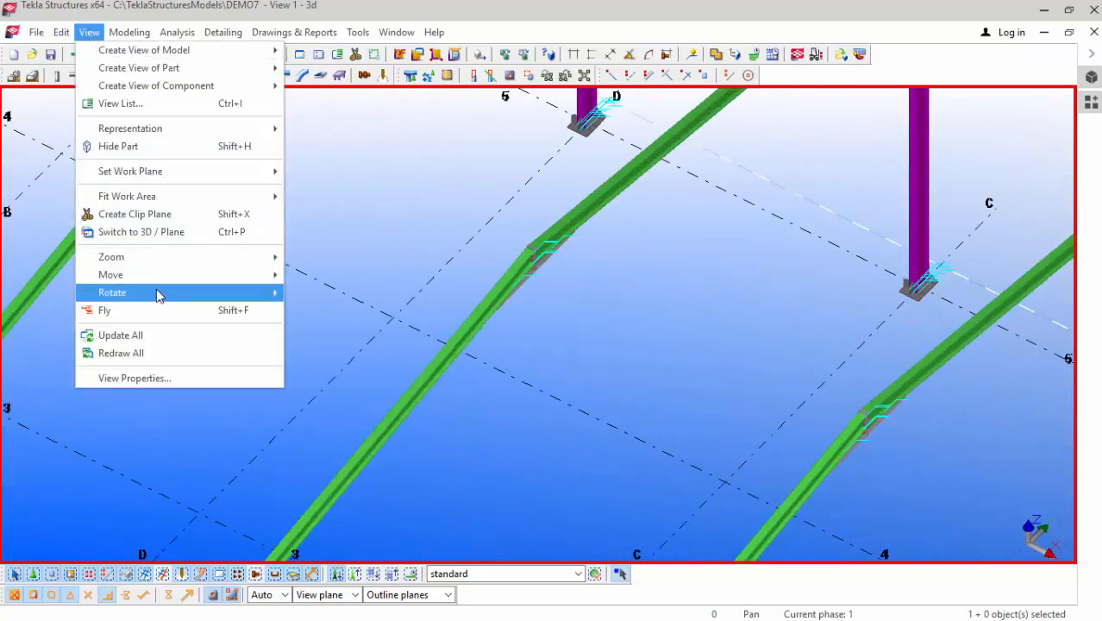
pyautogui.moveTo(157, 295)
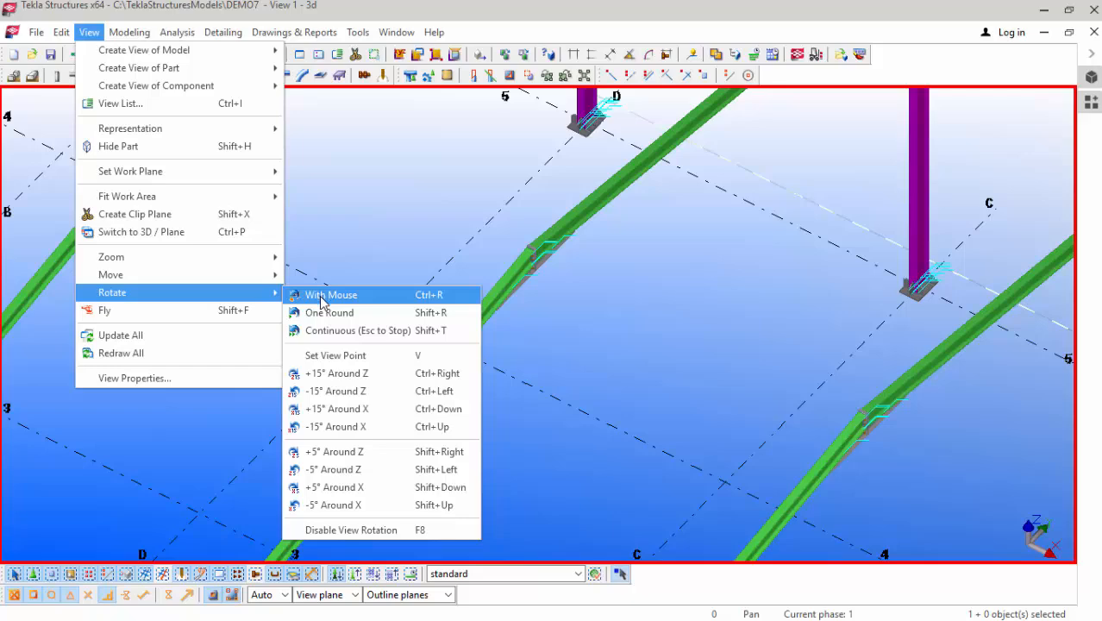
pyautogui.click(321, 296)
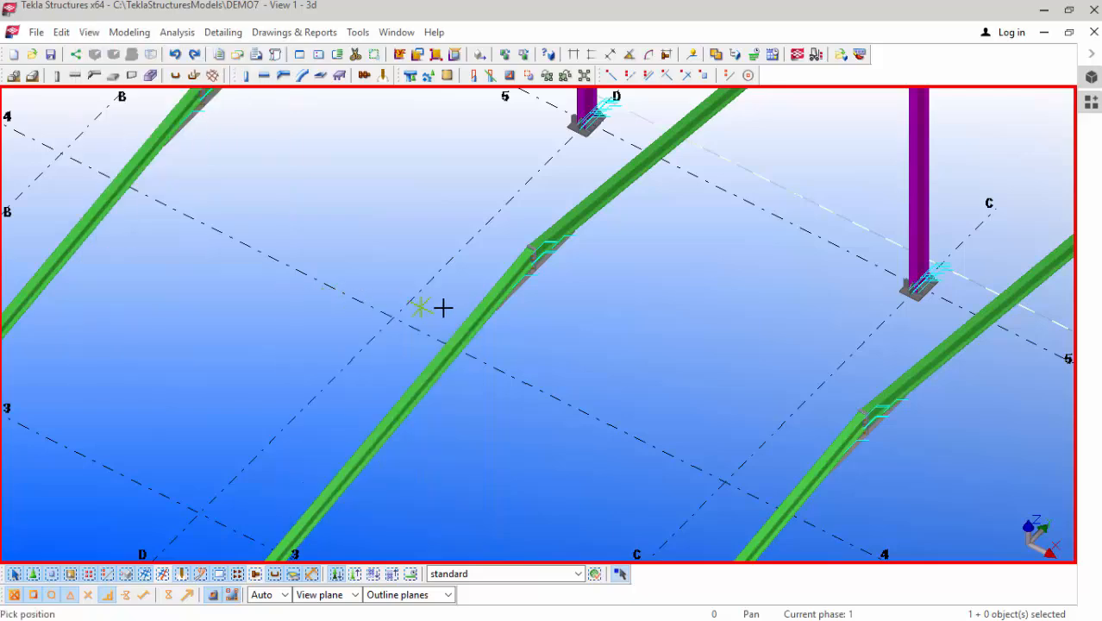
pyautogui.click(538, 266)
pyautogui.moveTo(542, 263); pyautogui.dragTo(746, 167)
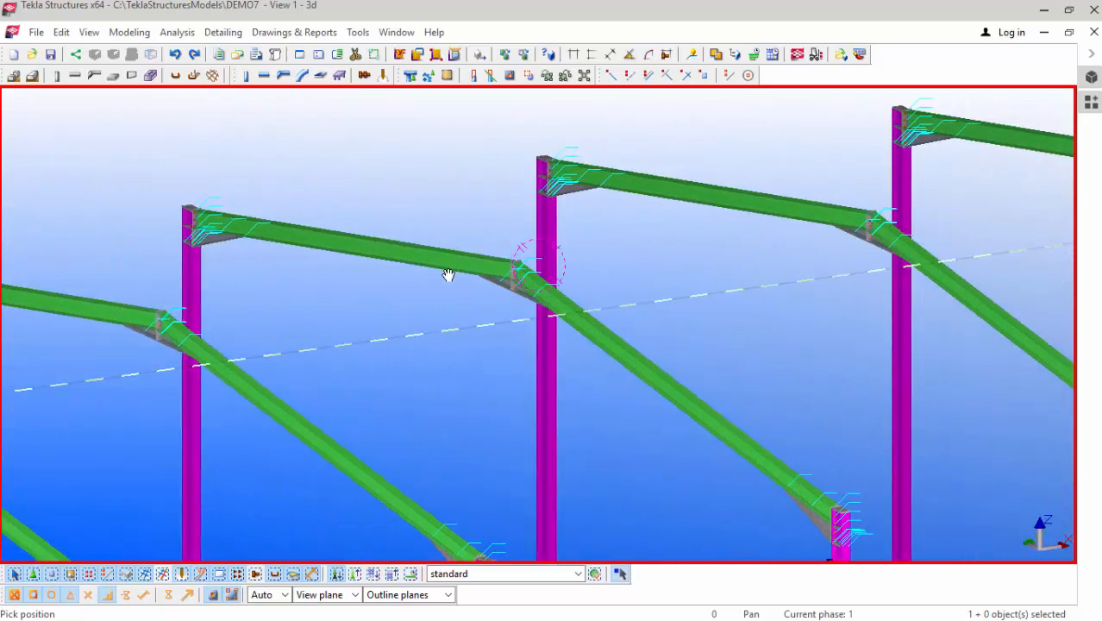
pyautogui.scroll(-1, 456, 260)
pyautogui.moveTo(533, 278); pyautogui.dragTo(583, 273)
pyautogui.keyDown('ctrl'); pyautogui.moveTo(583, 273); pyautogui.dragTo(571, 276, button='middle'); pyautogui.keyUp('ctrl')
pyautogui.scroll(-7, 507, 276)
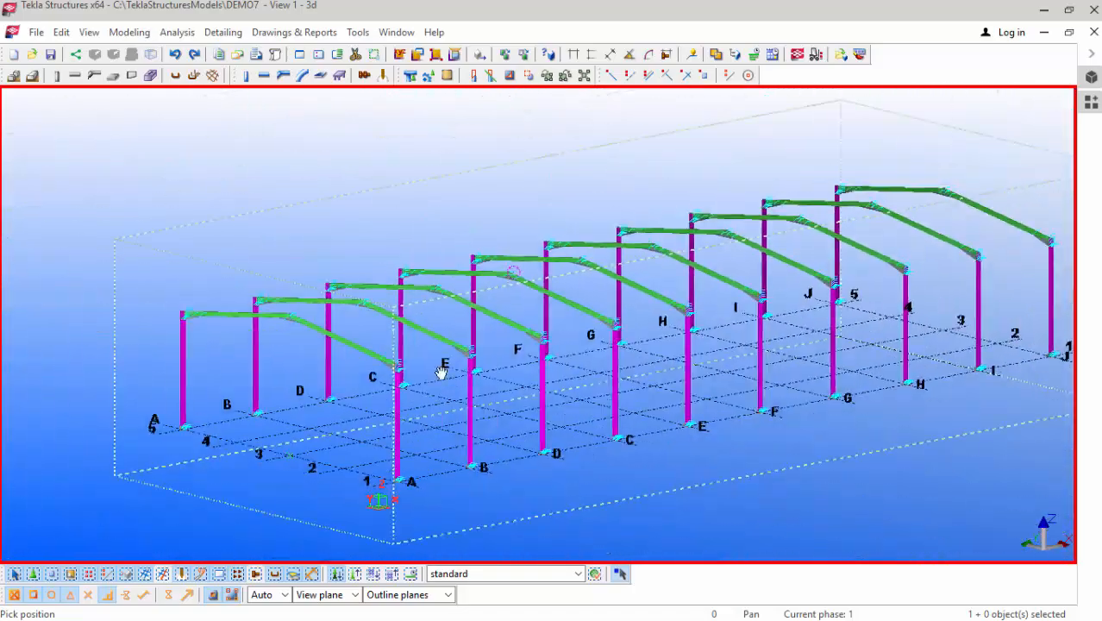
# Step: Examine the eaves haunches, column bases and end frames of the copied portal frames, and end the view rotation
pyautogui.scroll(3, 397, 381)
pyautogui.scroll(8, 393, 377)
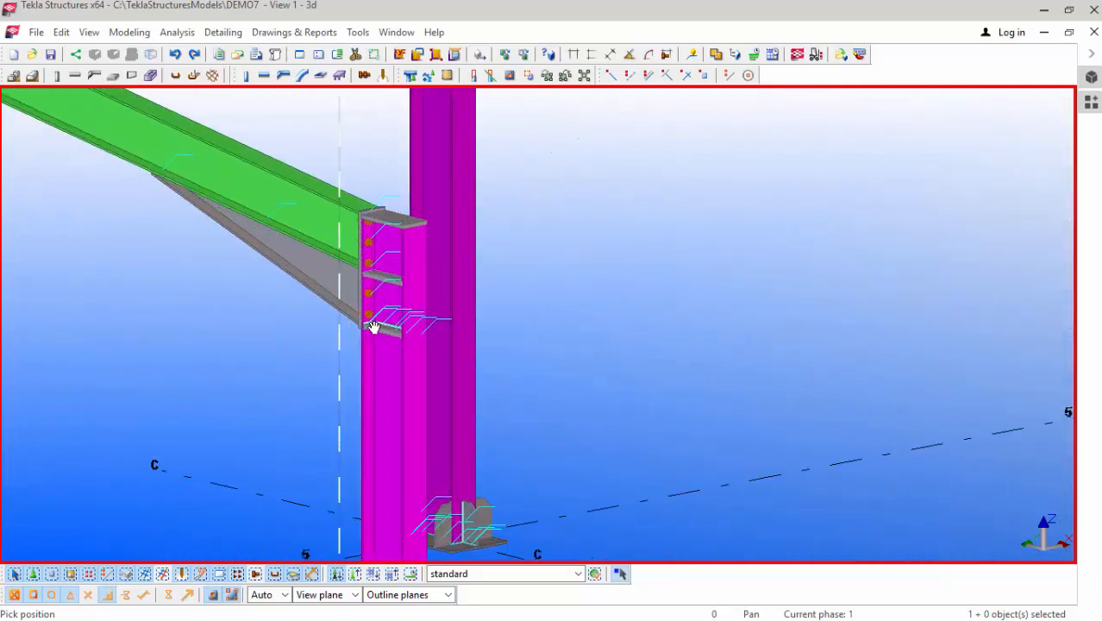
pyautogui.scroll(-8, 372, 323)
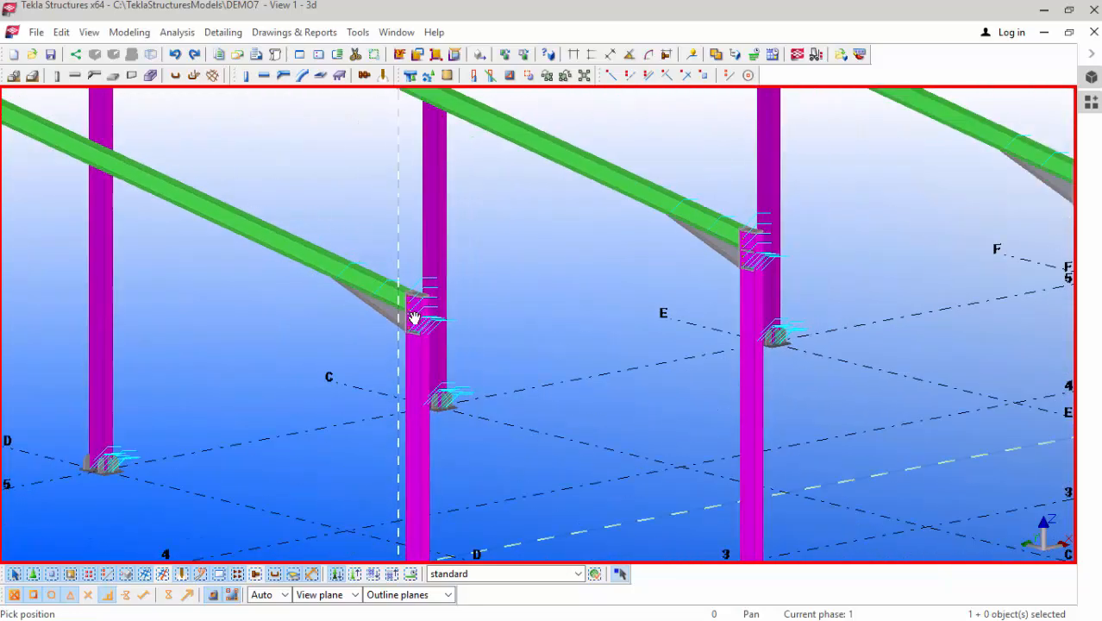
pyautogui.scroll(-8, 441, 322)
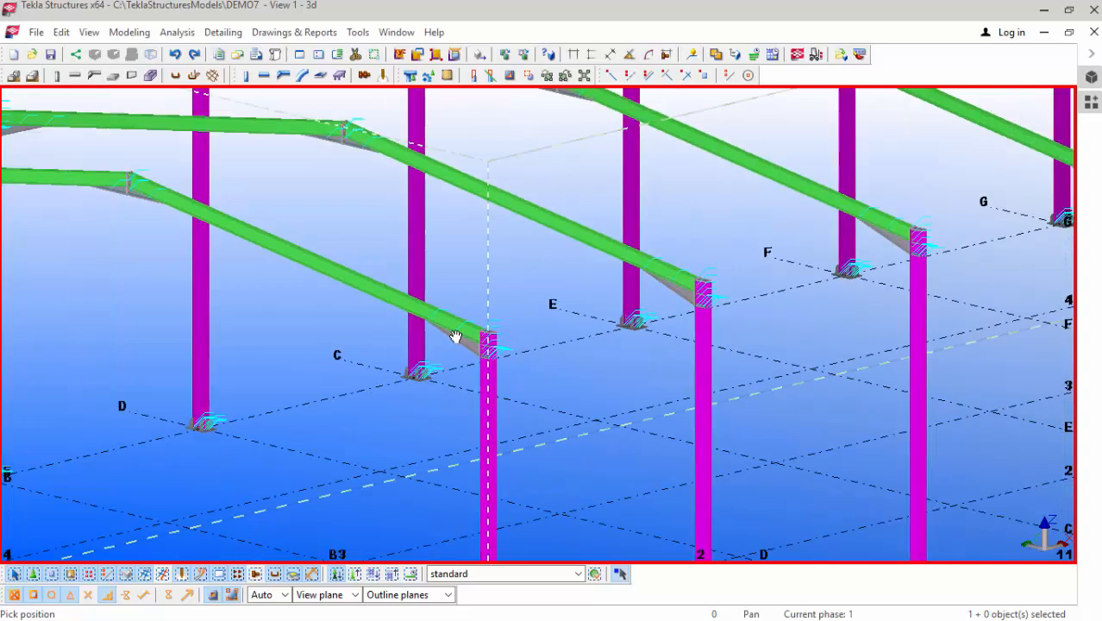
pyautogui.scroll(-2, 477, 325)
pyautogui.scroll(7, 160, 405)
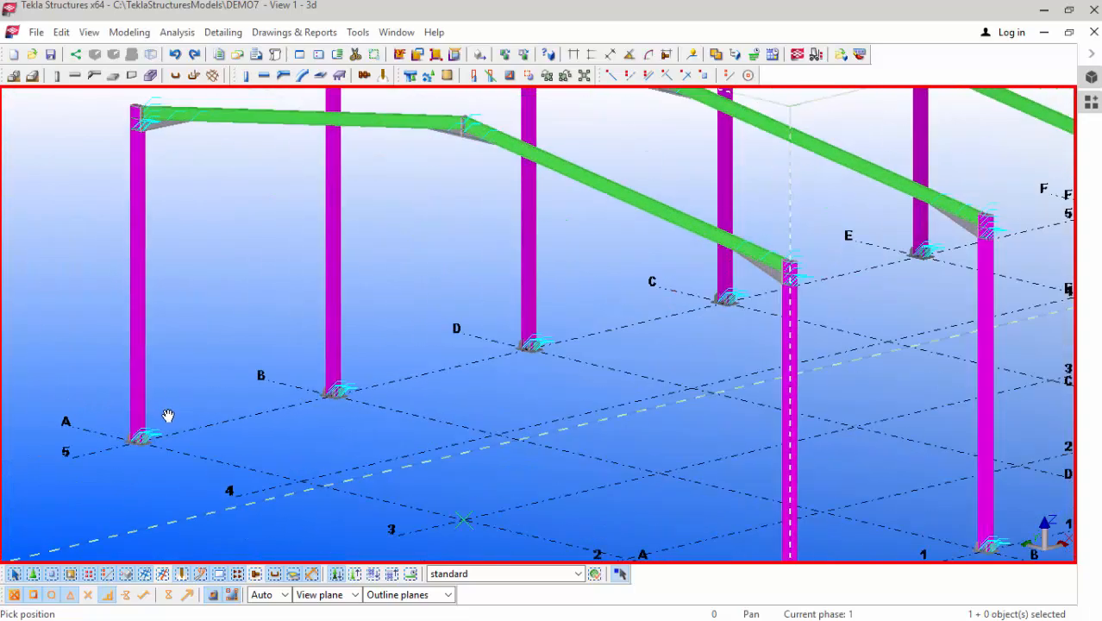
pyautogui.scroll(-4, 168, 416)
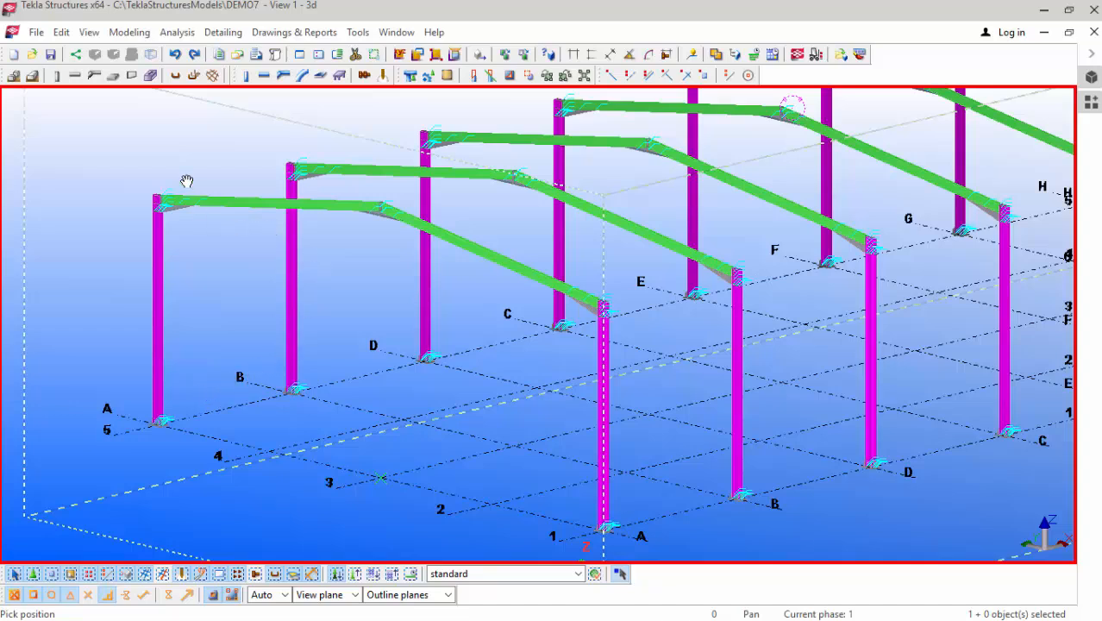
pyautogui.rightClick(126, 143)
pyautogui.click(142, 148)
# Step: Check the View 2 - Grid 1 elevation, go to View 3 - Grid A and switch it from 3D to plane view
pyautogui.click(396, 34)
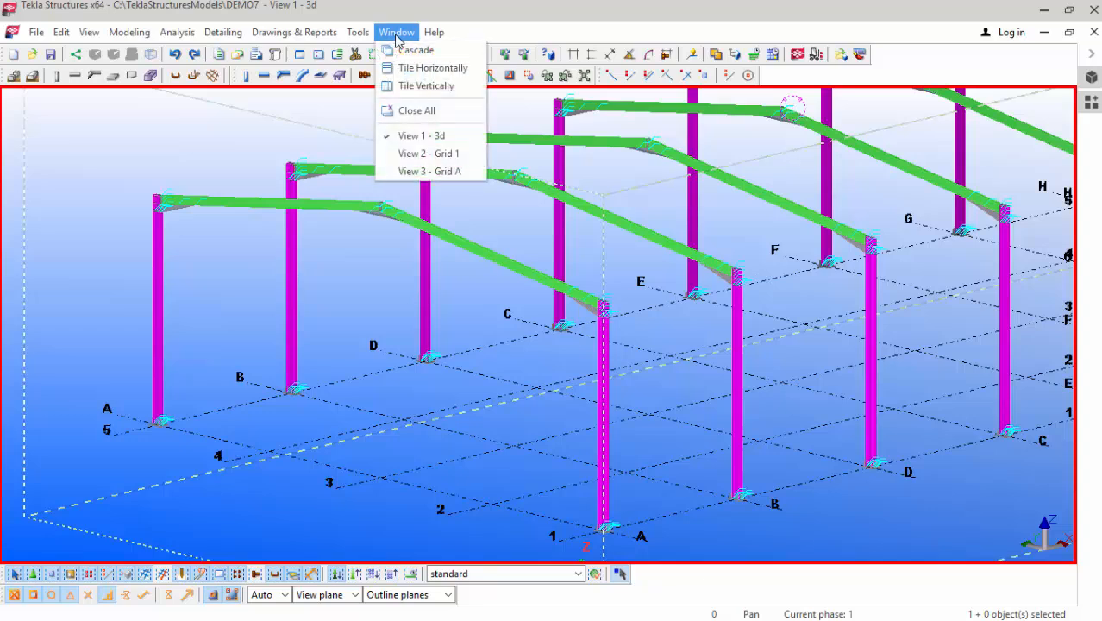
pyautogui.click(439, 161)
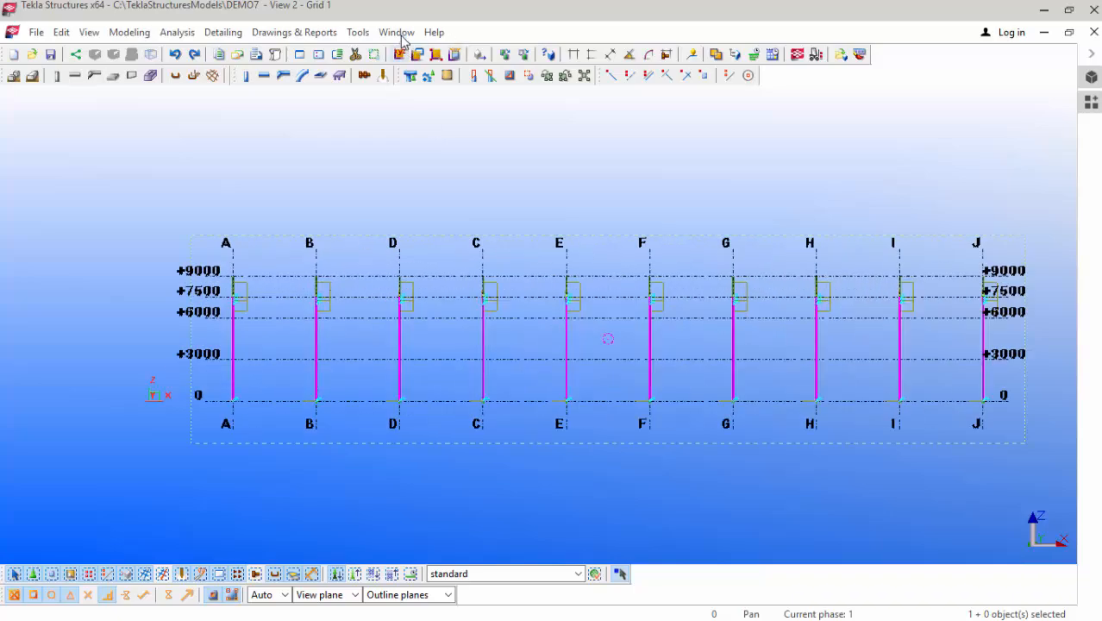
pyautogui.click(396, 32)
pyautogui.click(431, 172)
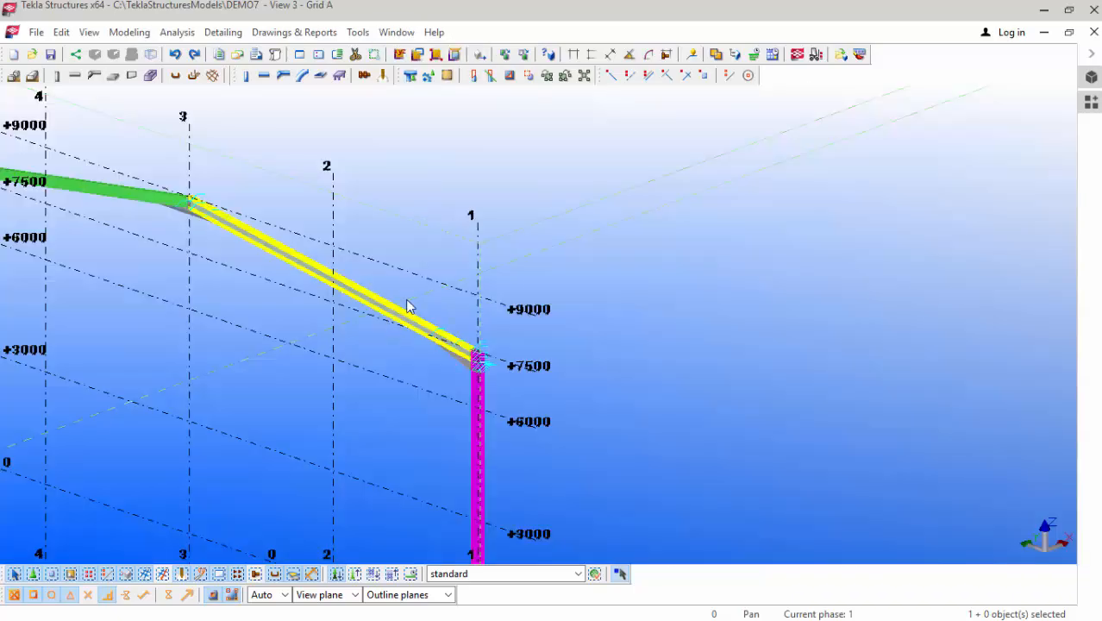
pyautogui.hotkey('ctrl', 'p')
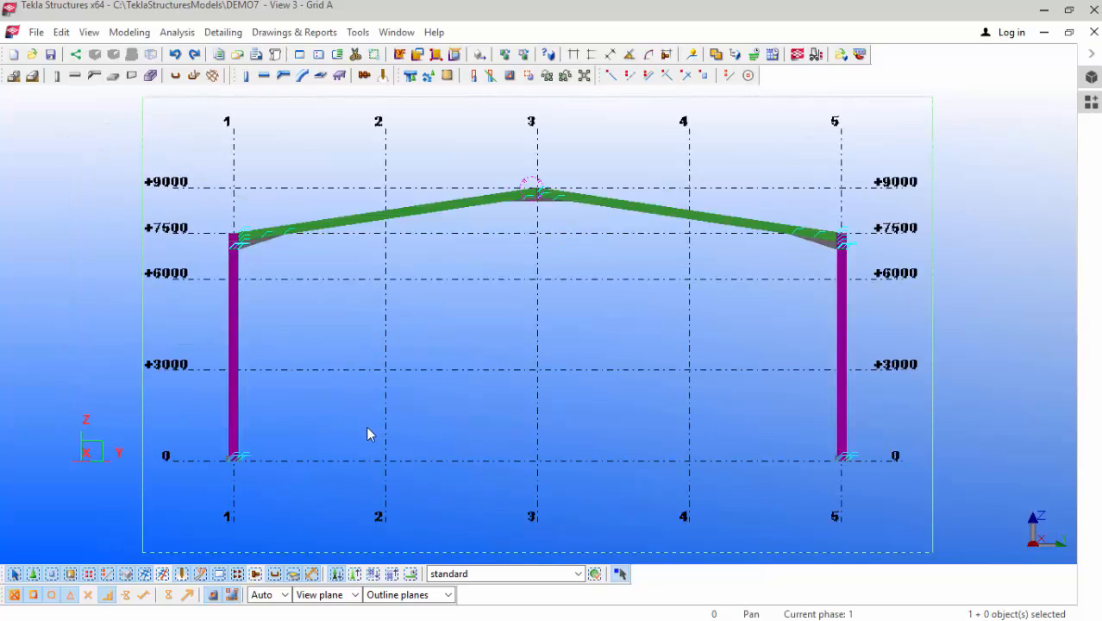
pyautogui.scroll(1, 366, 433)
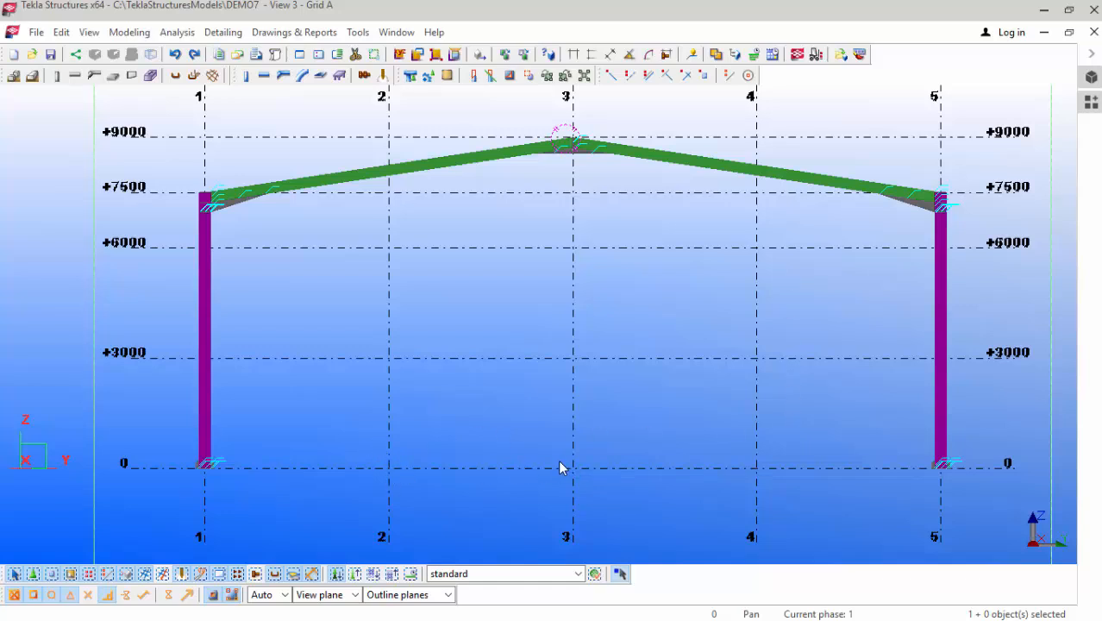
# Step: Place steel columns at level 0 on grid lines 2, 3 and 4 of Grid A, and end the column command
pyautogui.click(247, 76)
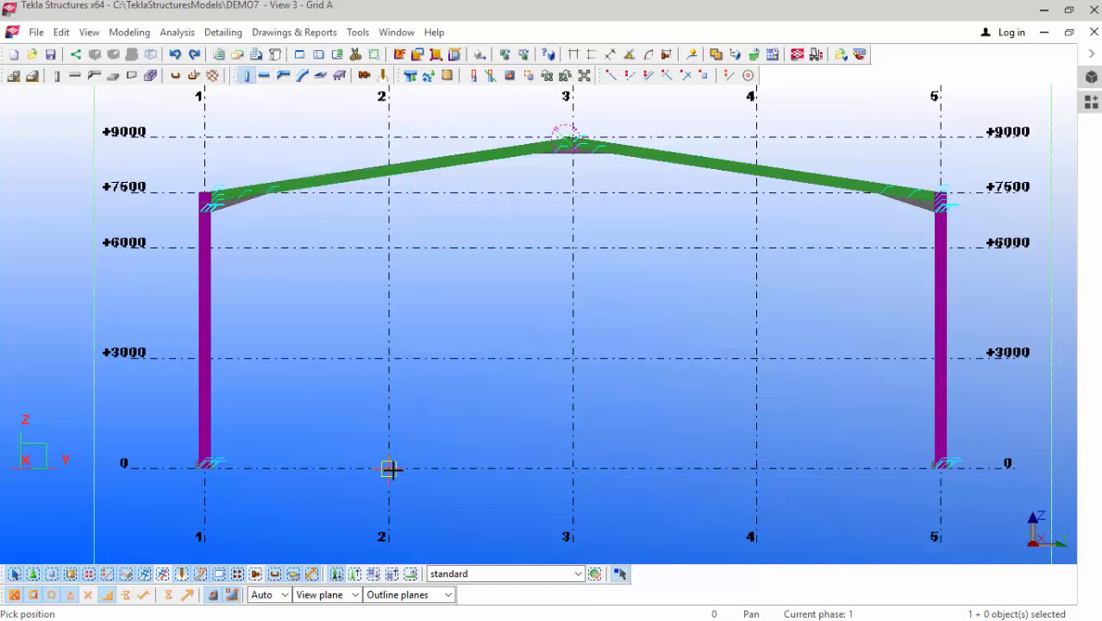
pyautogui.click(389, 468)
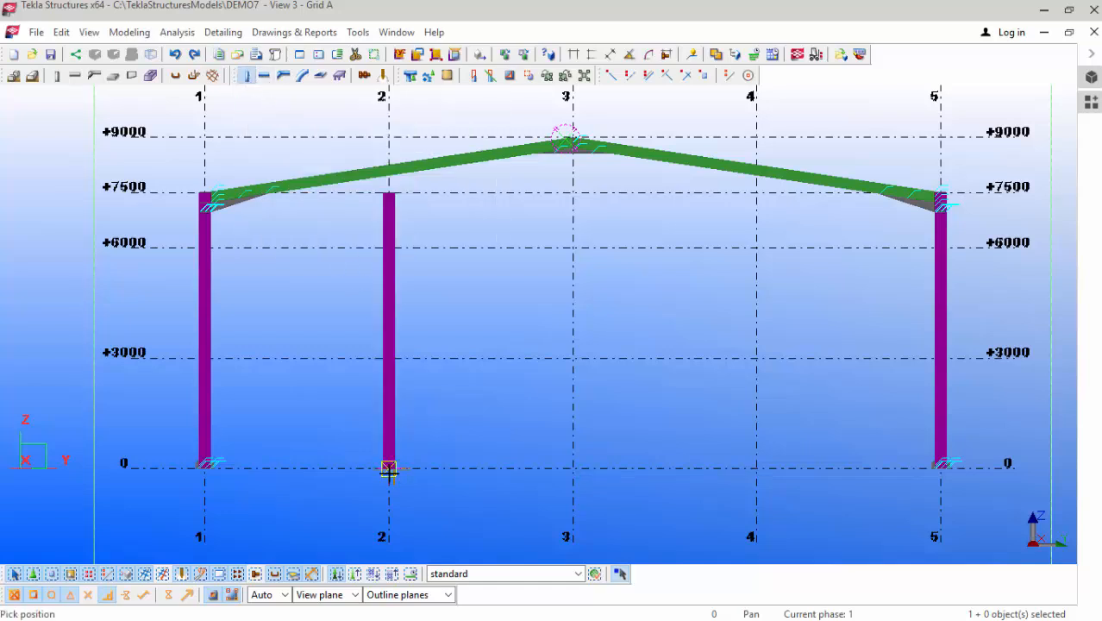
pyautogui.click(572, 468)
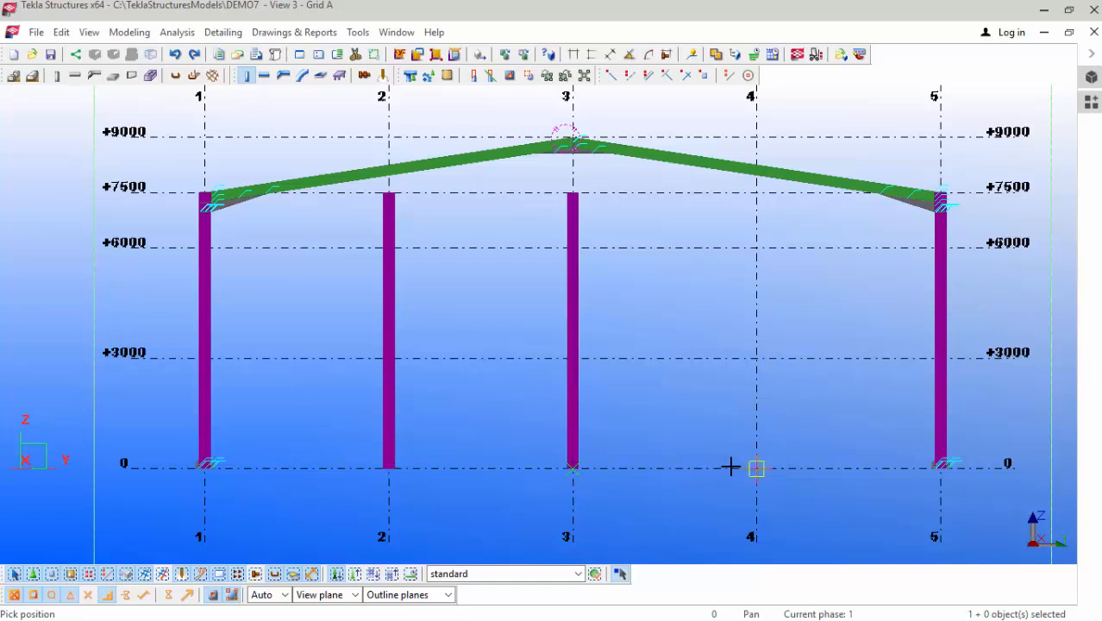
pyautogui.click(756, 469)
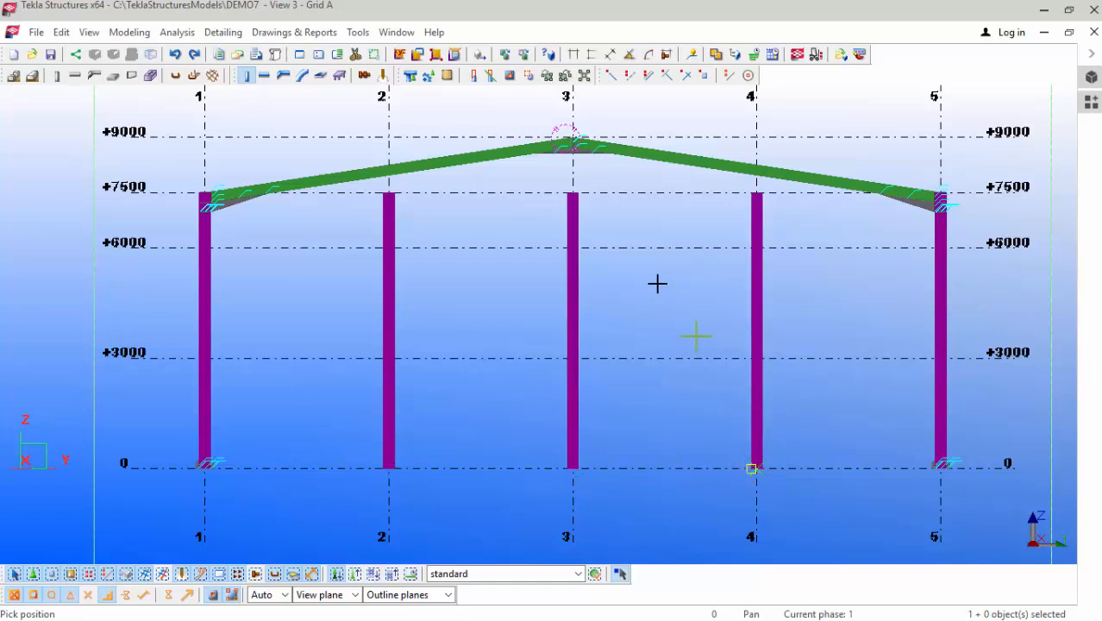
pyautogui.rightClick(661, 239)
pyautogui.click(687, 248)
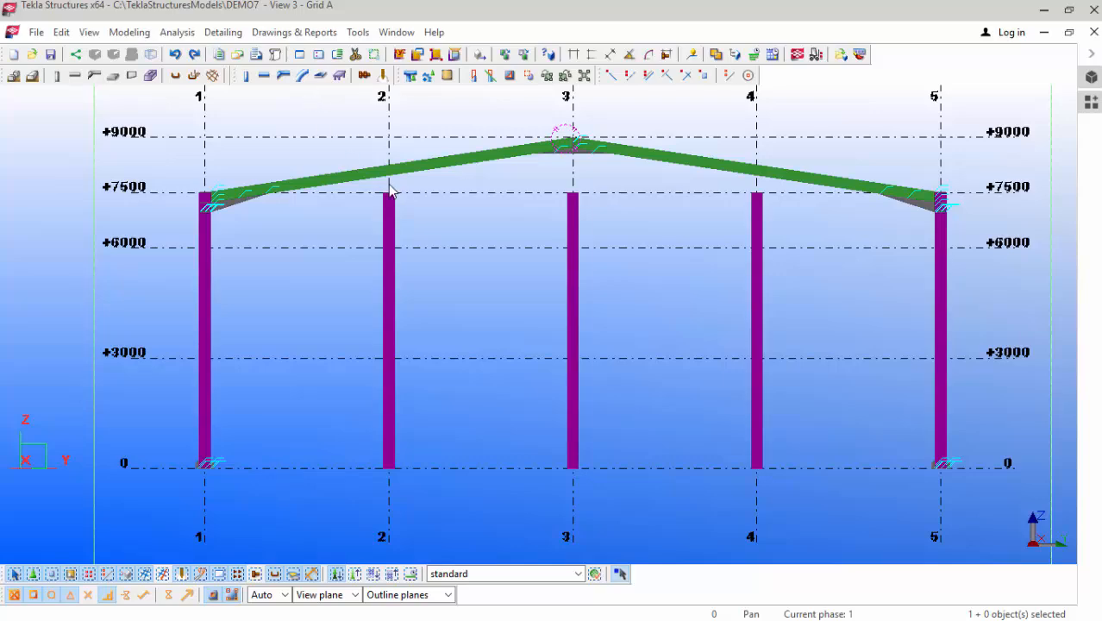
# Step: Set the top level of the Grid A column on grid line 2 to 9000
pyautogui.scroll(4, 390, 190)
pyautogui.click(394, 241)
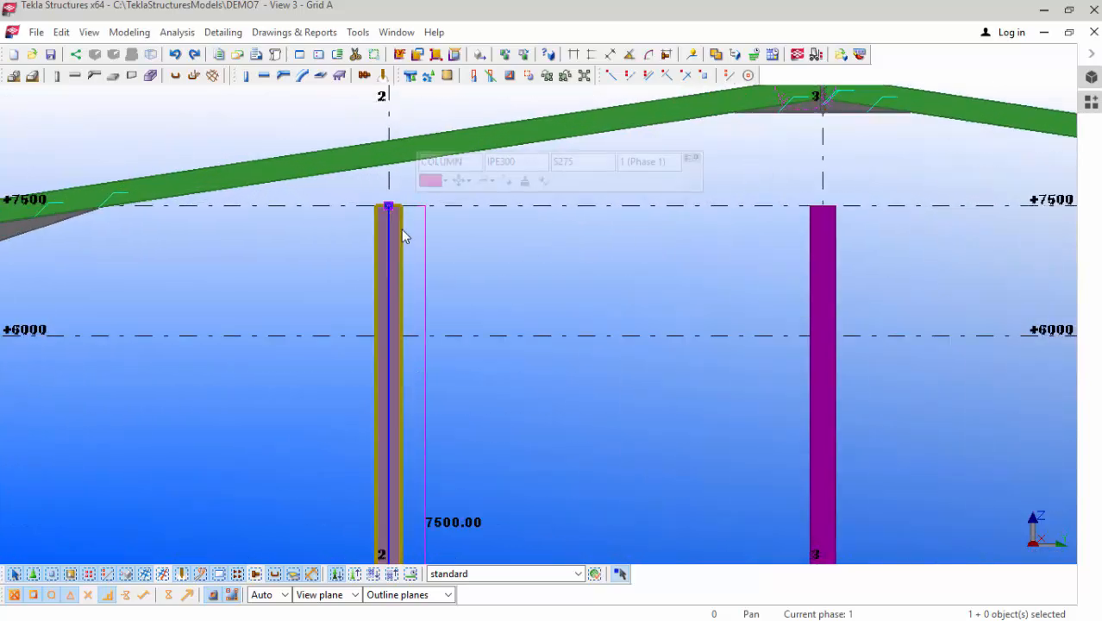
pyautogui.doubleClick(404, 237)
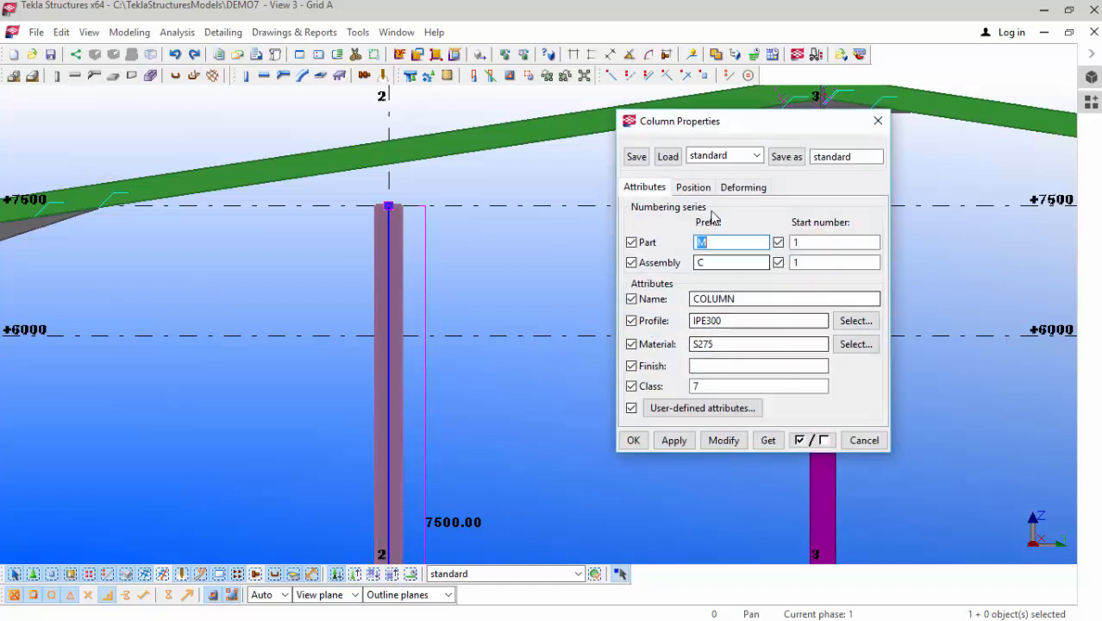
pyautogui.click(693, 187)
pyautogui.moveTo(746, 317); pyautogui.dragTo(691, 315)
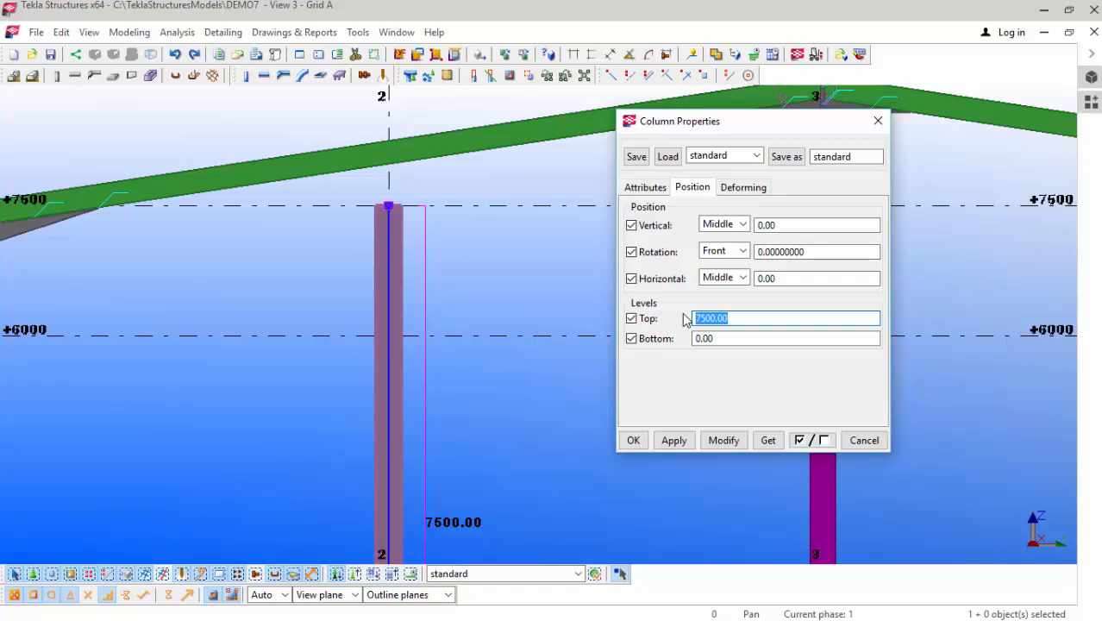
pyautogui.write('9000')
pyautogui.click(723, 441)
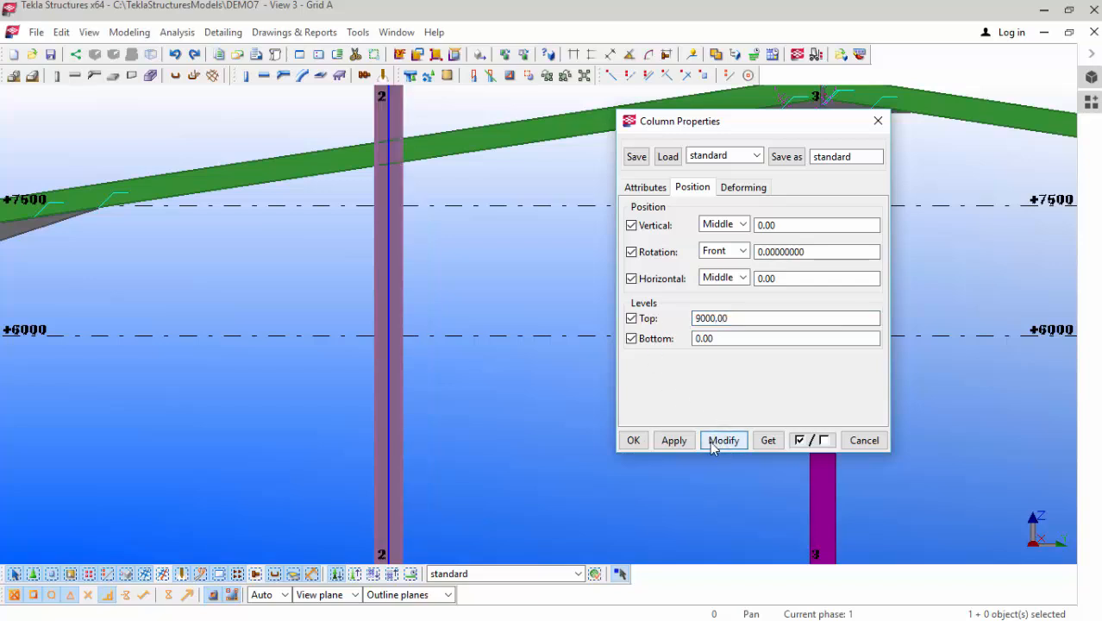
pyautogui.click(633, 440)
pyautogui.scroll(-2, 549, 364)
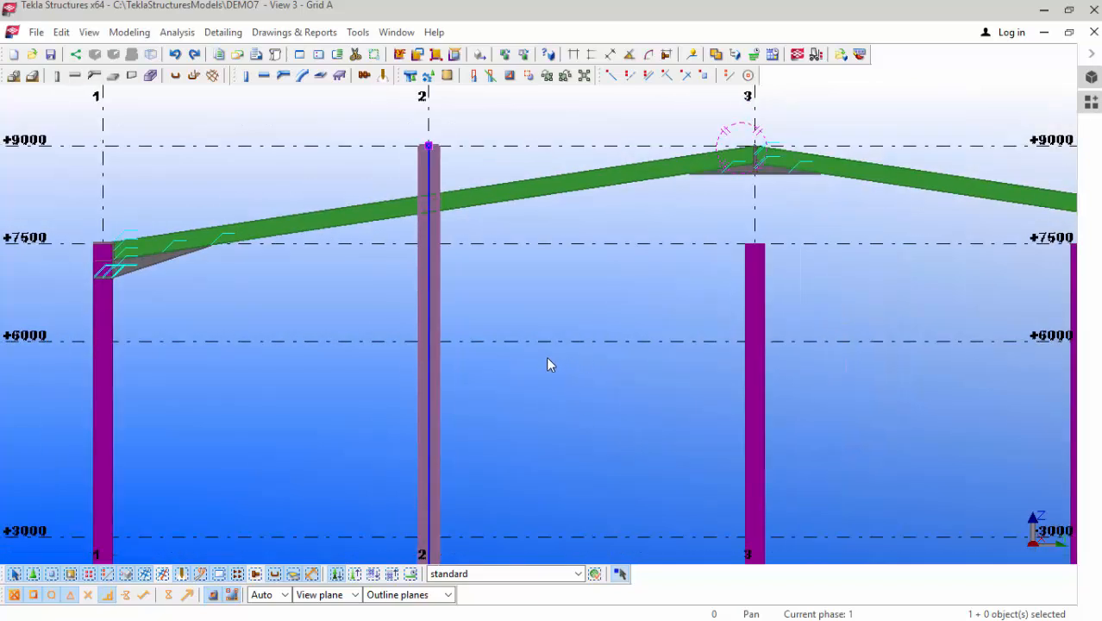
# Step: Set the top level of the Grid A column on grid line 3 to 9000
pyautogui.doubleClick(757, 385)
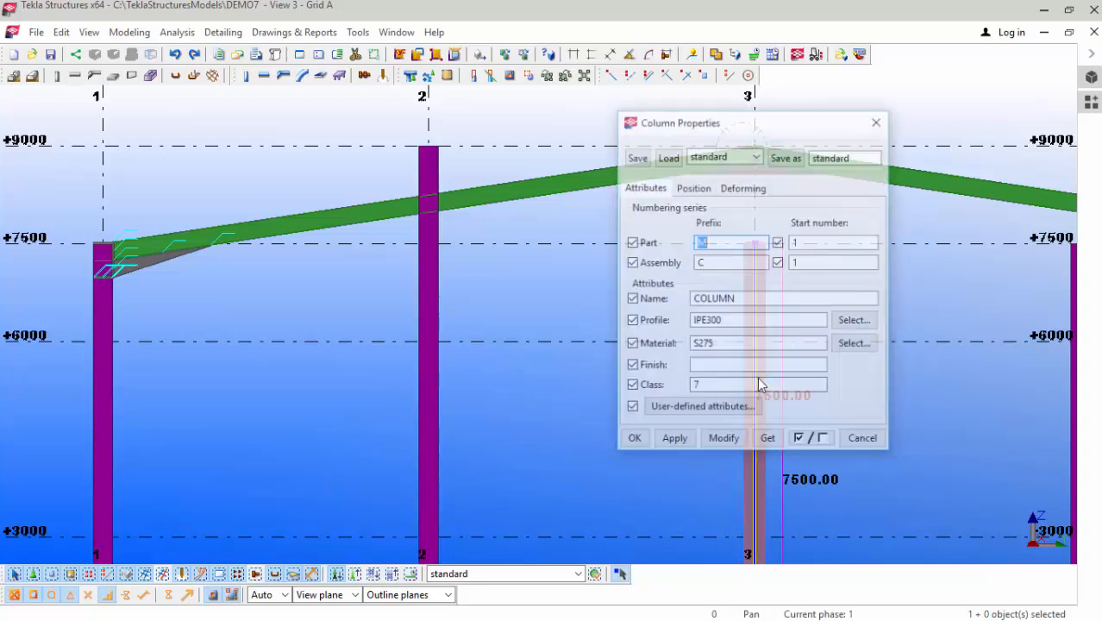
pyautogui.click(694, 188)
pyautogui.moveTo(735, 319); pyautogui.dragTo(672, 318)
pyautogui.write('9000')
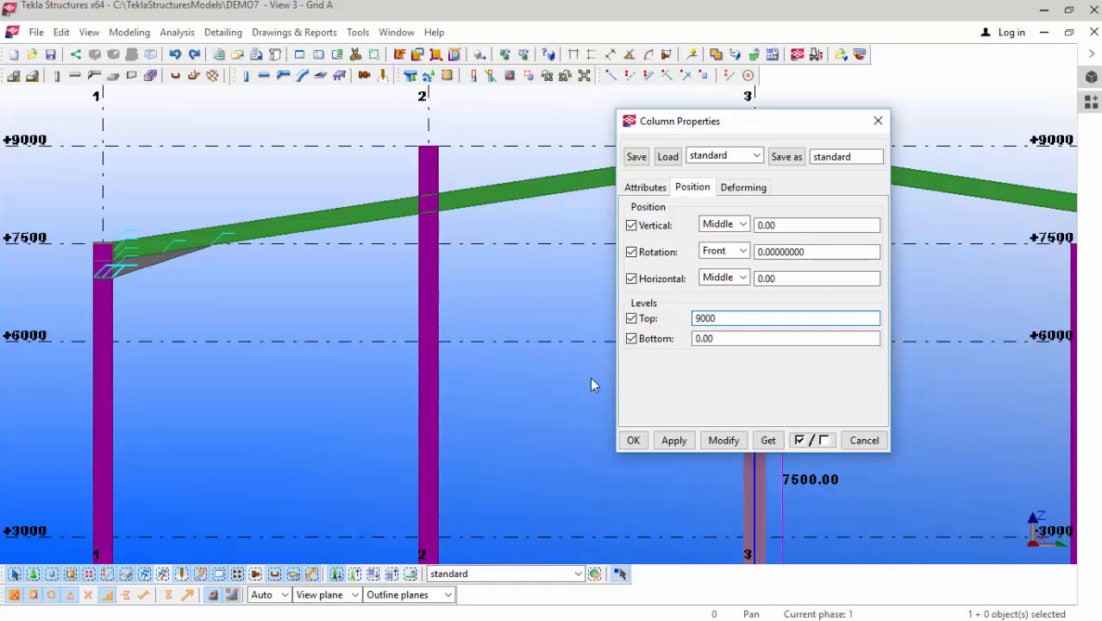
pyautogui.click(723, 441)
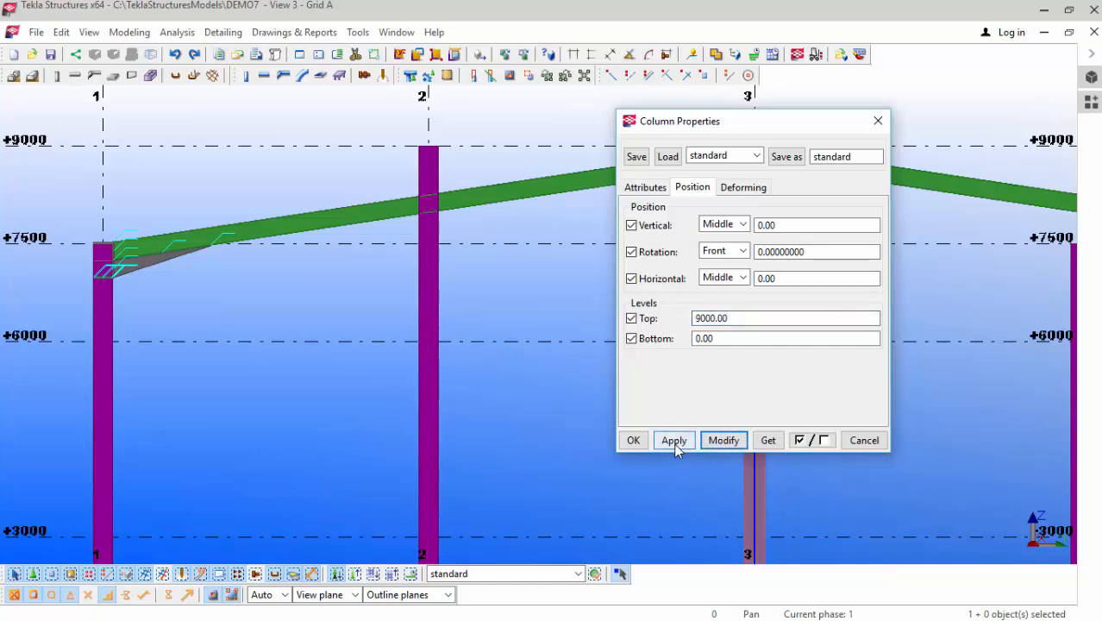
pyautogui.click(634, 441)
pyautogui.scroll(-3, 486, 367)
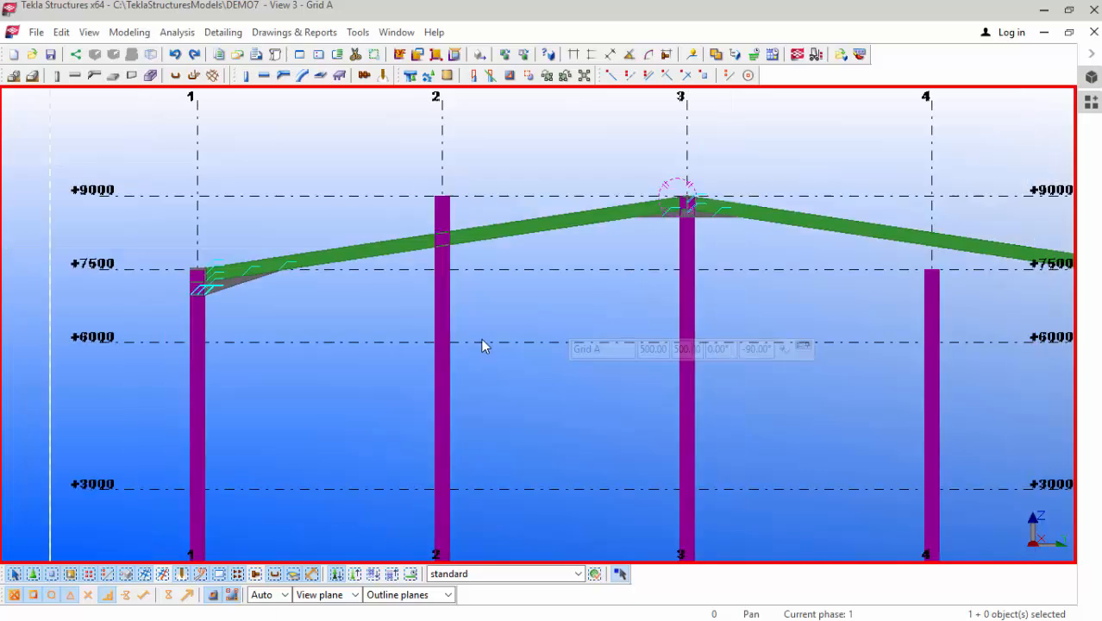
# Step: Set the top level of the Grid A column on grid line 4 to 9000
pyautogui.doubleClick(852, 399)
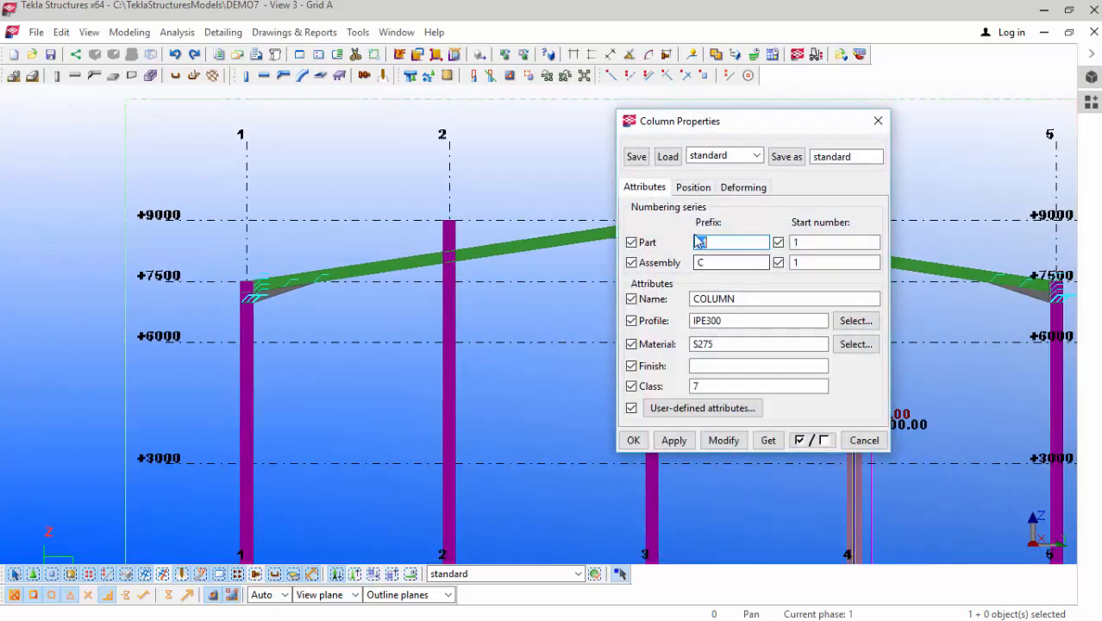
pyautogui.click(694, 188)
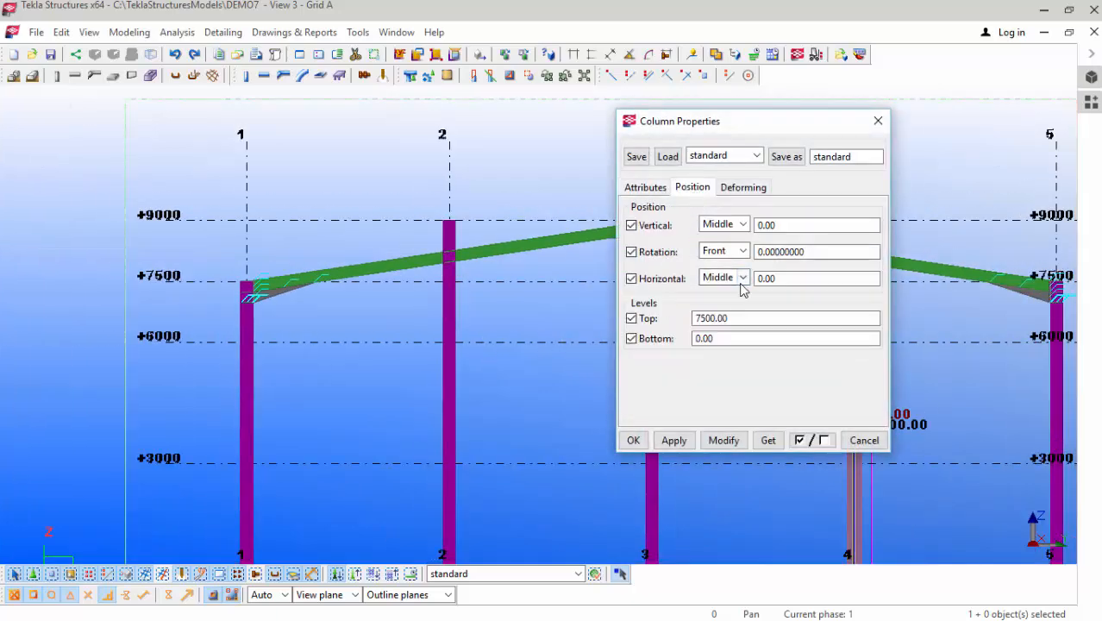
pyautogui.doubleClick(746, 318)
pyautogui.write('9000')
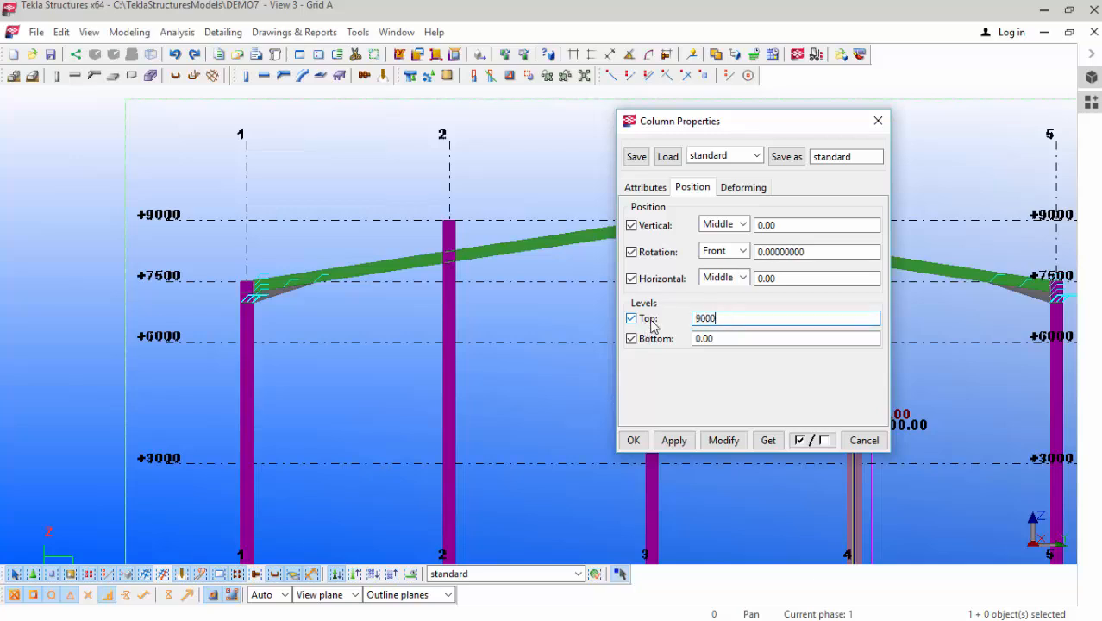
pyautogui.click(724, 440)
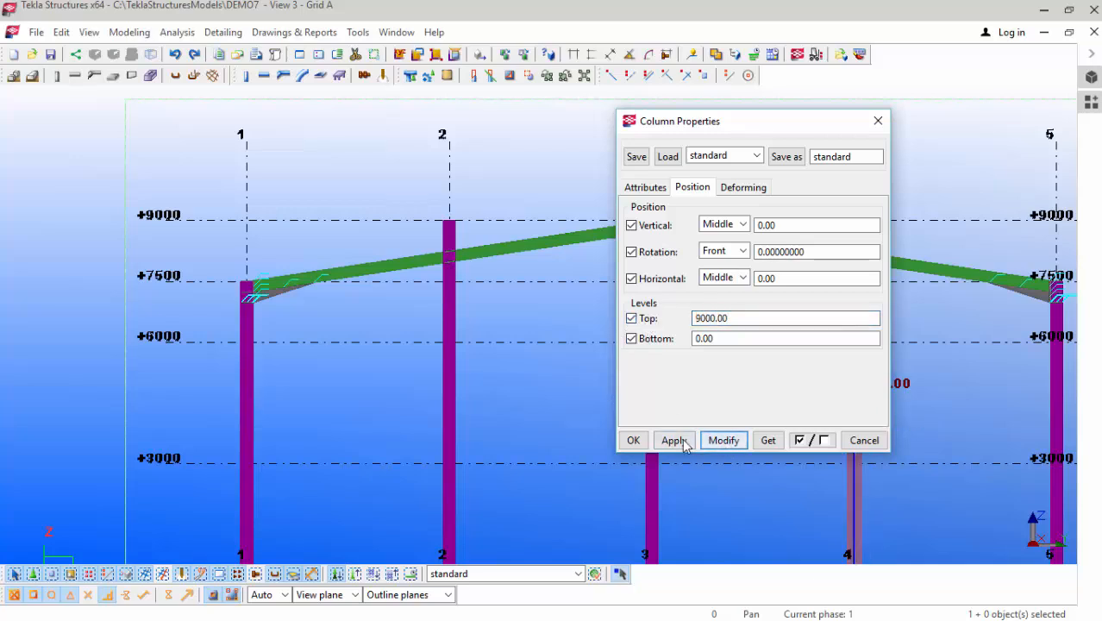
pyautogui.click(639, 441)
pyautogui.scroll(4, 449, 254)
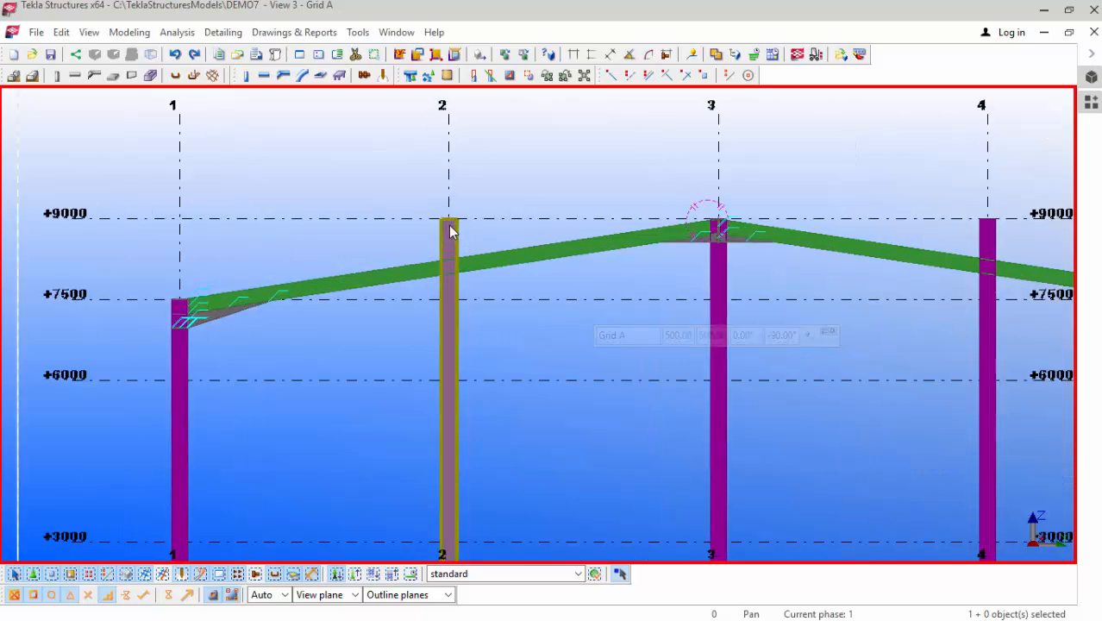
pyautogui.scroll(2, 450, 267)
pyautogui.doubleClick(444, 210)
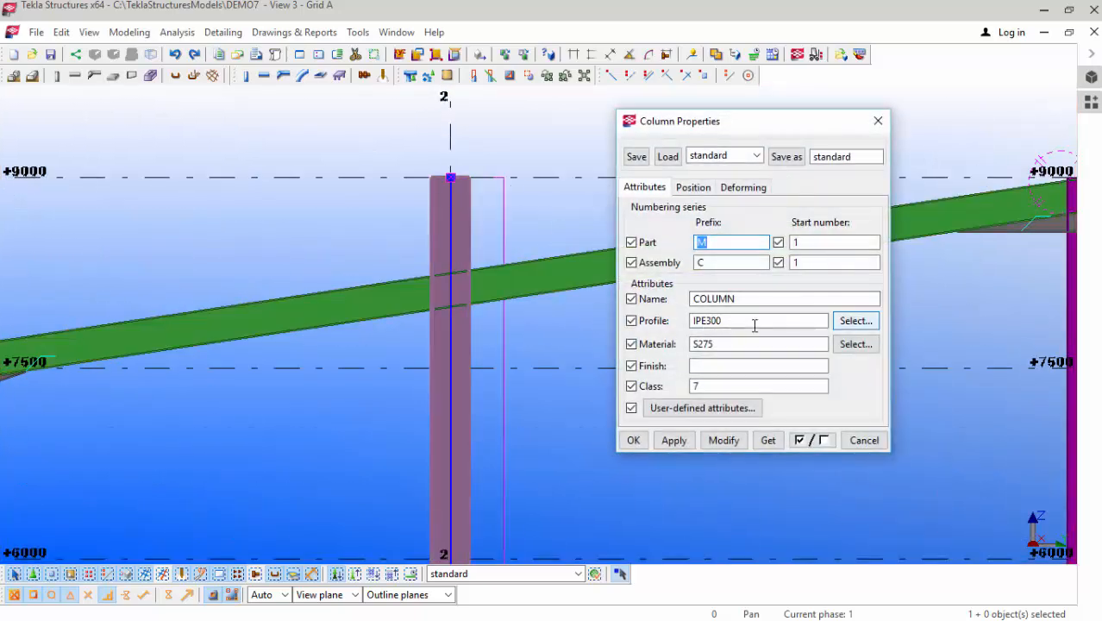
pyautogui.click(773, 138)
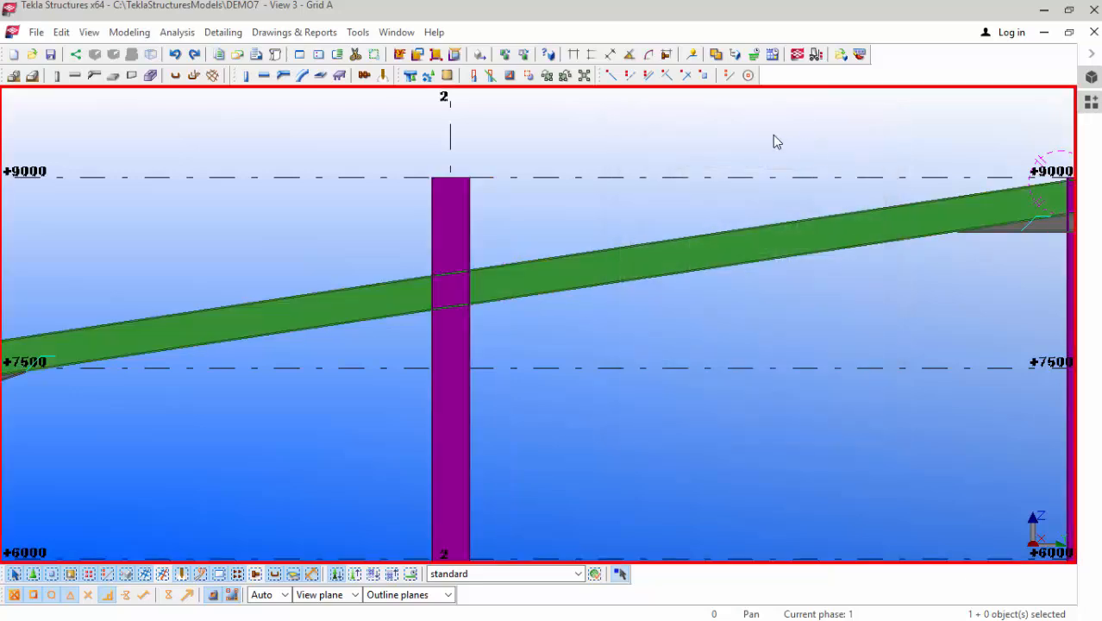
pyautogui.click(526, 280)
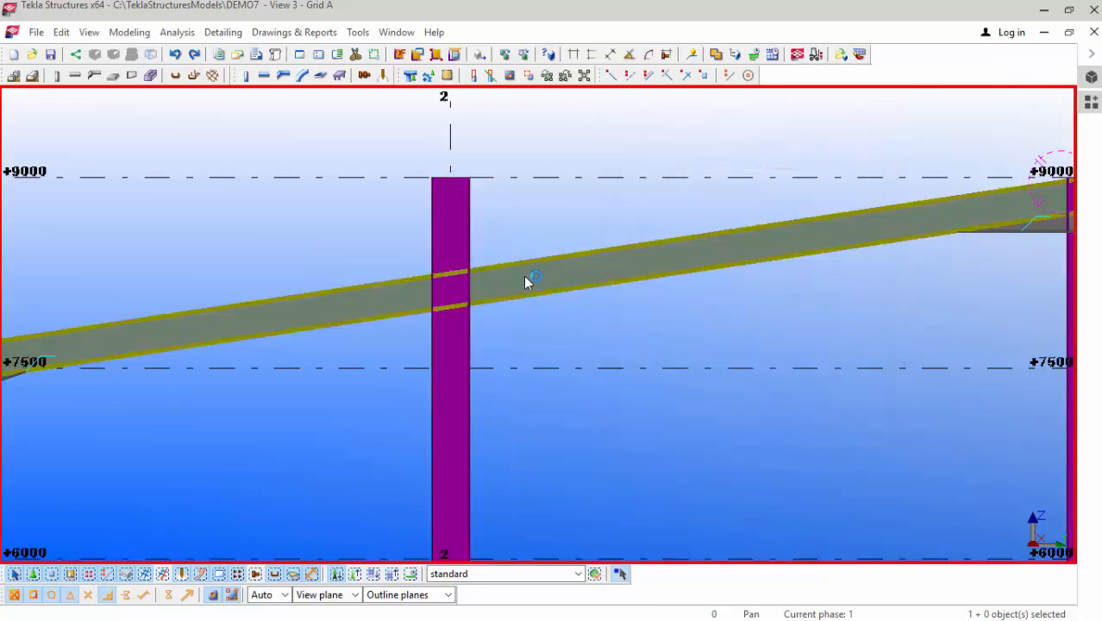
pyautogui.click(451, 303)
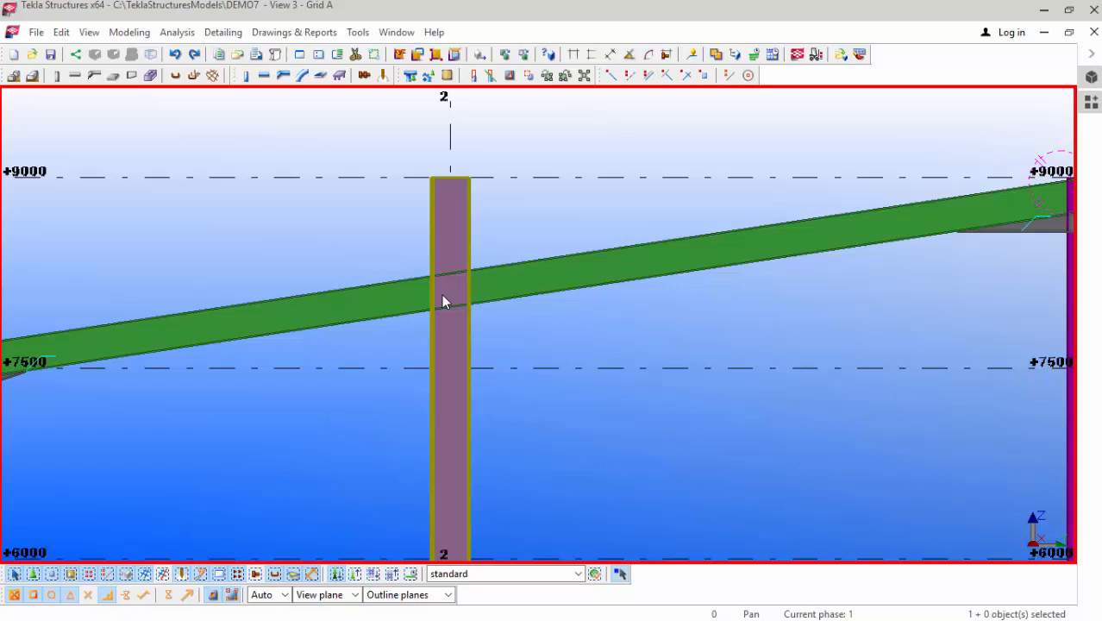
pyautogui.click(482, 251)
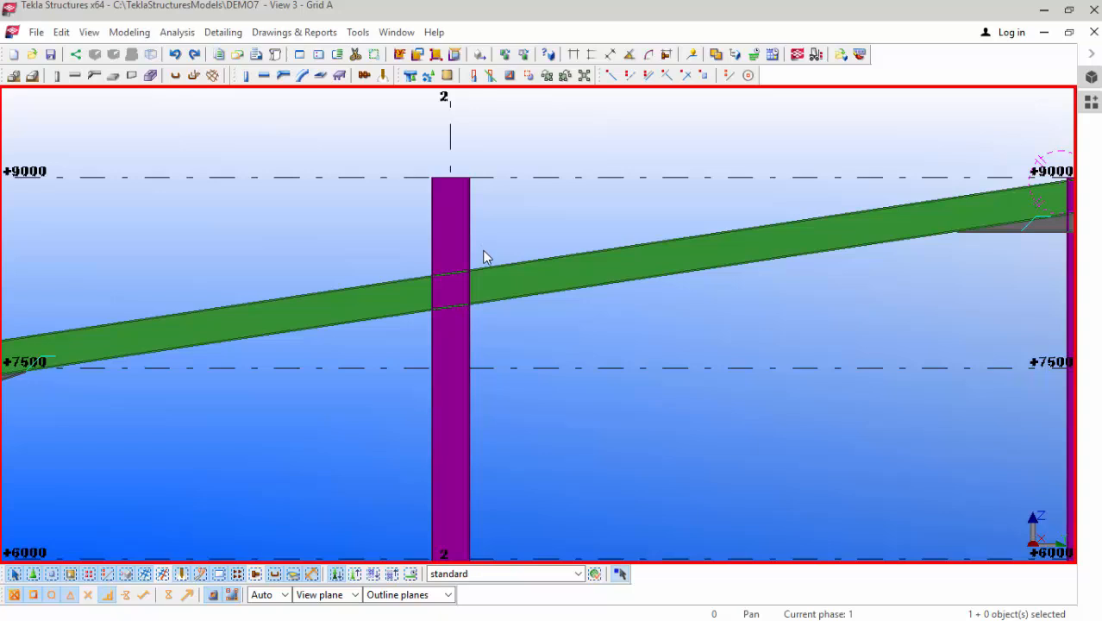
# Step: Search the component catalog for END and start the End plate (101) connection
pyautogui.hotkey('ctrl', 'f')
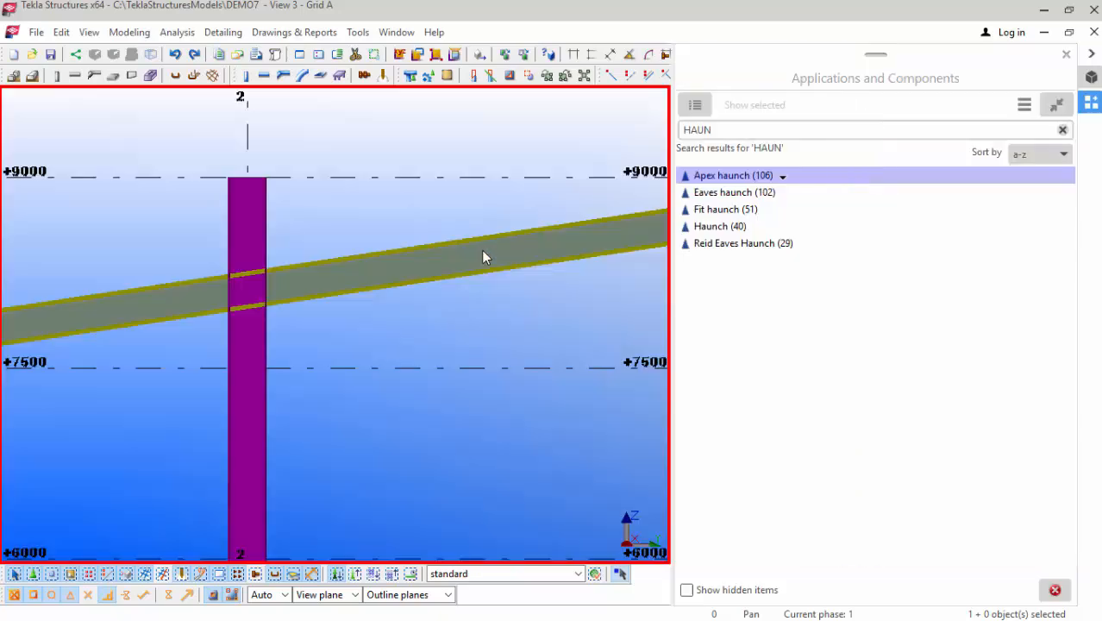
pyautogui.click(727, 131)
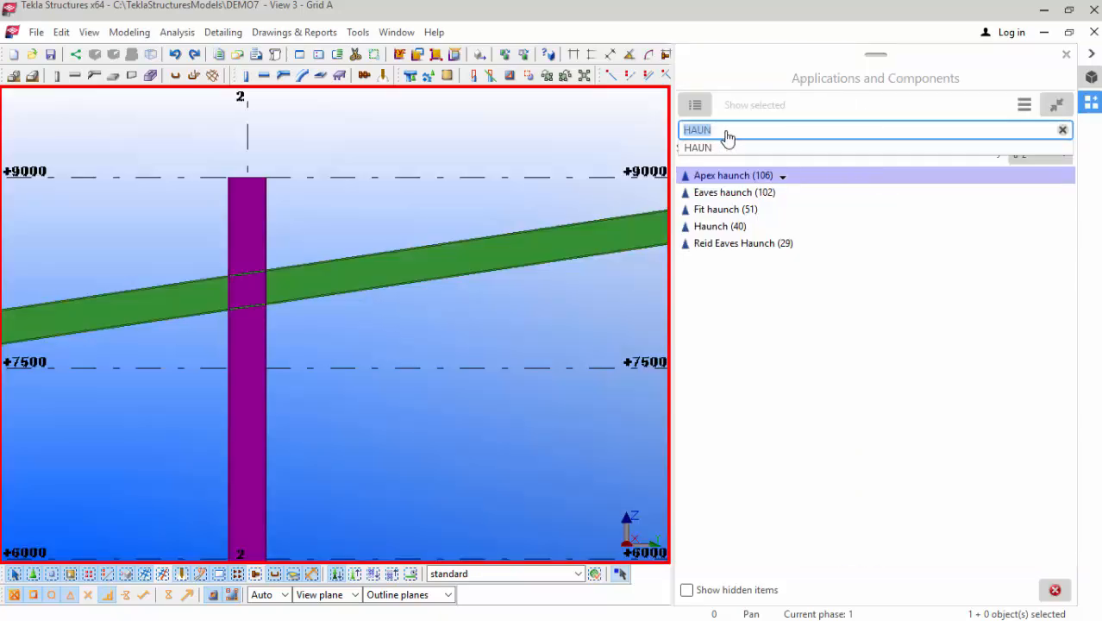
pyautogui.press('BackSpace')
pyautogui.write('END')
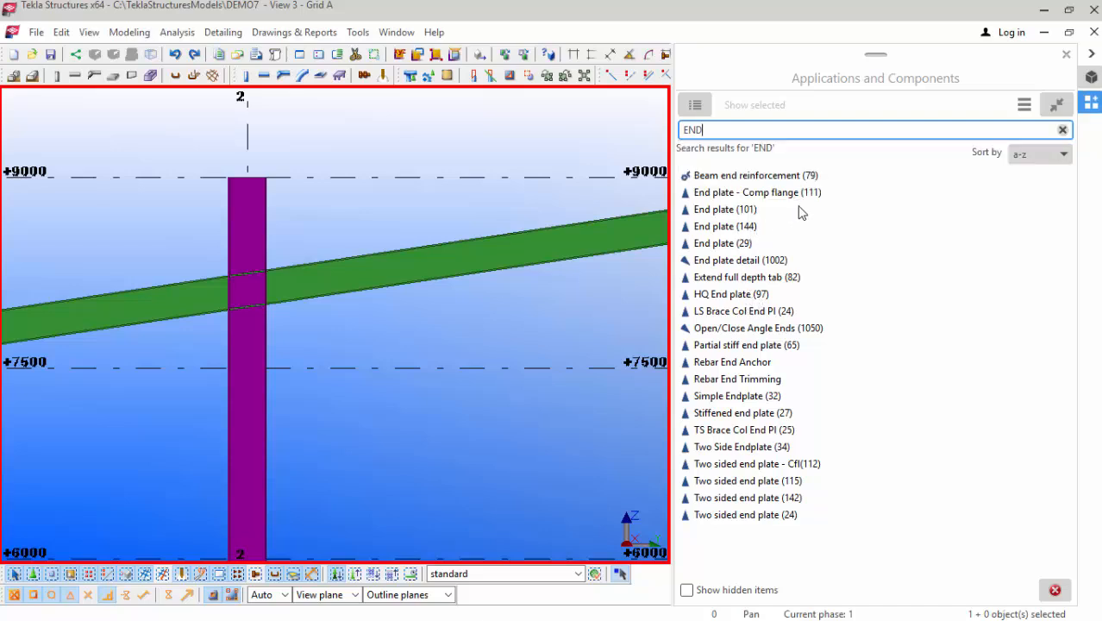
pyautogui.click(743, 211)
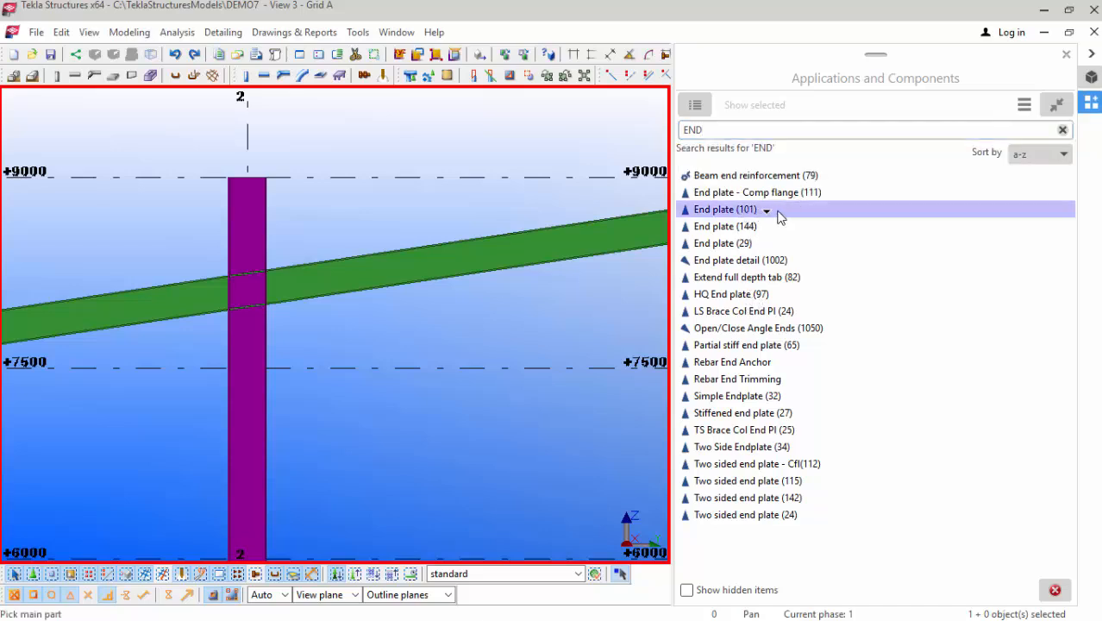
# Step: Try the end plate with the grid line 2 column as main part and the rafter as secondary part, and undo it
pyautogui.click(250, 297)
pyautogui.scroll(3, 231, 323)
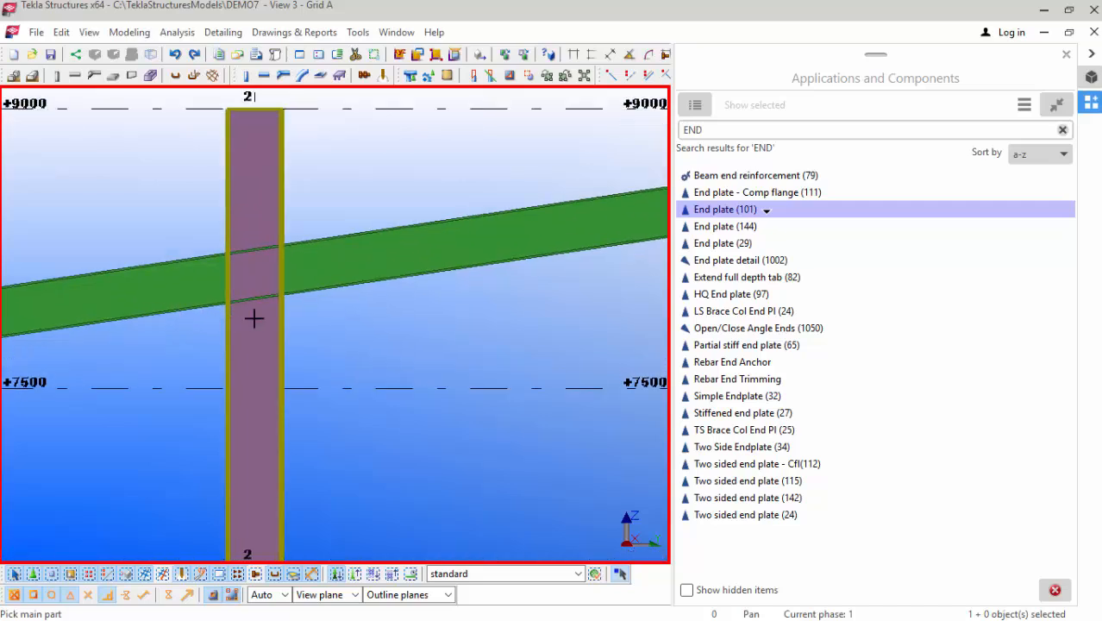
pyautogui.click(256, 321)
pyautogui.click(323, 256)
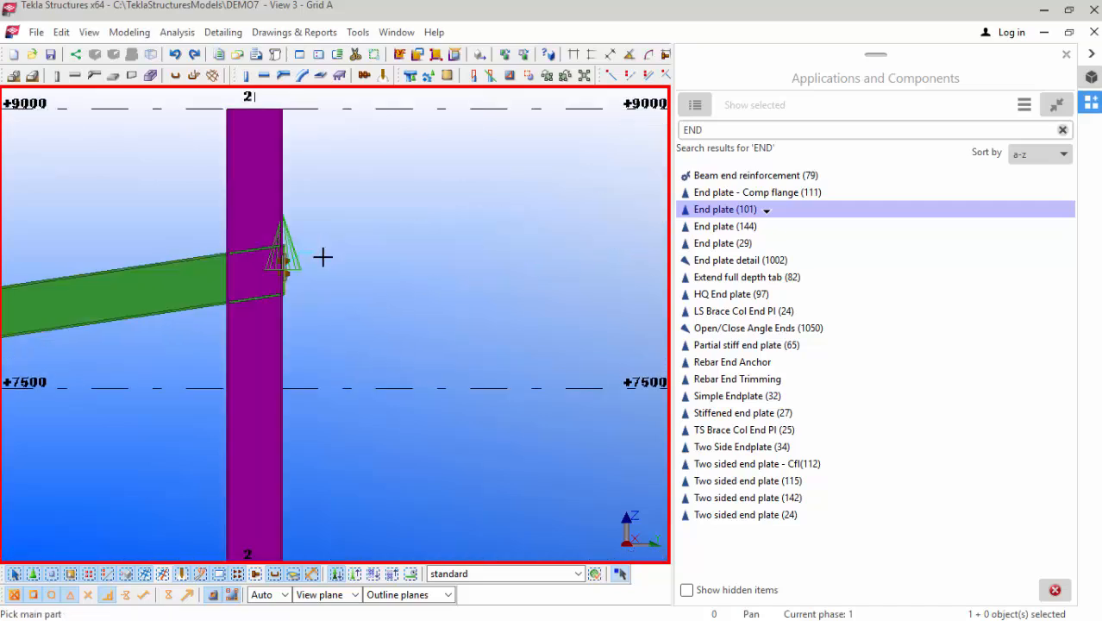
pyautogui.click(175, 53)
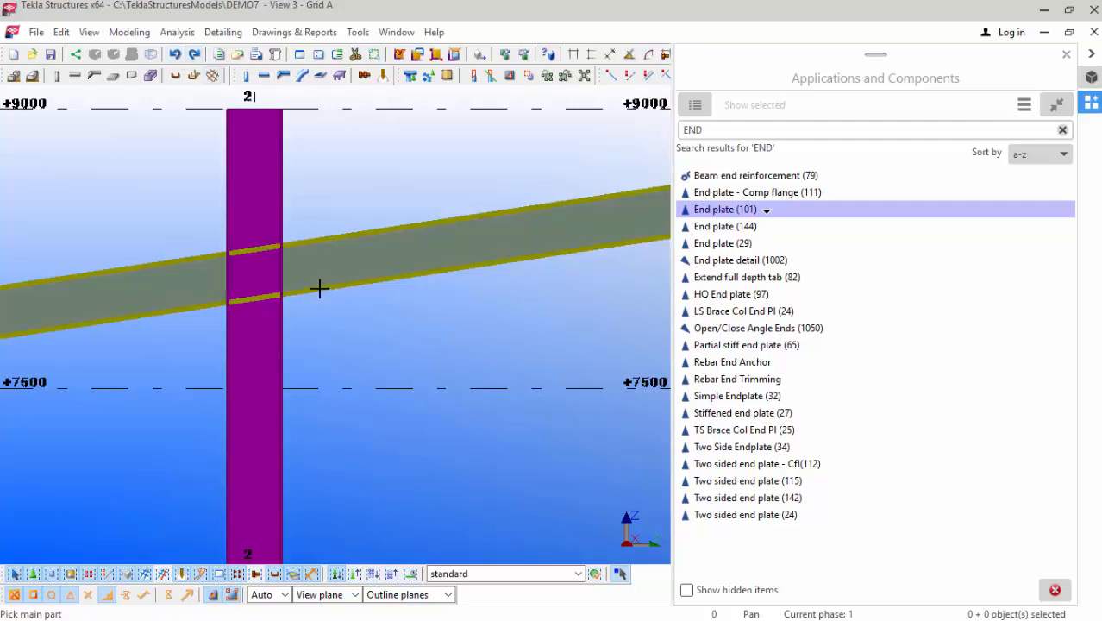
# Step: Apply End plate (101) with the rafter as main part and the grid line 2 column as secondary part, and end the command
pyautogui.click(276, 338)
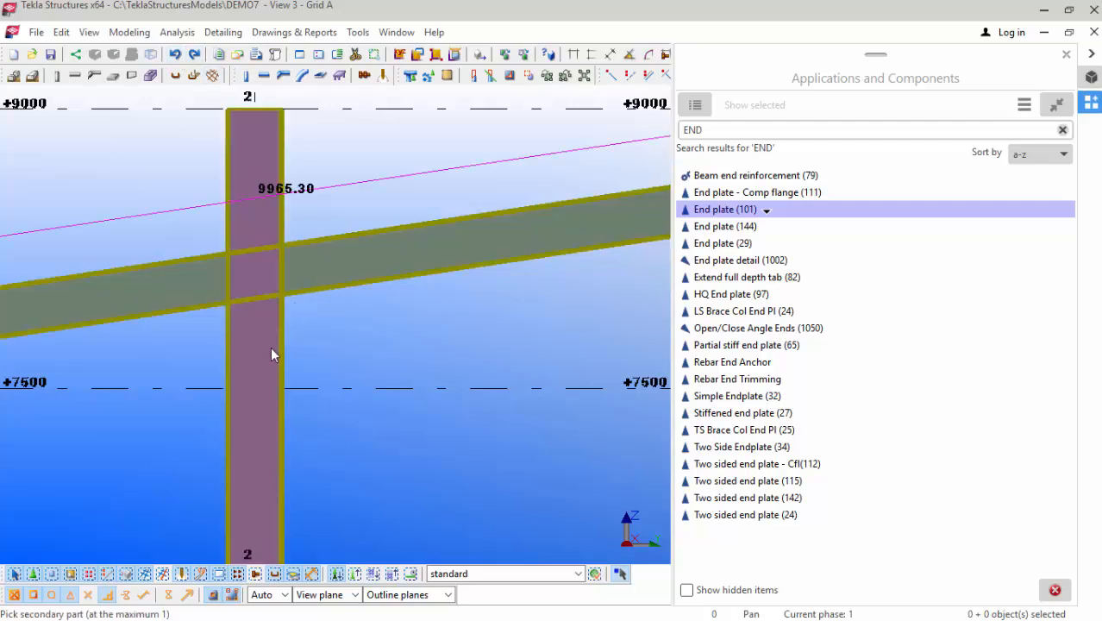
pyautogui.click(288, 278)
pyautogui.scroll(5, 258, 302)
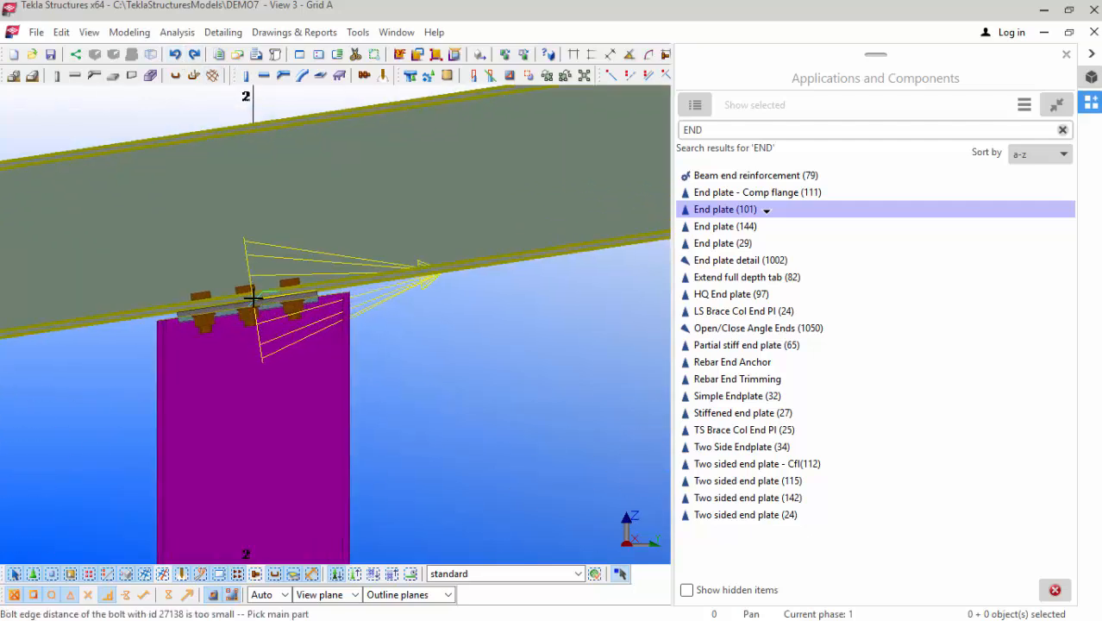
pyautogui.scroll(2, 252, 298)
pyautogui.rightClick(465, 357)
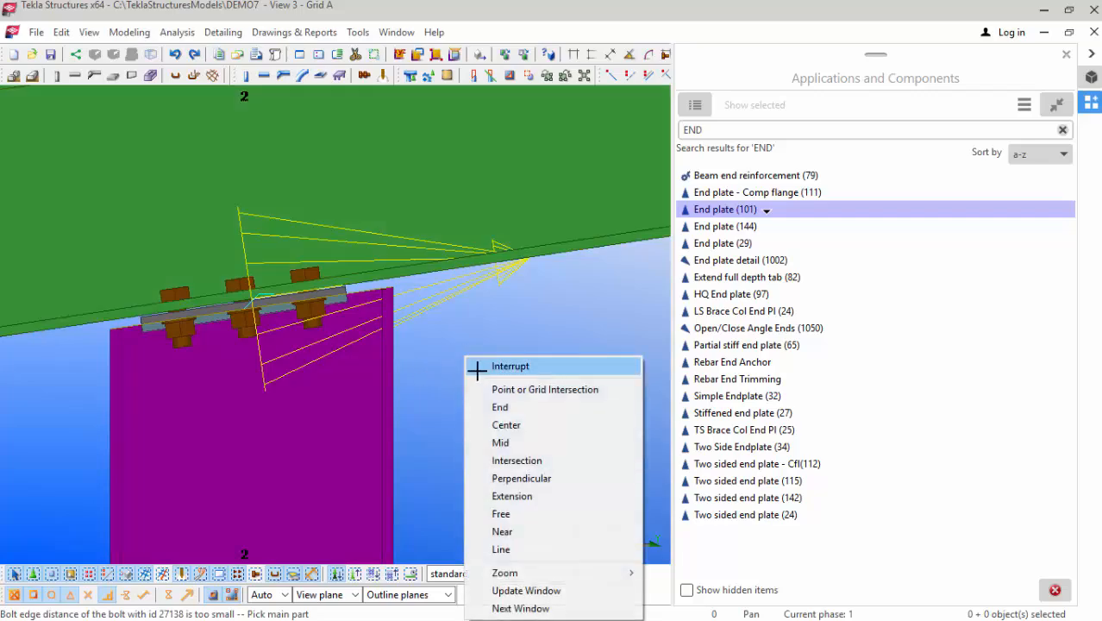
pyautogui.click(476, 369)
pyautogui.scroll(6, 260, 302)
pyautogui.scroll(-5, 317, 323)
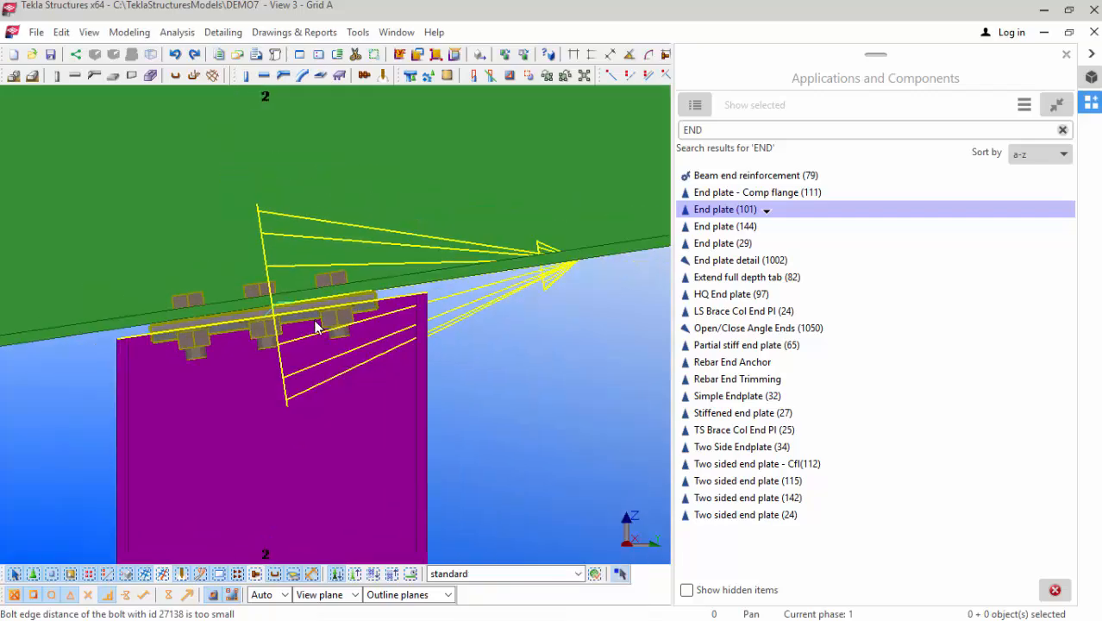
pyautogui.scroll(-2, 317, 326)
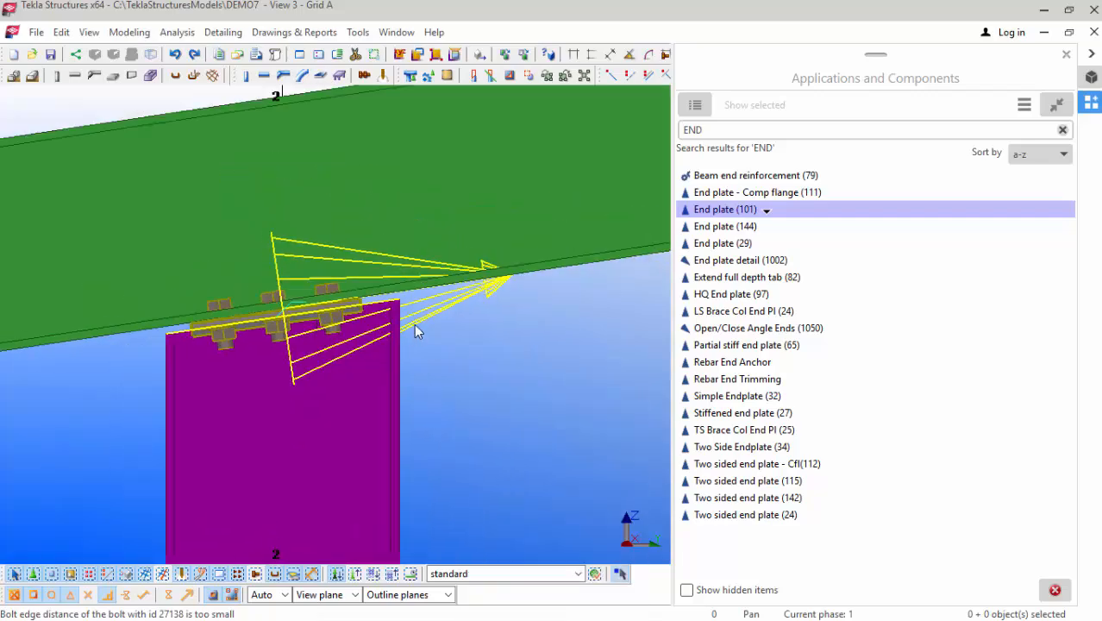
# Step: Set the plate thickness to 20 in the properties of the end plate connection at the grid line 2 column
pyautogui.doubleClick(468, 301)
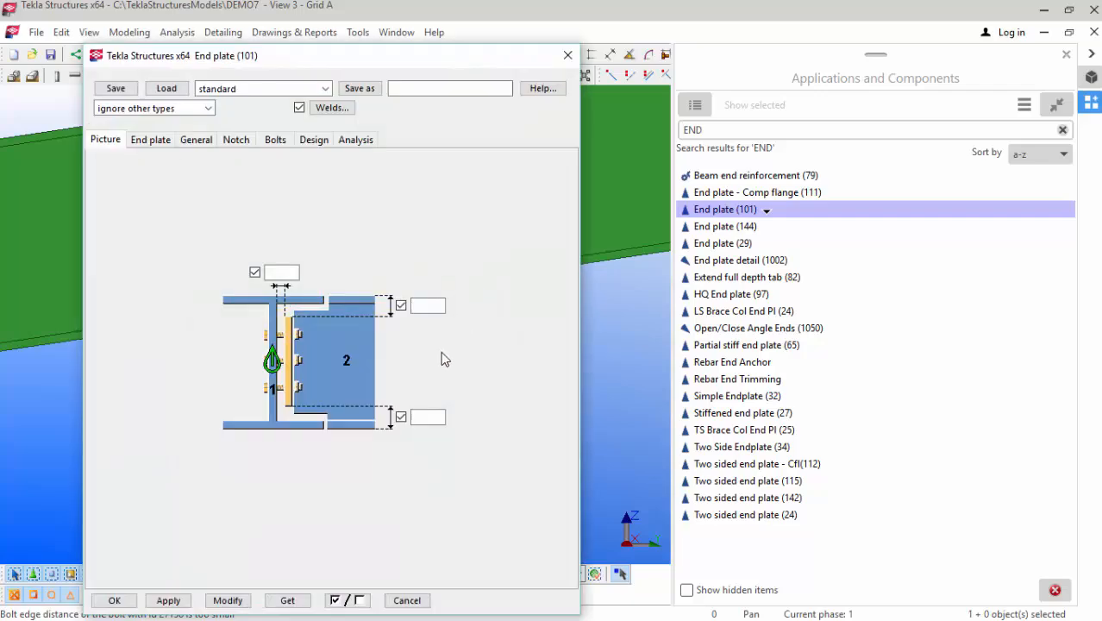
pyautogui.click(149, 143)
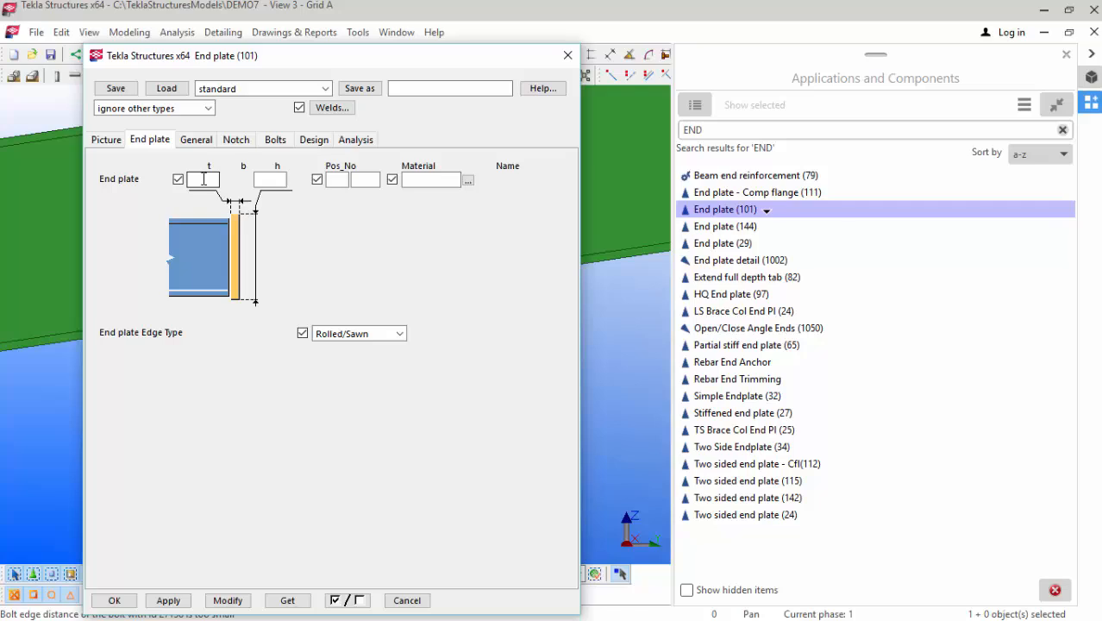
pyautogui.click(203, 178)
pyautogui.write('20')
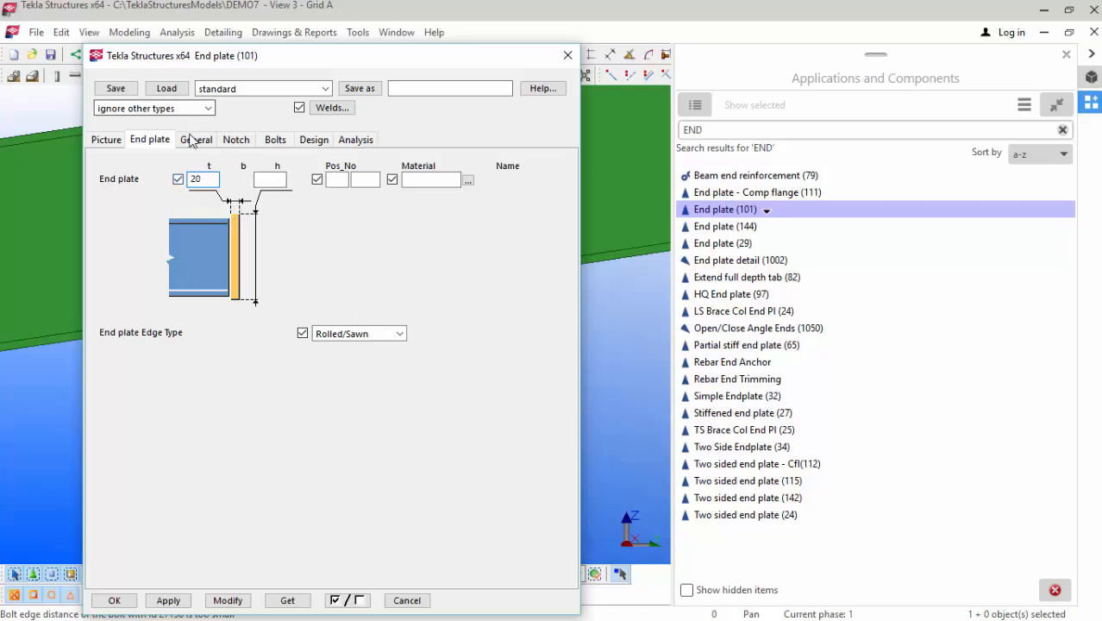
# Step: Set the end plate's bolt size to 16 and its bolt standard to 8.8XOX
pyautogui.click(273, 141)
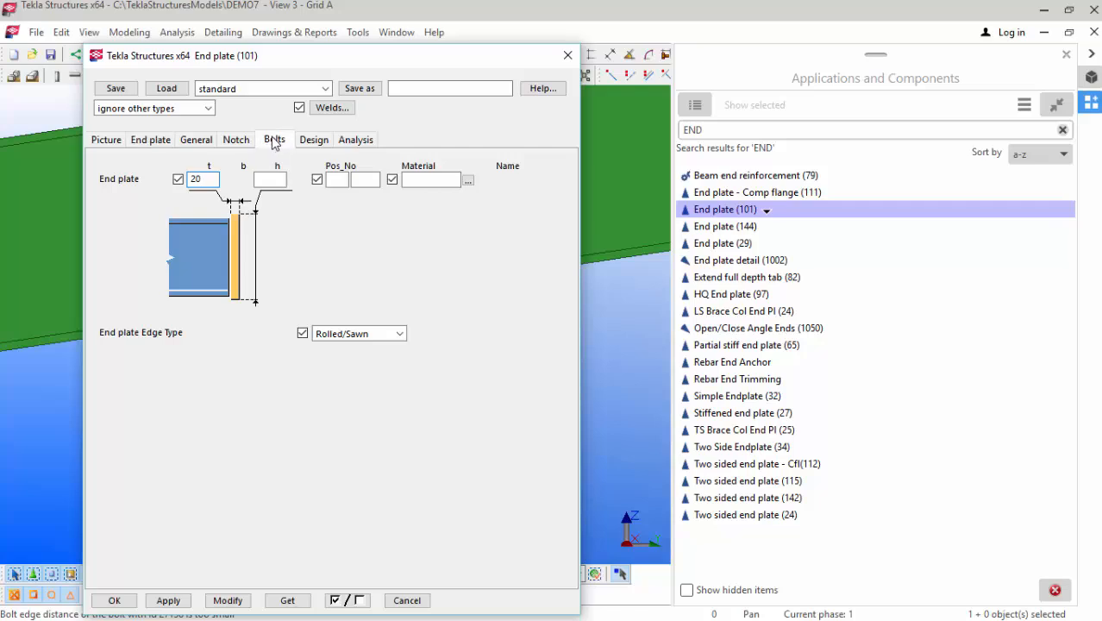
pyautogui.click(223, 166)
pyautogui.click(218, 221)
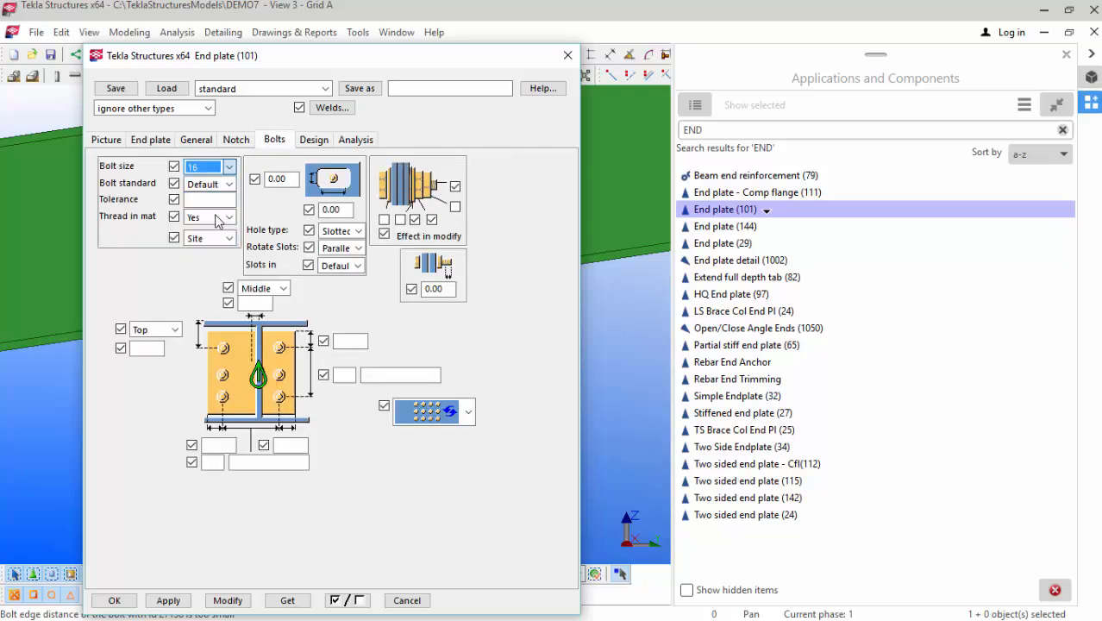
pyautogui.click(227, 184)
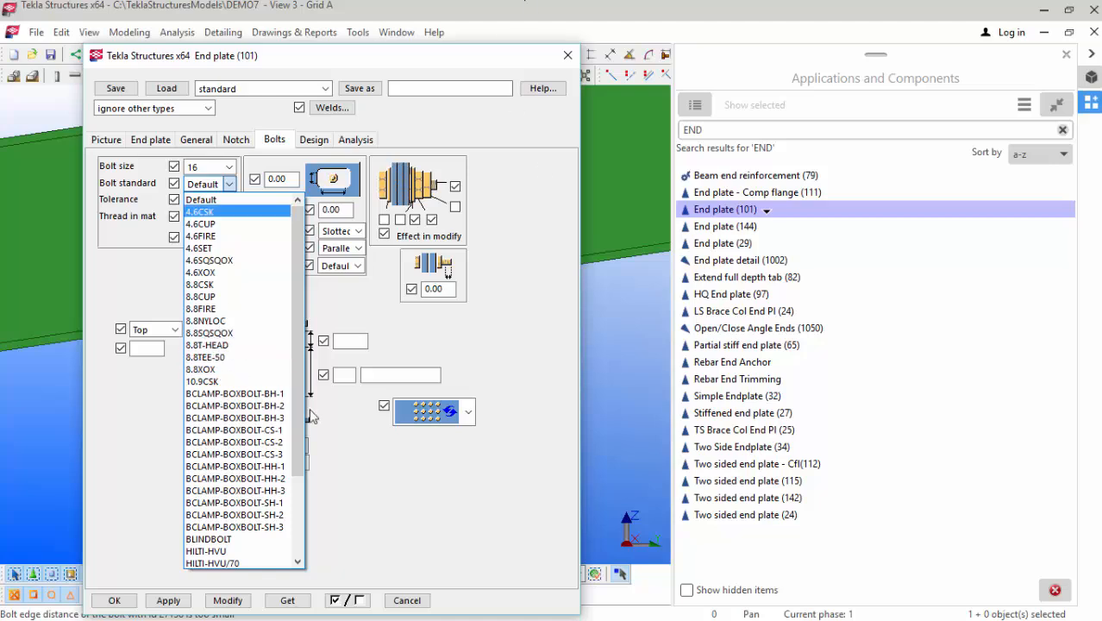
pyautogui.click(207, 369)
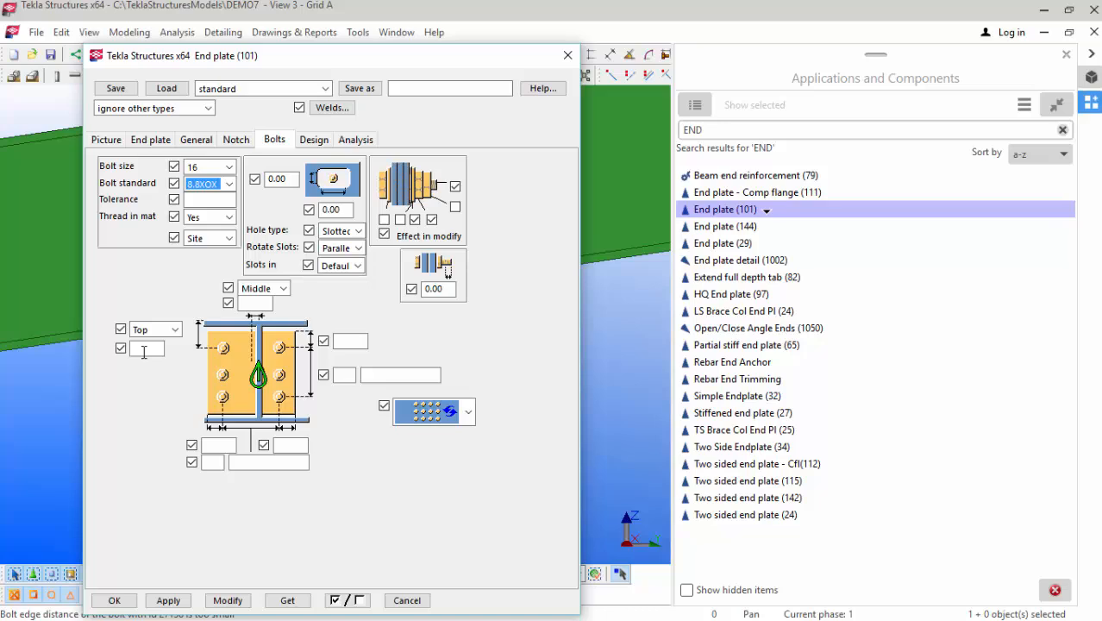
# Step: Align the bolt group vertically to Middle, with a 50 top edge distance and 3 bolt rows spaced 75 apart
pyautogui.click(173, 330)
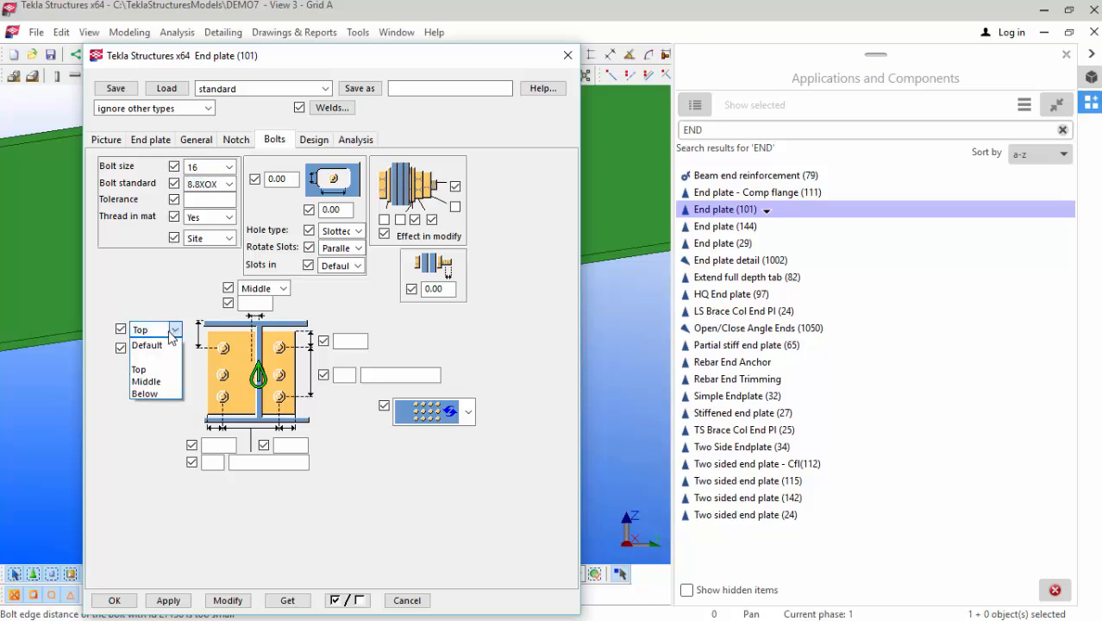
pyautogui.click(146, 381)
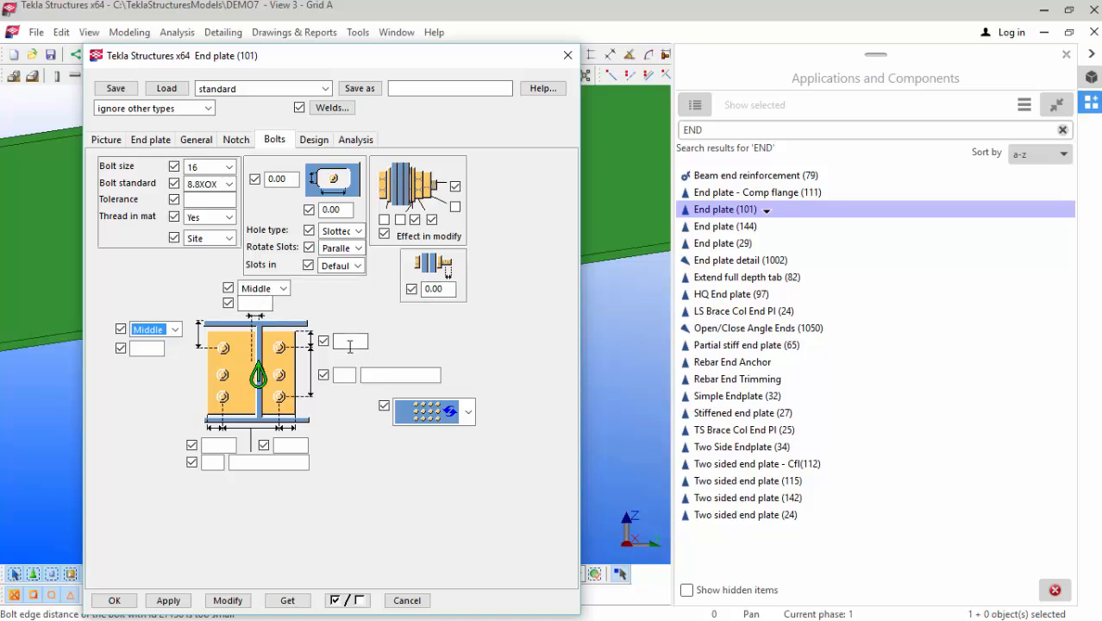
pyautogui.click(350, 344)
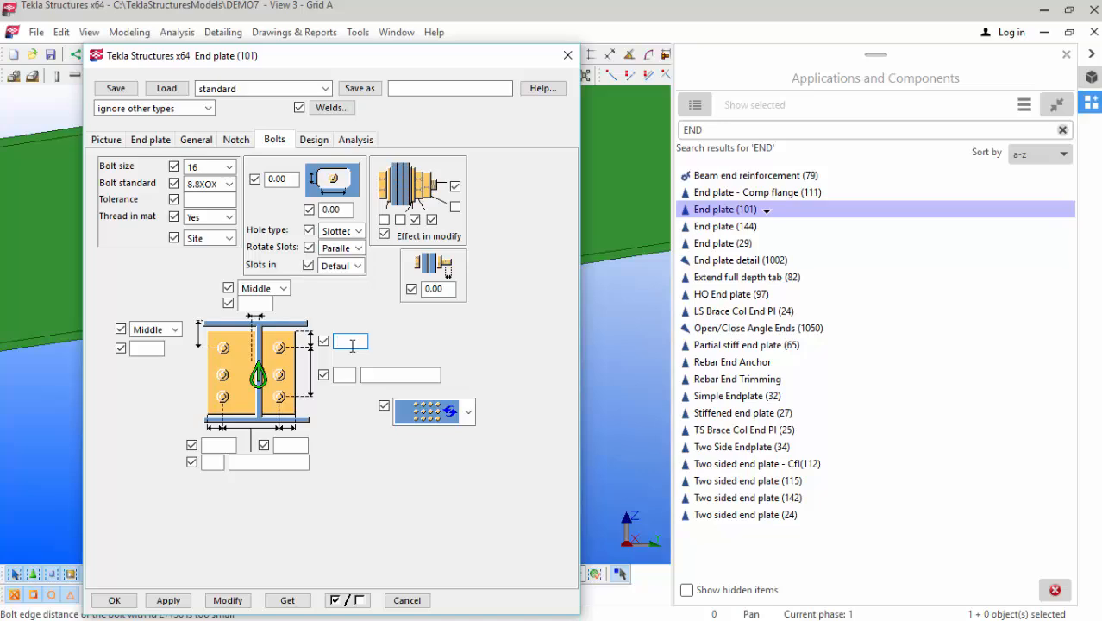
pyautogui.write('50')
pyautogui.click(344, 374)
pyautogui.write('3')
pyautogui.click(379, 376)
pyautogui.write('75')
# Step: Set both side edge distances of the end plate bolts to 30 and update the connection with the new settings
pyautogui.click(220, 446)
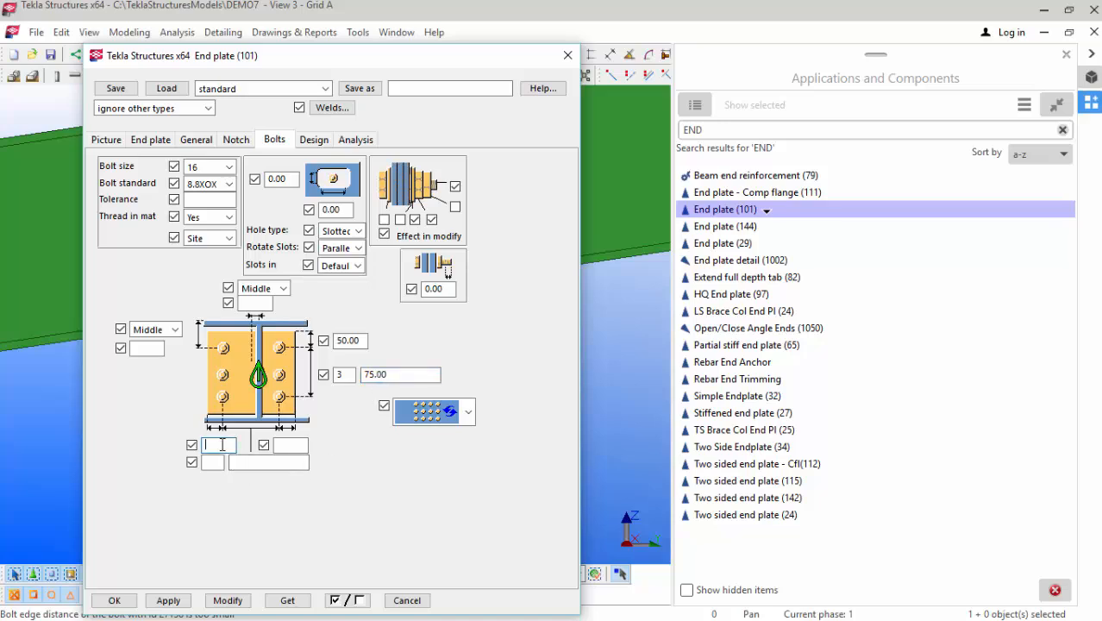
pyautogui.write('30')
pyautogui.click(291, 444)
pyautogui.click(240, 602)
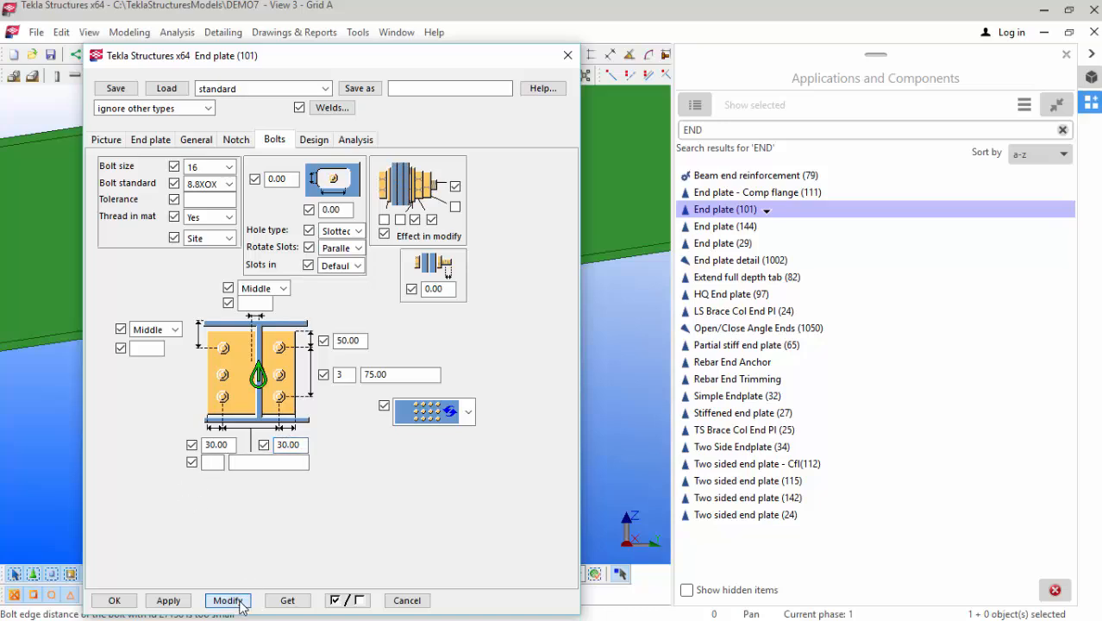
pyautogui.click(162, 604)
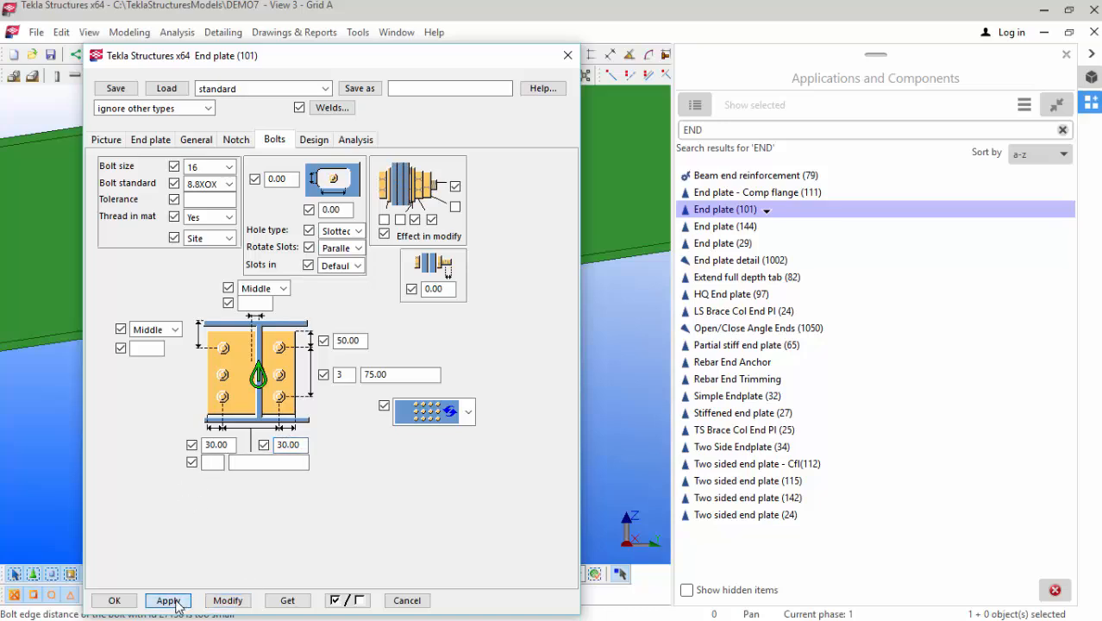
pyautogui.click(114, 600)
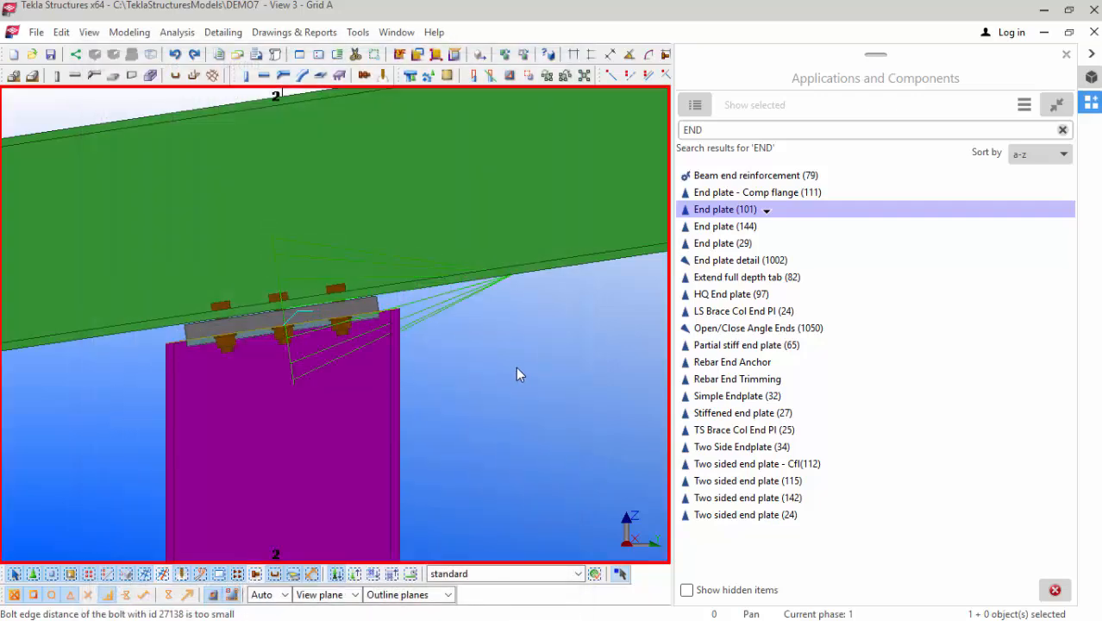
# Step: Set the end plate's height h to 100 and modify the connection at the grid line 2 column
pyautogui.doubleClick(432, 307)
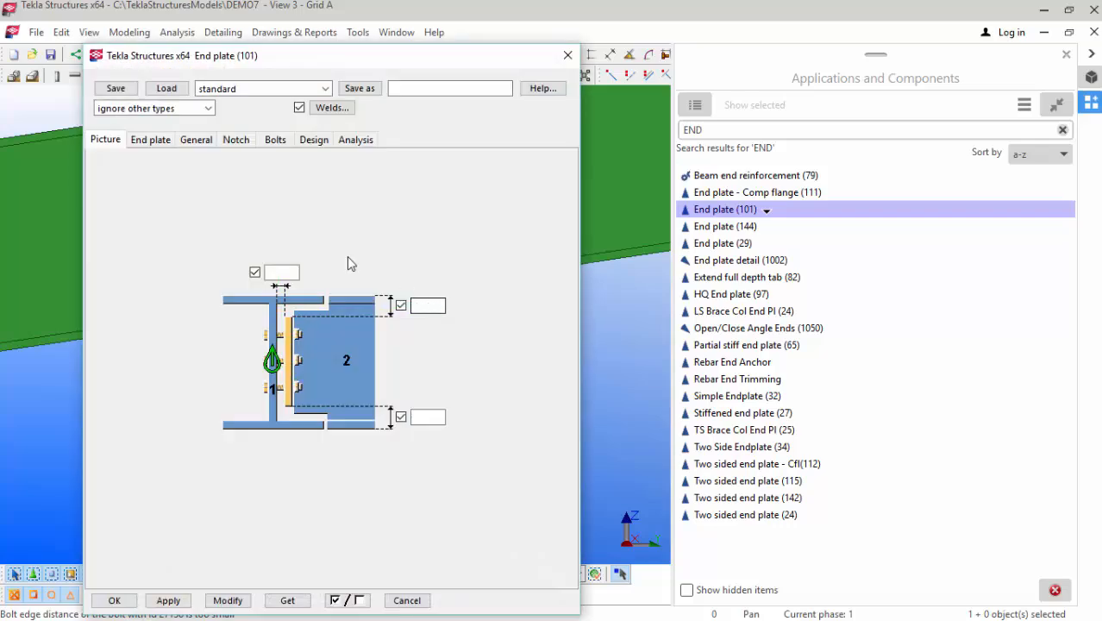
pyautogui.click(150, 139)
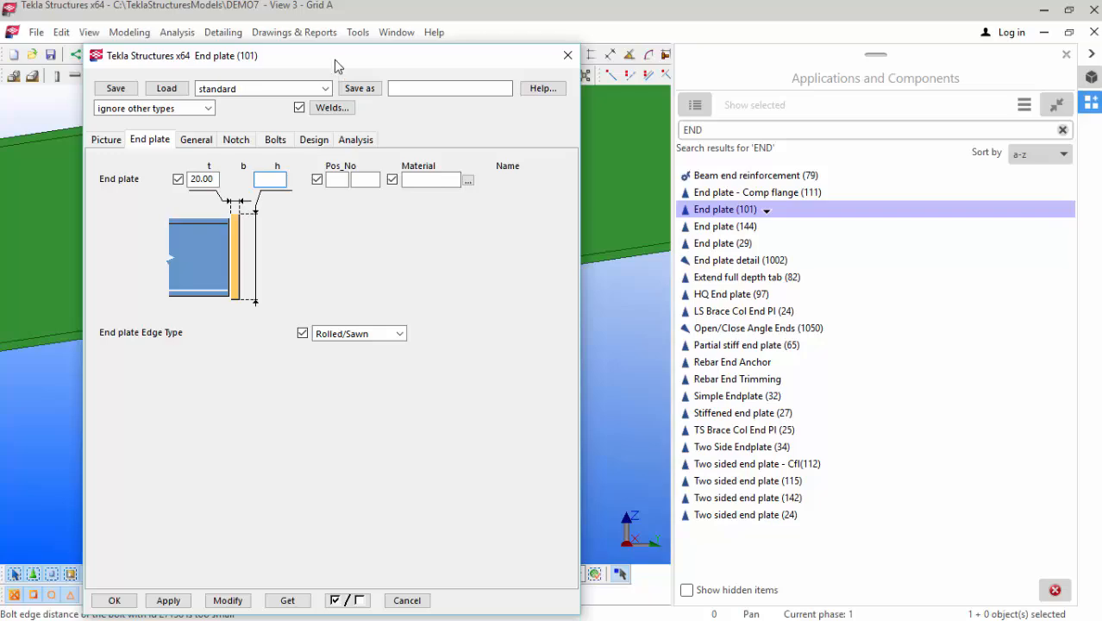
pyautogui.moveTo(335, 58); pyautogui.dragTo(696, 64)
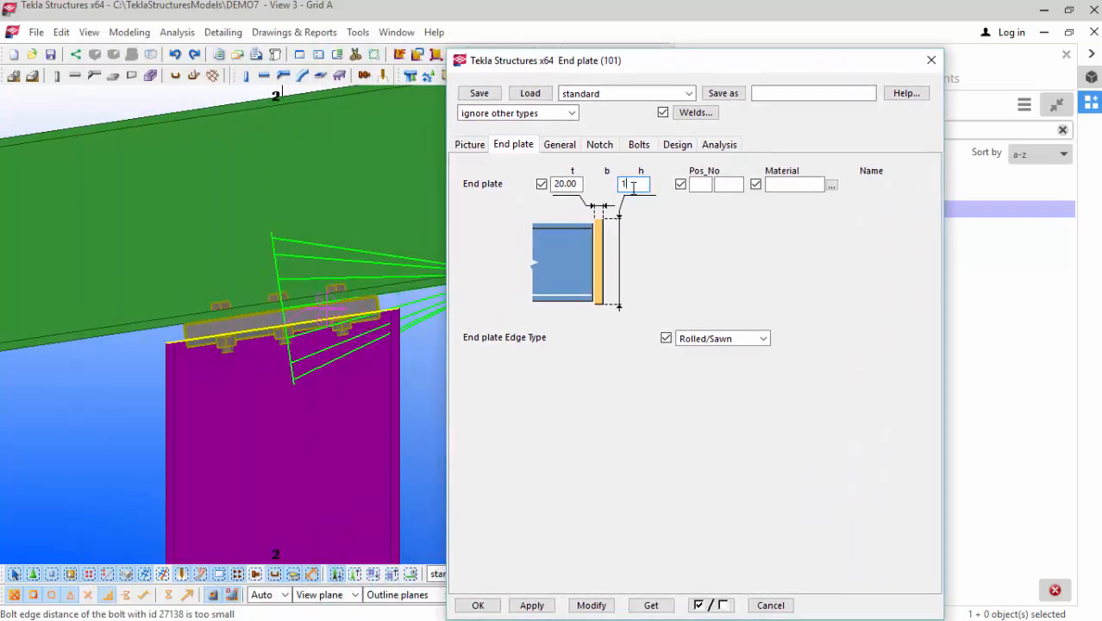
pyautogui.click(591, 607)
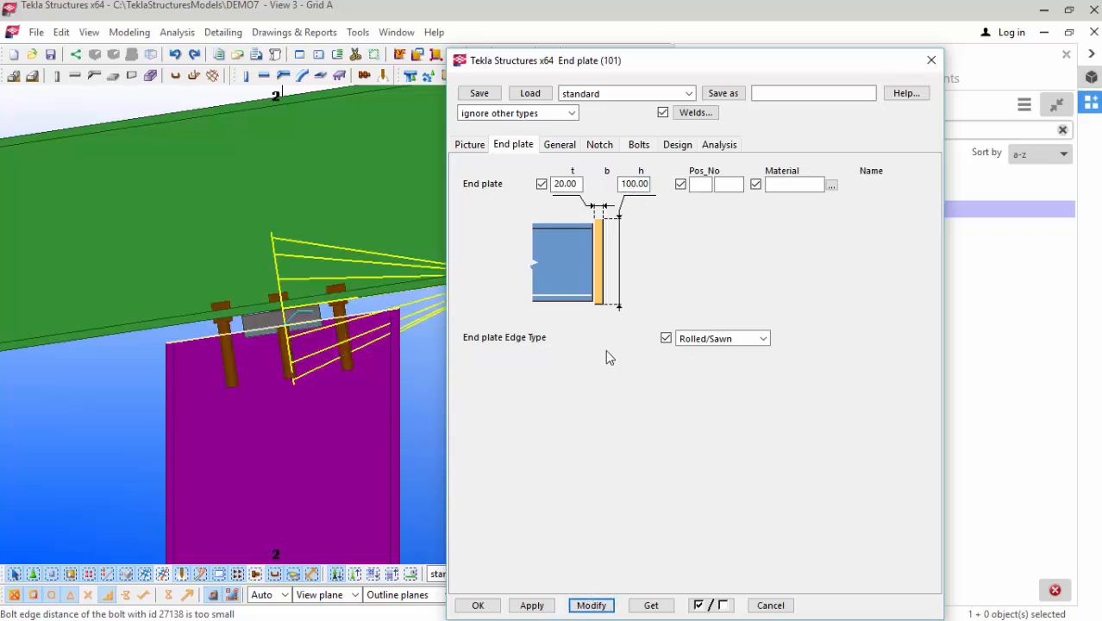
# Step: Set the end plate's height h to 500, modify the grid line 2 connection, and apply the settings
pyautogui.doubleClick(635, 184)
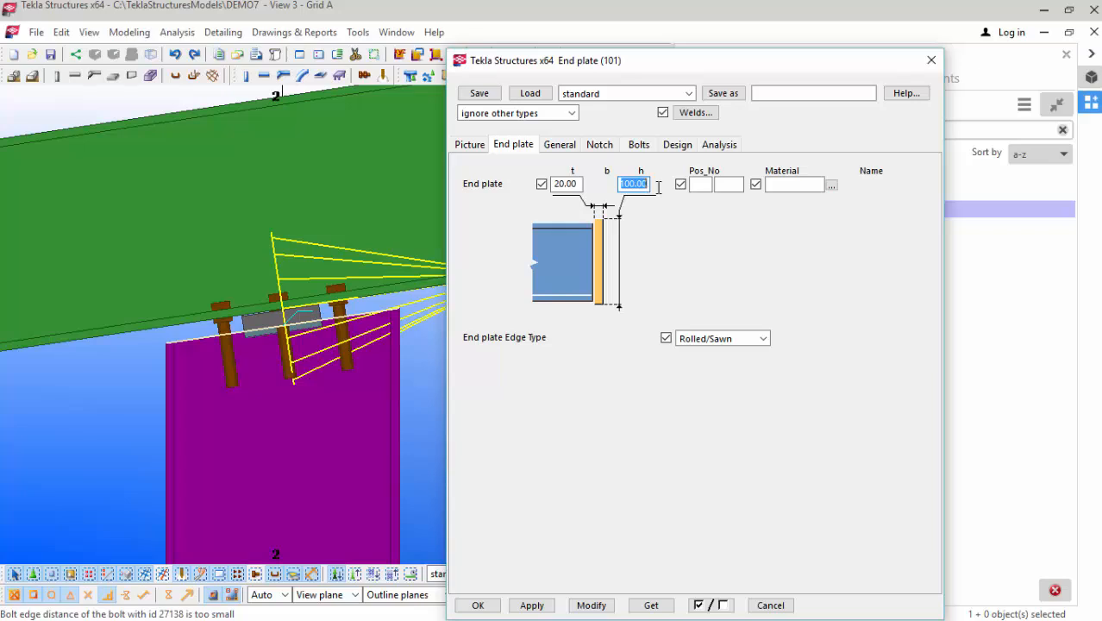
pyautogui.write('500')
pyautogui.click(591, 605)
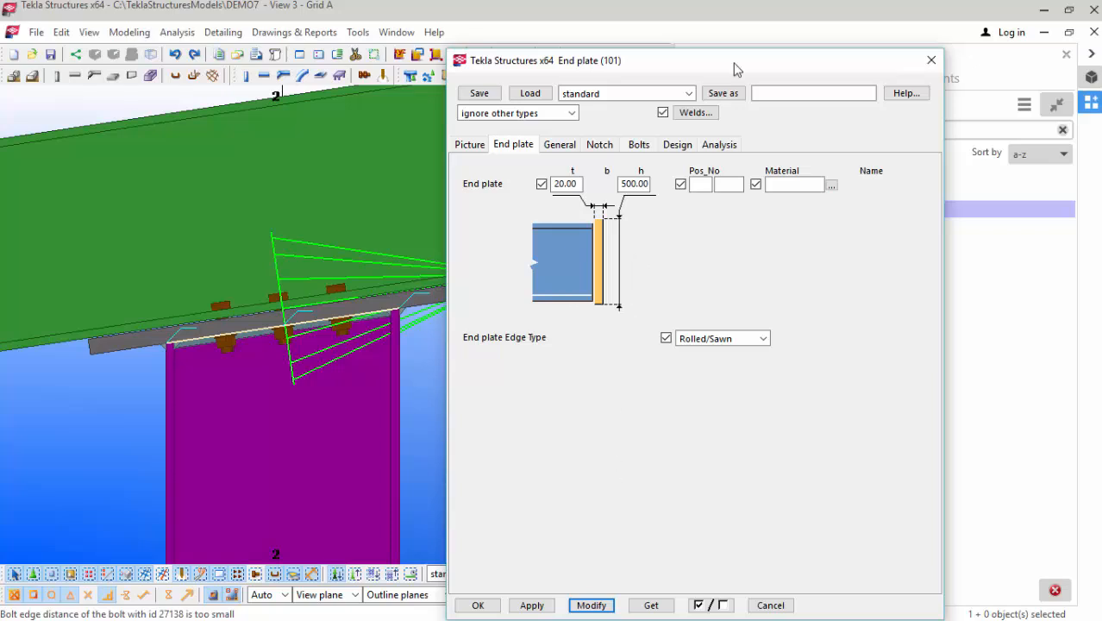
pyautogui.moveTo(733, 60); pyautogui.dragTo(796, 91)
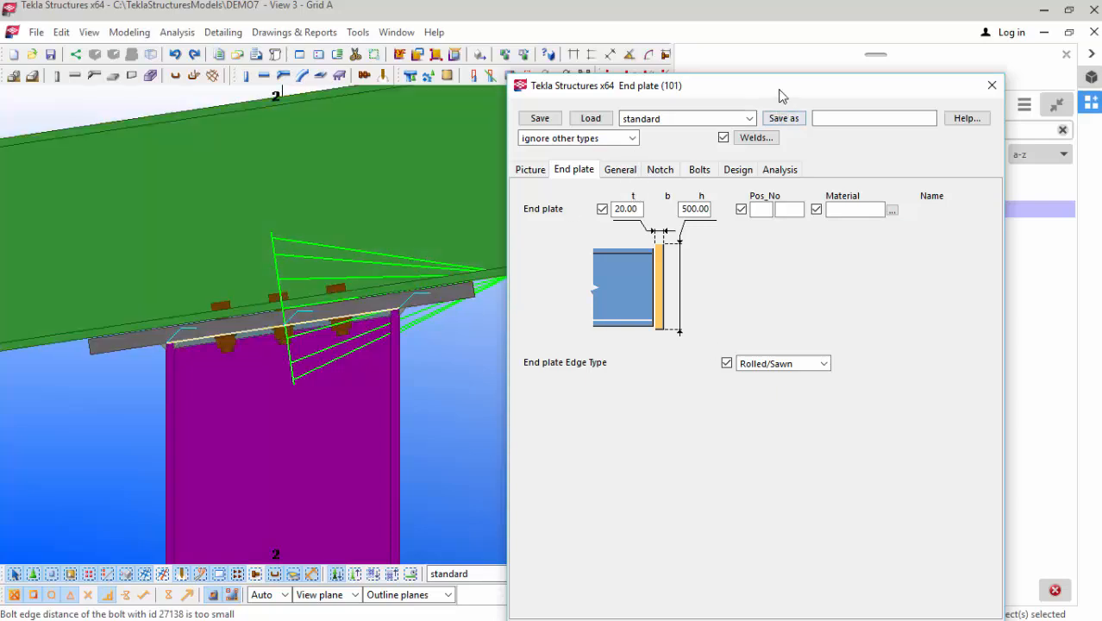
pyautogui.moveTo(782, 91); pyautogui.dragTo(770, 37)
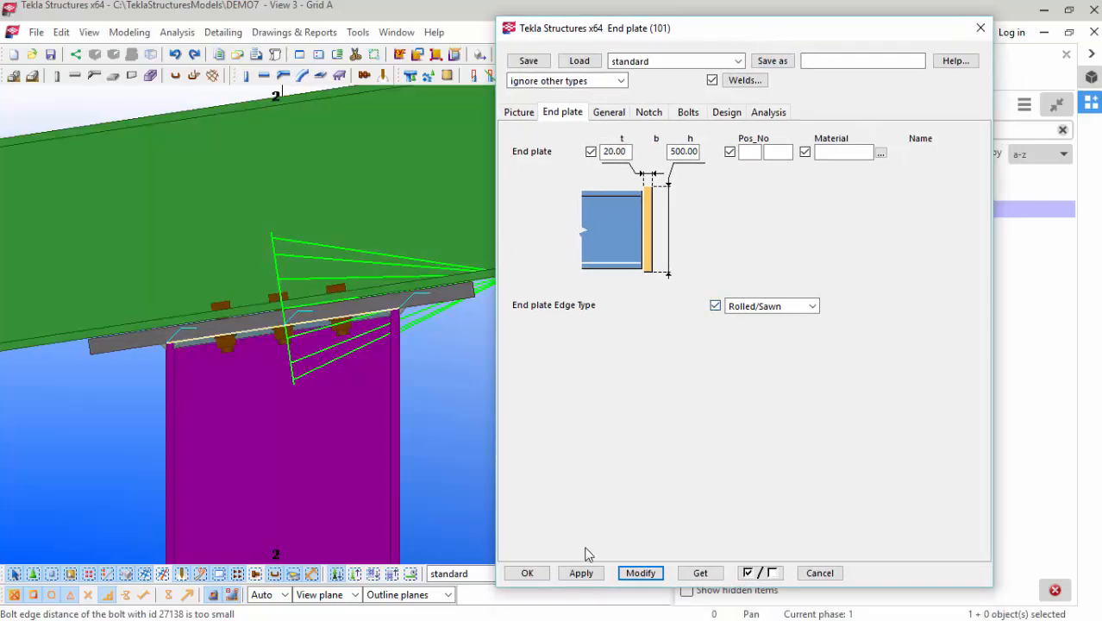
pyautogui.click(581, 574)
pyautogui.click(525, 573)
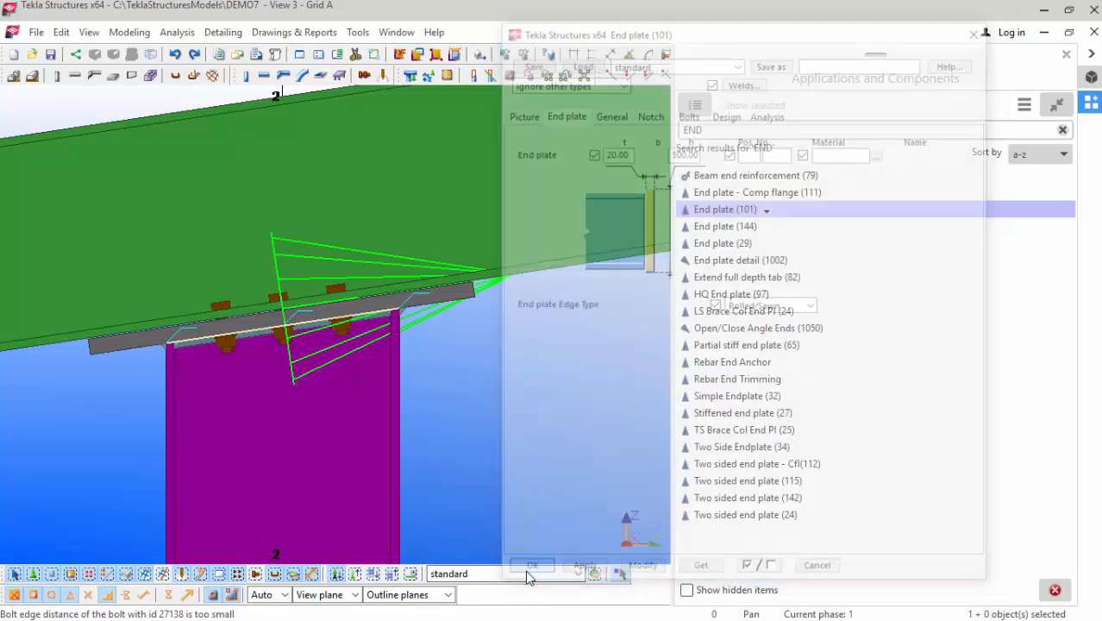
# Step: Set the grid line 2 end plate's bolt top edge distance to 70, with 5 bolt rows spaced 100 apart
pyautogui.doubleClick(413, 320)
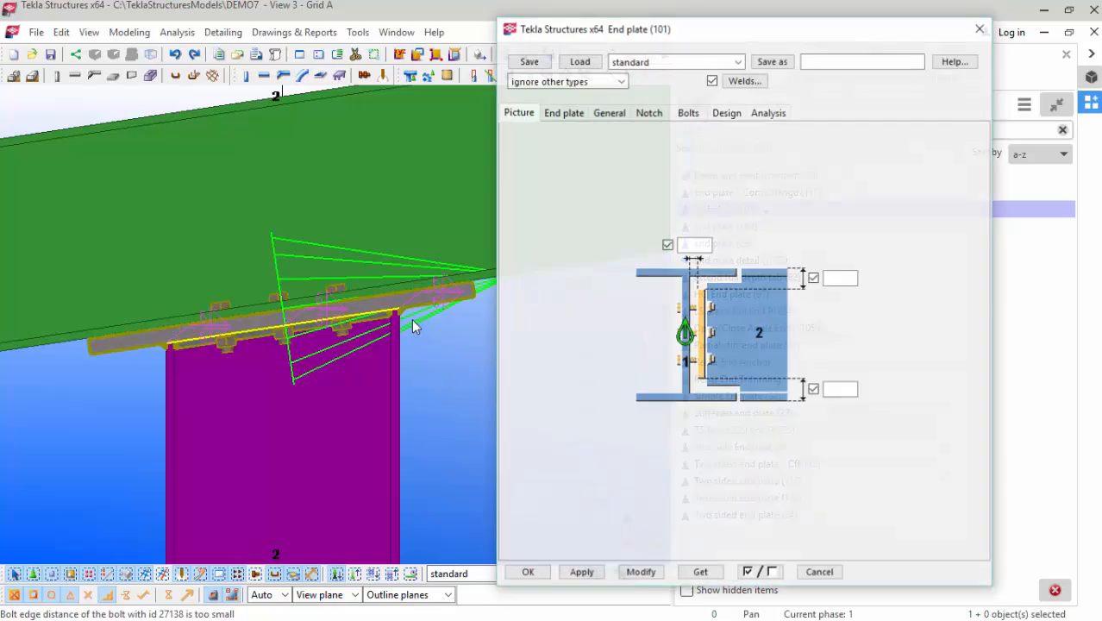
pyautogui.click(692, 116)
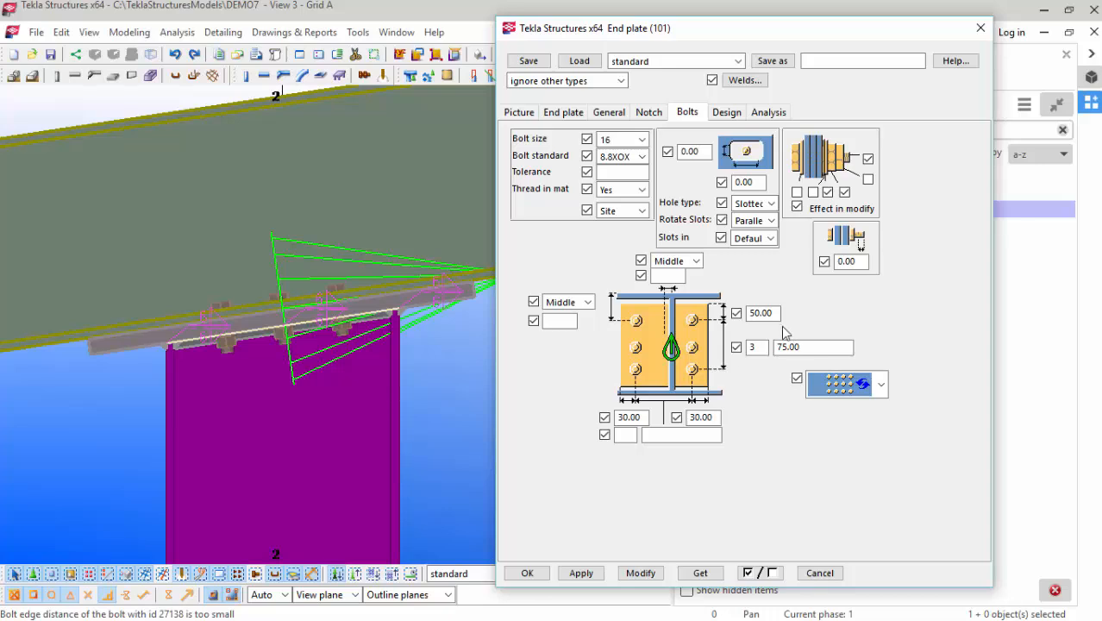
pyautogui.press('BackSpace')
pyautogui.press('BackSpace')
pyautogui.press('BackSpace')
pyautogui.press('BackSpace')
pyautogui.press('BackSpace')
pyautogui.write('70')
pyautogui.click(805, 346)
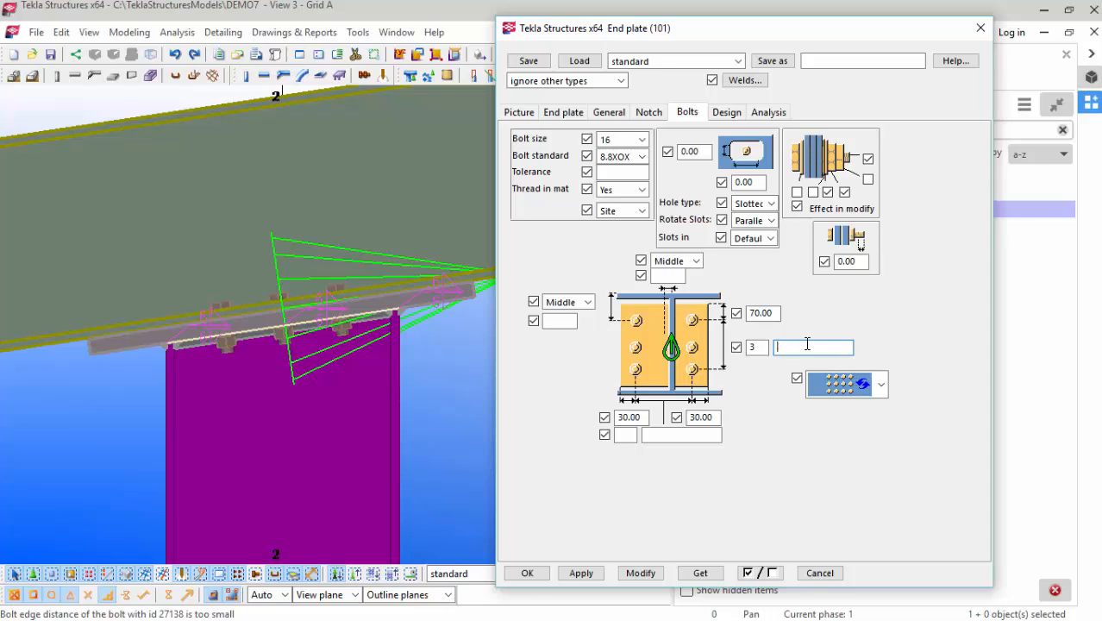
pyautogui.click(763, 348)
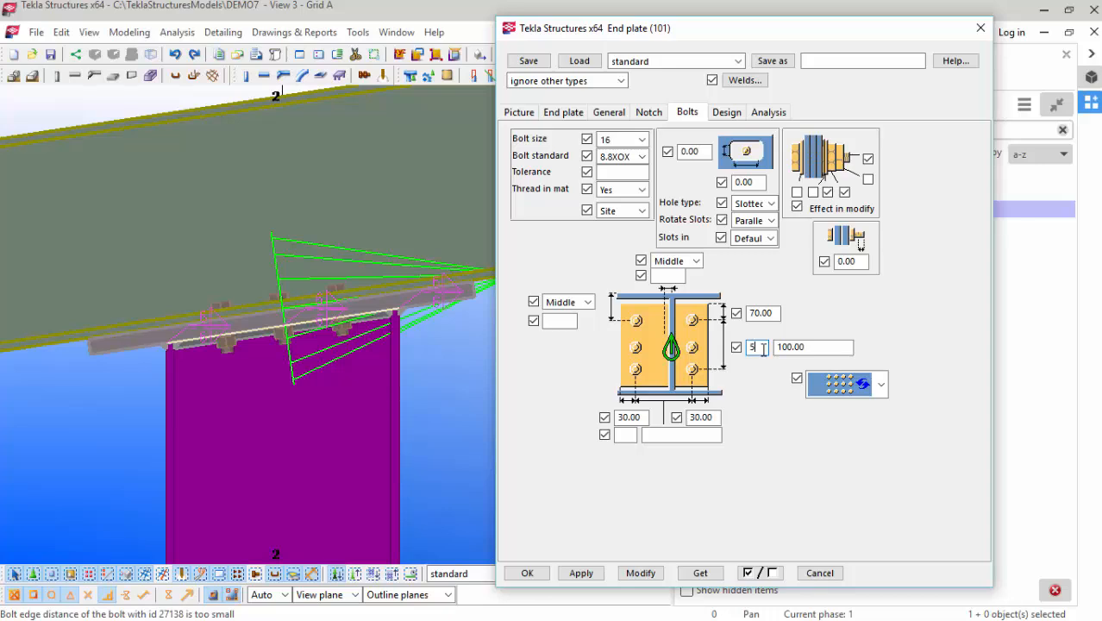
pyautogui.write('5')
# Step: Clear both side edge distances of the end plate bolts and modify the grid line 2 connection
pyautogui.click(715, 418)
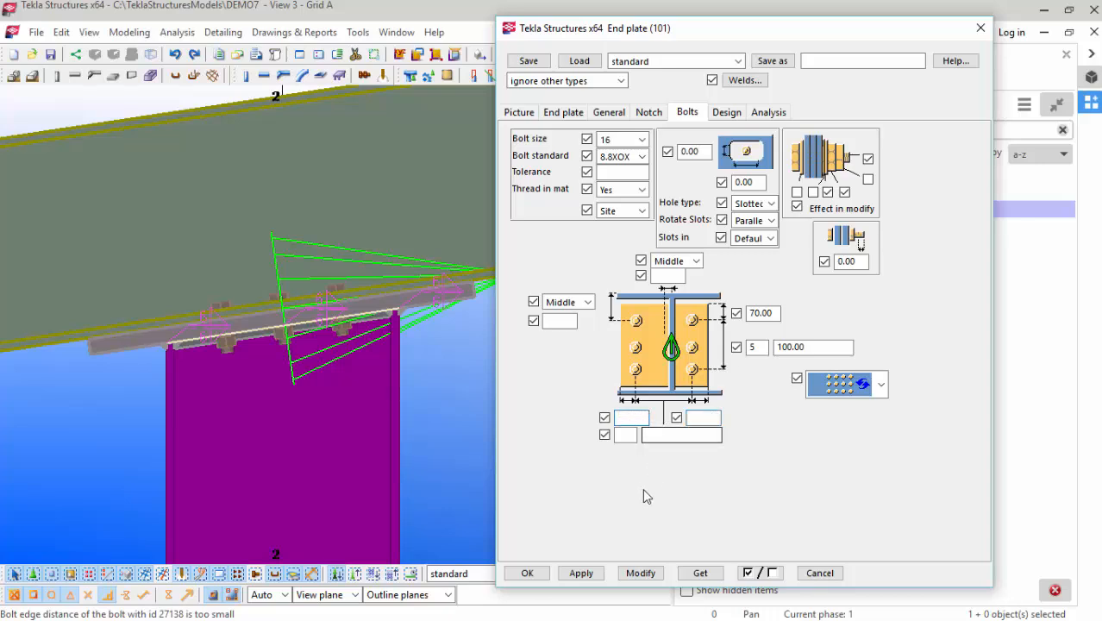
pyautogui.click(641, 573)
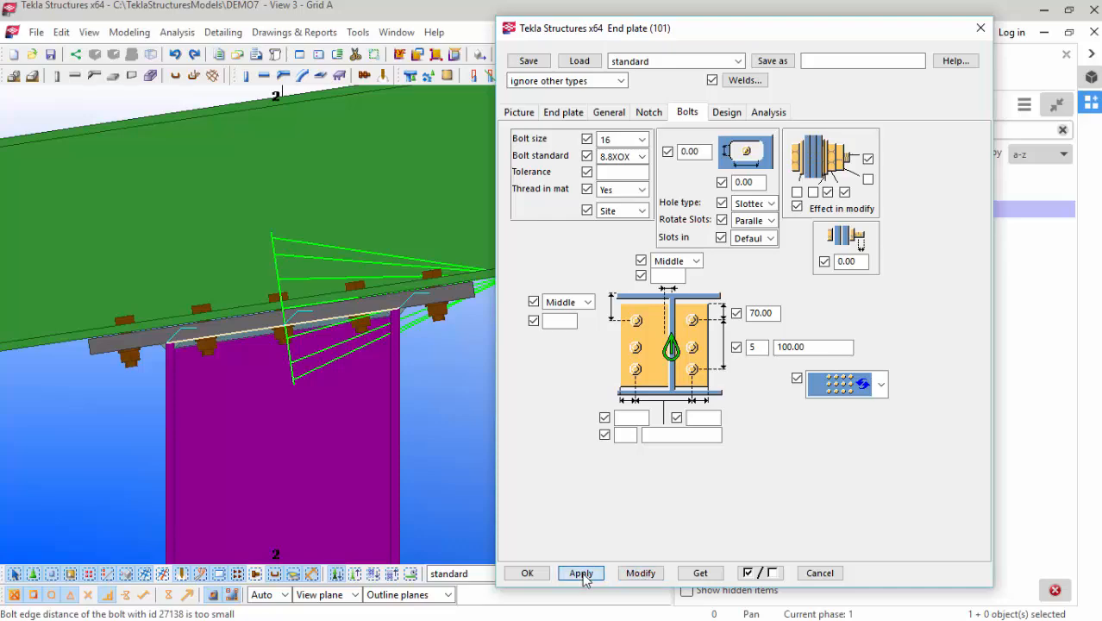
pyautogui.click(527, 574)
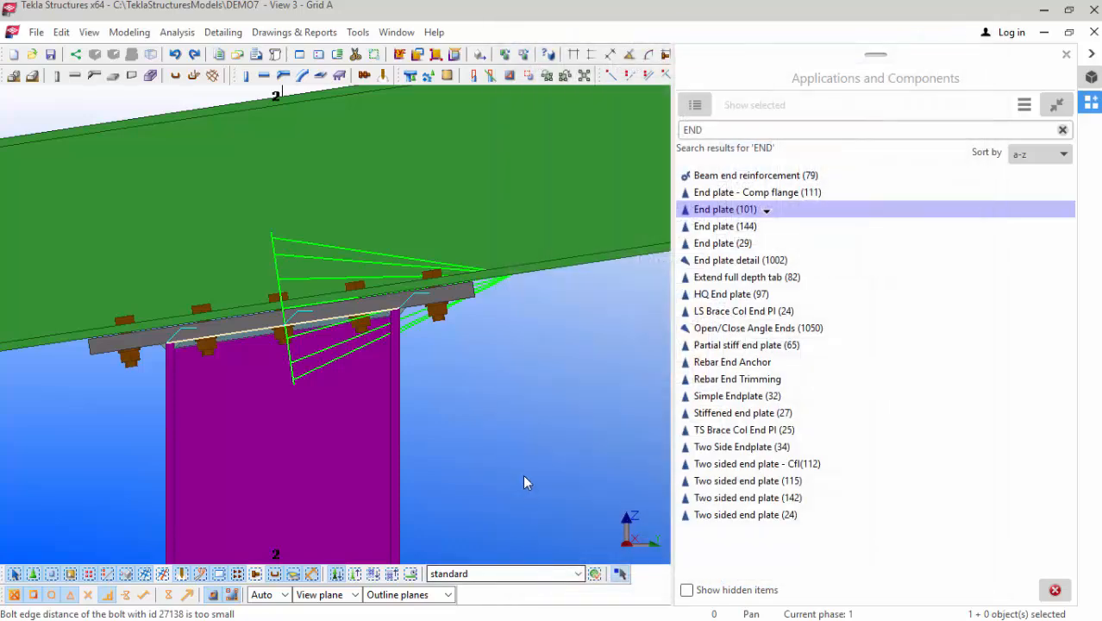
pyautogui.click(1065, 57)
# Step: Shorten the grid line 3 column to 8550, ending just below the apex haunch
pyautogui.scroll(-4, 308, 350)
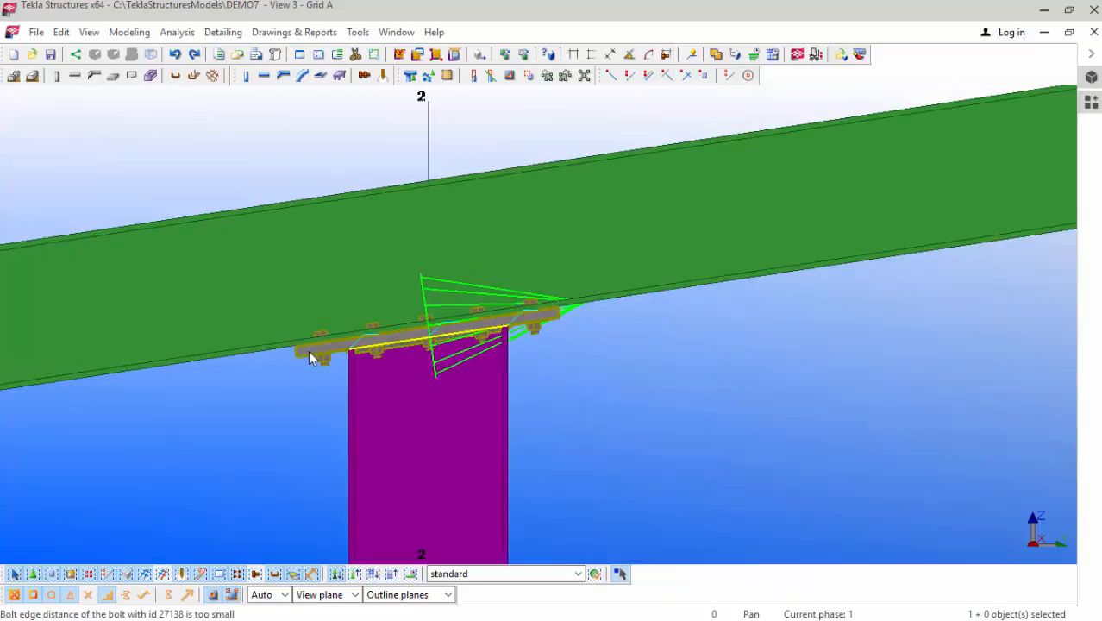
pyautogui.scroll(-3, 307, 357)
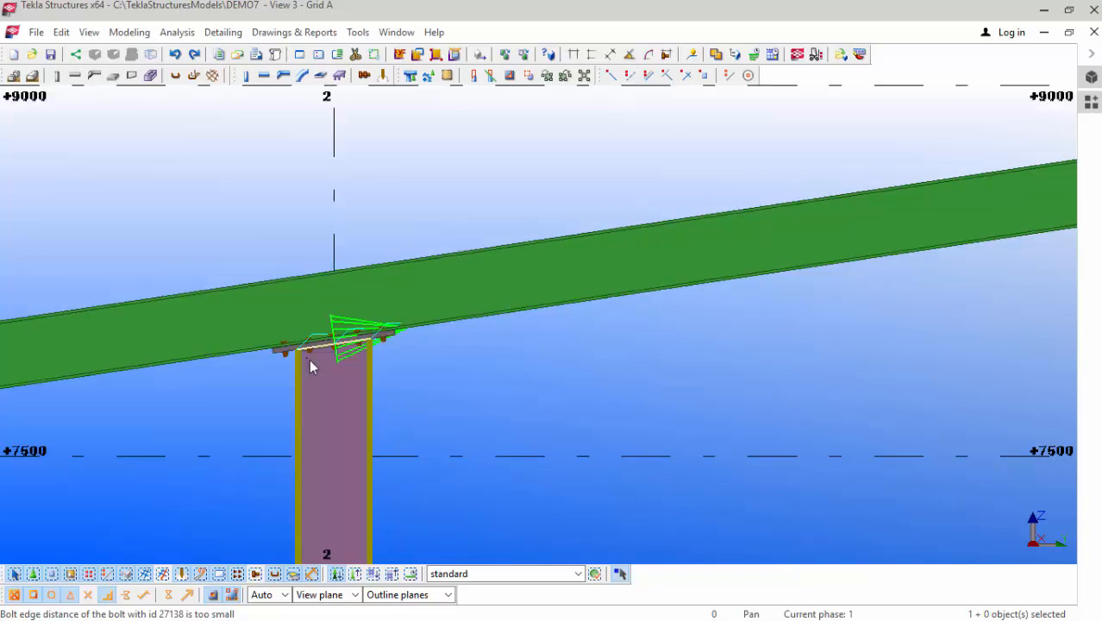
pyautogui.scroll(-2, 303, 359)
pyautogui.scroll(5, 320, 357)
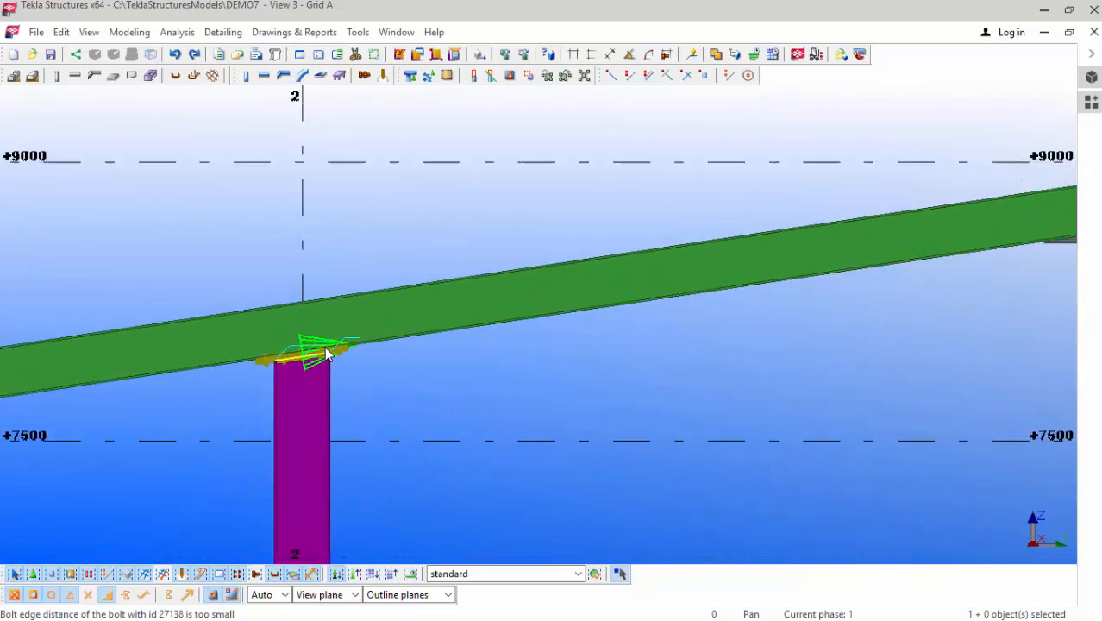
pyautogui.scroll(-5, 325, 357)
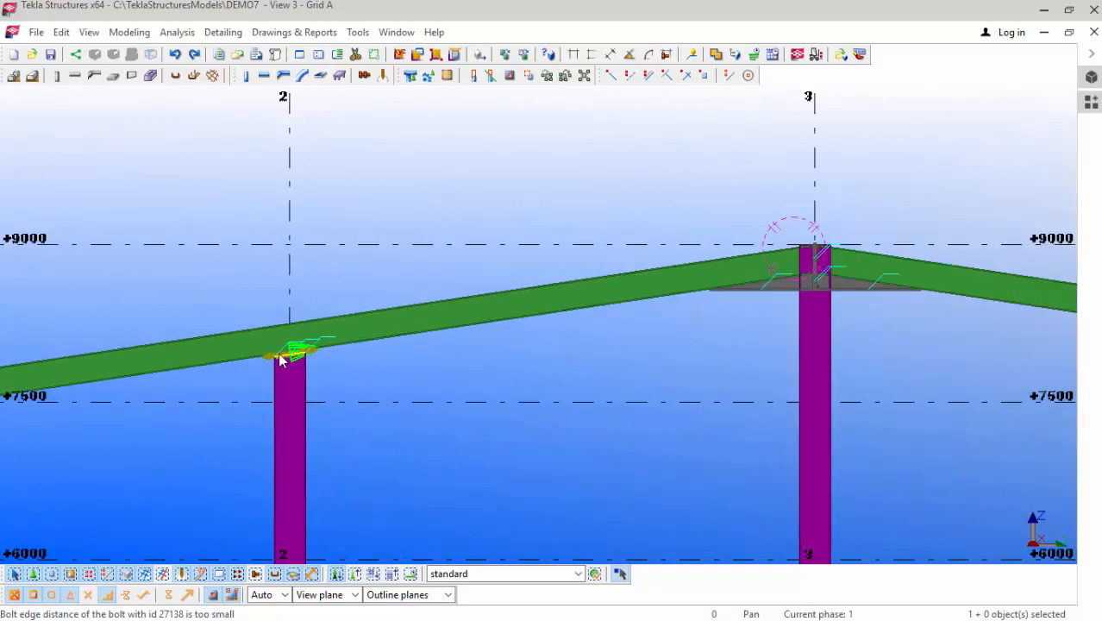
pyautogui.scroll(-2, 280, 360)
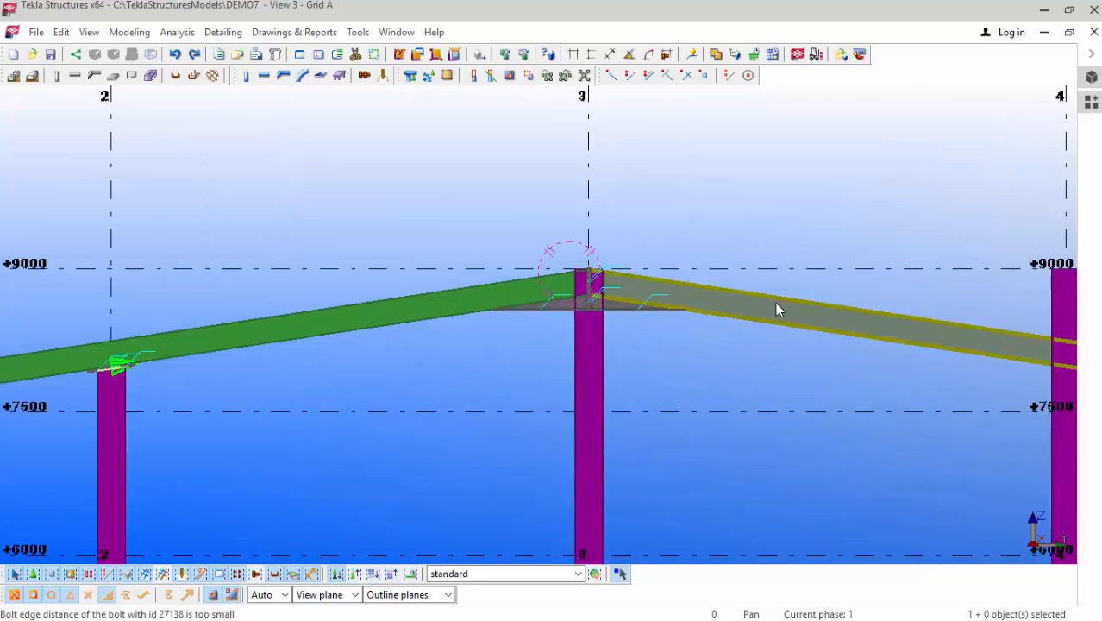
pyautogui.scroll(4, 595, 325)
pyautogui.scroll(4, 597, 318)
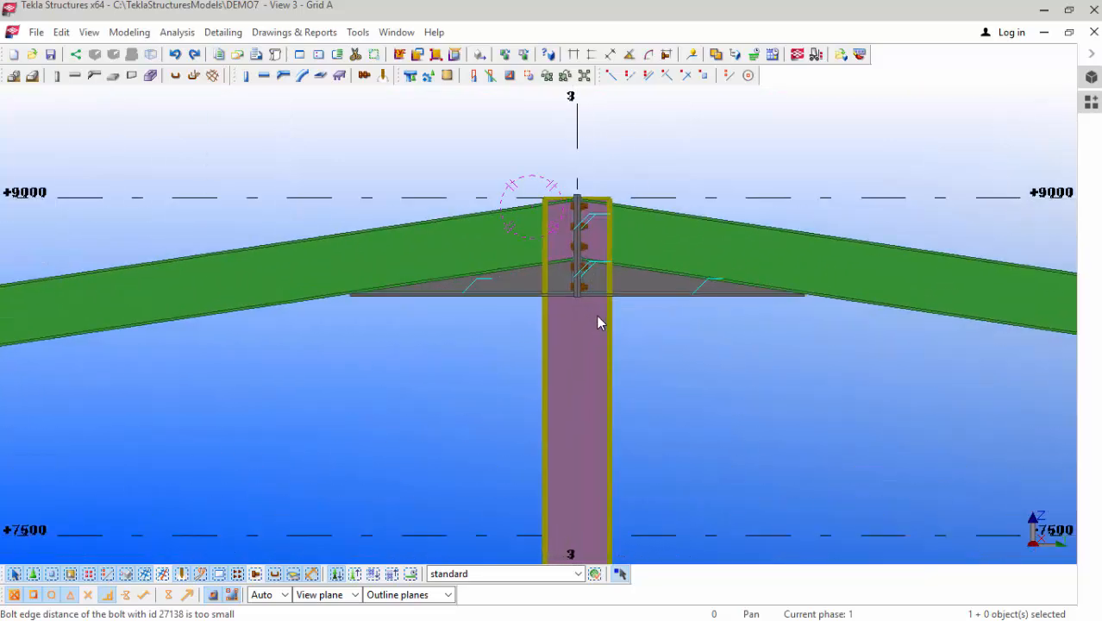
pyautogui.click(591, 335)
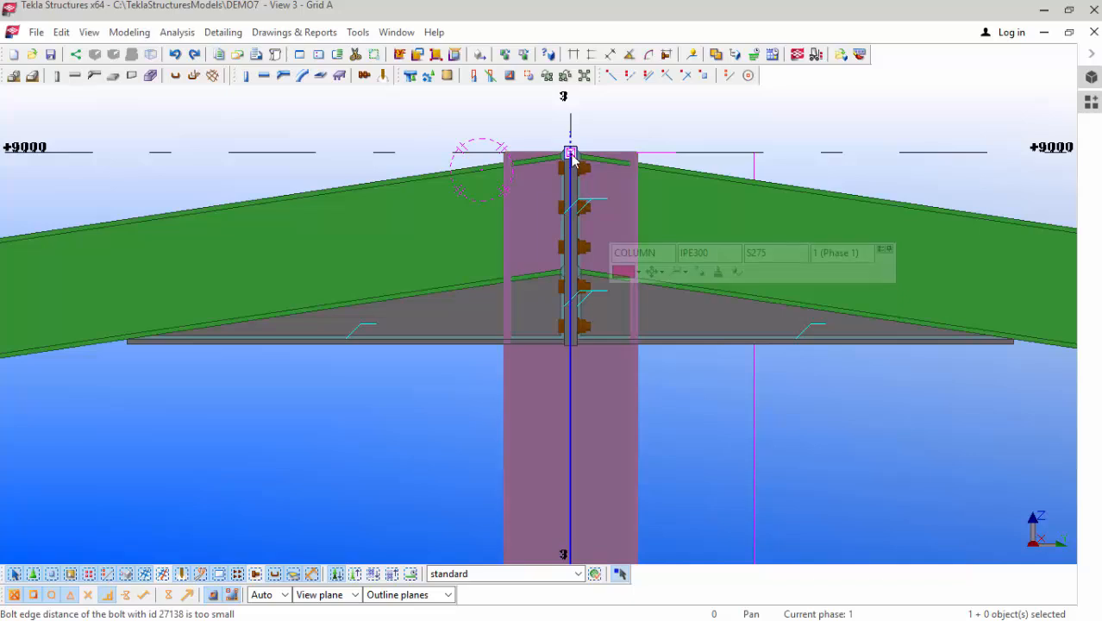
pyautogui.moveTo(561, 352); pyautogui.dragTo(565, 349)
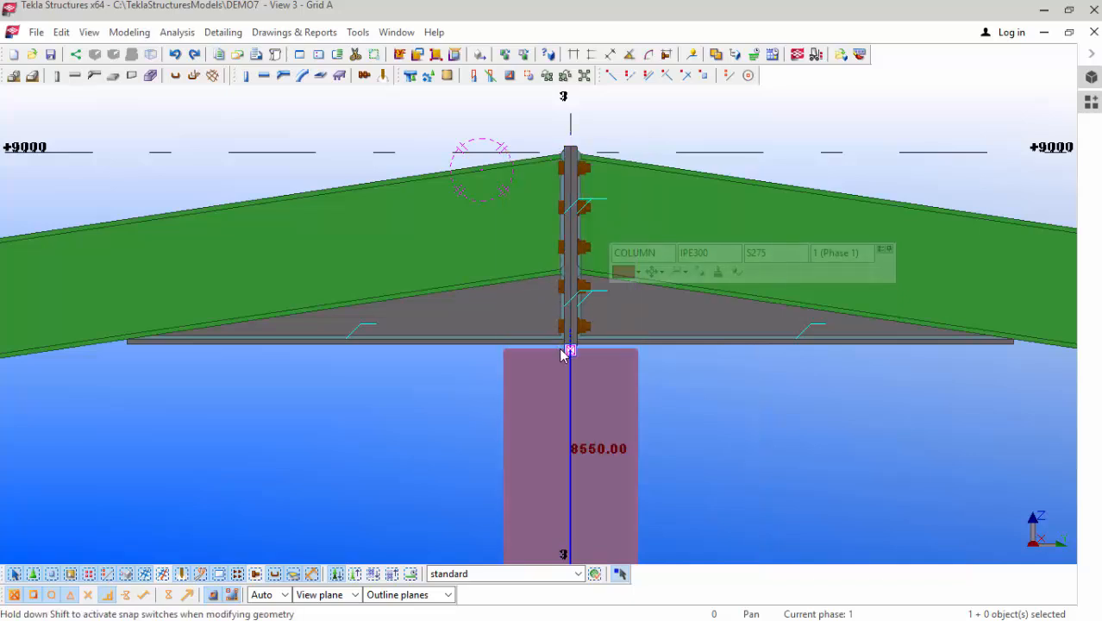
# Step: Extend the grid line 3 column's top to 8560 so it meets the underside of the apex end plates
pyautogui.scroll(1, 604, 371)
pyautogui.scroll(8, 600, 371)
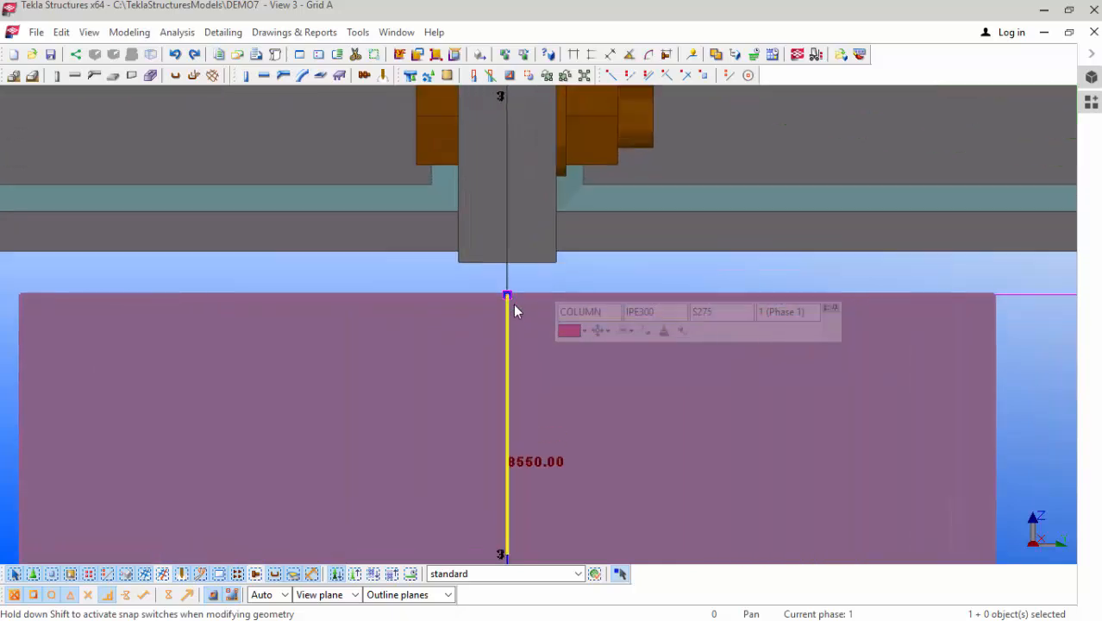
pyautogui.moveTo(505, 277); pyautogui.dragTo(503, 264)
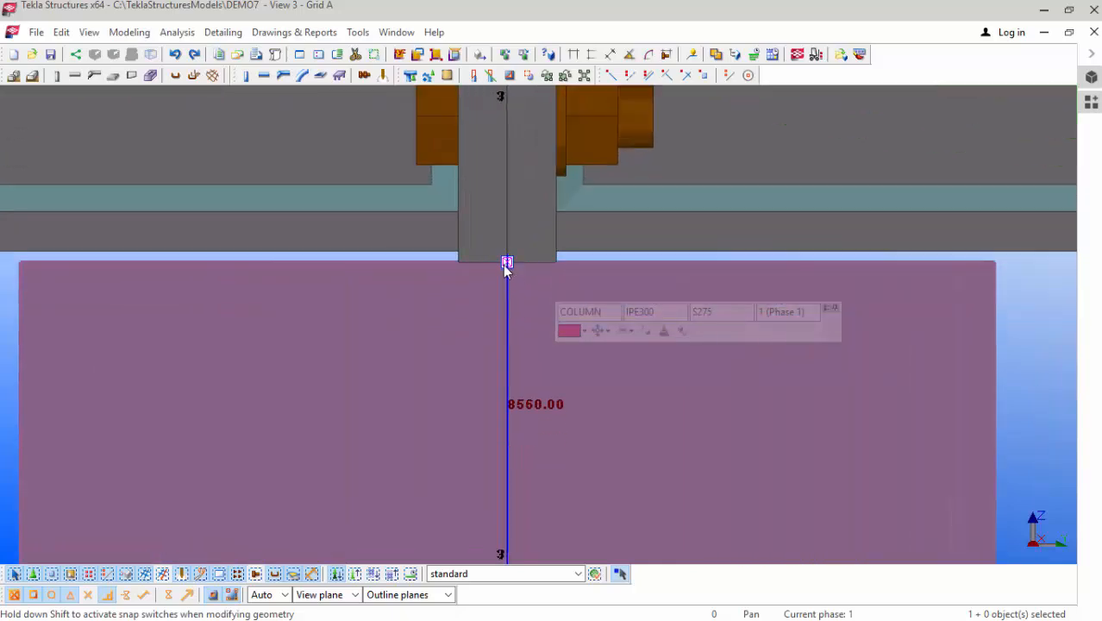
pyautogui.scroll(-3, 512, 316)
pyautogui.scroll(-1, 513, 316)
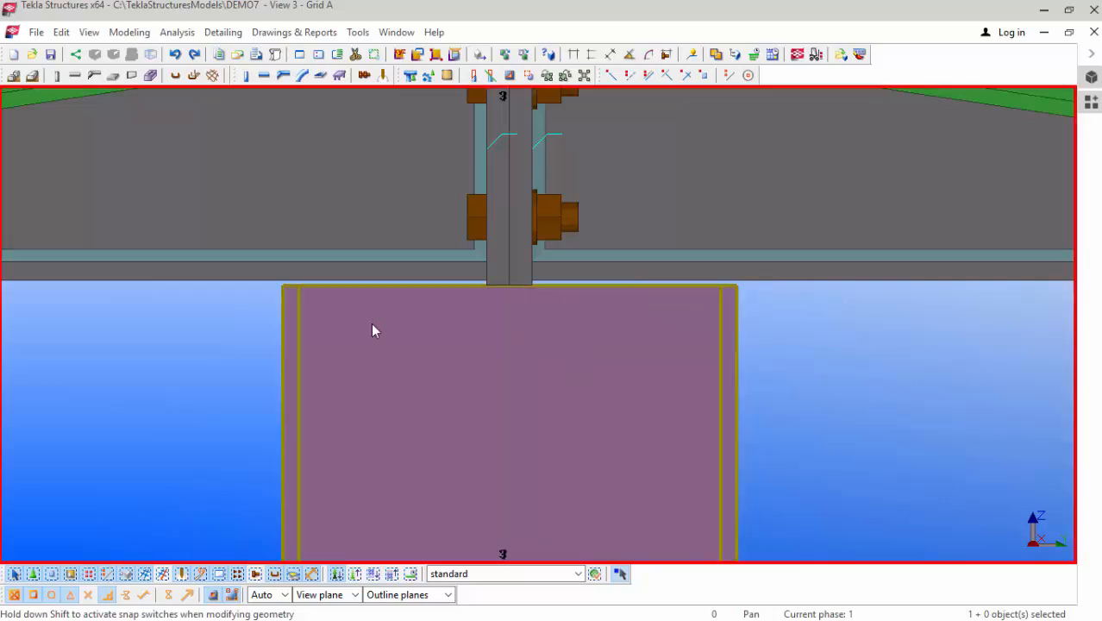
# Step: Connect the grid line 4 column to the rafter with the End plate (101) component
pyautogui.scroll(-6, 319, 345)
pyautogui.scroll(-5, 302, 357)
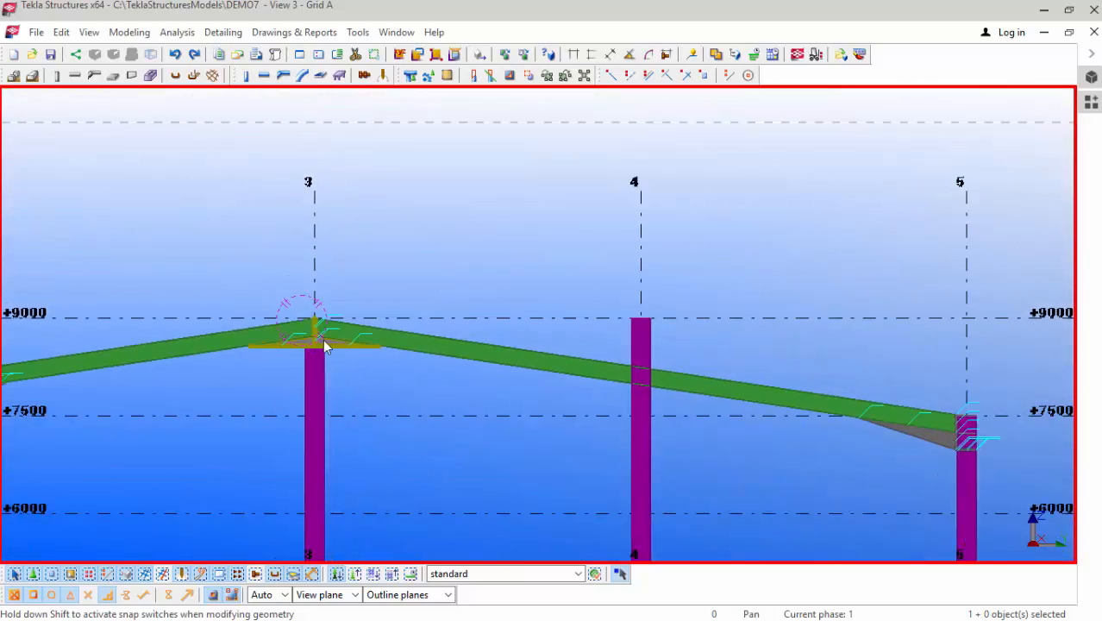
pyautogui.scroll(4, 605, 401)
pyautogui.scroll(1, 605, 399)
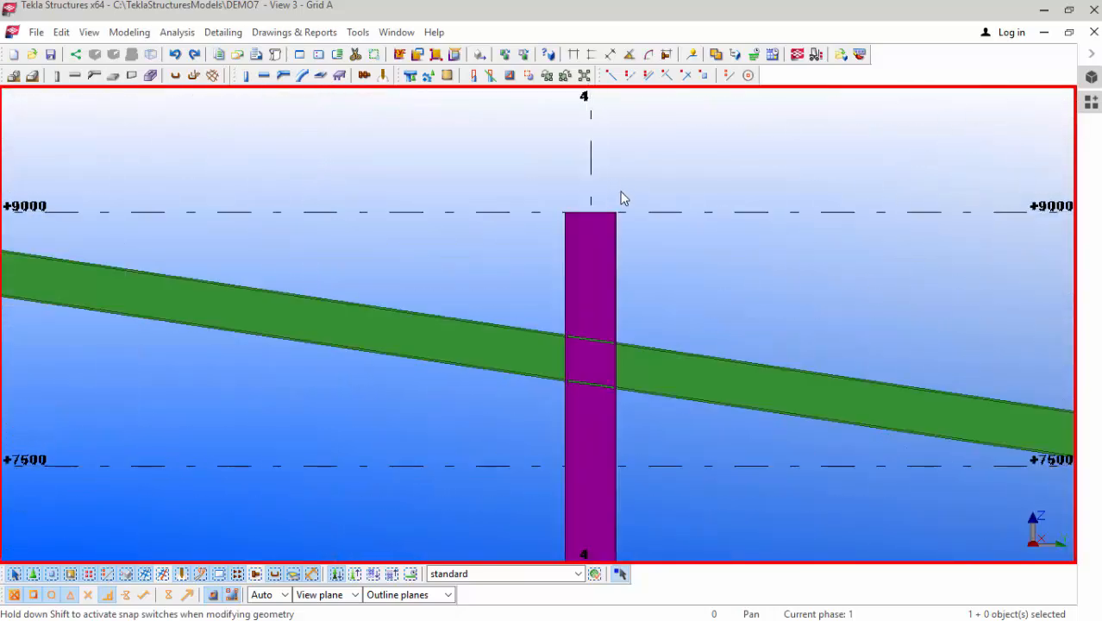
pyautogui.hotkey('ctrl', 'f')
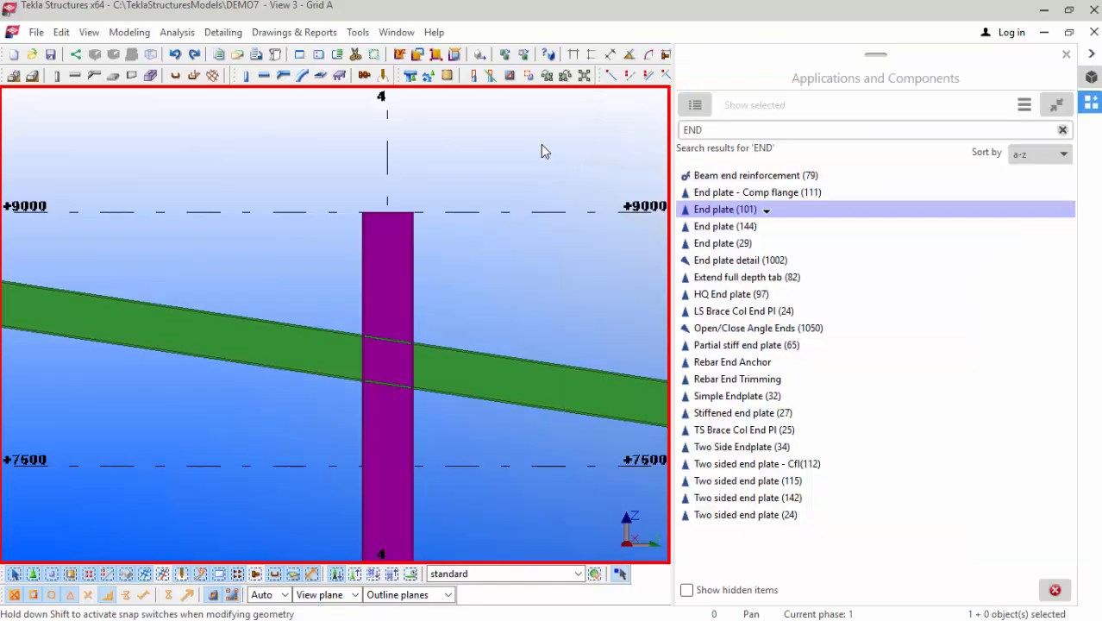
pyautogui.click(763, 214)
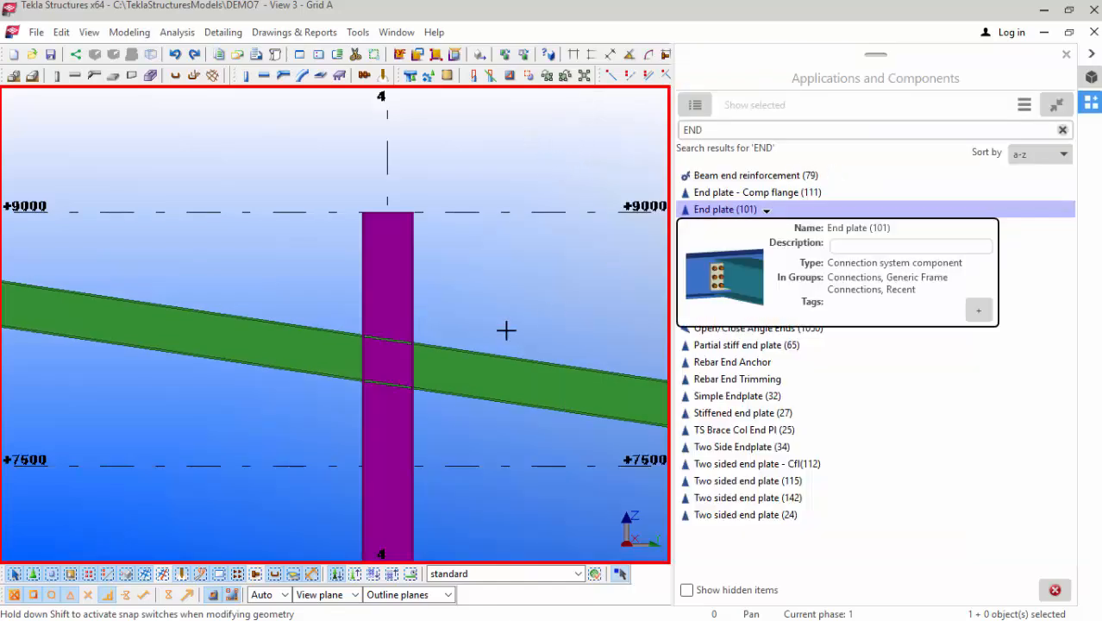
pyautogui.click(379, 431)
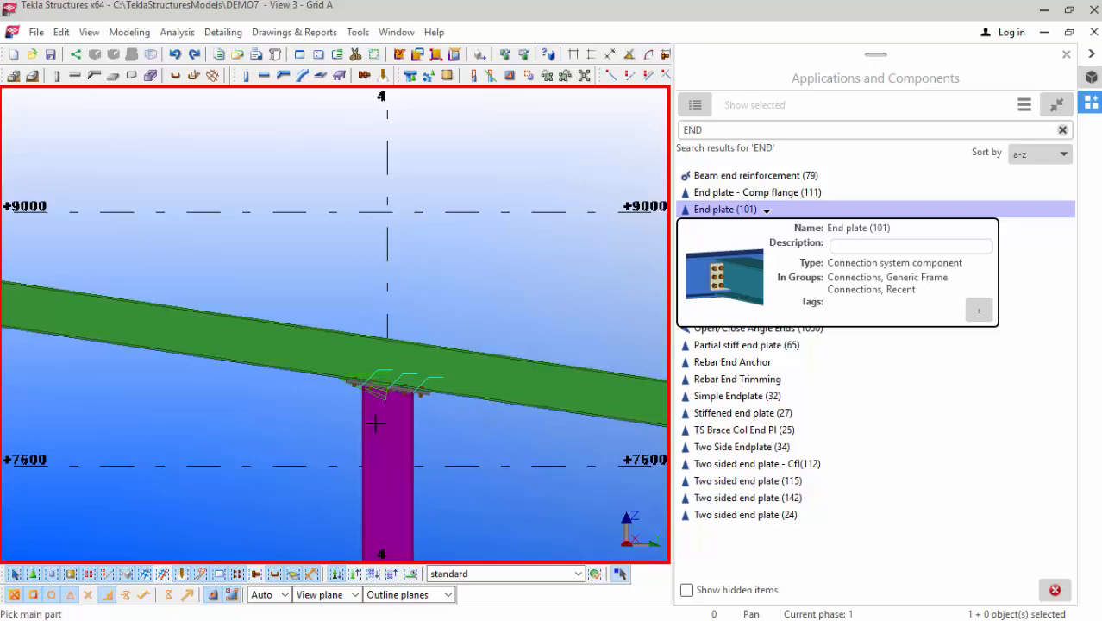
pyautogui.scroll(5, 384, 419)
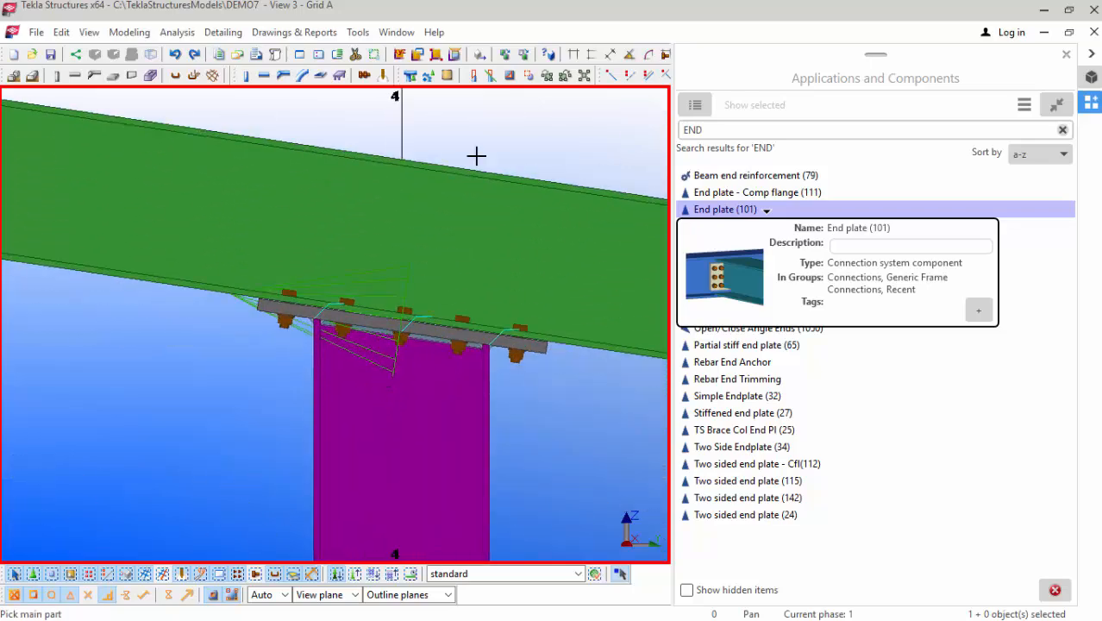
pyautogui.rightClick(486, 144)
pyautogui.click(494, 148)
# Step: Inspect the grid line 3 column's top under the apex haunch, and show the whole Grid A frame in 3D
pyautogui.scroll(-5, 345, 219)
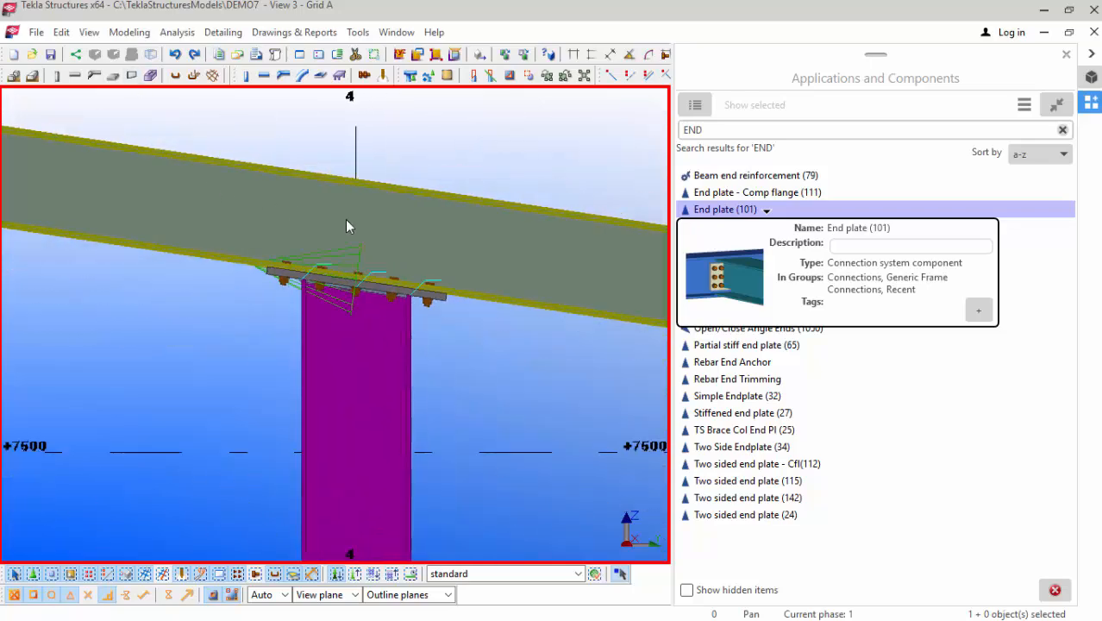
pyautogui.scroll(-6, 457, 280)
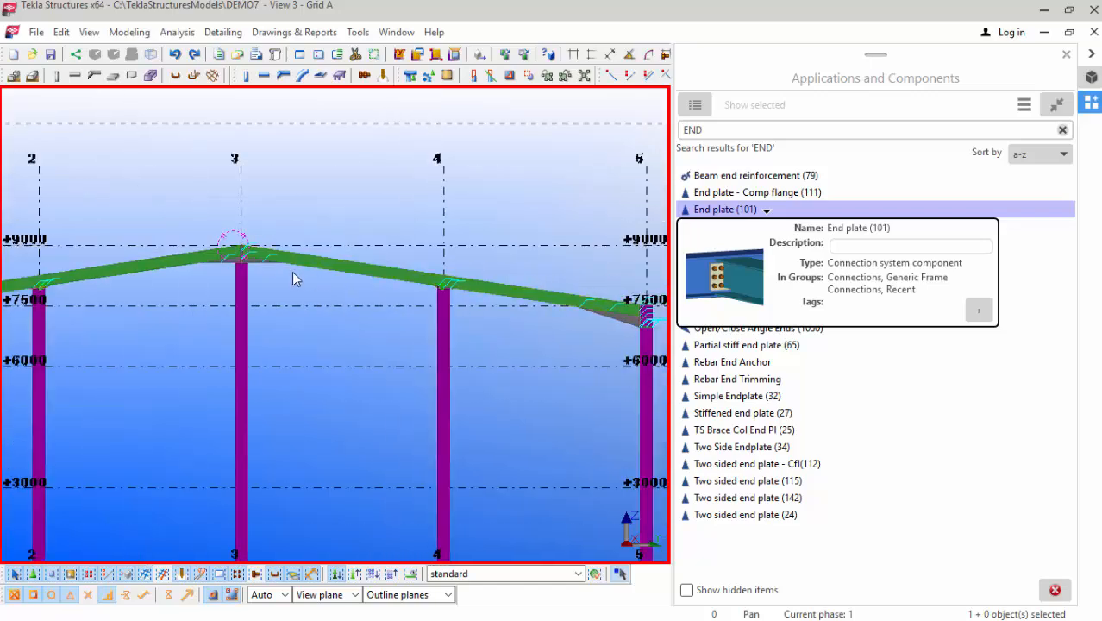
pyautogui.scroll(2, 237, 266)
pyautogui.scroll(6, 235, 263)
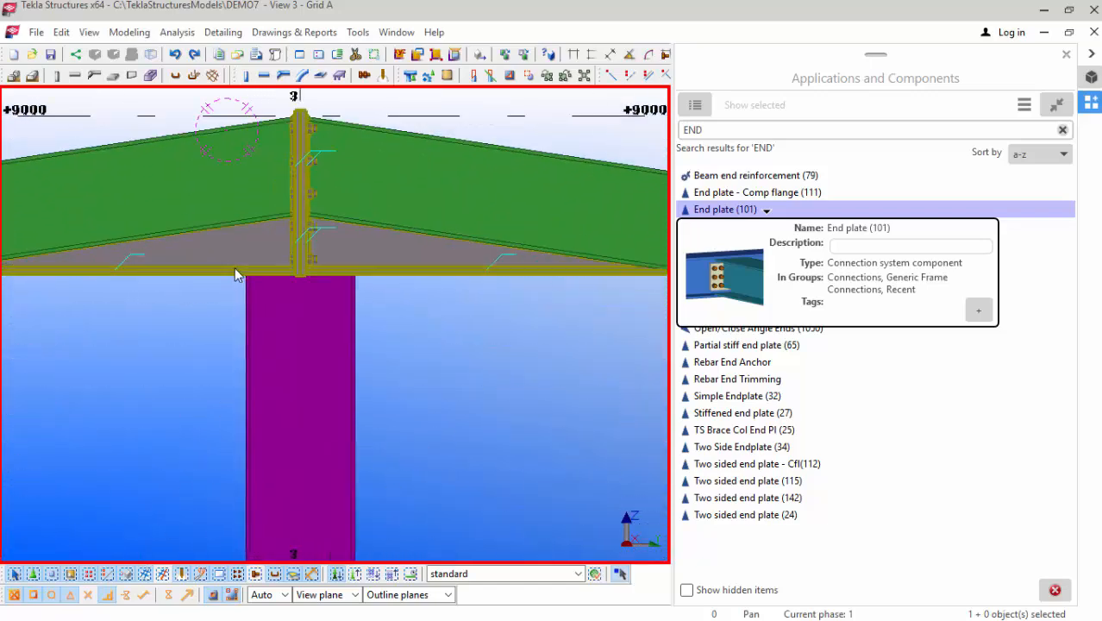
pyautogui.scroll(4, 269, 279)
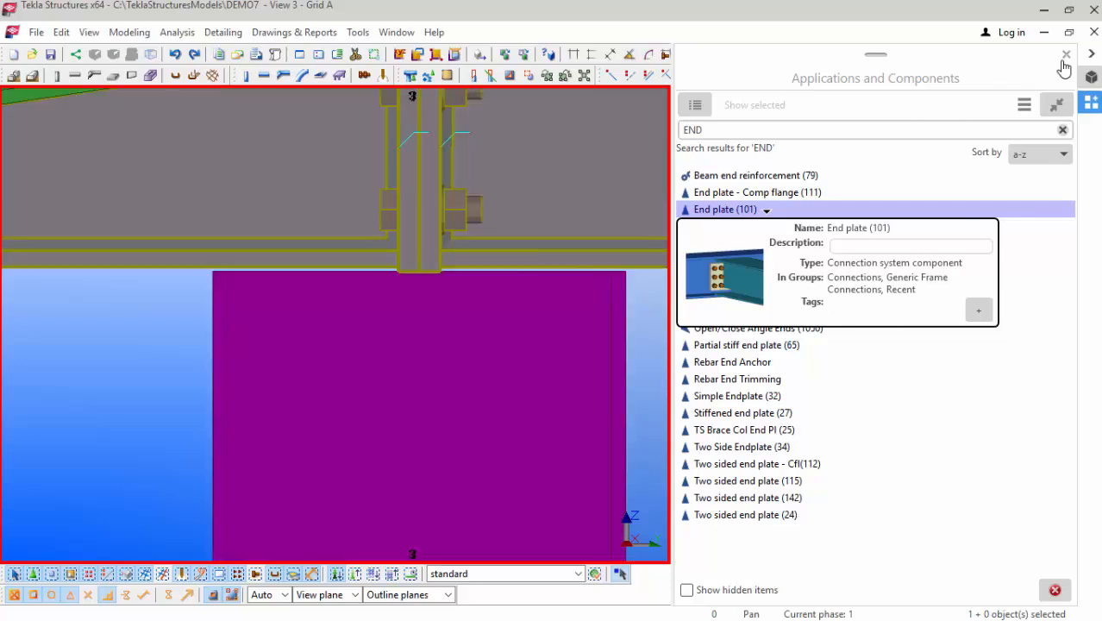
pyautogui.click(1067, 55)
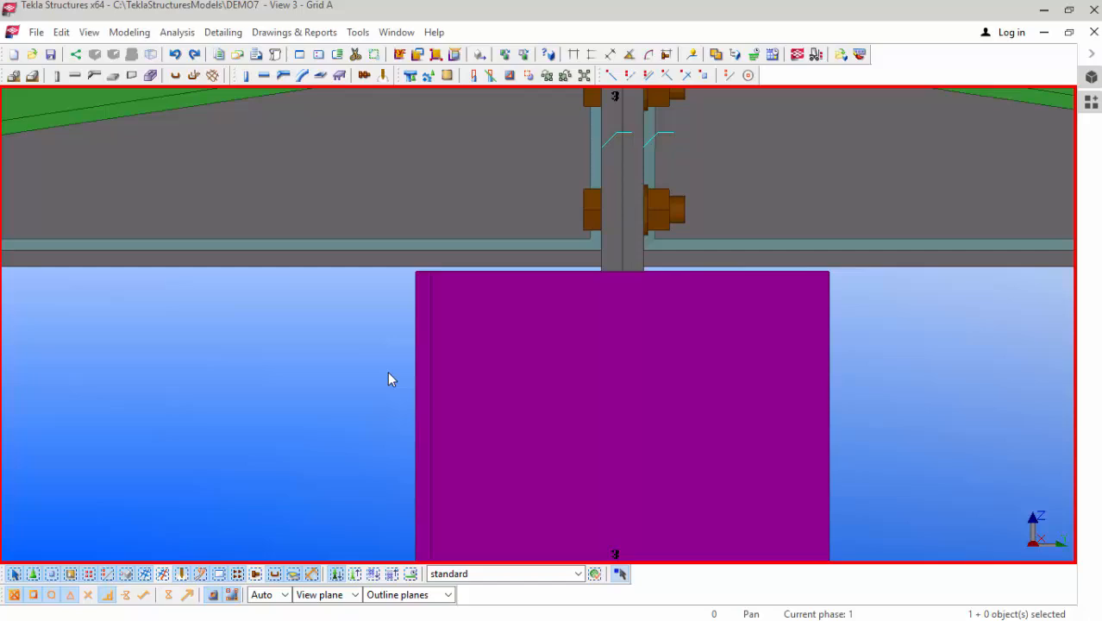
pyautogui.press('Home')
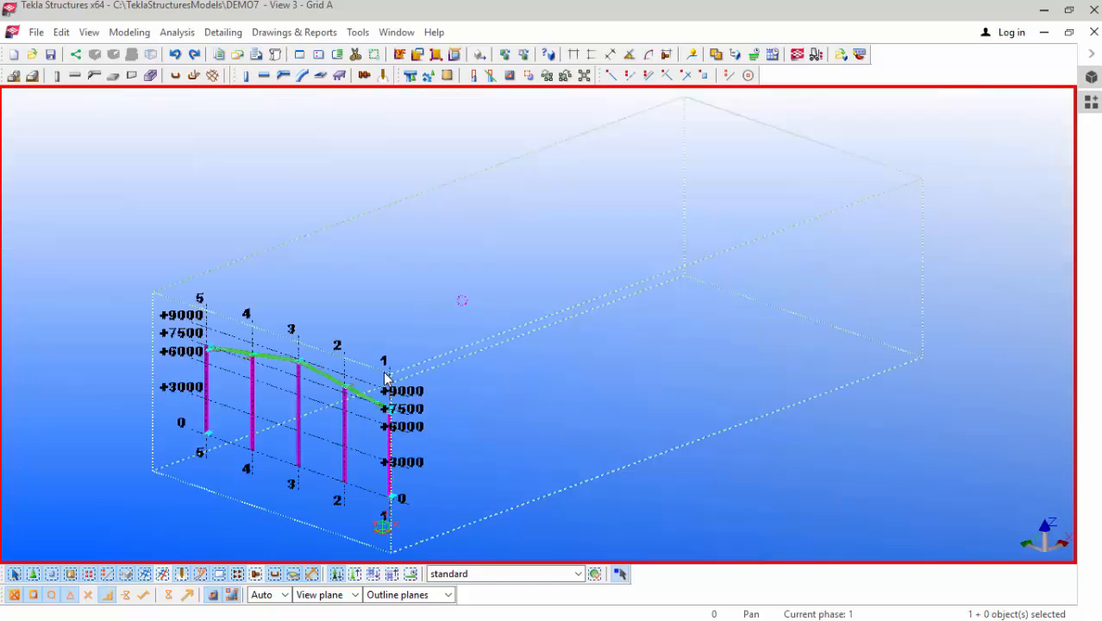
# Step: Start a contour plate on top of the grid line 3 column, picking the two outer flange corners on the near side under the apex haunch
pyautogui.scroll(10, 295, 373)
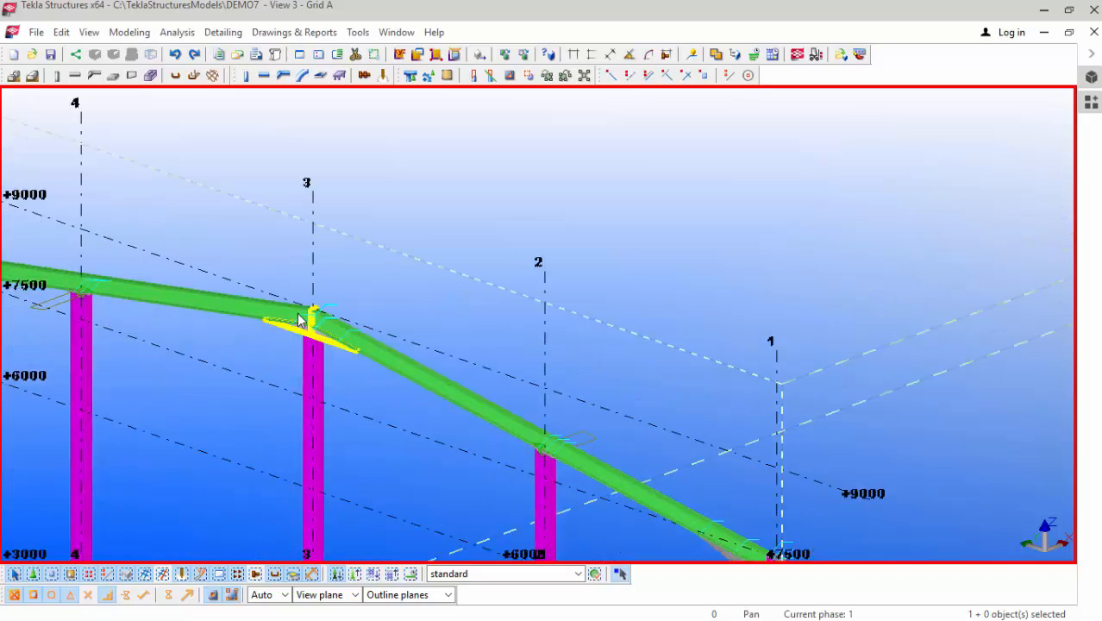
pyautogui.scroll(8, 308, 354)
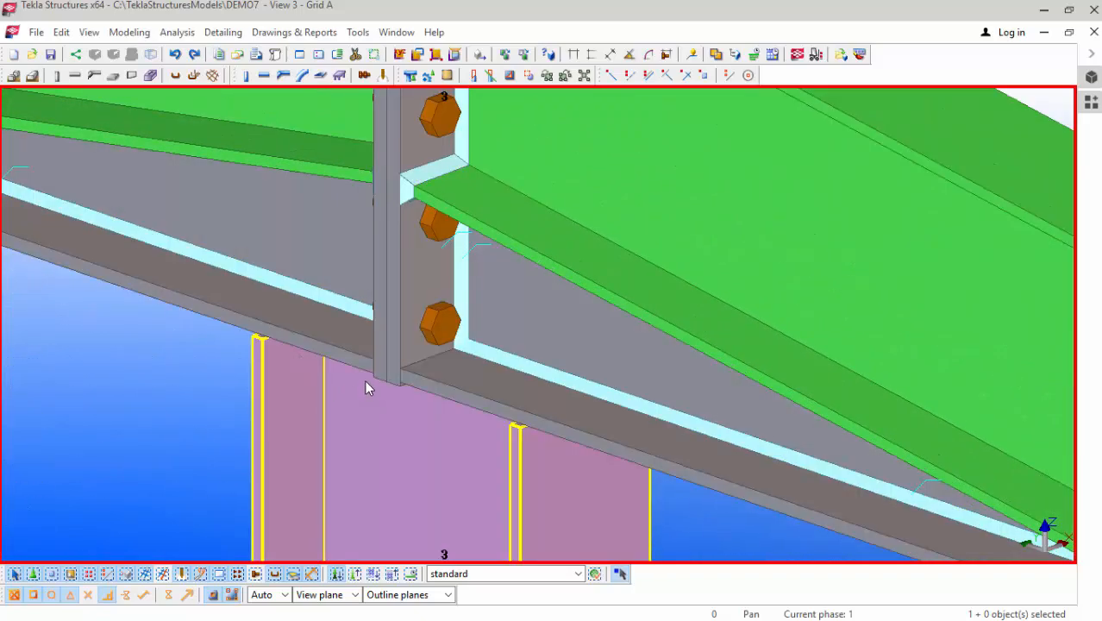
pyautogui.scroll(5, 366, 388)
pyautogui.scroll(-1, 260, 345)
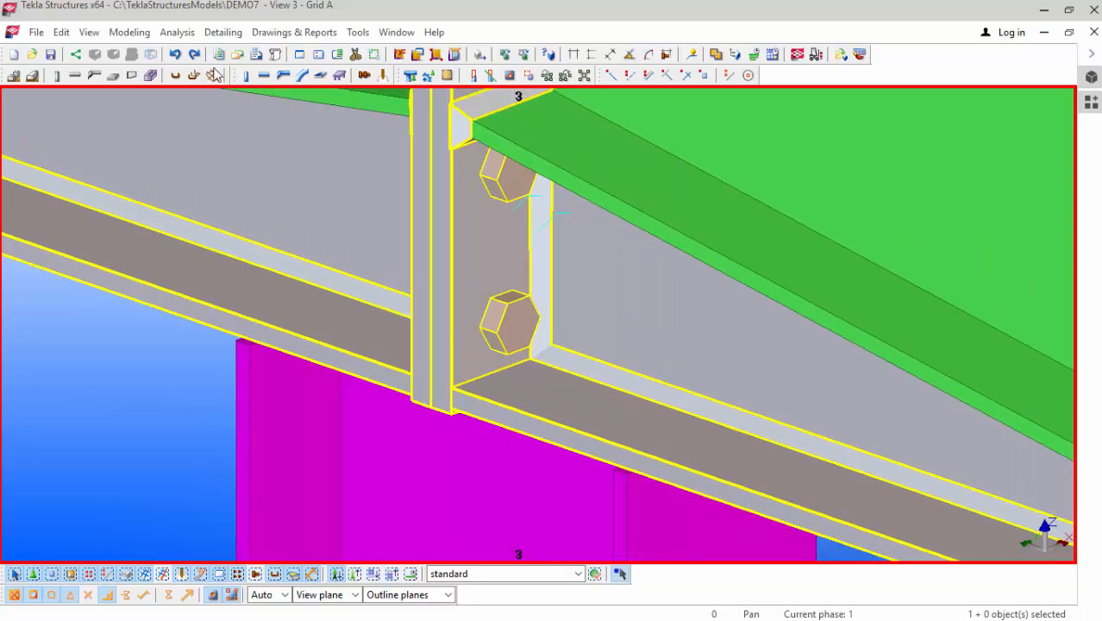
pyautogui.click(87, 36)
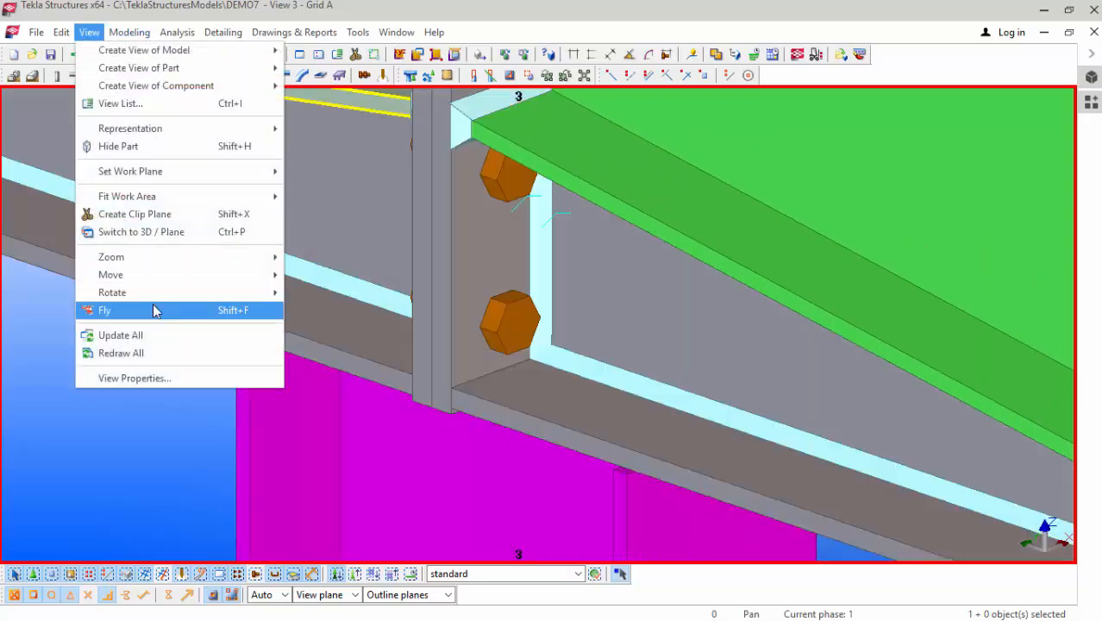
pyautogui.moveTo(160, 297)
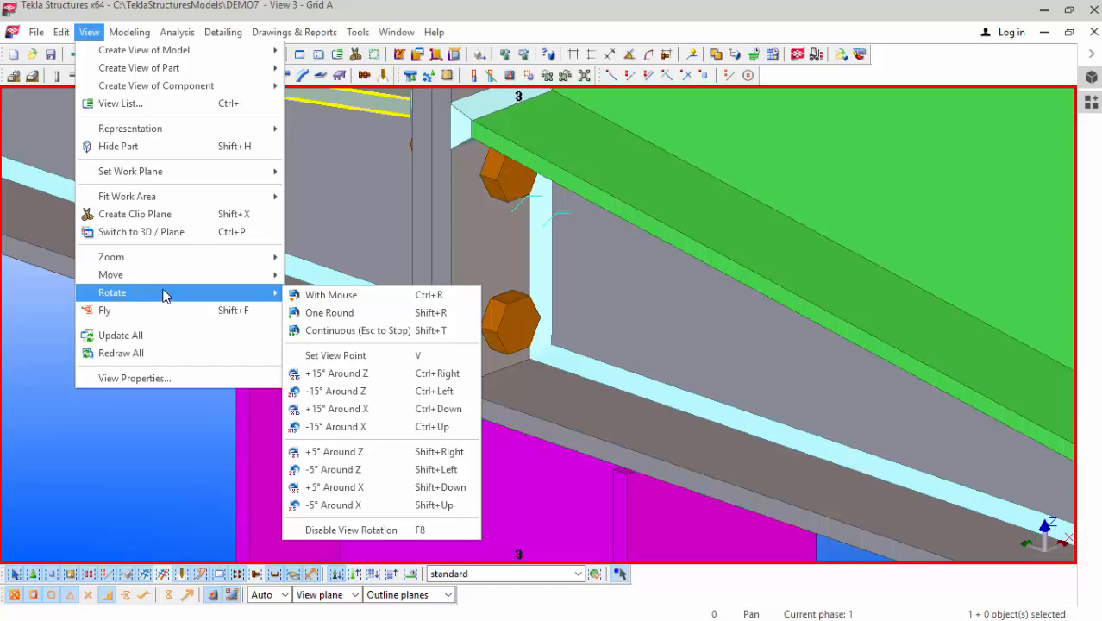
pyautogui.click(316, 297)
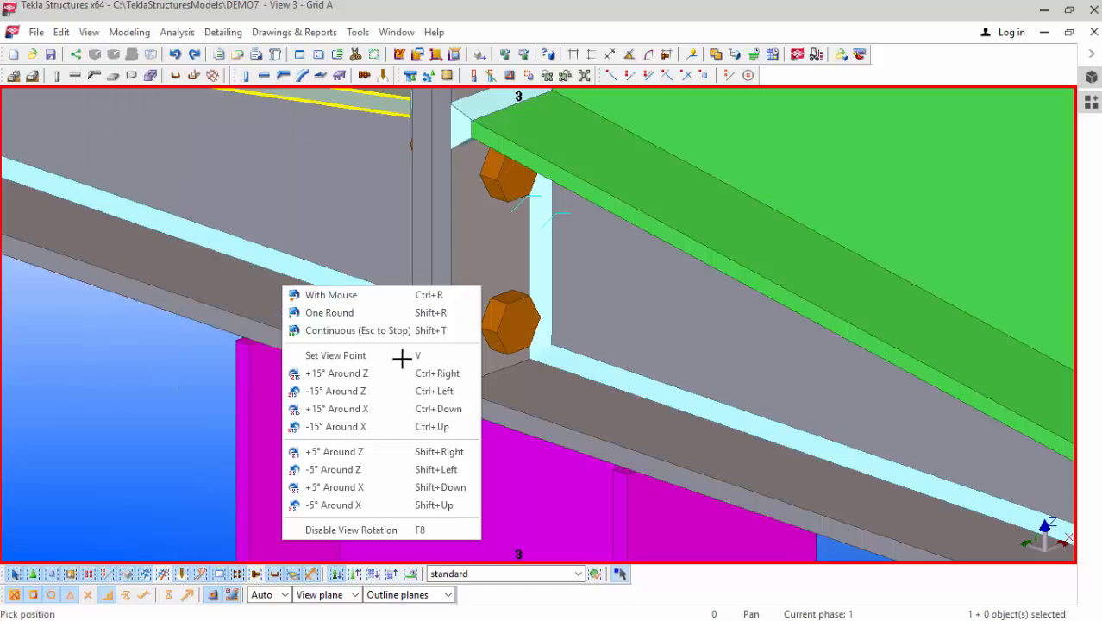
pyautogui.moveTo(440, 393)
pyautogui.mouseDown()
pyautogui.moveTo(438, 330)
pyautogui.moveTo(419, 315)
pyautogui.moveTo(392, 323)
pyautogui.moveTo(387, 335)
pyautogui.moveTo(403, 340)
pyautogui.moveTo(431, 312)
pyautogui.moveTo(459, 327)
pyautogui.moveTo(552, 318)
pyautogui.moveTo(658, 332)
pyautogui.moveTo(610, 323)
pyautogui.moveTo(525, 337)
pyautogui.mouseUp()
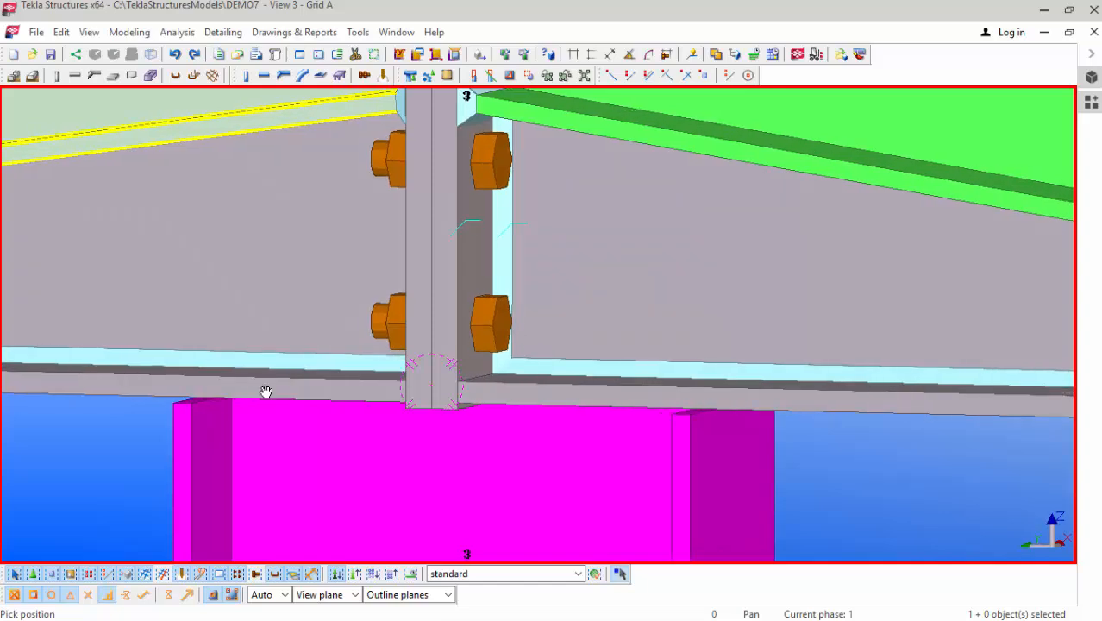
pyautogui.rightClick(48, 164)
pyautogui.click(86, 170)
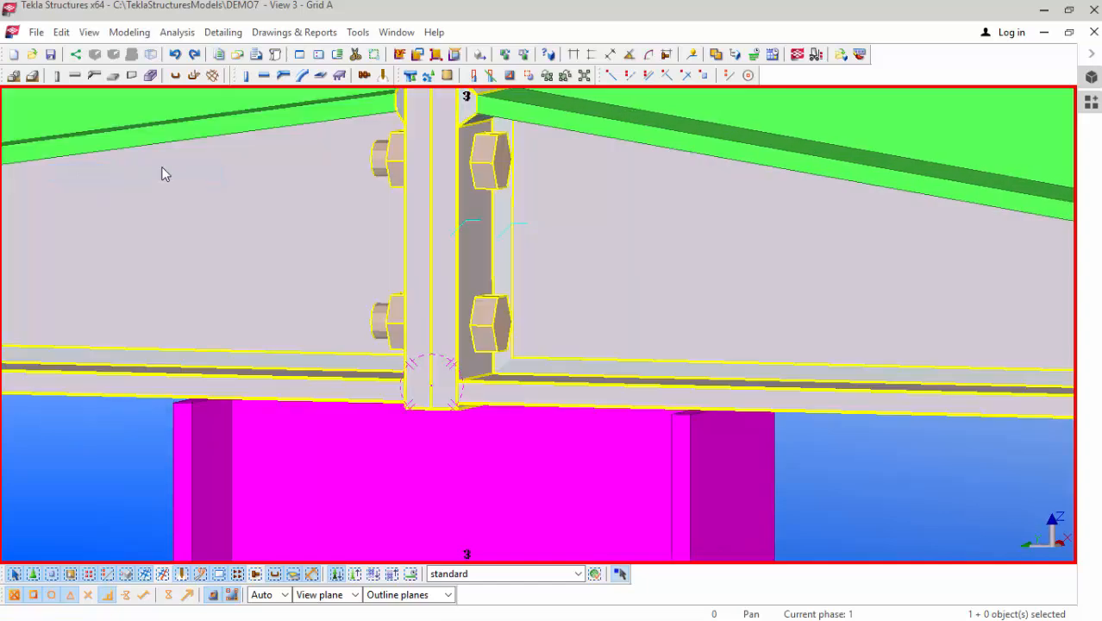
pyautogui.click(320, 80)
pyautogui.scroll(5, 179, 374)
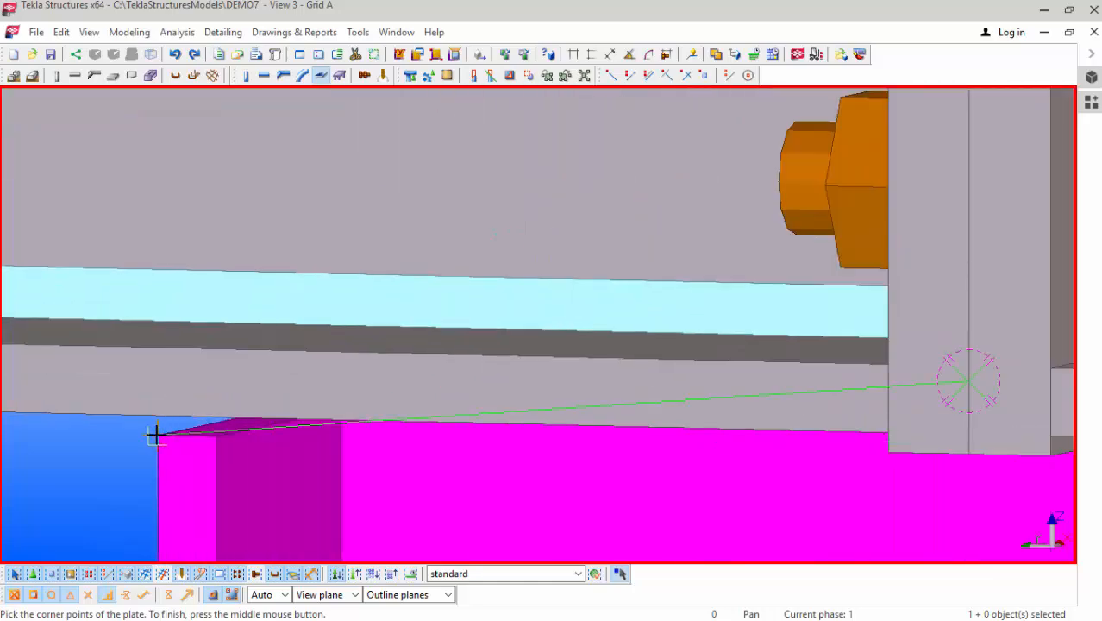
pyautogui.click(153, 435)
pyautogui.scroll(-5, 173, 422)
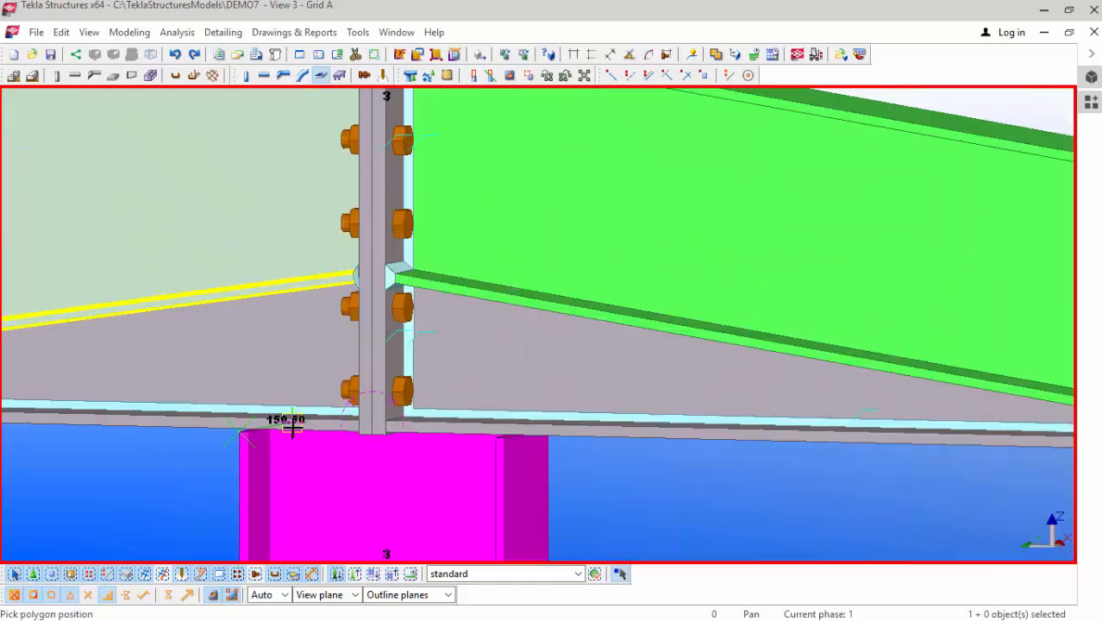
pyautogui.scroll(-3, 292, 425)
pyautogui.scroll(10, 371, 423)
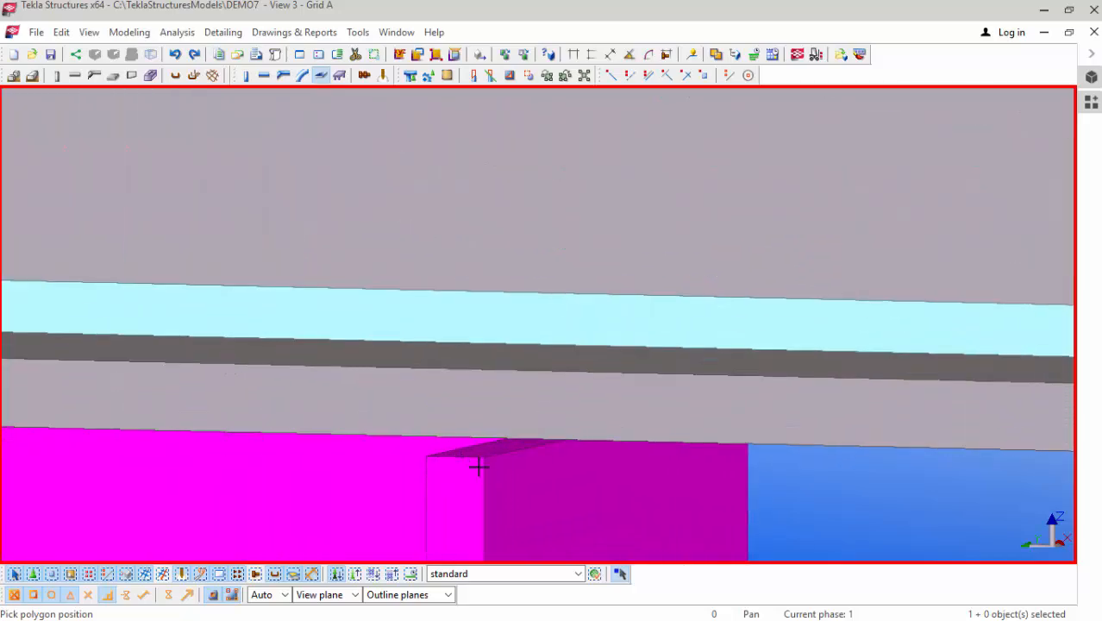
pyautogui.click(478, 455)
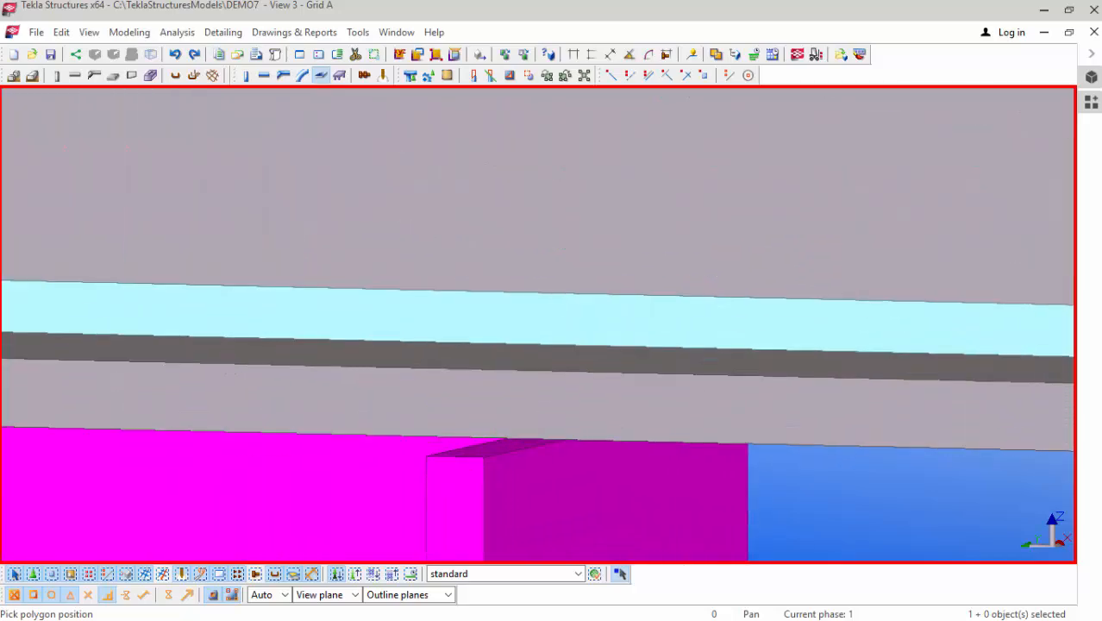
pyautogui.click(484, 457)
pyautogui.scroll(-2, 291, 326)
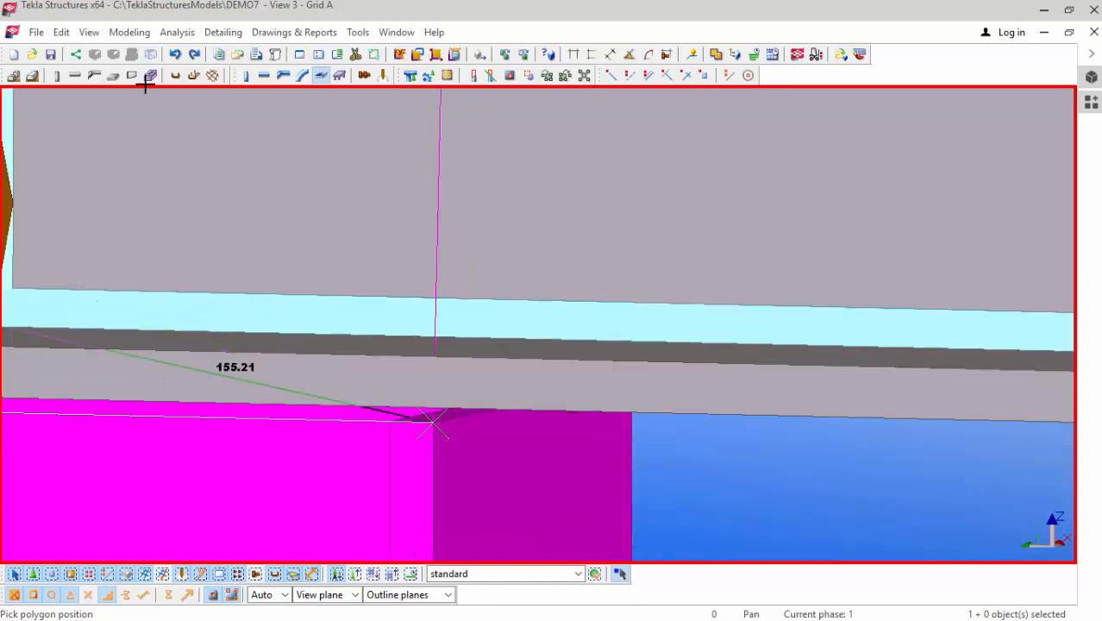
# Step: Add the two outer flange corners on the column's opposite side to the contour plate outline
pyautogui.click(89, 31)
pyautogui.moveTo(171, 293)
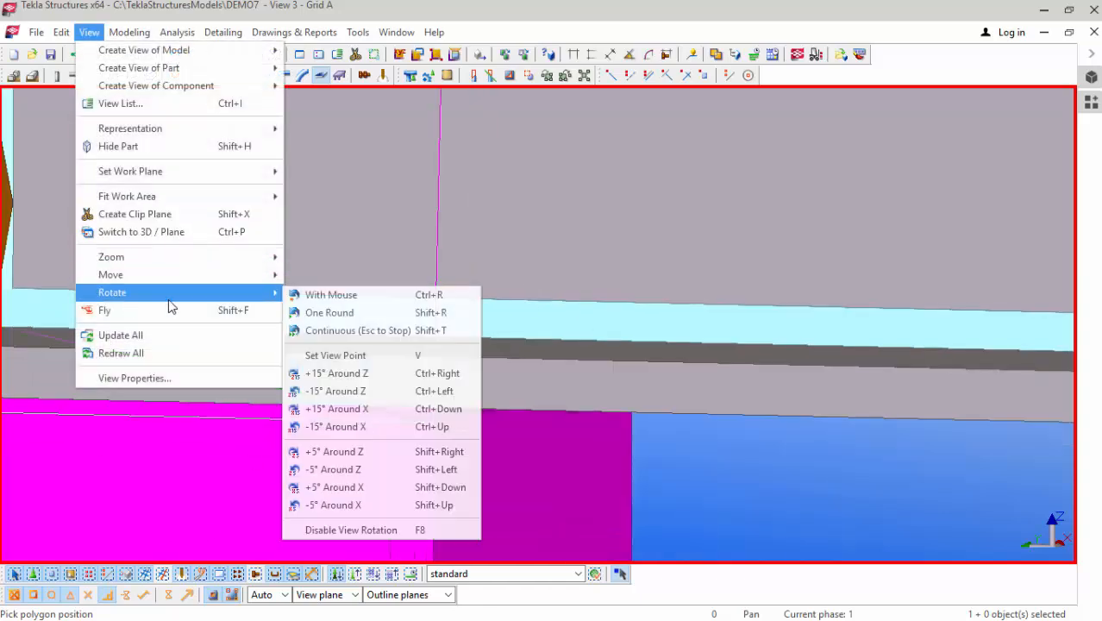
pyautogui.click(304, 295)
pyautogui.click(546, 295)
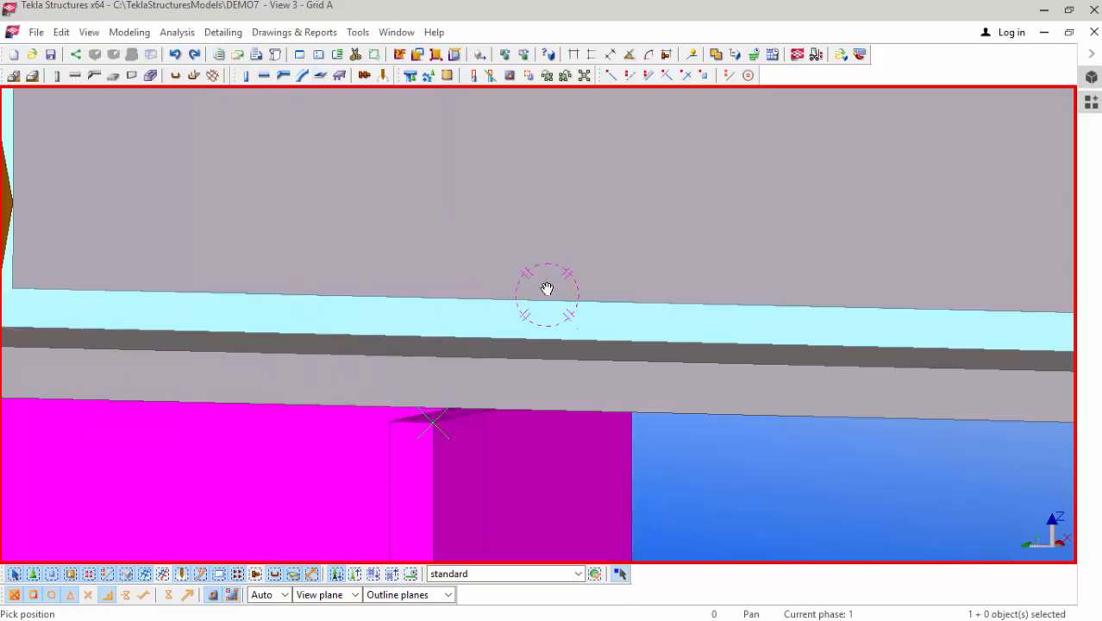
pyautogui.moveTo(546, 295); pyautogui.dragTo(208, 313)
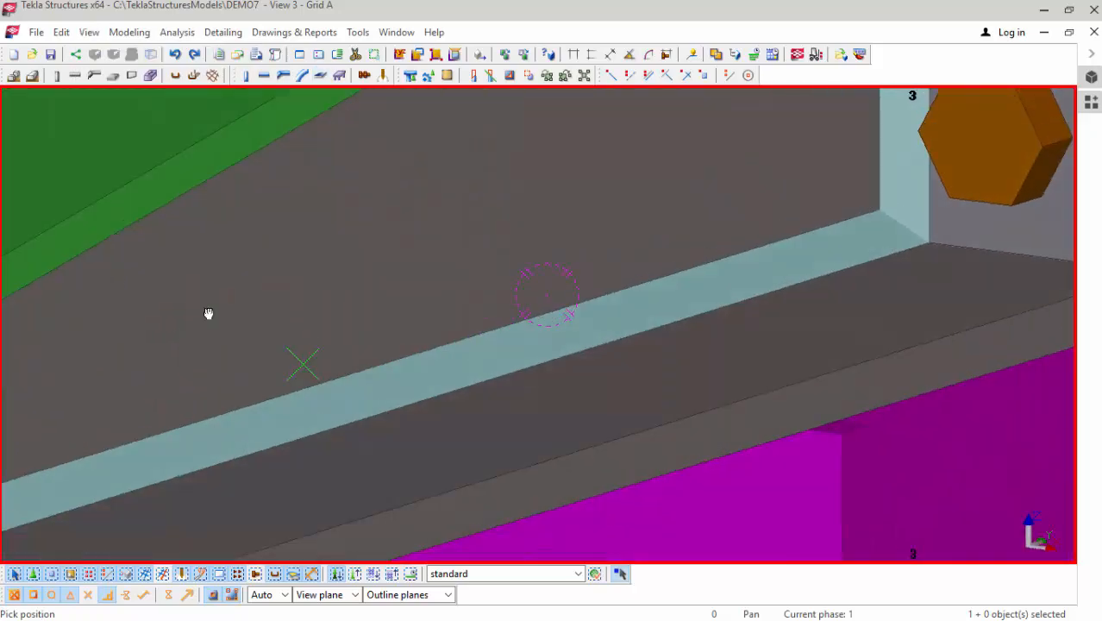
pyautogui.scroll(2, 863, 432)
pyautogui.rightClick(804, 271)
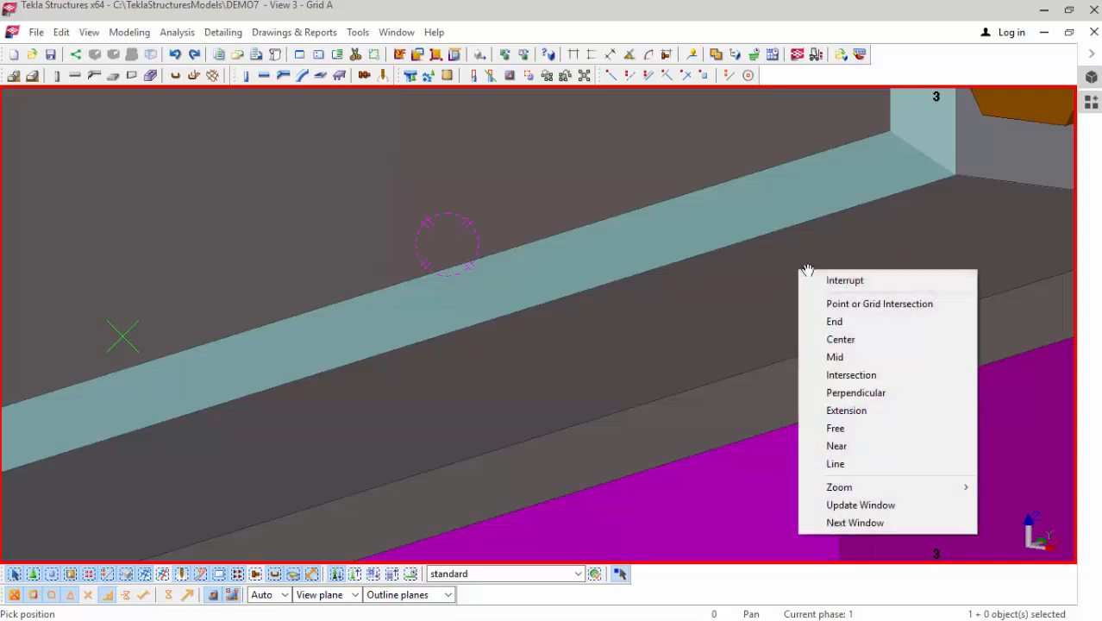
pyautogui.click(819, 280)
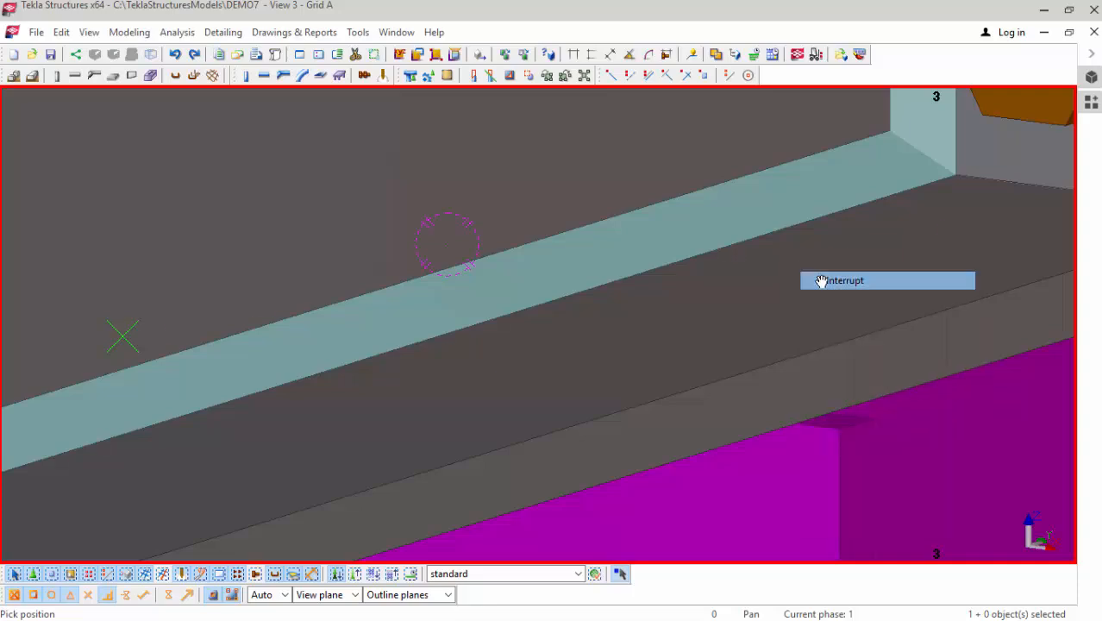
pyautogui.click(840, 429)
pyautogui.scroll(-5, 340, 396)
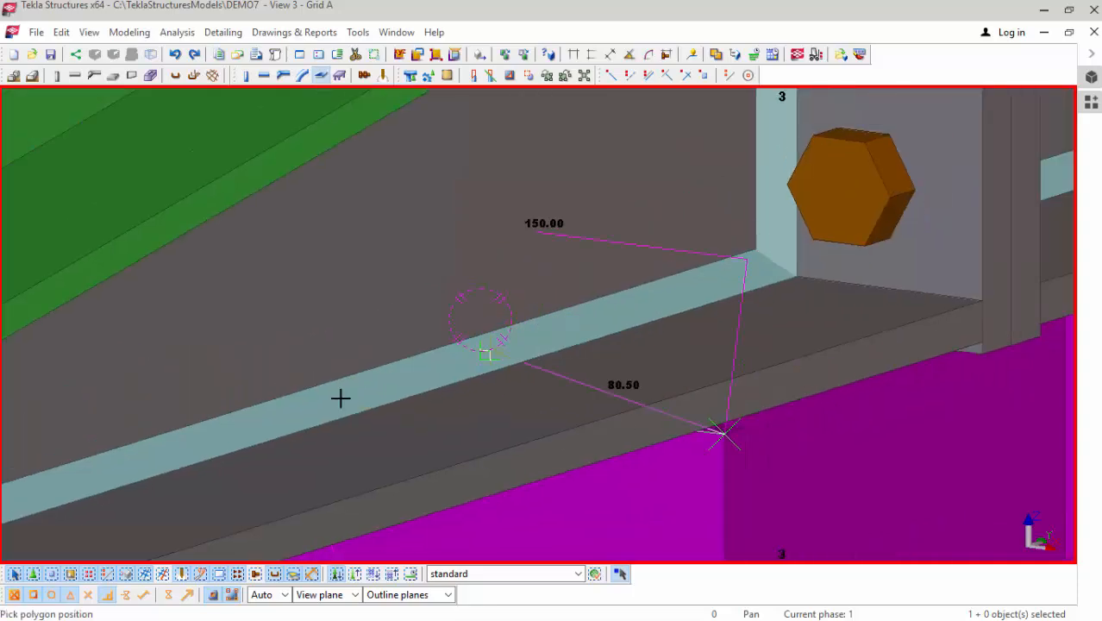
pyautogui.scroll(8, 789, 355)
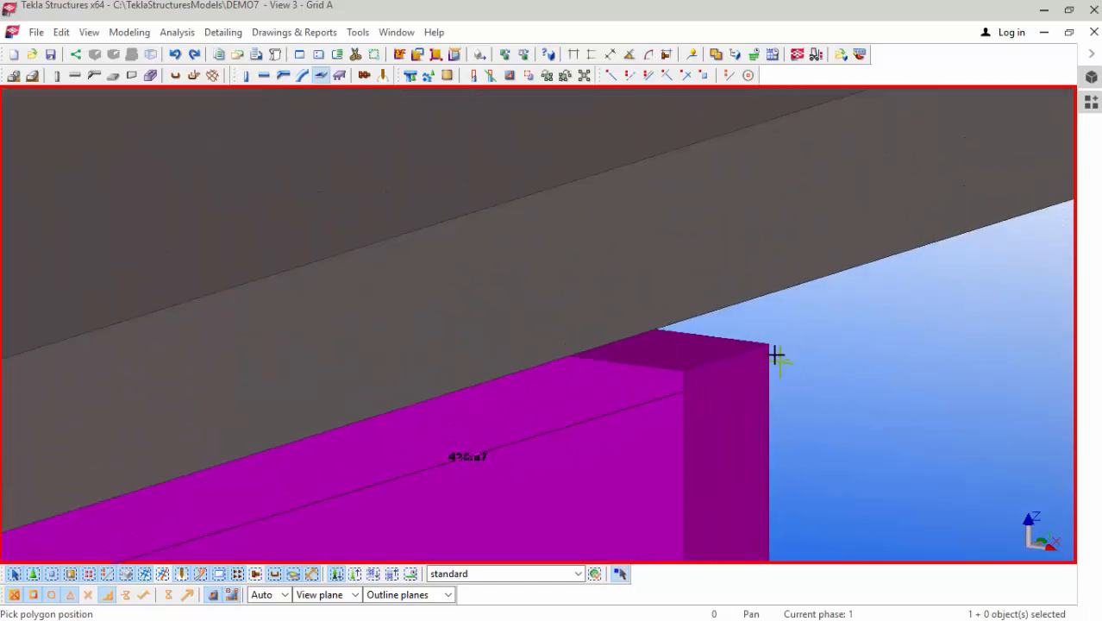
pyautogui.click(768, 343)
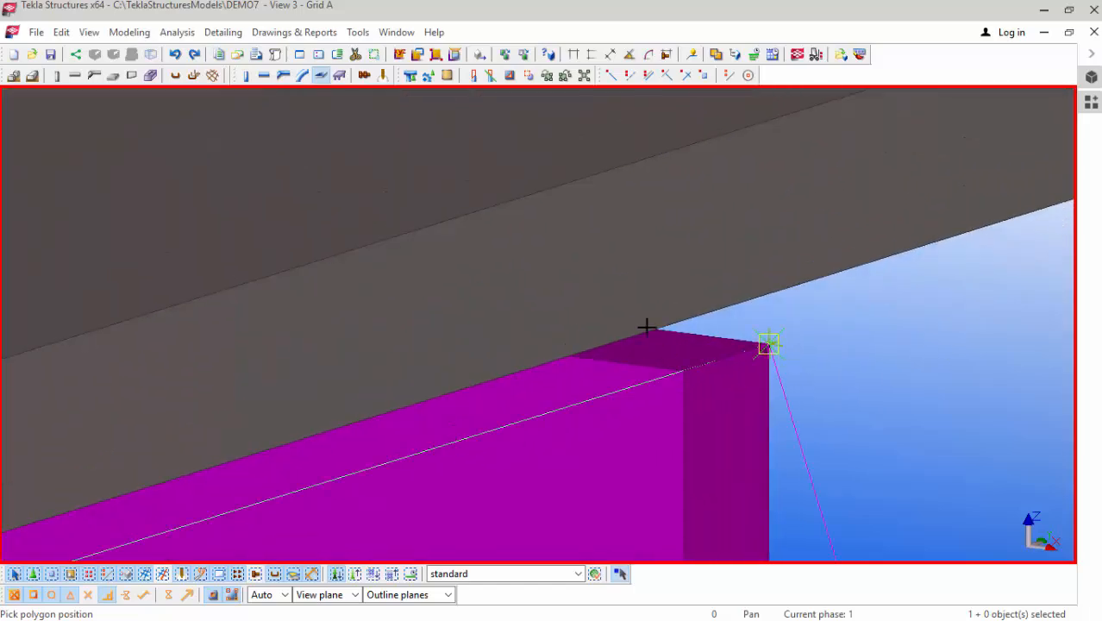
# Step: Close the contour plate outline at its first corner on the grid line 3 column, and end the plate command
pyautogui.scroll(-5, 824, 419)
pyautogui.scroll(-5, 828, 435)
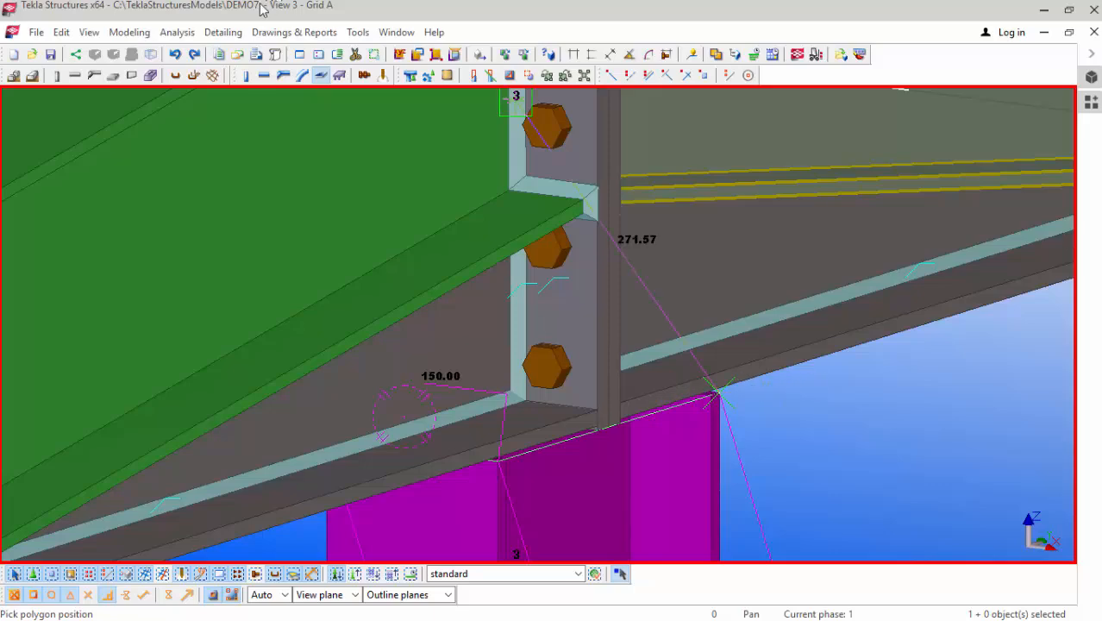
pyautogui.click(91, 34)
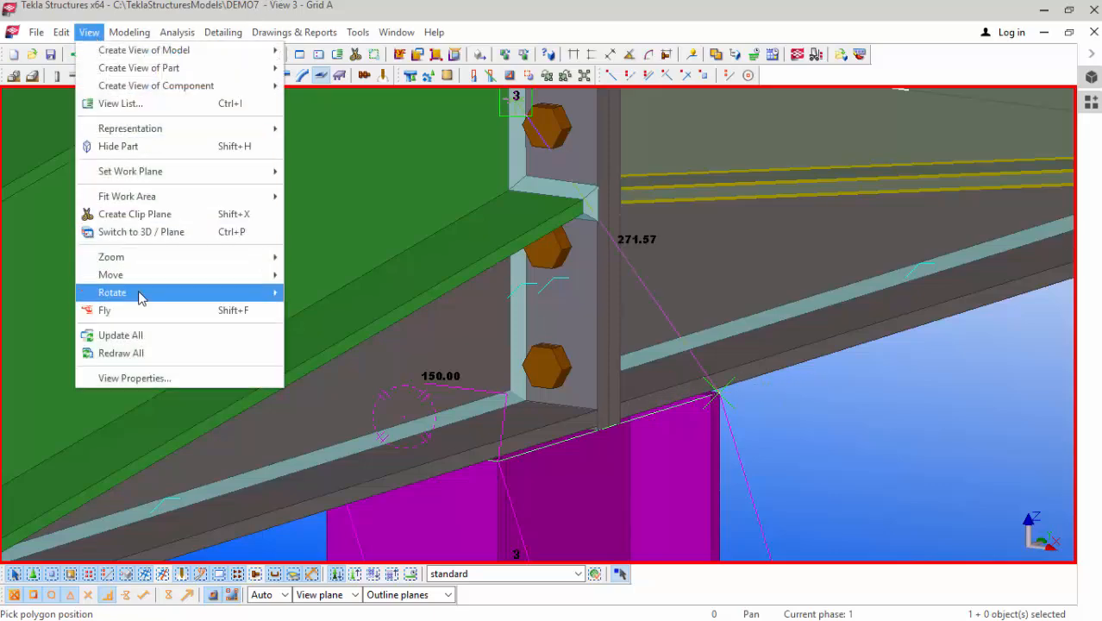
pyautogui.moveTo(142, 294)
pyautogui.click(336, 294)
pyautogui.click(532, 222)
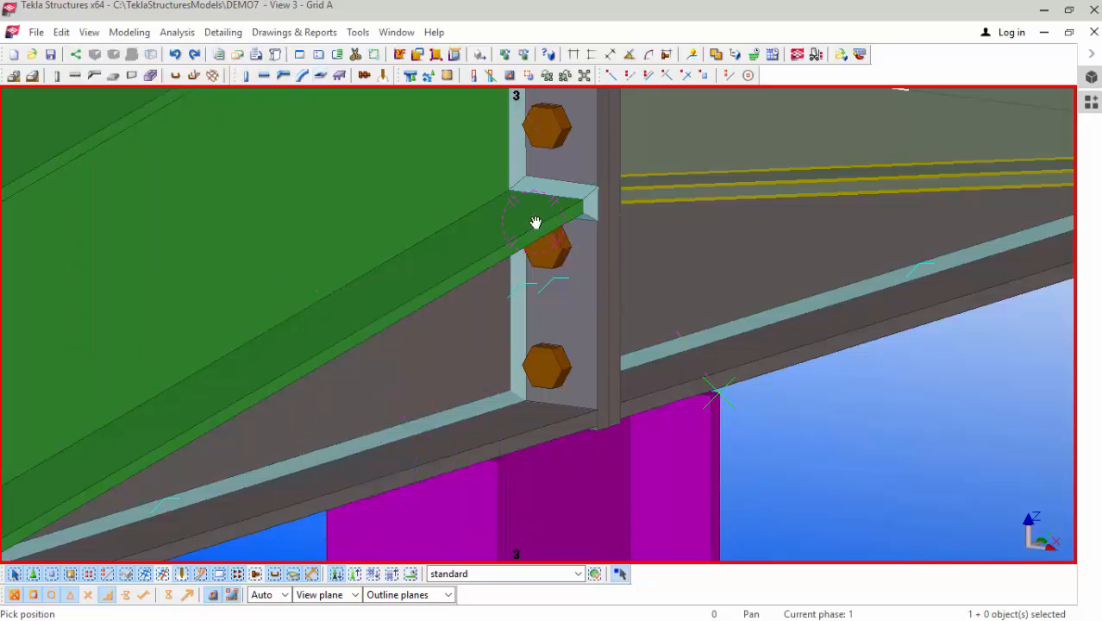
pyautogui.moveTo(534, 222)
pyautogui.mouseDown()
pyautogui.moveTo(598, 241)
pyautogui.moveTo(730, 237)
pyautogui.mouseUp()
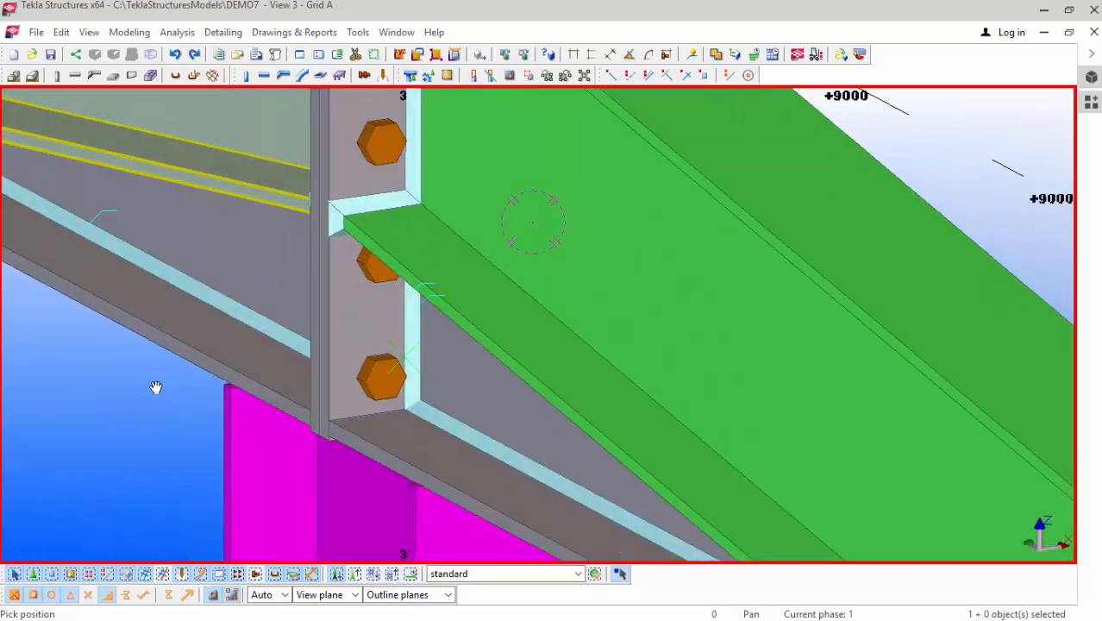
pyautogui.scroll(6, 155, 387)
pyautogui.rightClick(93, 398)
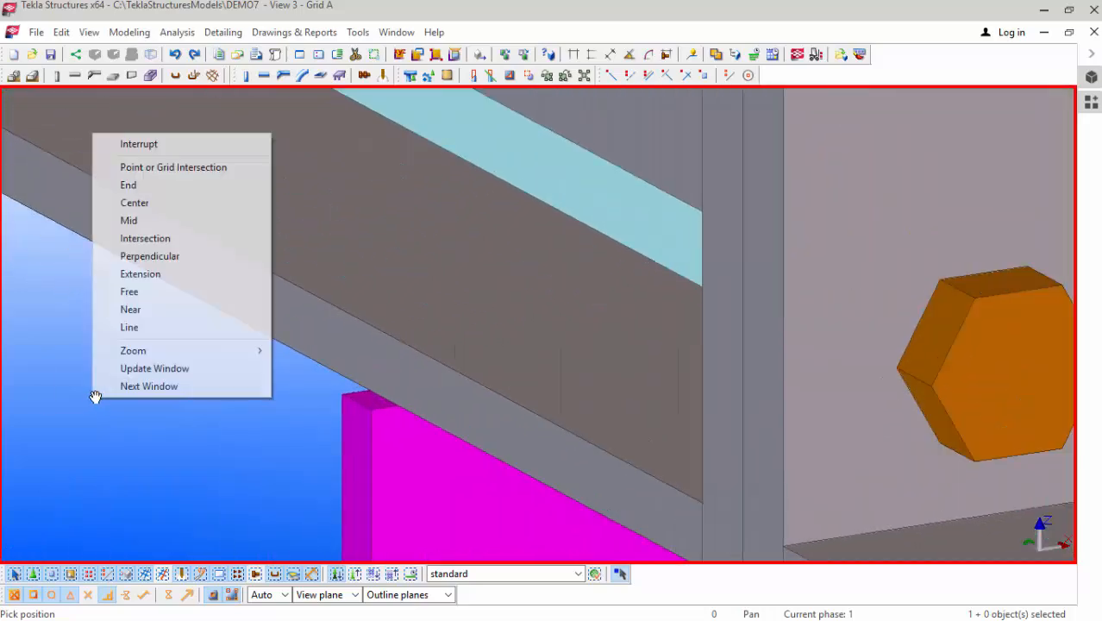
pyautogui.click(138, 144)
pyautogui.scroll(5, 259, 364)
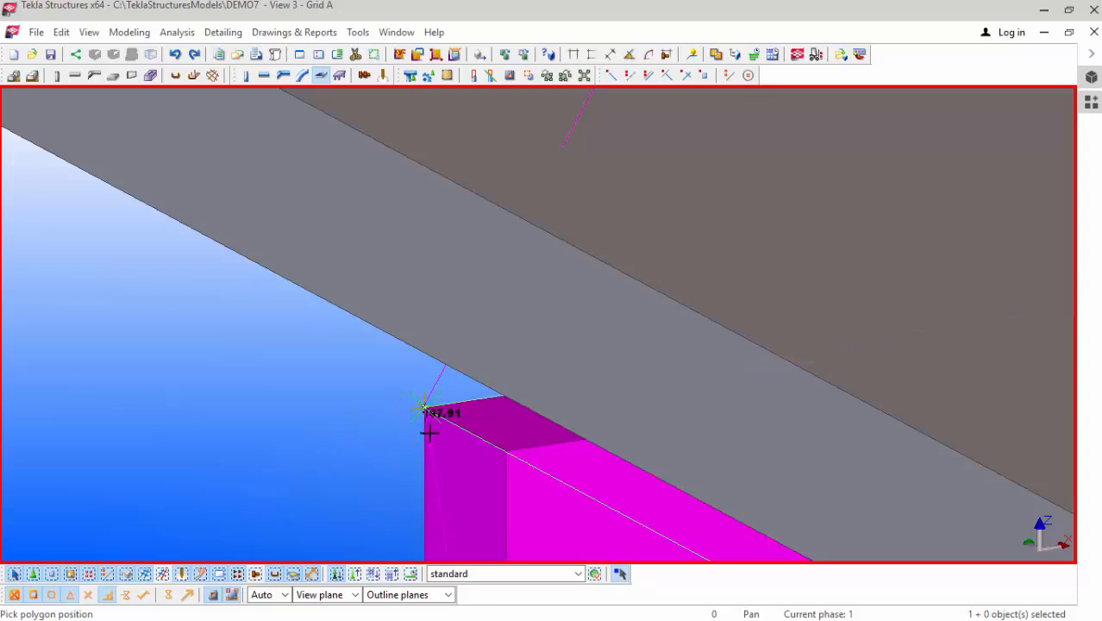
pyautogui.click(426, 409)
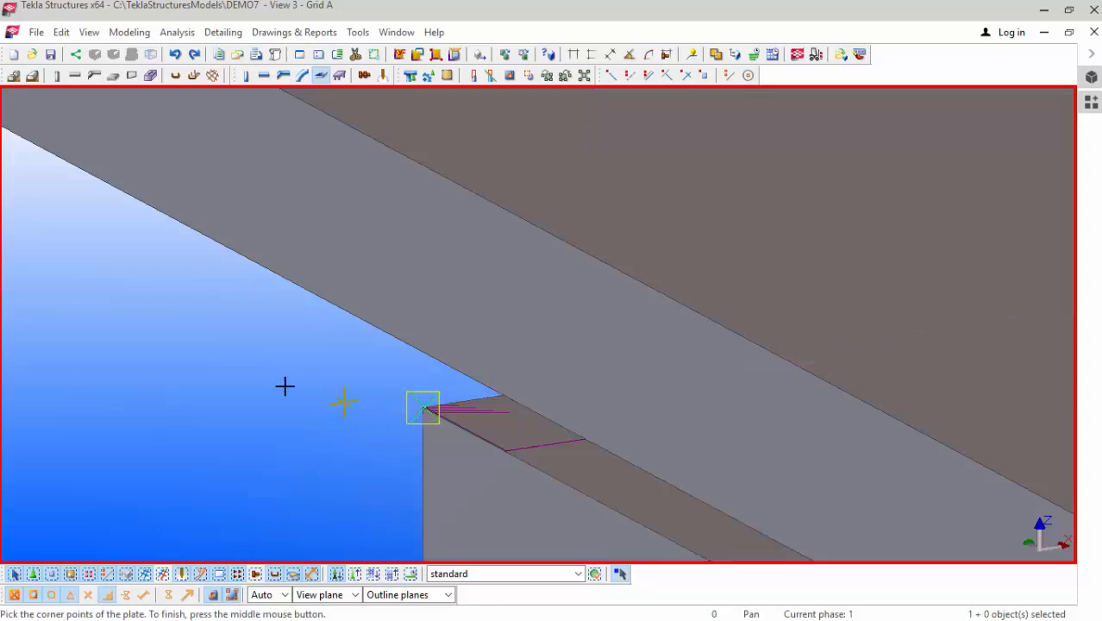
pyautogui.moveTo(283, 386); pyautogui.dragTo(189, 386, button='middle')
pyautogui.rightClick(182, 388)
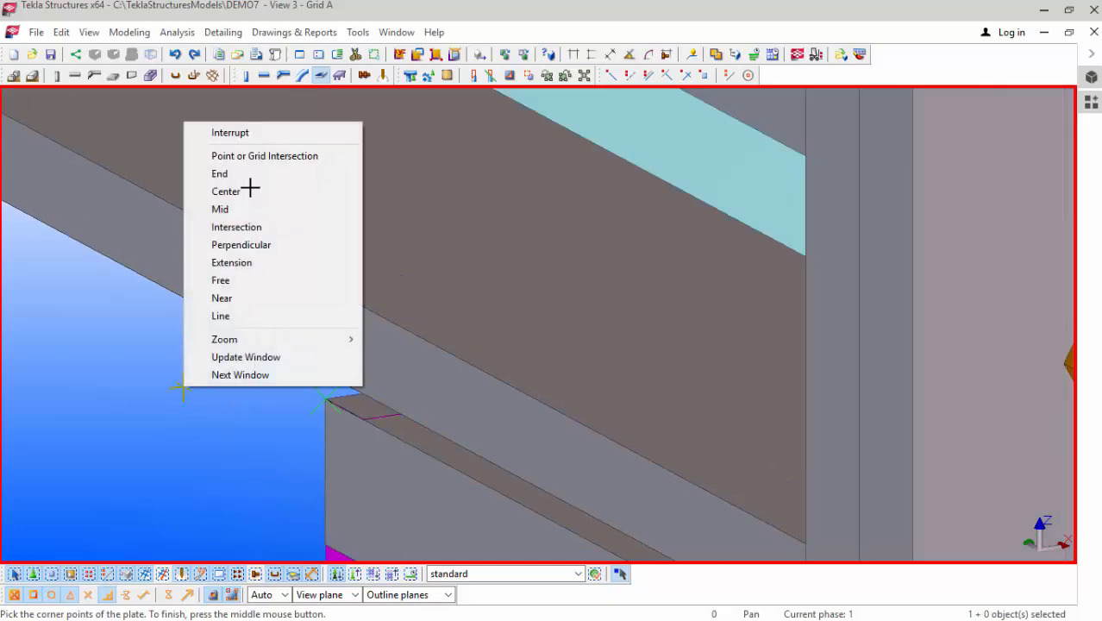
pyautogui.click(229, 133)
pyautogui.scroll(5, 197, 283)
pyautogui.scroll(-4, 320, 426)
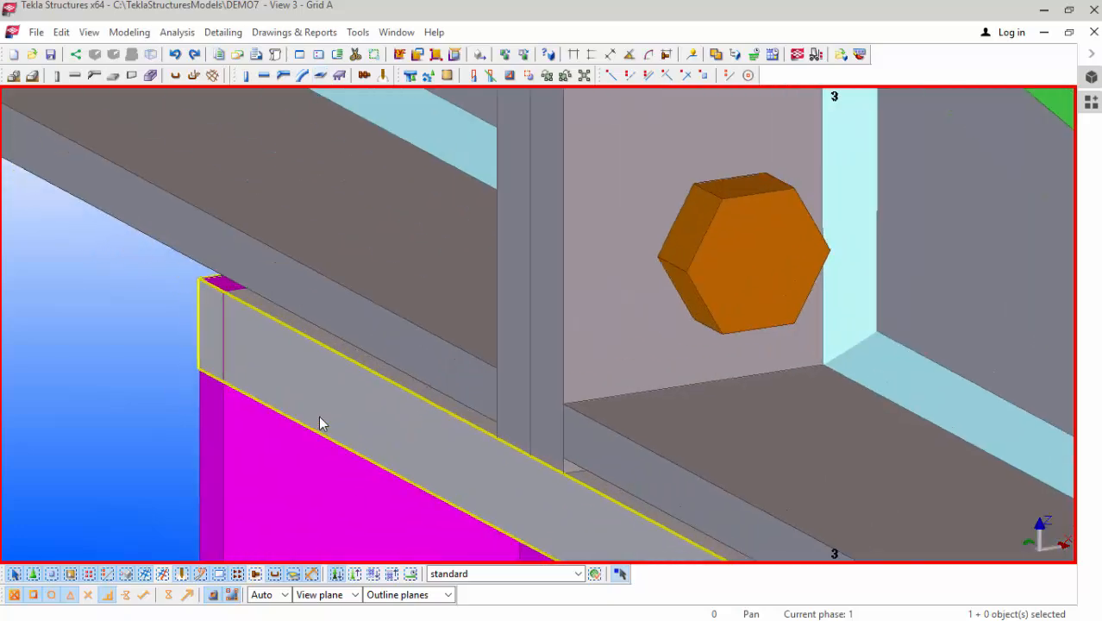
# Step: Set the profile of the grid line 3 column's top plate to PLT20
pyautogui.doubleClick(314, 399)
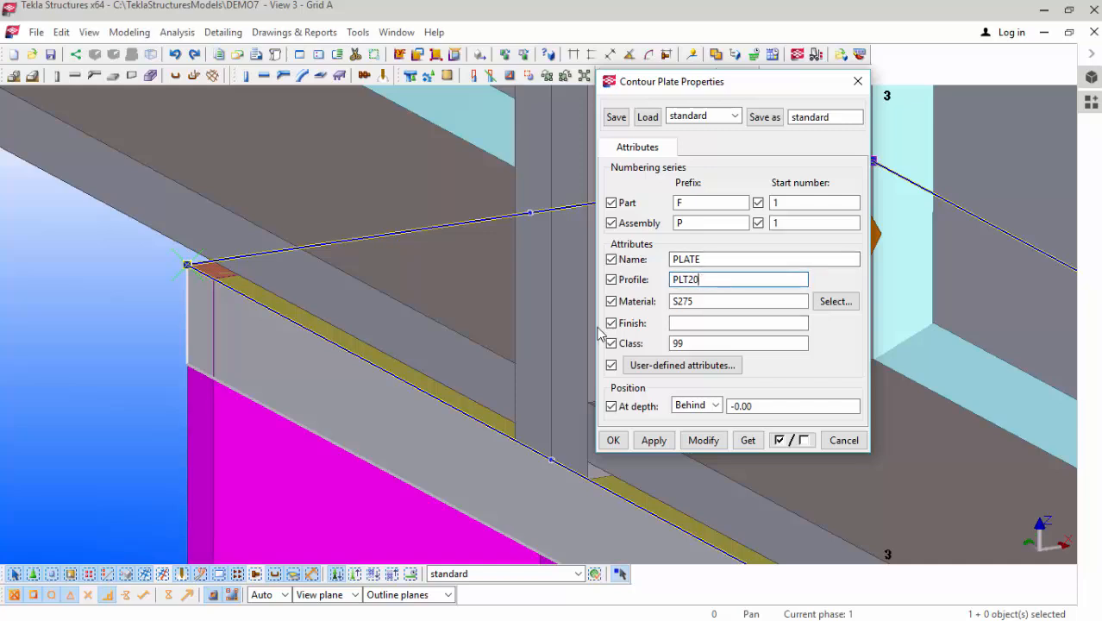
pyautogui.click(706, 440)
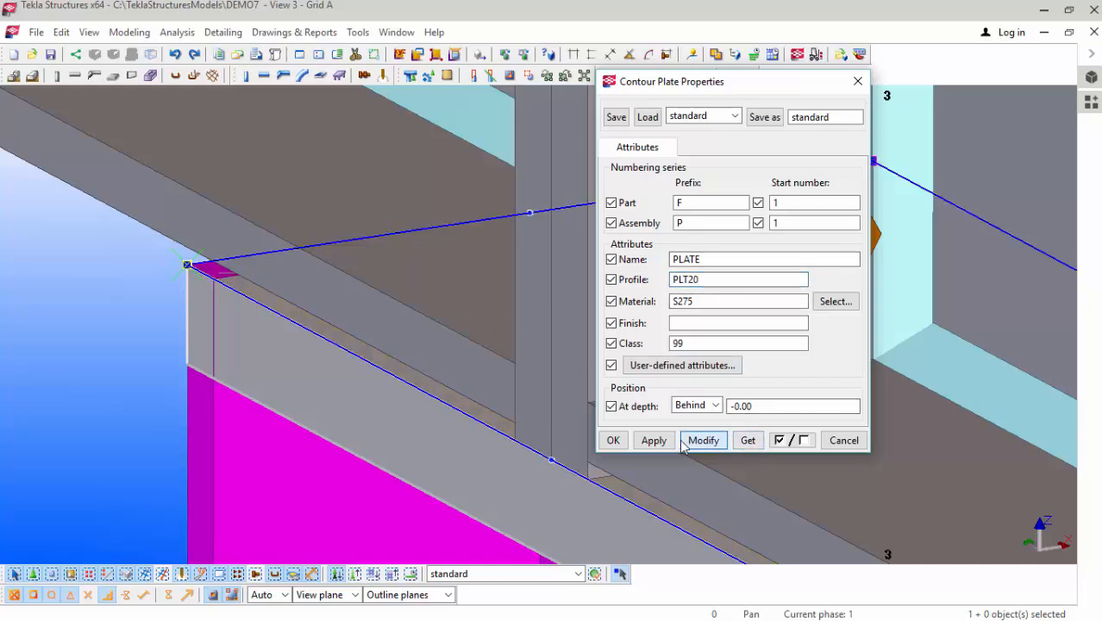
pyautogui.click(626, 440)
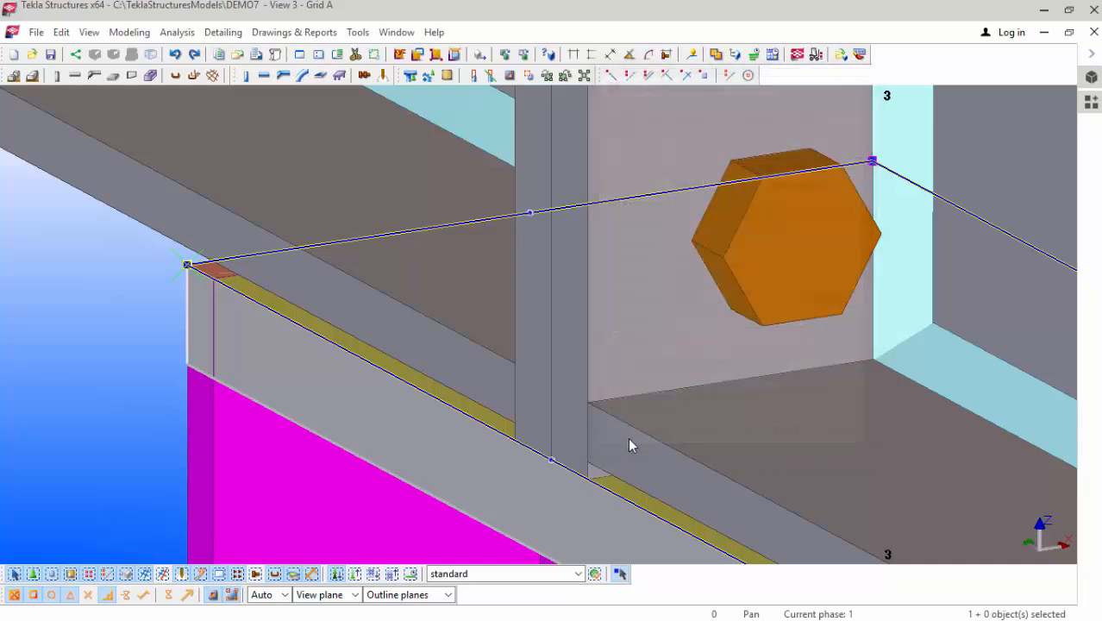
pyautogui.click(97, 312)
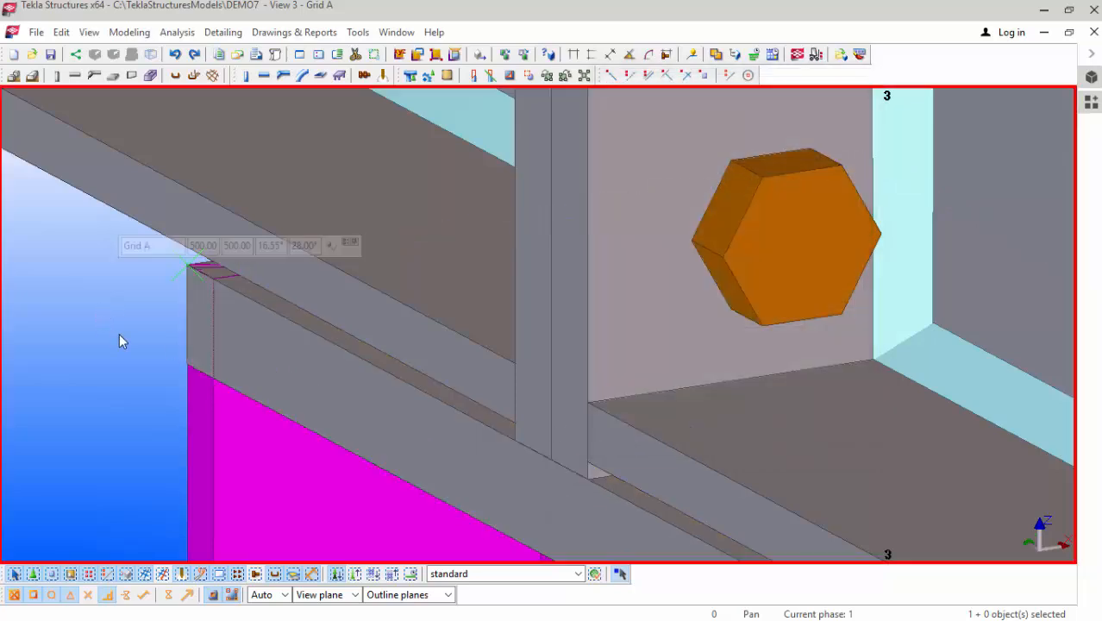
pyautogui.scroll(-2, 128, 339)
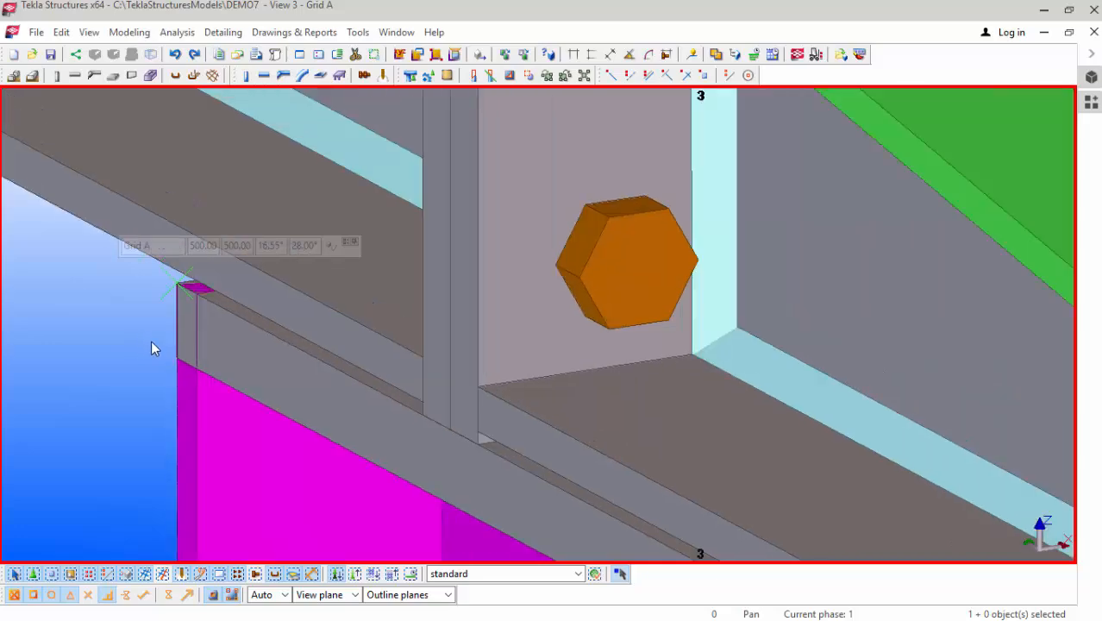
# Step: Turn the view side-on to the grid line 3 column top and select the column's top plate
pyautogui.click(89, 32)
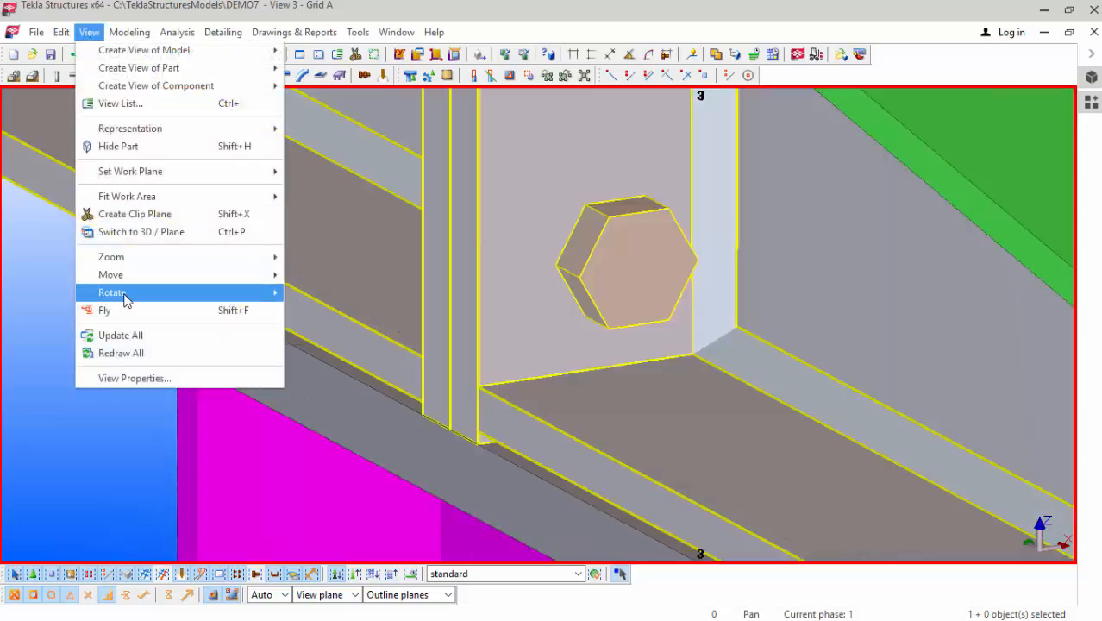
pyautogui.moveTo(160, 291)
pyautogui.click(316, 293)
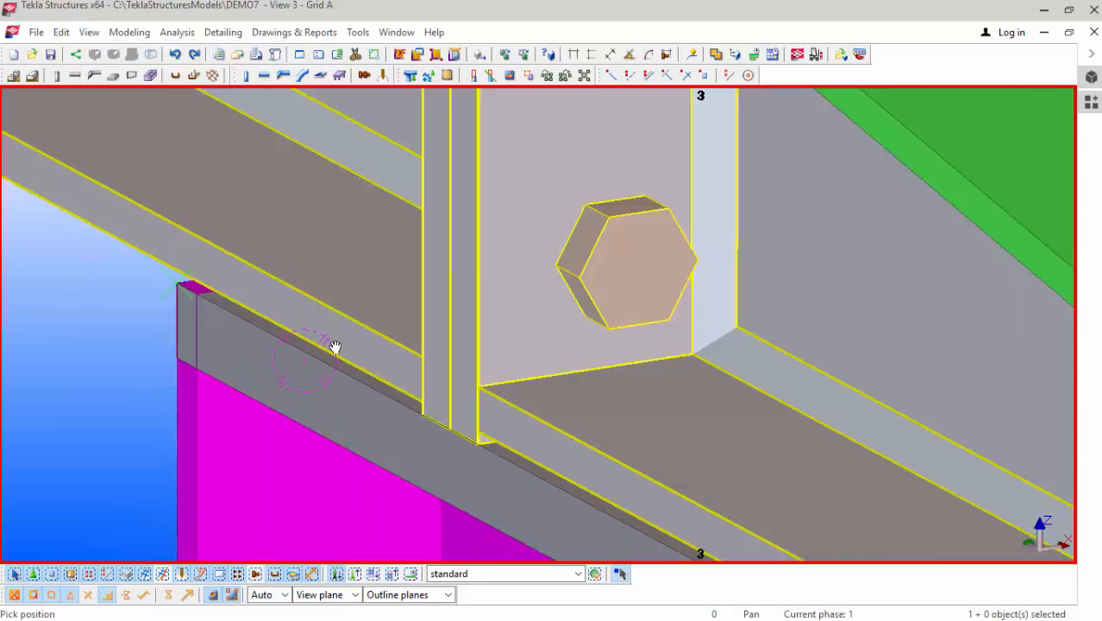
pyautogui.moveTo(328, 360); pyautogui.dragTo(531, 307)
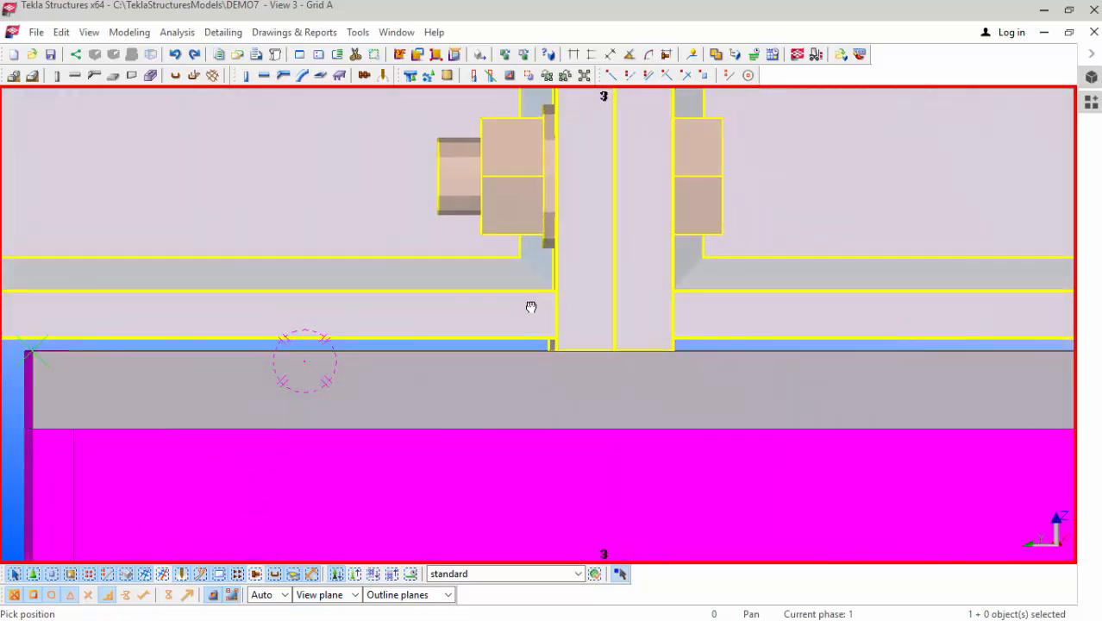
pyautogui.scroll(6, 24, 375)
pyautogui.scroll(-3, 168, 385)
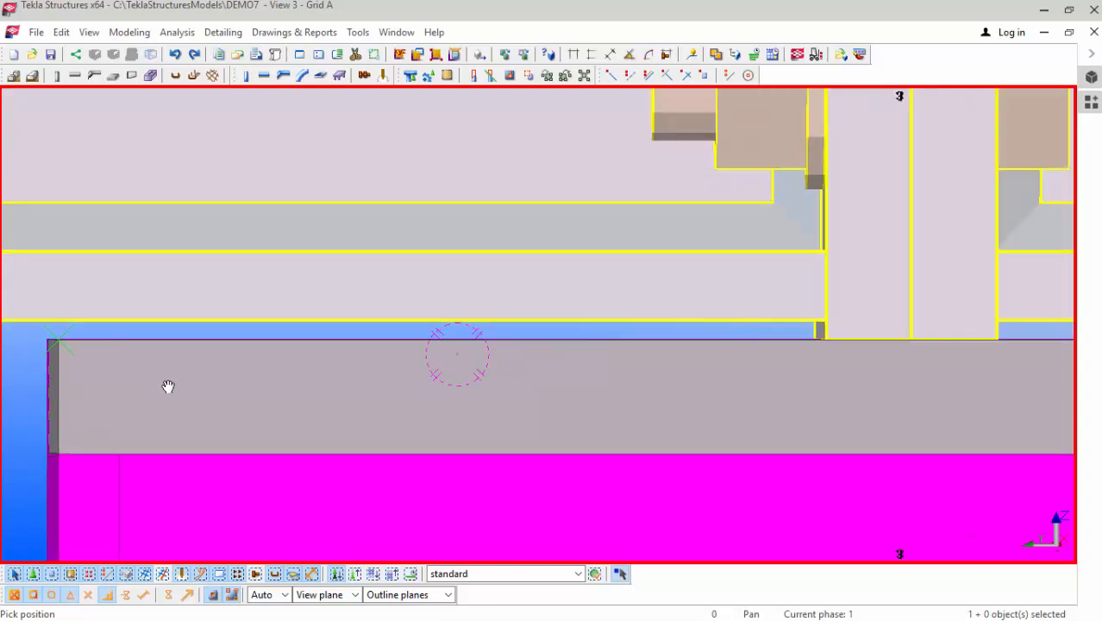
pyautogui.scroll(1, 133, 379)
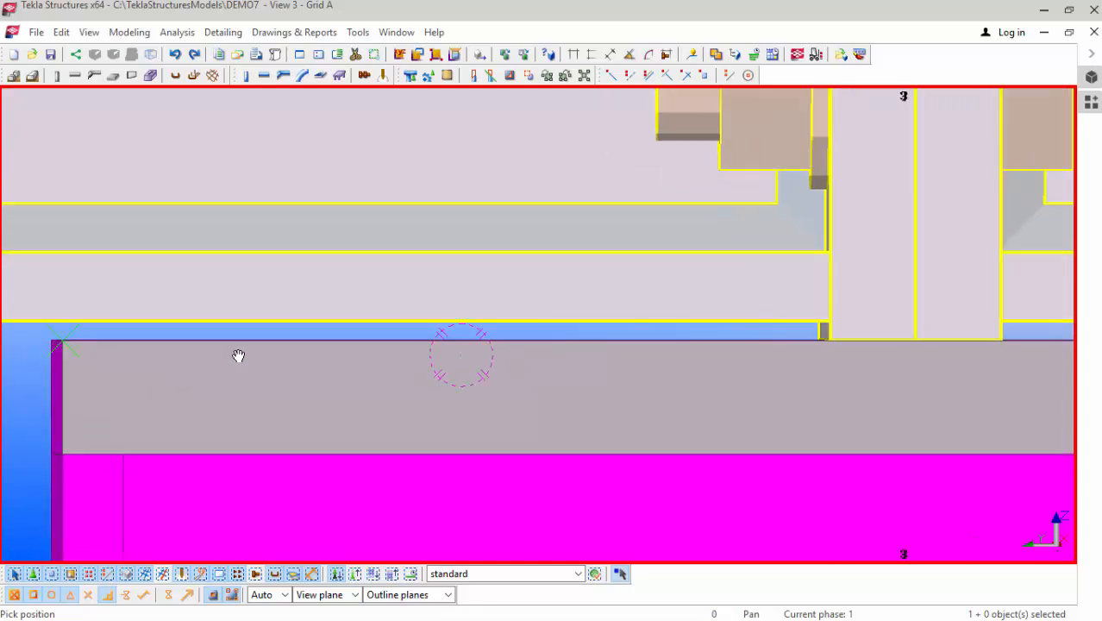
pyautogui.rightClick(33, 364)
pyautogui.click(52, 109)
pyautogui.click(186, 420)
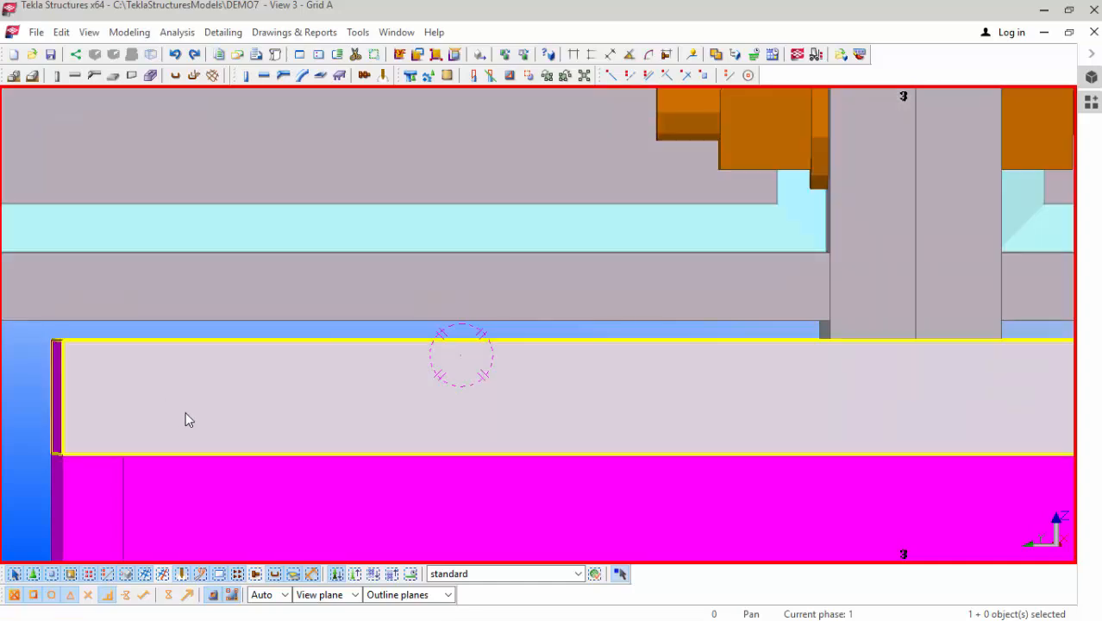
pyautogui.click(67, 343)
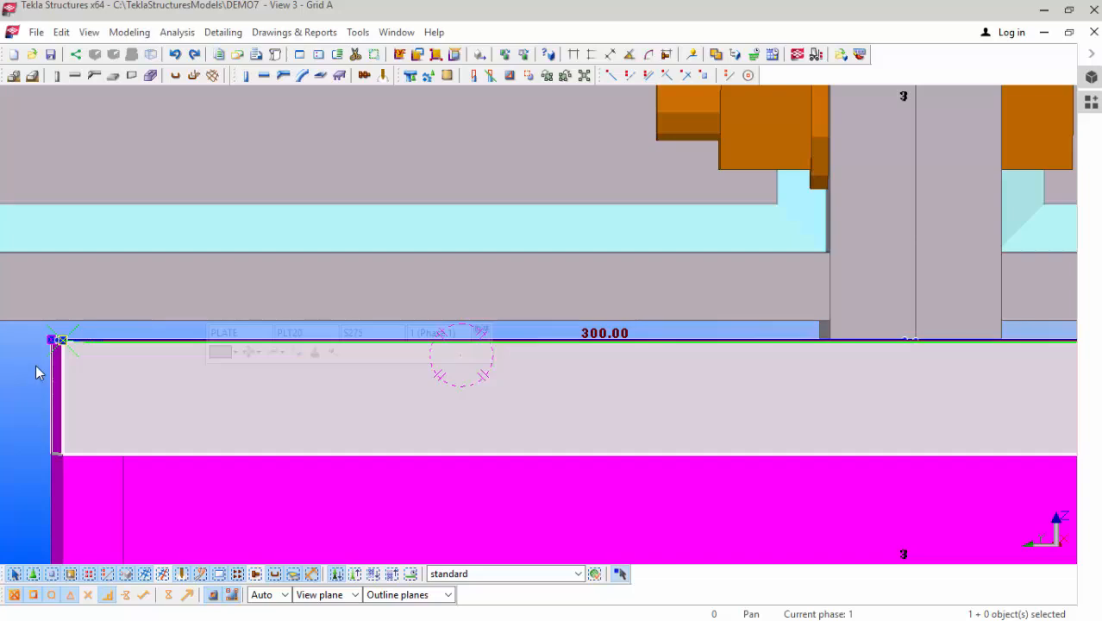
pyautogui.rightClick(35, 372)
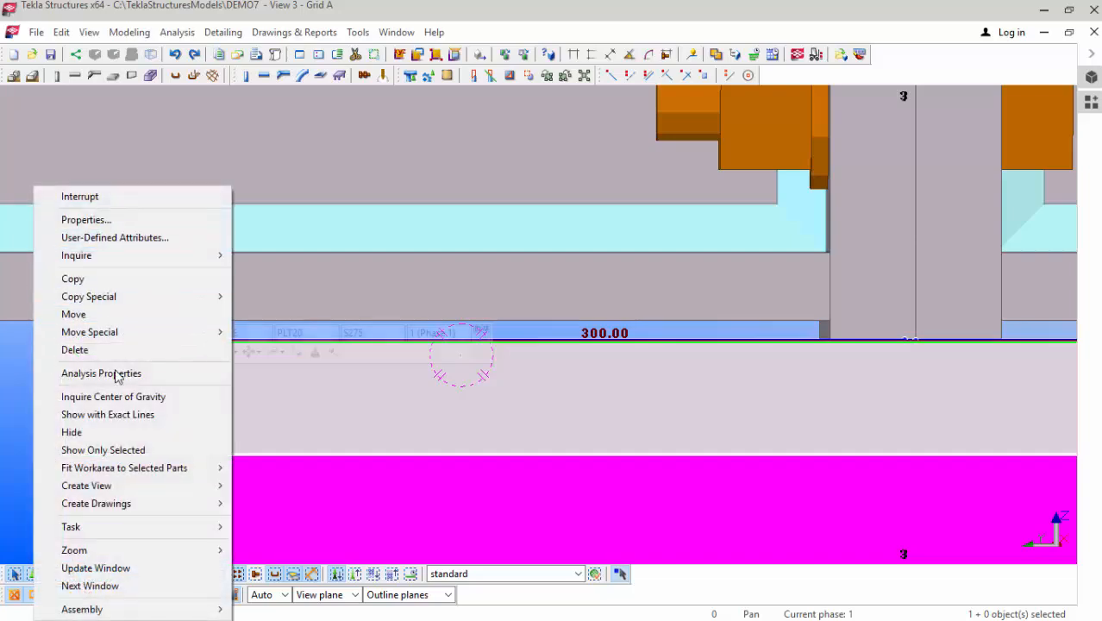
pyautogui.moveTo(117, 302)
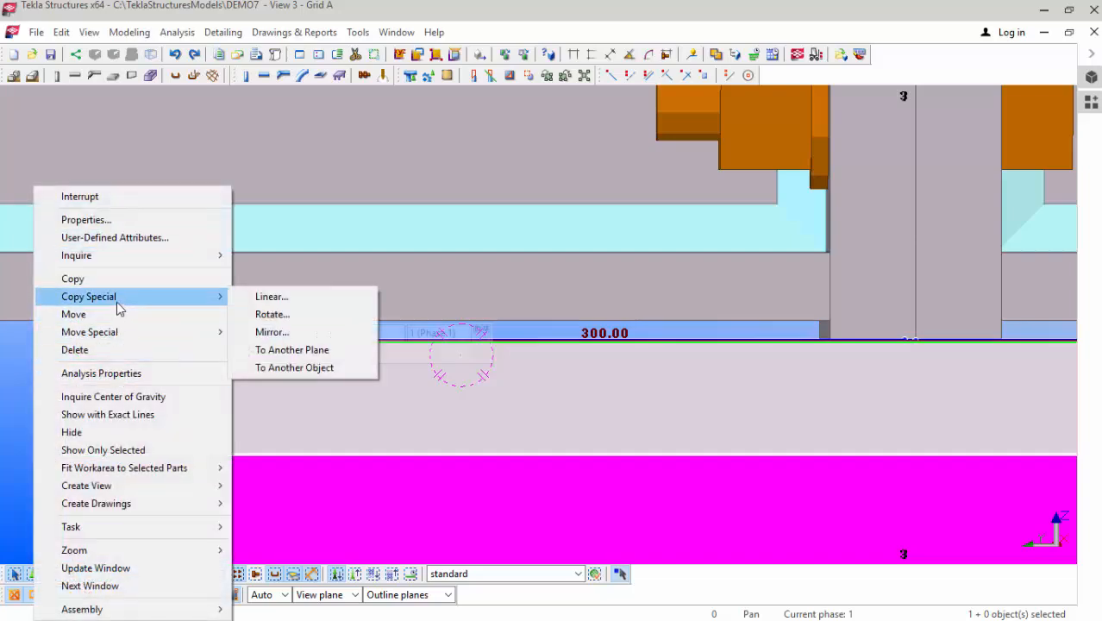
pyautogui.moveTo(123, 331)
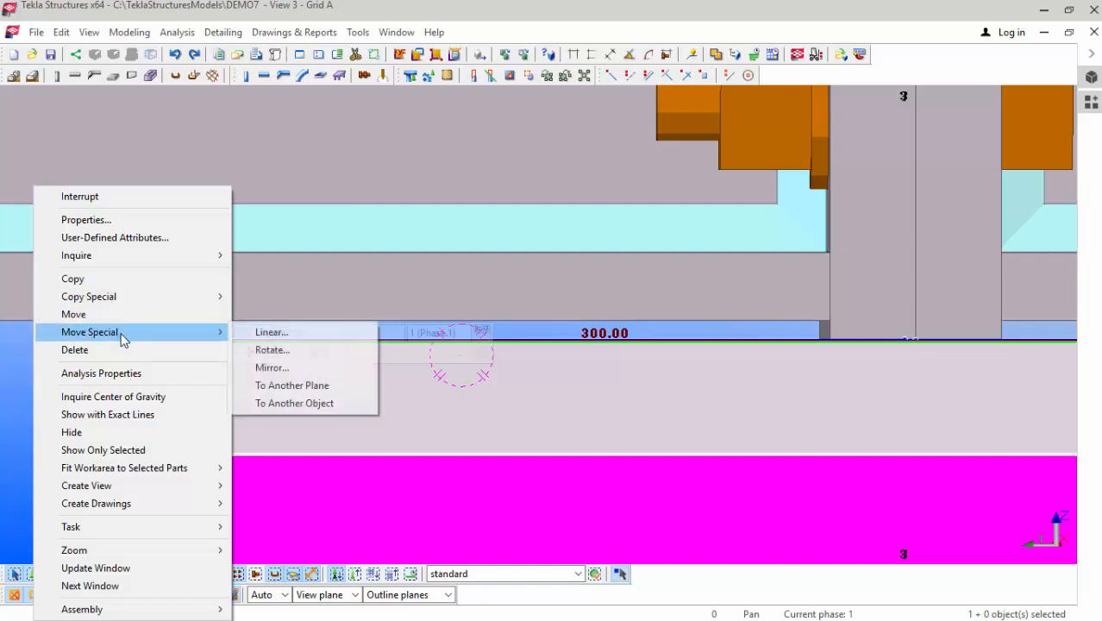
pyautogui.click(269, 332)
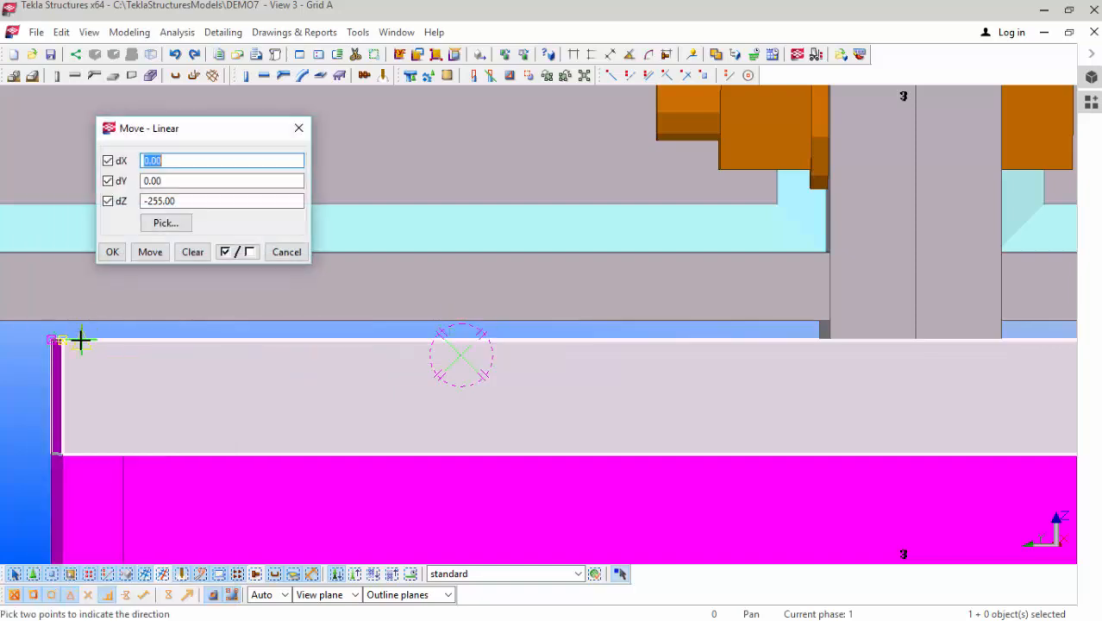
pyautogui.click(450, 343)
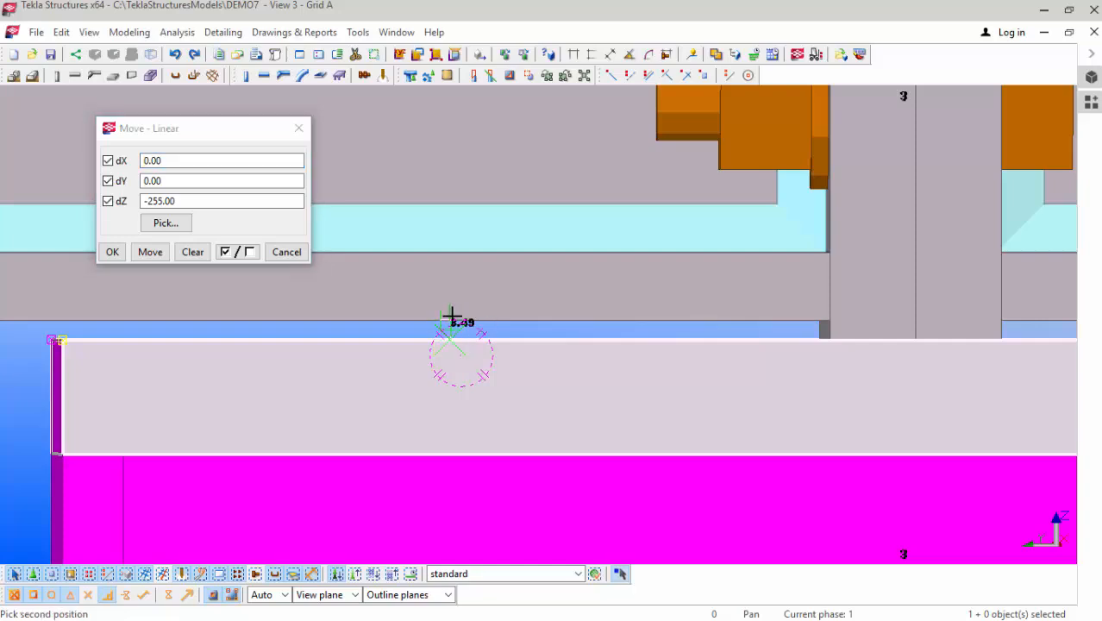
pyautogui.click(452, 323)
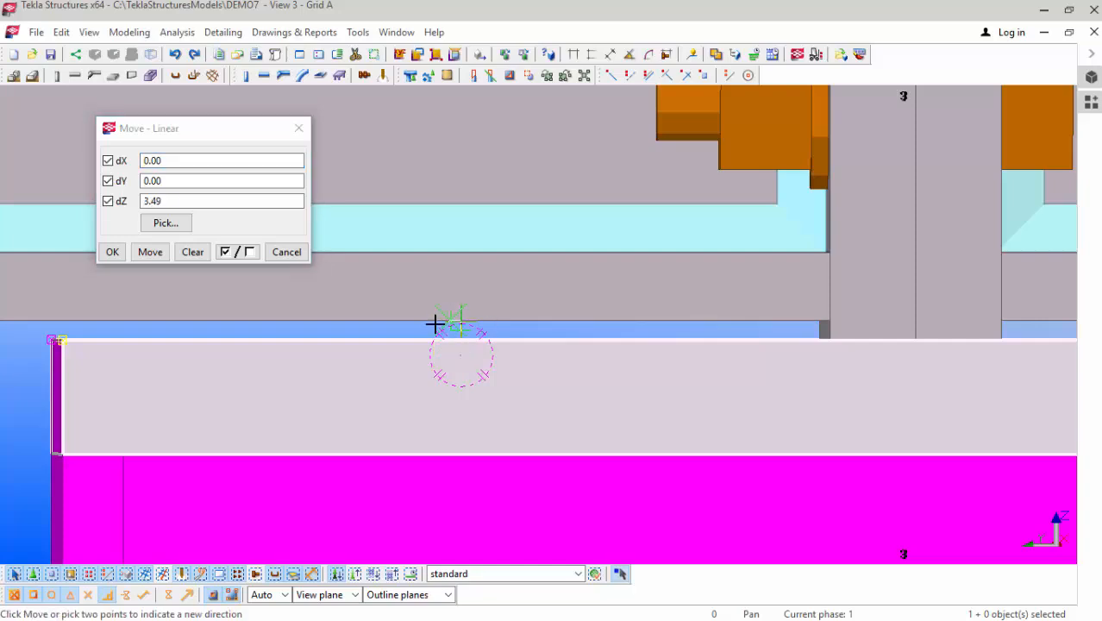
pyautogui.click(448, 339)
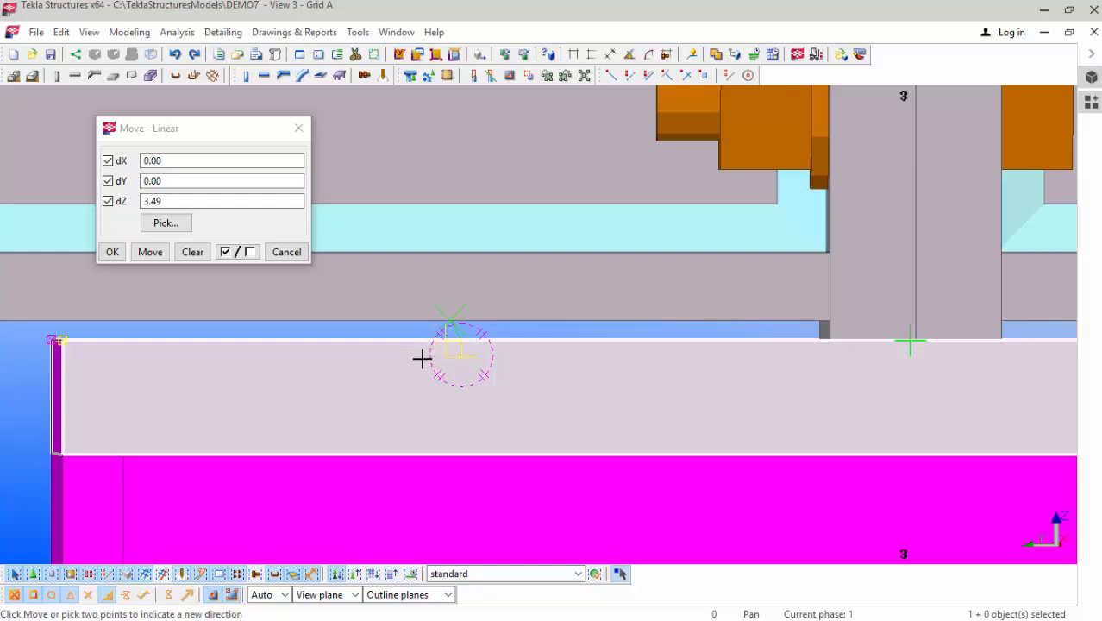
pyautogui.scroll(-2, 427, 358)
pyautogui.rightClick(69, 375)
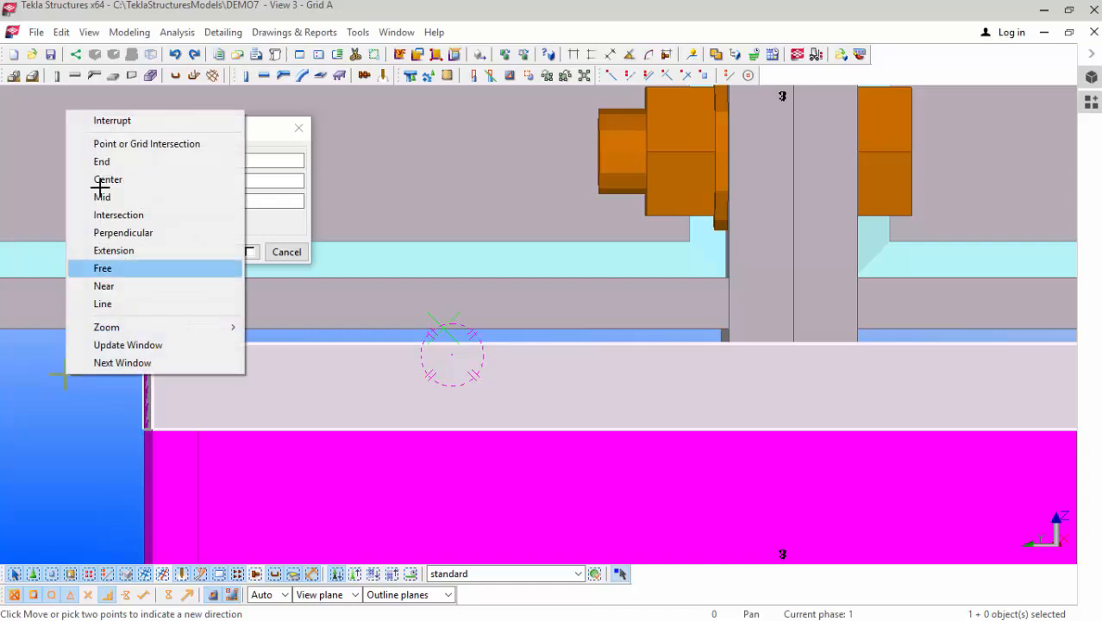
pyautogui.click(98, 118)
pyautogui.scroll(2, 432, 362)
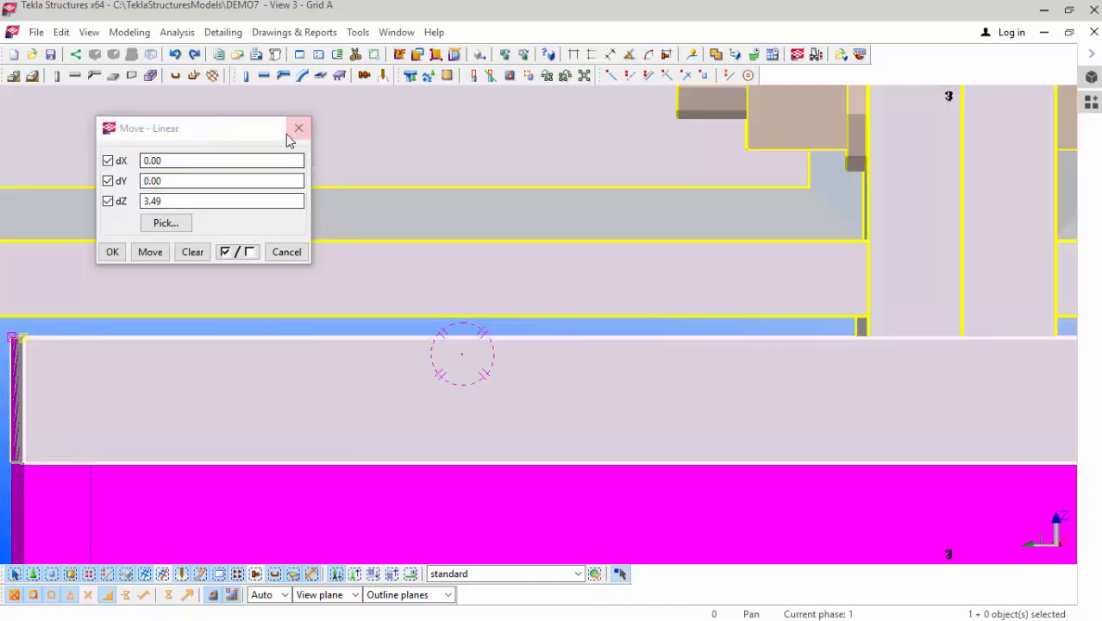
pyautogui.click(299, 128)
# Step: Move the grid line 3 column's top plate linearly up 3.49 mm from its upper edge to the underside of the apex haunch
pyautogui.scroll(-3, 325, 407)
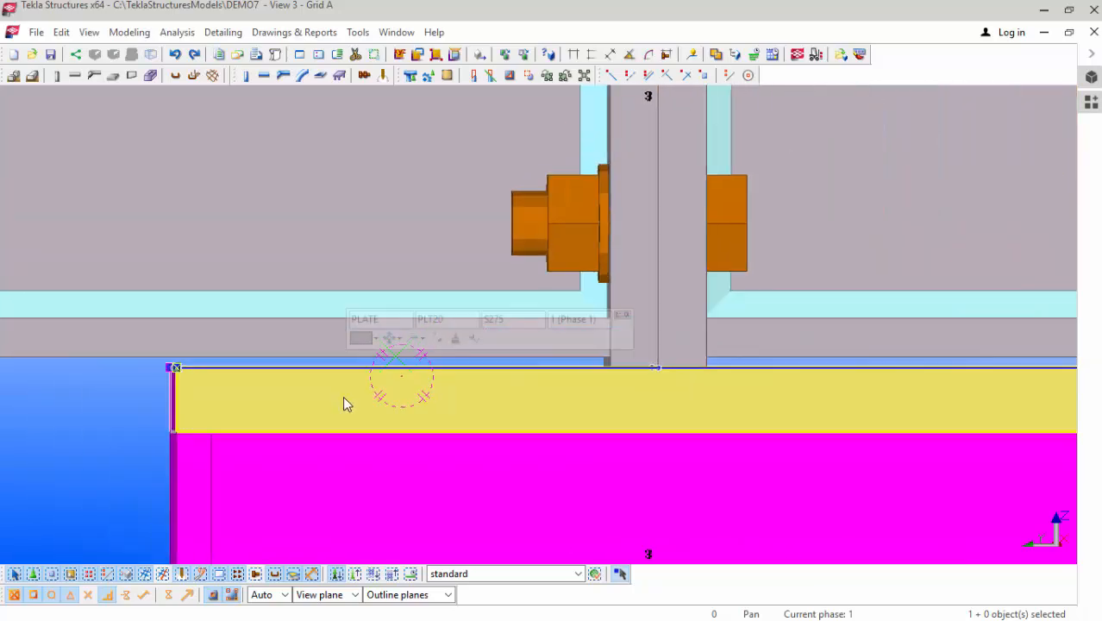
pyautogui.rightClick(70, 417)
pyautogui.moveTo(214, 333)
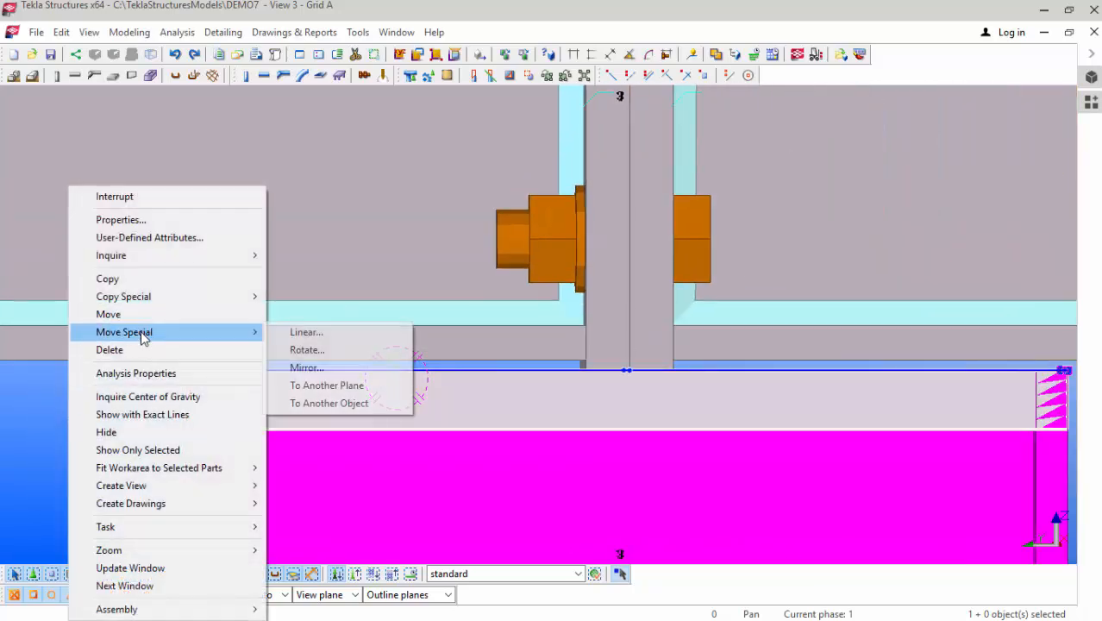
pyautogui.click(307, 332)
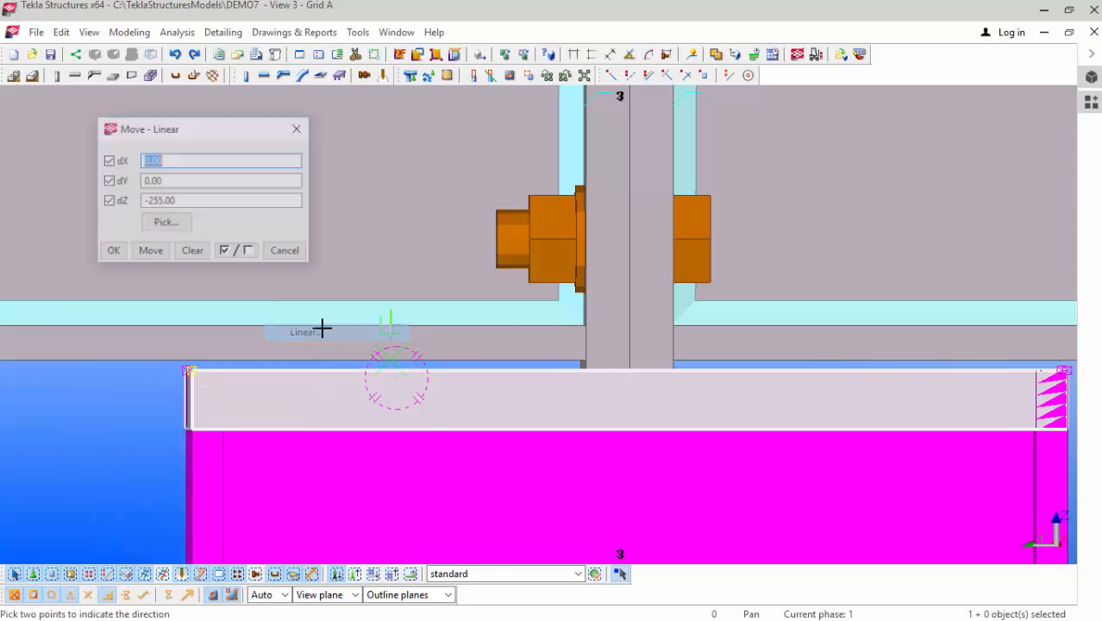
pyautogui.scroll(3, 421, 381)
pyautogui.scroll(3, 421, 380)
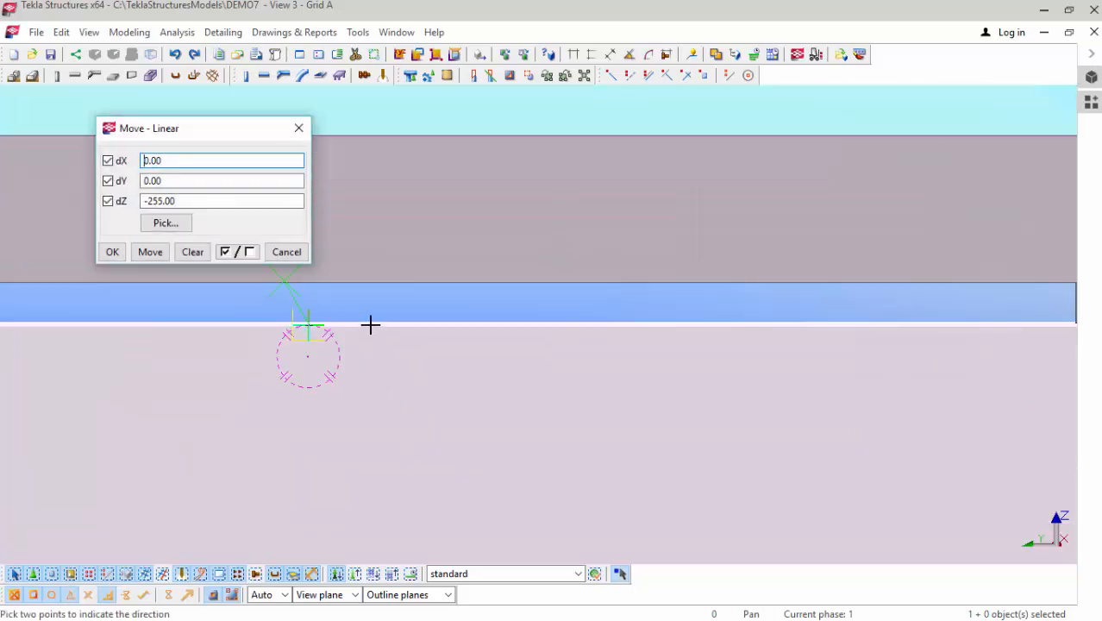
pyautogui.click(307, 327)
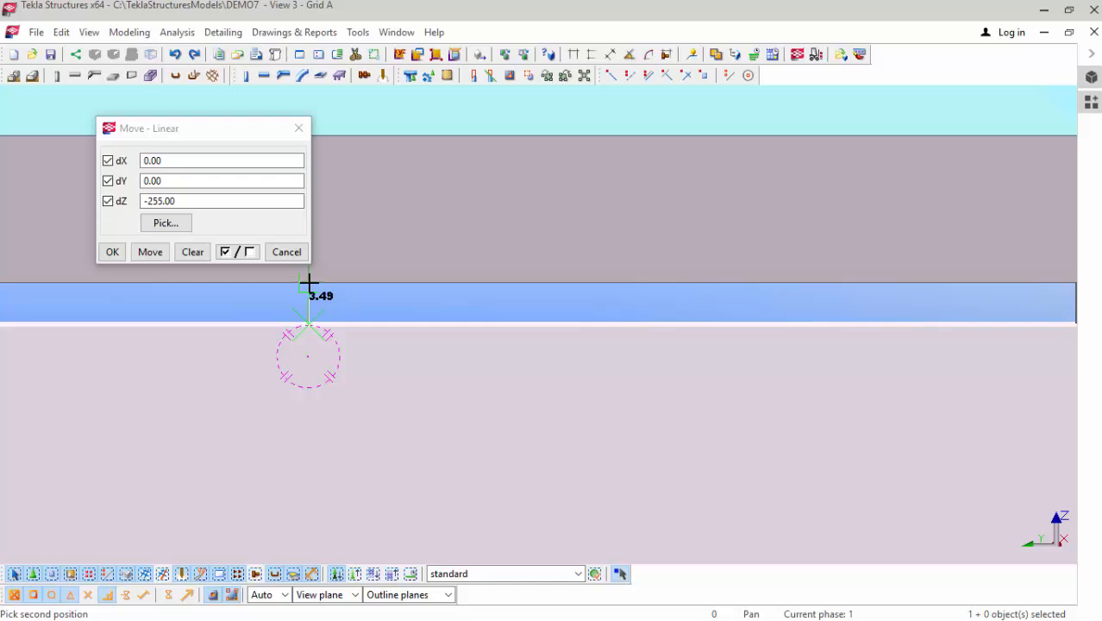
pyautogui.click(150, 253)
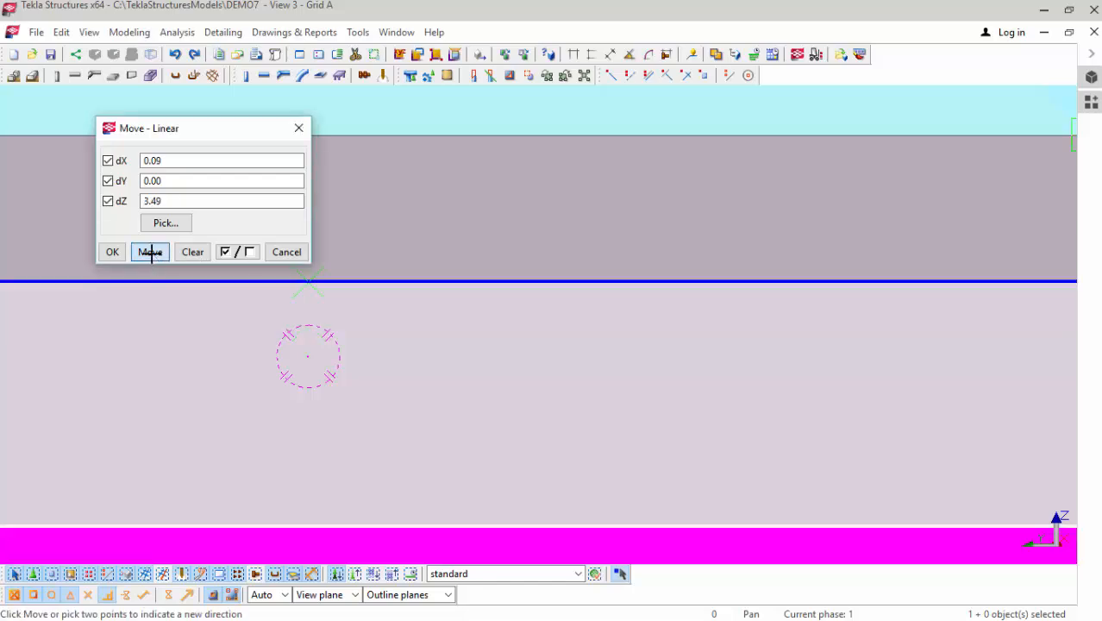
pyautogui.click(113, 253)
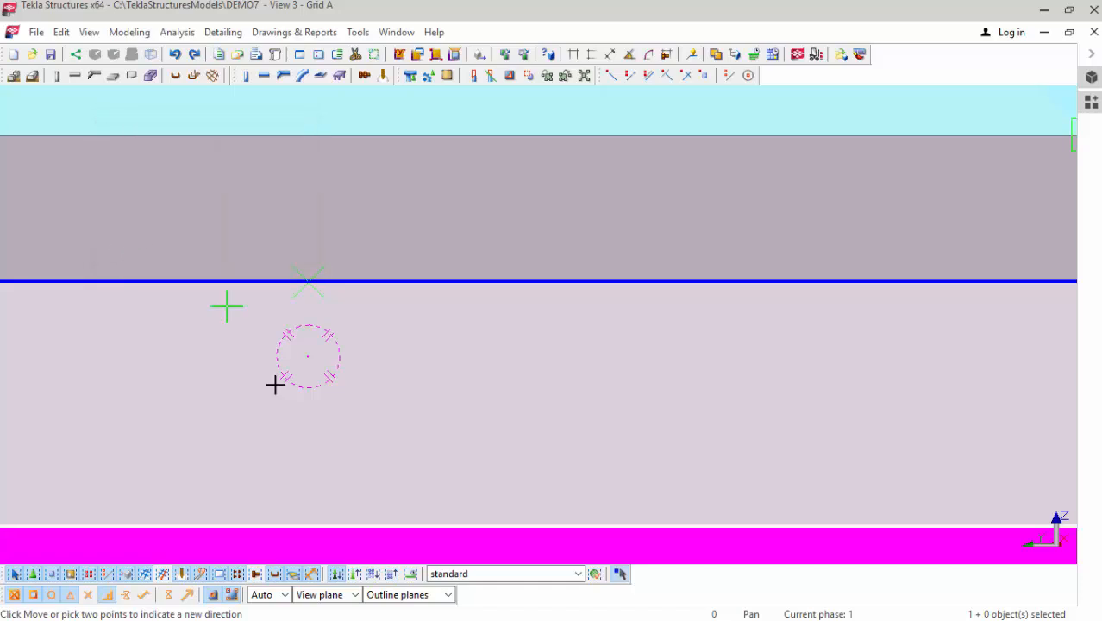
pyautogui.scroll(-6, 438, 393)
pyautogui.scroll(-1, 445, 395)
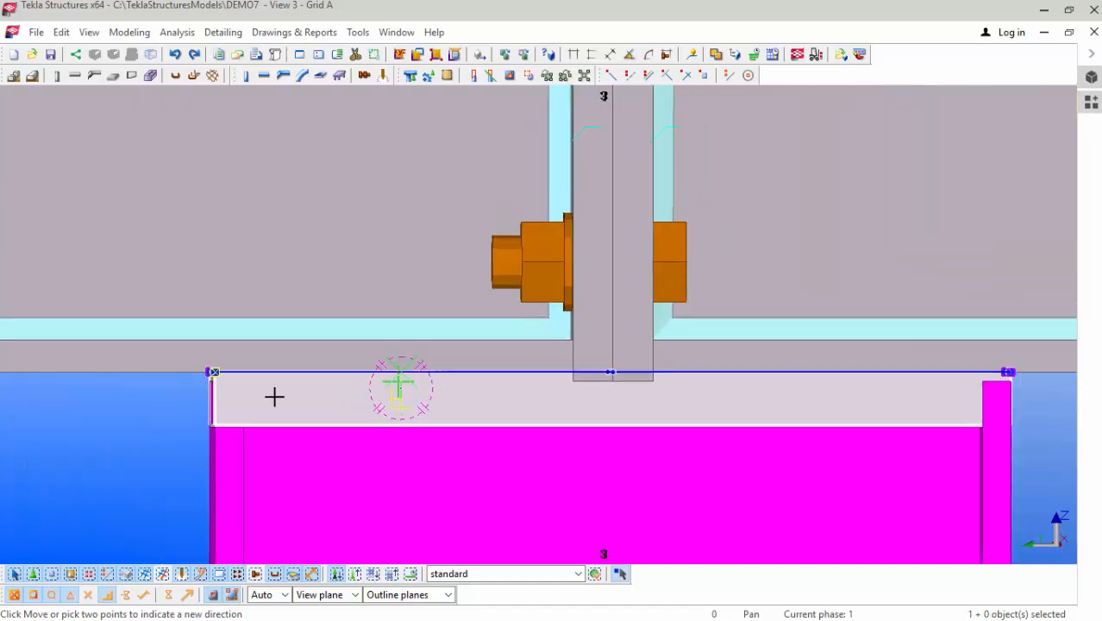
pyautogui.rightClick(103, 428)
pyautogui.click(116, 175)
# Step: Lower the top end of the grid line 3 column toward the plate's underside, giving a column length of 8545 mm
pyautogui.scroll(3, 215, 428)
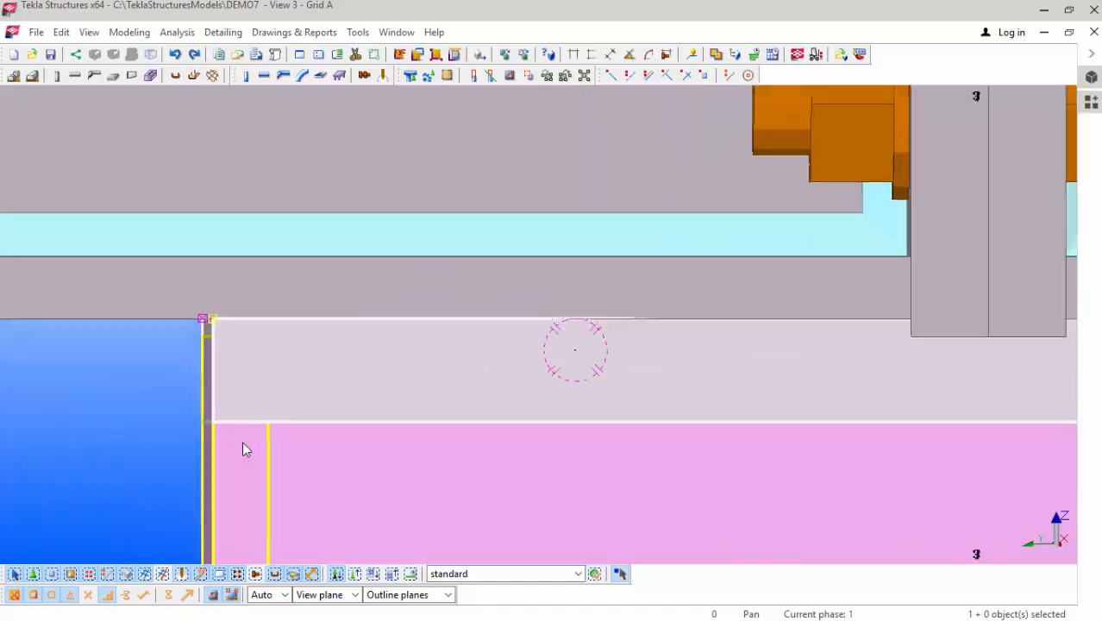
pyautogui.scroll(1, 245, 453)
pyautogui.scroll(-3, 276, 412)
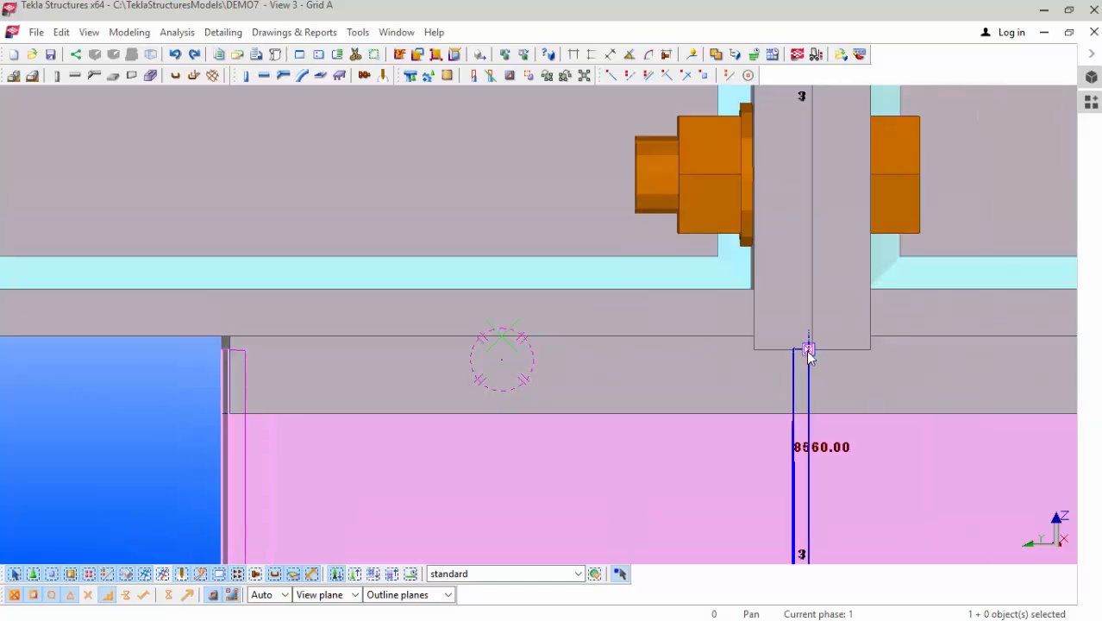
pyautogui.moveTo(826, 395); pyautogui.dragTo(821, 411)
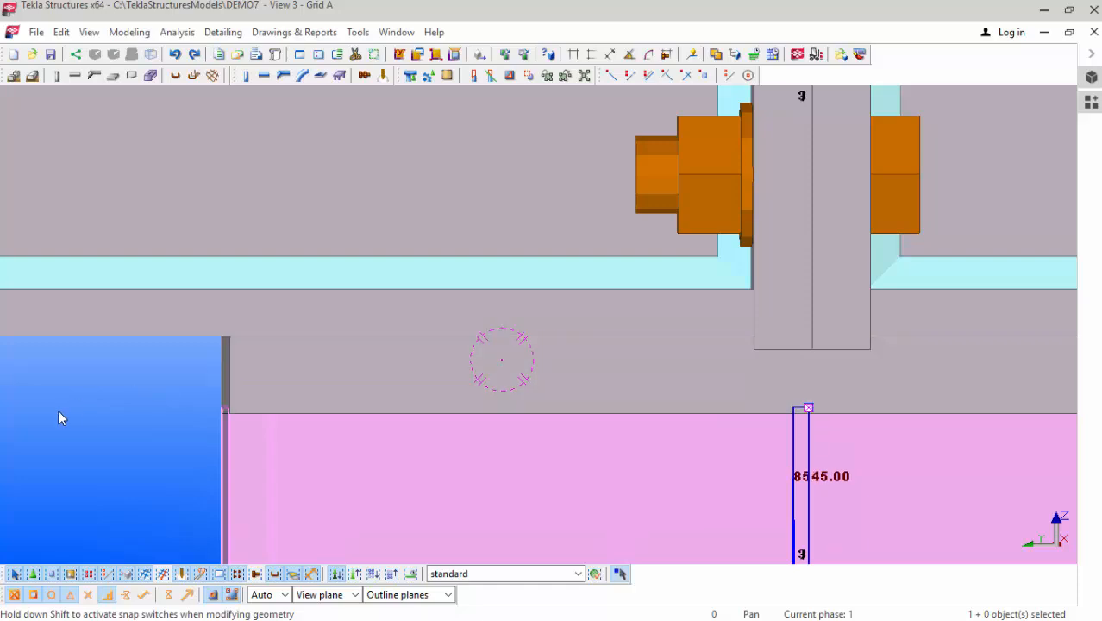
pyautogui.click(589, 415)
pyautogui.scroll(1, 118, 402)
pyautogui.scroll(-3, 123, 388)
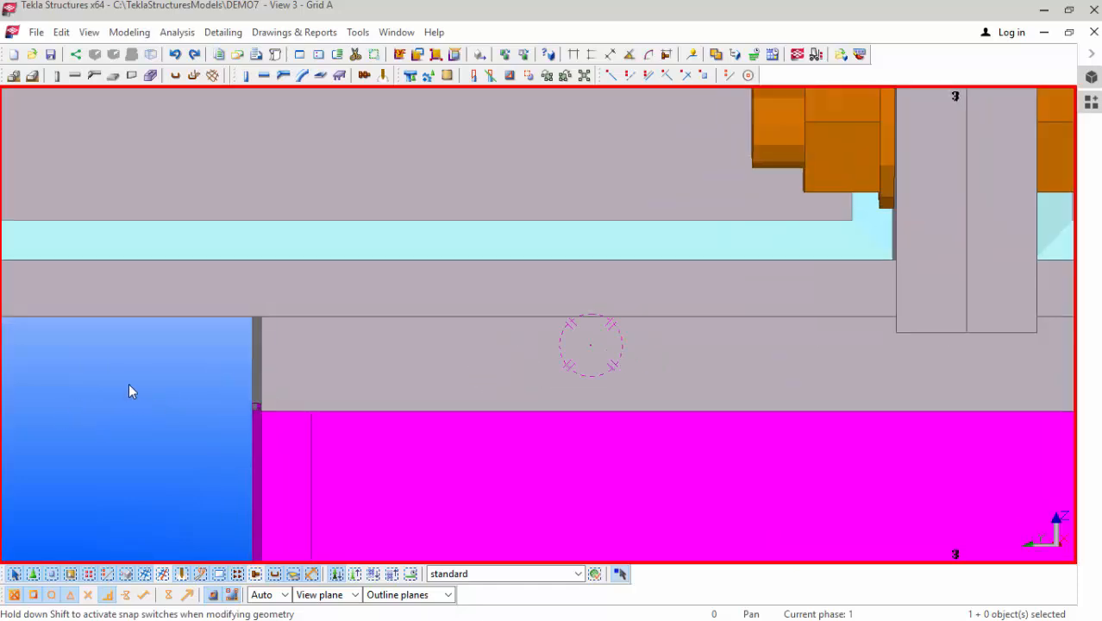
# Step: Fine-tune the grid line 3 column's top end downward to a column length of 8544 mm
pyautogui.scroll(3, 799, 462)
pyautogui.click(797, 459)
pyautogui.scroll(-4, 785, 406)
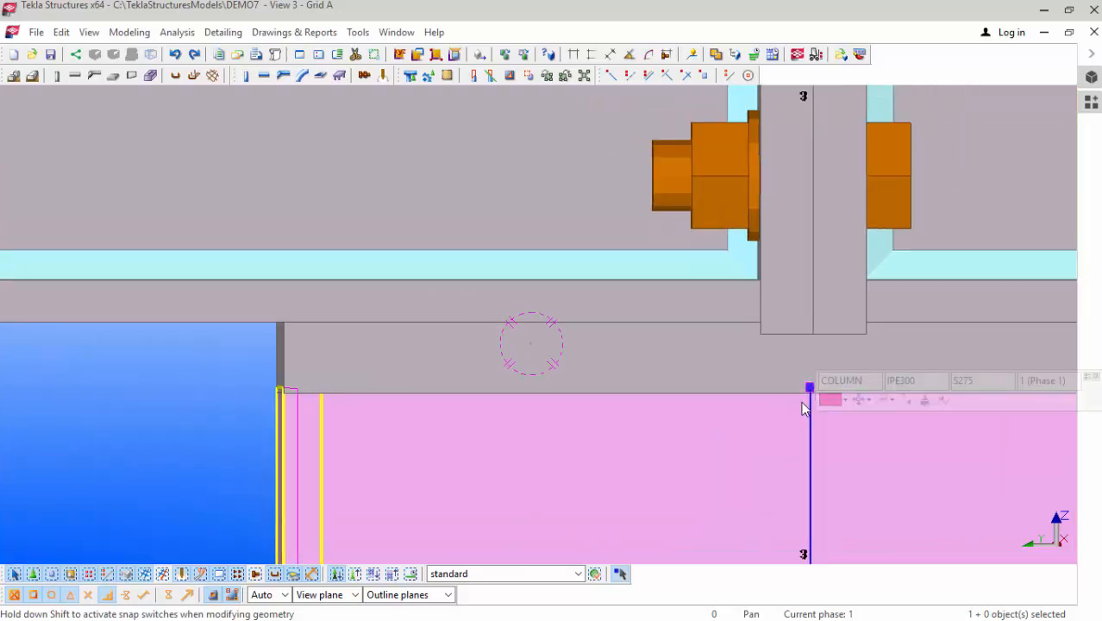
pyautogui.scroll(8, 741, 402)
pyautogui.scroll(-5, 248, 383)
pyautogui.scroll(2, 666, 412)
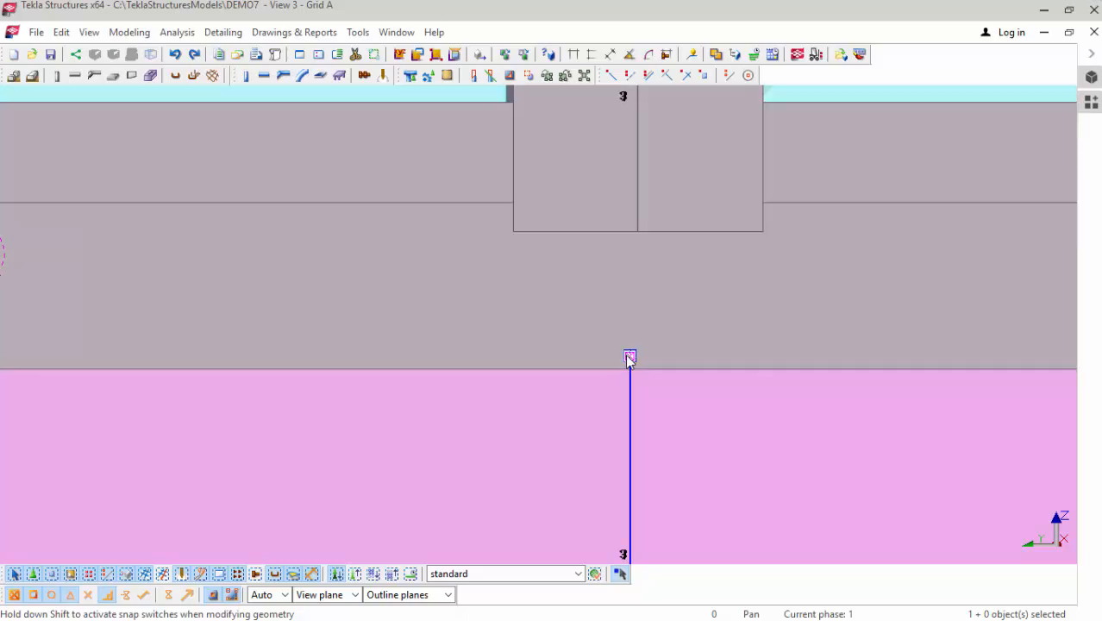
pyautogui.moveTo(630, 359); pyautogui.dragTo(629, 365)
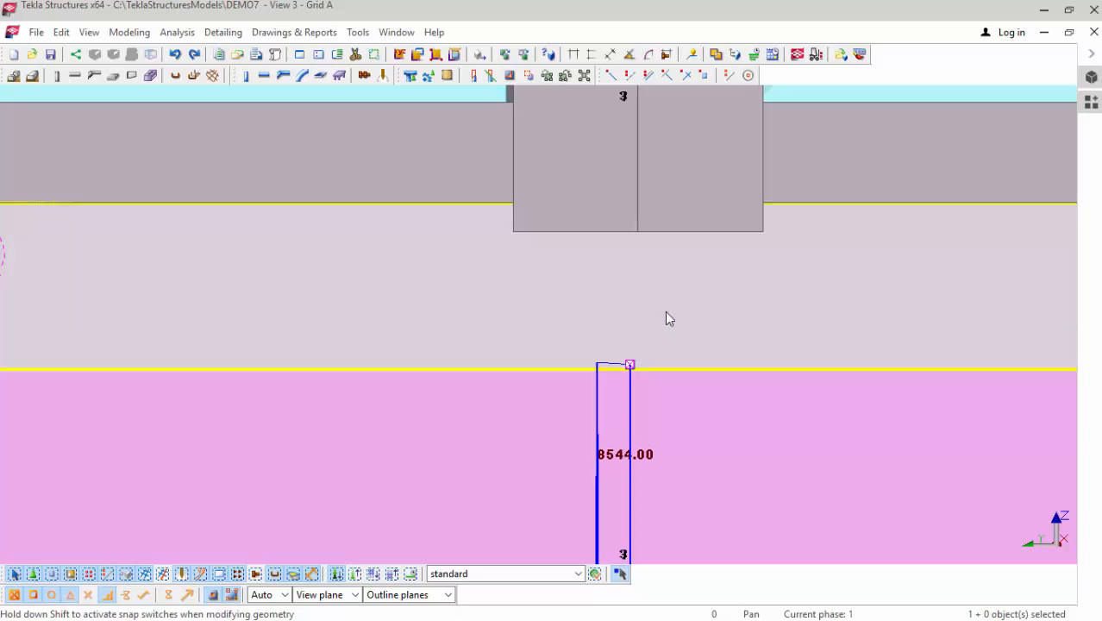
# Step: Orbit the Grid A view around the grid line 3 column top to examine how it meets the plate and apex haunch
pyautogui.scroll(-5, 638, 347)
pyautogui.scroll(-2, 629, 333)
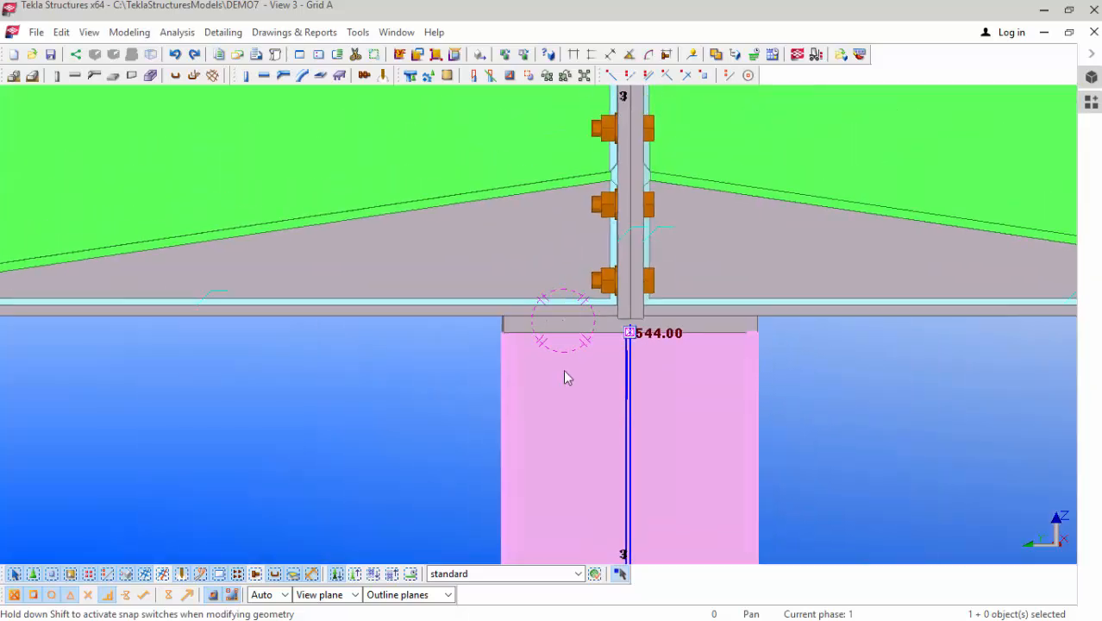
pyautogui.scroll(5, 805, 323)
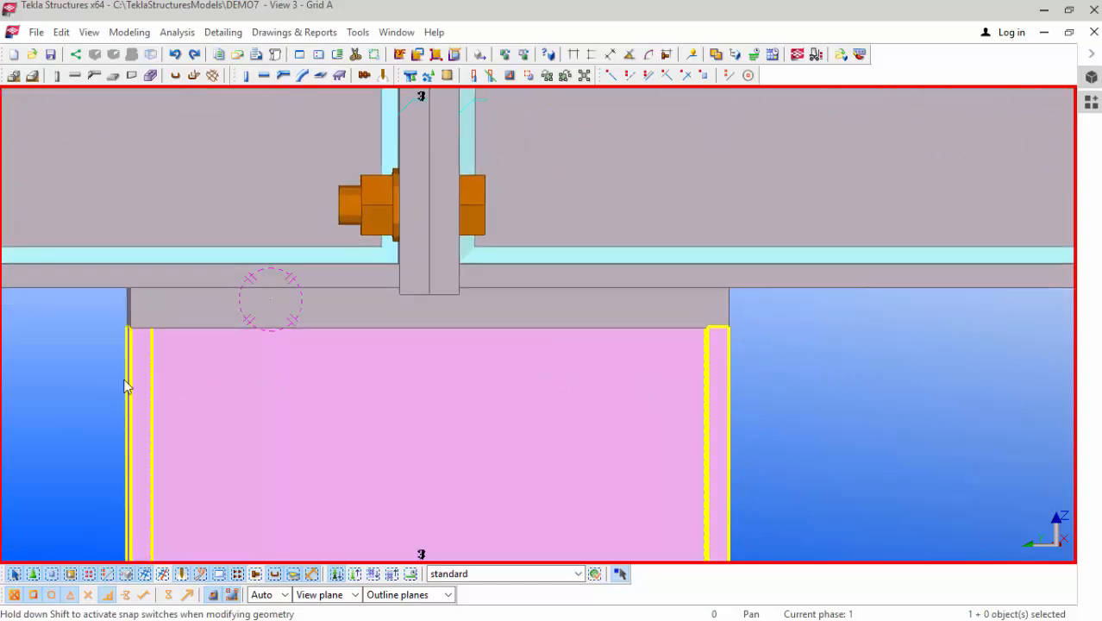
pyautogui.scroll(1, 90, 371)
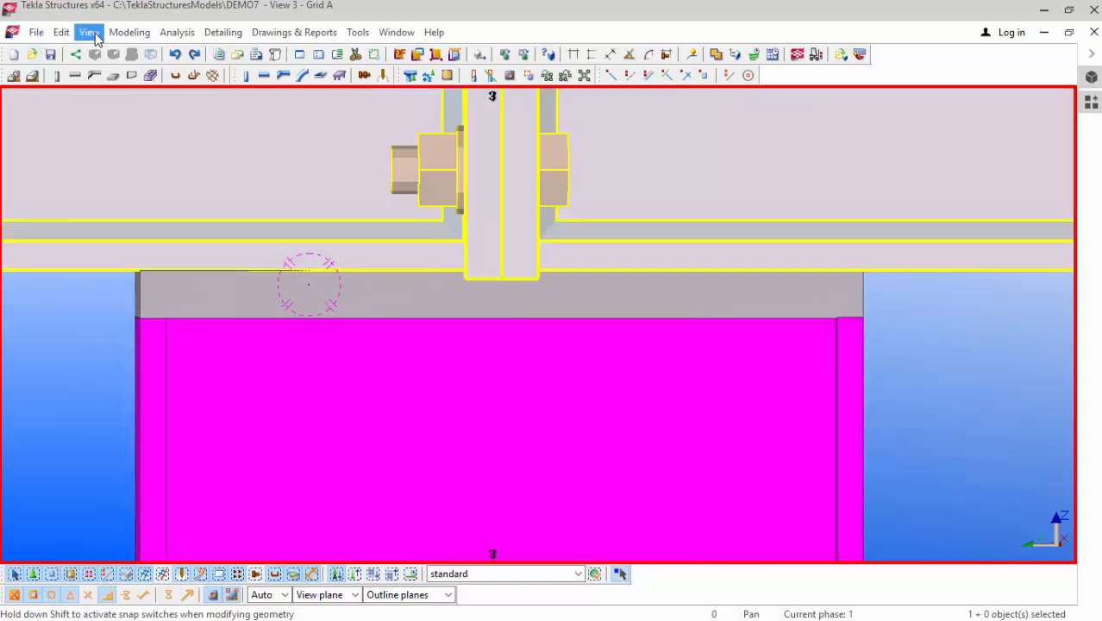
pyautogui.click(91, 33)
pyautogui.moveTo(118, 292)
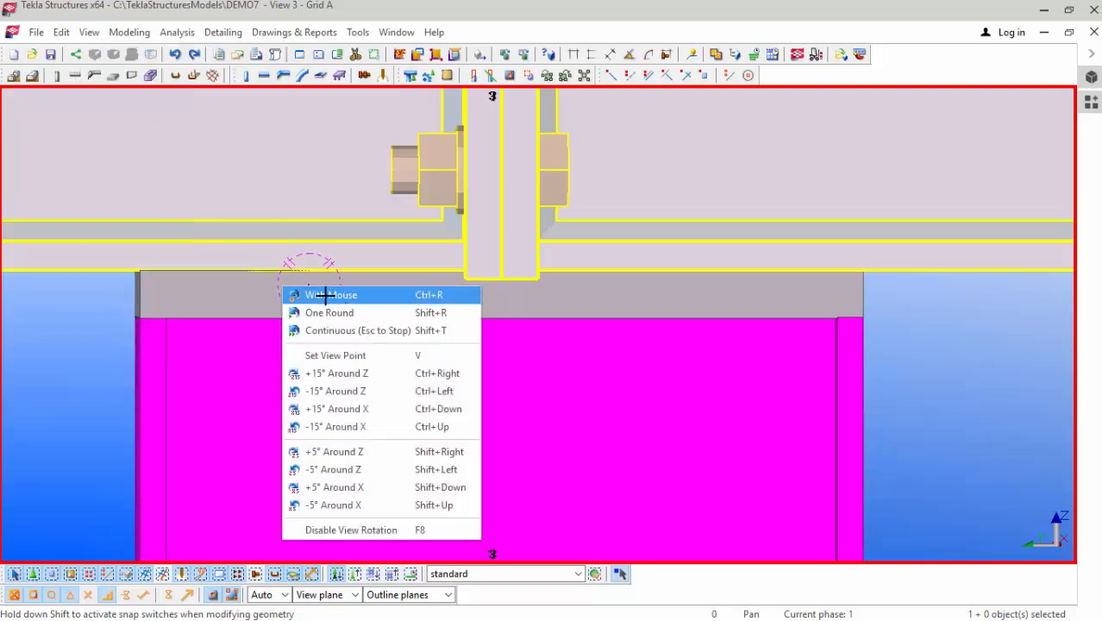
pyautogui.click(325, 295)
pyautogui.moveTo(297, 362); pyautogui.dragTo(595, 349)
pyautogui.rightClick(947, 442)
pyautogui.click(971, 181)
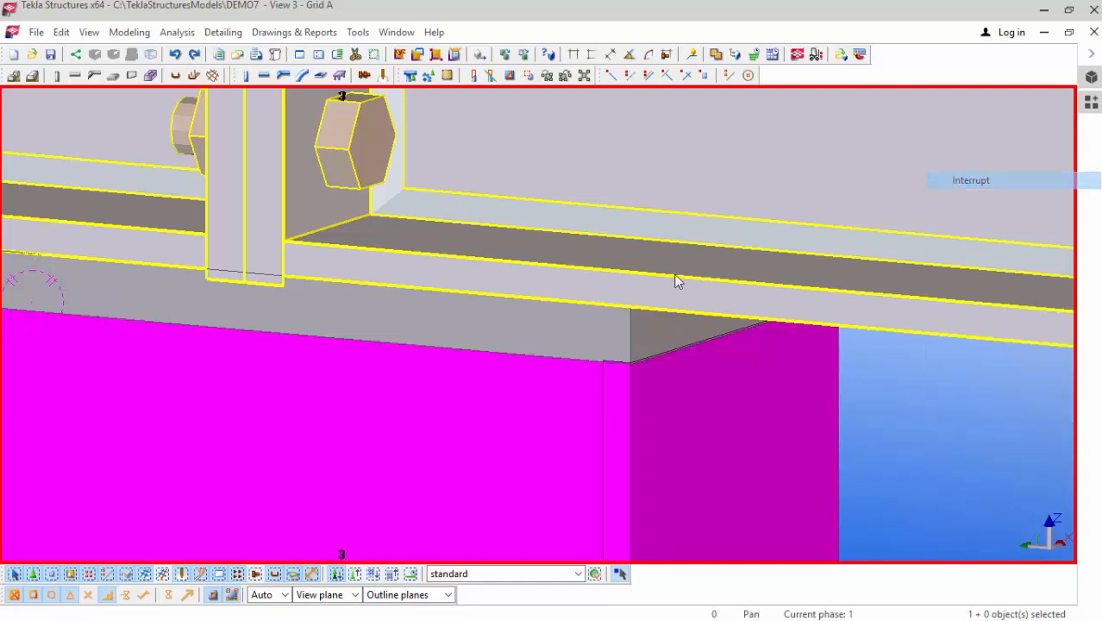
# Step: Try to lower the grid line 3 column's top end slightly further below the top plate
pyautogui.click(286, 447)
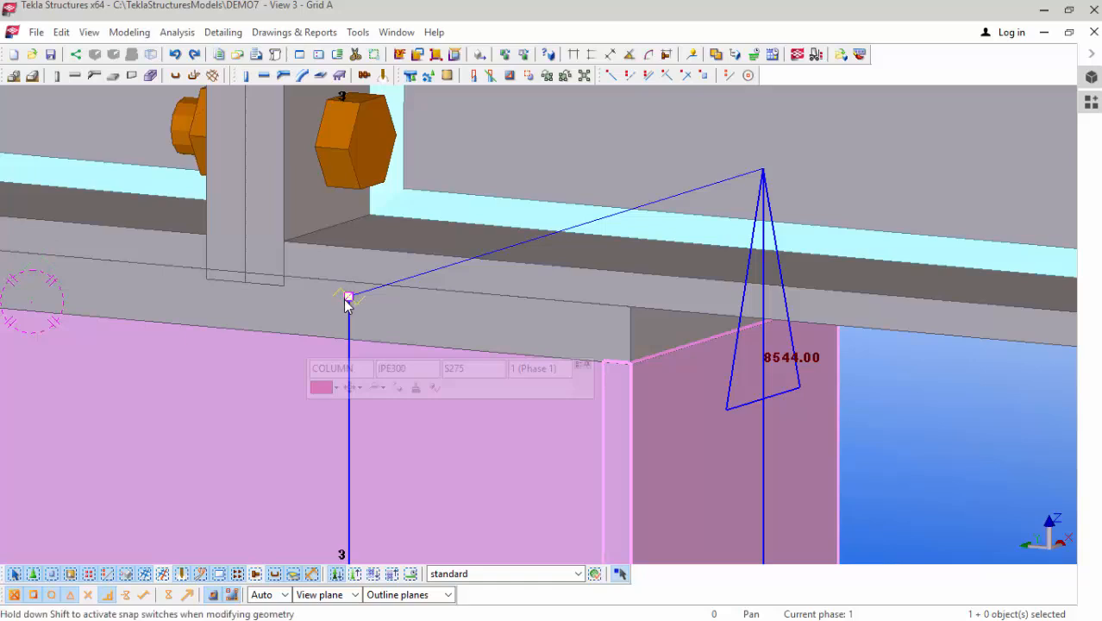
pyautogui.moveTo(347, 313); pyautogui.dragTo(356, 334)
pyautogui.click(909, 419)
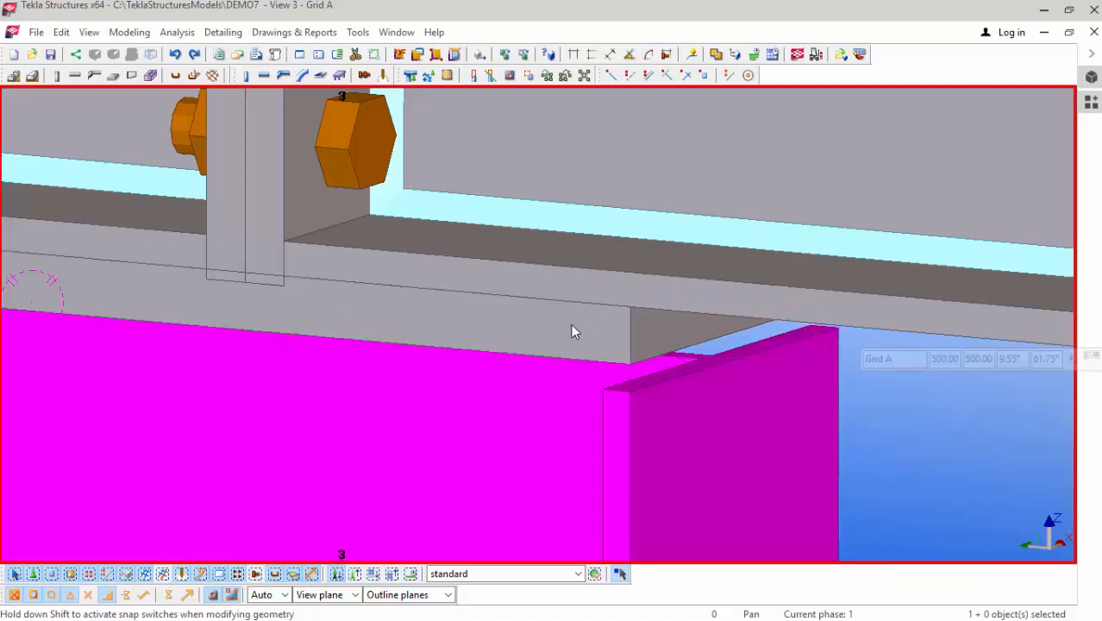
pyautogui.scroll(-2, 267, 334)
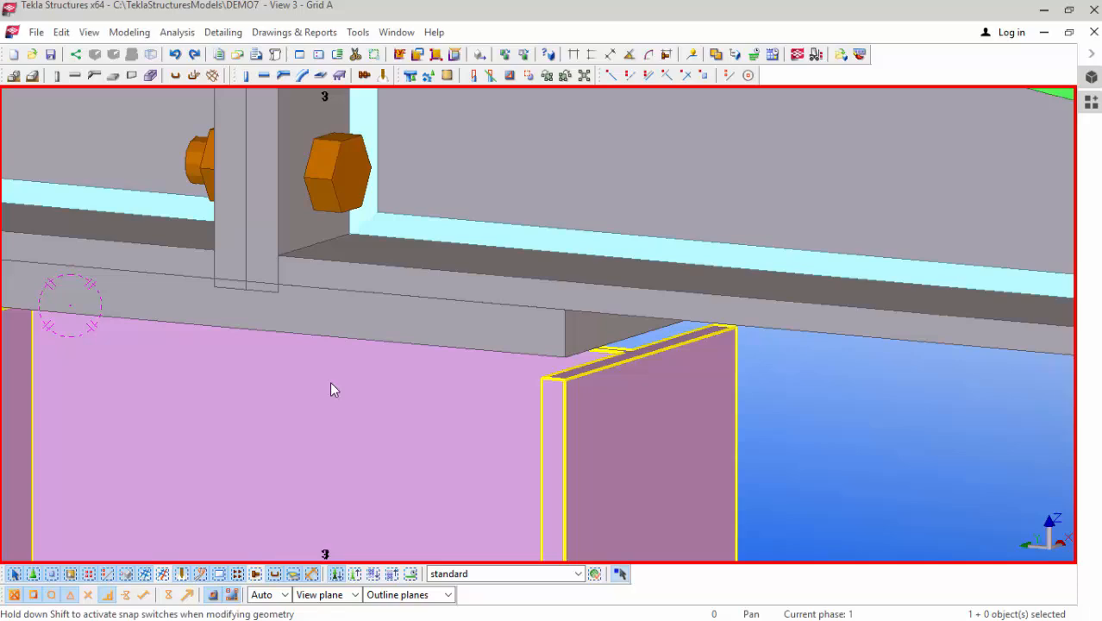
pyautogui.click(330, 381)
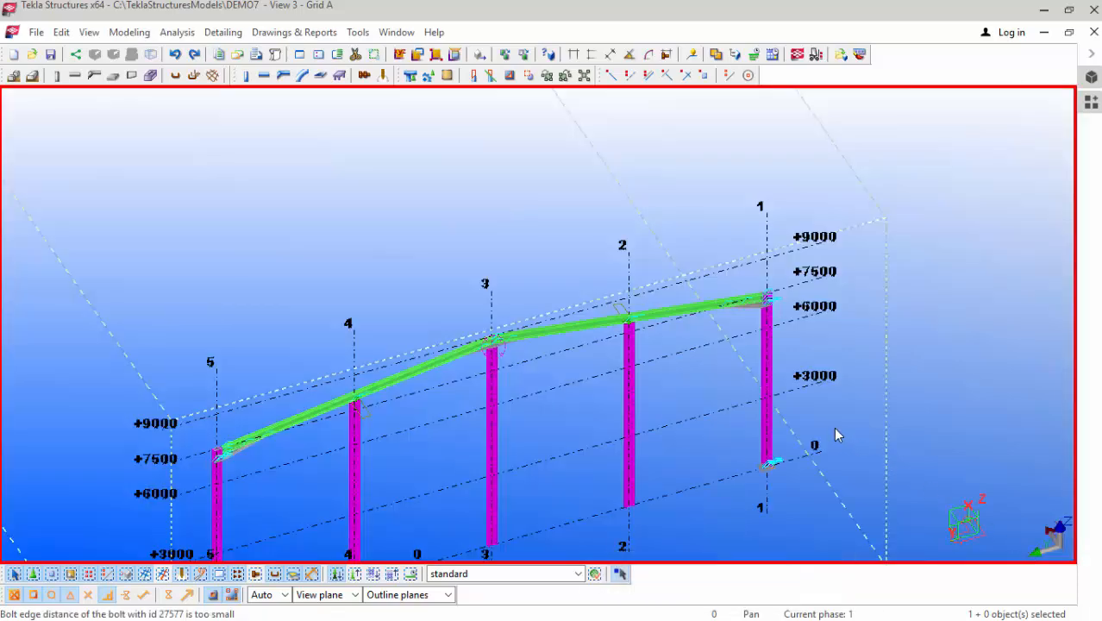
# Step: Set the Grid A view to a flat elevation and inspect the whole gable frame
pyautogui.scroll(2, 795, 419)
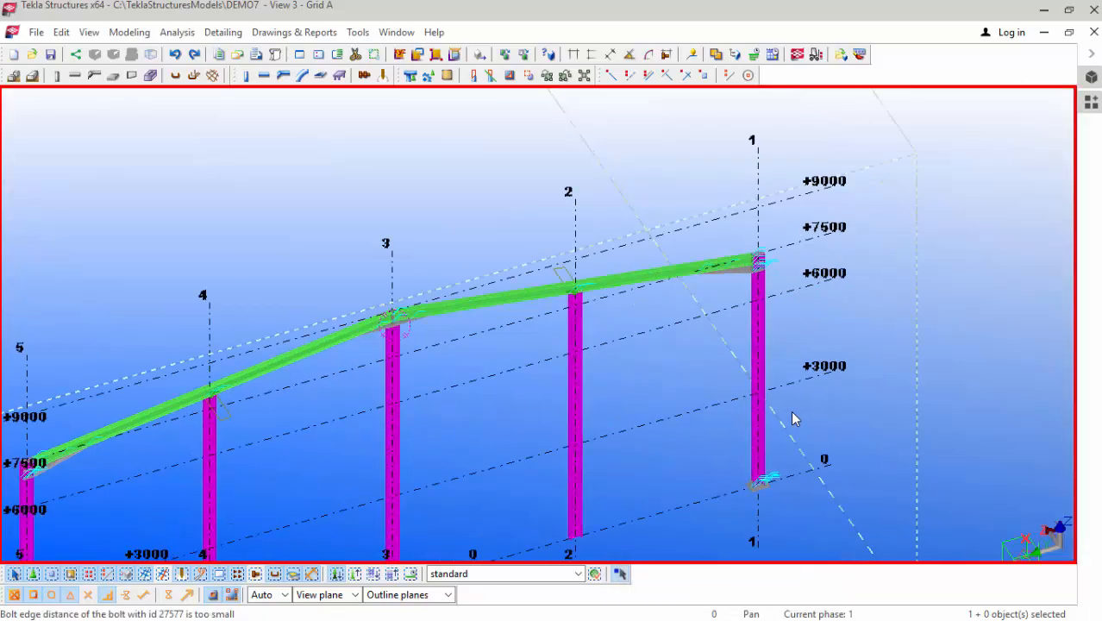
pyautogui.hotkey('ctrl', 'p')
pyautogui.scroll(1, 370, 261)
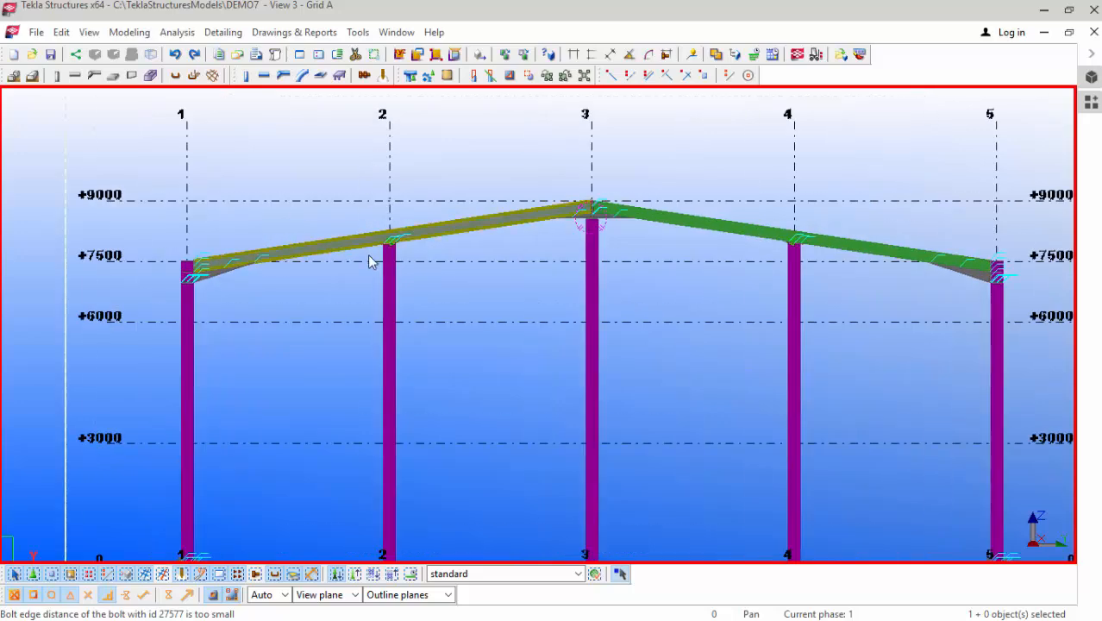
pyautogui.scroll(3, 371, 262)
pyautogui.scroll(-3, 376, 258)
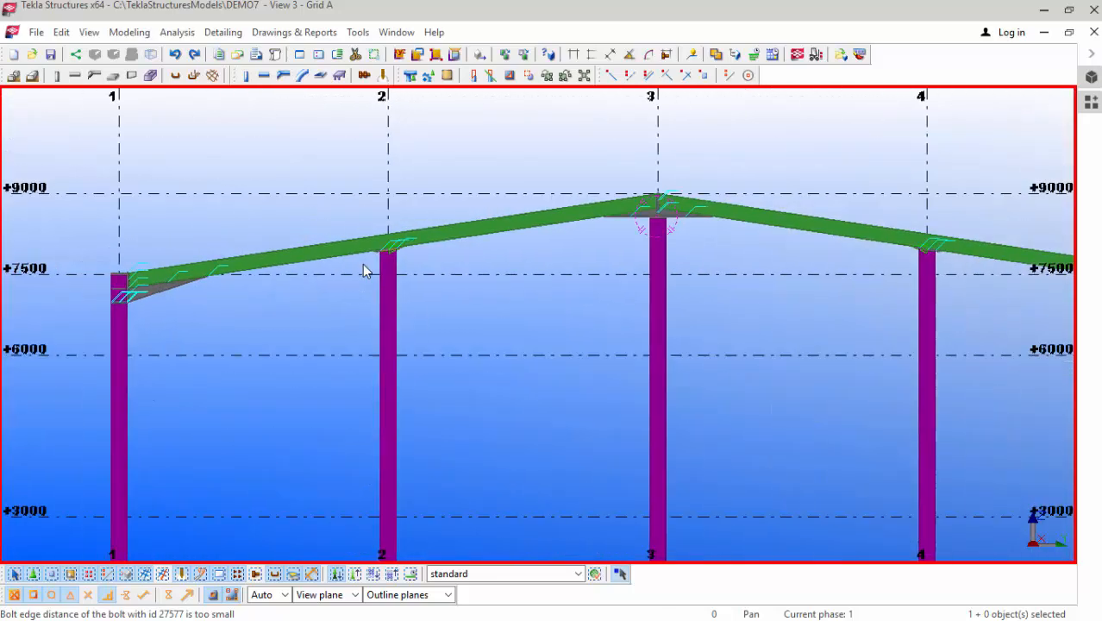
pyautogui.scroll(-5, 364, 270)
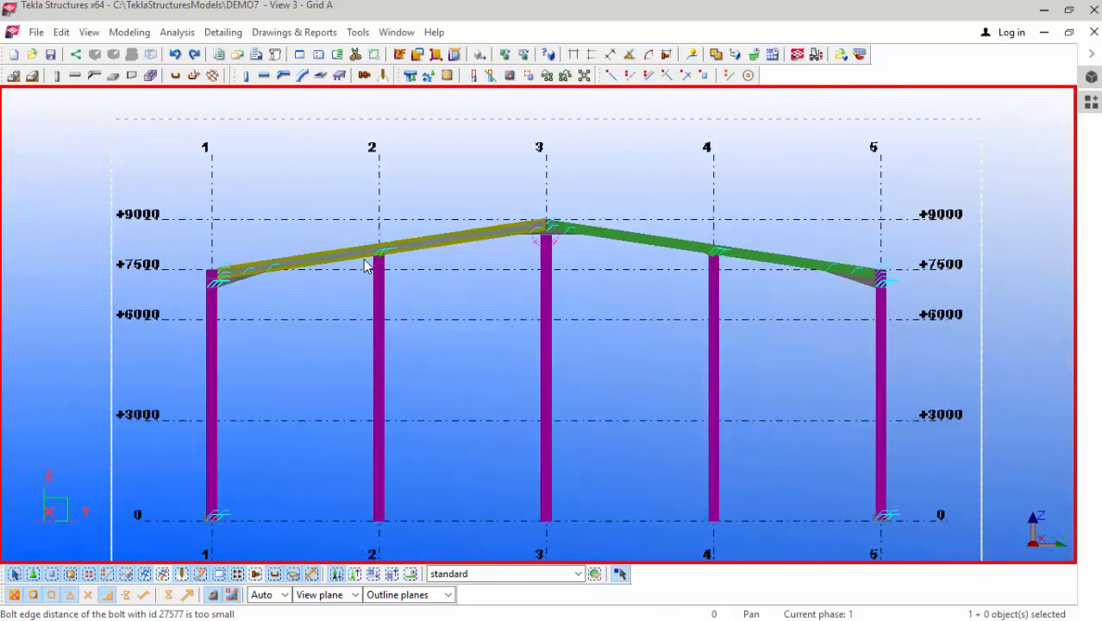
# Step: Switch to the 3D model view and select the three Grid A gable columns on grid lines 2, 3 and 4
pyautogui.click(397, 33)
pyautogui.click(440, 136)
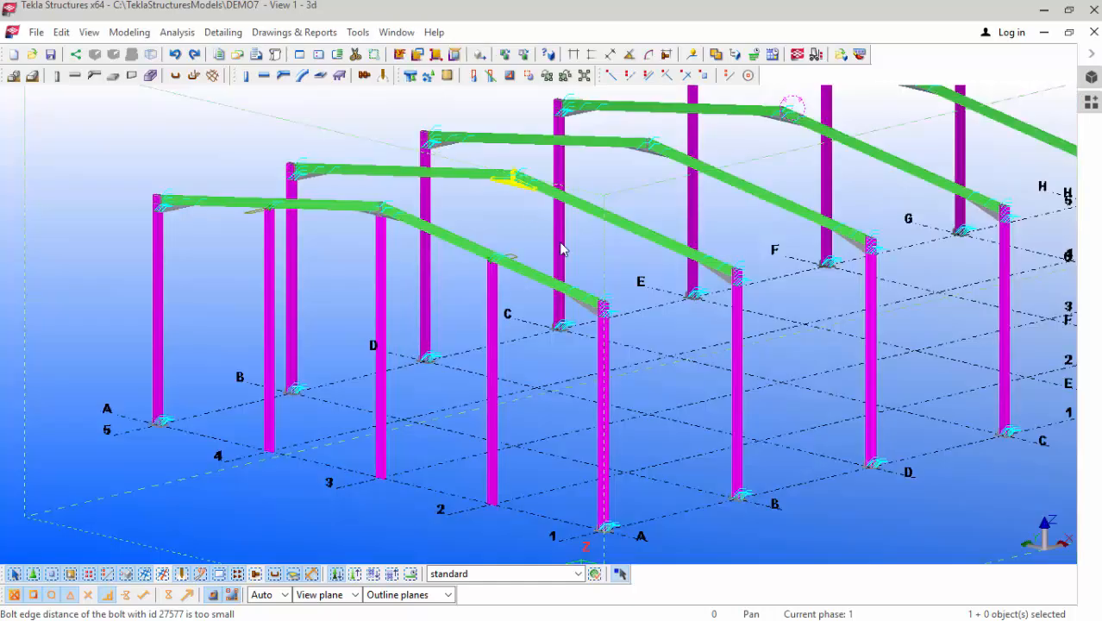
pyautogui.scroll(2, 642, 319)
pyautogui.scroll(-6, 284, 328)
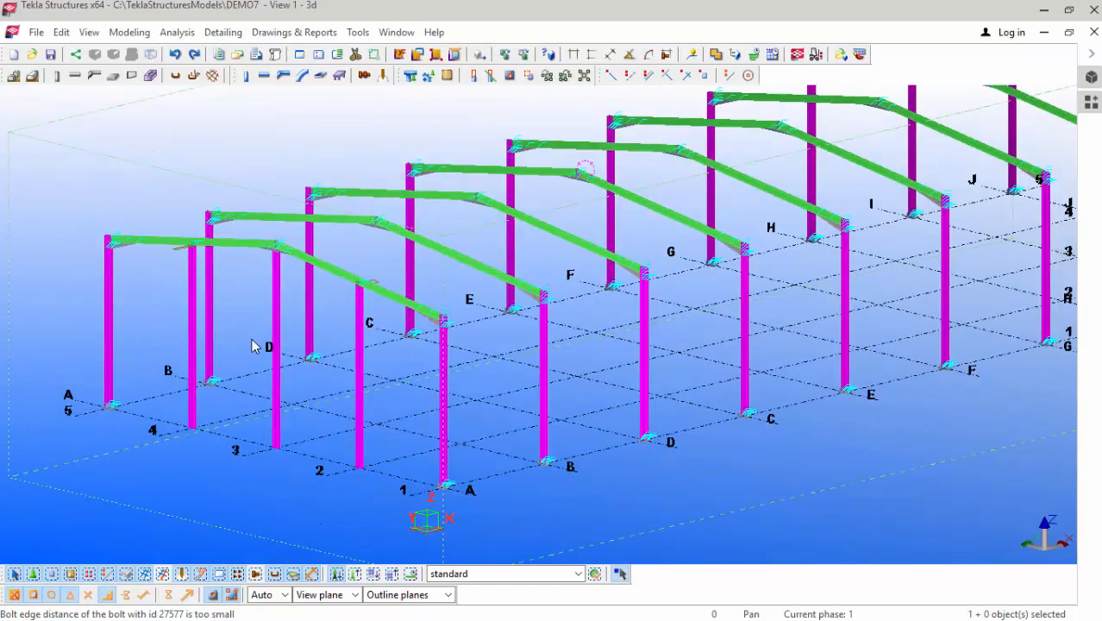
pyautogui.scroll(4, 284, 328)
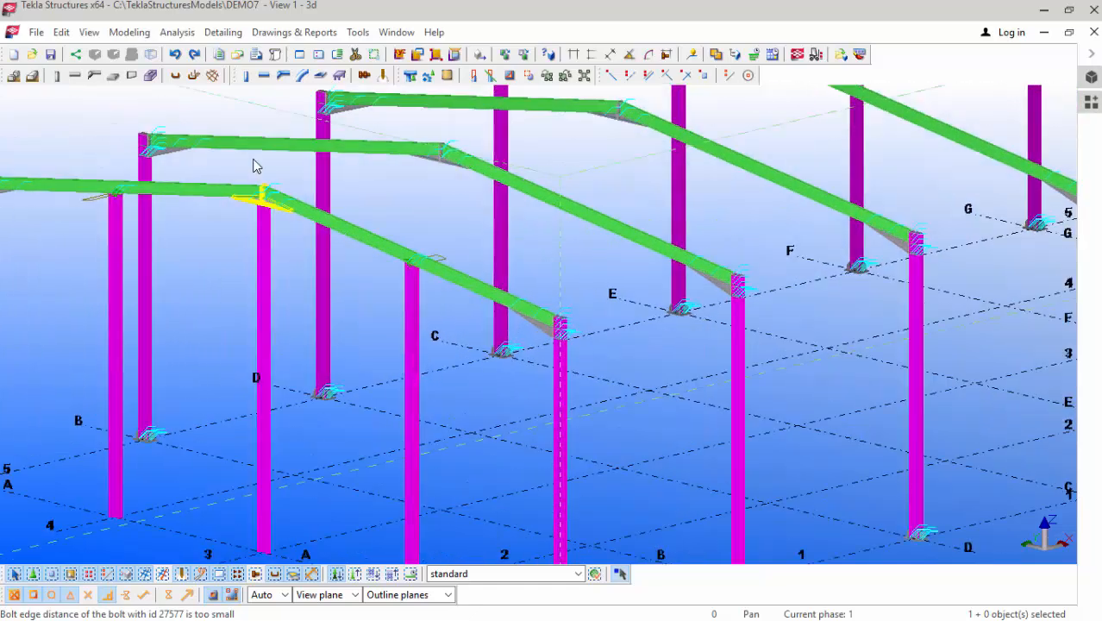
pyautogui.scroll(-2, 132, 323)
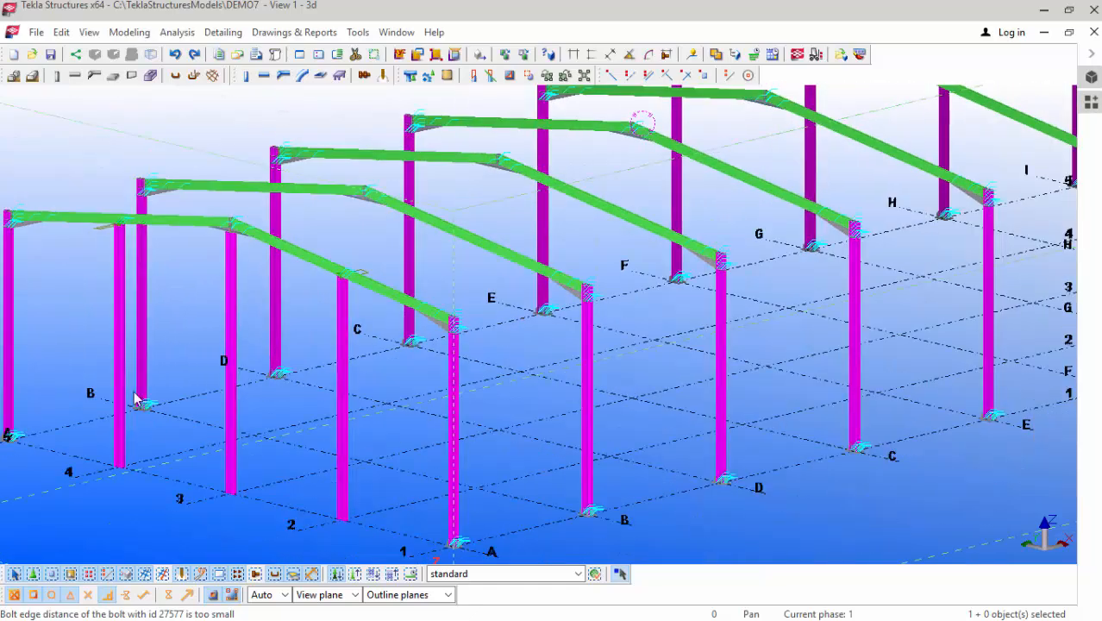
pyautogui.click(122, 345)
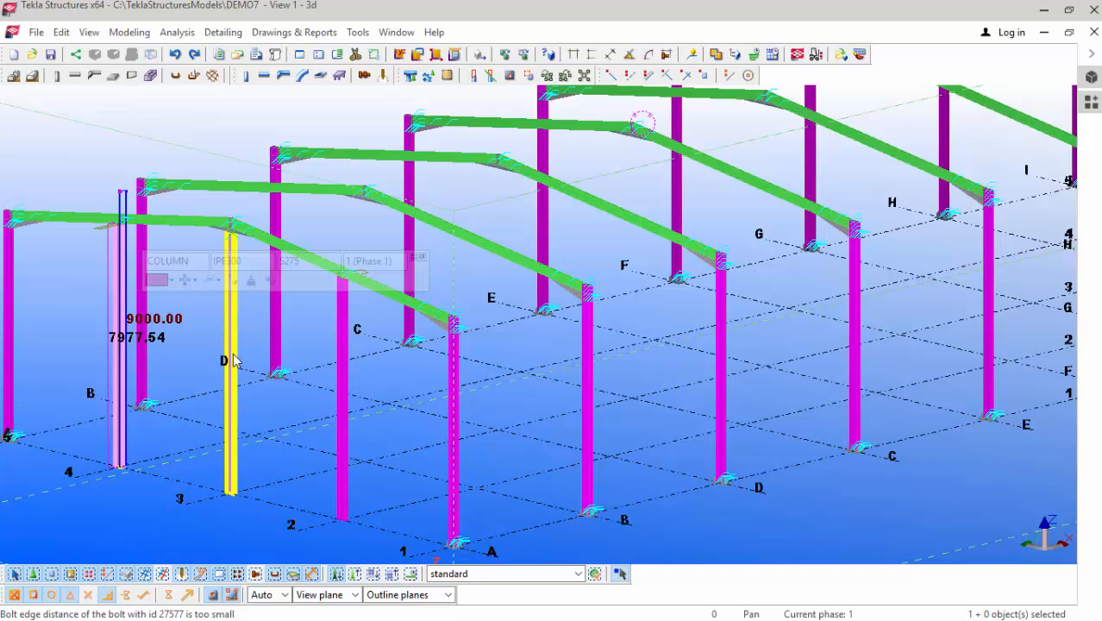
pyautogui.keyDown('ctrl'); pyautogui.click(230, 358); pyautogui.keyUp('ctrl')
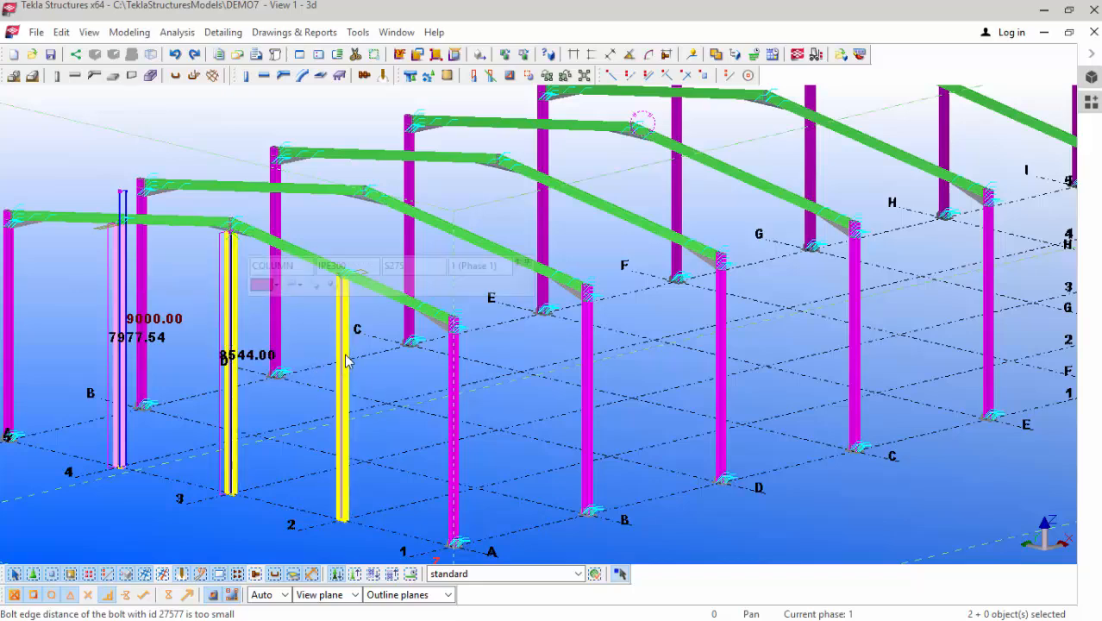
pyautogui.keyDown('ctrl'); pyautogui.click(343, 360); pyautogui.keyUp('ctrl')
pyautogui.scroll(-1, 315, 377)
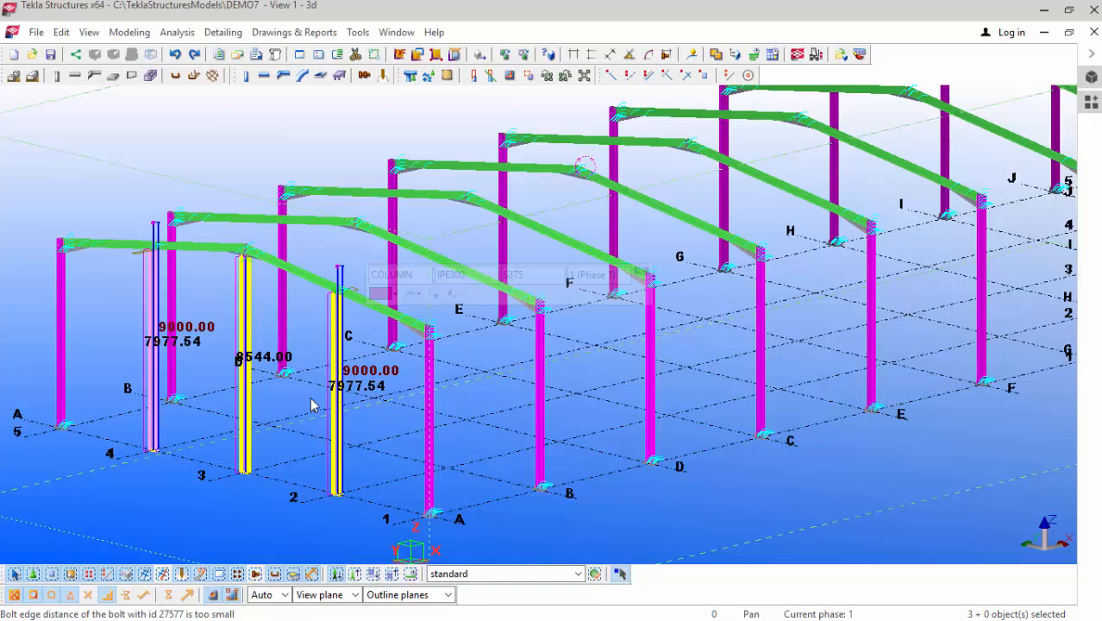
# Step: Copy the three selected gable columns from Grid A to Grid J, using the matching grid line ends as origin and destination
pyautogui.hotkey('ctrl', 'c')
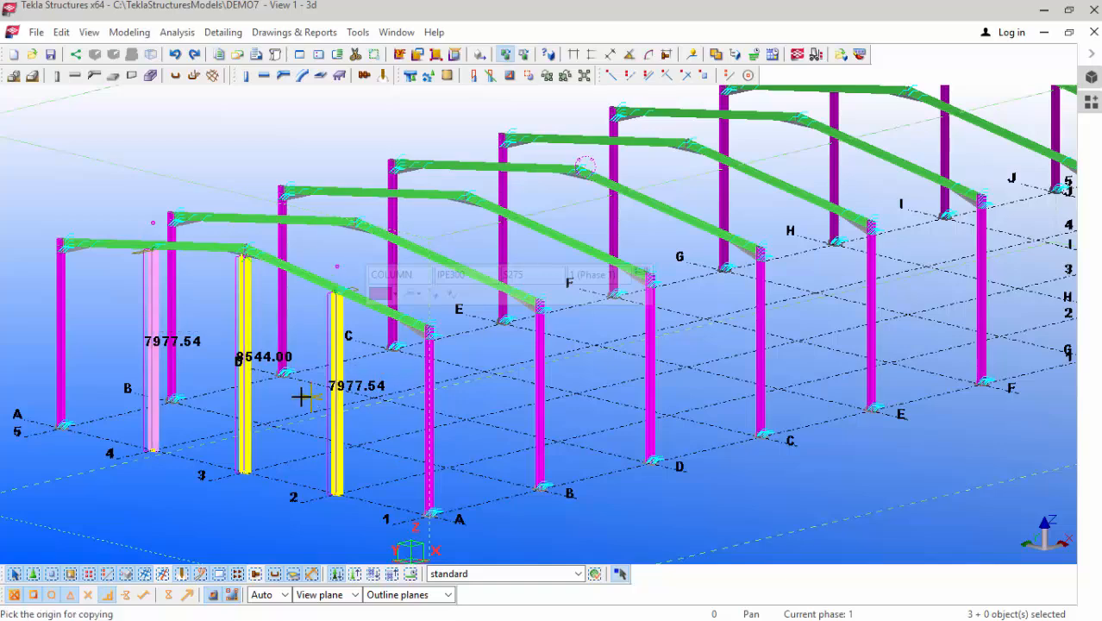
pyautogui.scroll(-2, 304, 397)
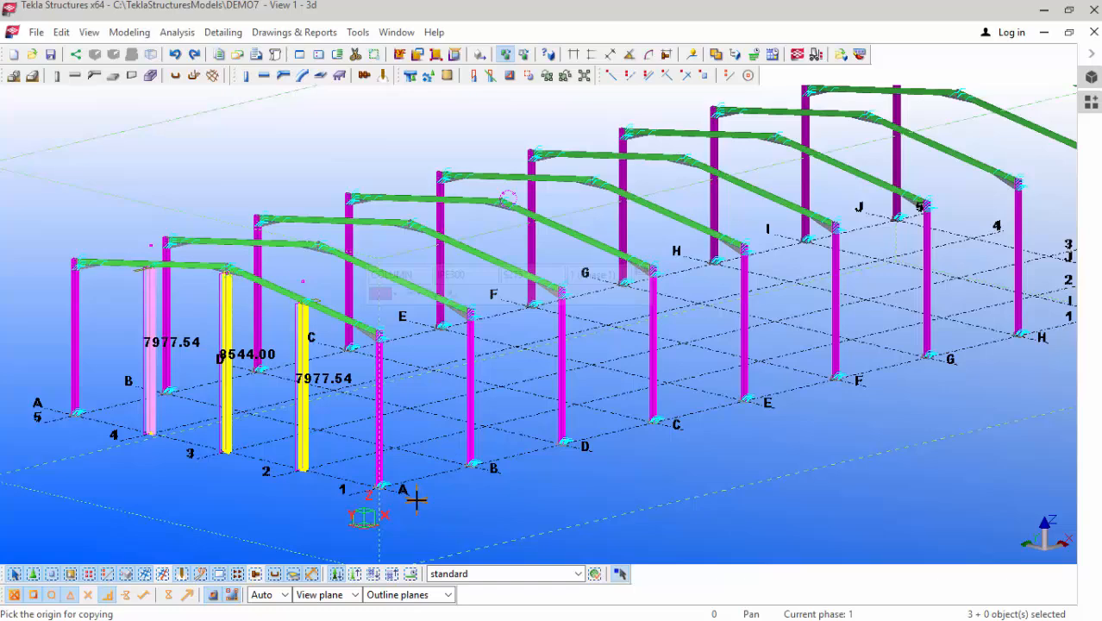
pyautogui.scroll(-2, 367, 481)
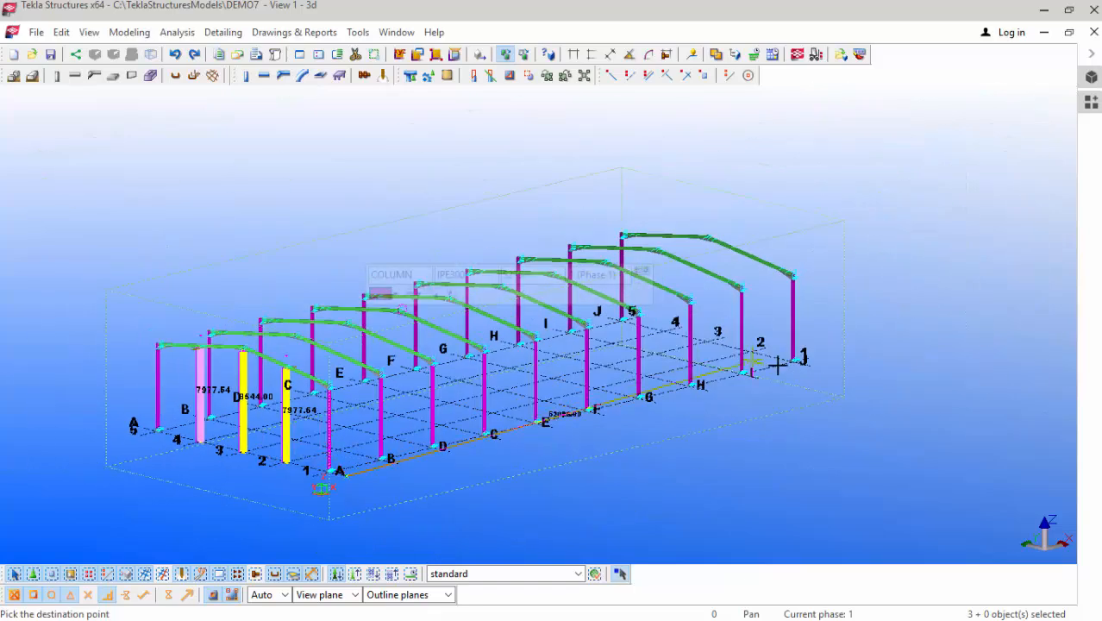
pyautogui.scroll(5, 827, 352)
pyautogui.scroll(4, 815, 379)
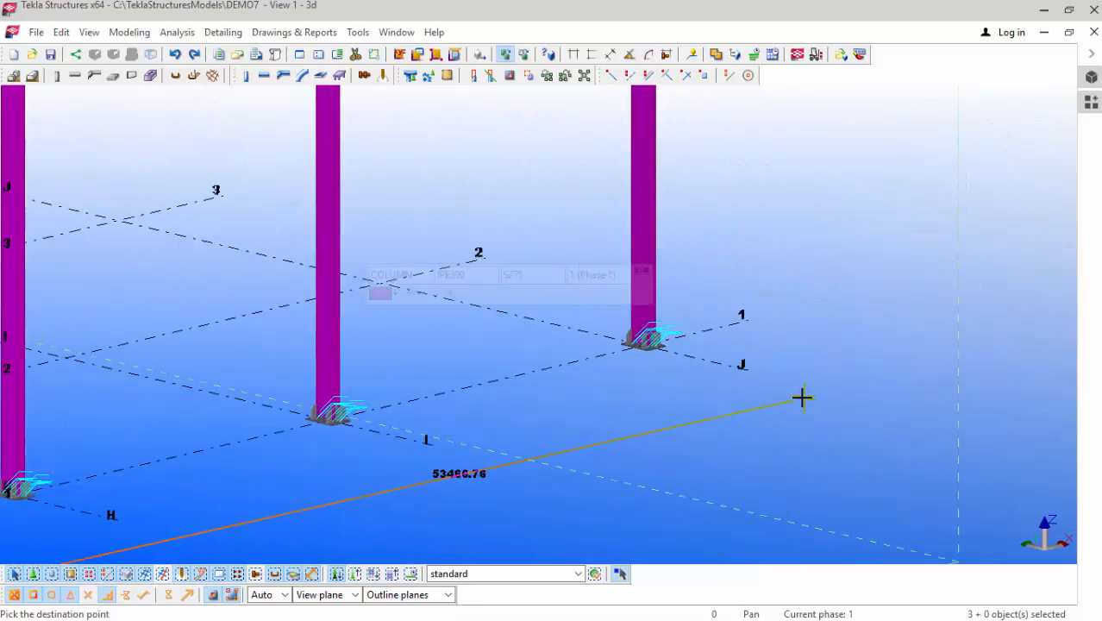
pyautogui.click(734, 367)
pyautogui.rightClick(800, 213)
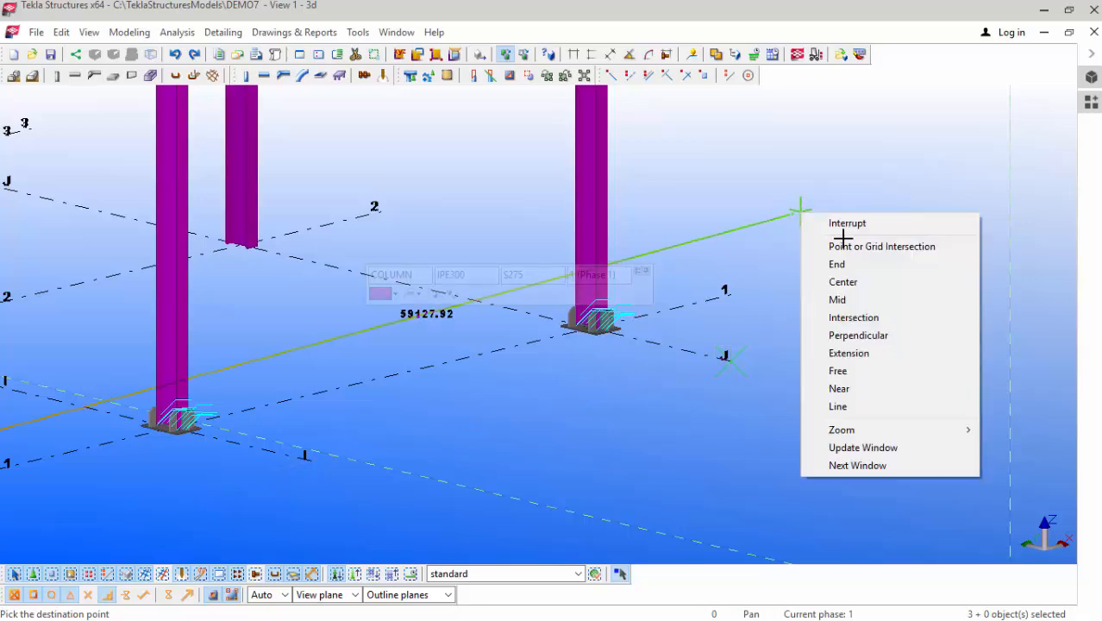
pyautogui.click(844, 223)
# Step: End the copy command and inspect the copied Grid J gable columns from their bases to the bolted plates under the rafters
pyautogui.scroll(-5, 662, 381)
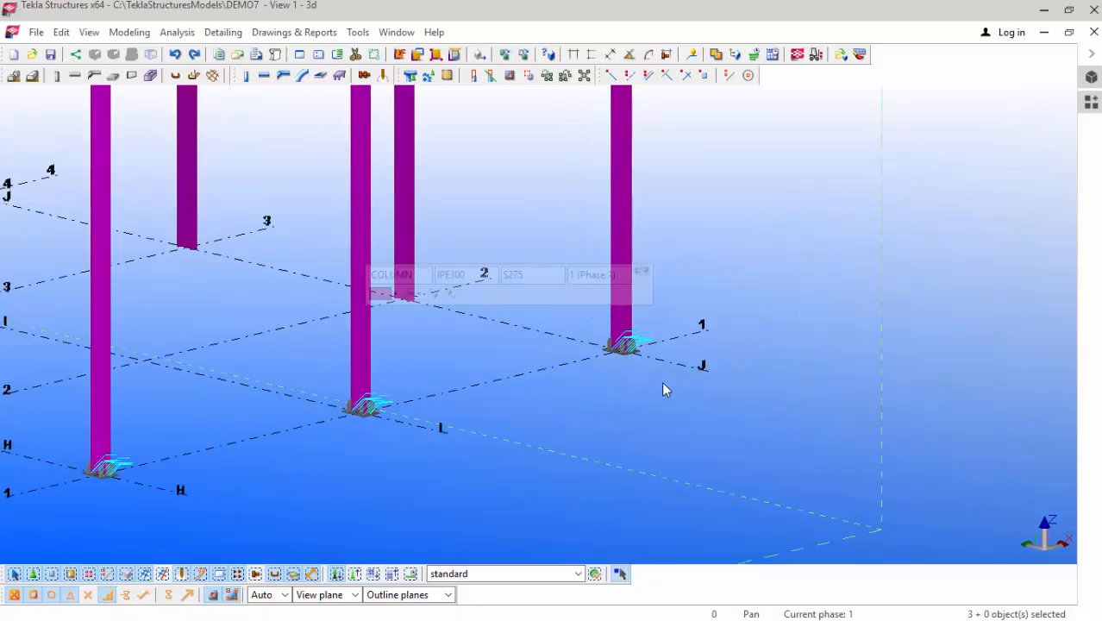
pyautogui.scroll(6, 542, 153)
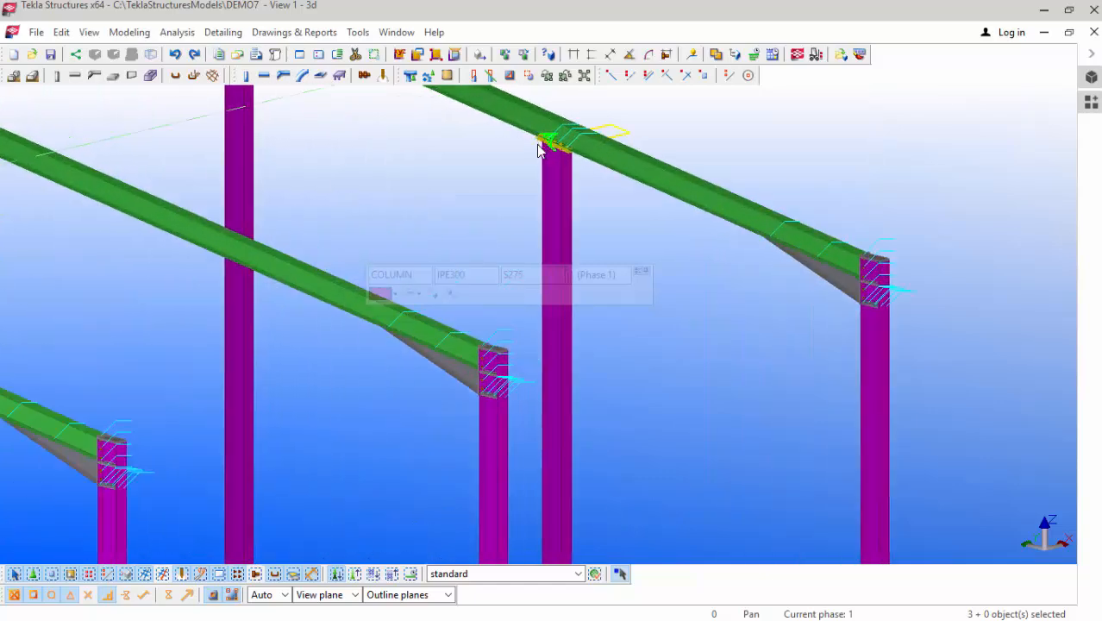
pyautogui.scroll(-5, 638, 339)
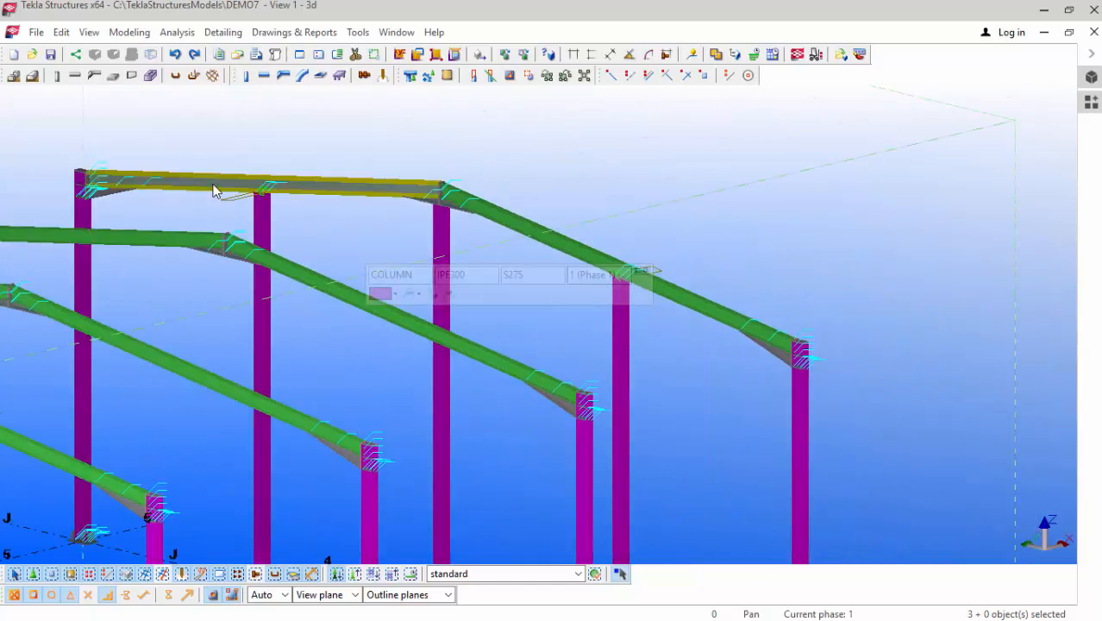
pyautogui.scroll(6, 289, 194)
pyautogui.scroll(4, 291, 194)
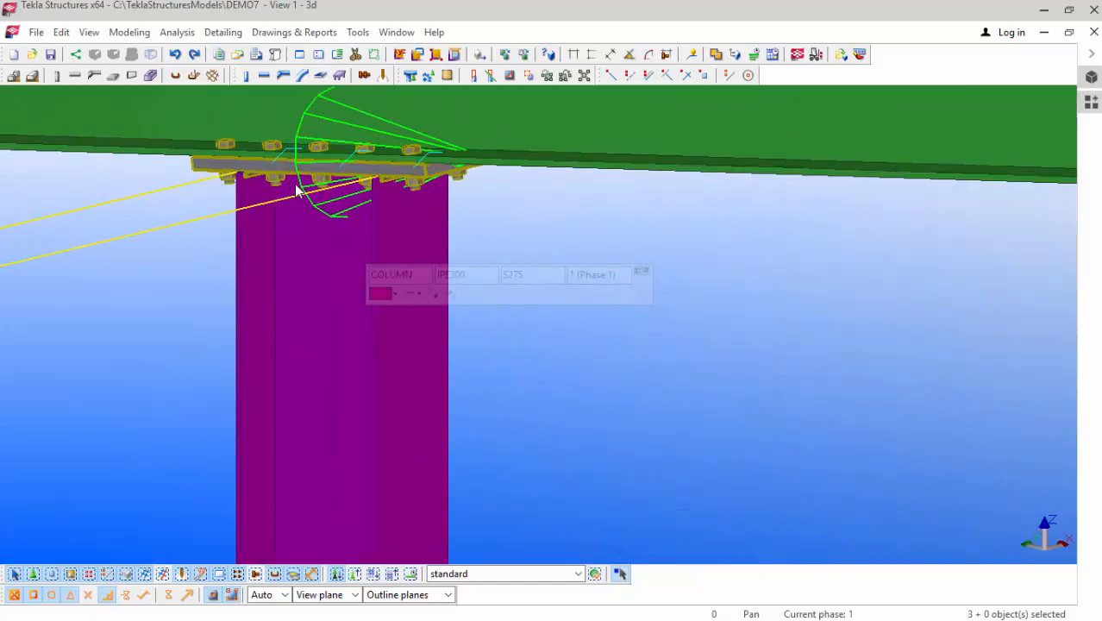
pyautogui.scroll(5, 294, 192)
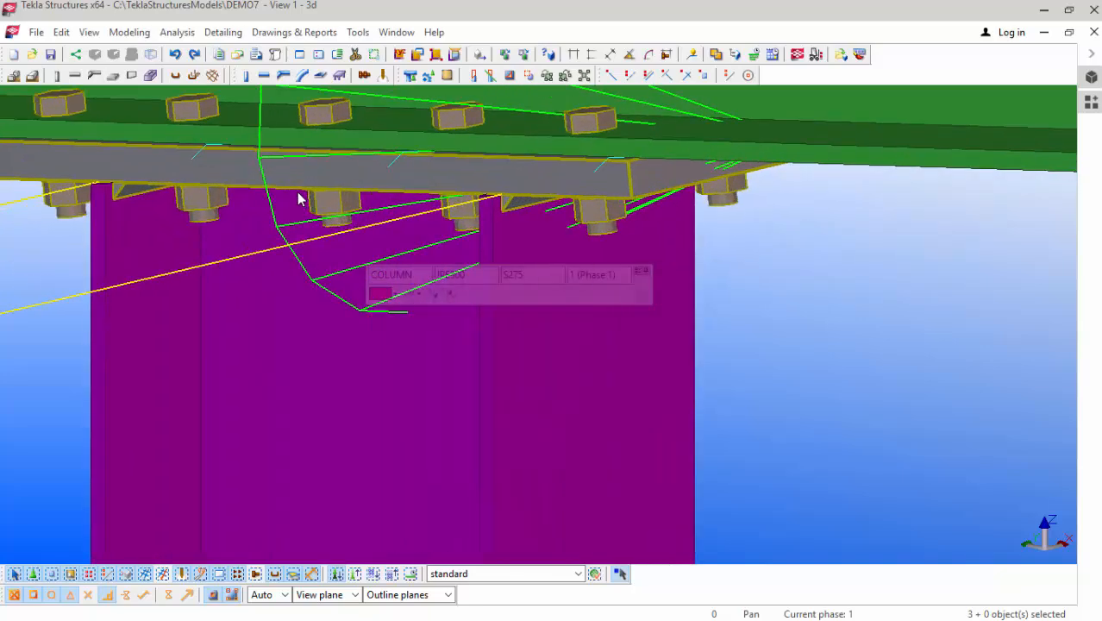
pyautogui.scroll(-6, 296, 212)
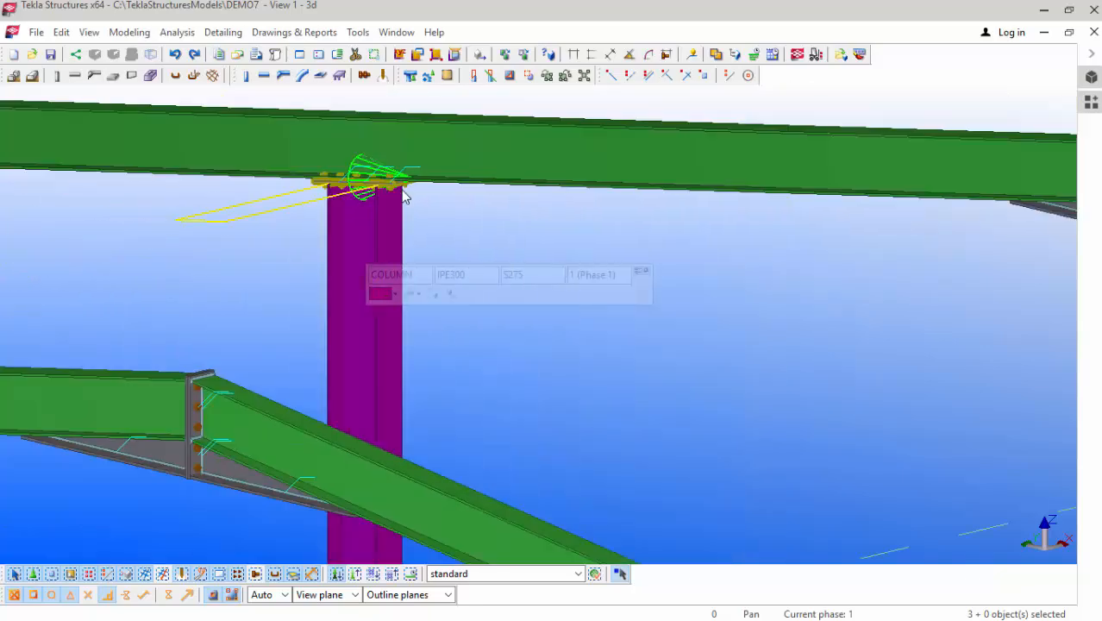
pyautogui.scroll(3, 405, 183)
pyautogui.scroll(-4, 302, 222)
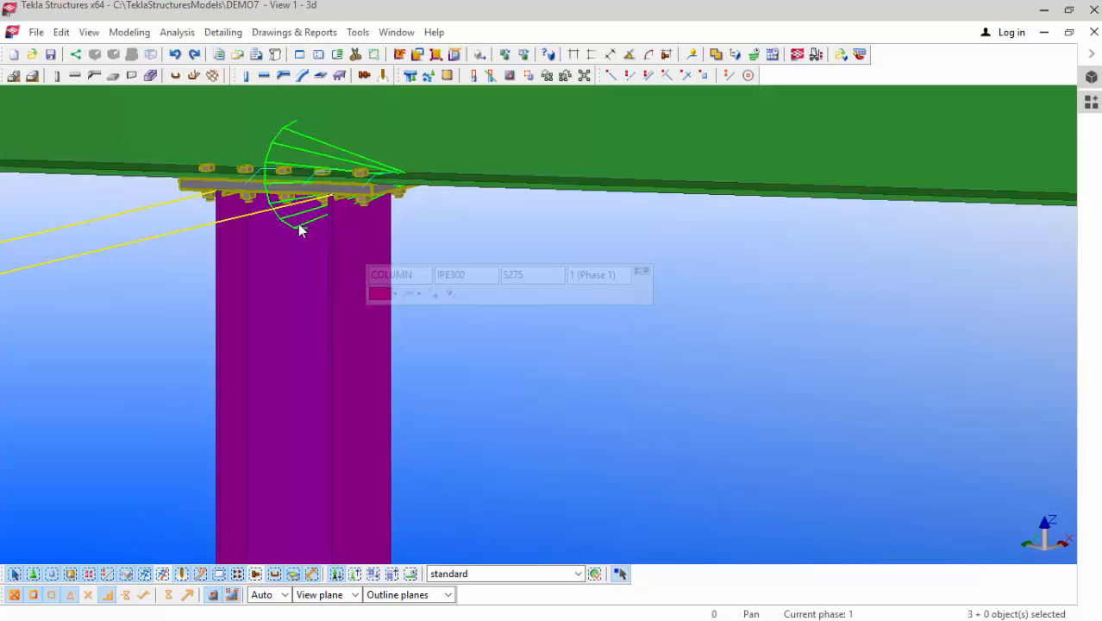
pyautogui.scroll(-1, 326, 208)
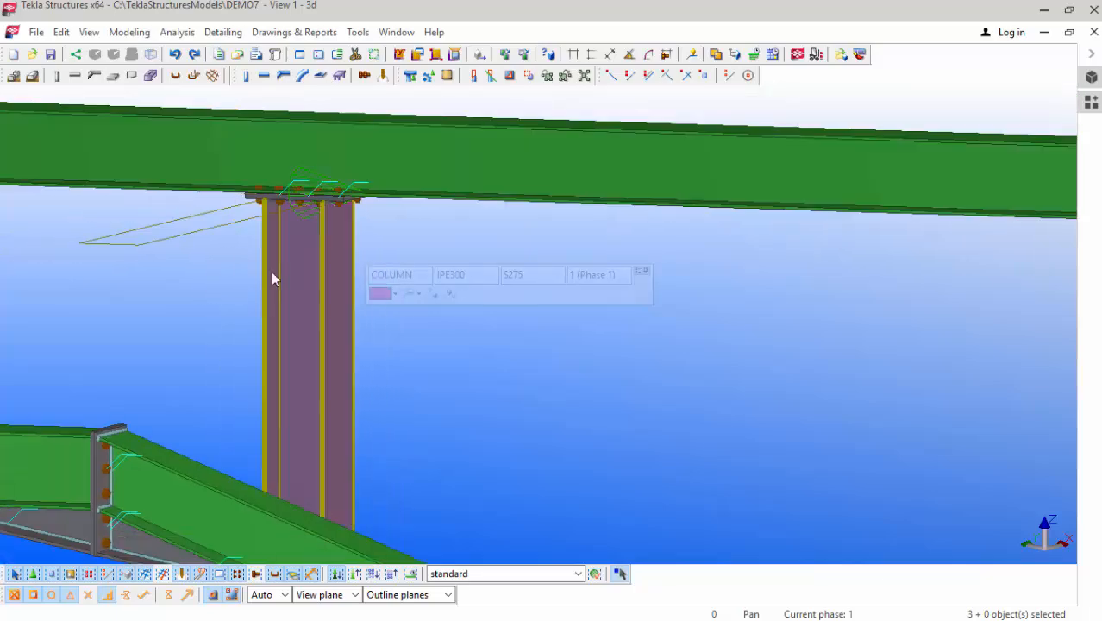
pyautogui.scroll(-3, 274, 292)
pyautogui.scroll(-8, 229, 300)
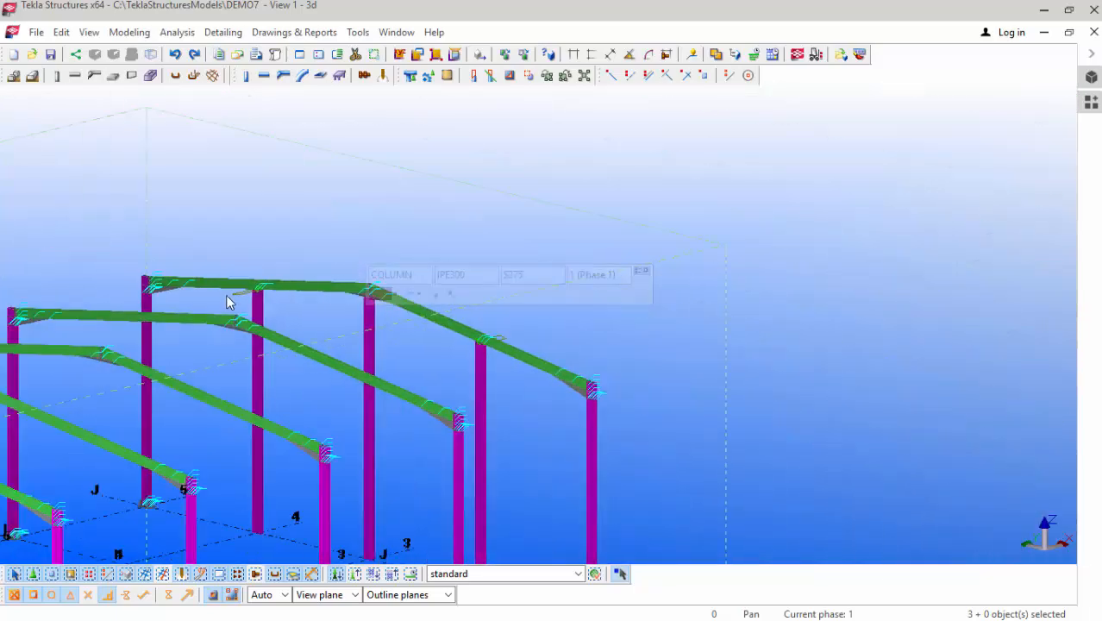
# Step: Redraw the 3D view and check the gable column tops along the Grid J rafters
pyautogui.rightClick(122, 157)
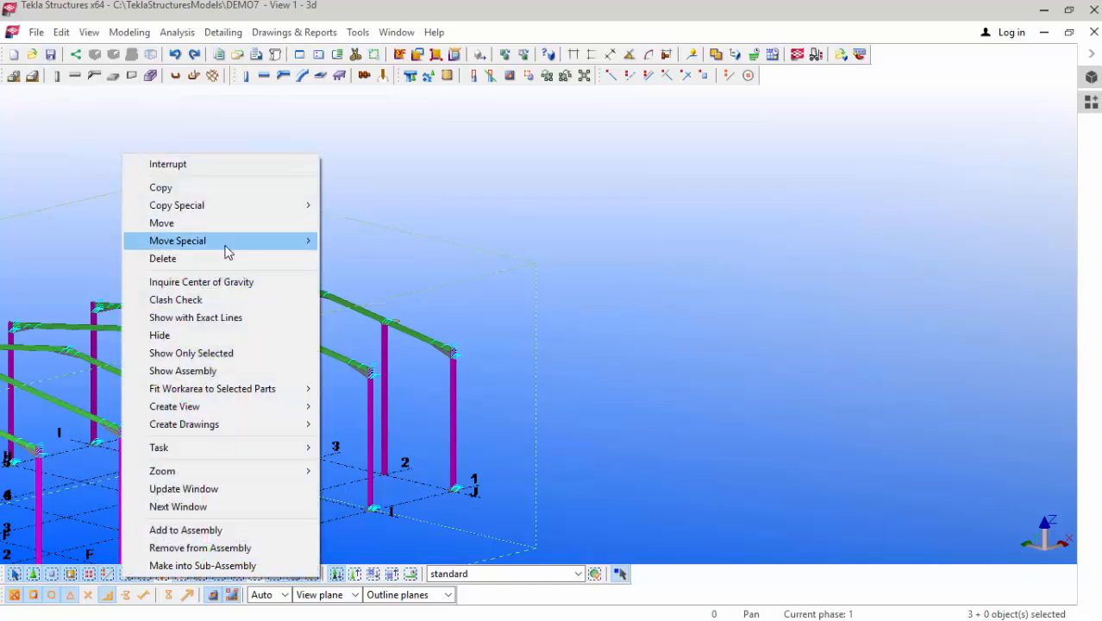
pyautogui.click(529, 196)
pyautogui.rightClick(526, 176)
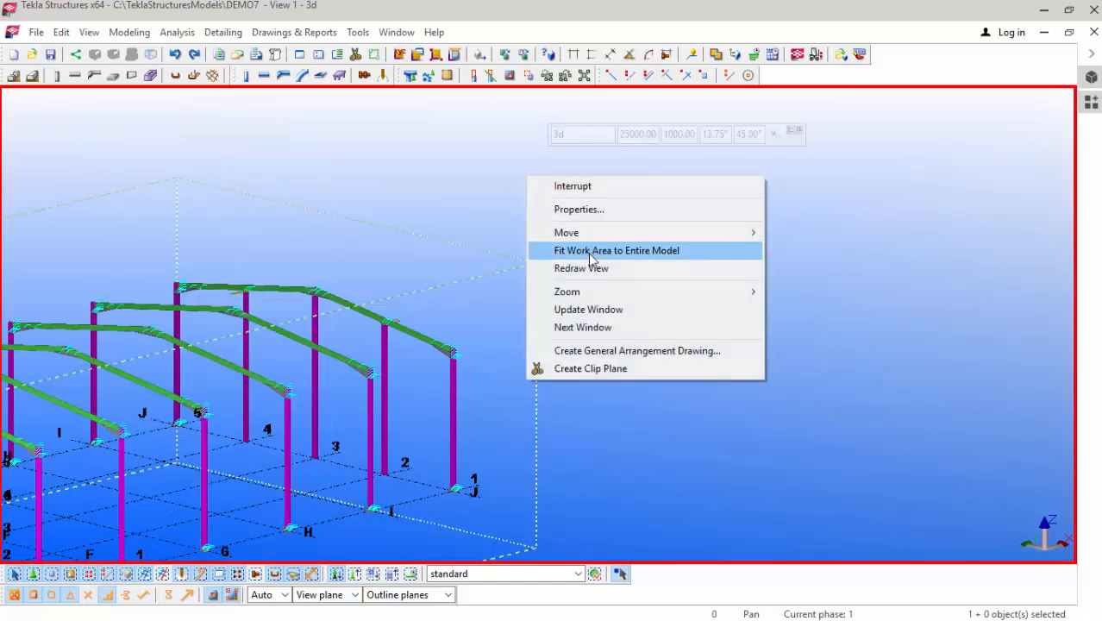
pyautogui.click(588, 269)
pyautogui.scroll(5, 266, 364)
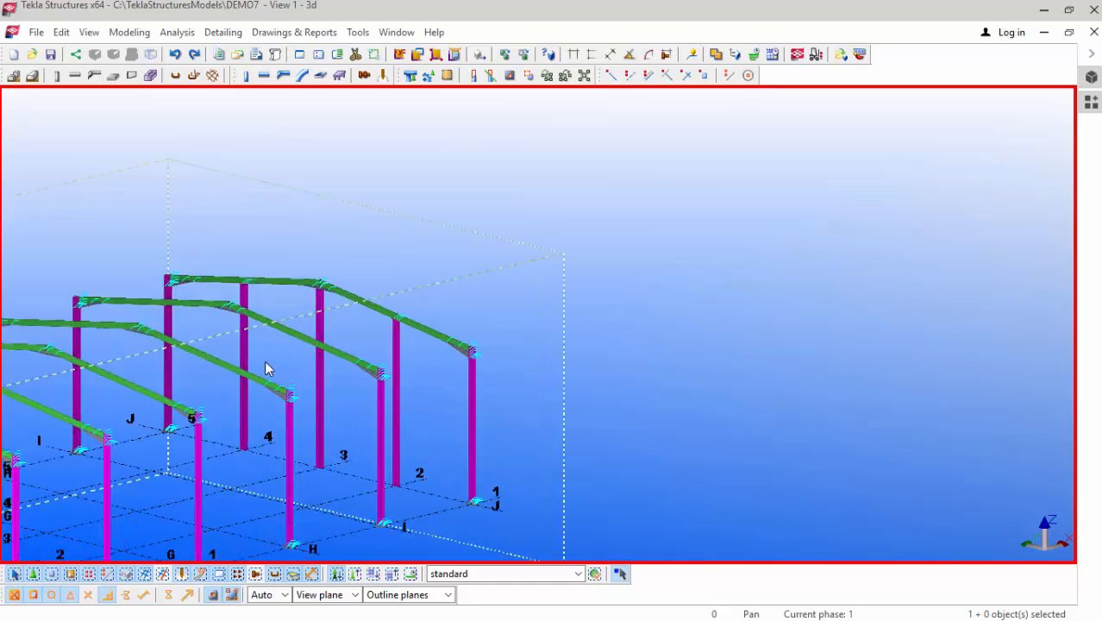
pyautogui.scroll(4, 264, 353)
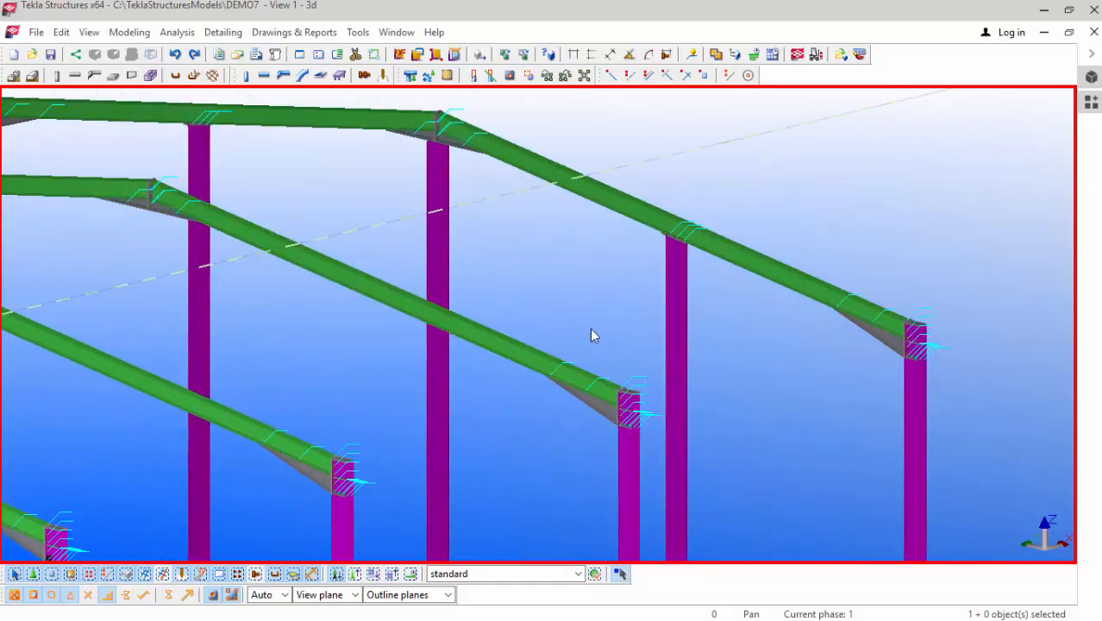
pyautogui.scroll(4, 595, 339)
pyautogui.scroll(-4, 644, 337)
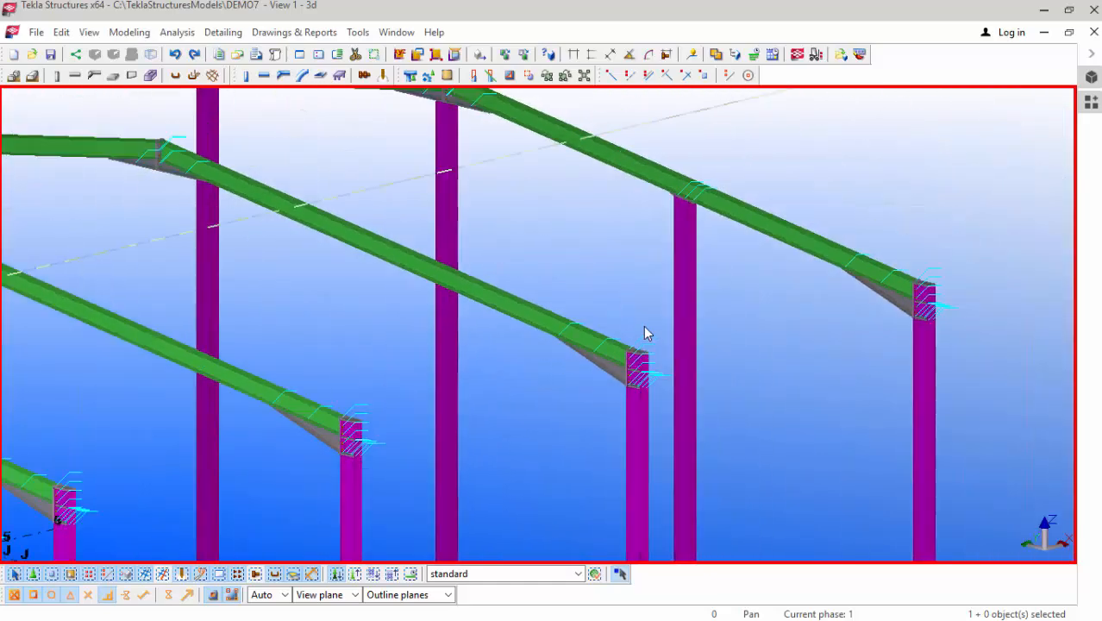
pyautogui.scroll(-10, 644, 327)
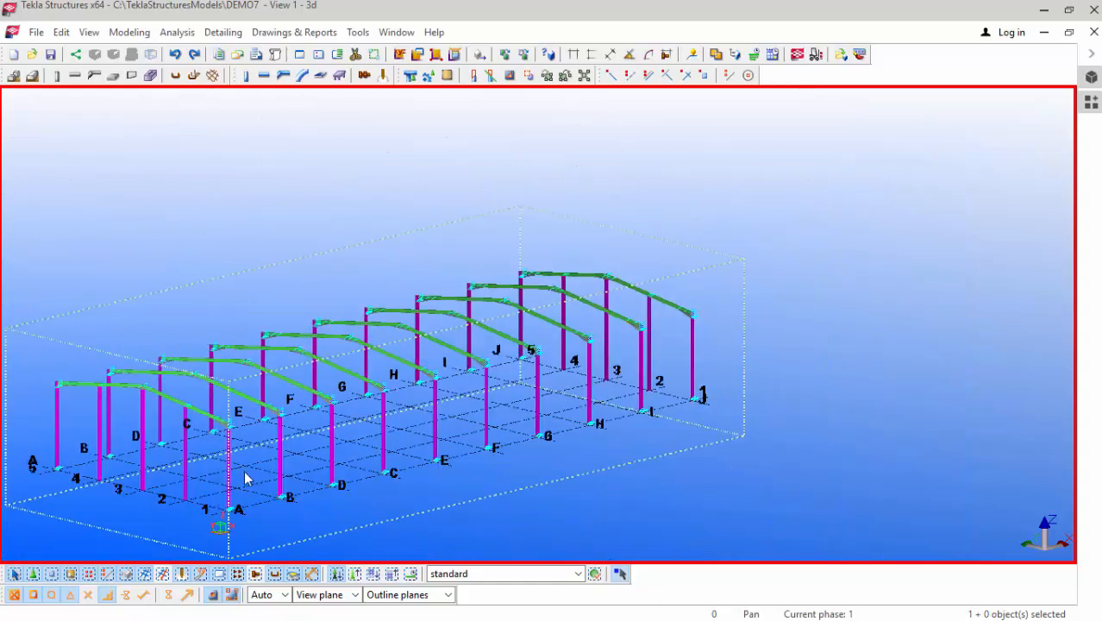
pyautogui.scroll(8, 245, 478)
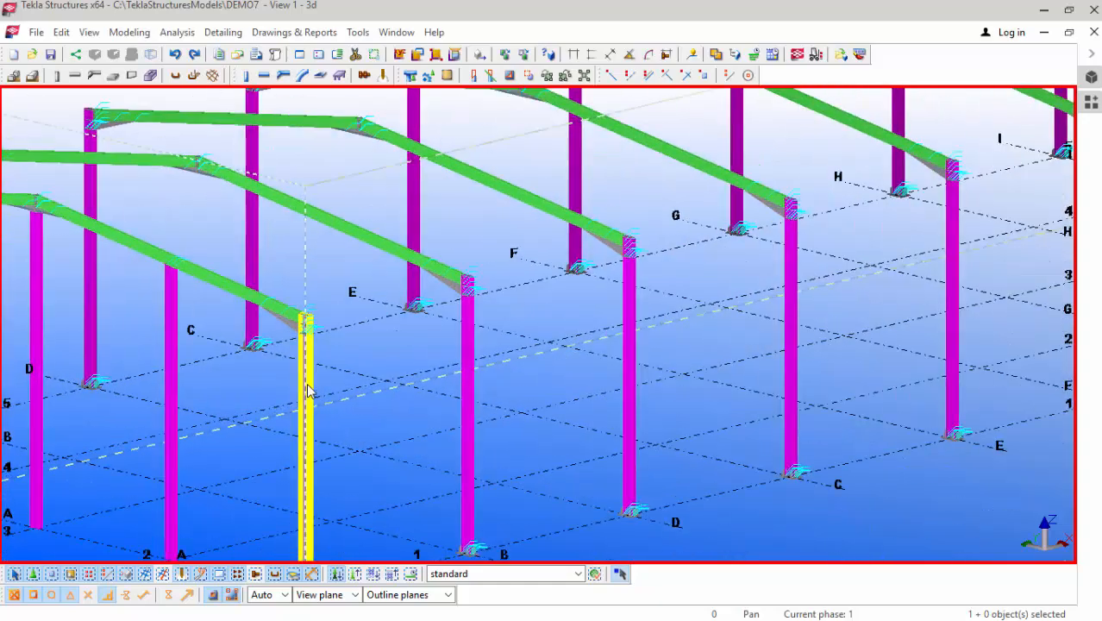
pyautogui.scroll(2, 308, 390)
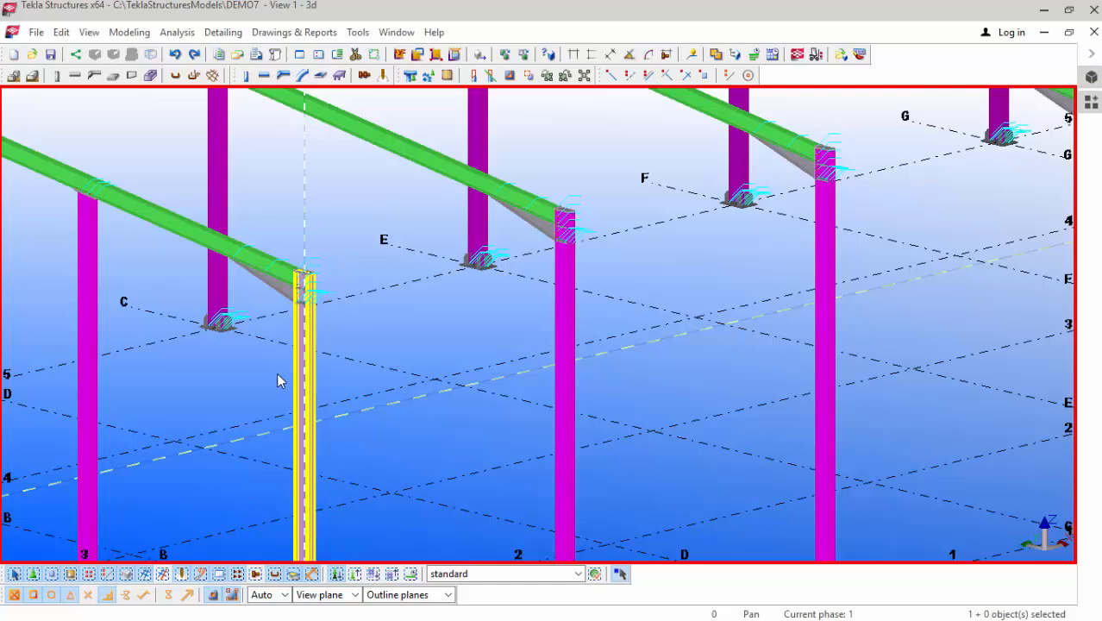
pyautogui.scroll(-1, 278, 380)
pyautogui.scroll(4, 293, 285)
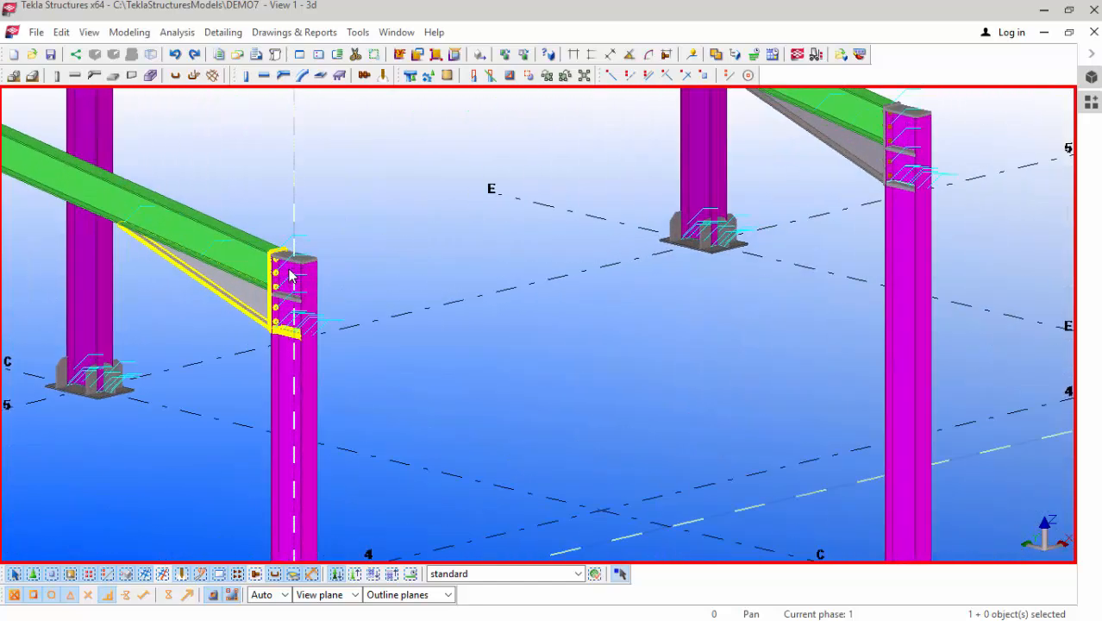
pyautogui.scroll(1, 290, 276)
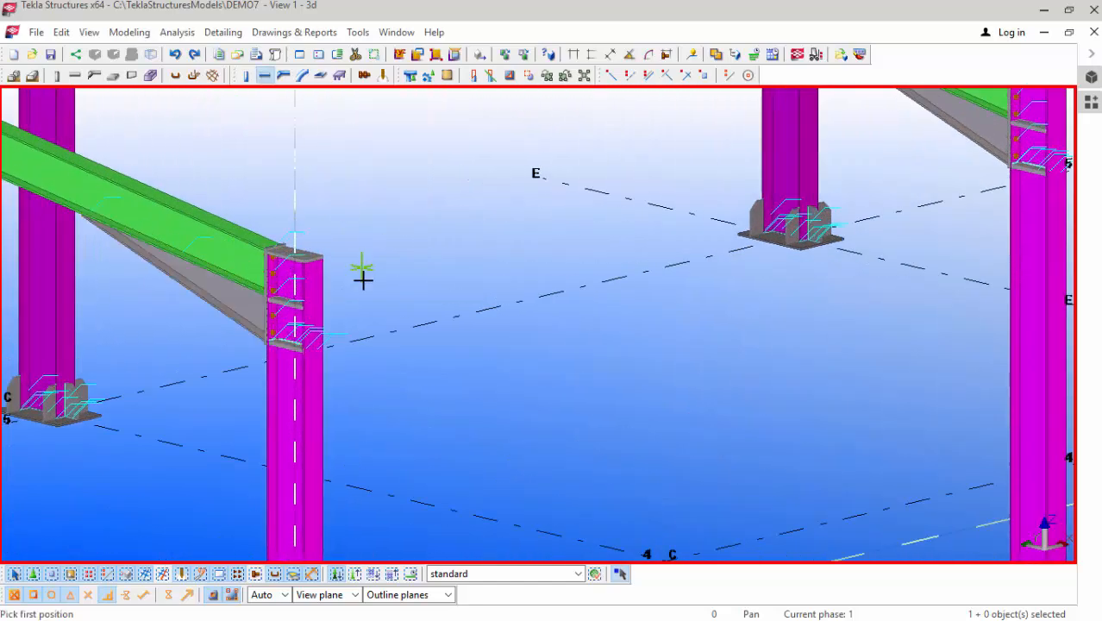
pyautogui.scroll(4, 315, 276)
pyautogui.scroll(2, 263, 259)
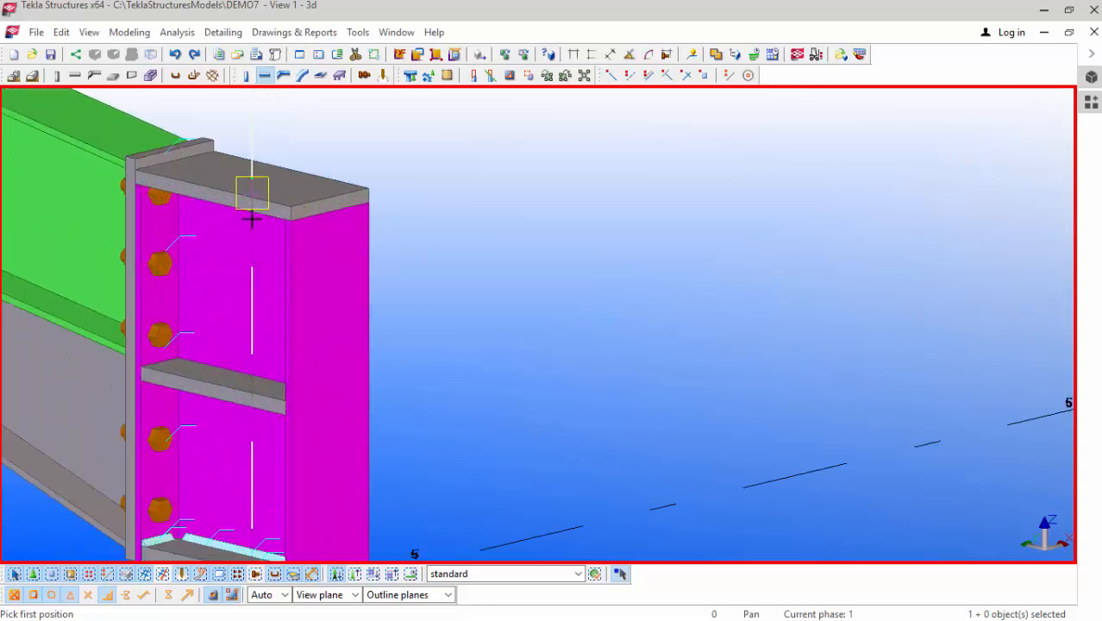
pyautogui.scroll(1, 243, 176)
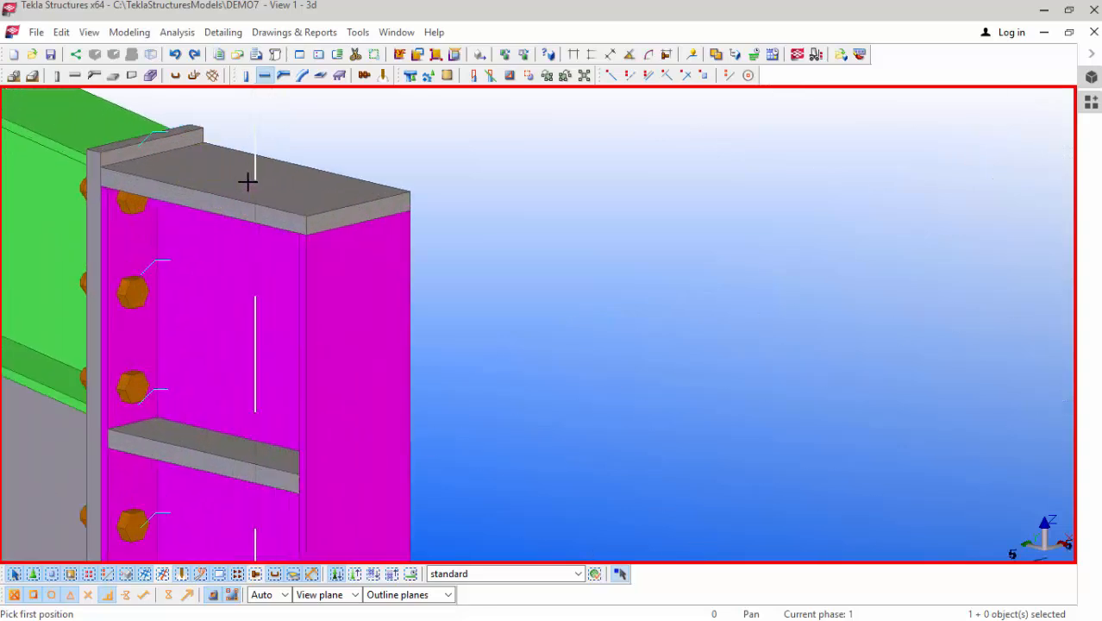
pyautogui.scroll(3, 246, 181)
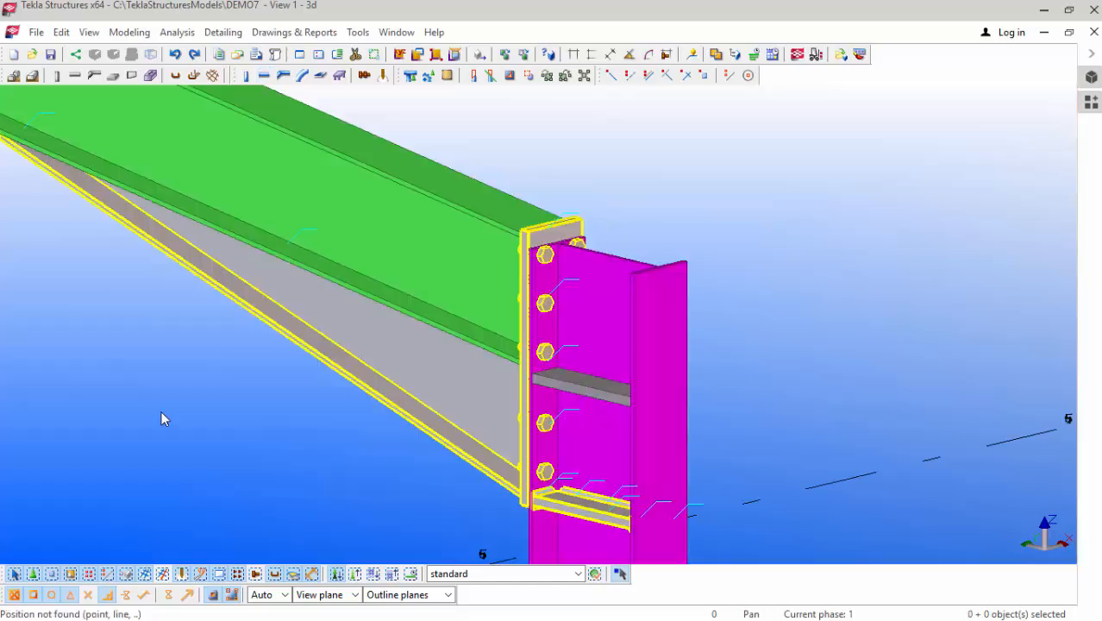
# Step: Delete the cap plate on top of the corner column at the intersection of Grid A and grid line 1
pyautogui.scroll(-3, 453, 399)
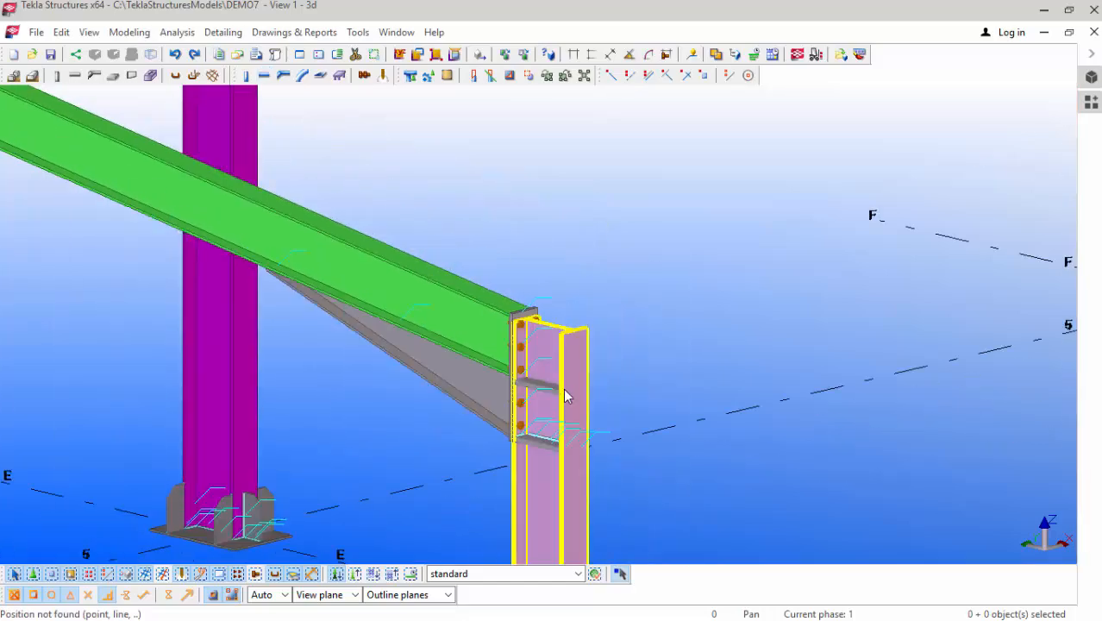
pyautogui.scroll(-3, 565, 395)
pyautogui.moveTo(560, 388); pyautogui.dragTo(308, 436, button='middle')
pyautogui.scroll(5, 386, 401)
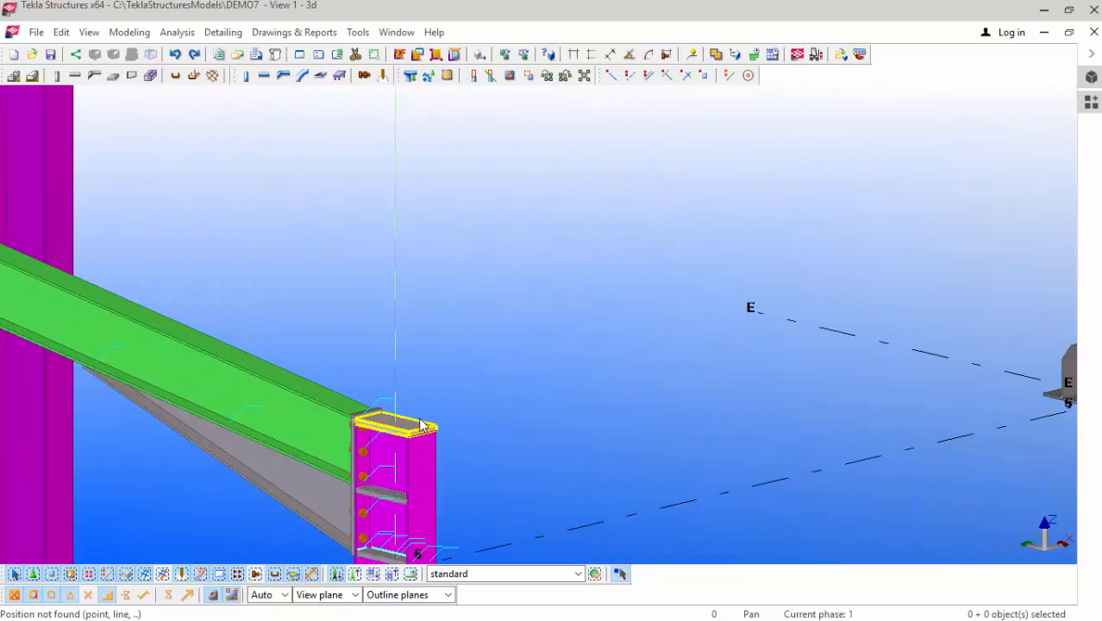
pyautogui.scroll(2, 420, 426)
pyautogui.click(412, 430)
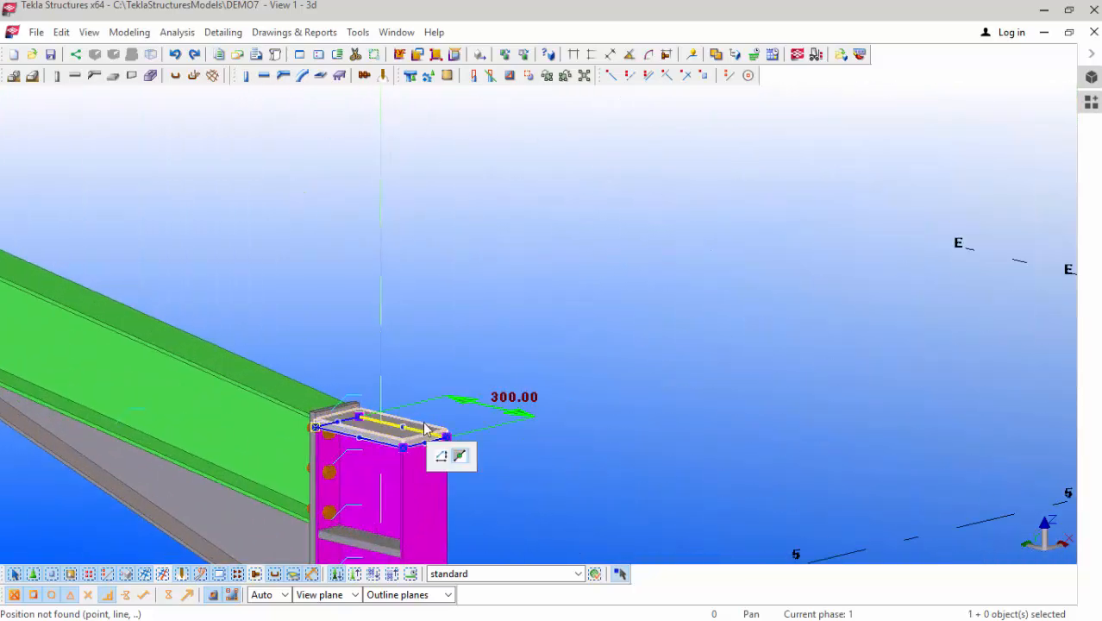
pyautogui.rightClick(401, 424)
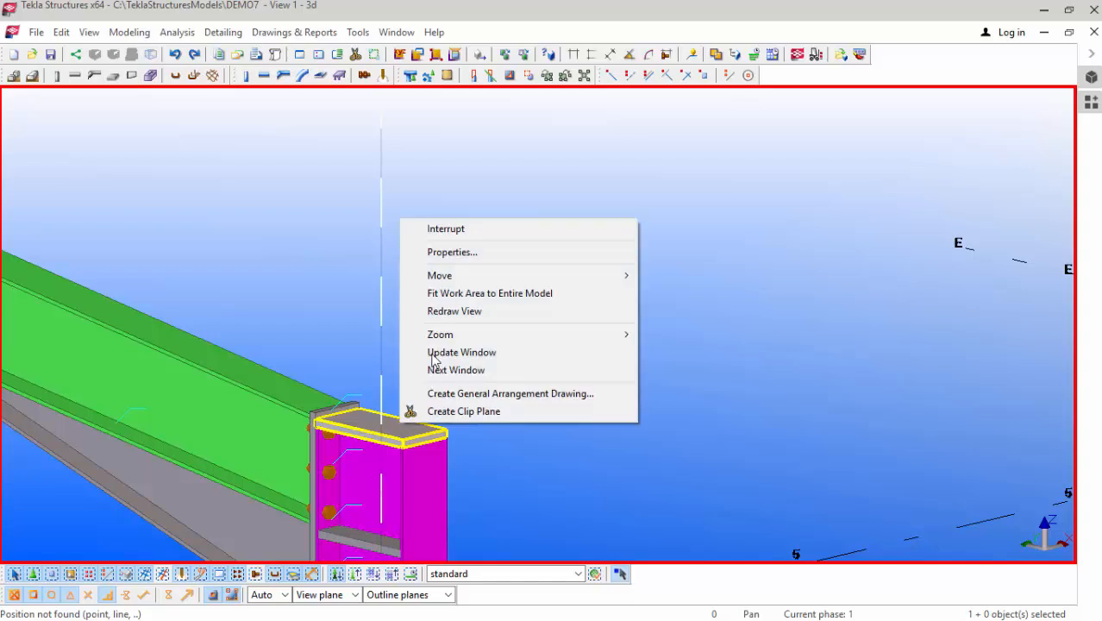
pyautogui.click(695, 164)
pyautogui.rightClick(419, 426)
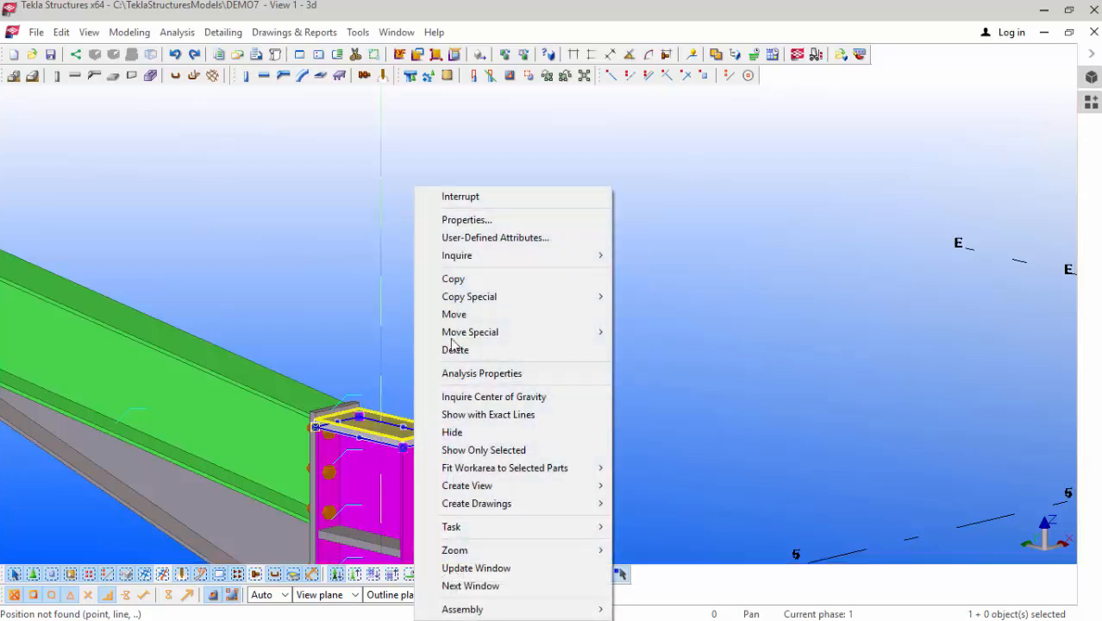
pyautogui.click(457, 351)
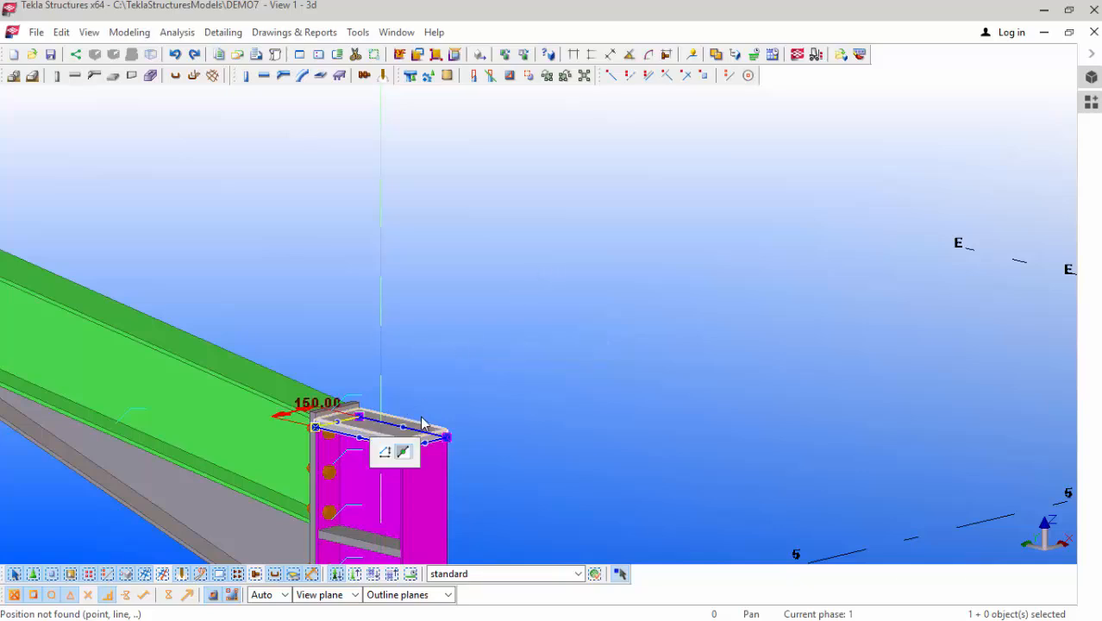
pyautogui.rightClick(464, 273)
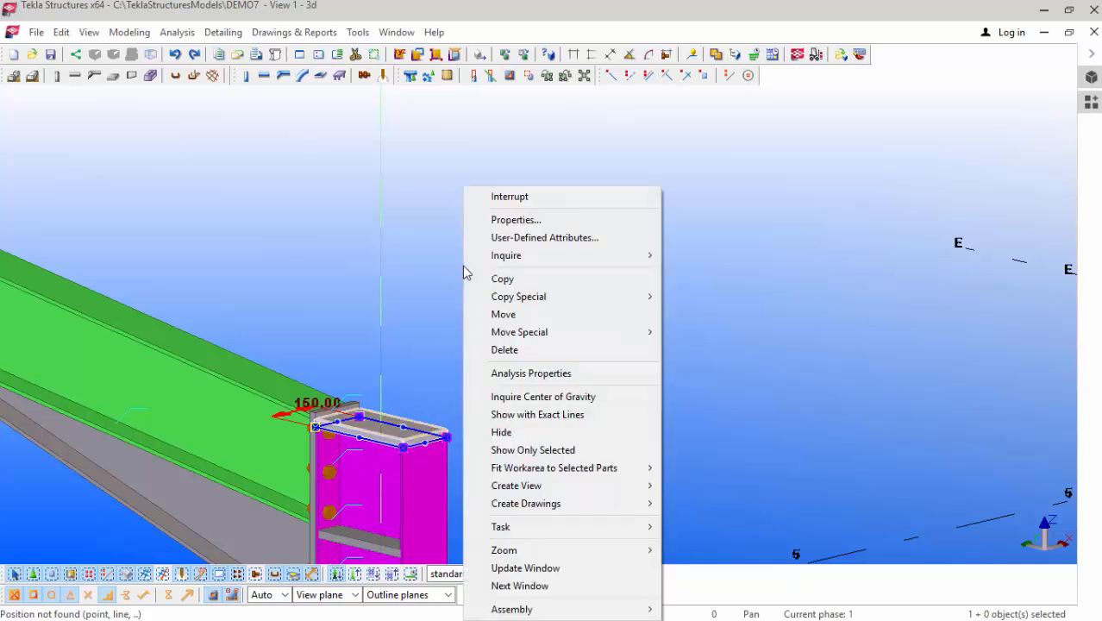
pyautogui.click(506, 349)
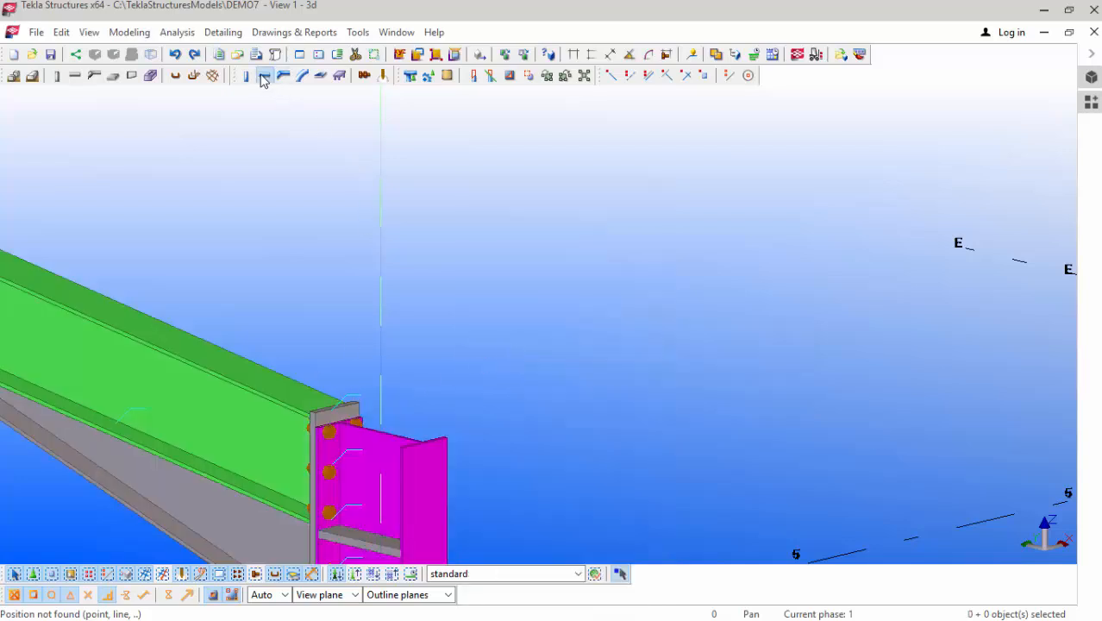
# Step: Start a beam at the middle of the web's top edge on the corner column at Grid A and grid line 1
pyautogui.scroll(3, 407, 429)
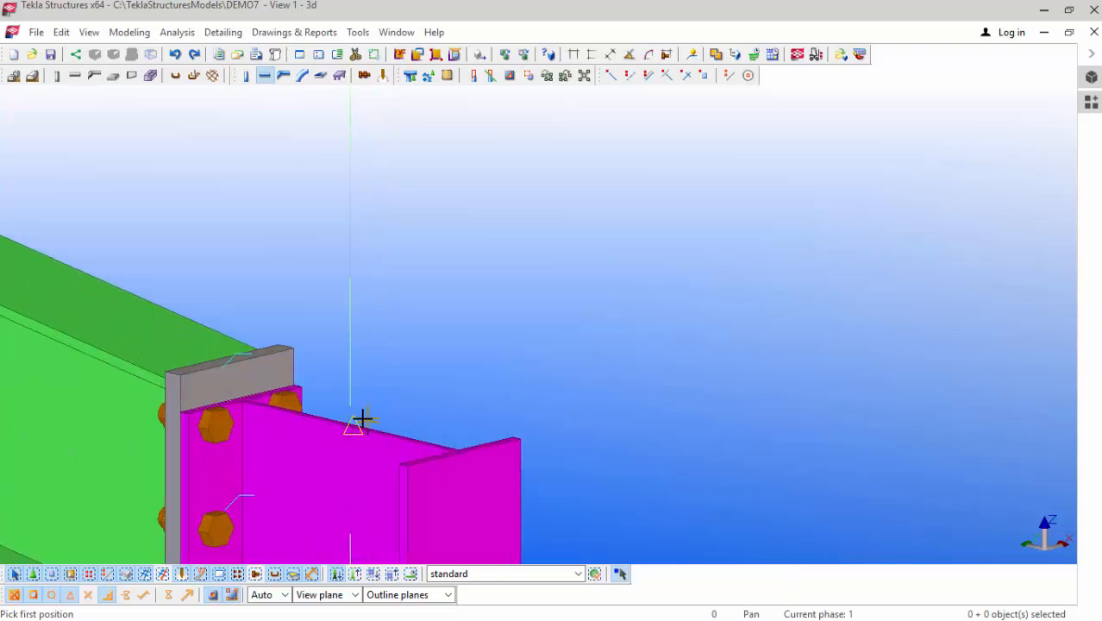
# Step: Create a steel beam between the web midpoints at the tops of two adjacent columns, spanning 6000 mm
pyautogui.click(350, 425)
pyautogui.scroll(-8, 285, 428)
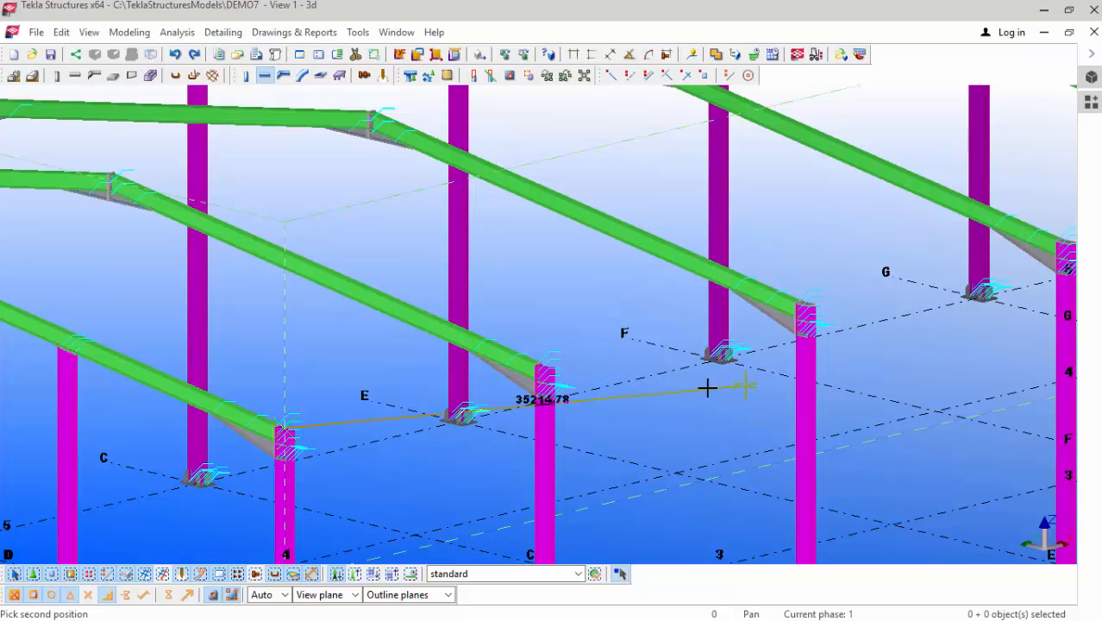
pyautogui.scroll(10, 546, 382)
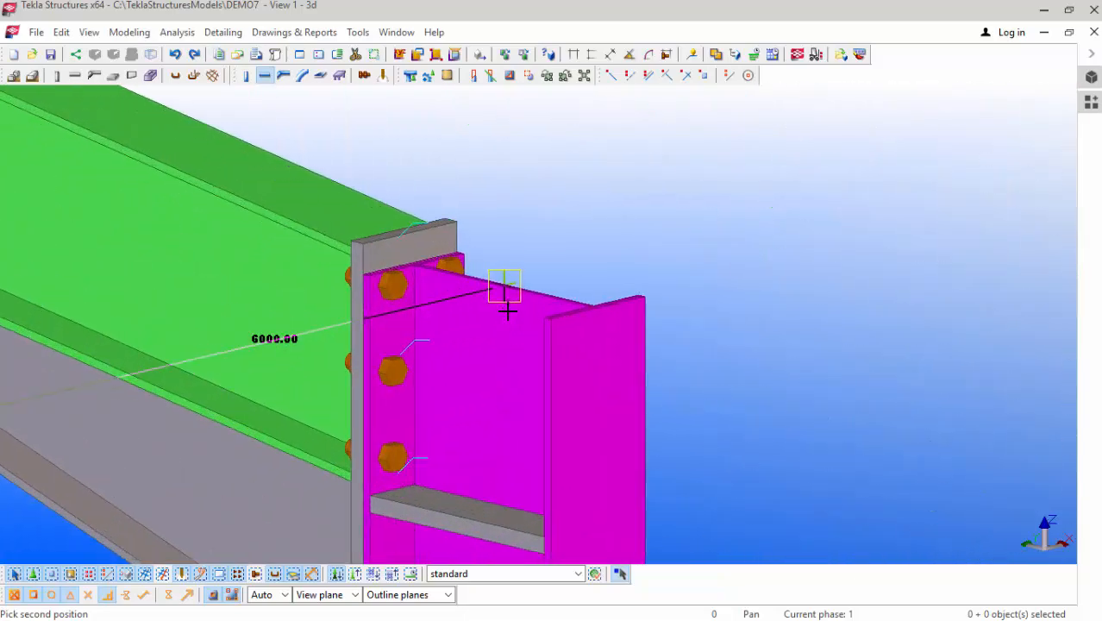
pyautogui.scroll(4, 507, 311)
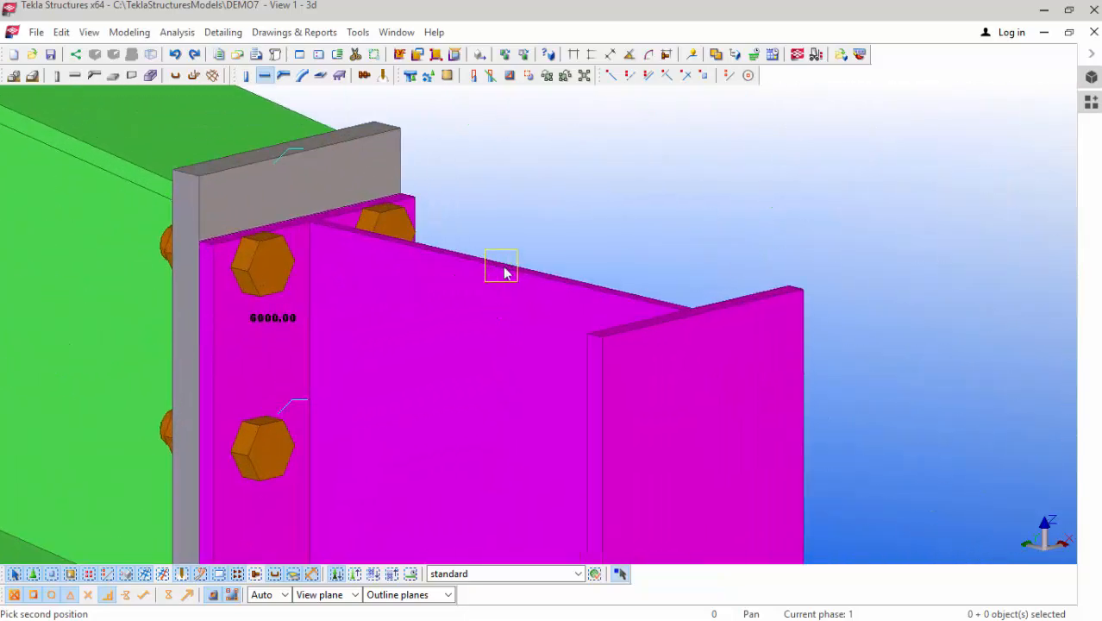
pyautogui.click(504, 273)
pyautogui.rightClick(569, 207)
pyautogui.click(609, 217)
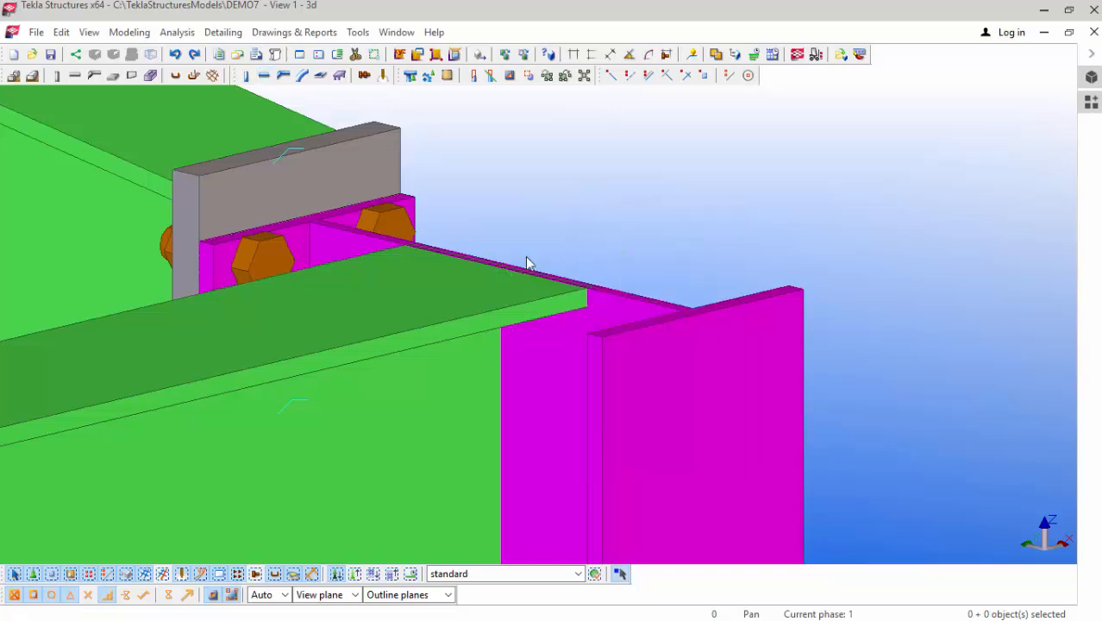
# Step: Apply a linear move of dX 0.09, dY 0.00 and dZ 10 to the new beam between the columns
pyautogui.scroll(5, 462, 278)
pyautogui.click(453, 290)
pyautogui.scroll(3, 518, 271)
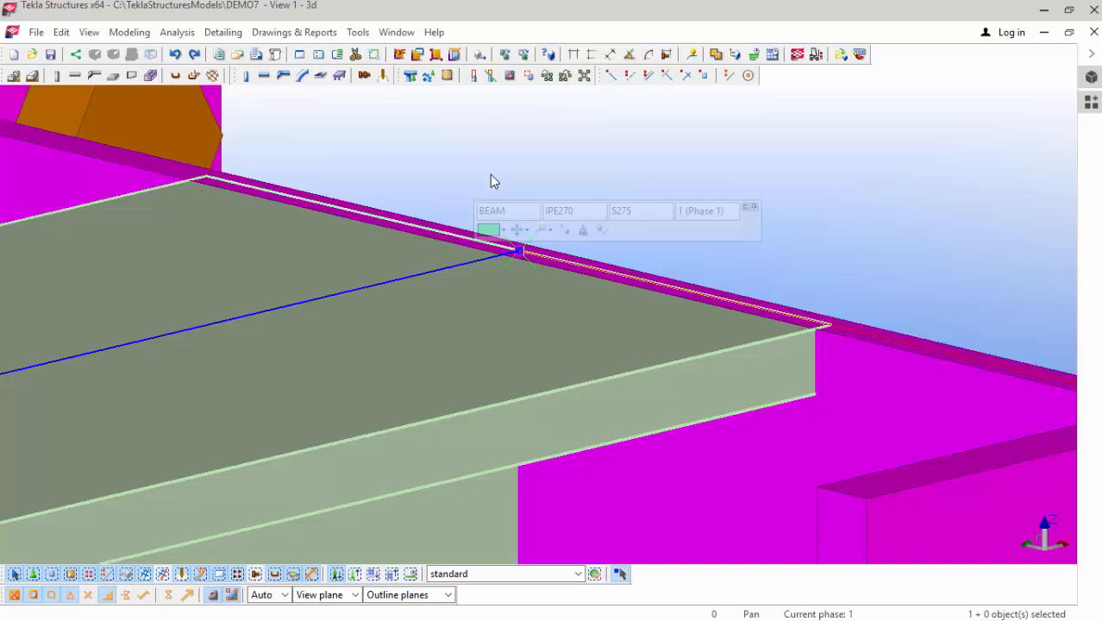
pyautogui.rightClick(750, 149)
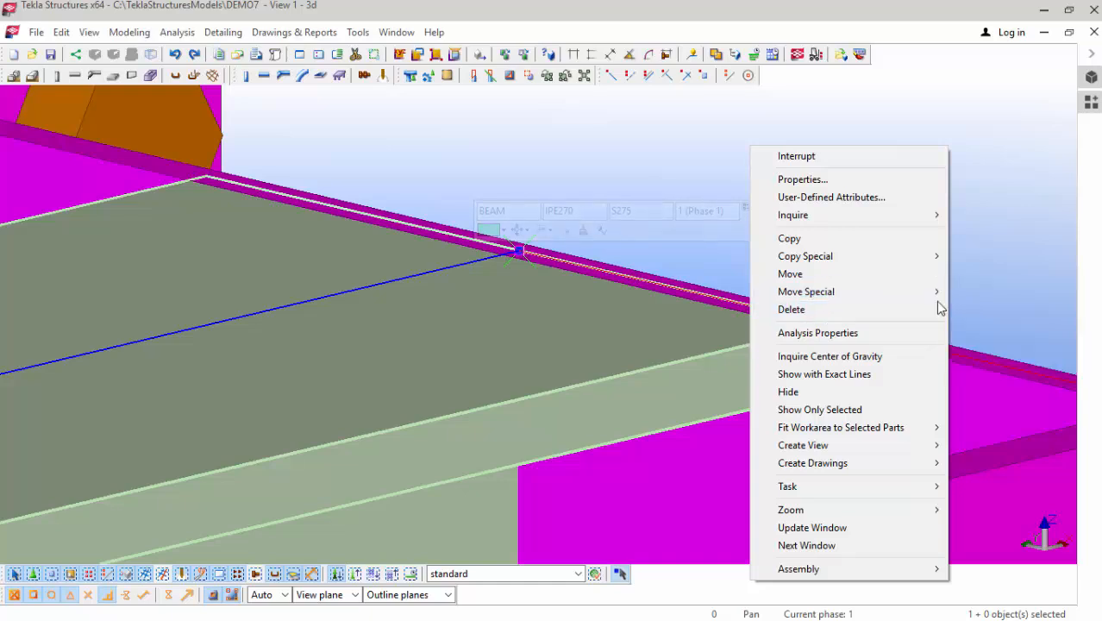
pyautogui.moveTo(836, 293)
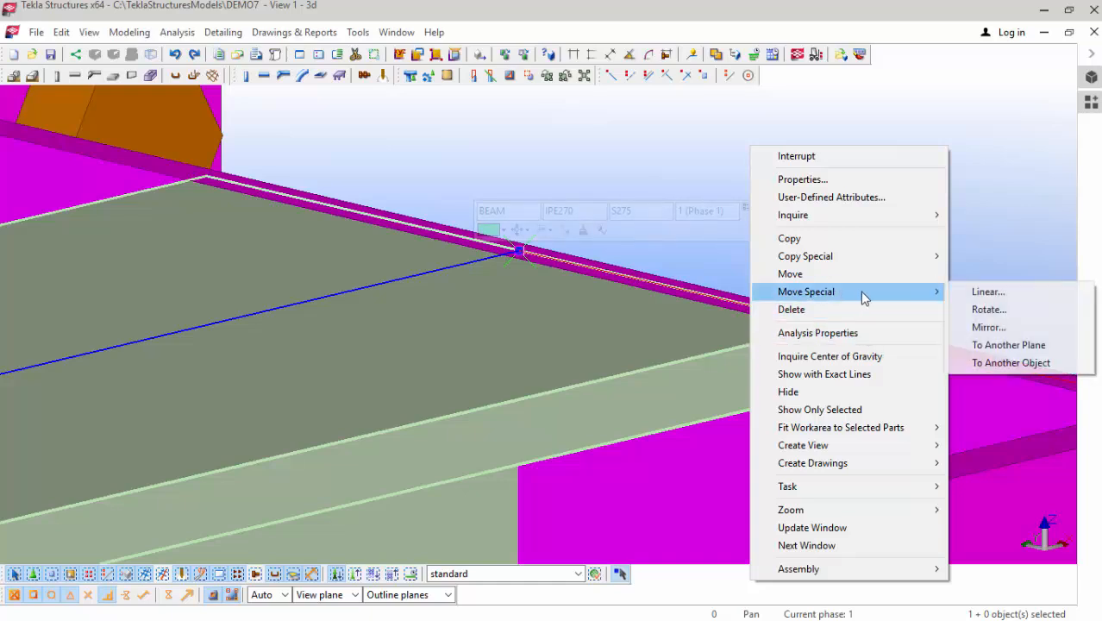
pyautogui.click(984, 292)
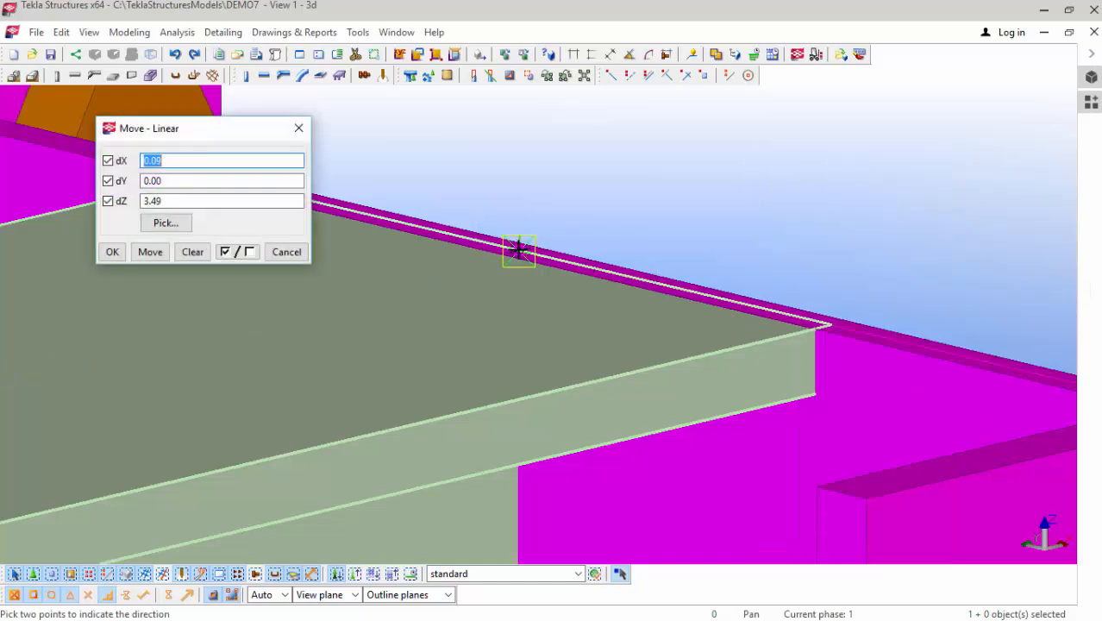
pyautogui.click(519, 251)
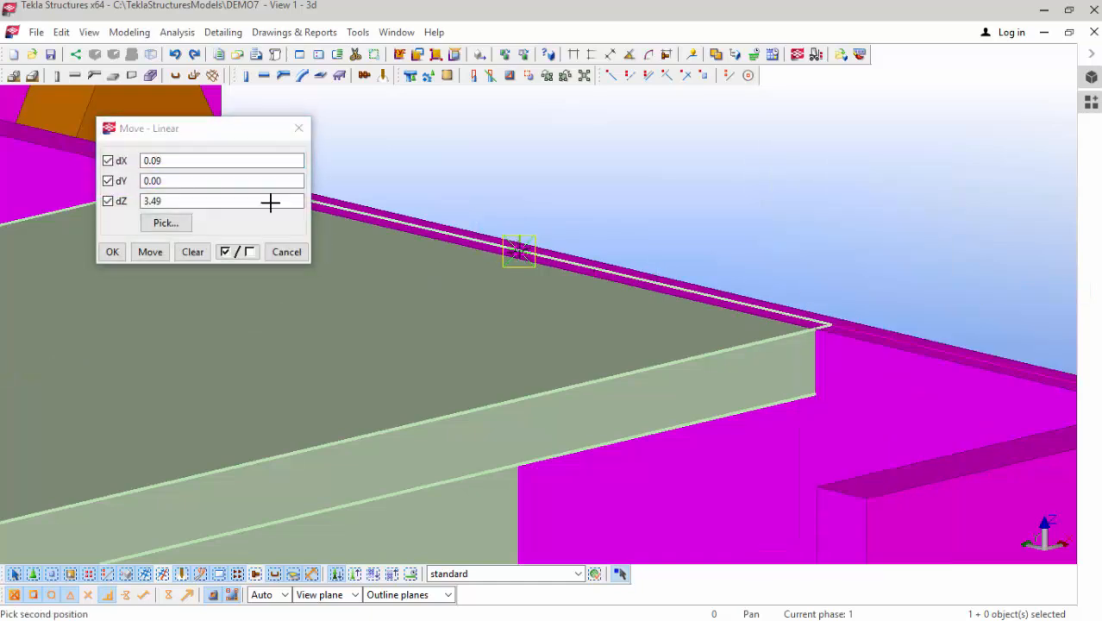
pyautogui.click(169, 201)
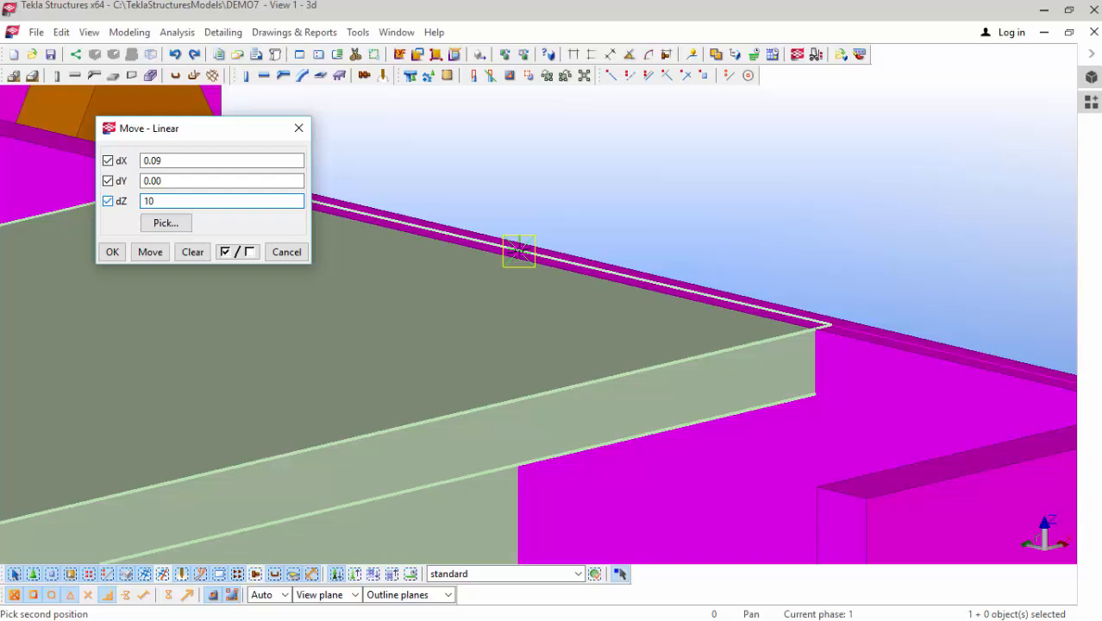
pyautogui.click(152, 256)
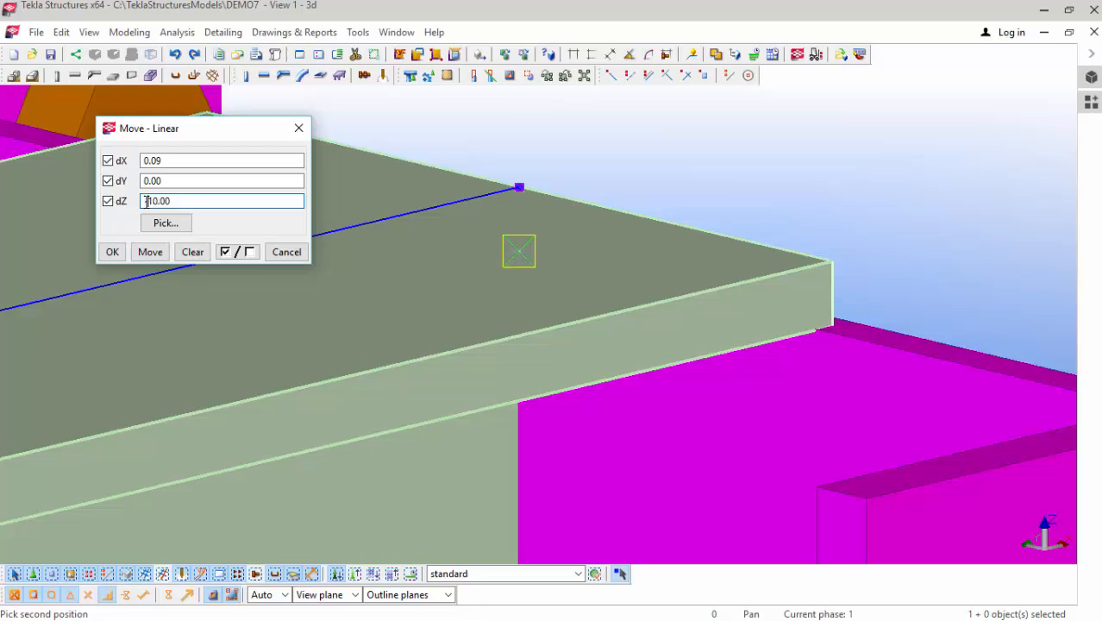
# Step: Apply the linear move to the beam twice with dZ set to -10, and end the move command
pyautogui.click(152, 252)
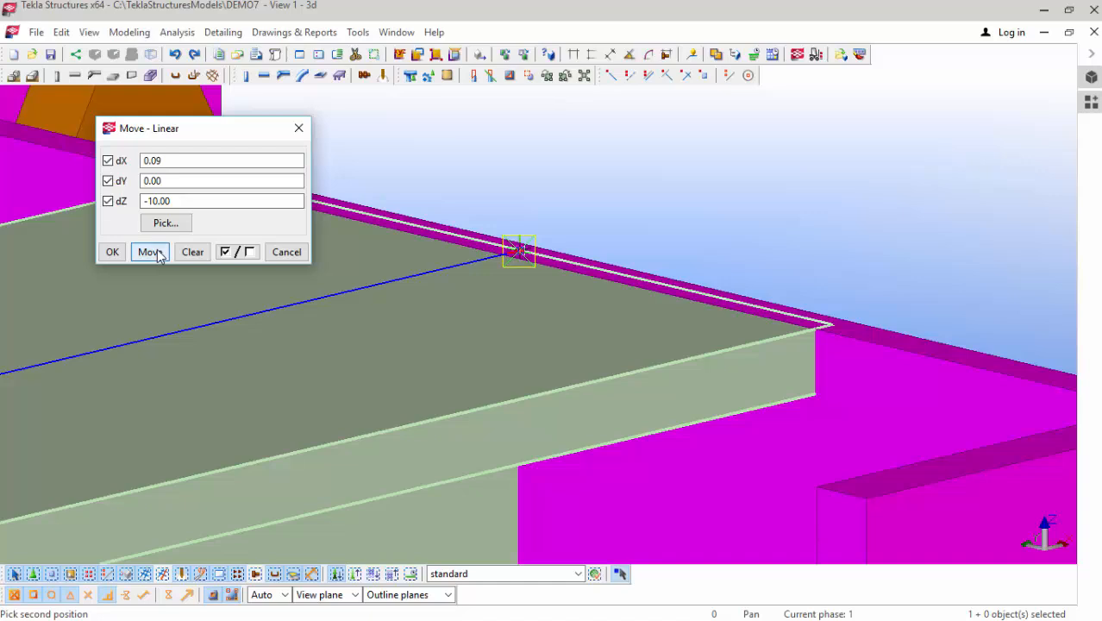
pyautogui.click(157, 252)
pyautogui.click(112, 252)
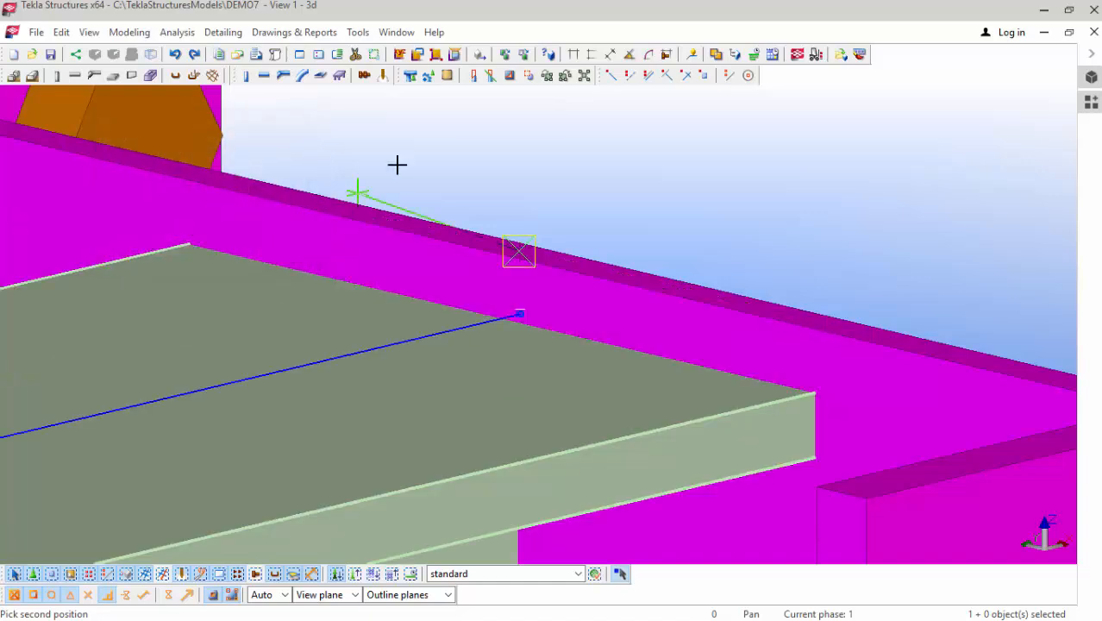
pyautogui.click(447, 140)
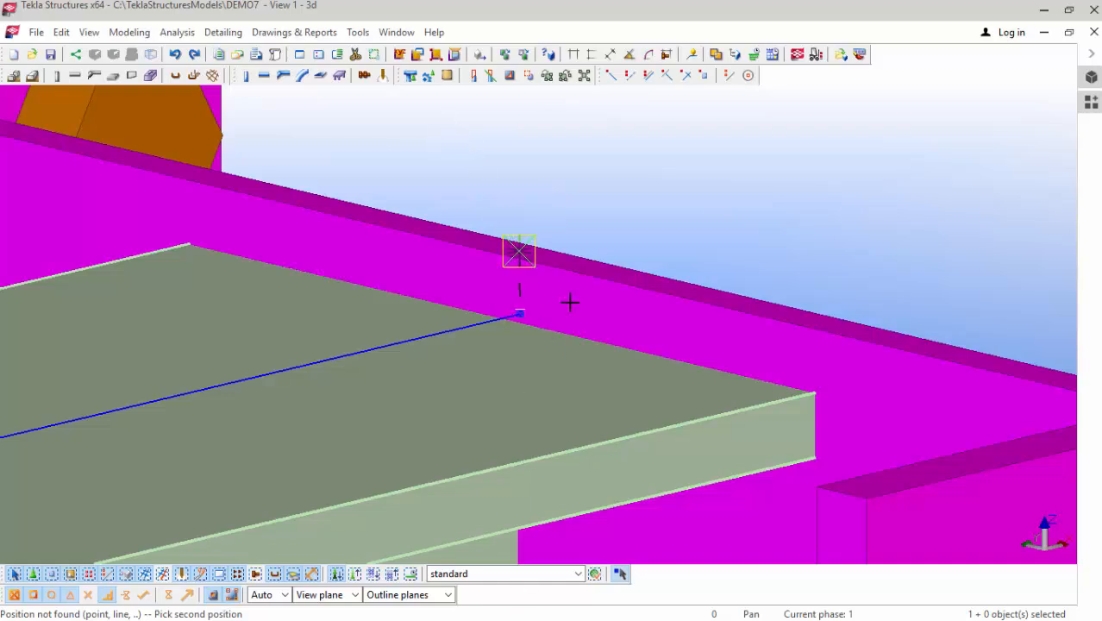
pyautogui.rightClick(583, 171)
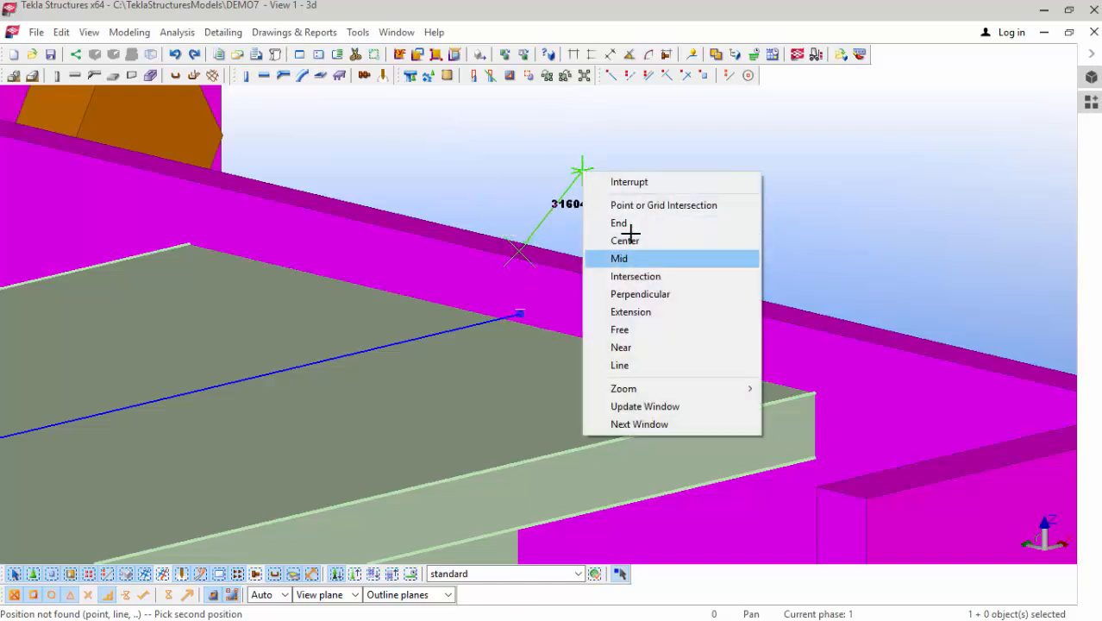
pyautogui.click(629, 181)
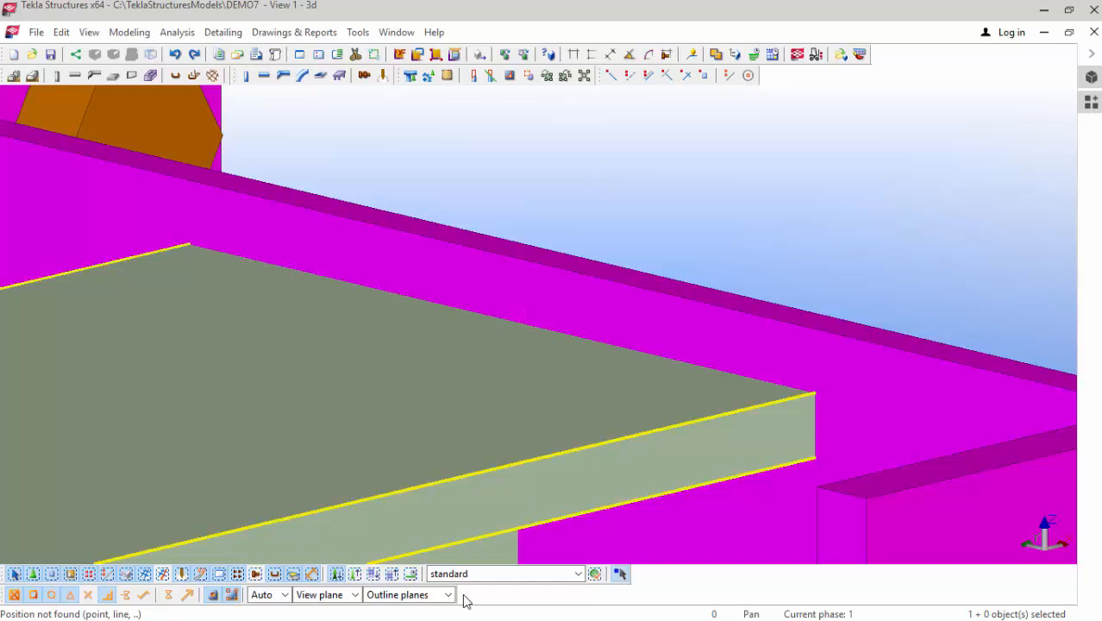
# Step: Change the profile of the beam between the columns to IPE200 and apply the modification
pyautogui.scroll(-8, 460, 353)
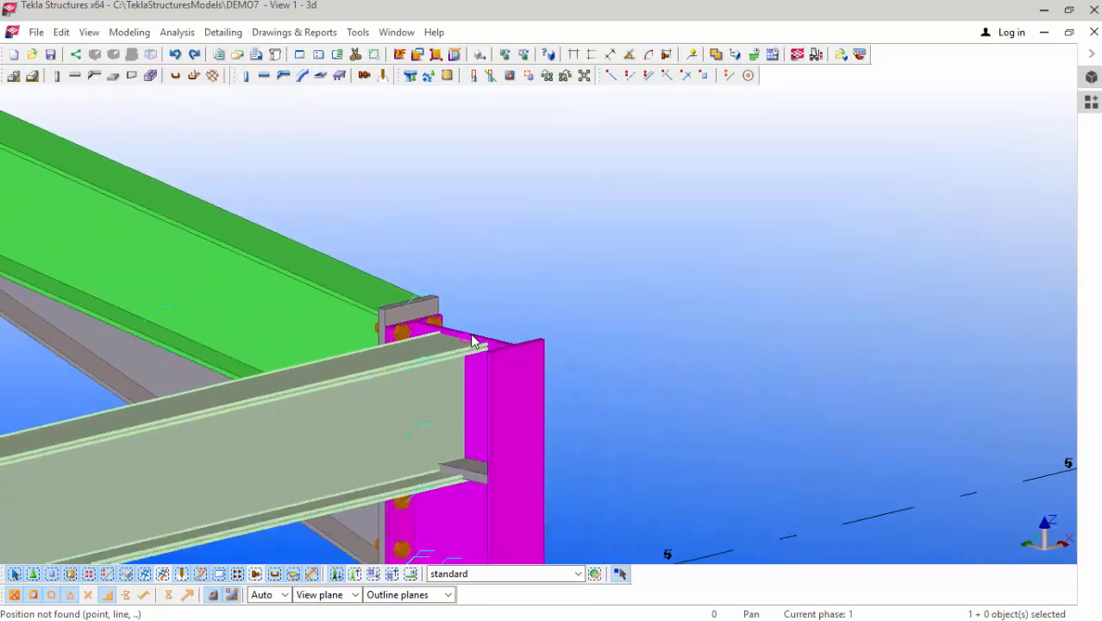
pyautogui.scroll(6, 445, 362)
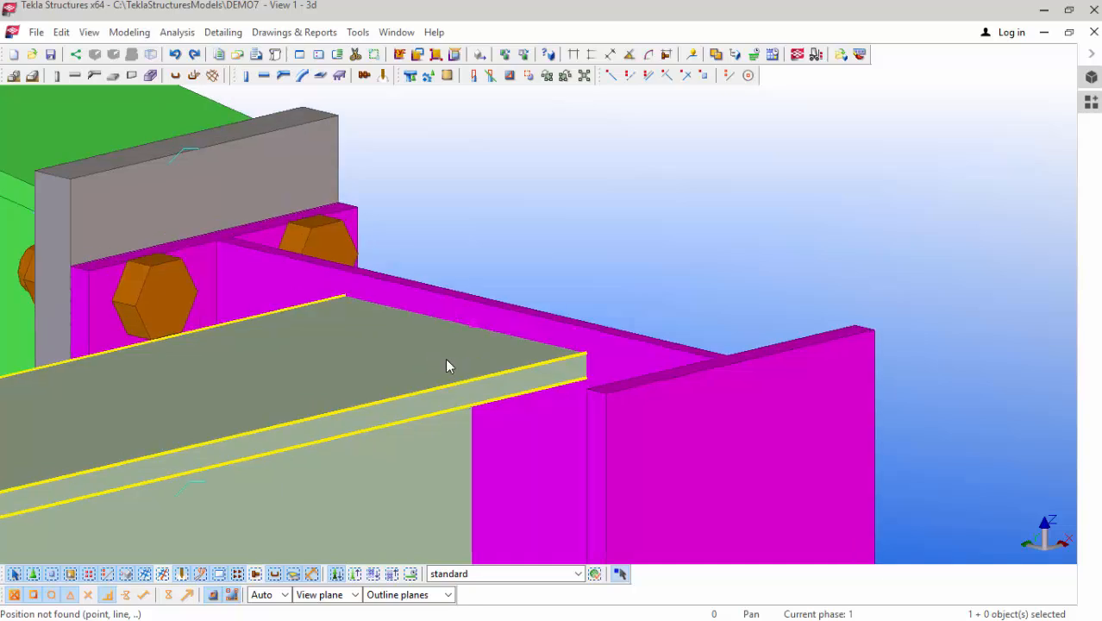
pyautogui.scroll(-5, 440, 376)
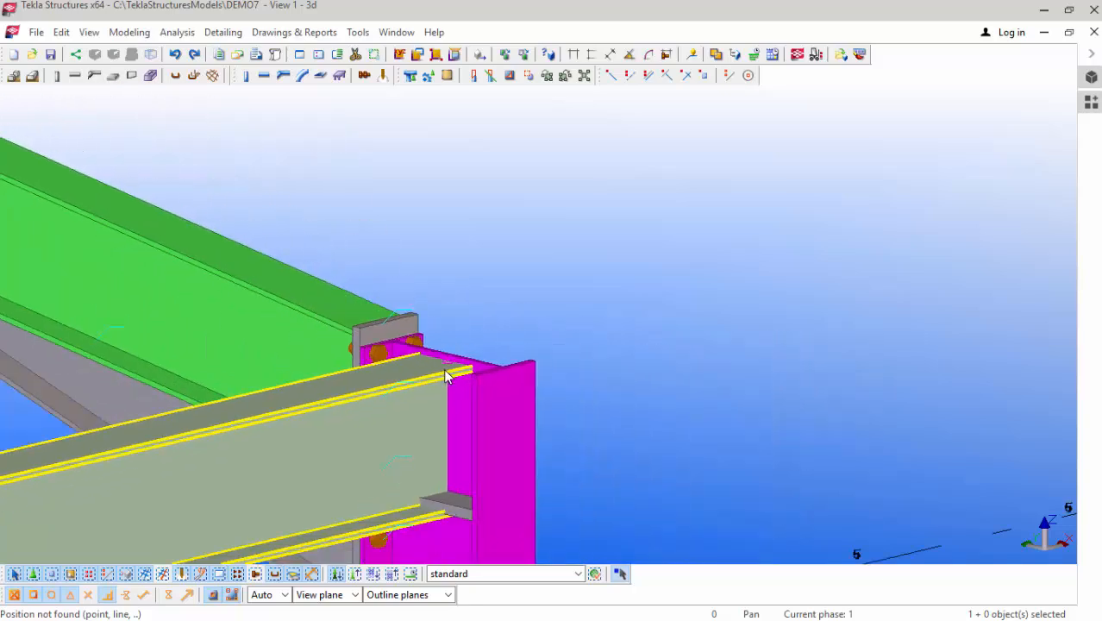
pyautogui.scroll(-3, 423, 493)
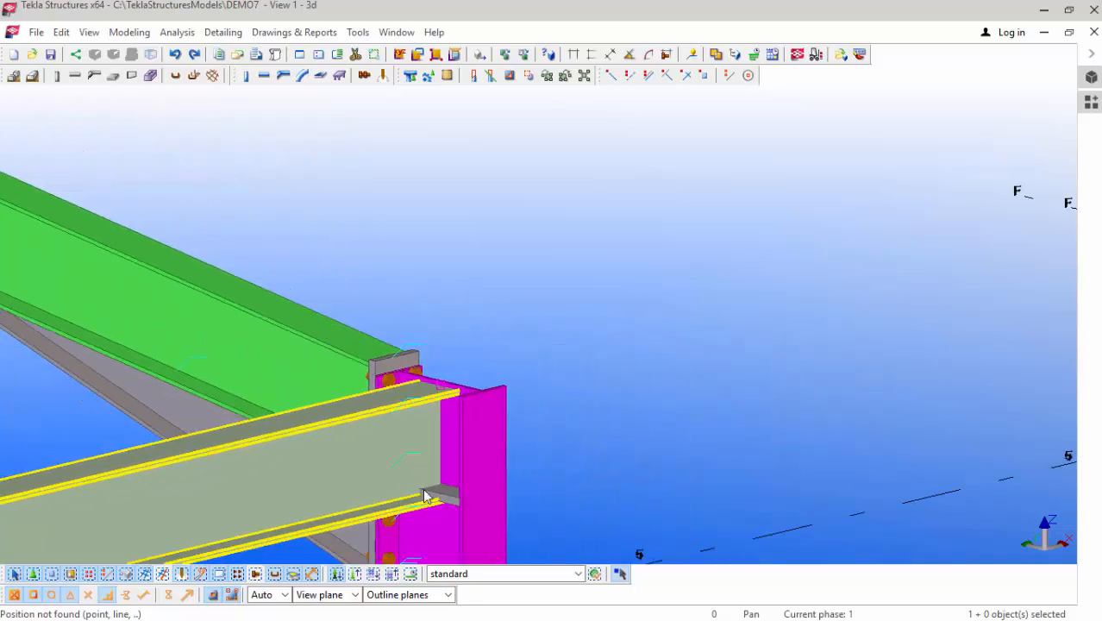
pyautogui.scroll(-1, 418, 490)
pyautogui.scroll(1, 429, 524)
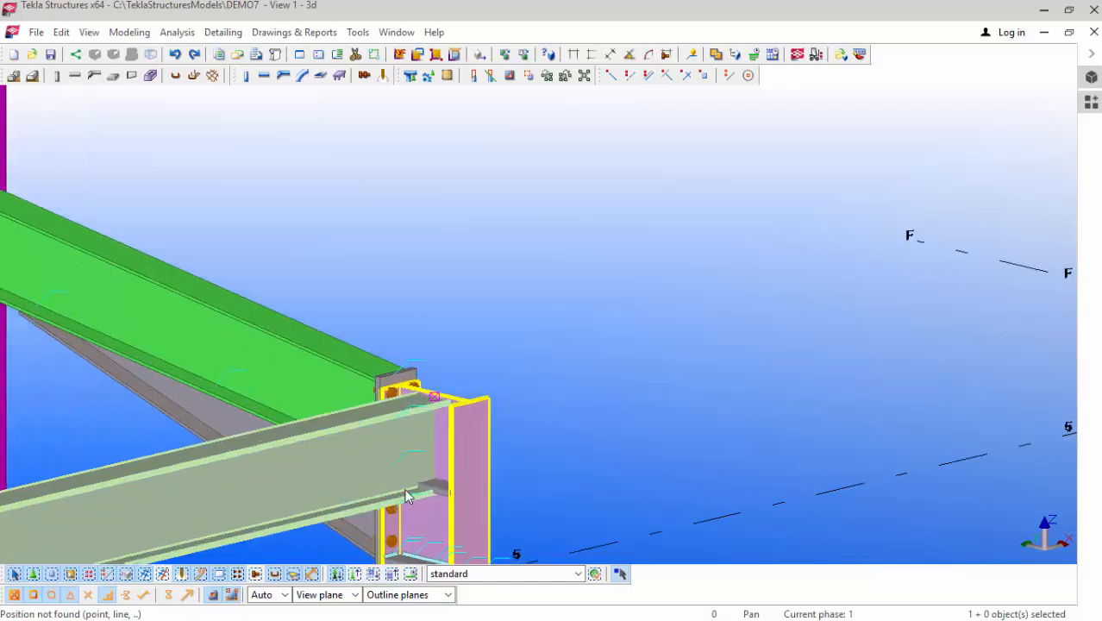
pyautogui.doubleClick(318, 468)
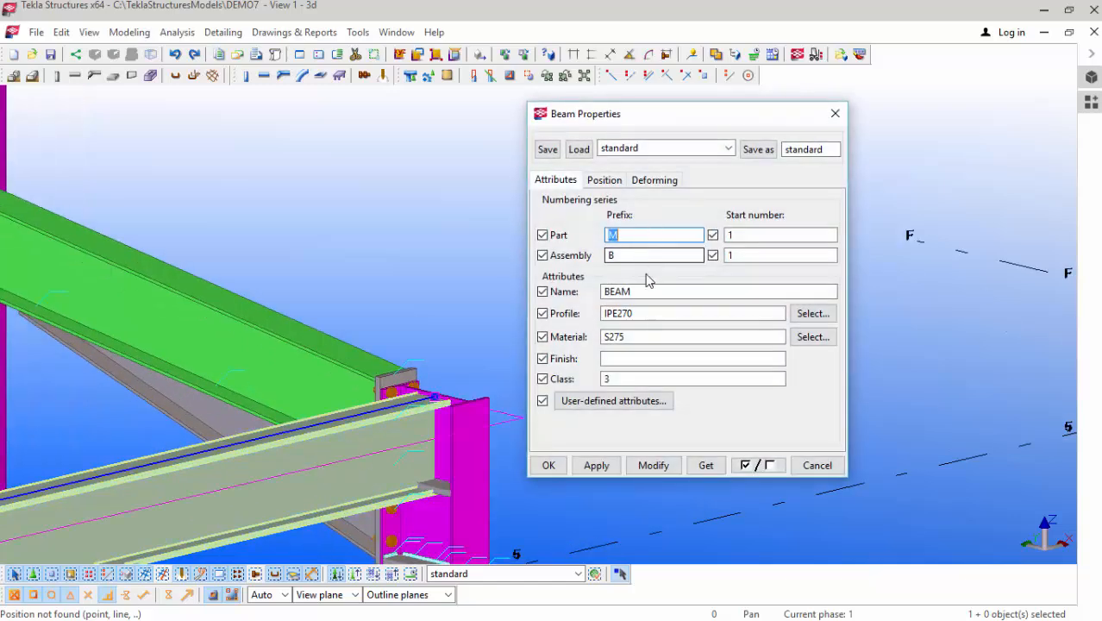
pyautogui.click(806, 314)
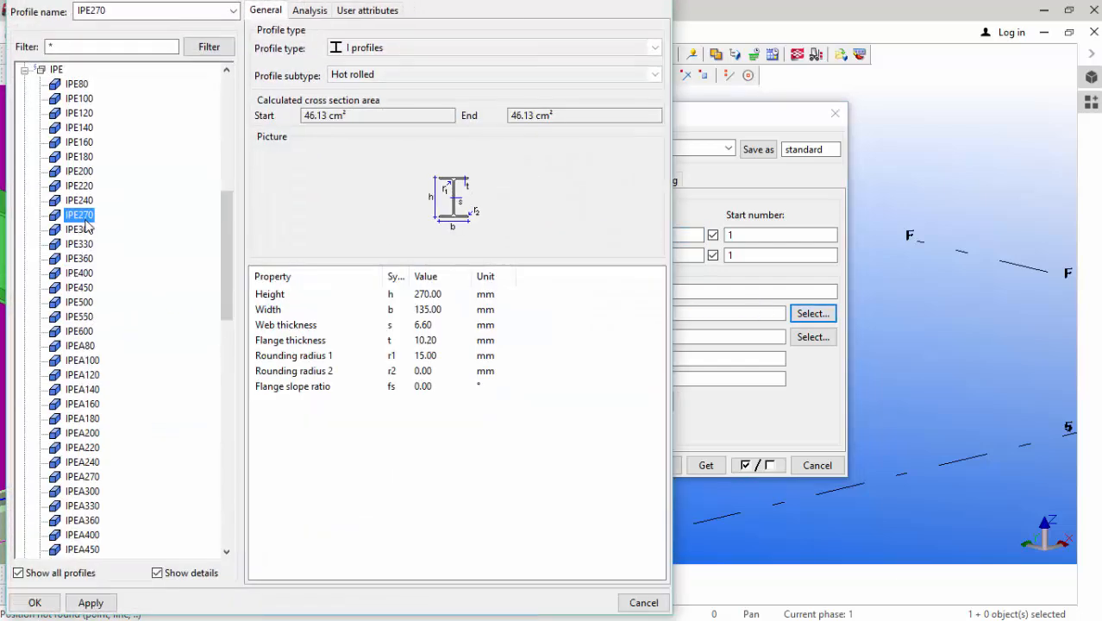
pyautogui.click(79, 172)
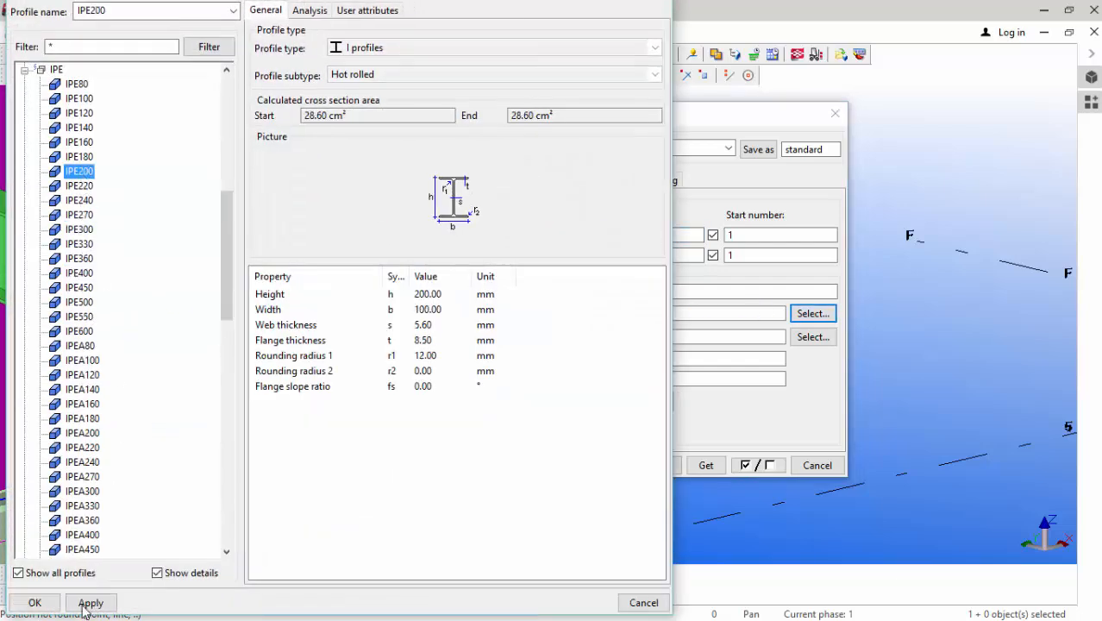
pyautogui.click(34, 602)
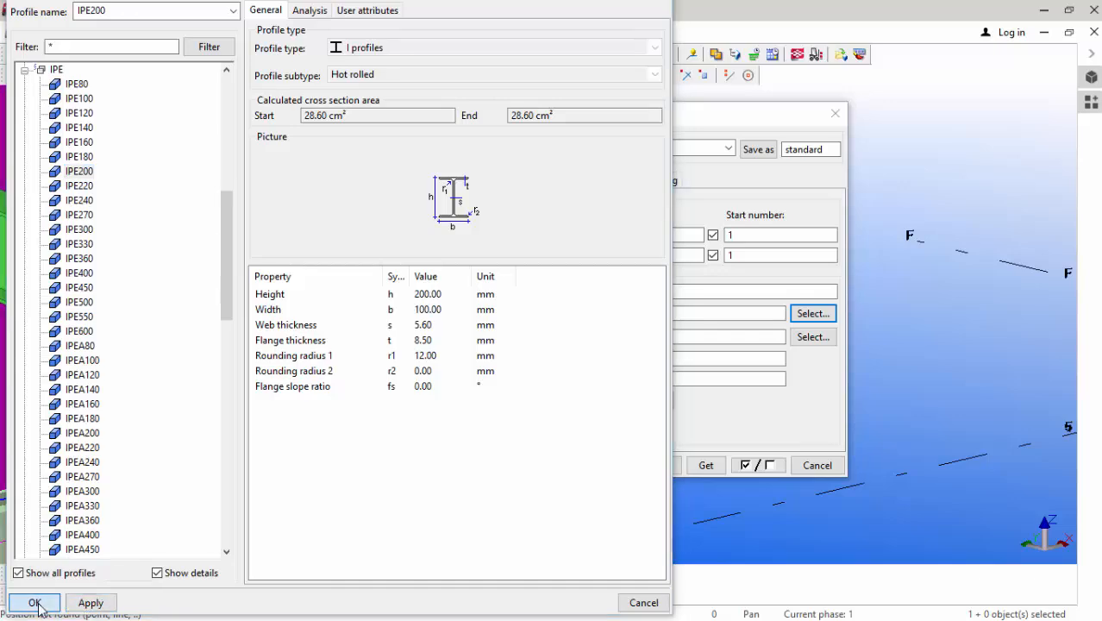
pyautogui.click(656, 467)
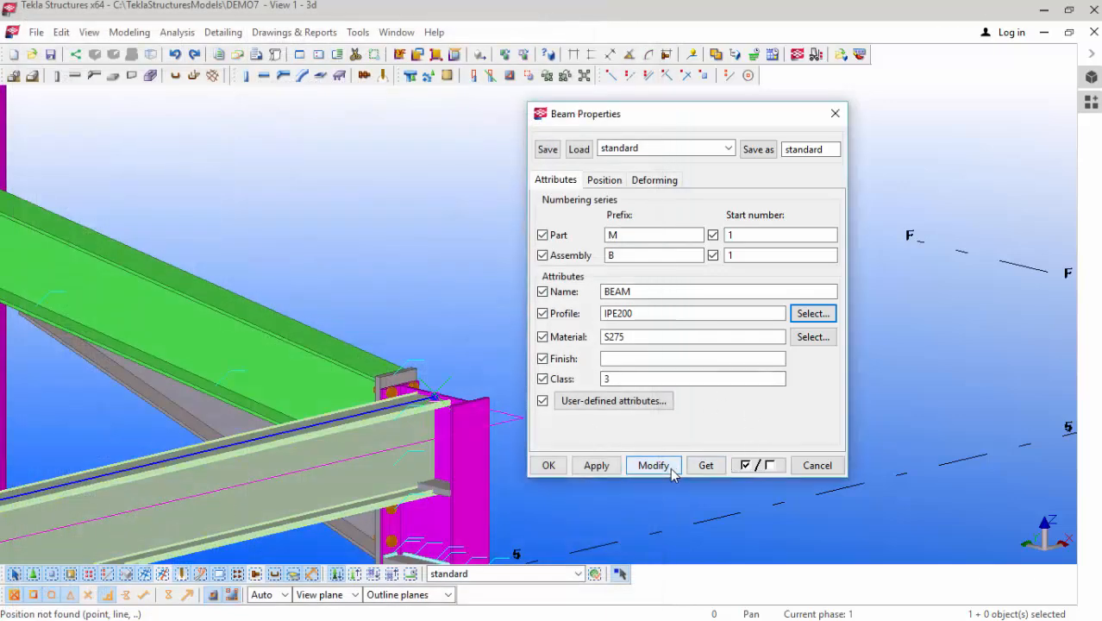
pyautogui.click(549, 465)
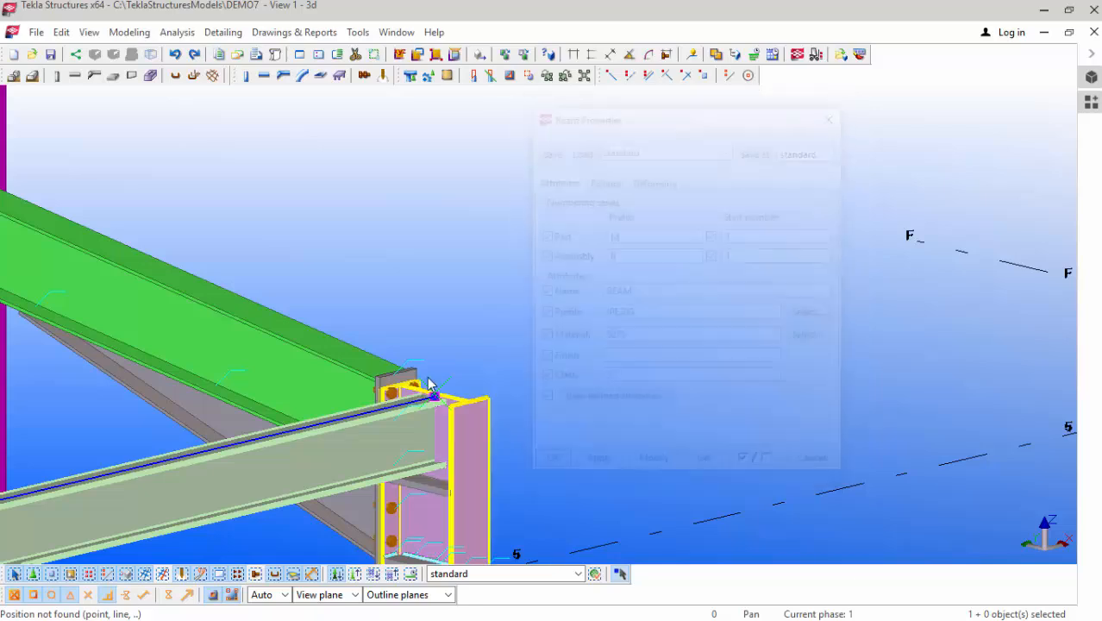
# Step: Lower the IPE200 beam with a linear move of dX 0.09, dY 0.00 and dZ -15, and end the command
pyautogui.scroll(2, 436, 416)
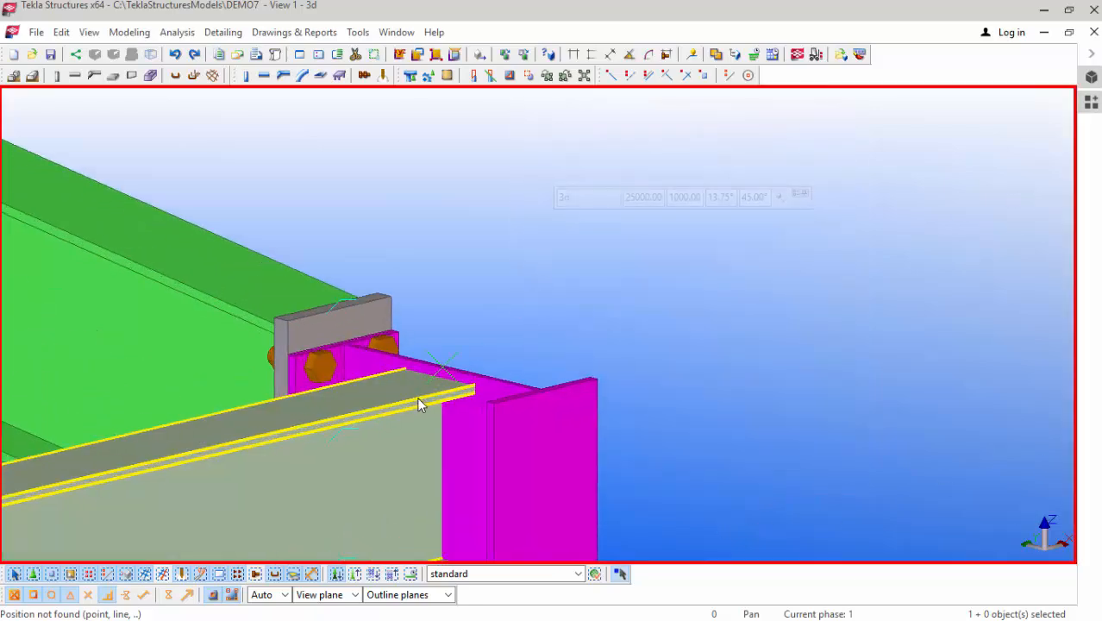
pyautogui.scroll(1, 417, 397)
pyautogui.scroll(2, 417, 416)
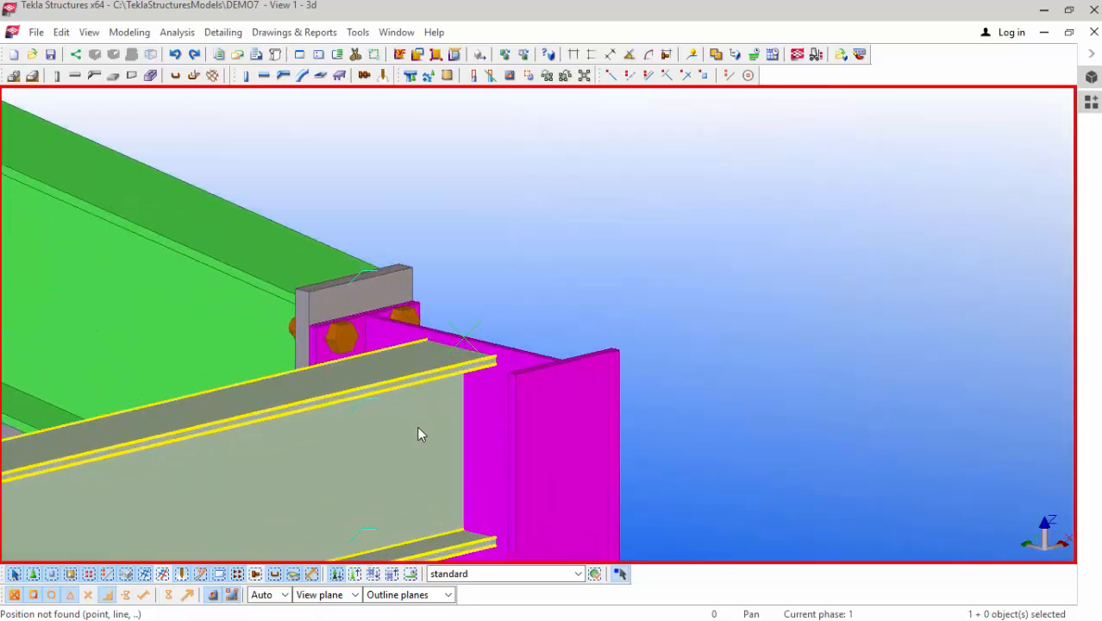
pyautogui.doubleClick(404, 419)
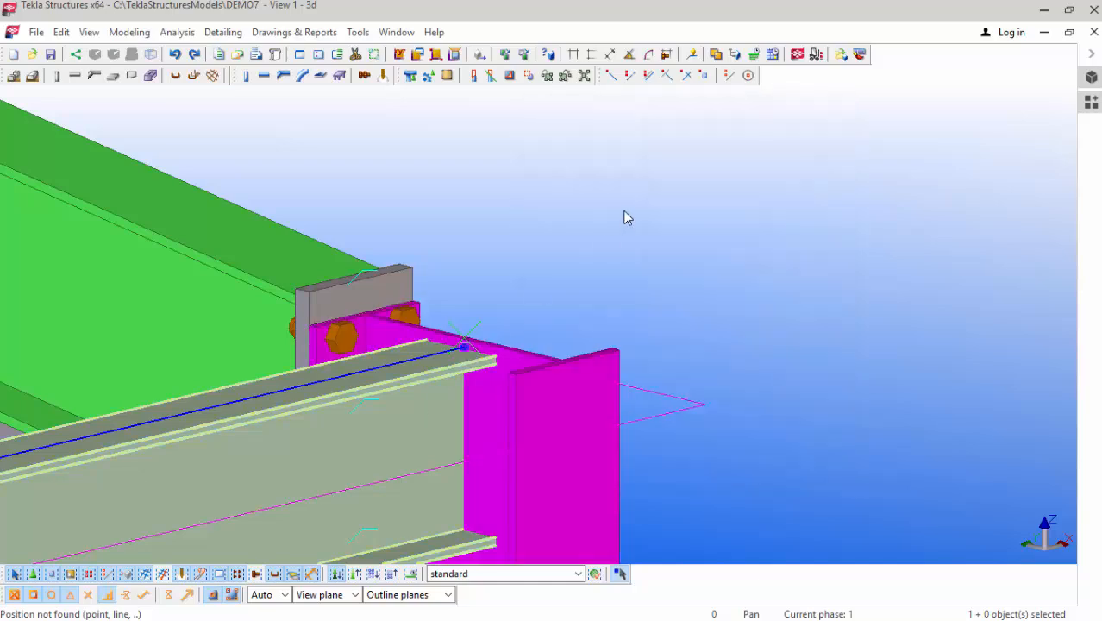
pyautogui.rightClick(625, 210)
pyautogui.moveTo(700, 335)
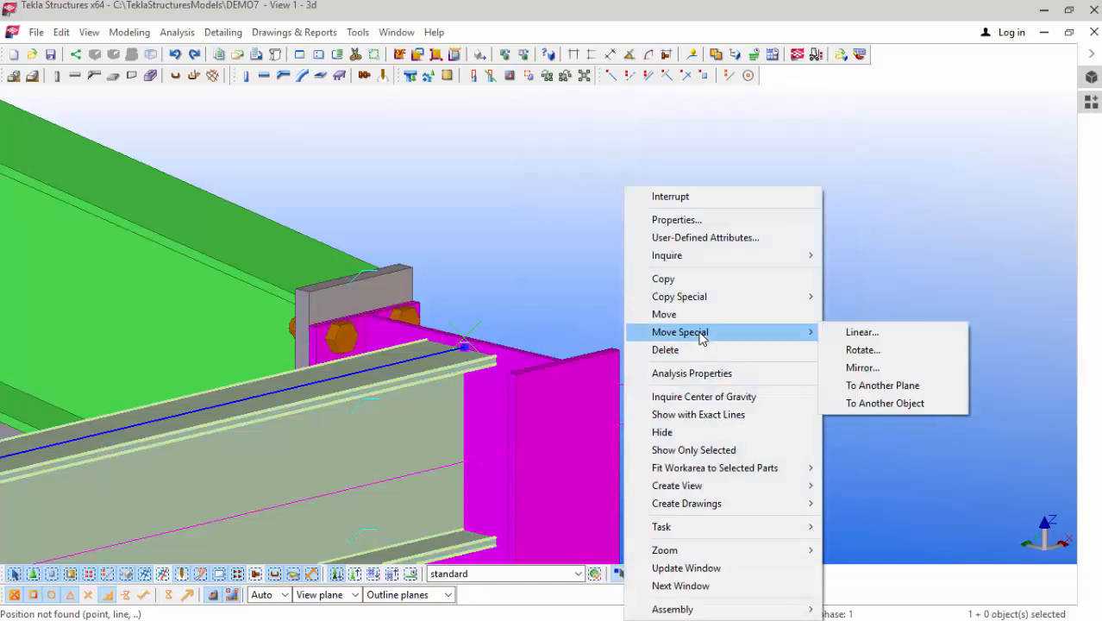
pyautogui.click(858, 333)
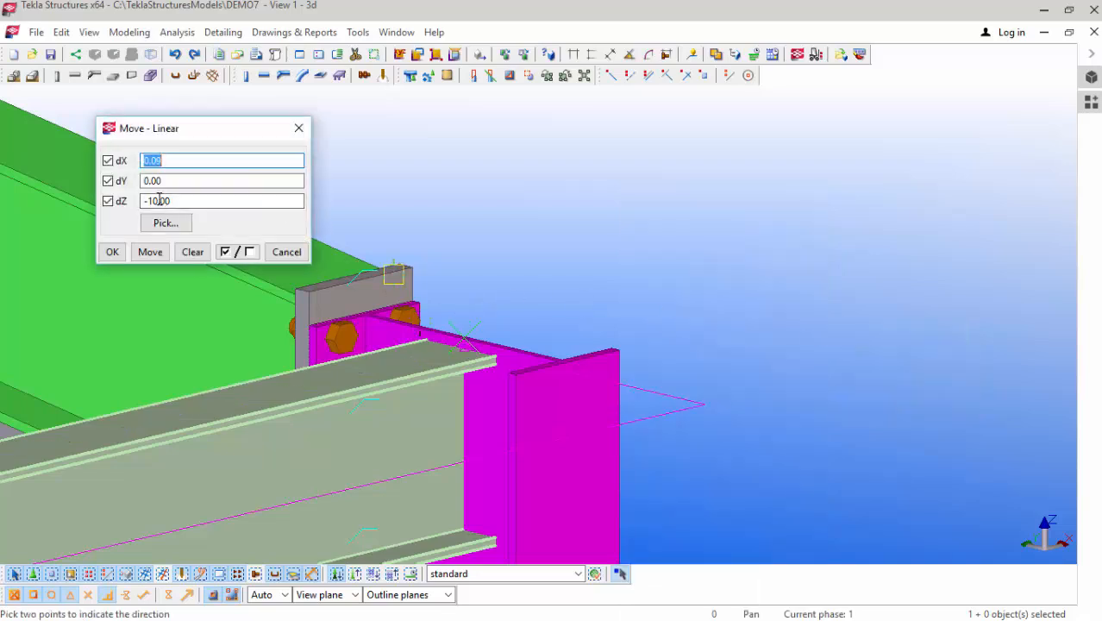
pyautogui.click(160, 201)
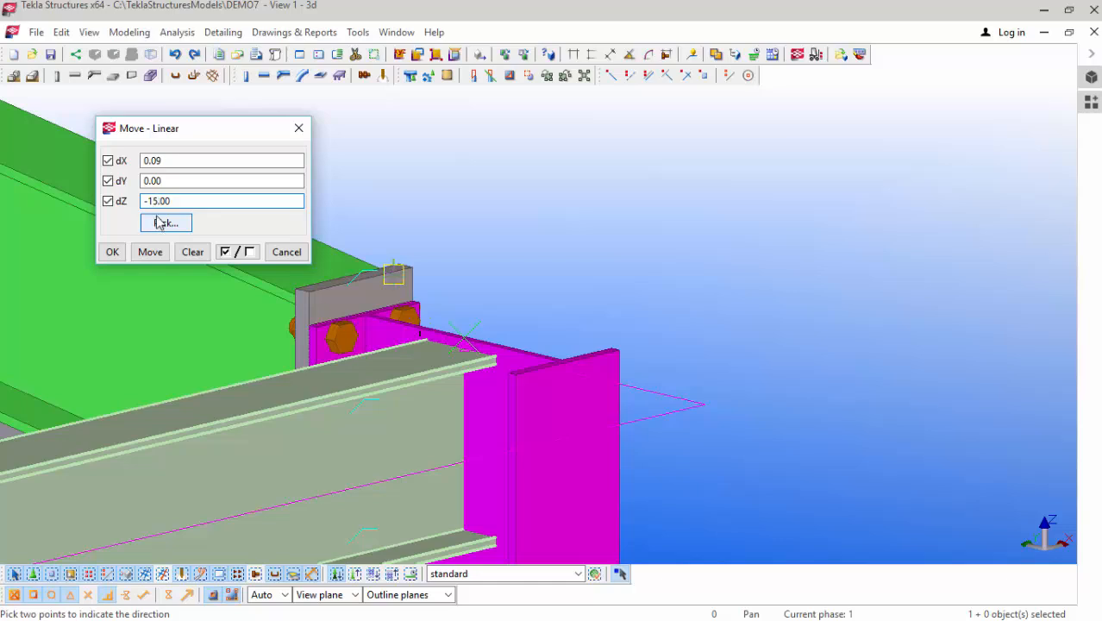
pyautogui.click(150, 251)
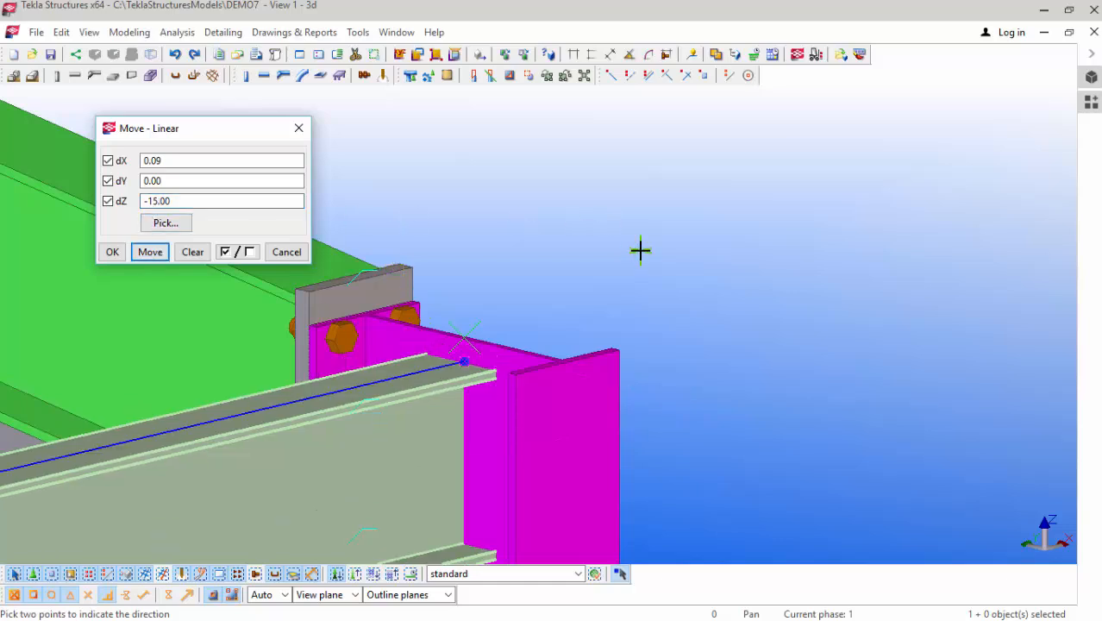
pyautogui.rightClick(596, 231)
pyautogui.click(612, 238)
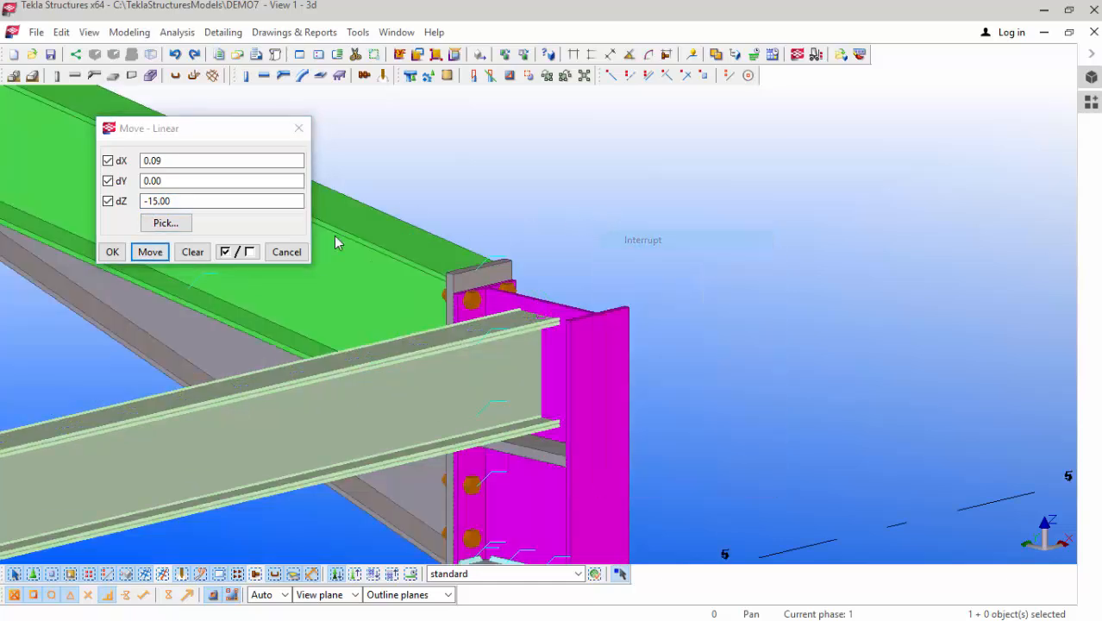
# Step: Copy the tie beam at the column tops from the grid A end point to grid B, filling the next bay along the row
pyautogui.click(111, 252)
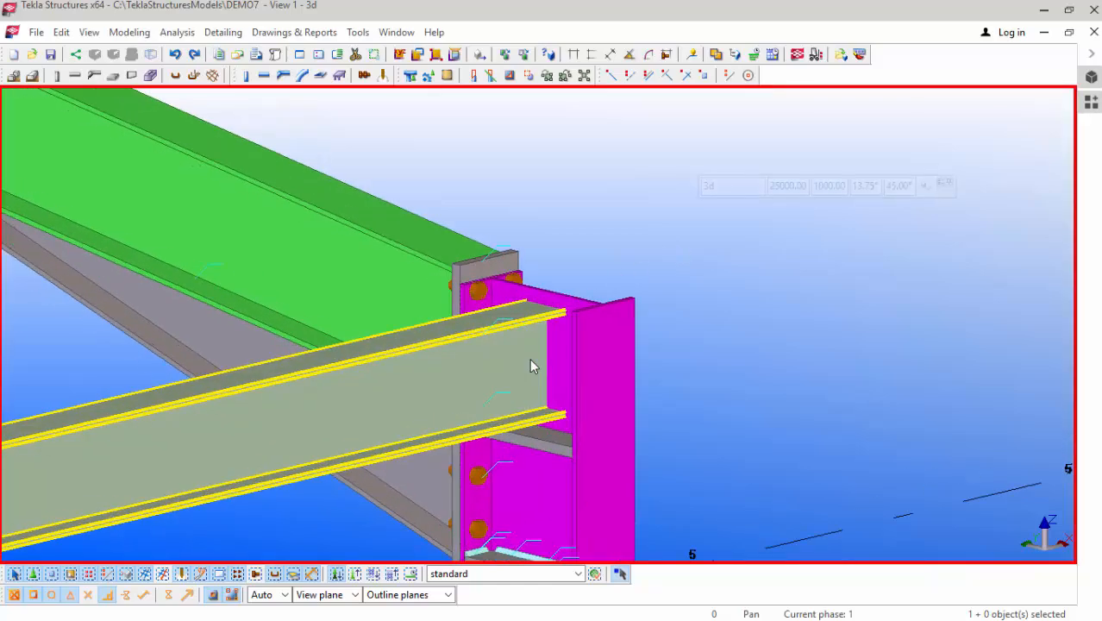
pyautogui.scroll(-6, 475, 372)
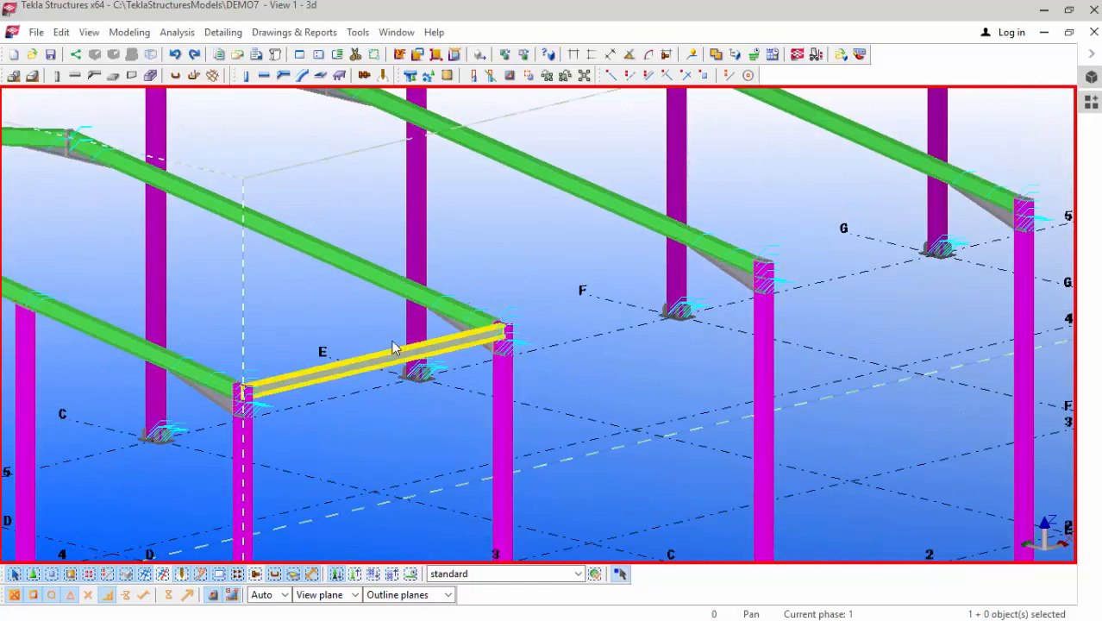
pyautogui.click(338, 382)
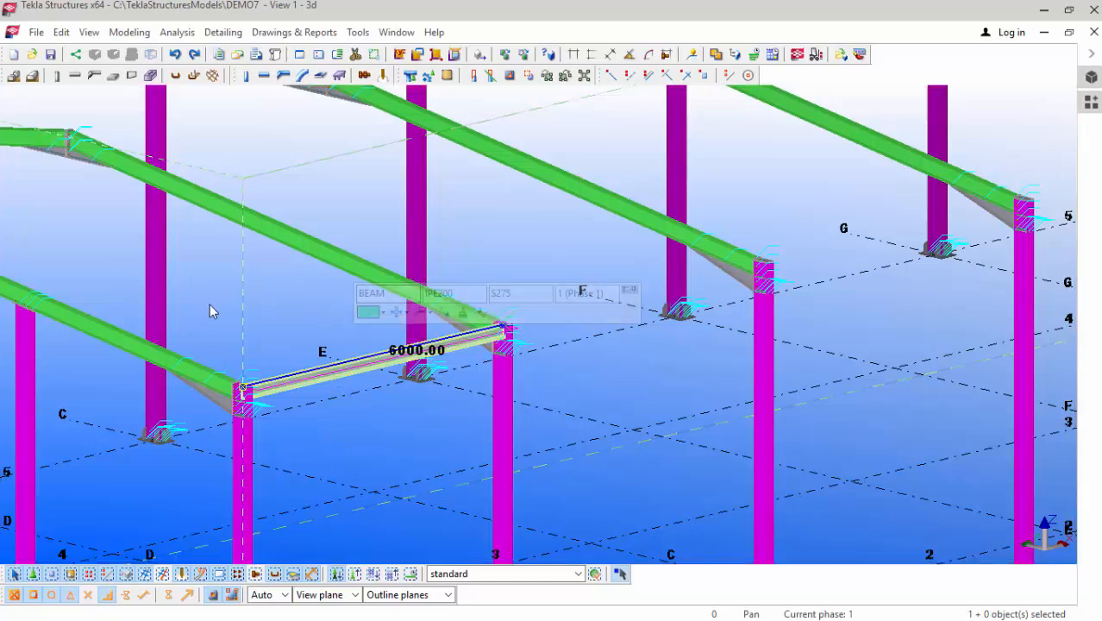
pyautogui.scroll(-1, 217, 323)
pyautogui.scroll(-4, 216, 323)
pyautogui.scroll(5, 286, 484)
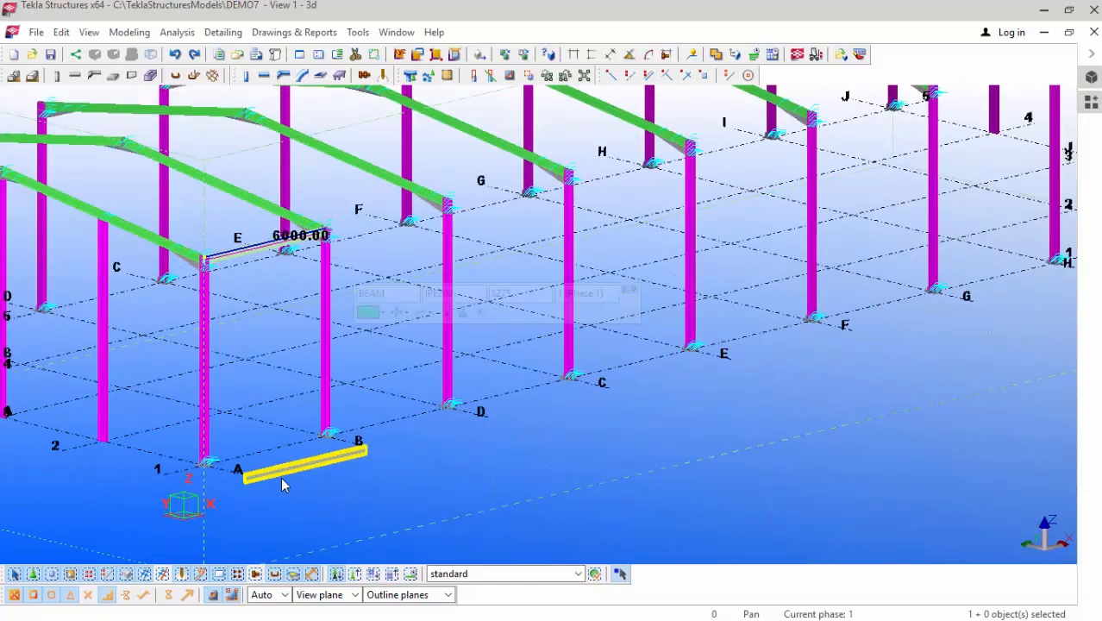
pyautogui.scroll(4, 351, 442)
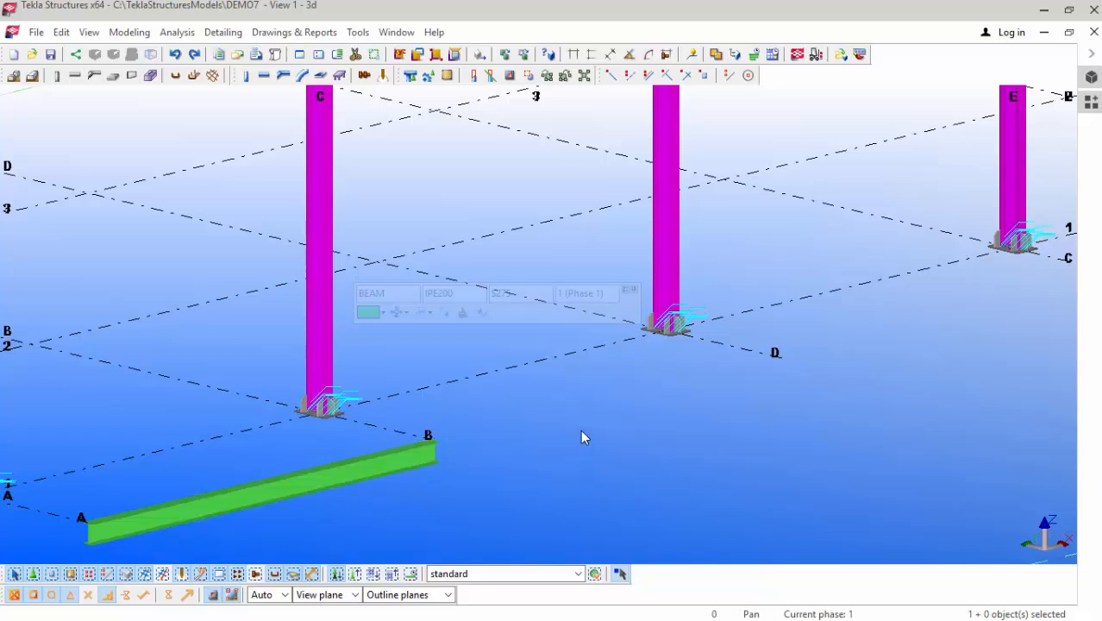
pyautogui.hotkey('ctrl', 'c')
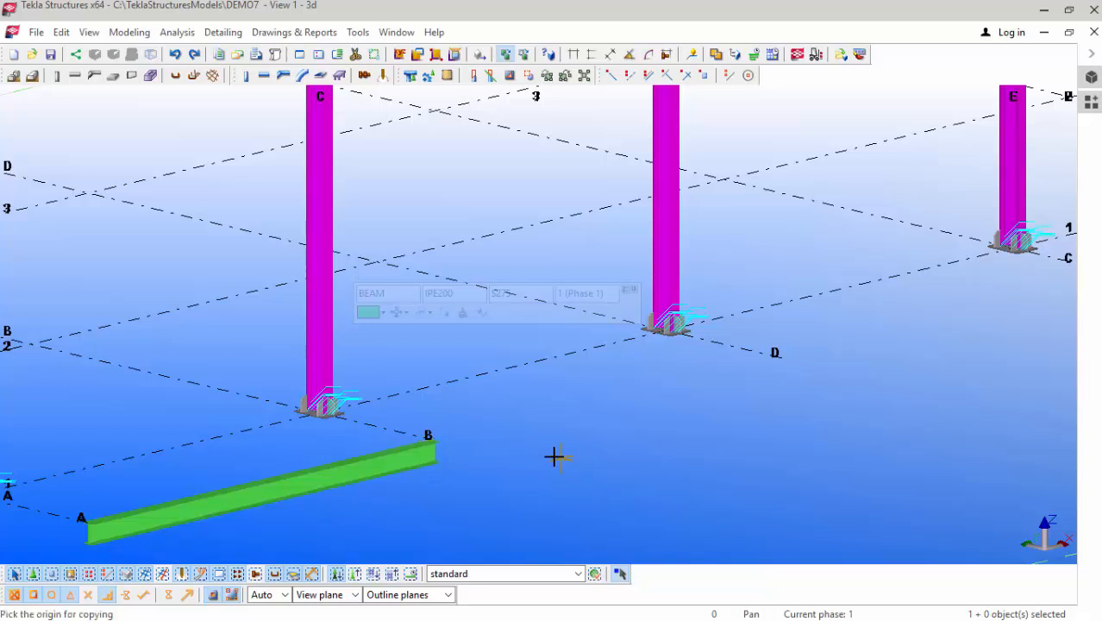
pyautogui.scroll(5, 66, 536)
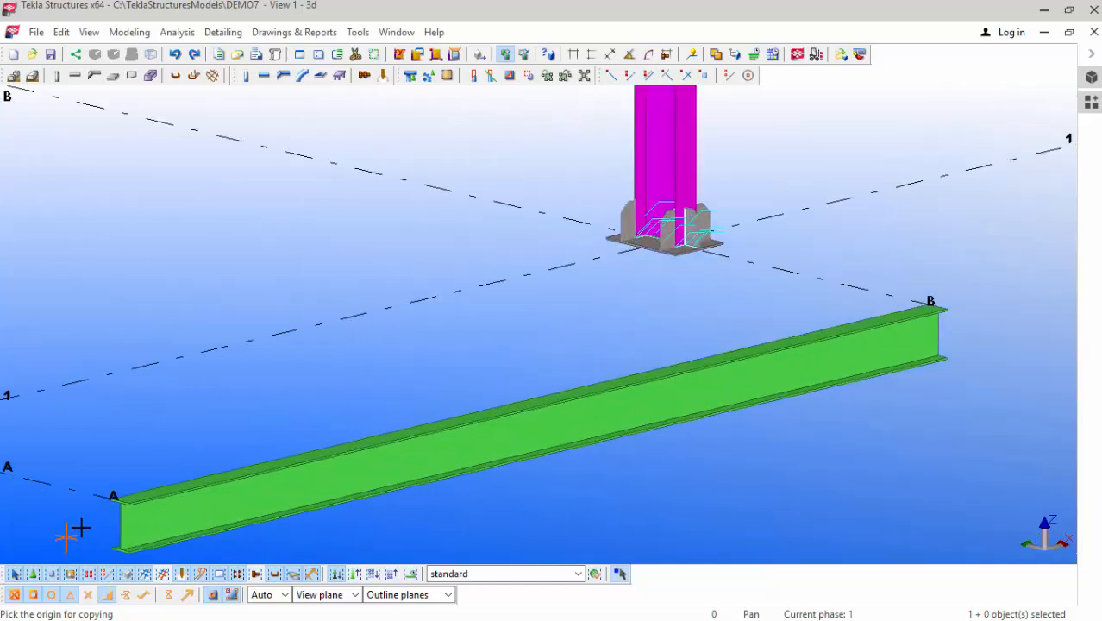
pyautogui.scroll(2, 109, 508)
pyautogui.scroll(-6, 307, 487)
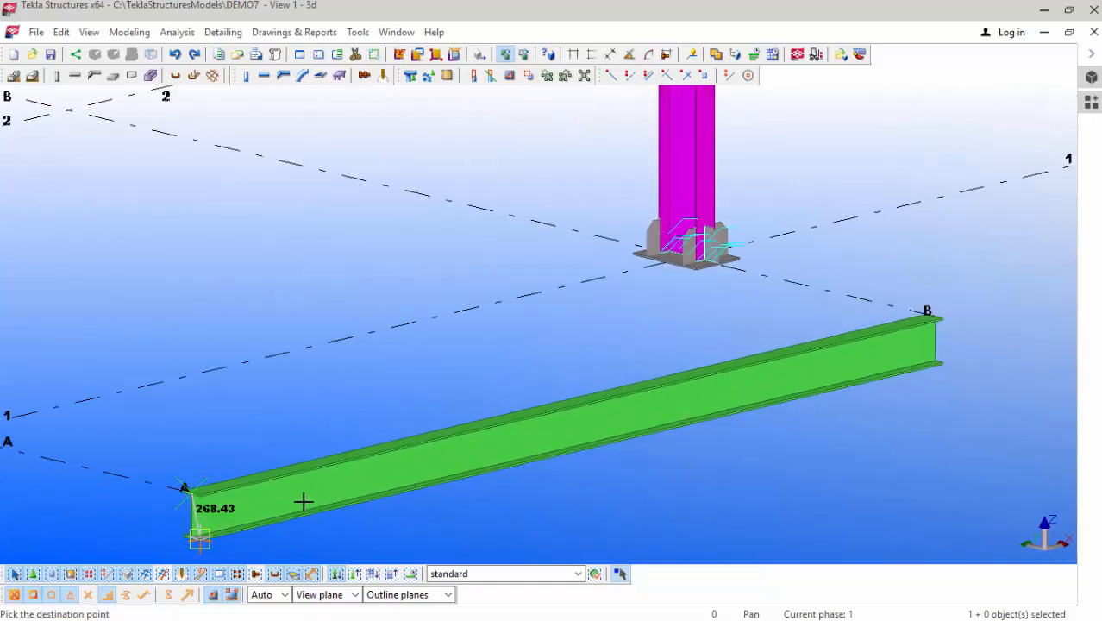
pyautogui.scroll(-5, 546, 443)
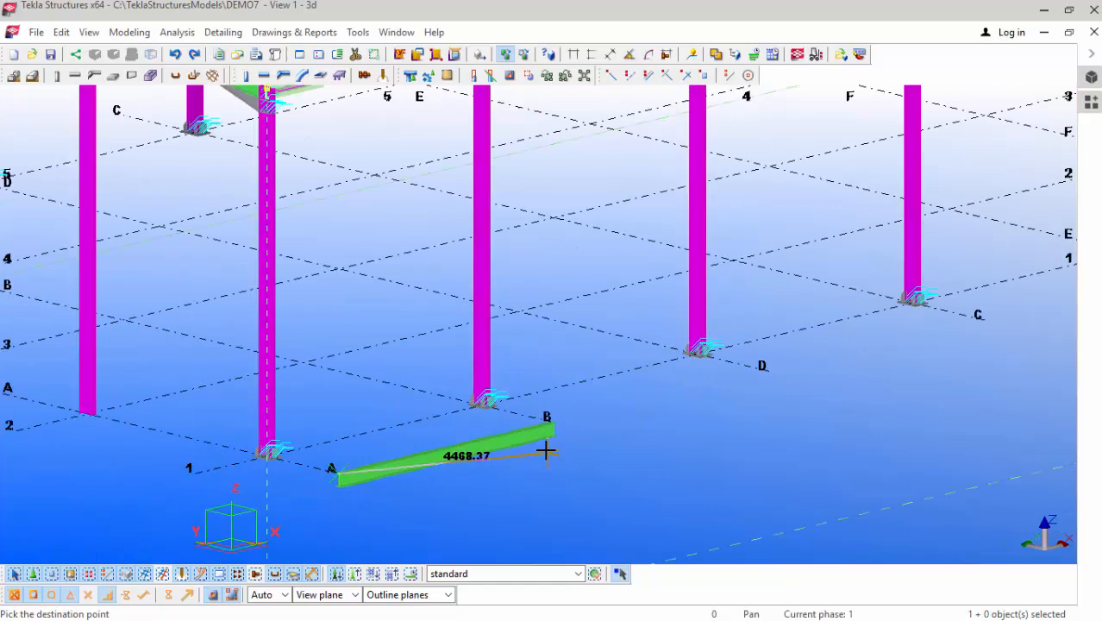
pyautogui.scroll(2, 651, 383)
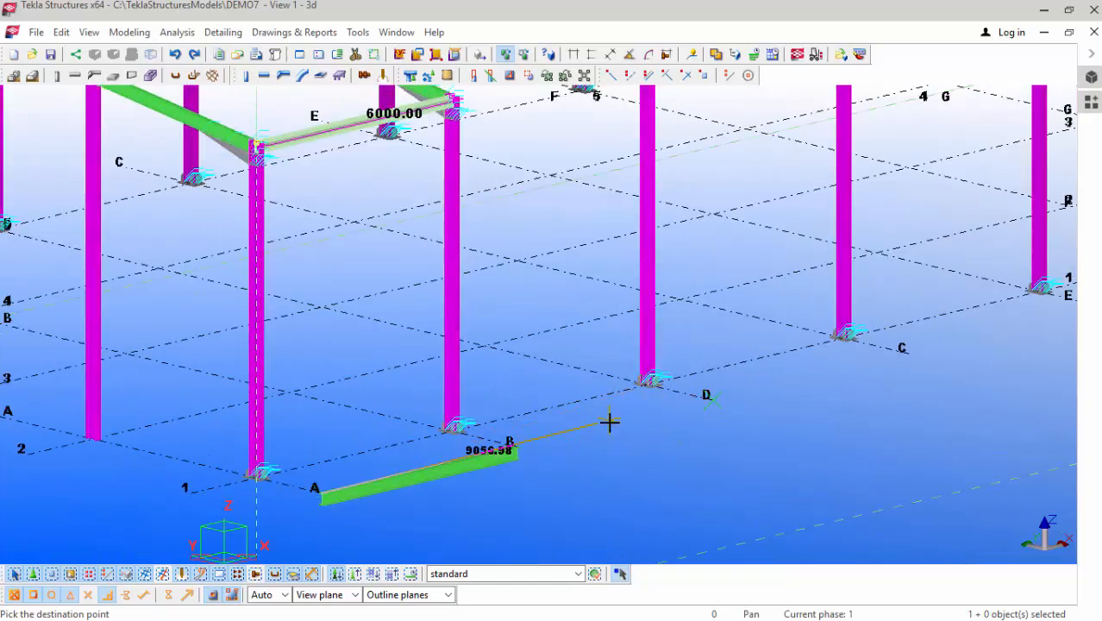
pyautogui.scroll(-2, 571, 443)
pyautogui.scroll(4, 546, 459)
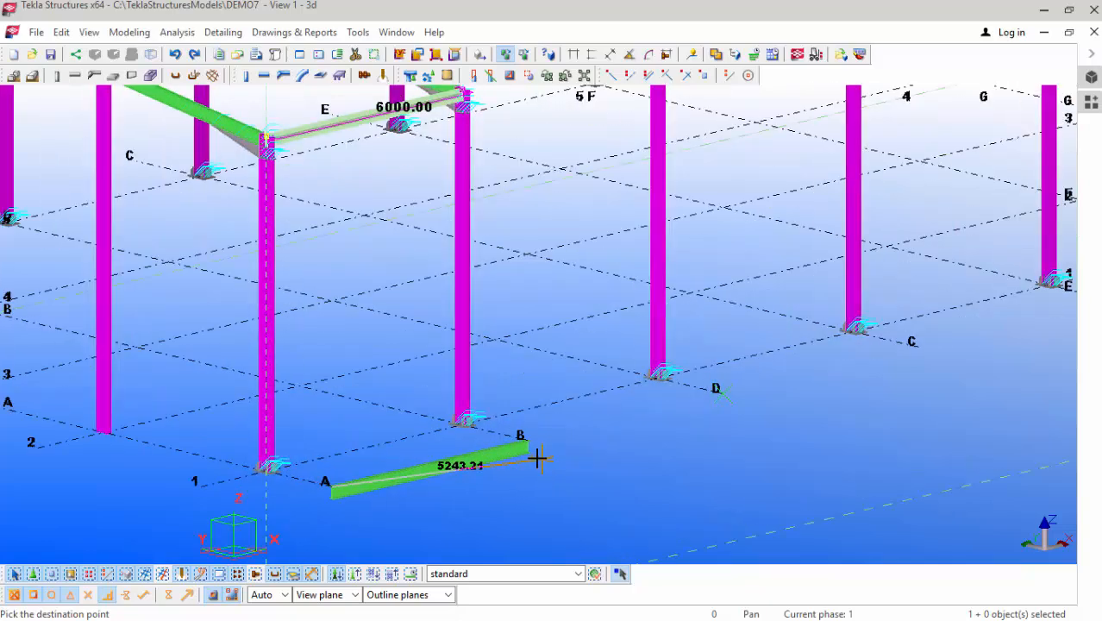
pyautogui.scroll(-5, 530, 440)
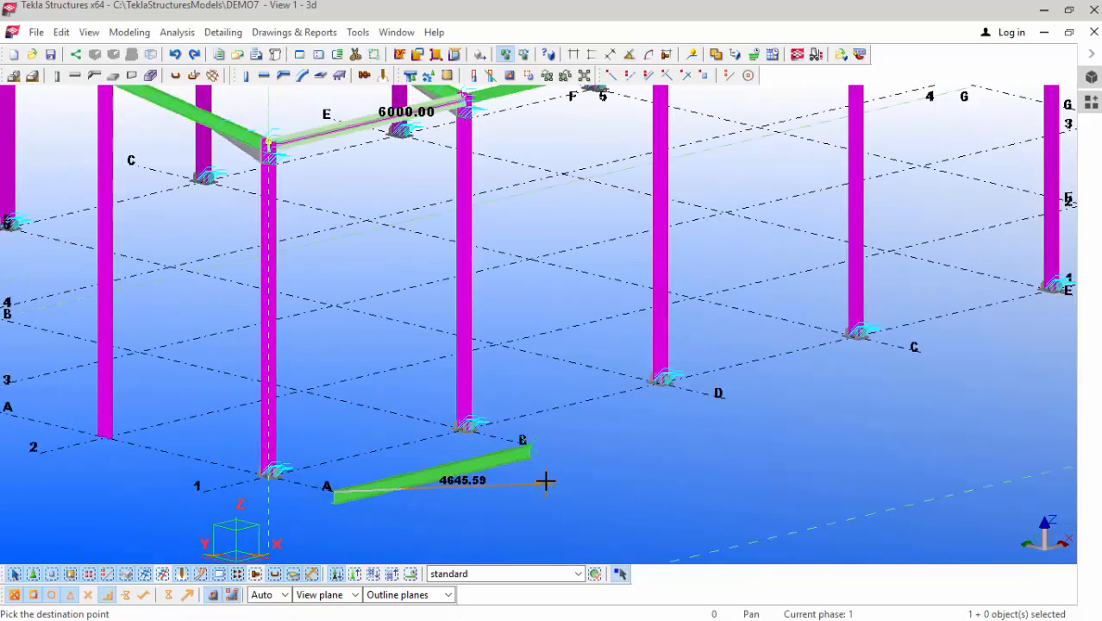
# Step: Continue copying the tie beam to grids D, C and E so the next three bays are filled
pyautogui.scroll(4, 495, 154)
pyautogui.scroll(8, 494, 153)
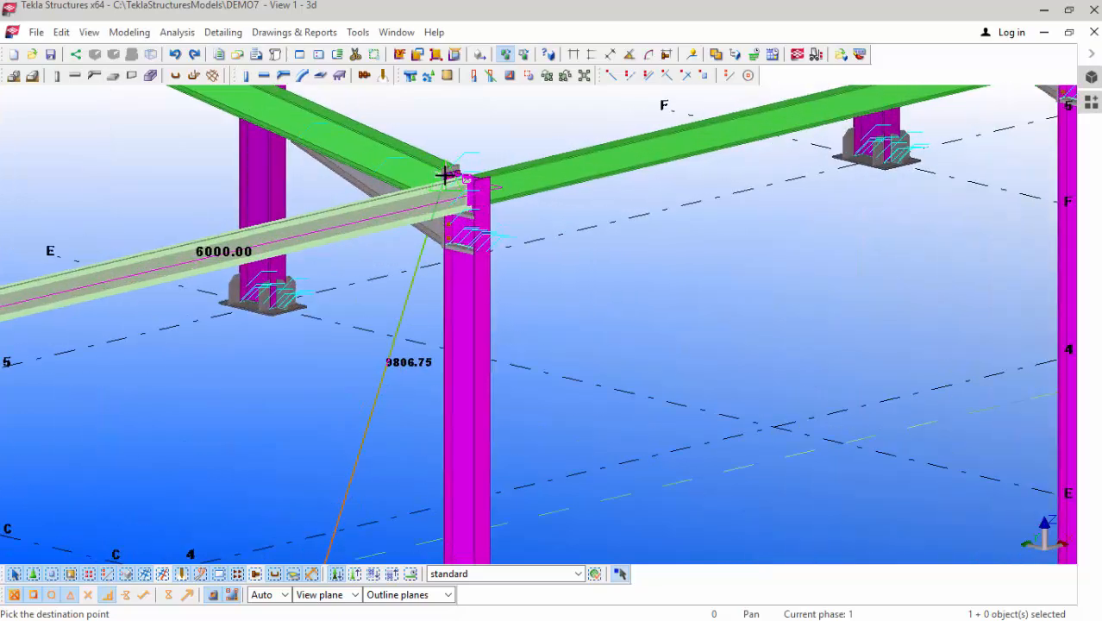
pyautogui.scroll(-7, 321, 329)
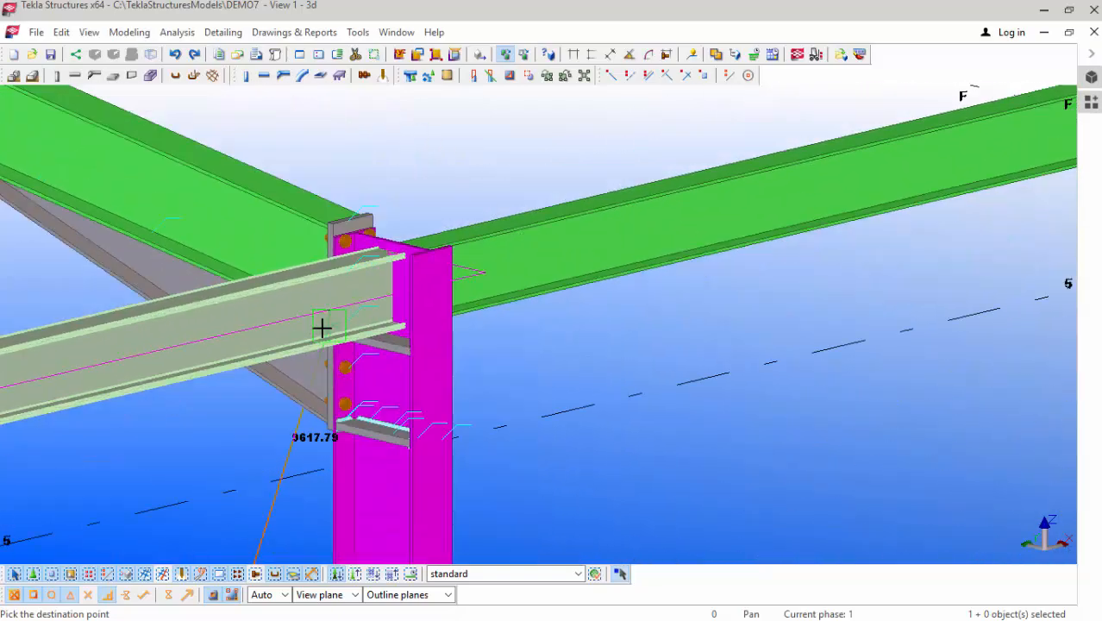
pyautogui.scroll(8, 751, 229)
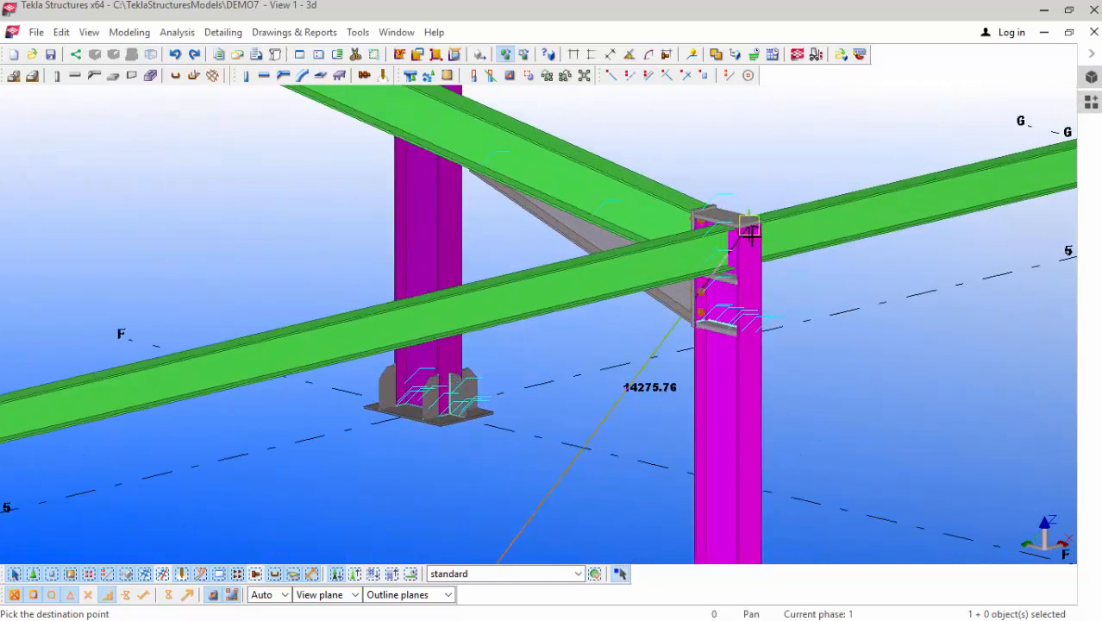
pyautogui.scroll(-8, 433, 265)
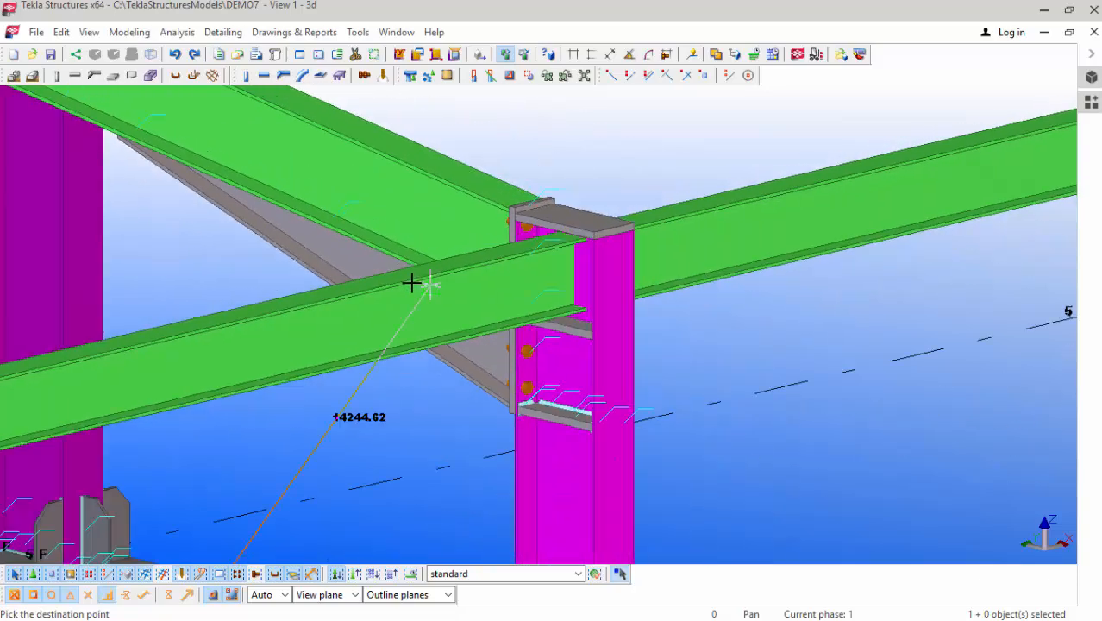
pyautogui.scroll(-2, 415, 276)
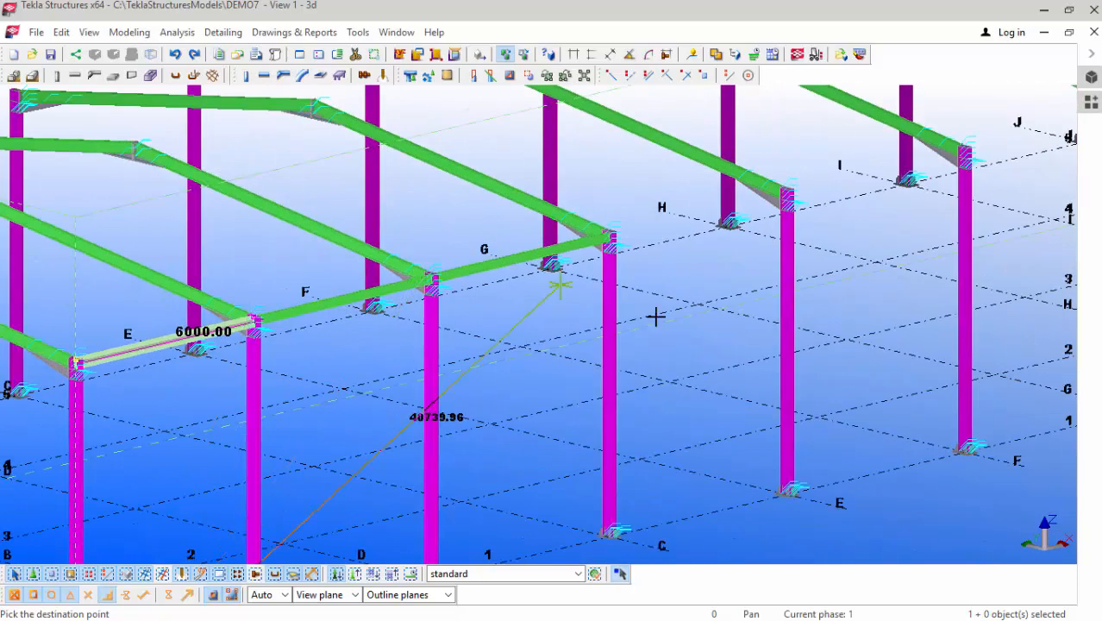
pyautogui.scroll(6, 604, 431)
pyautogui.scroll(-3, 585, 388)
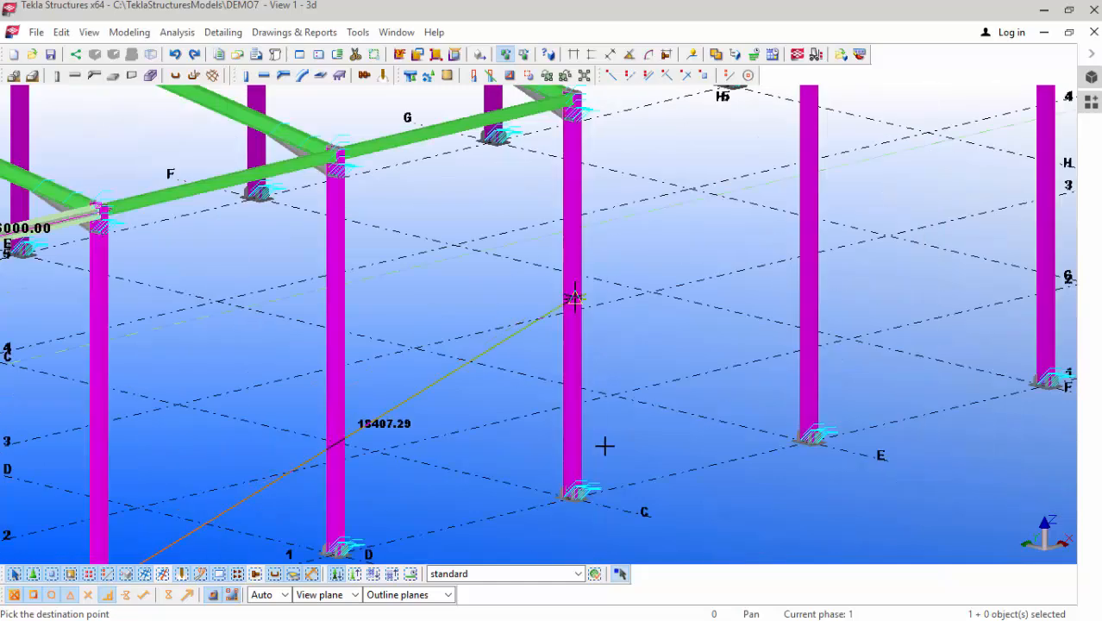
pyautogui.scroll(-1, 525, 458)
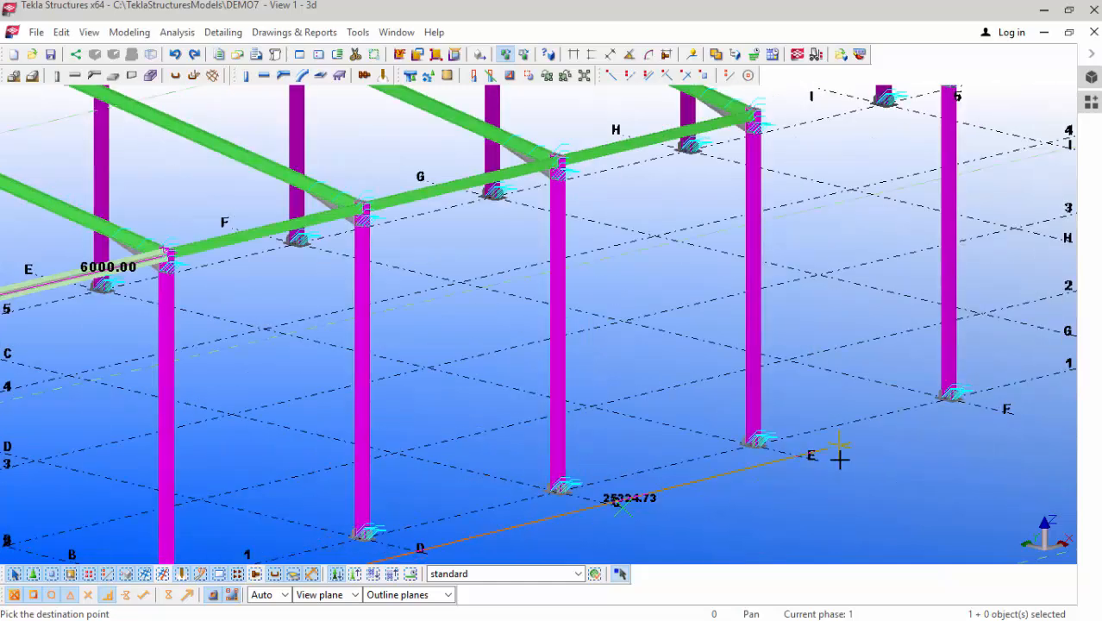
pyautogui.scroll(-2, 297, 384)
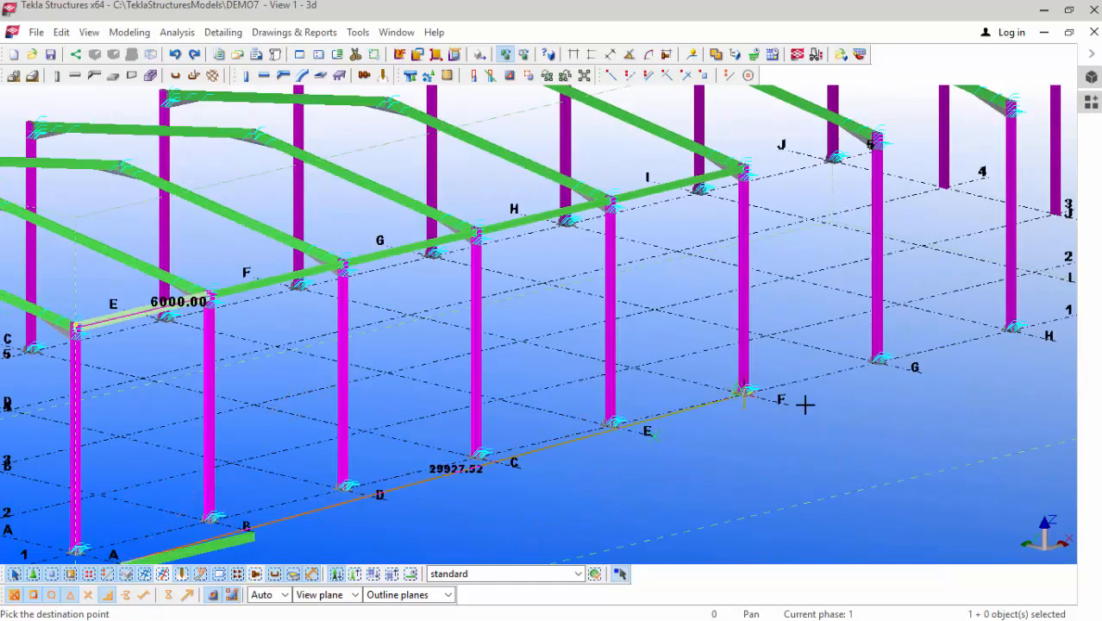
# Step: Place the remaining tie beam copies in the bays from grid F to grid J and end the copy command
pyautogui.scroll(4, 805, 401)
pyautogui.scroll(-4, 467, 413)
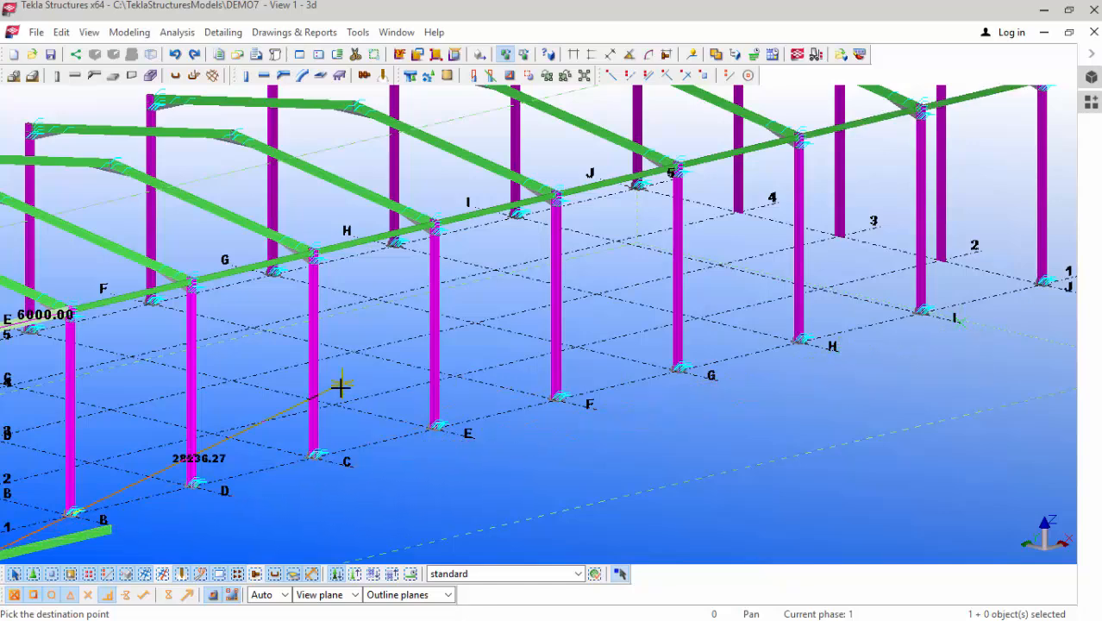
pyautogui.scroll(-2, 343, 384)
pyautogui.rightClick(948, 182)
pyautogui.click(984, 195)
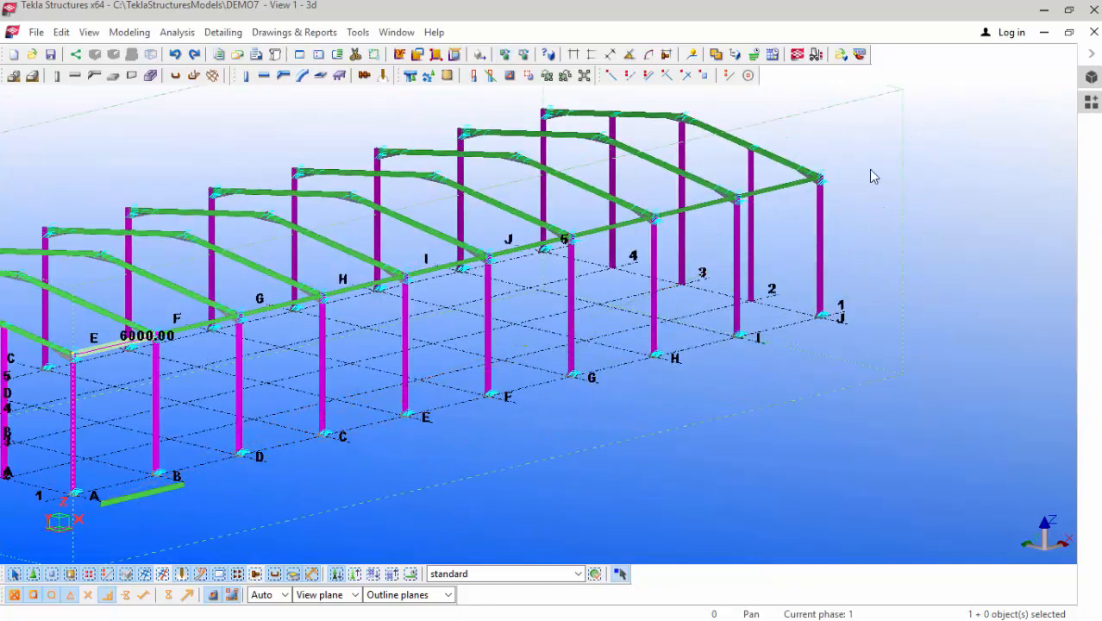
# Step: Delete the stray beam lying at ground level outside grid line 1 between grids A and B
pyautogui.scroll(6, 833, 167)
pyautogui.scroll(3, 805, 207)
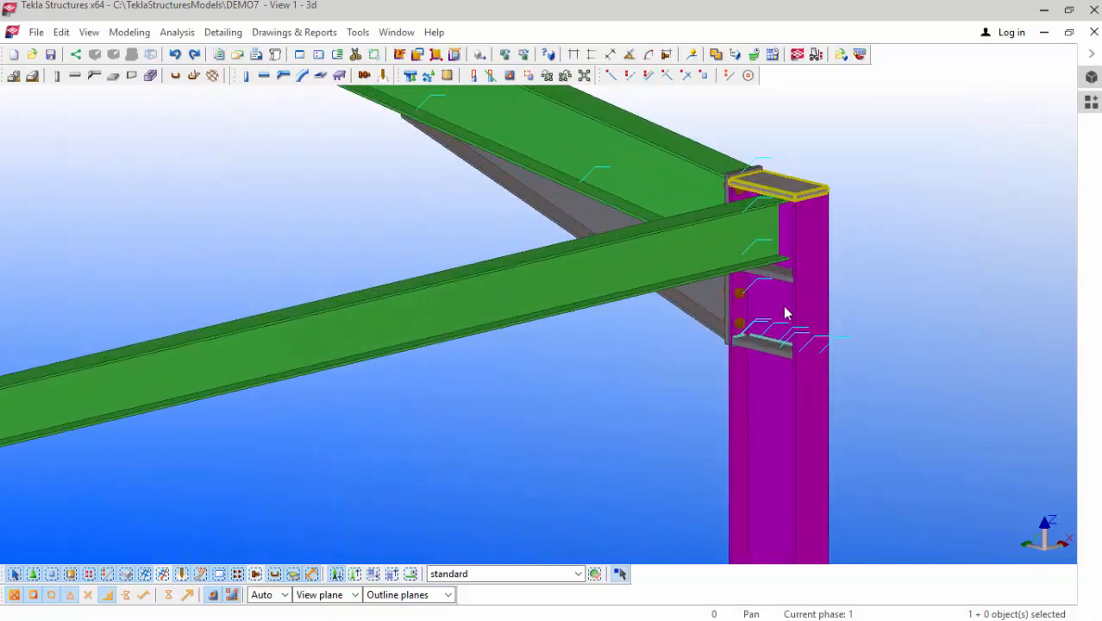
pyautogui.scroll(-3, 788, 312)
pyautogui.scroll(-6, 857, 343)
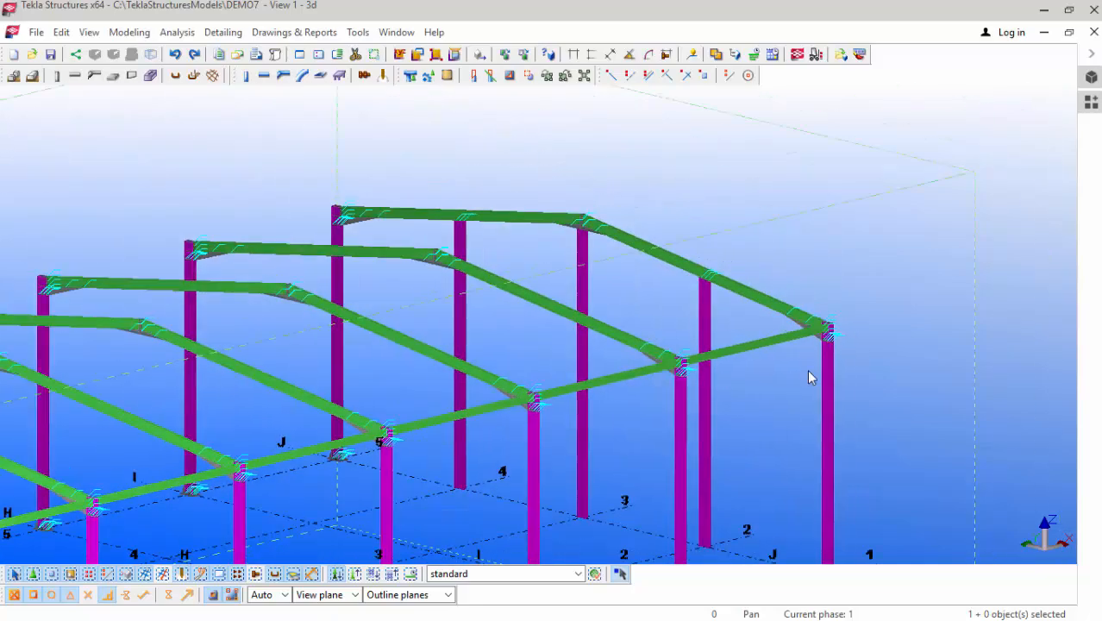
pyautogui.scroll(6, 250, 497)
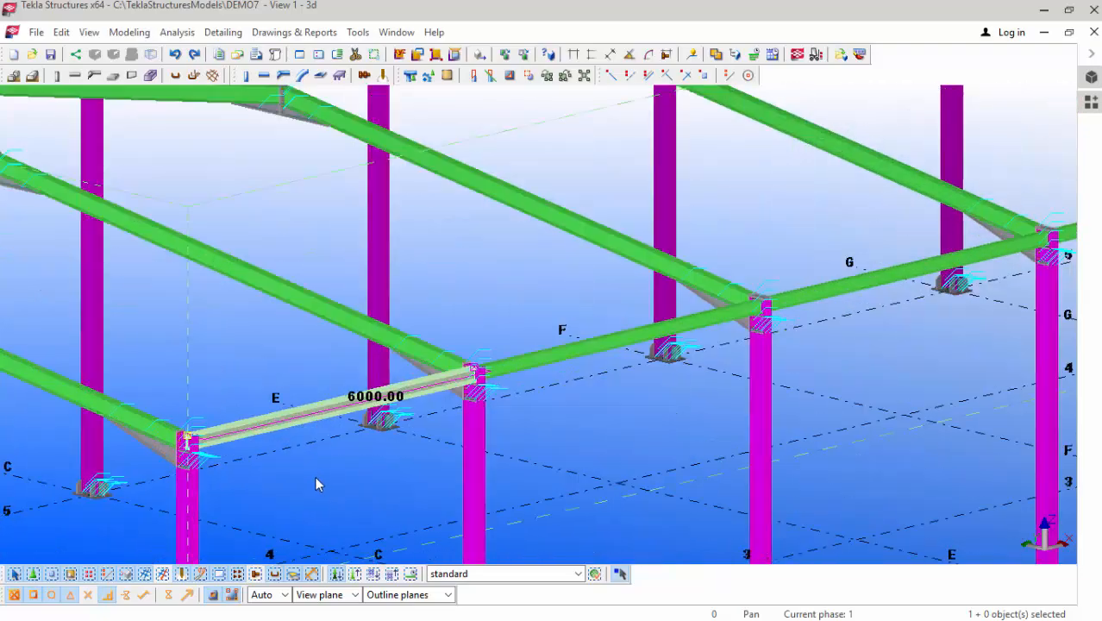
pyautogui.click(318, 474)
pyautogui.scroll(-2, 353, 381)
pyautogui.scroll(-5, 256, 306)
pyautogui.click(291, 461)
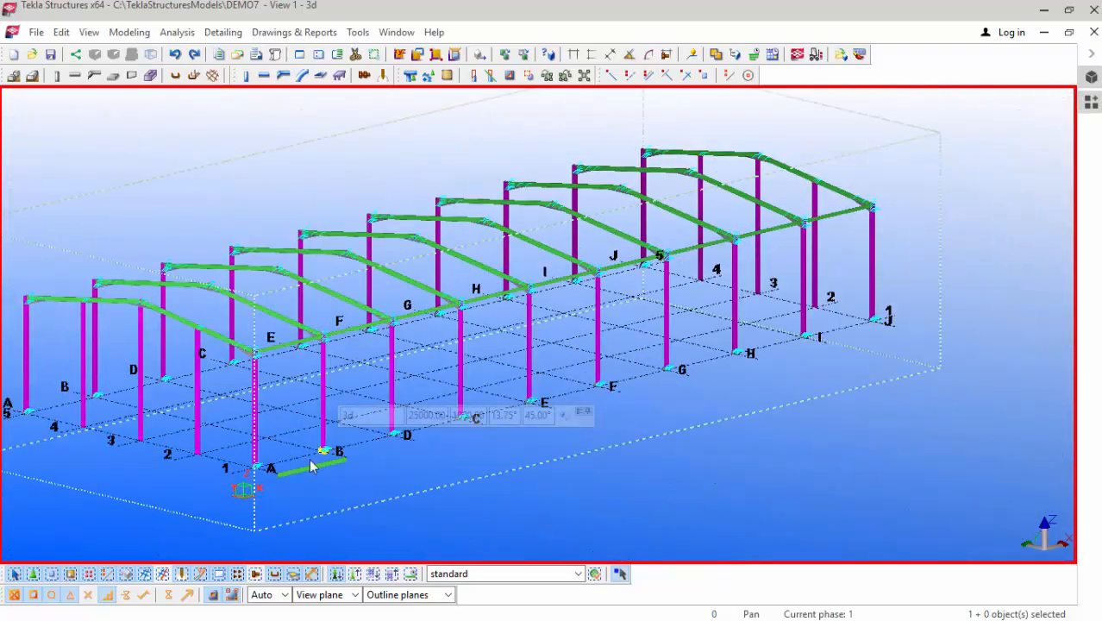
pyautogui.scroll(6, 298, 470)
pyautogui.rightClick(307, 485)
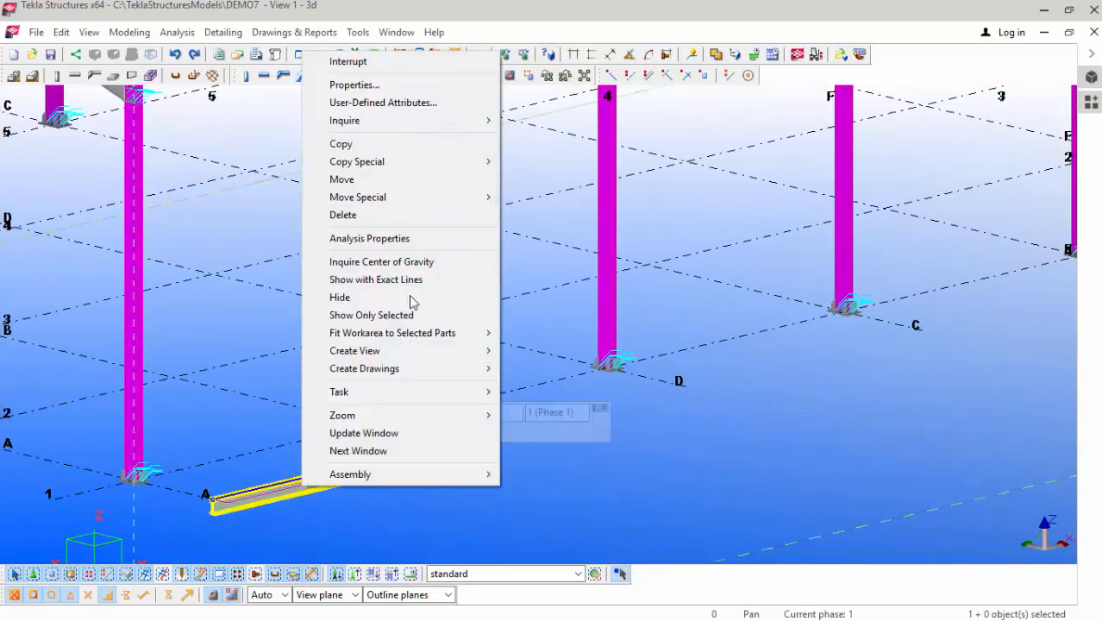
pyautogui.click(371, 218)
pyautogui.scroll(-4, 491, 499)
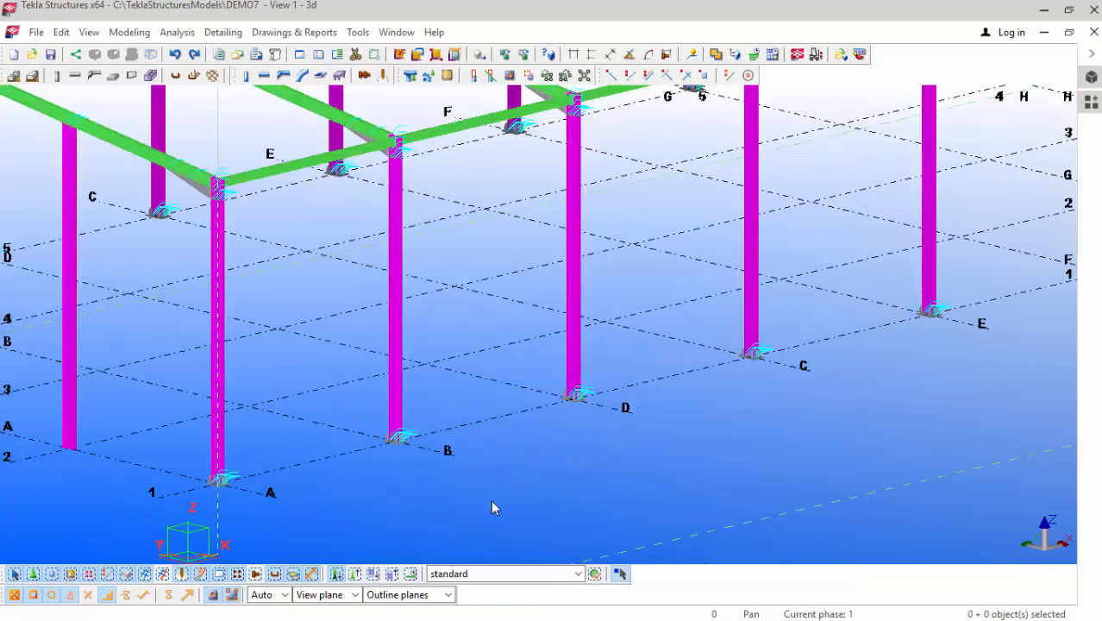
# Step: Apply an End plate (101) connection with the grid A corner column as main part and the tie beam as secondary, and open its properties
pyautogui.scroll(5, 364, 339)
pyautogui.scroll(8, 362, 333)
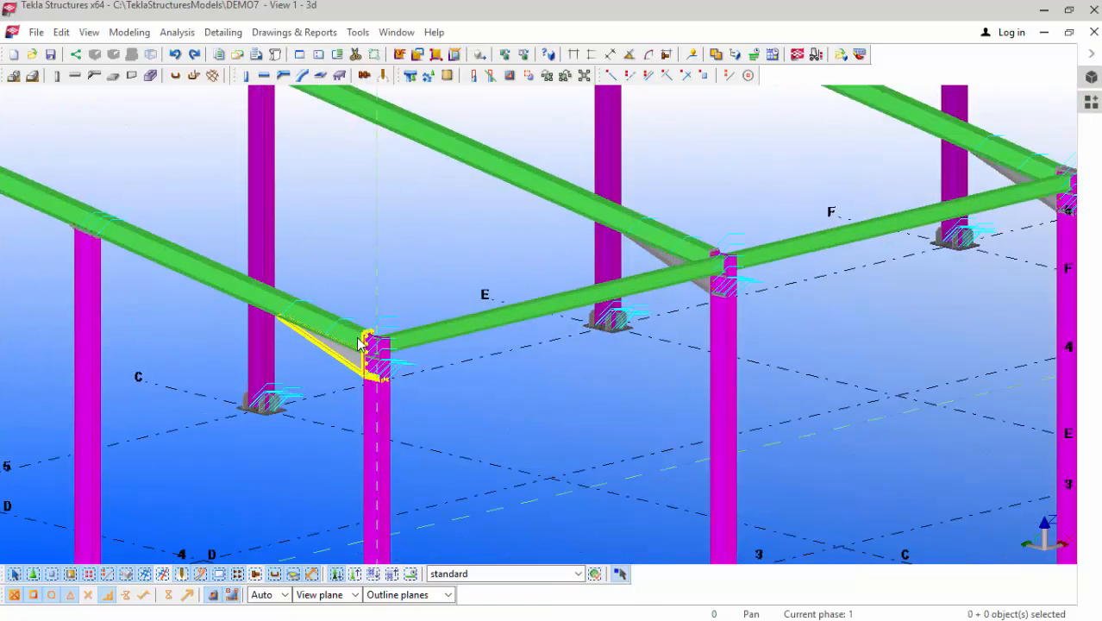
pyautogui.scroll(2, 427, 338)
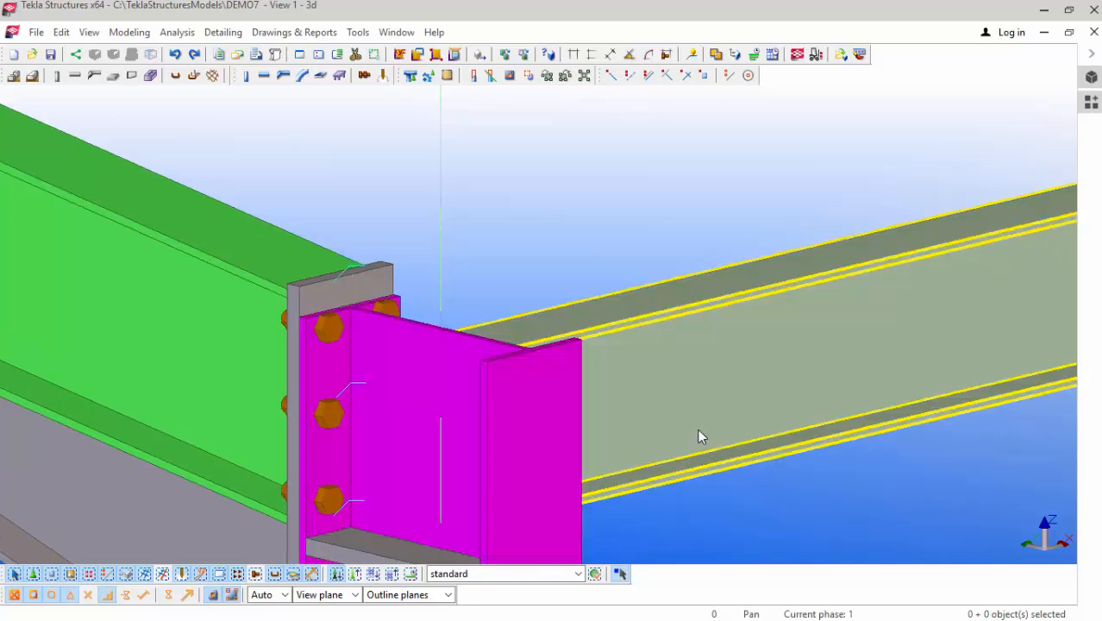
pyautogui.click(1091, 79)
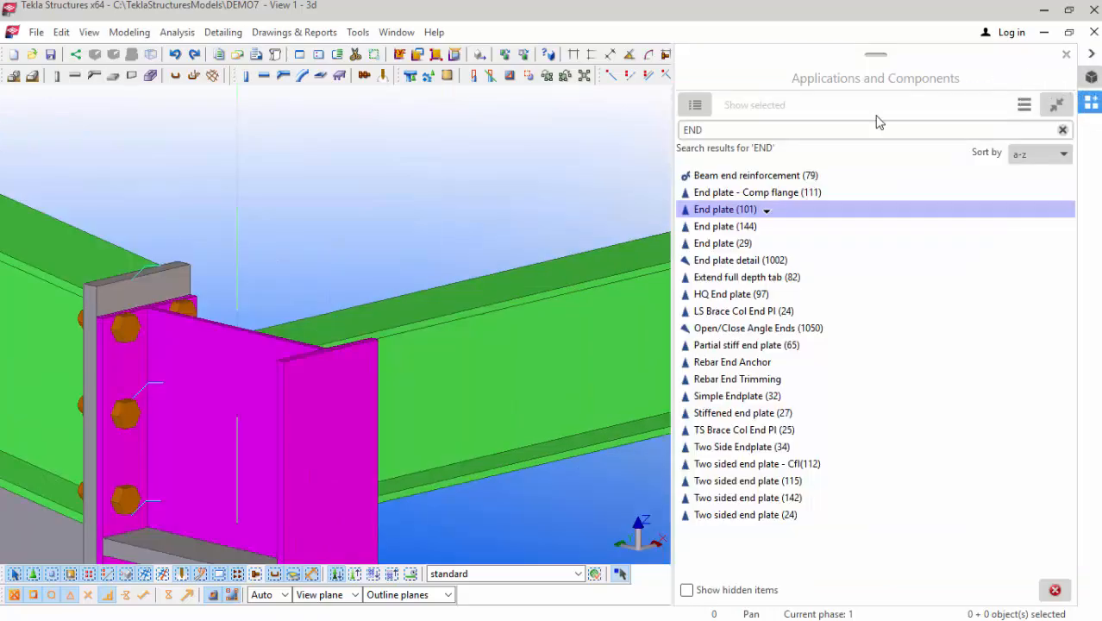
pyautogui.click(764, 211)
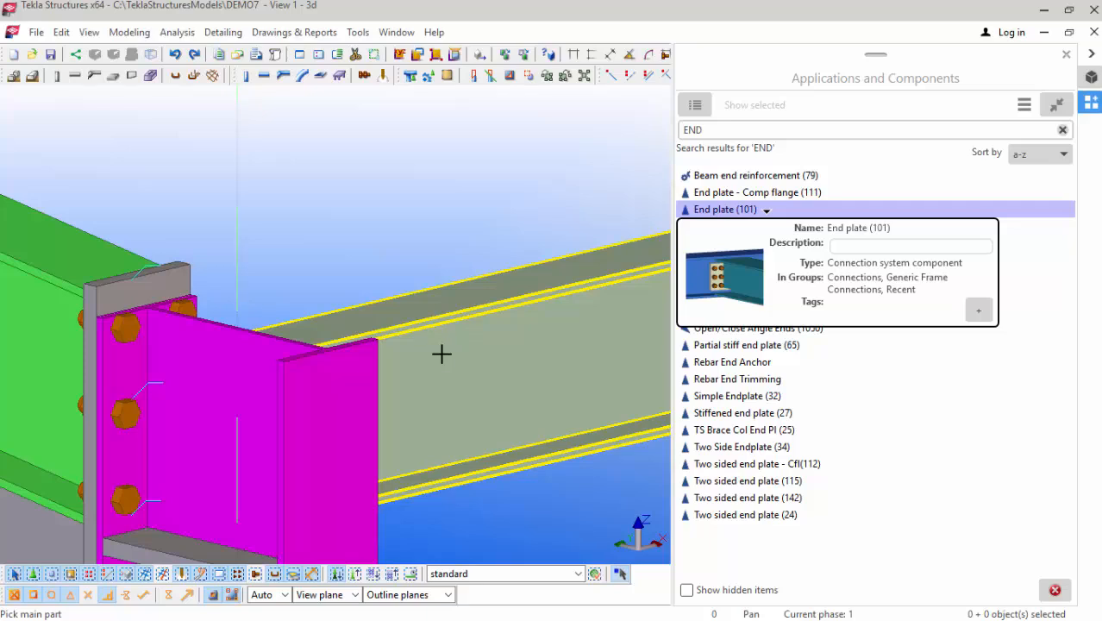
pyautogui.click(441, 353)
pyautogui.click(260, 378)
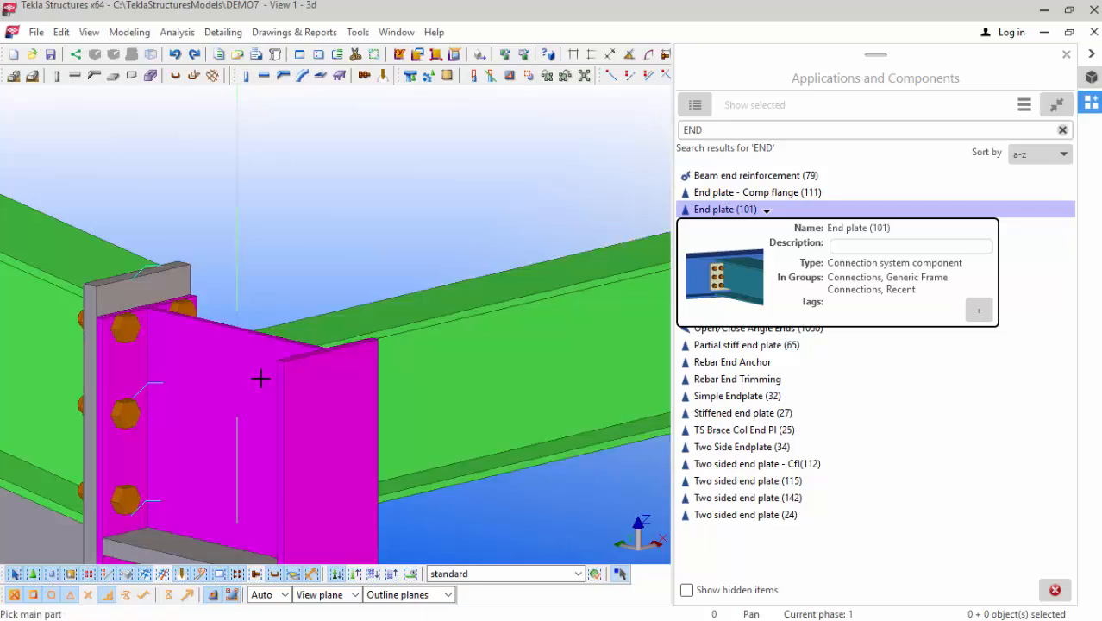
pyautogui.click(214, 353)
pyautogui.click(416, 341)
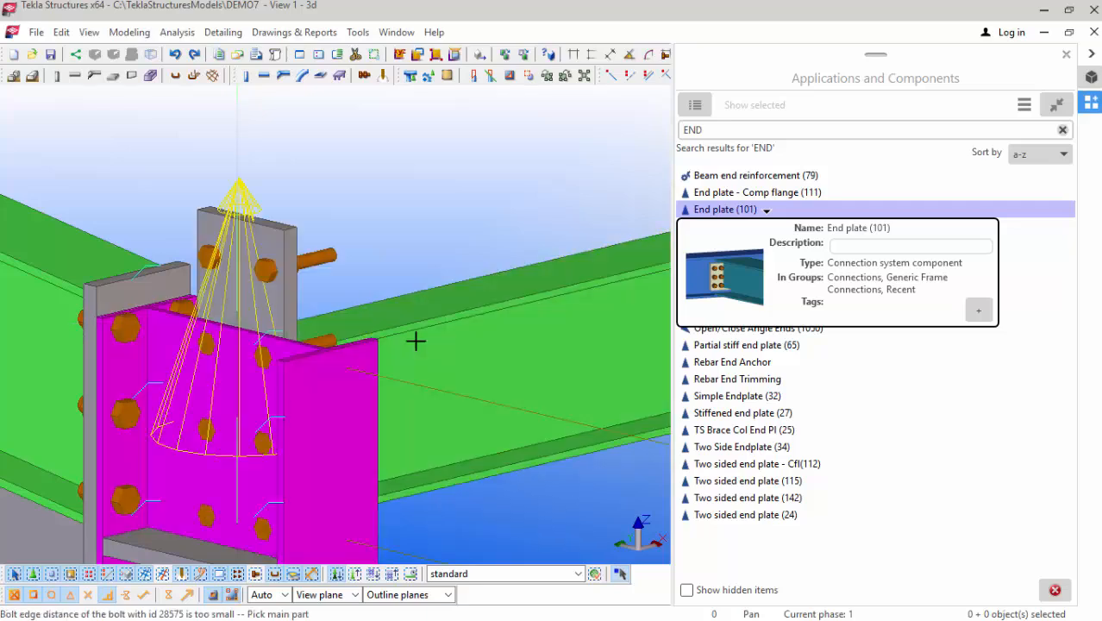
pyautogui.rightClick(404, 228)
pyautogui.click(422, 234)
pyautogui.doubleClick(246, 228)
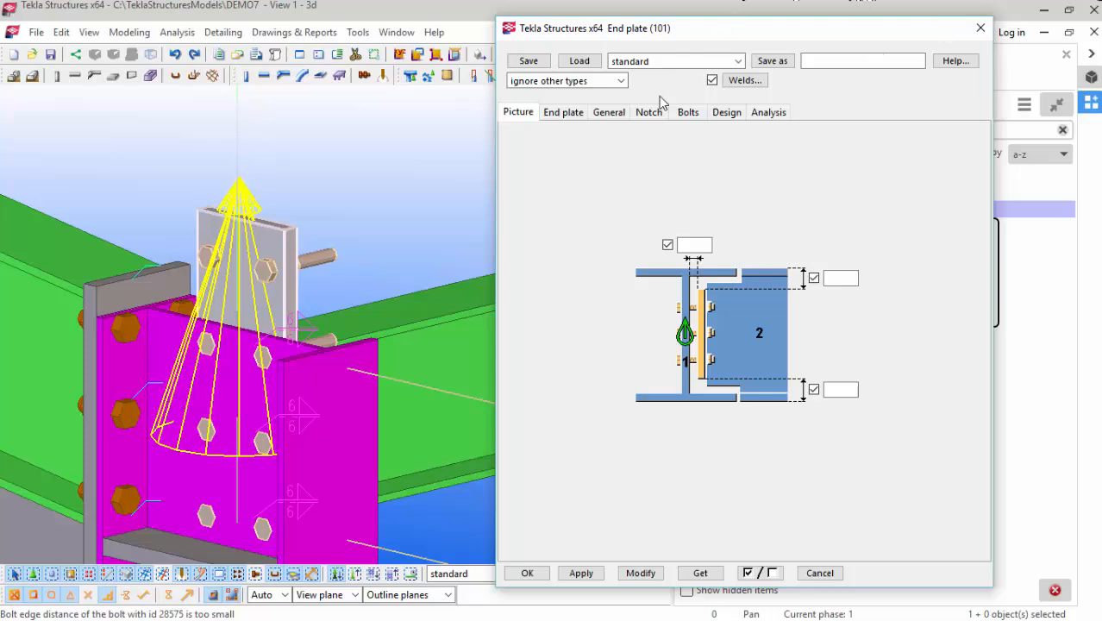
# Step: Set the connection's bolts to 3 rows at 75 mm spacing with a 50 mm upper edge distance and 30 mm side edge distances, and modify it
pyautogui.click(565, 114)
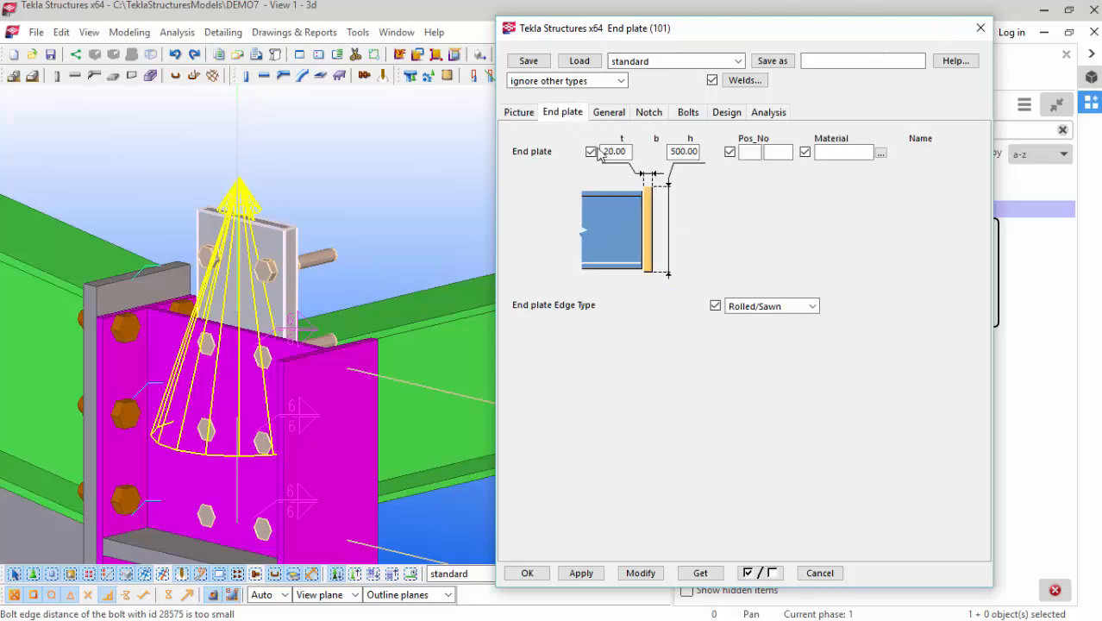
pyautogui.click(696, 151)
pyautogui.click(688, 113)
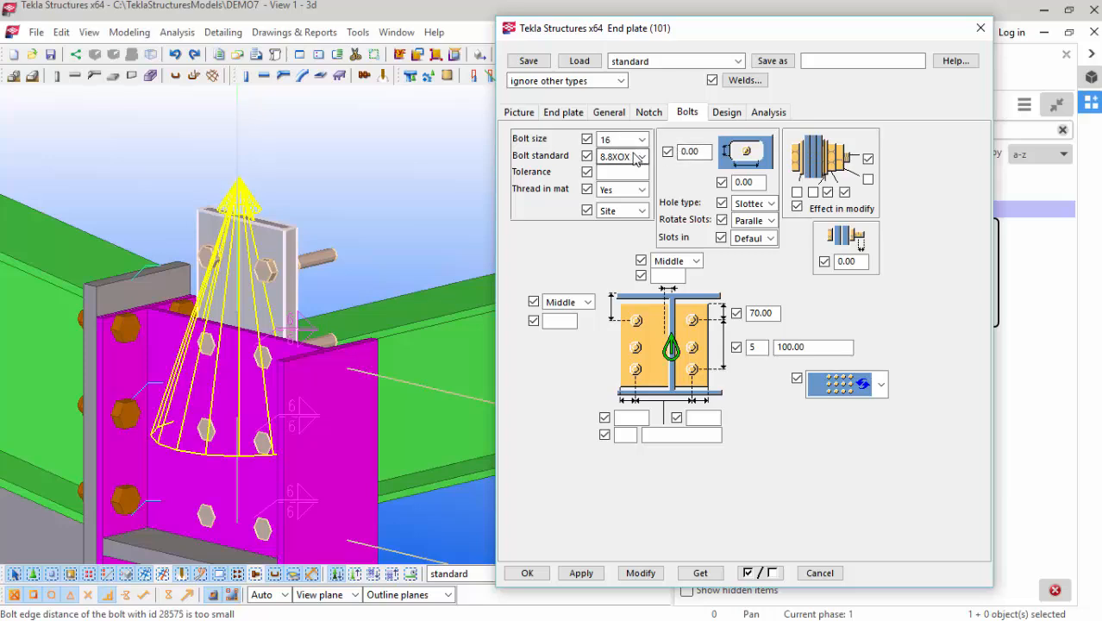
pyautogui.click(775, 312)
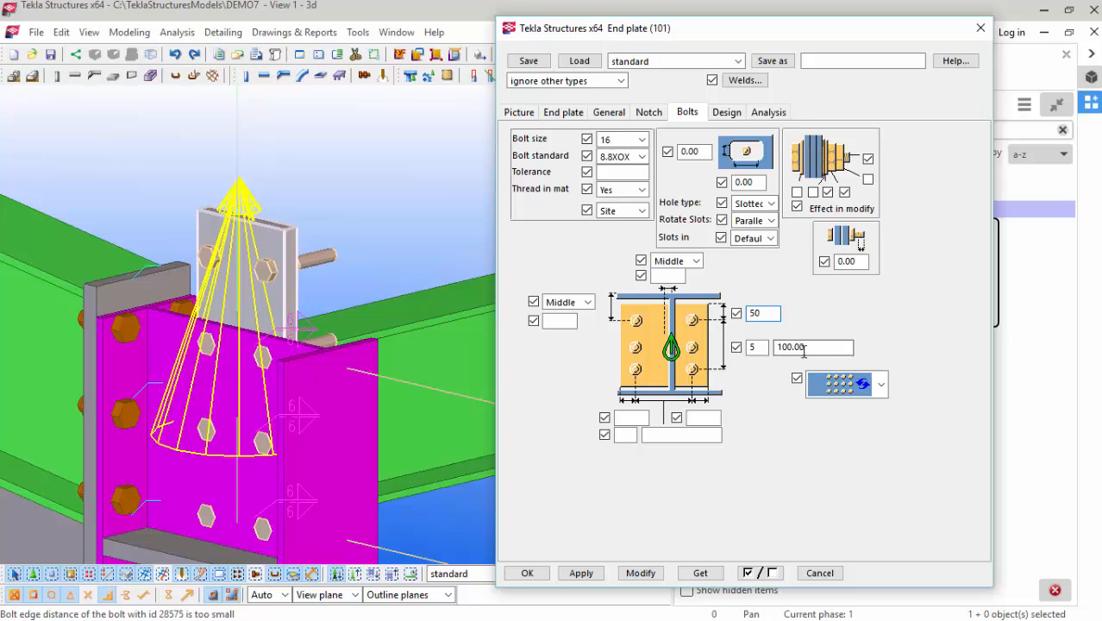
pyautogui.click(765, 346)
pyautogui.click(821, 347)
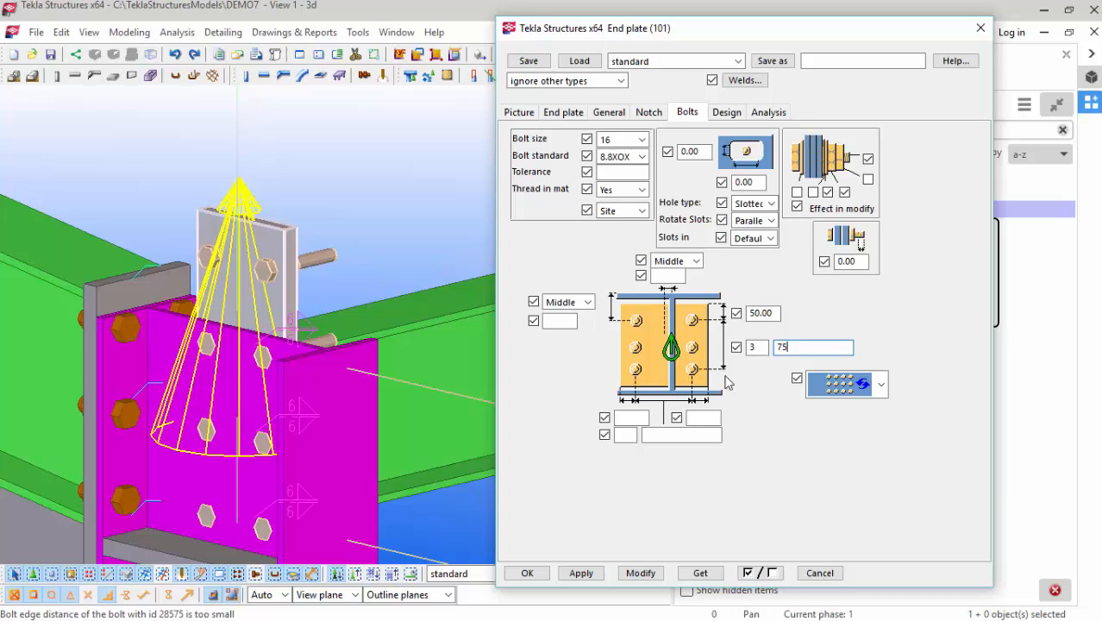
pyautogui.click(622, 418)
pyautogui.write('30')
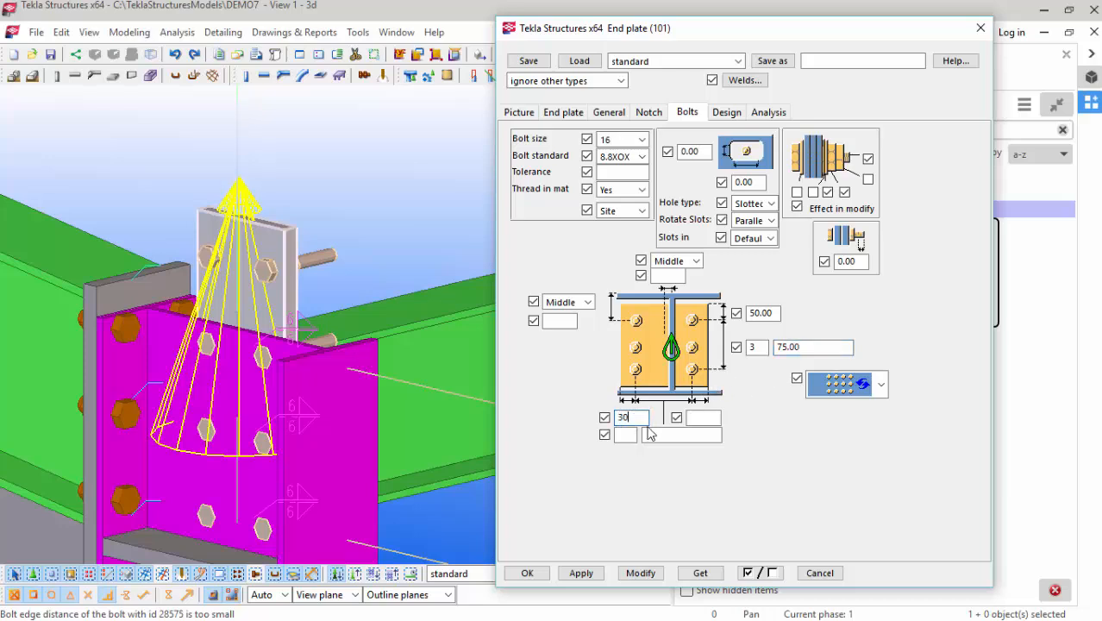
pyautogui.click(709, 417)
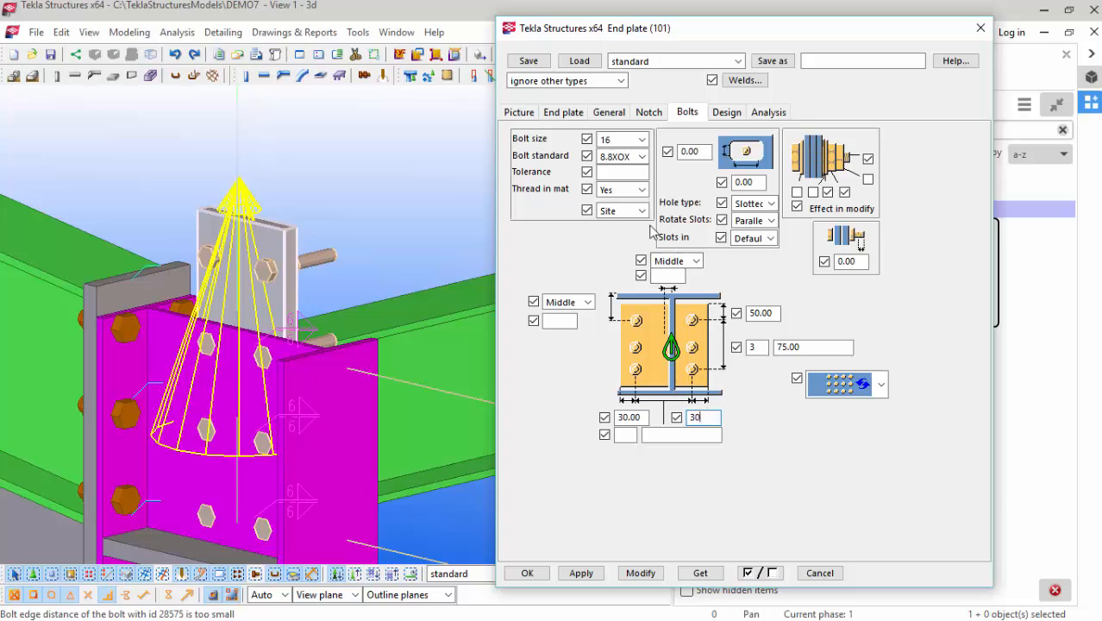
pyautogui.click(643, 573)
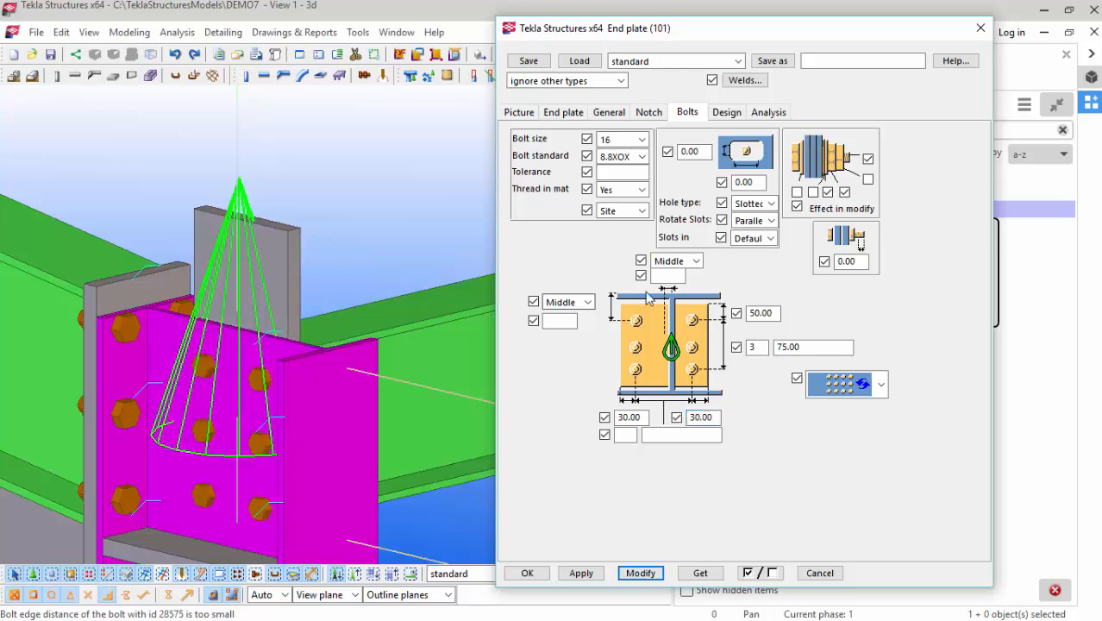
# Step: Set the end plate height to 250 mm after trying 300 mm, and modify the connection with each value
pyautogui.click(565, 113)
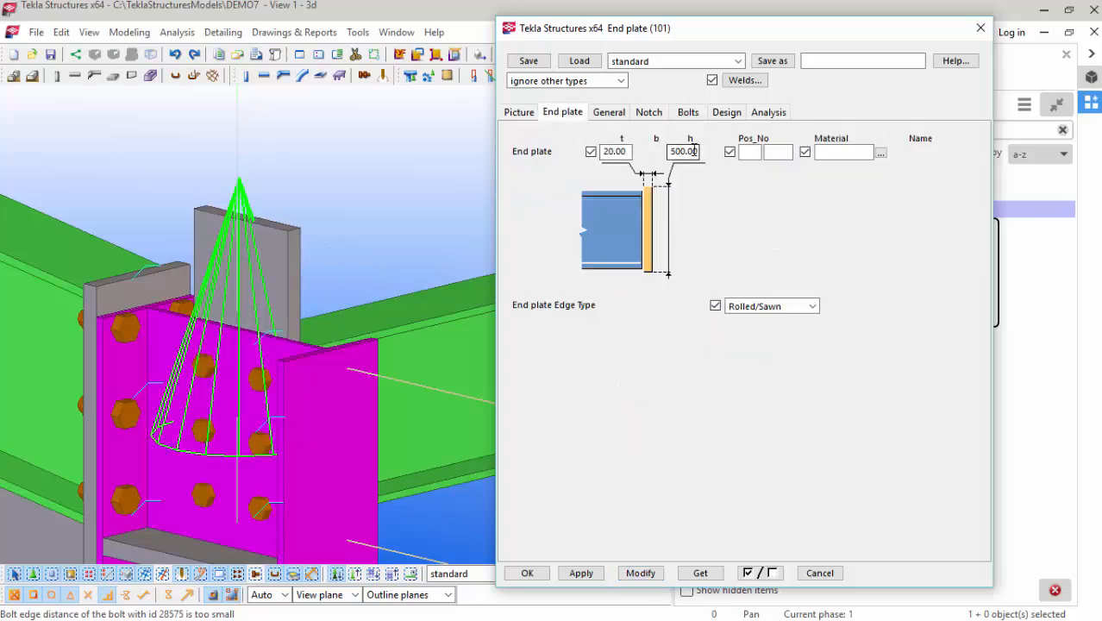
pyautogui.moveTo(671, 151); pyautogui.dragTo(684, 151)
pyautogui.click(650, 578)
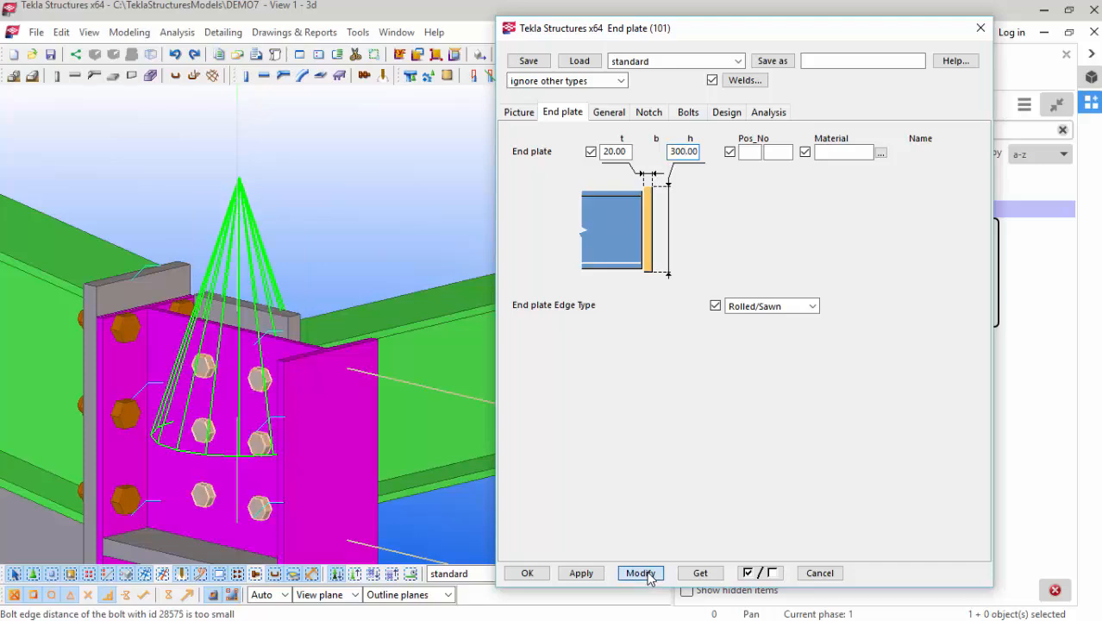
pyautogui.moveTo(670, 152); pyautogui.dragTo(701, 152)
pyautogui.write('250')
pyautogui.click(643, 573)
pyautogui.scroll(6, 222, 332)
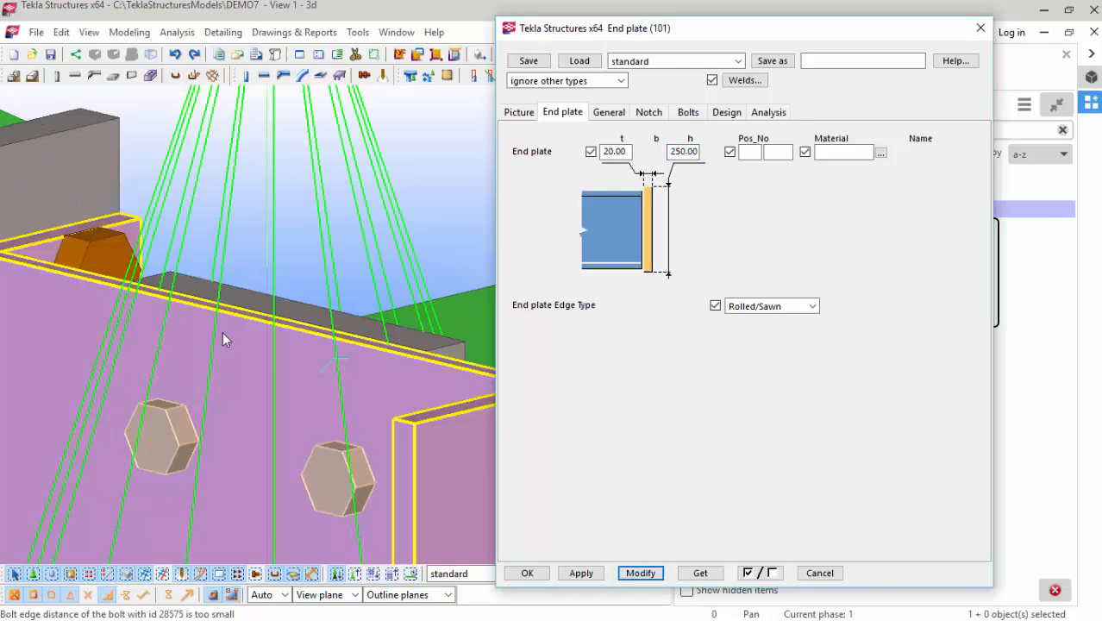
pyautogui.scroll(-8, 228, 310)
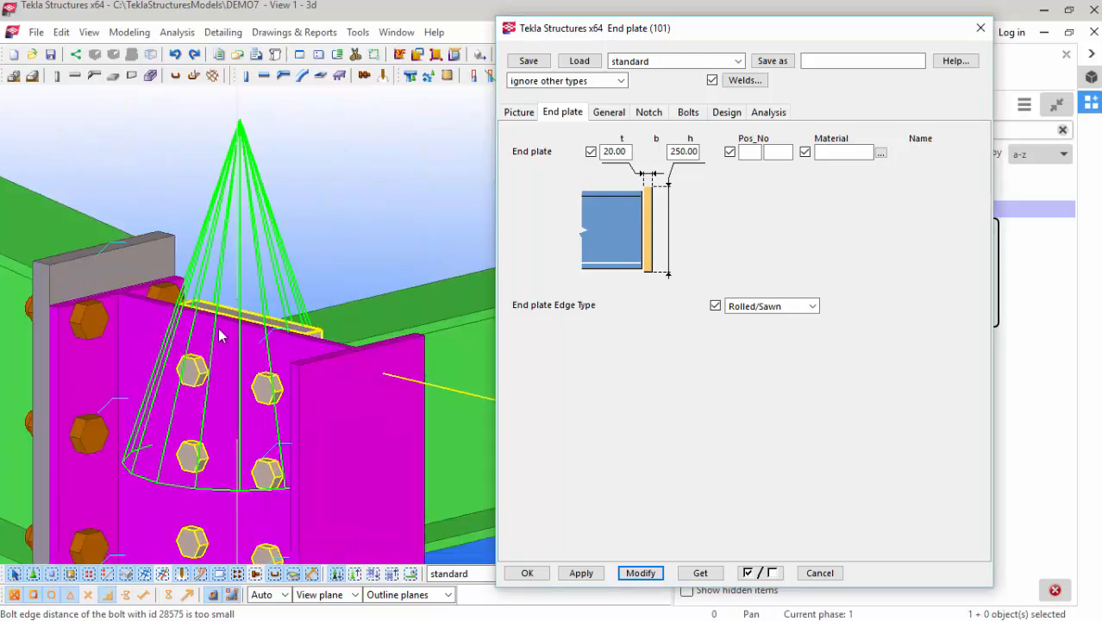
# Step: Redraw the 3D view and examine the end plate connection at the corner column top
pyautogui.rightClick(320, 209)
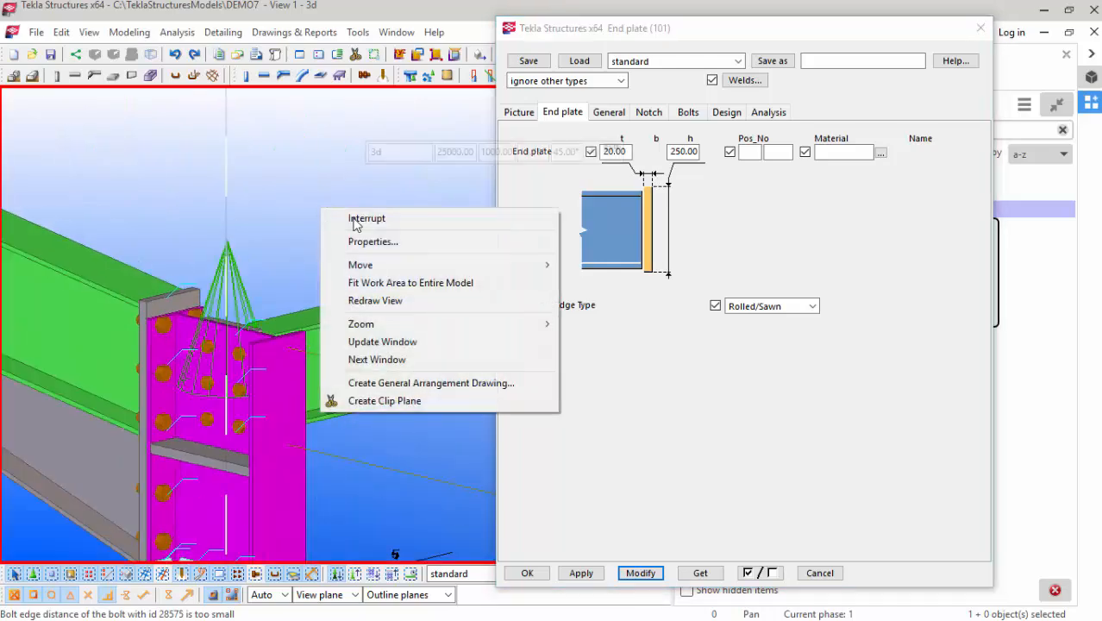
pyautogui.click(357, 300)
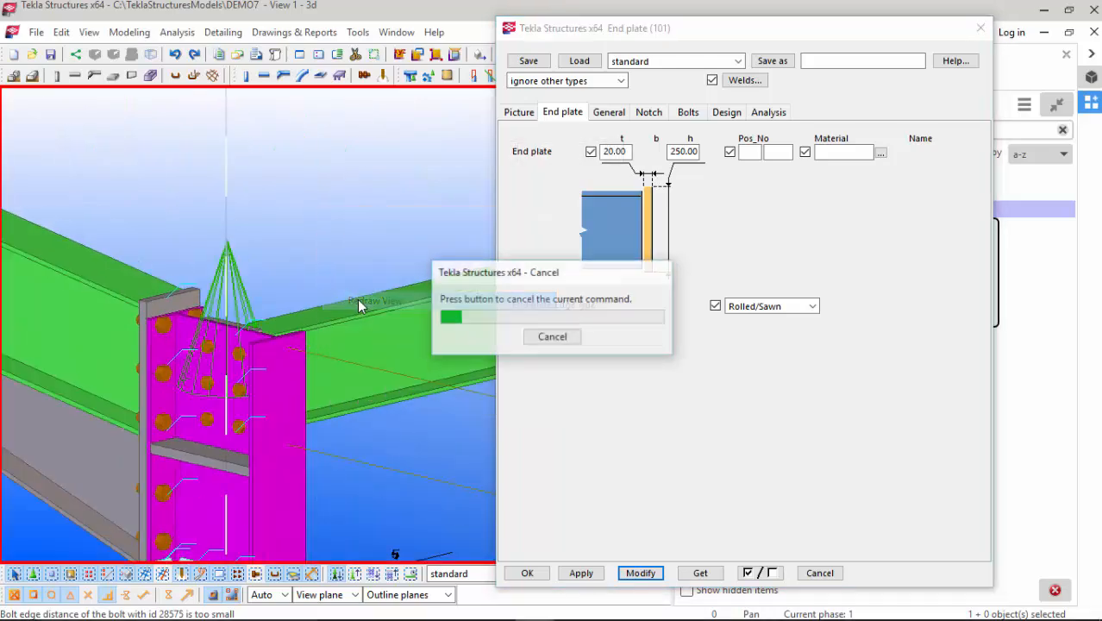
pyautogui.scroll(-5, 198, 345)
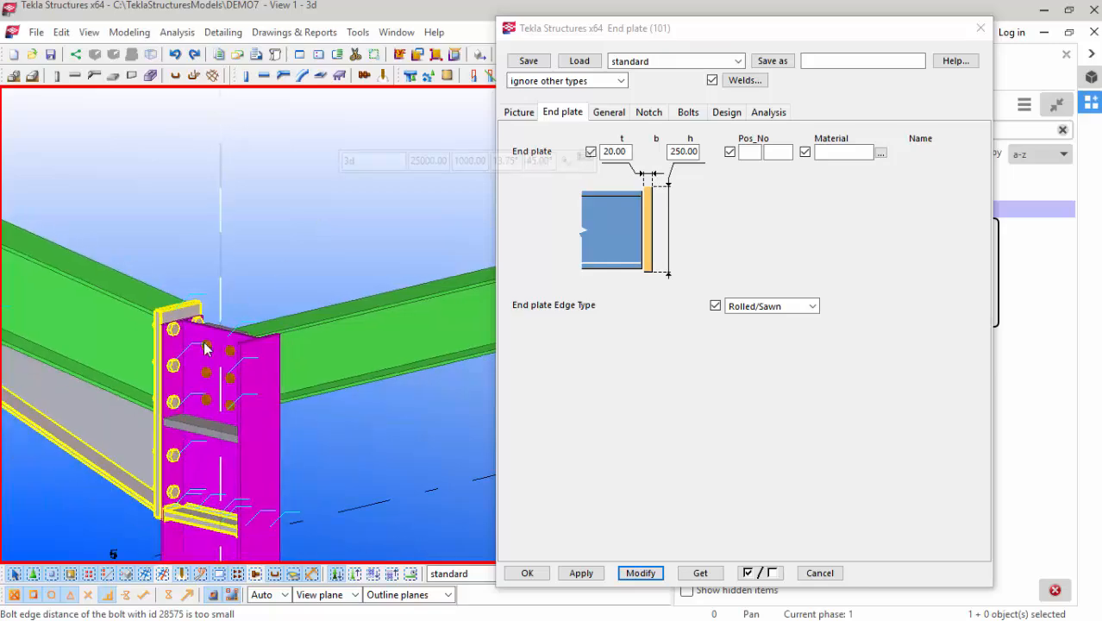
pyautogui.scroll(5, 173, 371)
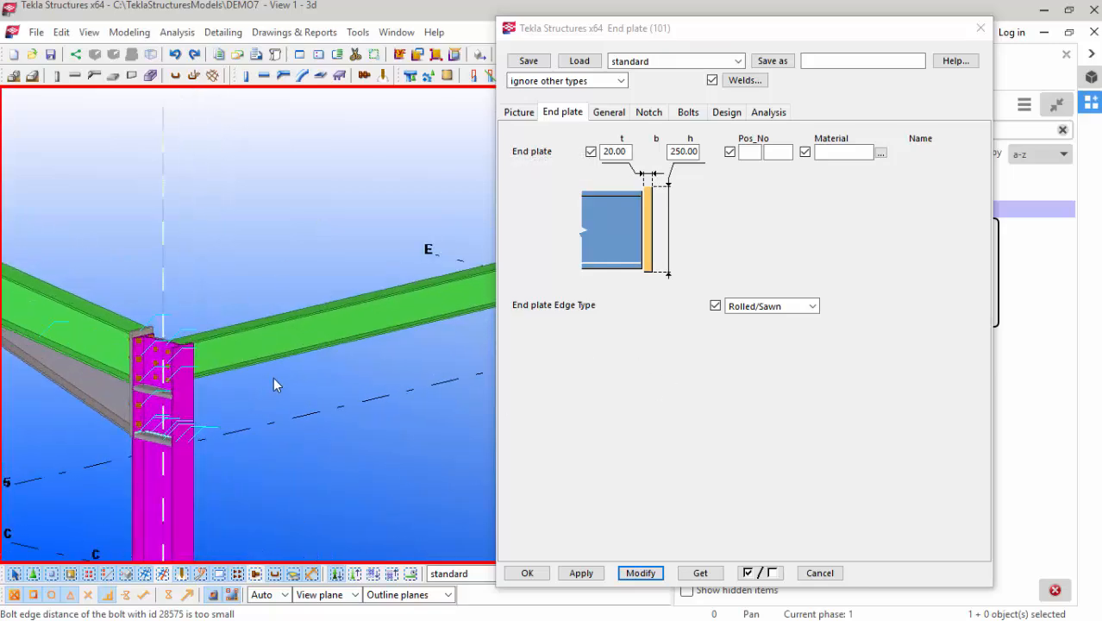
pyautogui.scroll(1, 172, 371)
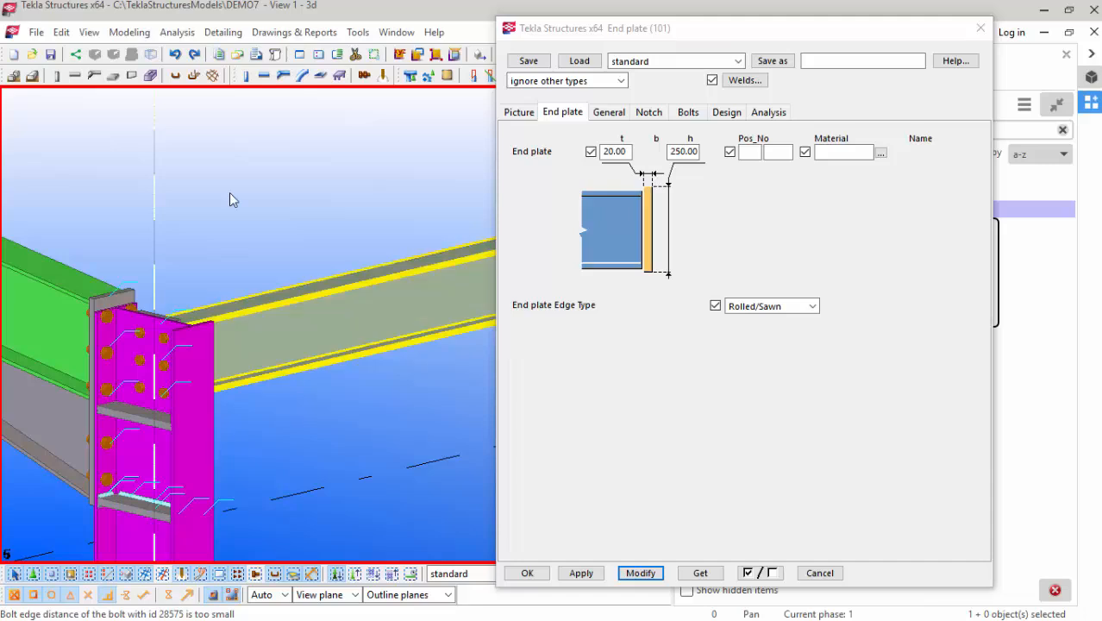
# Step: Save the model, accept the end plate settings and hide the component catalog
pyautogui.click(35, 32)
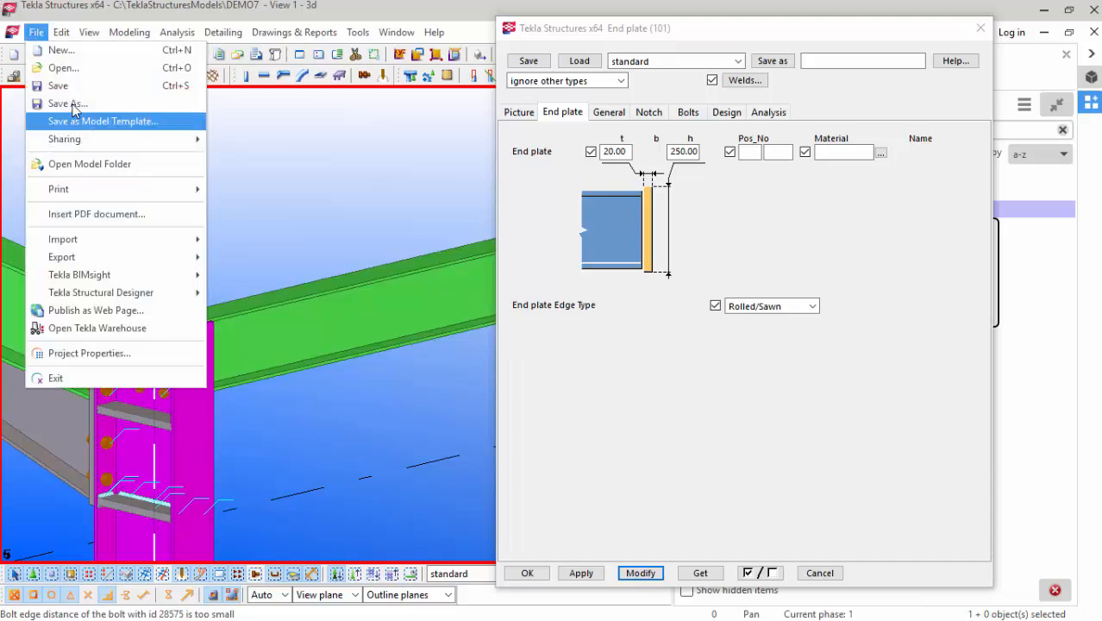
pyautogui.click(77, 90)
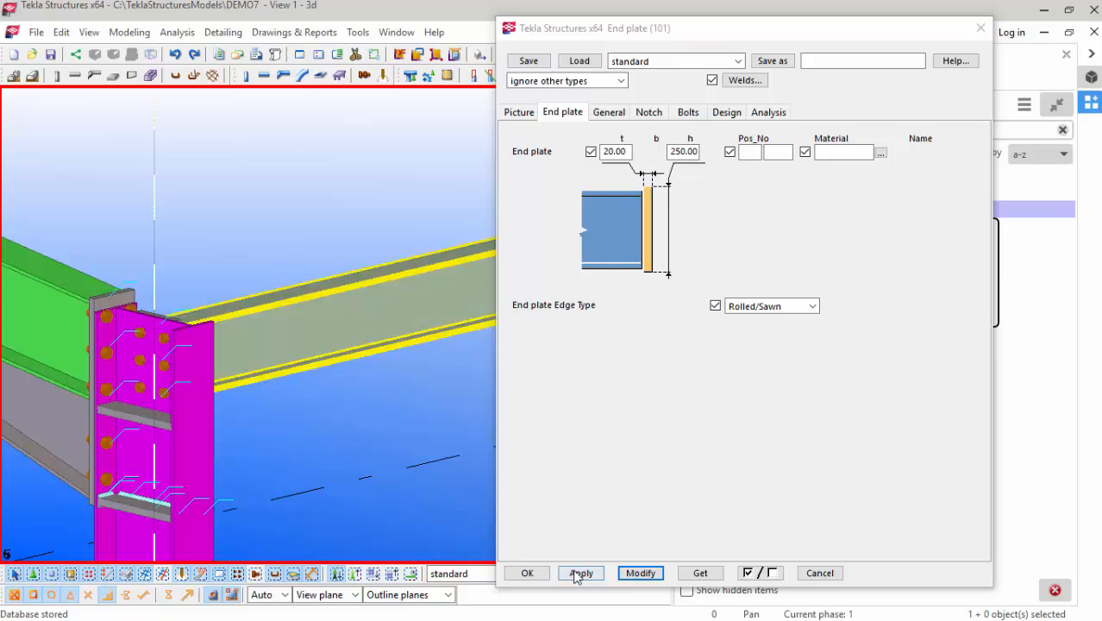
pyautogui.click(527, 572)
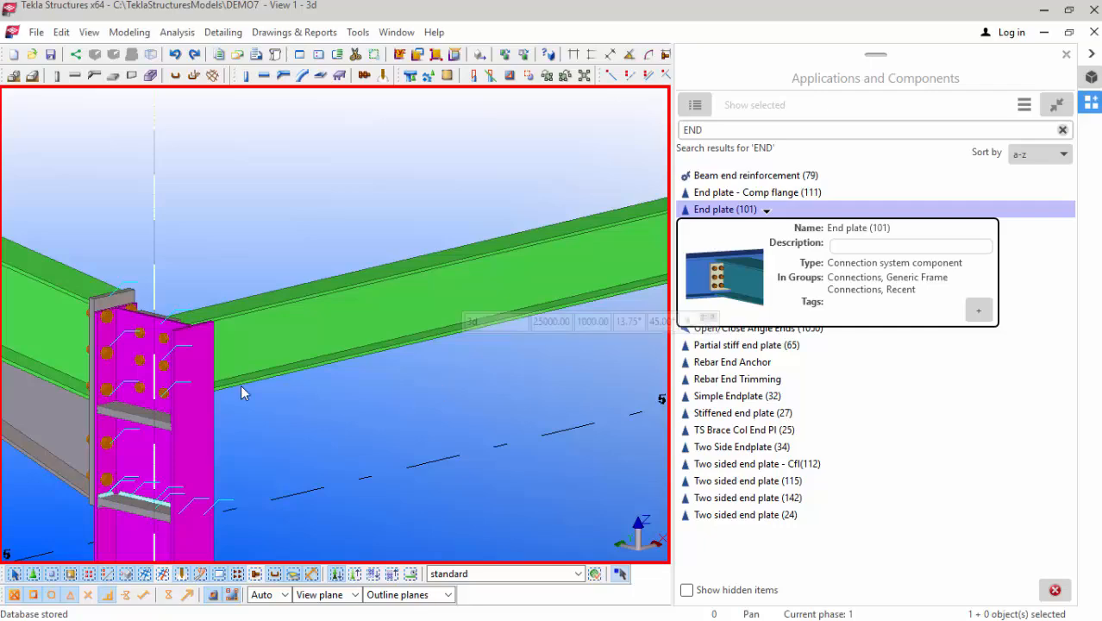
pyautogui.click(1091, 54)
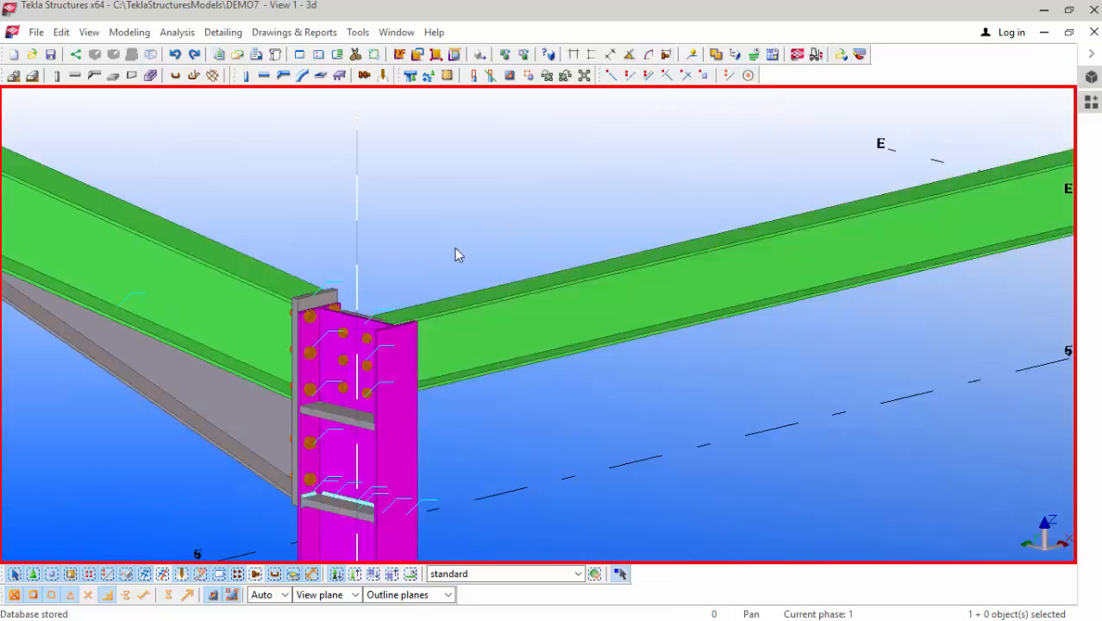
# Step: Apply an End plate (101) connection with the second column in the row as main part and the first-bay tie beam as secondary
pyautogui.scroll(4, 401, 328)
pyautogui.scroll(-2, 149, 395)
pyautogui.scroll(-6, 148, 395)
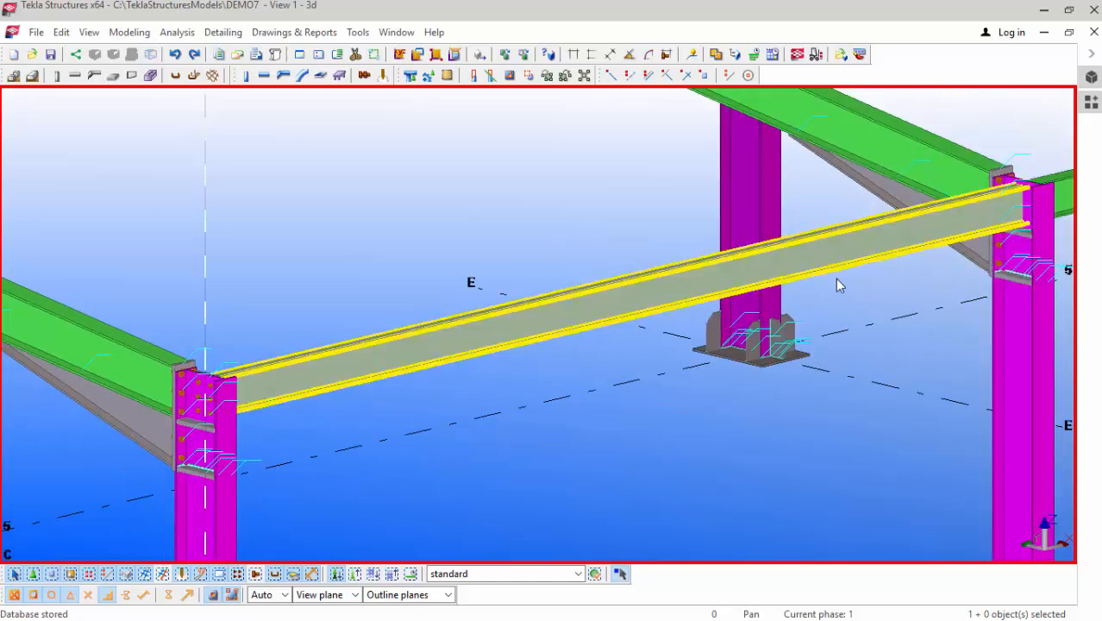
pyautogui.scroll(-2, 890, 256)
pyautogui.scroll(4, 892, 269)
pyautogui.scroll(2, 800, 285)
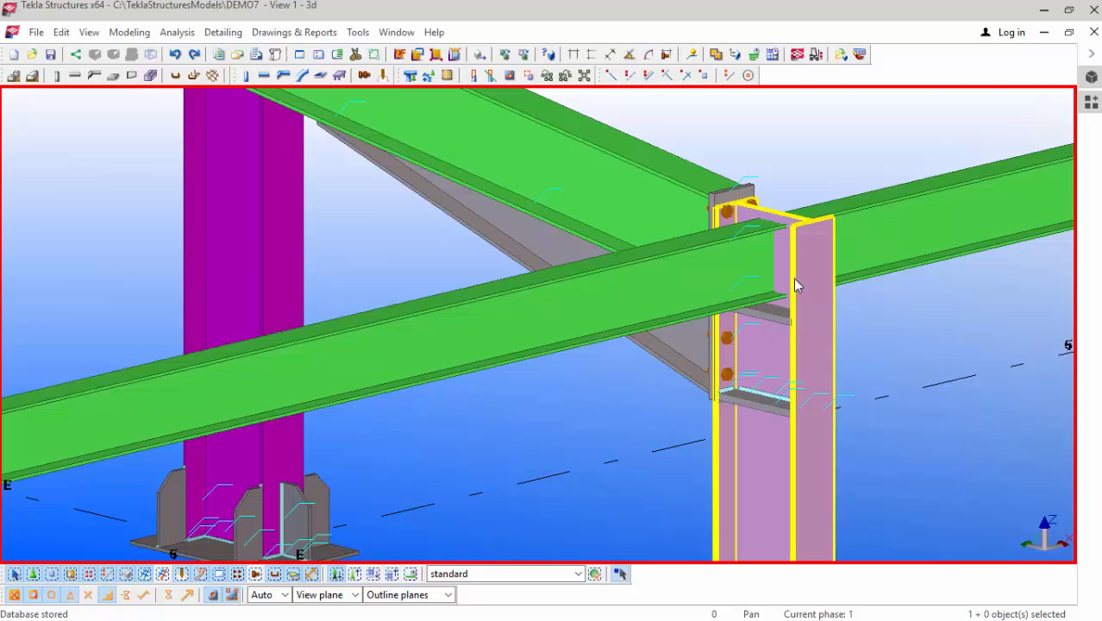
pyautogui.hotkey('ctrl', 'f')
pyautogui.click(754, 213)
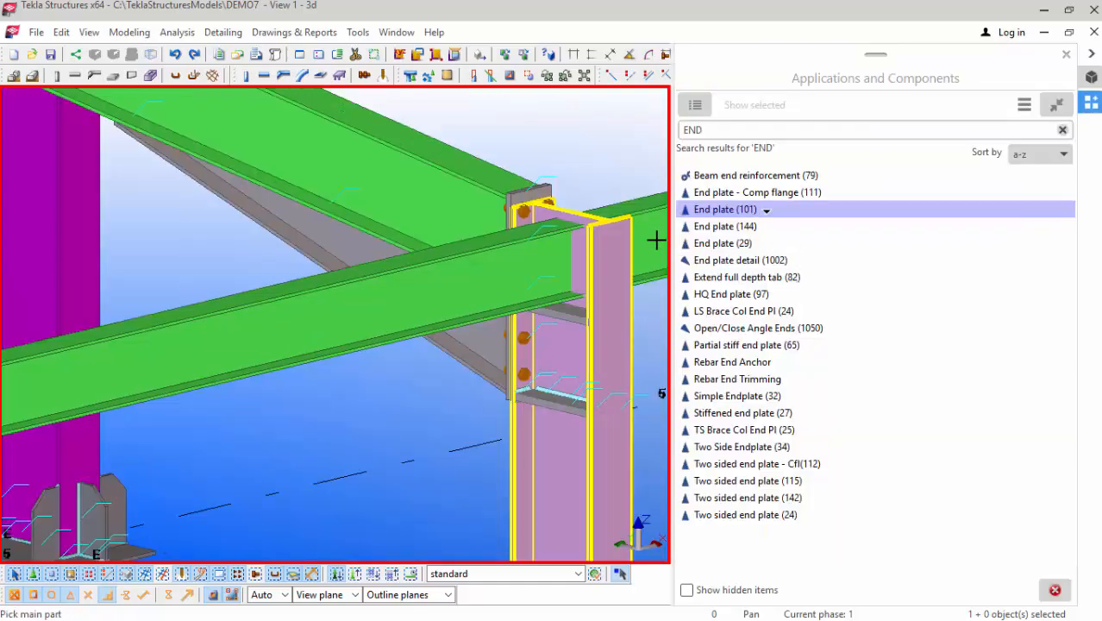
pyautogui.click(583, 234)
pyautogui.click(559, 240)
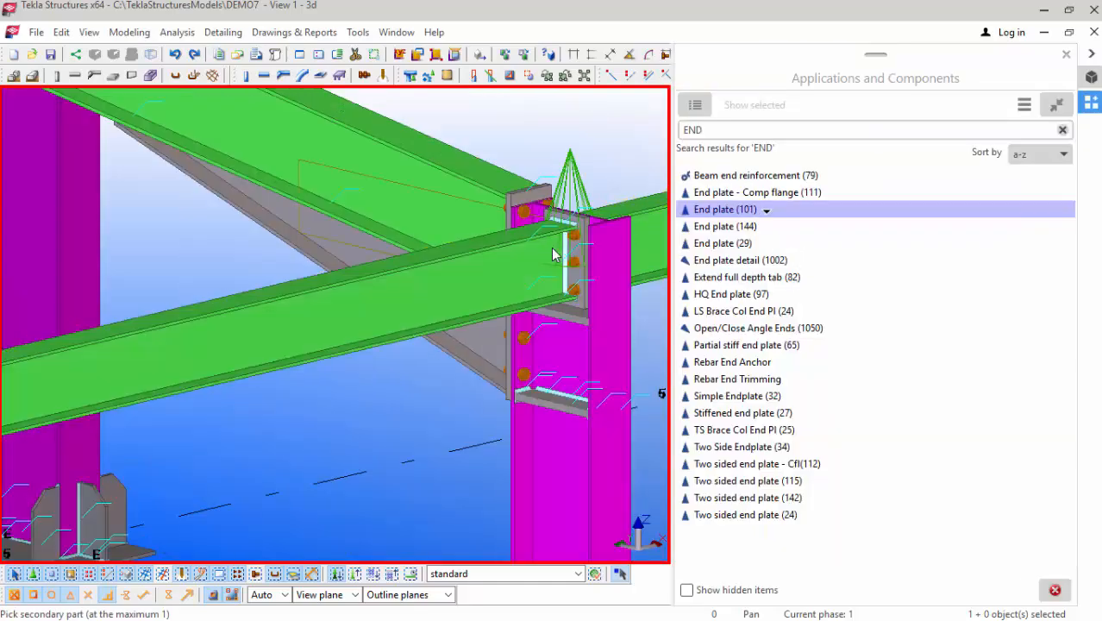
# Step: Add the same end plate connection between the second column and the tie beam of the second bay
pyautogui.scroll(2, 570, 229)
pyautogui.scroll(1, 571, 226)
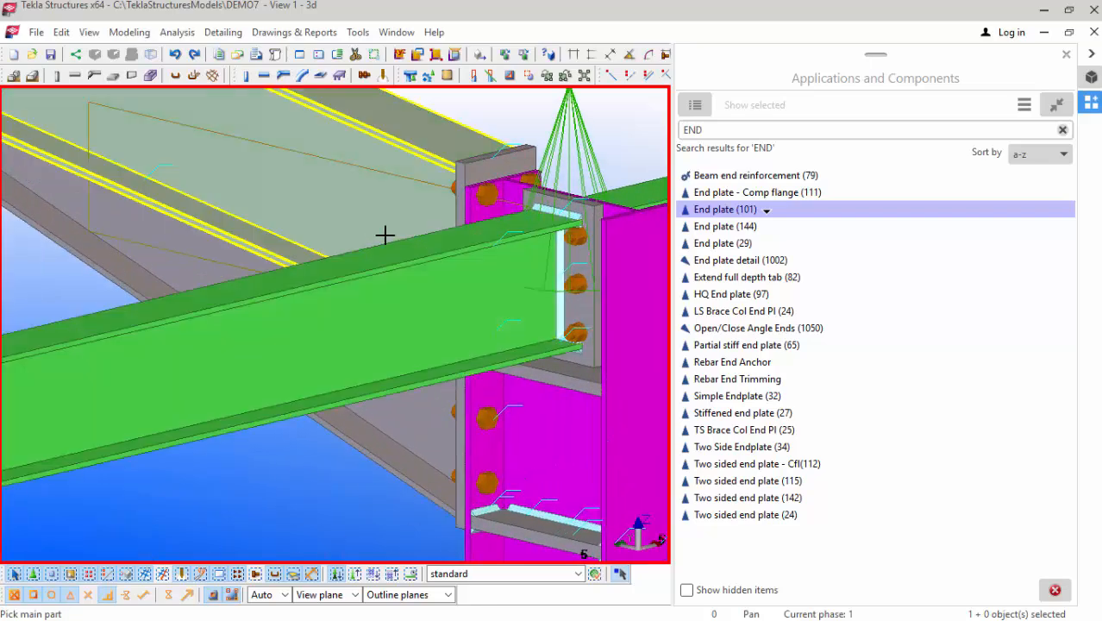
pyautogui.keyDown('ctrl'); pyautogui.moveTo(298, 256); pyautogui.dragTo(396, 273, button='middle'); pyautogui.keyUp('ctrl')
pyautogui.click(397, 273)
pyautogui.click(490, 251)
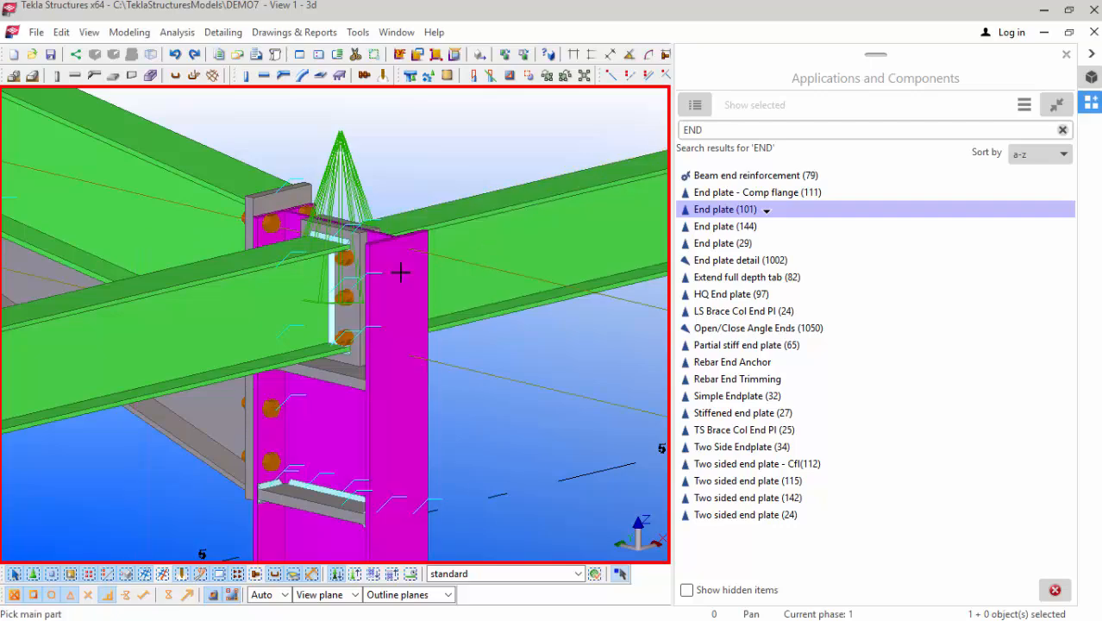
# Step: Connect the tie beams on both sides of the third column in the row to it with End plate (101)
pyautogui.scroll(-3, 160, 270)
pyautogui.scroll(-4, 162, 276)
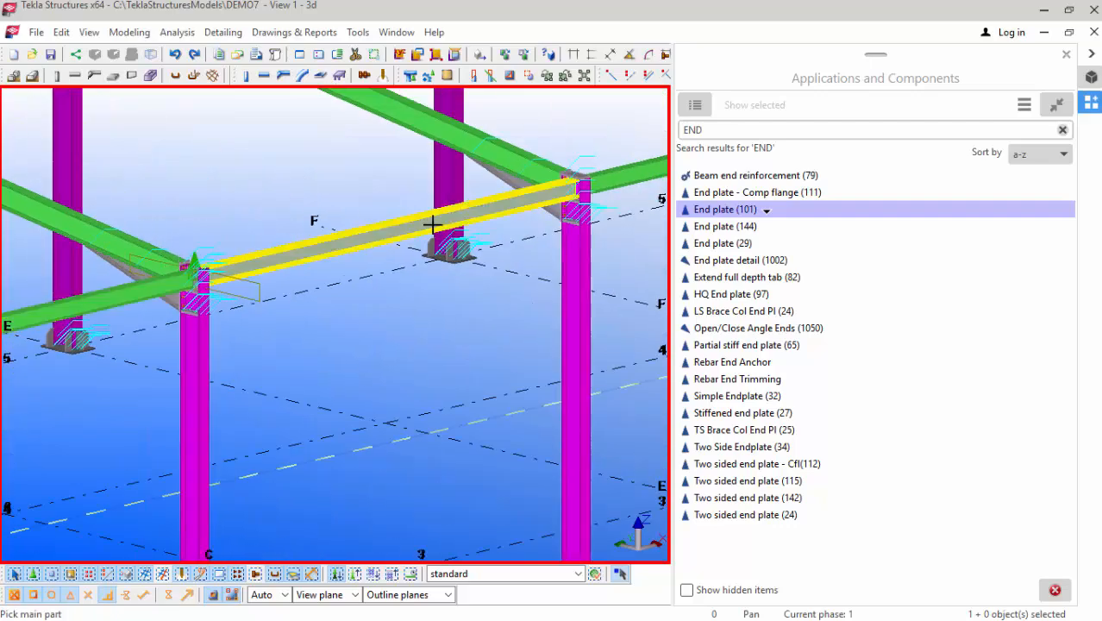
pyautogui.scroll(3, 627, 165)
pyautogui.scroll(3, 561, 195)
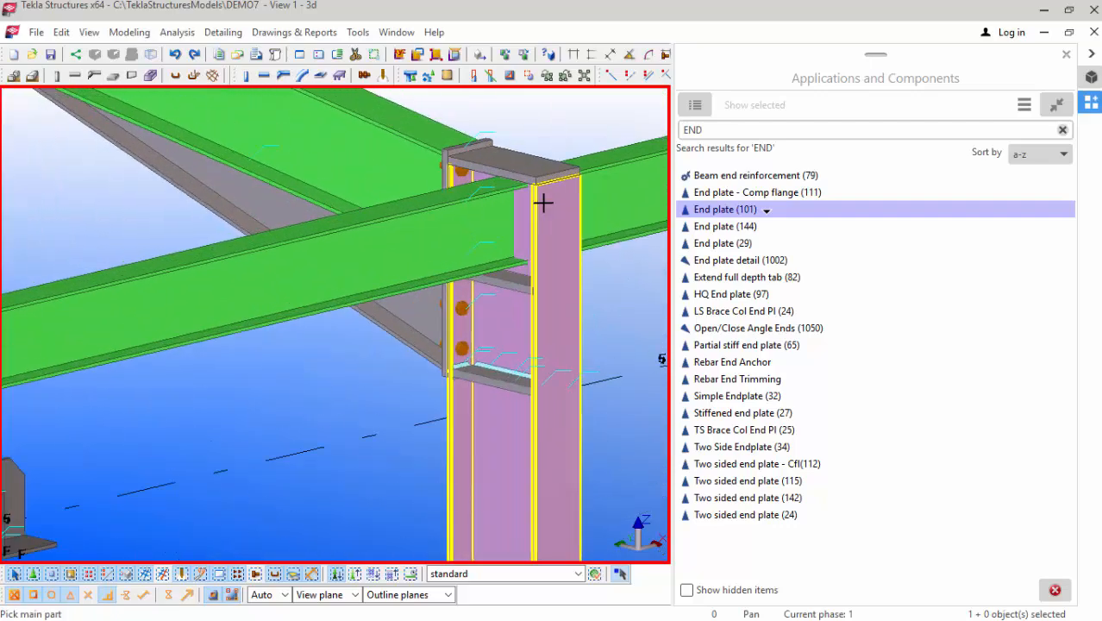
pyautogui.click(544, 203)
pyautogui.click(598, 214)
pyautogui.click(557, 235)
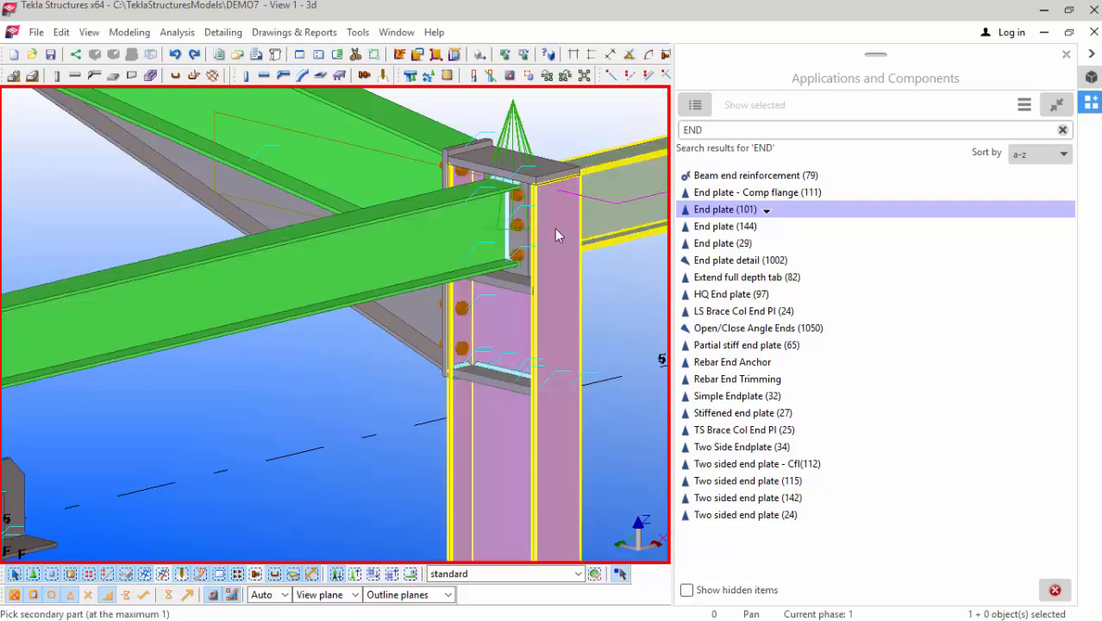
pyautogui.click(597, 216)
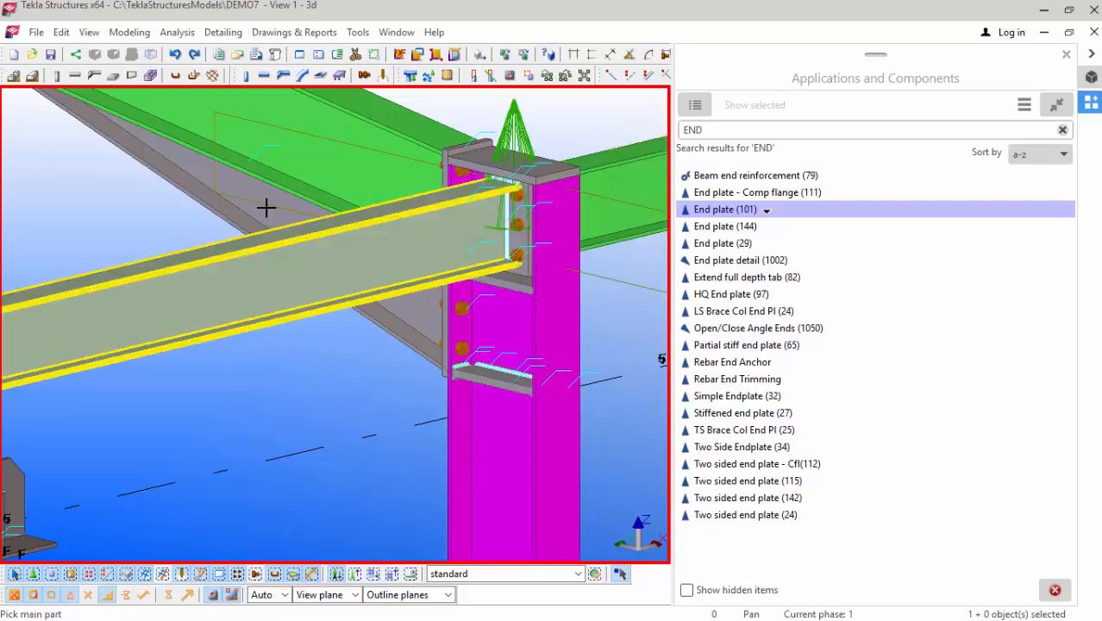
# Step: Connect both adjoining tie beams to the fourth column in the row with End plate (101)
pyautogui.scroll(-5, 225, 220)
pyautogui.scroll(2, 499, 160)
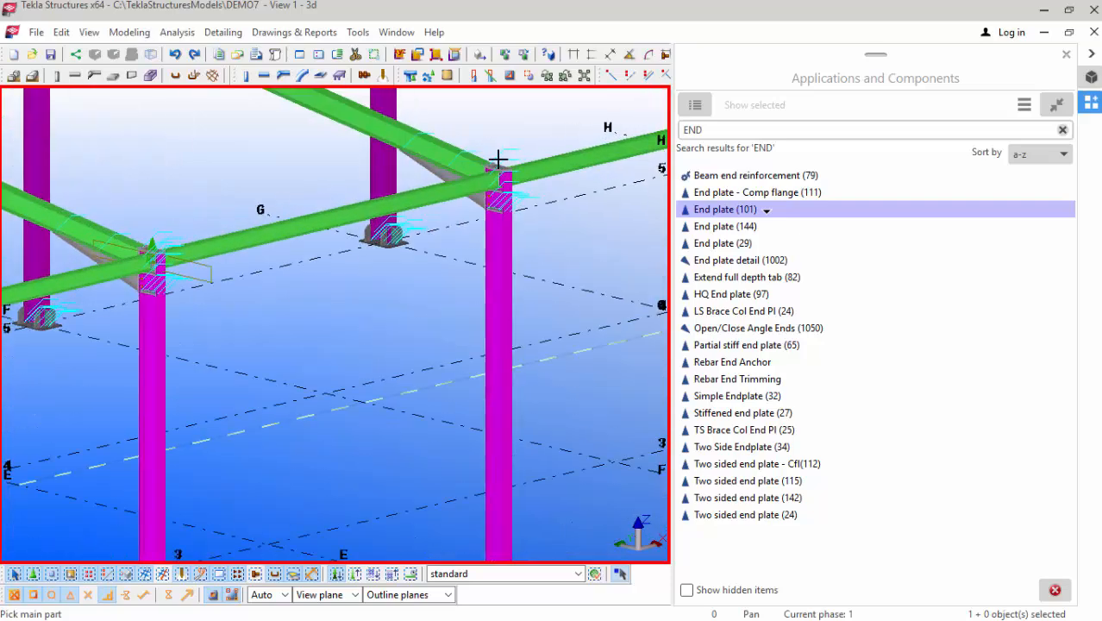
pyautogui.scroll(4, 499, 160)
pyautogui.click(500, 171)
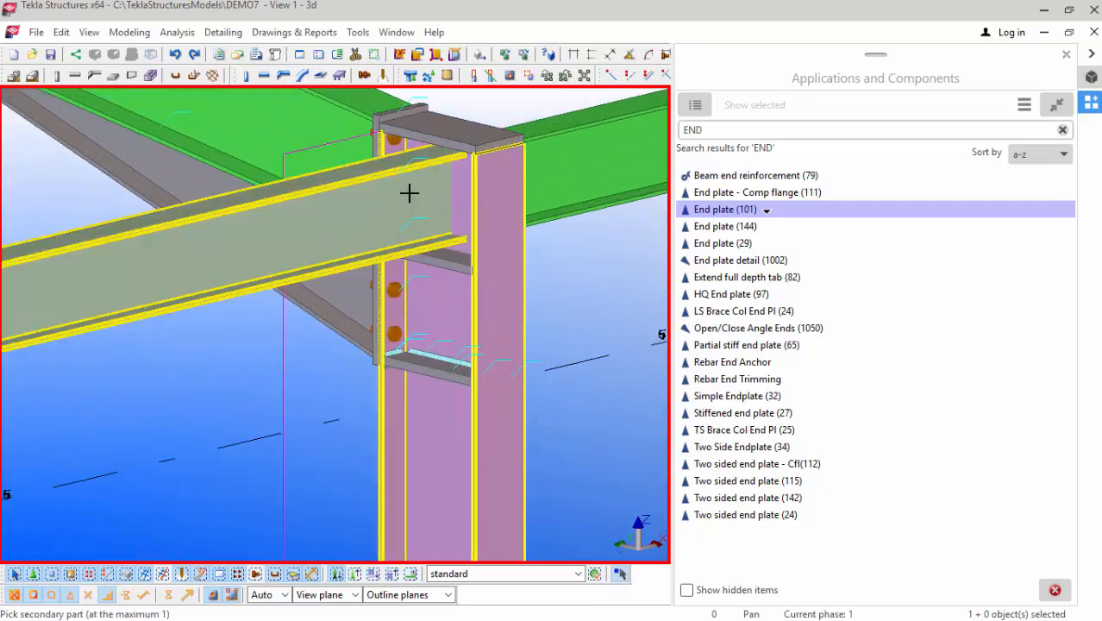
pyautogui.click(408, 193)
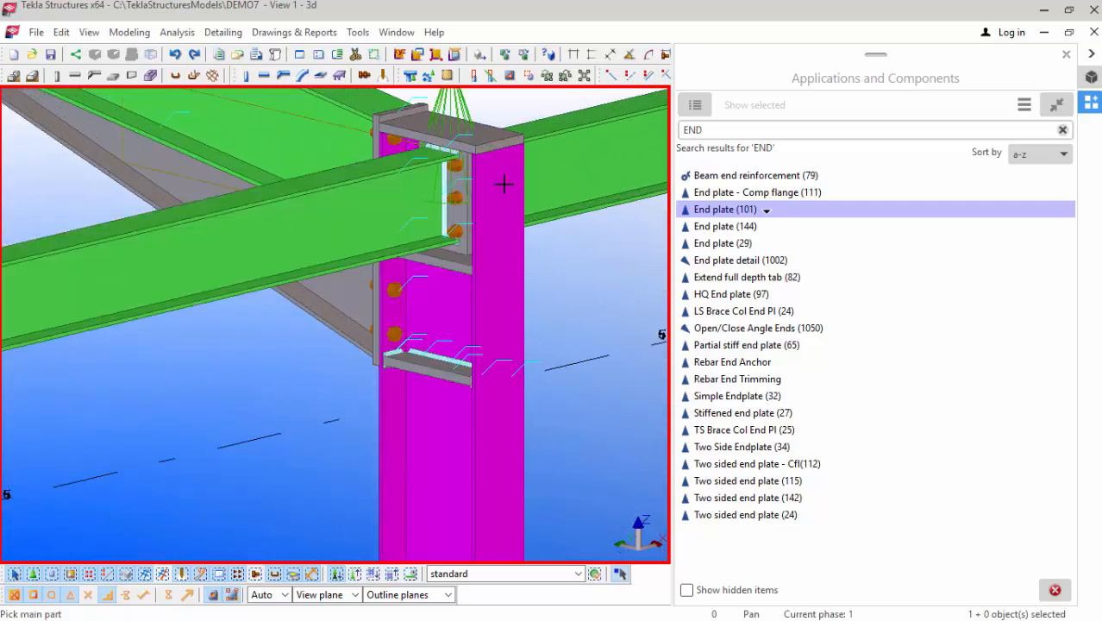
pyautogui.click(563, 172)
# Step: Connect the tie beams on both sides of the fifth column in the row to it with End plate (101)
pyautogui.scroll(-6, 197, 234)
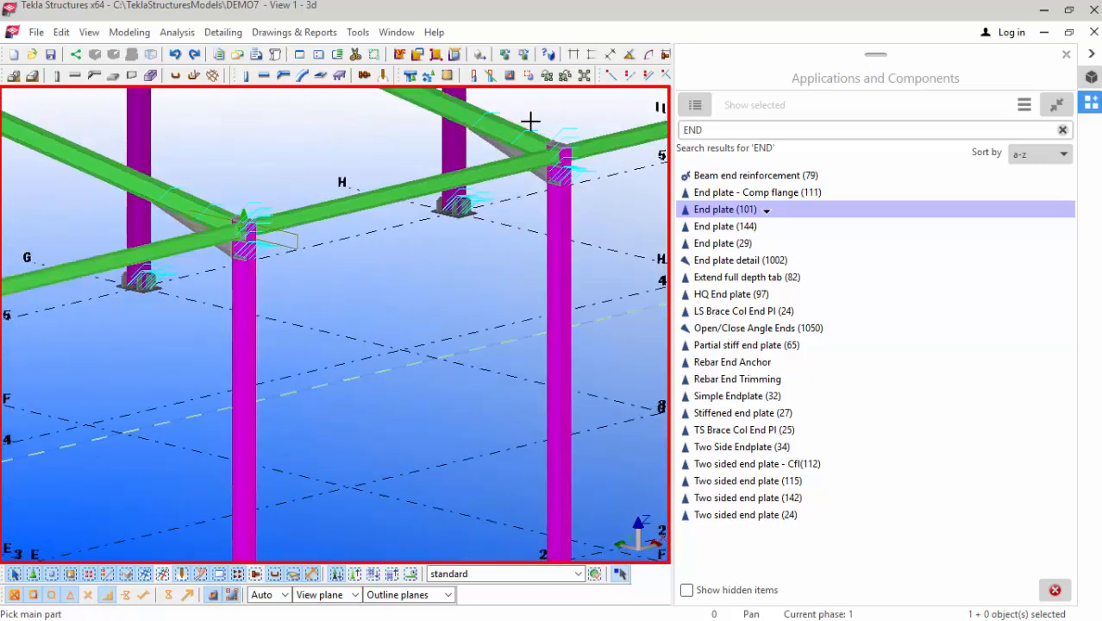
pyautogui.scroll(6, 570, 148)
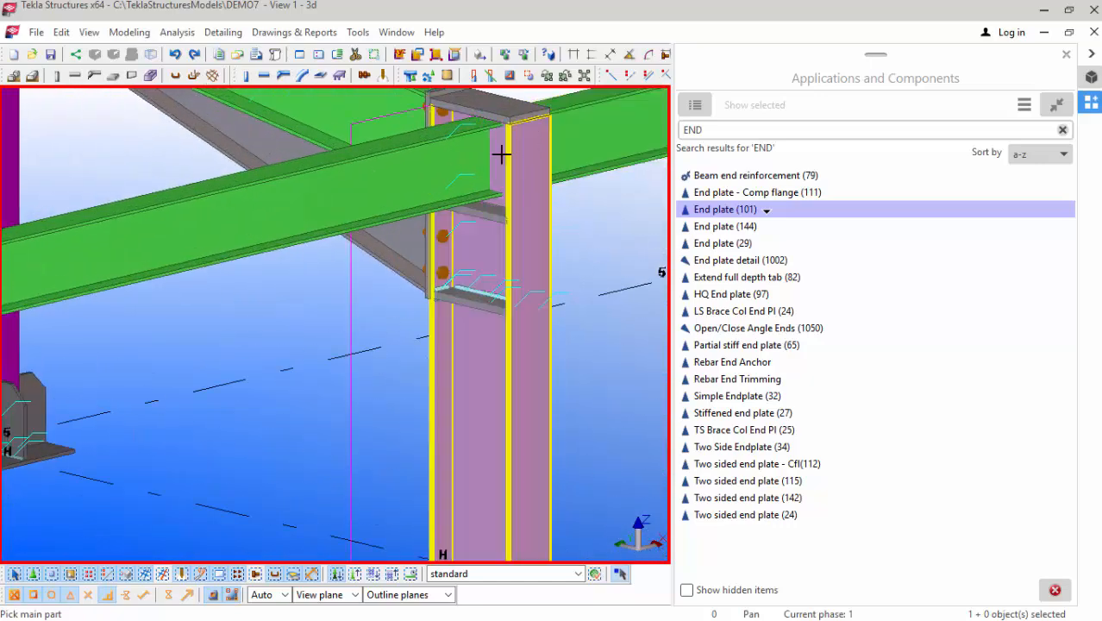
pyautogui.click(501, 154)
pyautogui.click(475, 170)
pyautogui.click(540, 153)
pyautogui.click(597, 138)
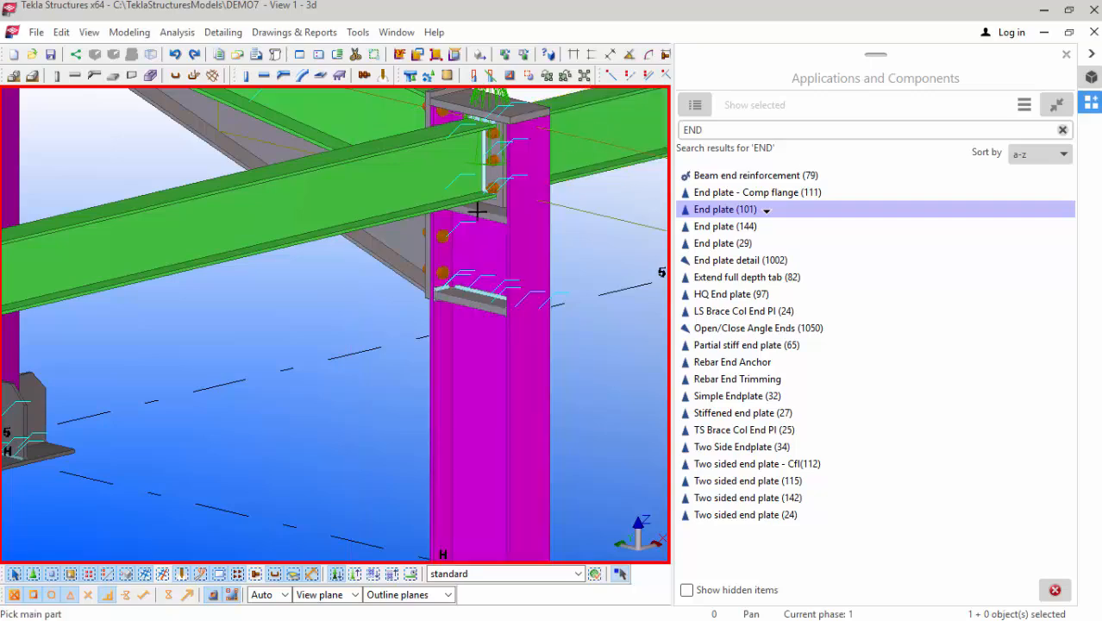
# Step: Connect both adjoining tie beams to the sixth column in the row with End plate (101)
pyautogui.scroll(-8, 476, 210)
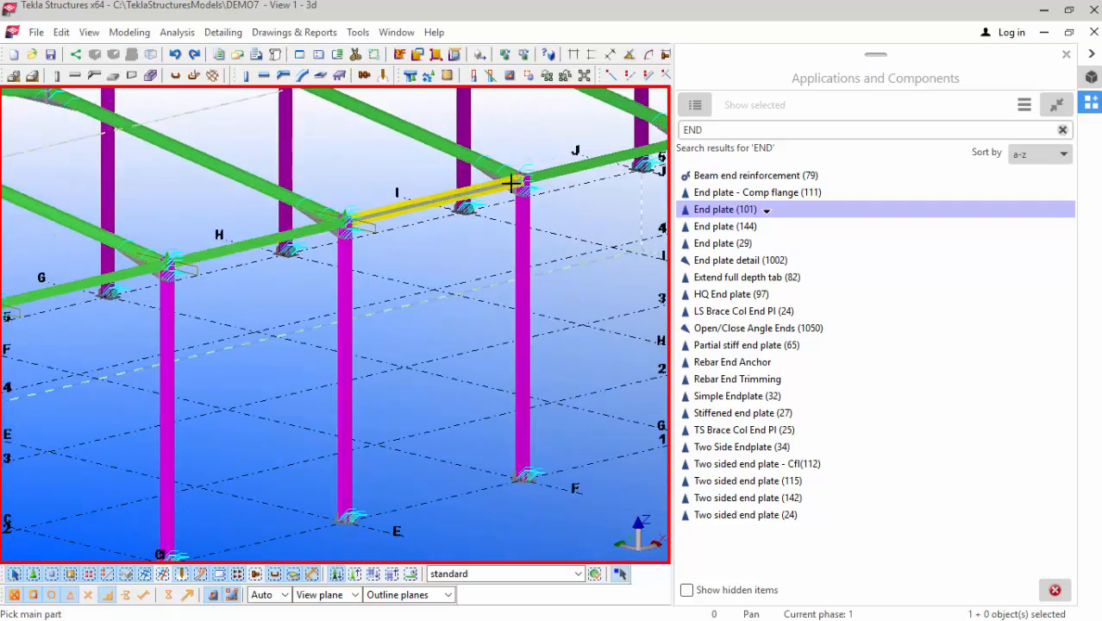
pyautogui.scroll(10, 512, 183)
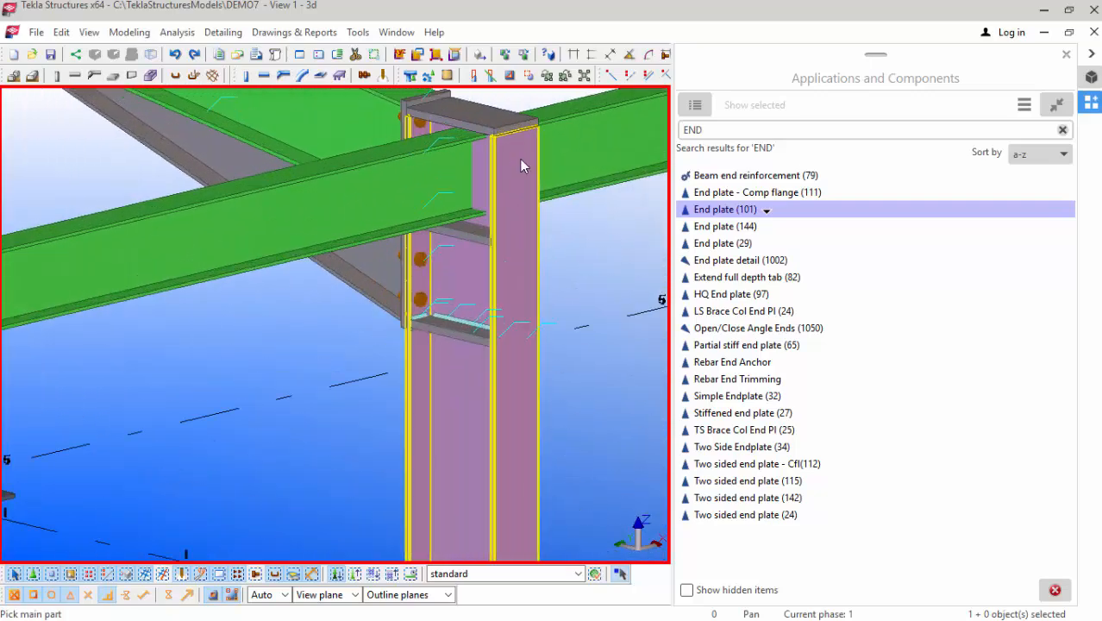
pyautogui.click(521, 164)
pyautogui.click(453, 157)
pyautogui.scroll(2, 524, 158)
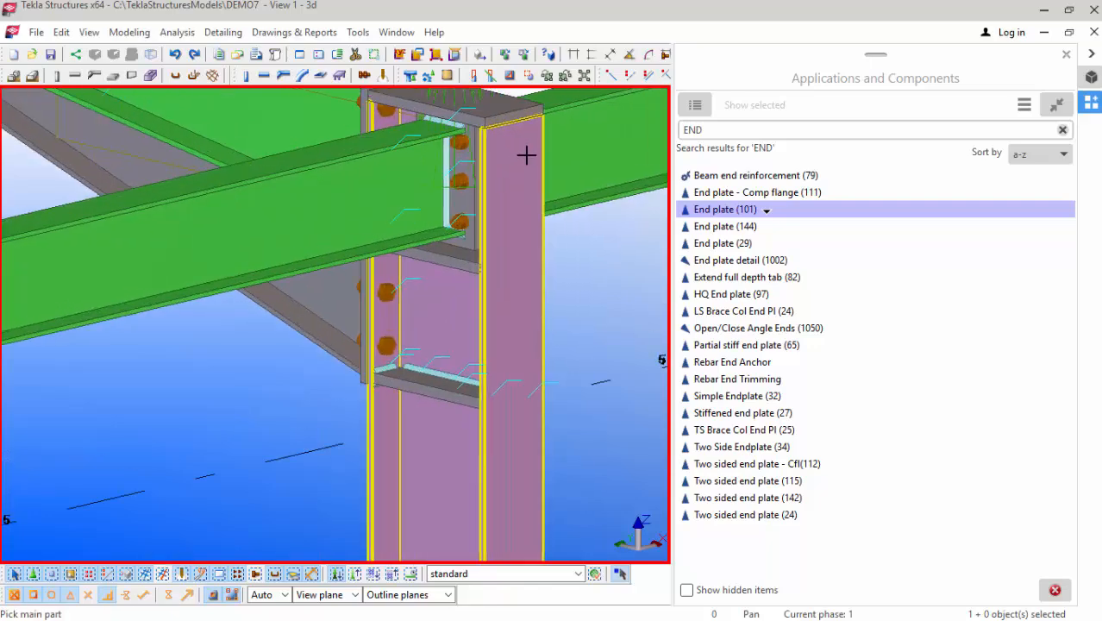
pyautogui.click(526, 155)
pyautogui.click(561, 141)
pyautogui.scroll(-2, 298, 250)
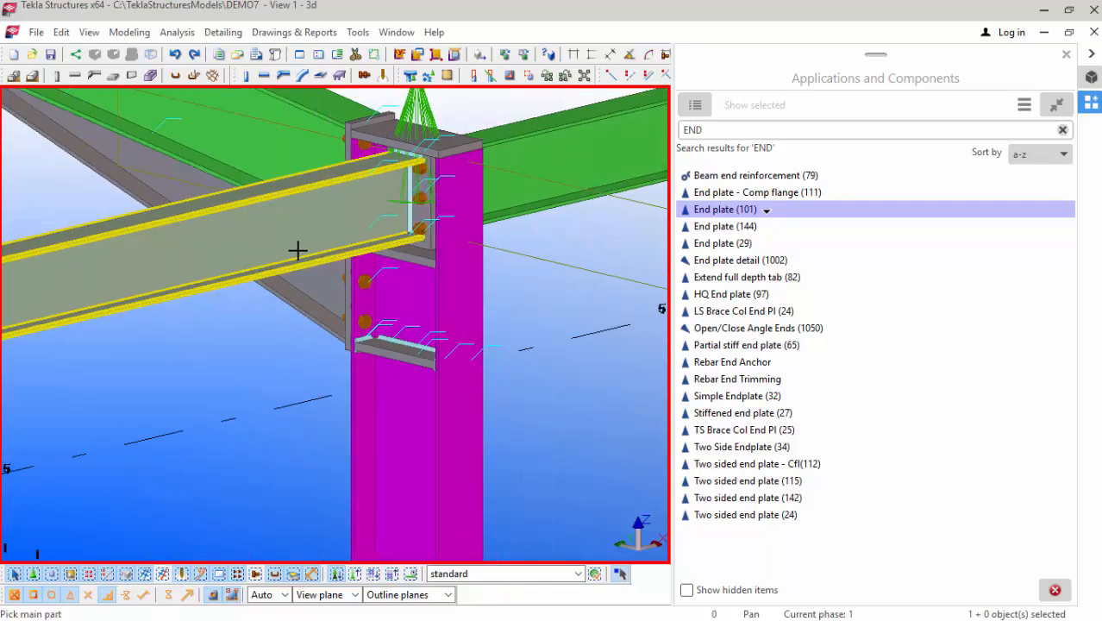
# Step: Add End plate (101) connections between the seventh column in the row and its two adjoining tie beams
pyautogui.scroll(-3, 298, 250)
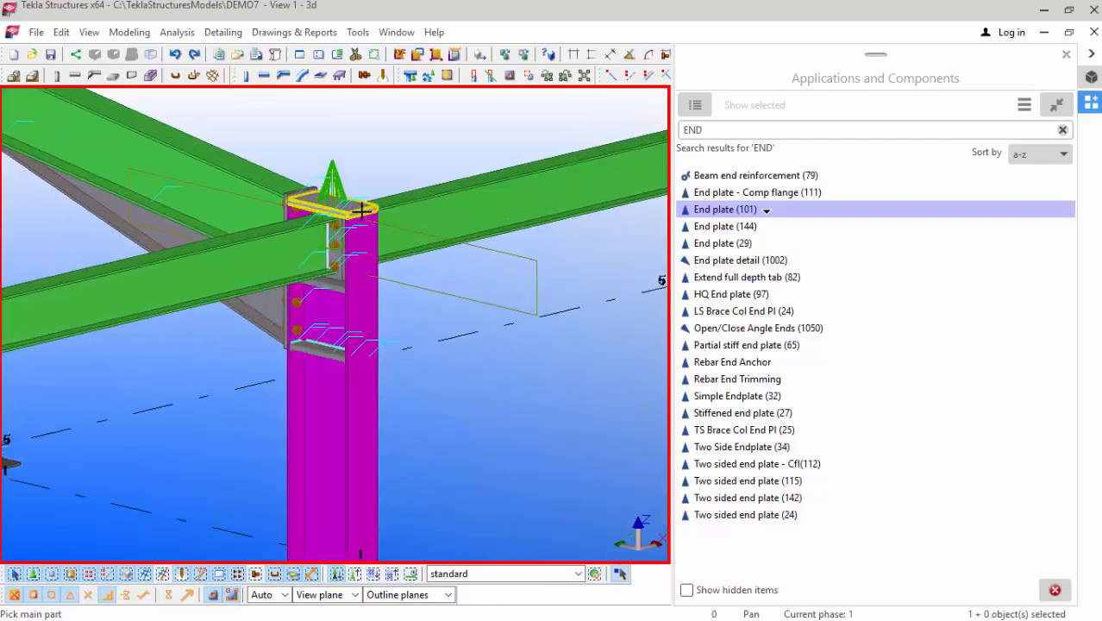
pyautogui.scroll(5, 362, 209)
pyautogui.scroll(-4, 195, 273)
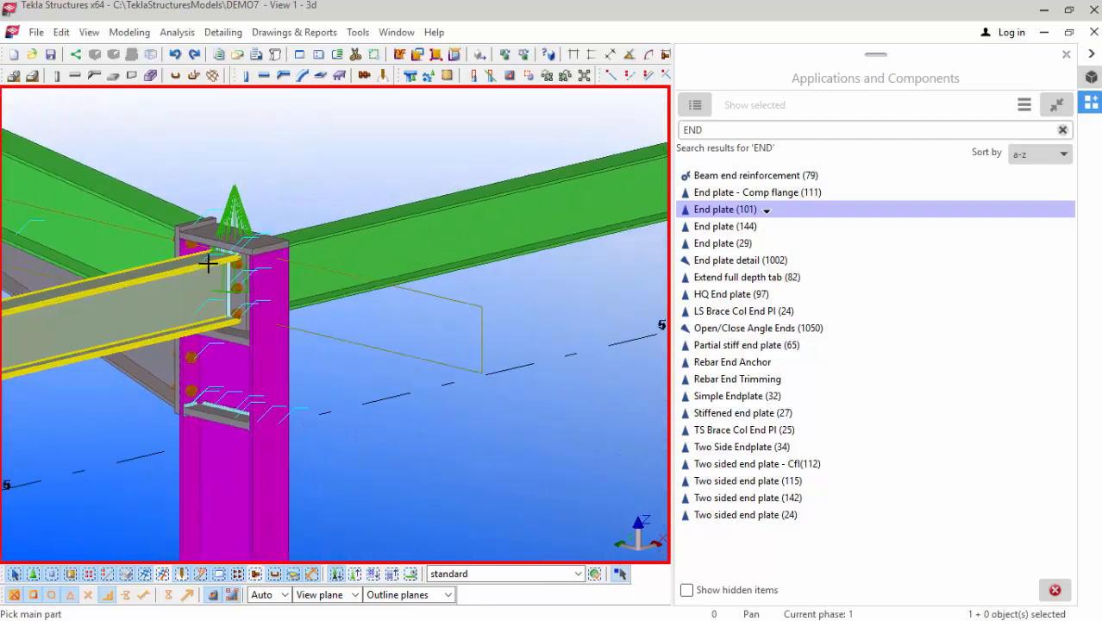
pyautogui.scroll(-4, 215, 250)
pyautogui.scroll(4, 537, 183)
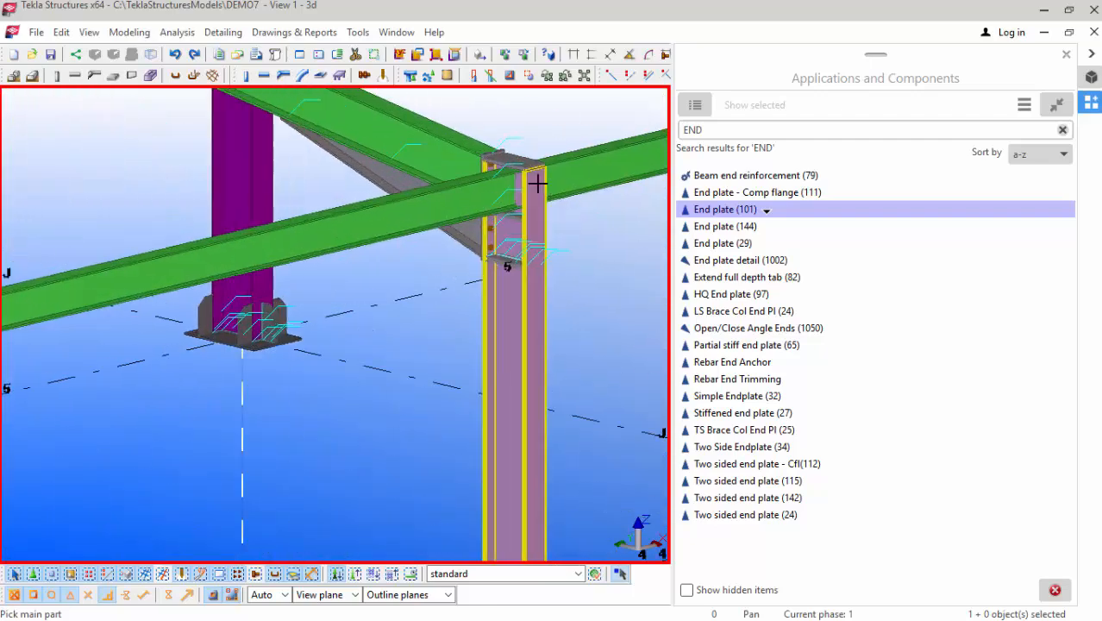
pyautogui.scroll(3, 536, 182)
pyautogui.click(517, 173)
pyautogui.click(464, 193)
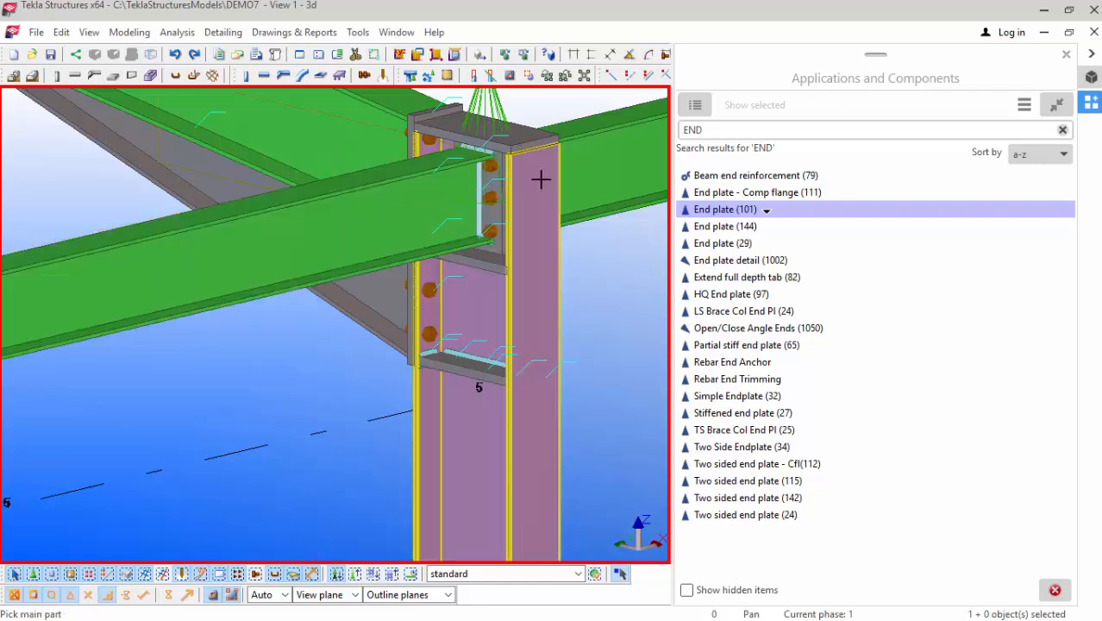
# Step: Connect both adjoining tie beams to the eighth column in the row with End plate (101)
pyautogui.scroll(-5, 323, 265)
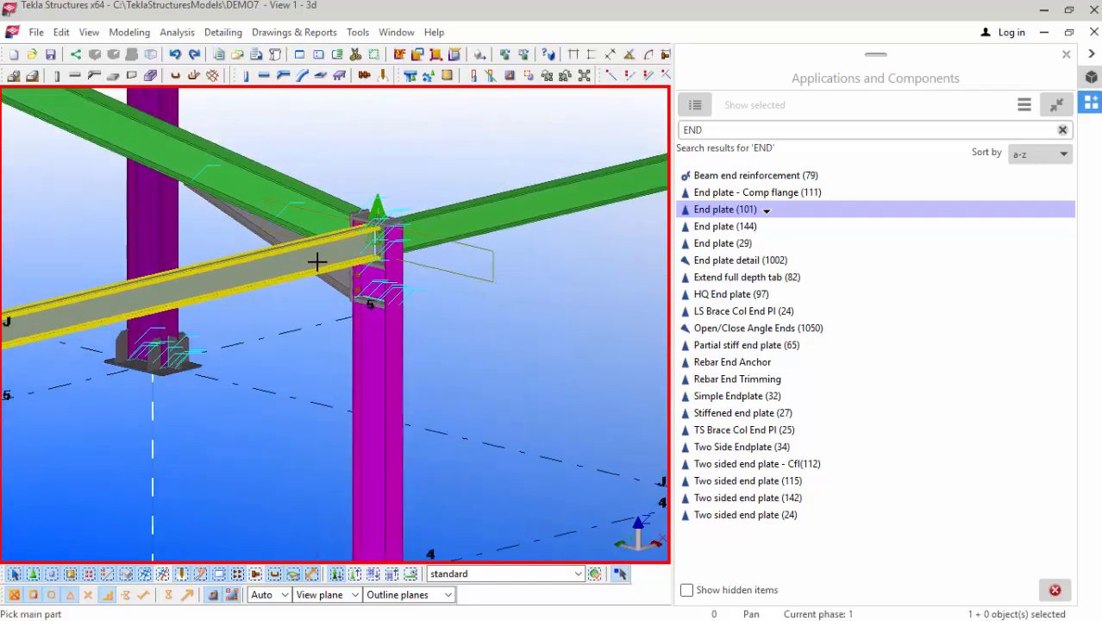
pyautogui.scroll(6, 516, 213)
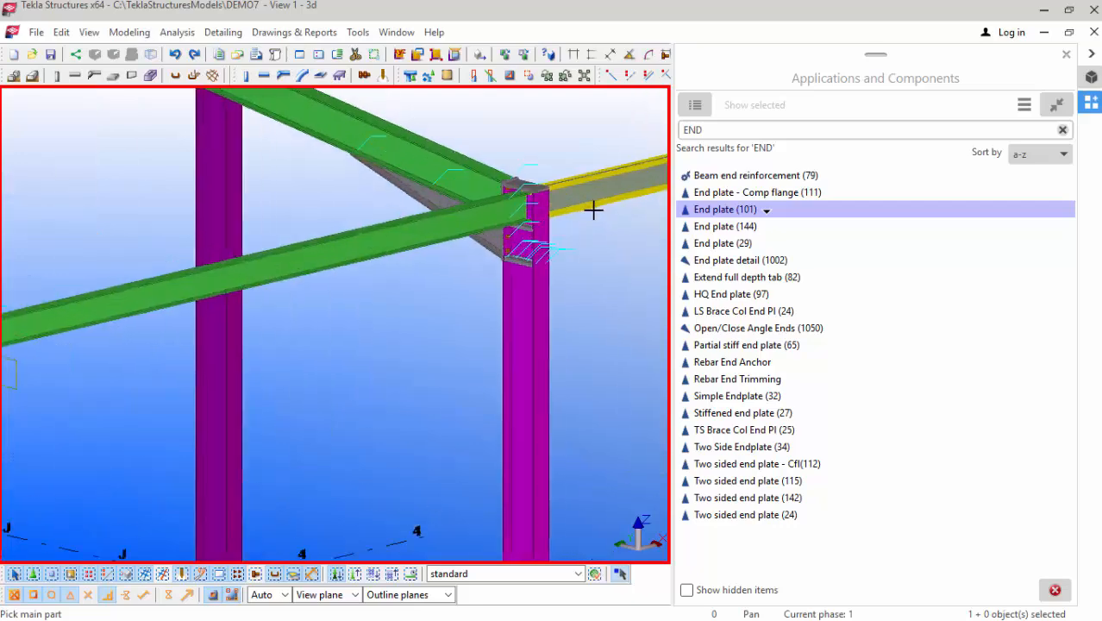
pyautogui.scroll(2, 516, 212)
pyautogui.click(561, 177)
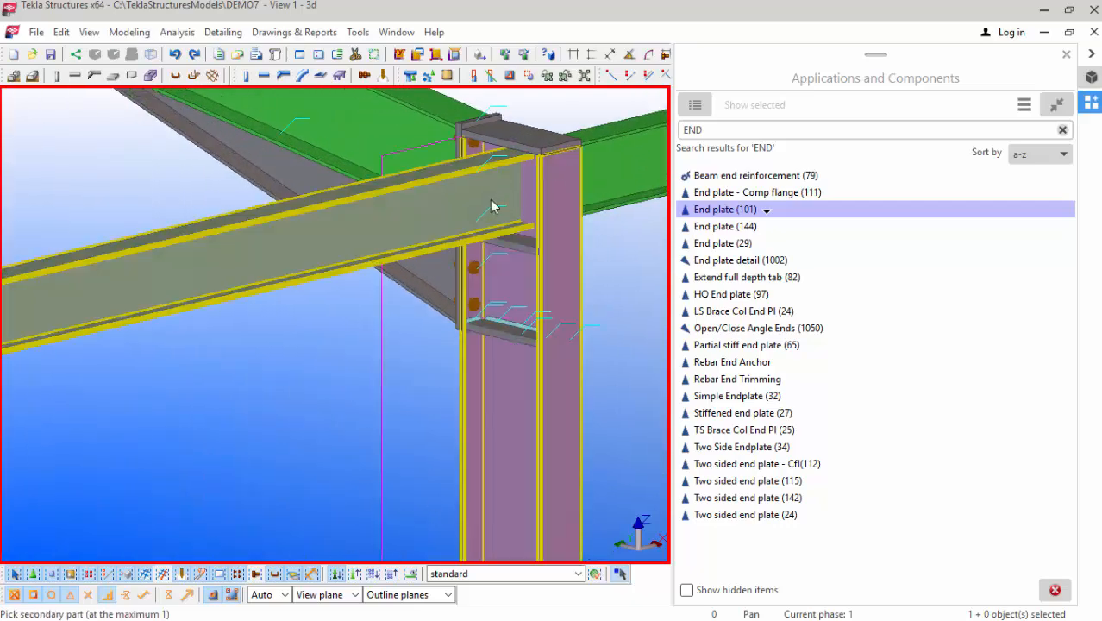
pyautogui.click(492, 205)
pyautogui.click(576, 180)
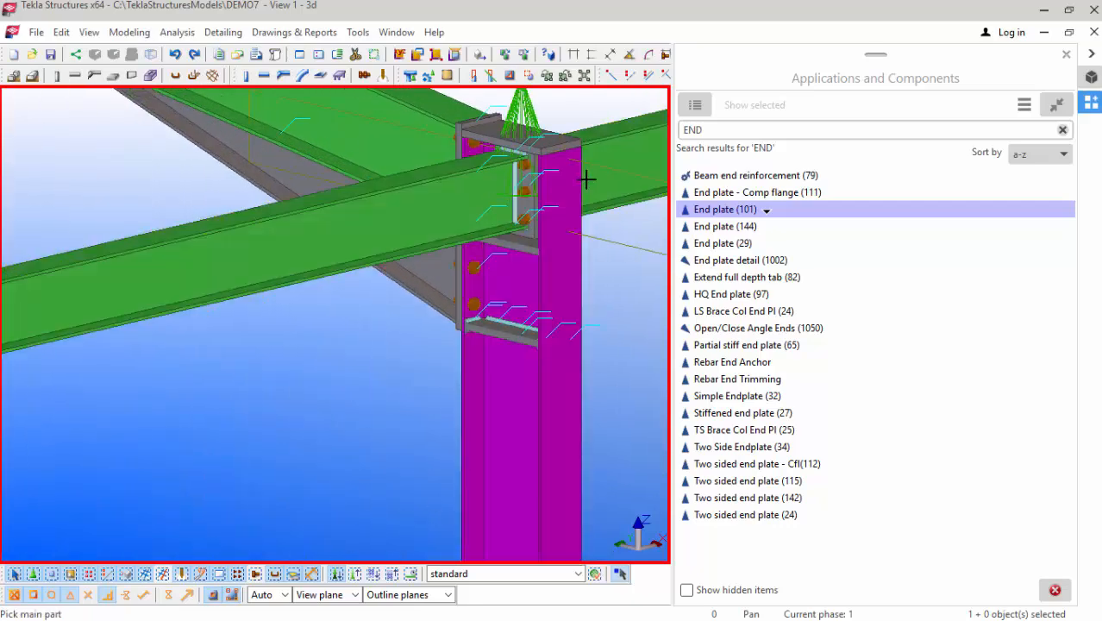
# Step: Connect the tie beams on both sides of the ninth column, on grid line I, to it with End plate (101)
pyautogui.scroll(-3, 298, 268)
pyautogui.scroll(-5, 298, 268)
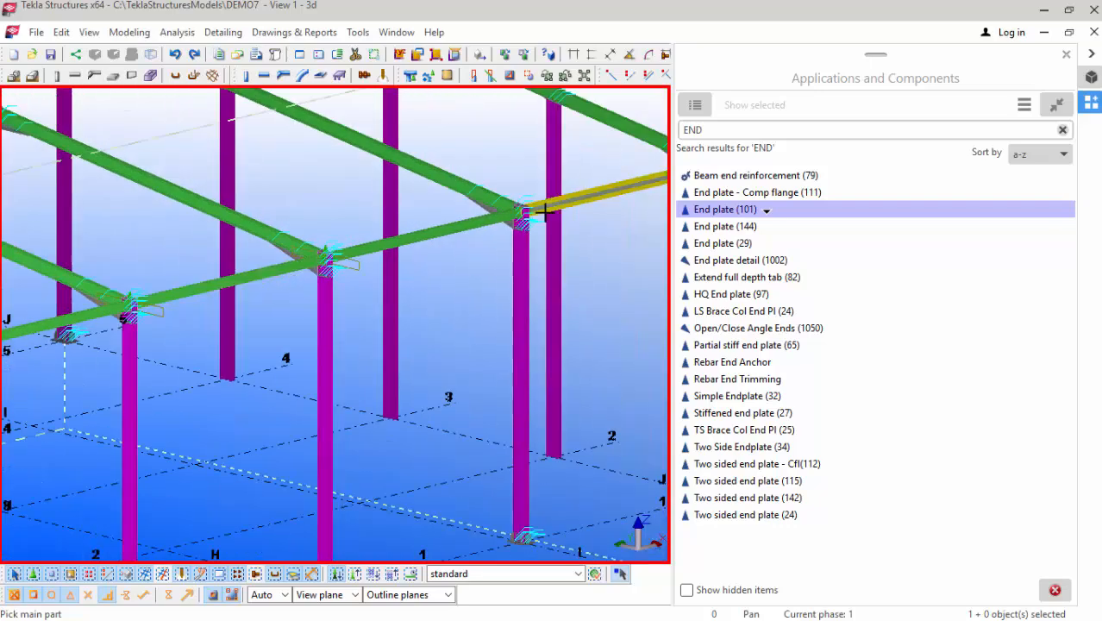
pyautogui.scroll(3, 516, 214)
pyautogui.scroll(5, 516, 214)
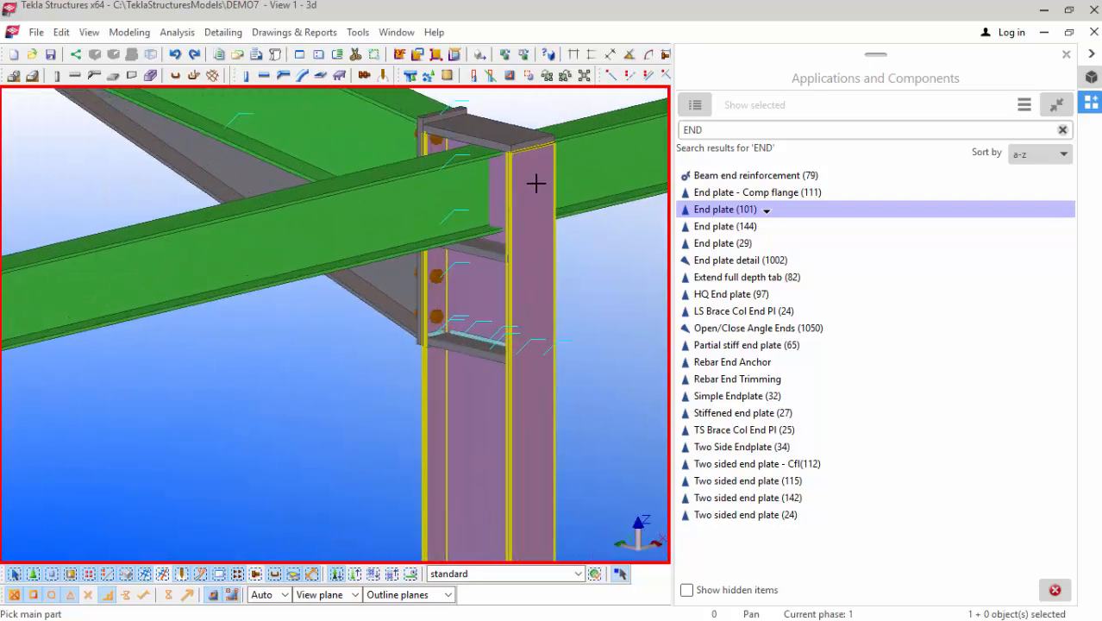
pyautogui.click(535, 183)
pyautogui.click(485, 185)
pyautogui.click(531, 175)
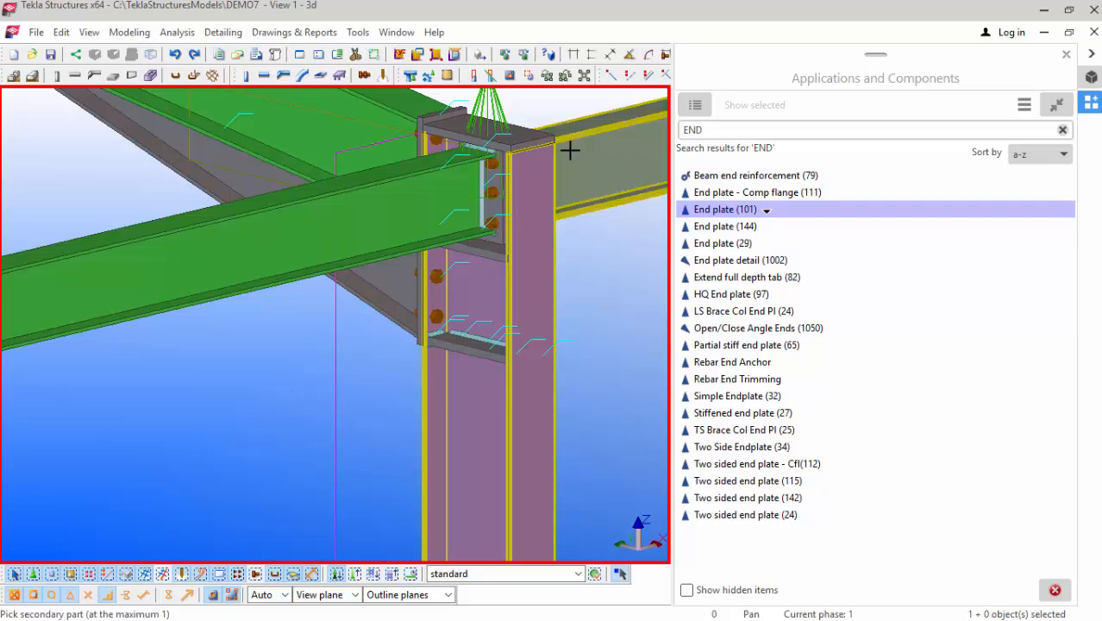
pyautogui.click(266, 263)
# Step: Connect the last tie beam to the end column on grid line J with End plate (101), and redraw the view
pyautogui.scroll(-8, 285, 271)
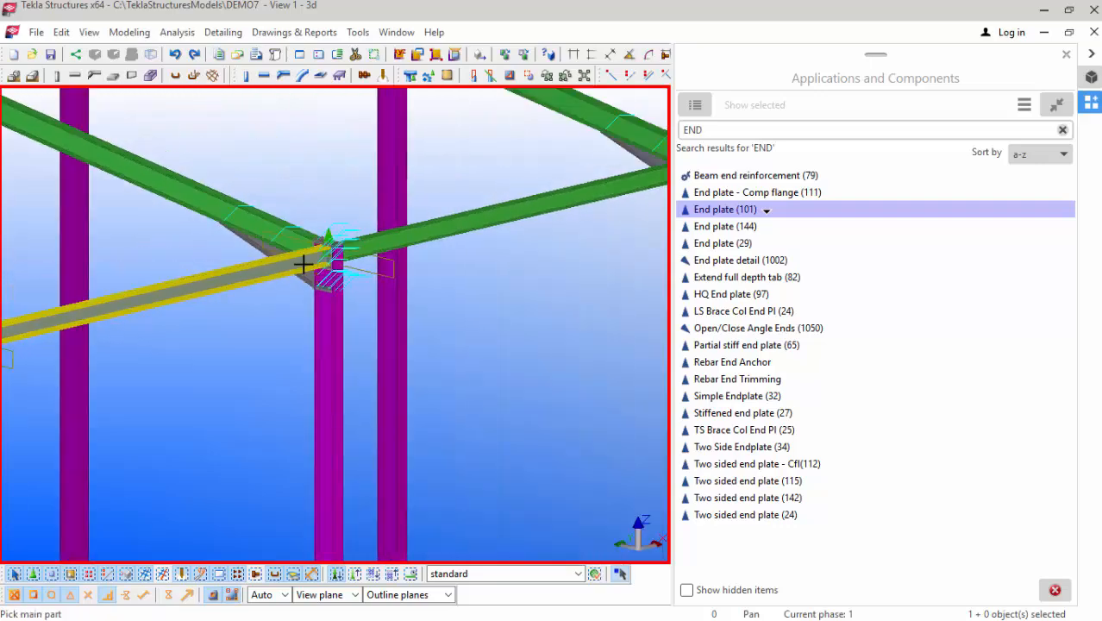
pyautogui.scroll(8, 539, 211)
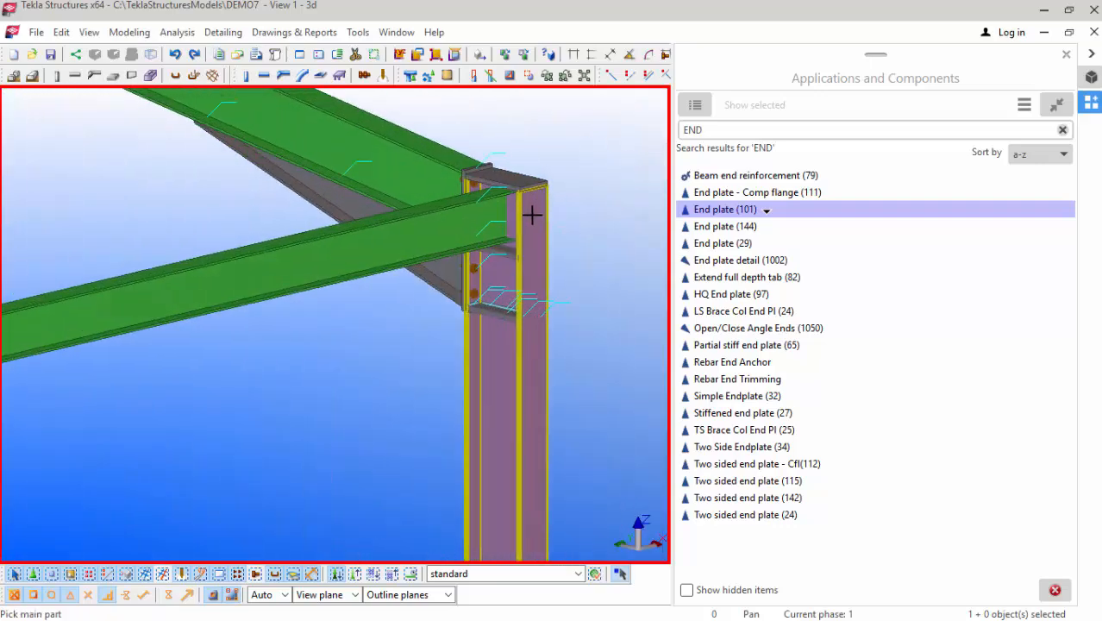
pyautogui.click(526, 198)
pyautogui.click(440, 220)
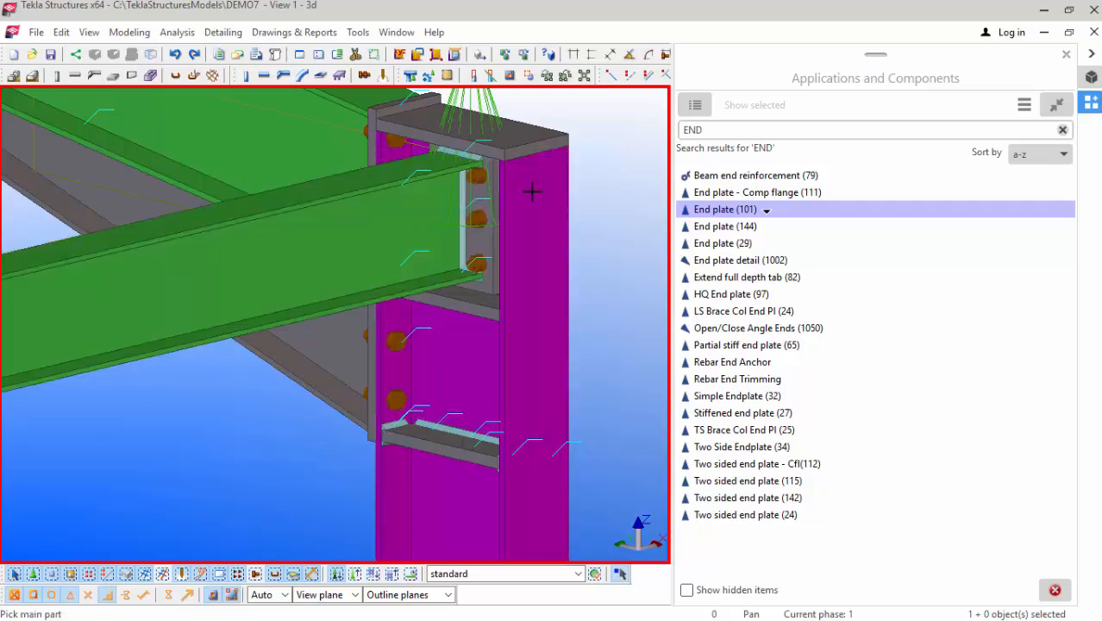
pyautogui.rightClick(590, 135)
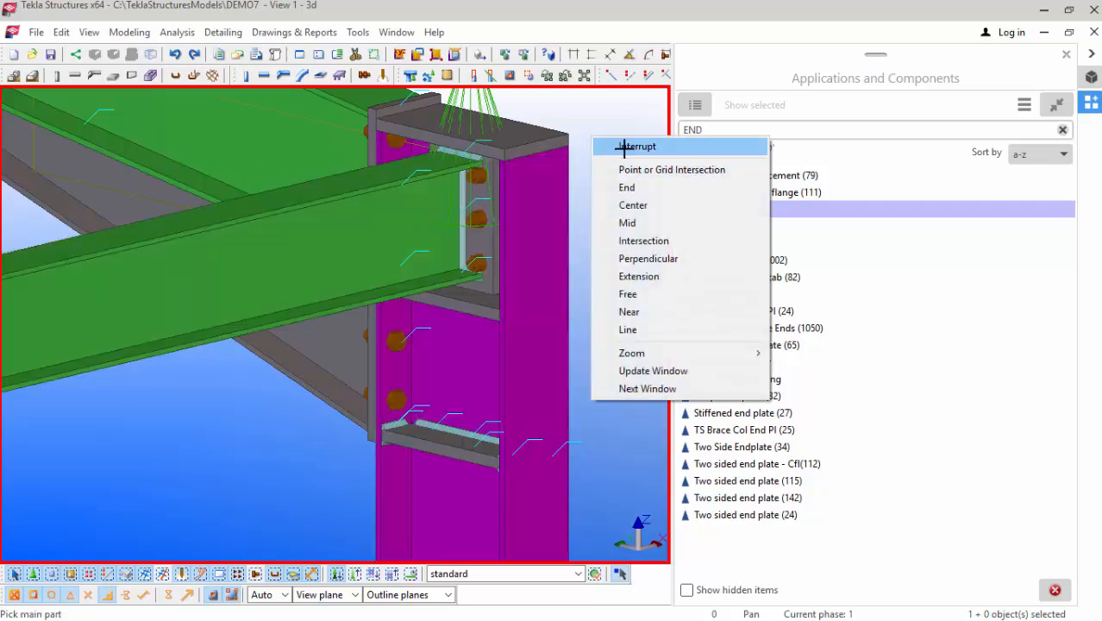
pyautogui.click(607, 148)
pyautogui.rightClick(586, 150)
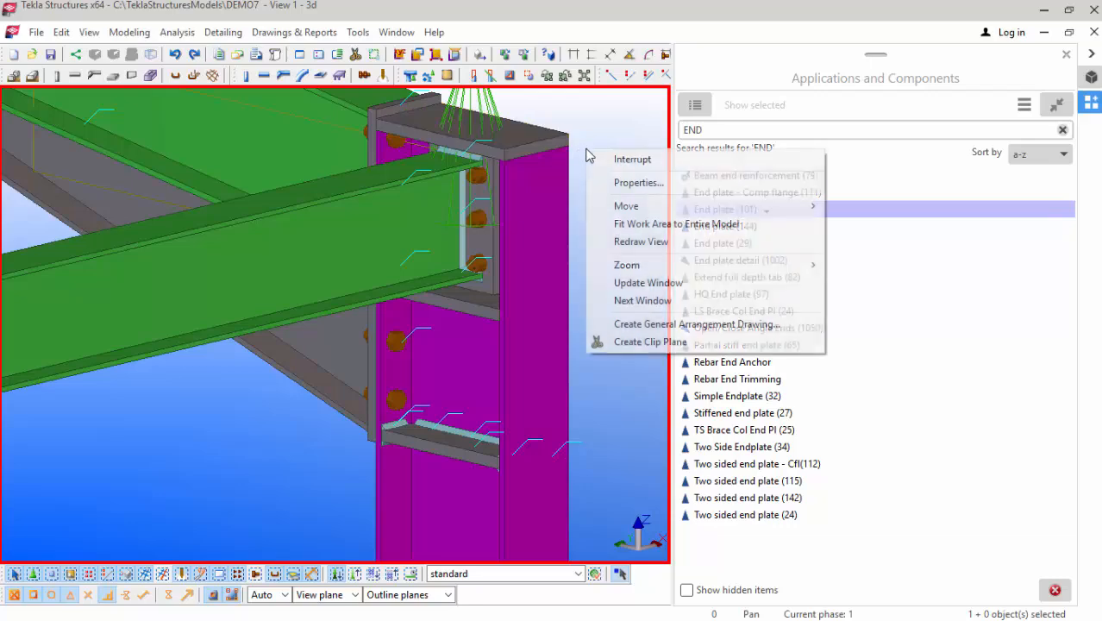
pyautogui.click(626, 242)
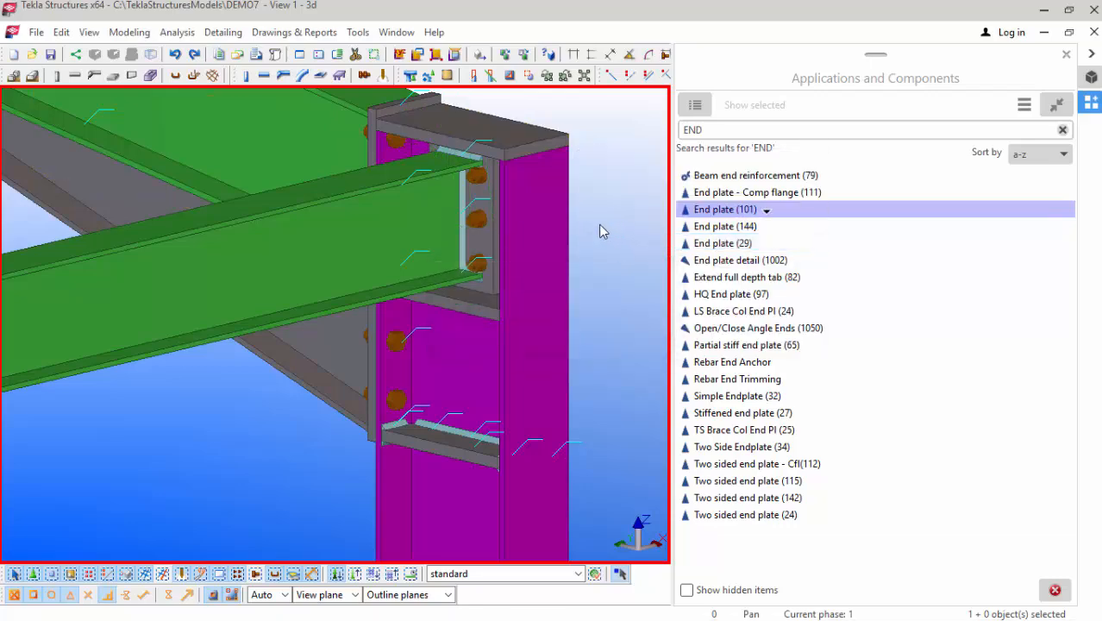
# Step: Select the cap plate on top of the end column on grid line J
pyautogui.scroll(-2, 376, 263)
pyautogui.click(485, 167)
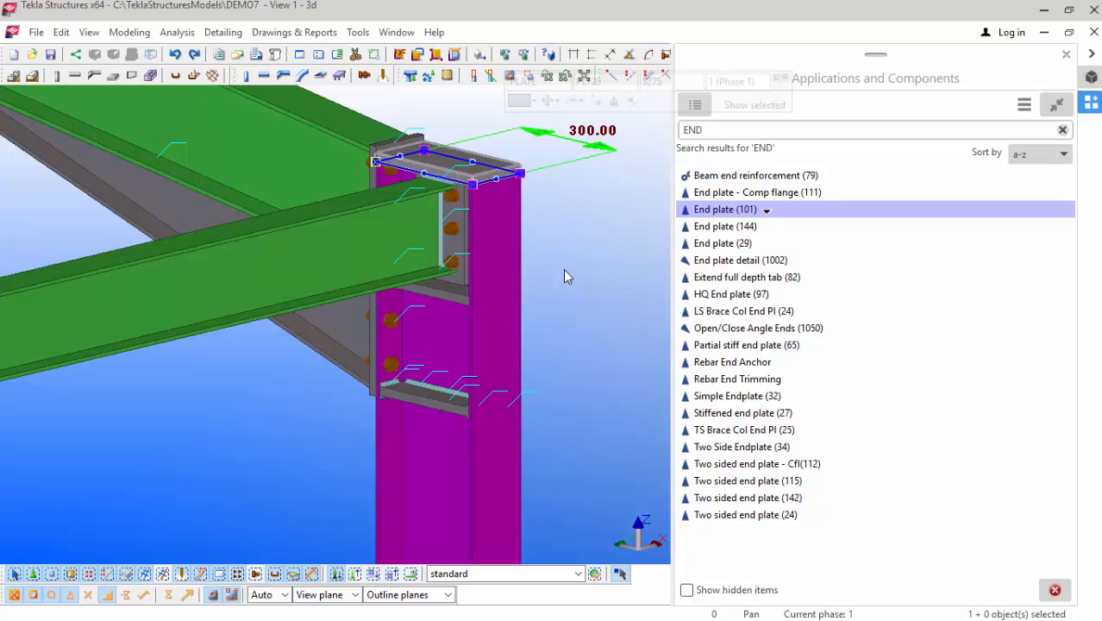
pyautogui.hotkey('ctrl', 'c')
pyautogui.scroll(-3, 113, 297)
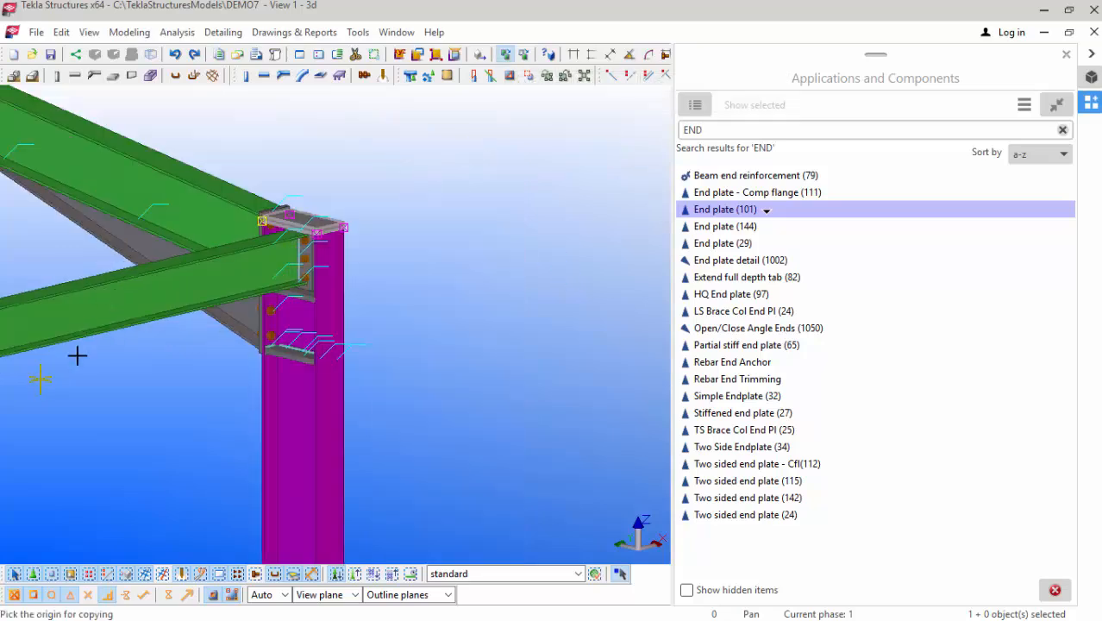
pyautogui.scroll(-6, 352, 291)
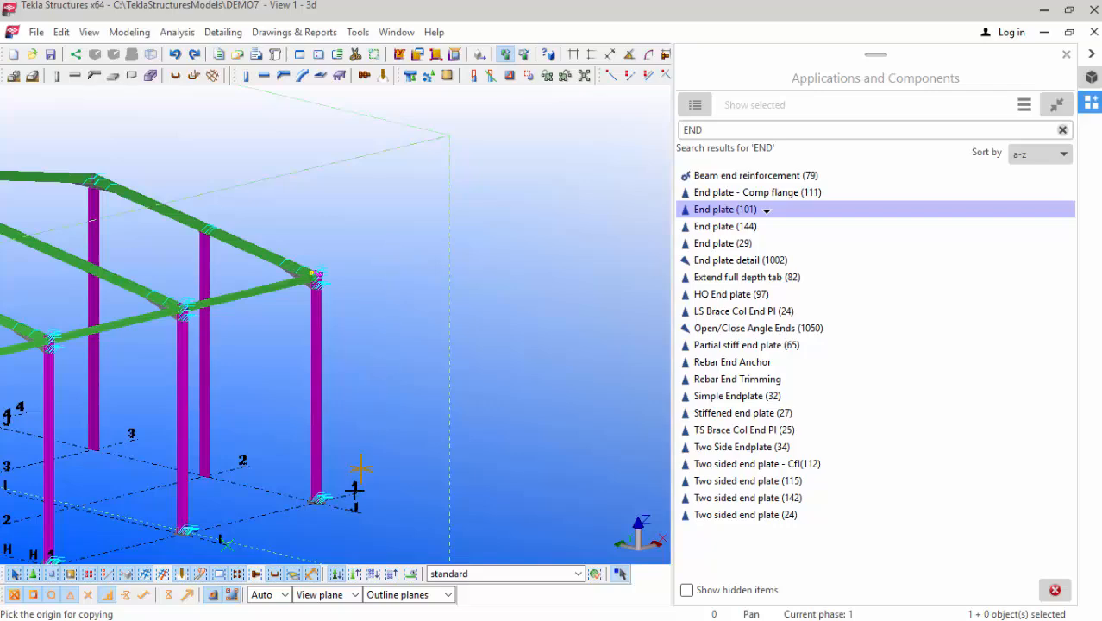
pyautogui.scroll(8, 354, 490)
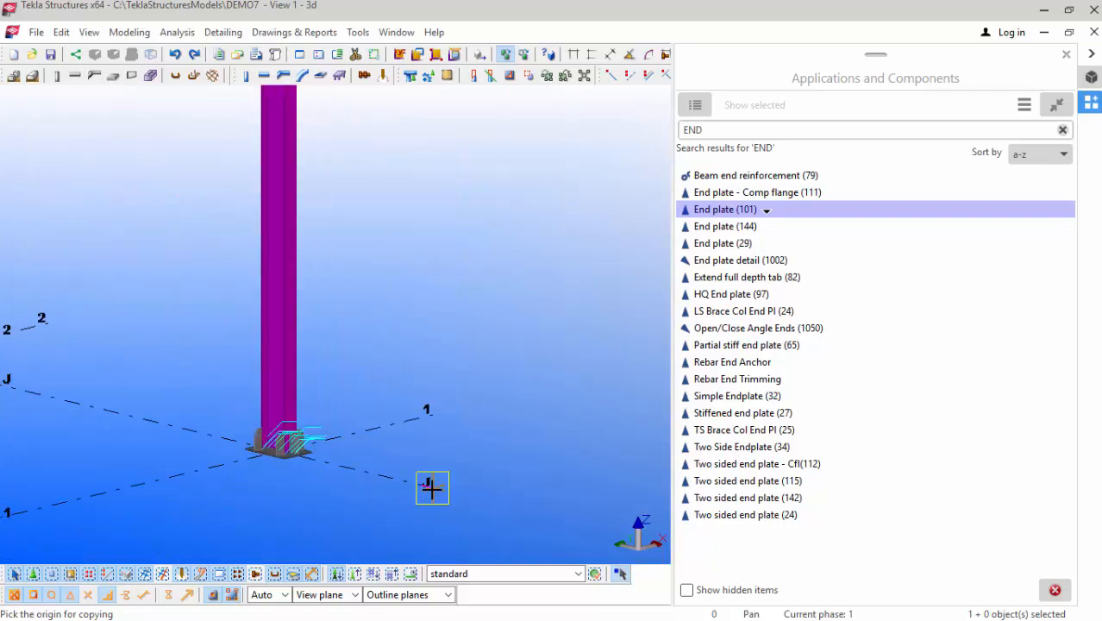
pyautogui.click(431, 488)
pyautogui.scroll(-6, 444, 362)
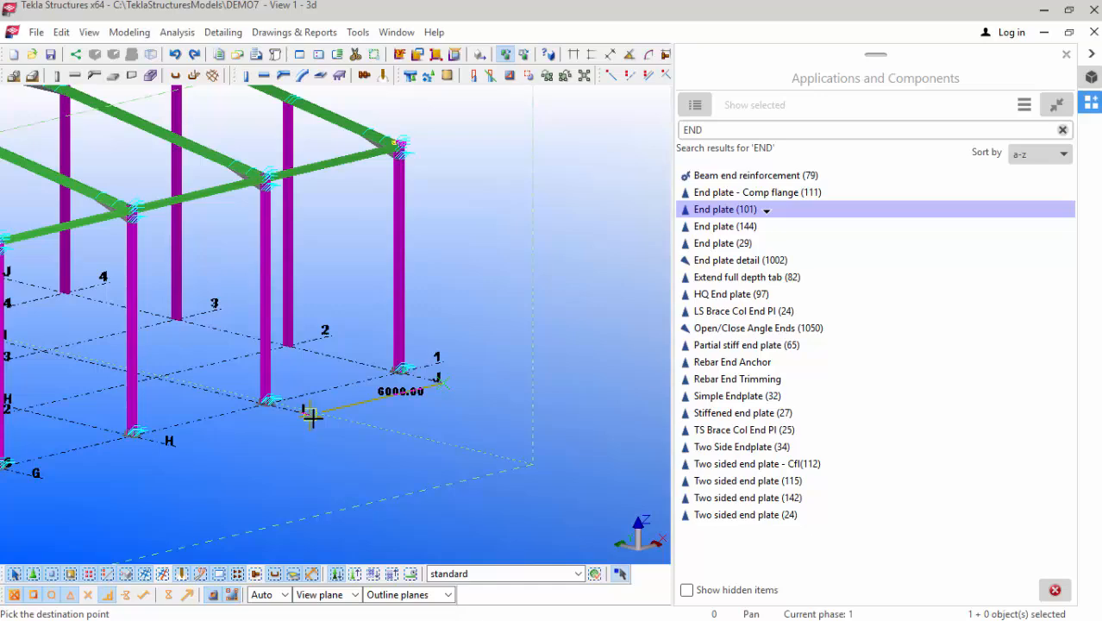
pyautogui.rightClick(494, 146)
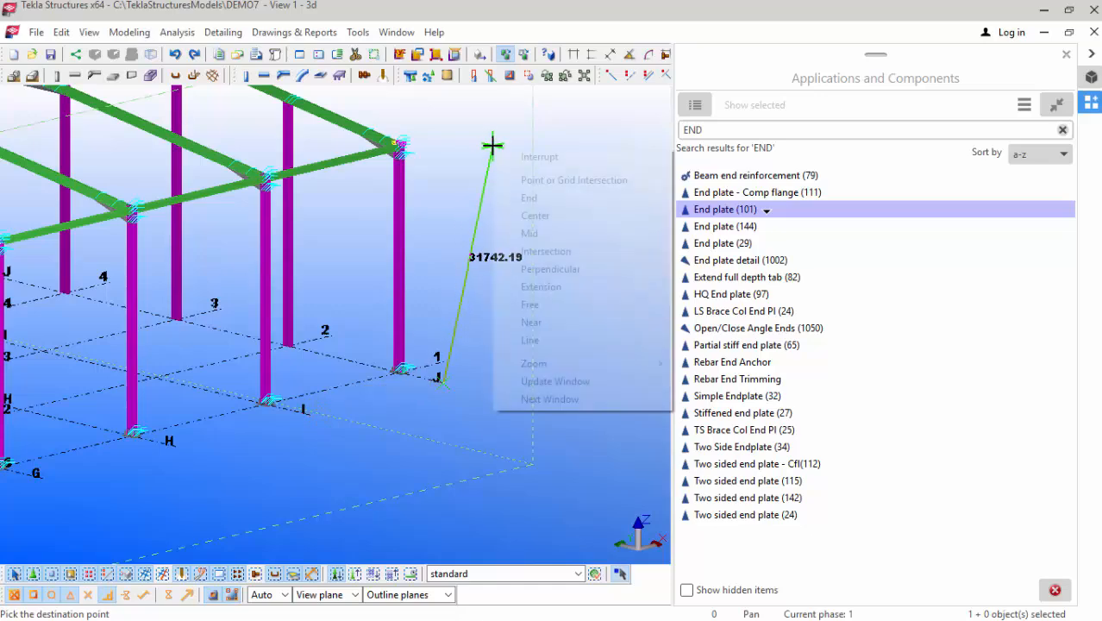
pyautogui.click(509, 158)
# Step: Copy the selected cap plate linearly with dX set to 6000 and the number of copies set to 9
pyautogui.scroll(10, 410, 145)
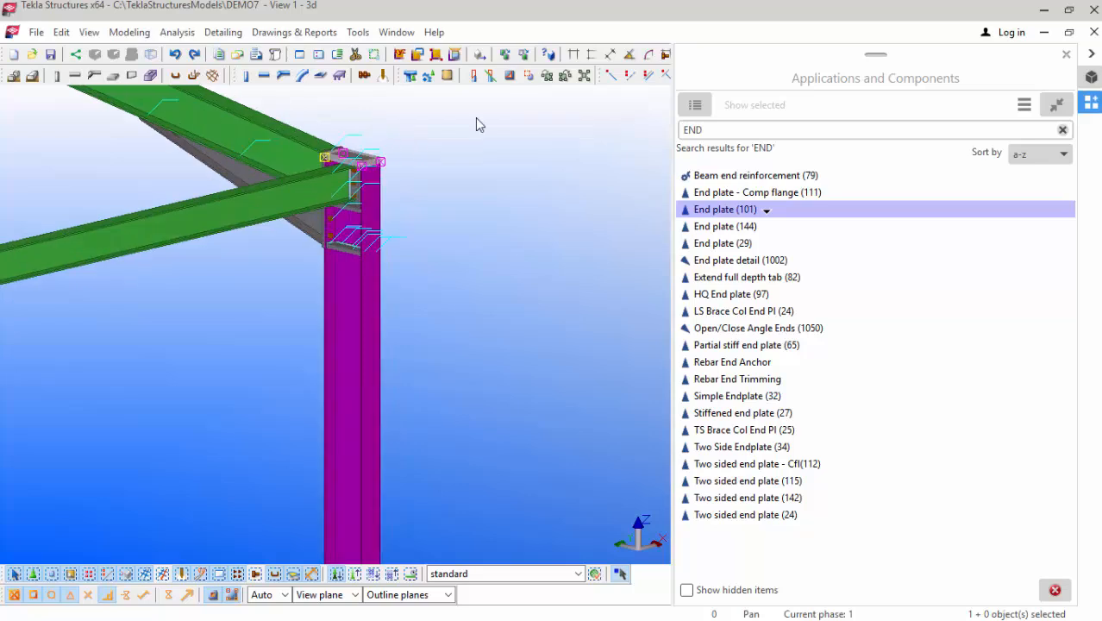
pyautogui.rightClick(485, 119)
pyautogui.moveTo(542, 221)
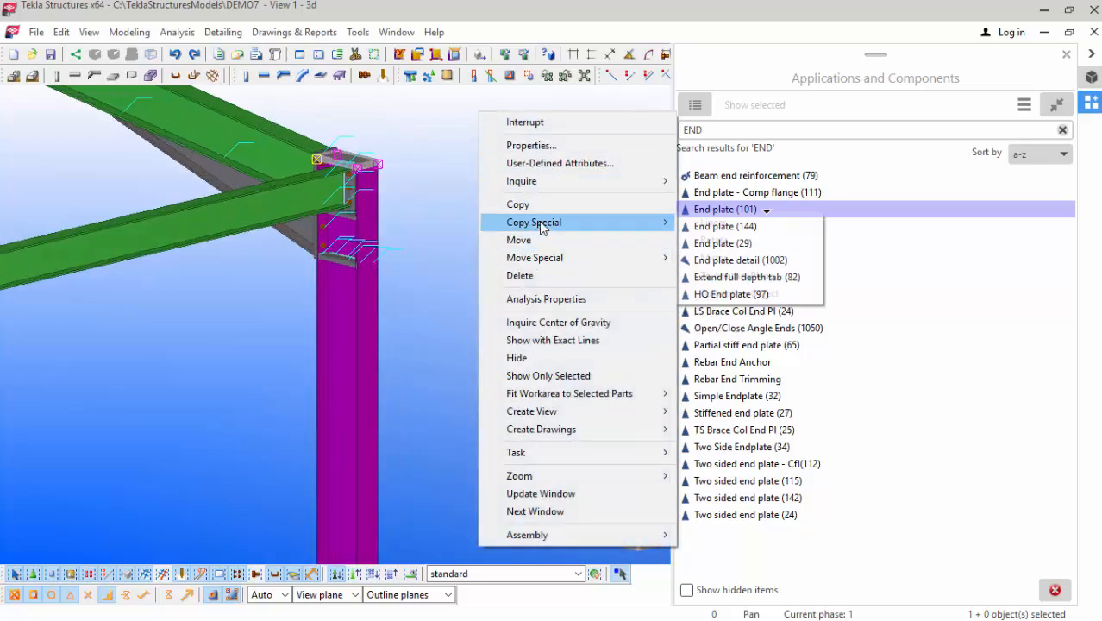
pyautogui.click(719, 224)
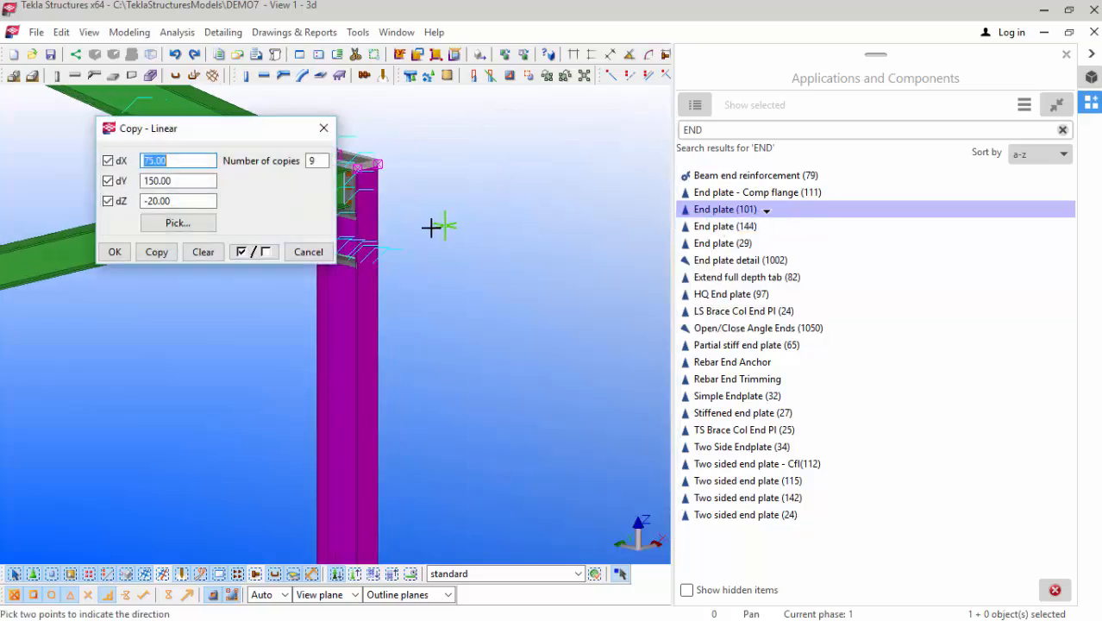
pyautogui.doubleClick(169, 163)
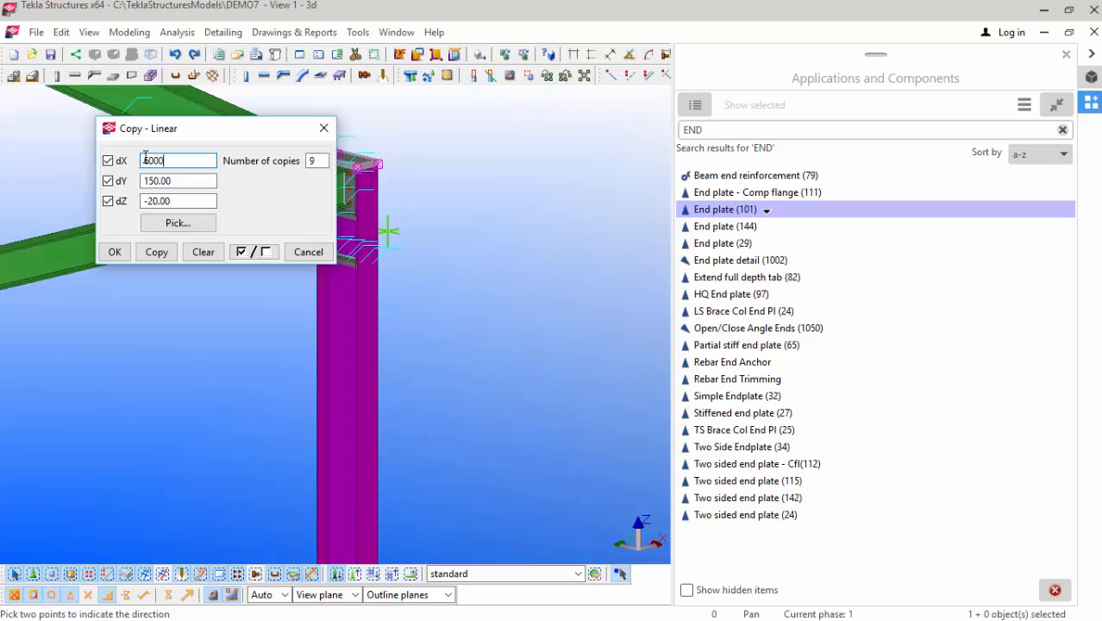
pyautogui.click(325, 160)
pyautogui.write('9')
pyautogui.click(157, 254)
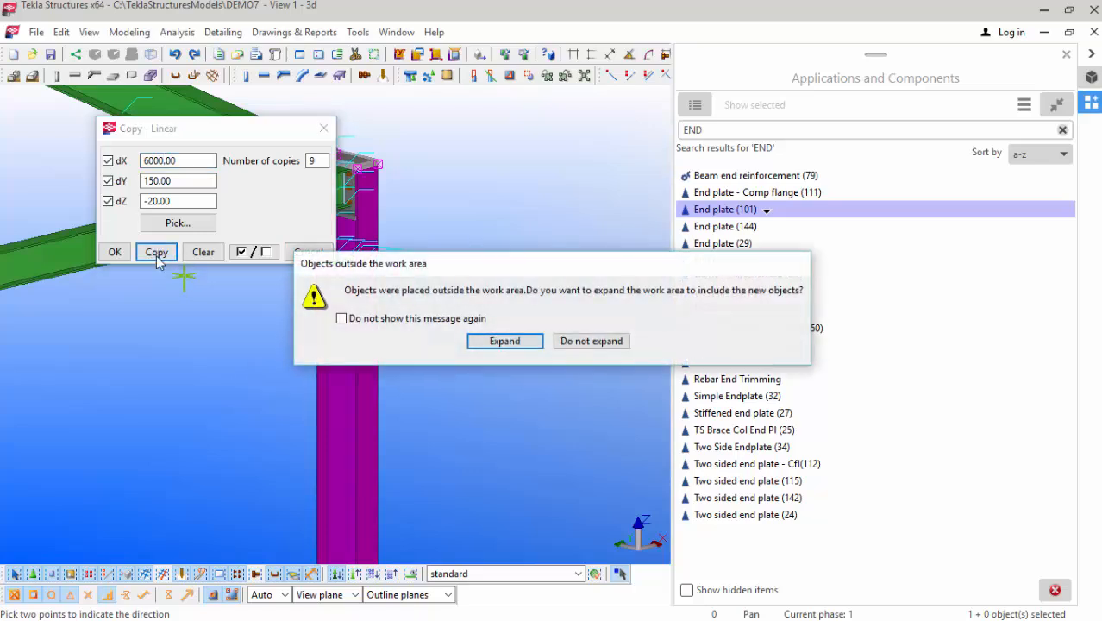
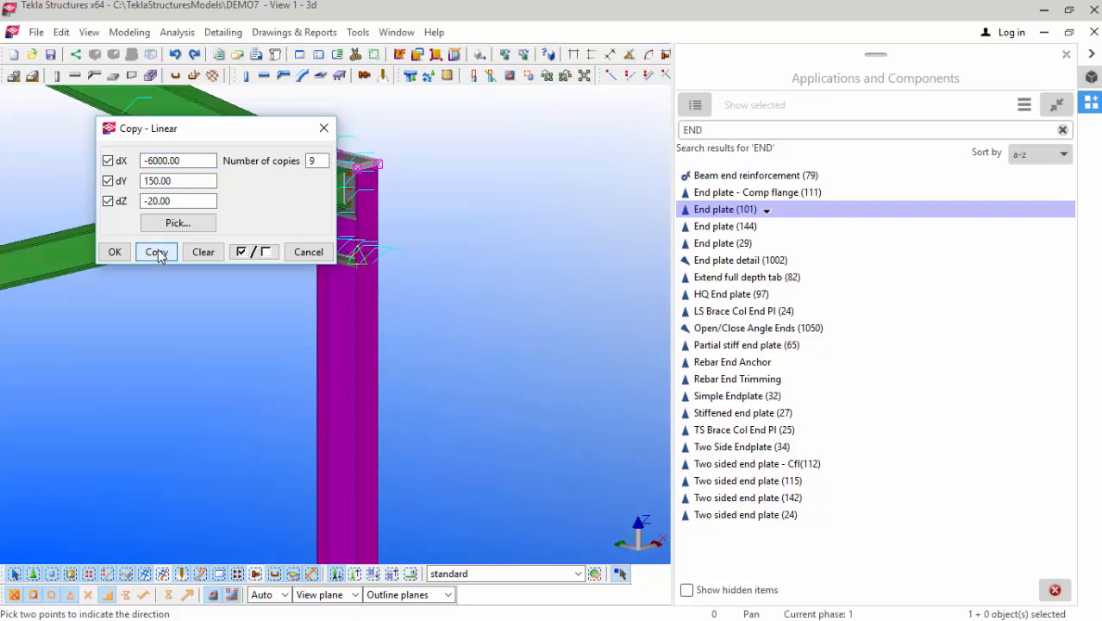
# Step: Try to copy the selected cap plate linearly with dX -6000, dY 150, dZ -20 and 9 copies, and inspect the column tops
pyautogui.click(114, 251)
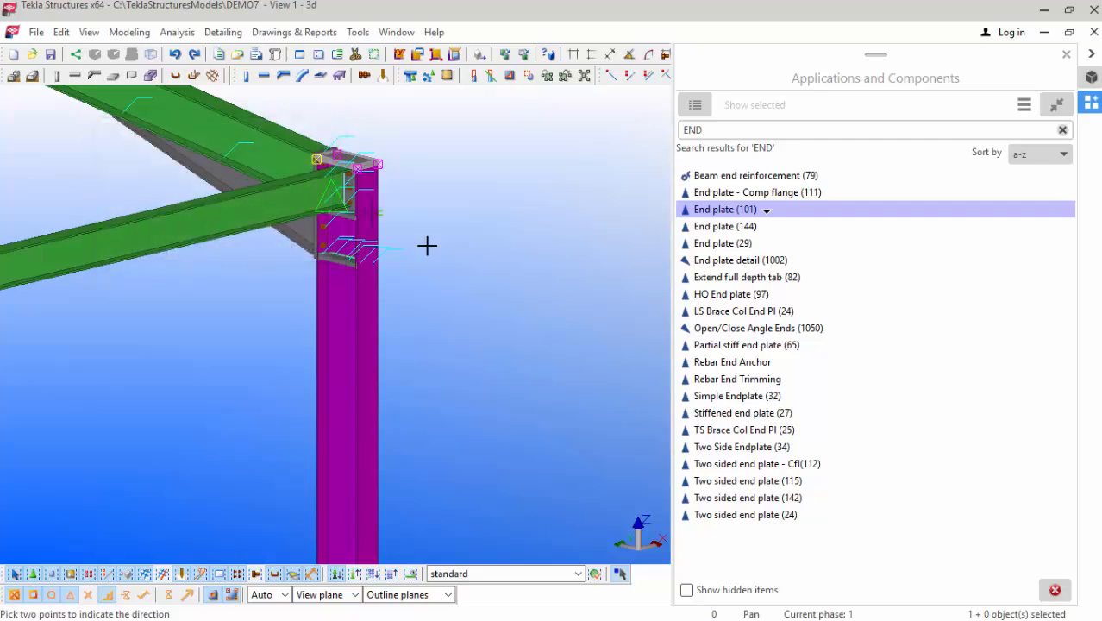
pyautogui.scroll(-5, 426, 243)
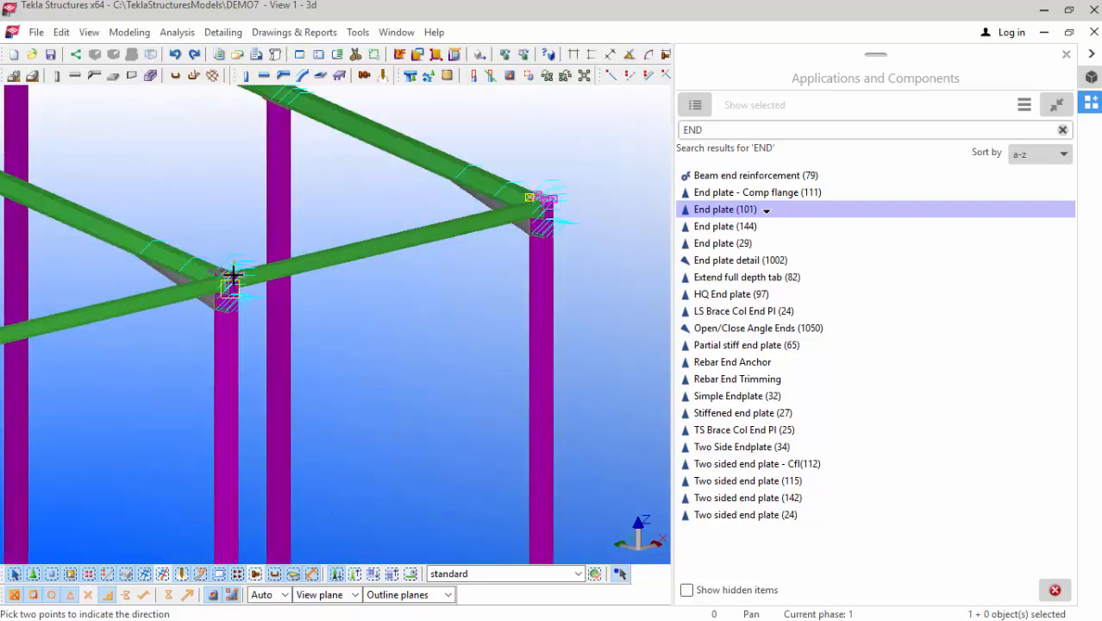
pyautogui.scroll(10, 239, 283)
pyautogui.scroll(8, 220, 256)
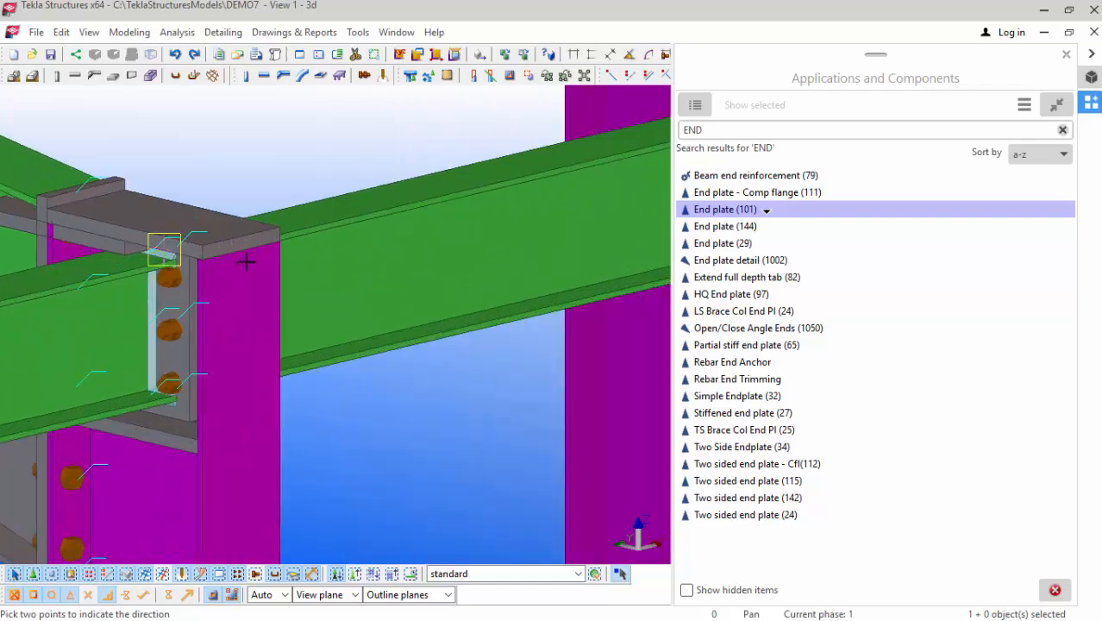
pyautogui.scroll(4, 173, 253)
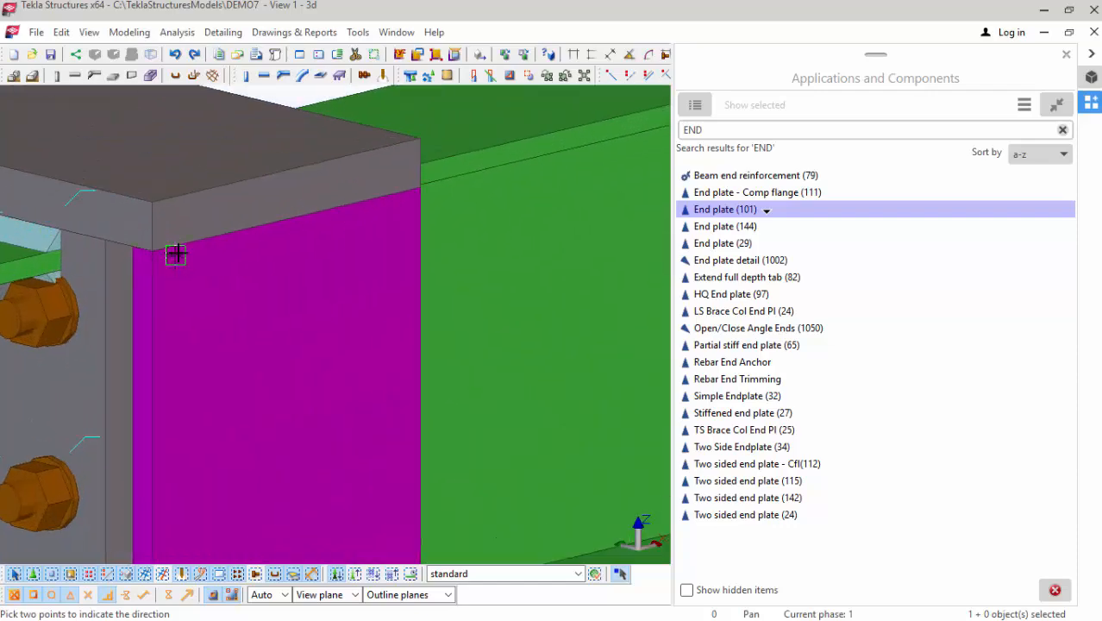
pyautogui.scroll(-5, 351, 274)
pyautogui.scroll(-4, 352, 274)
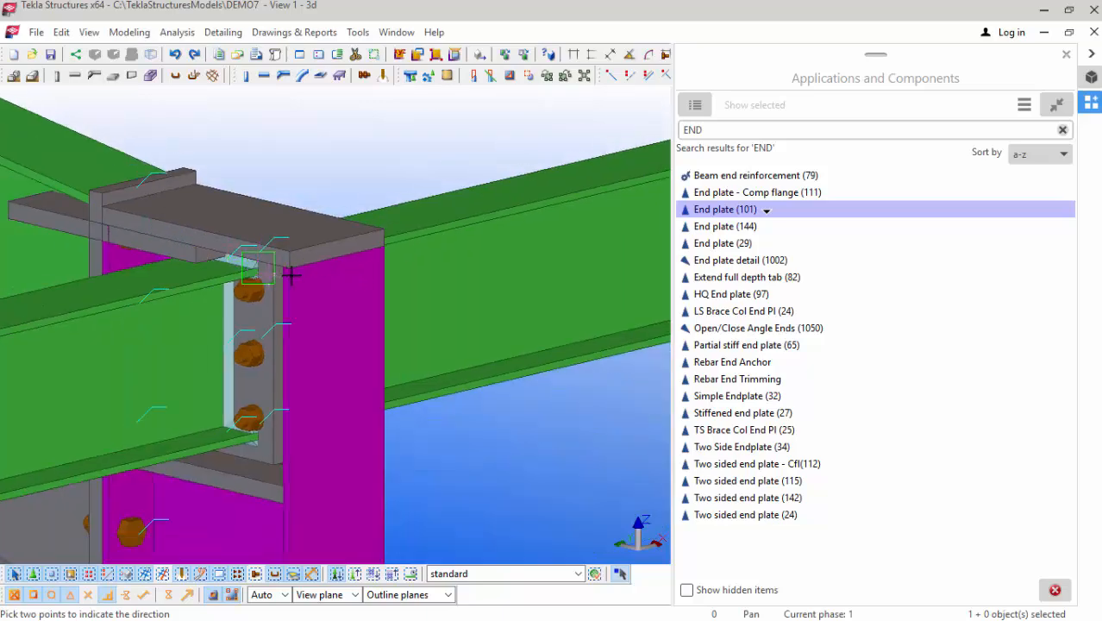
pyautogui.scroll(-10, 348, 235)
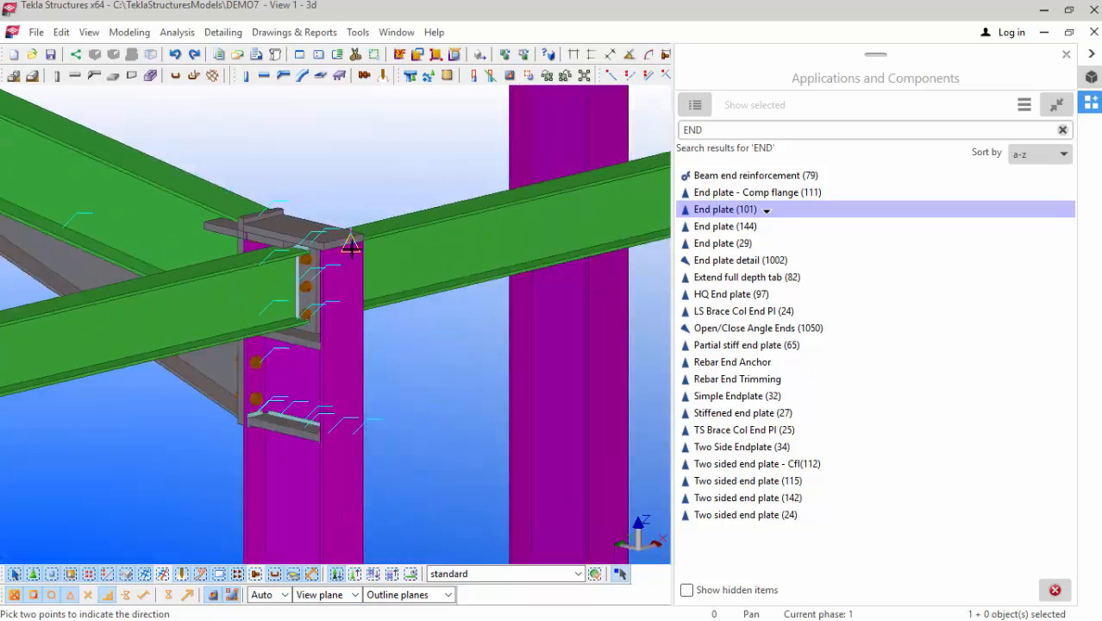
pyautogui.scroll(-3, 356, 248)
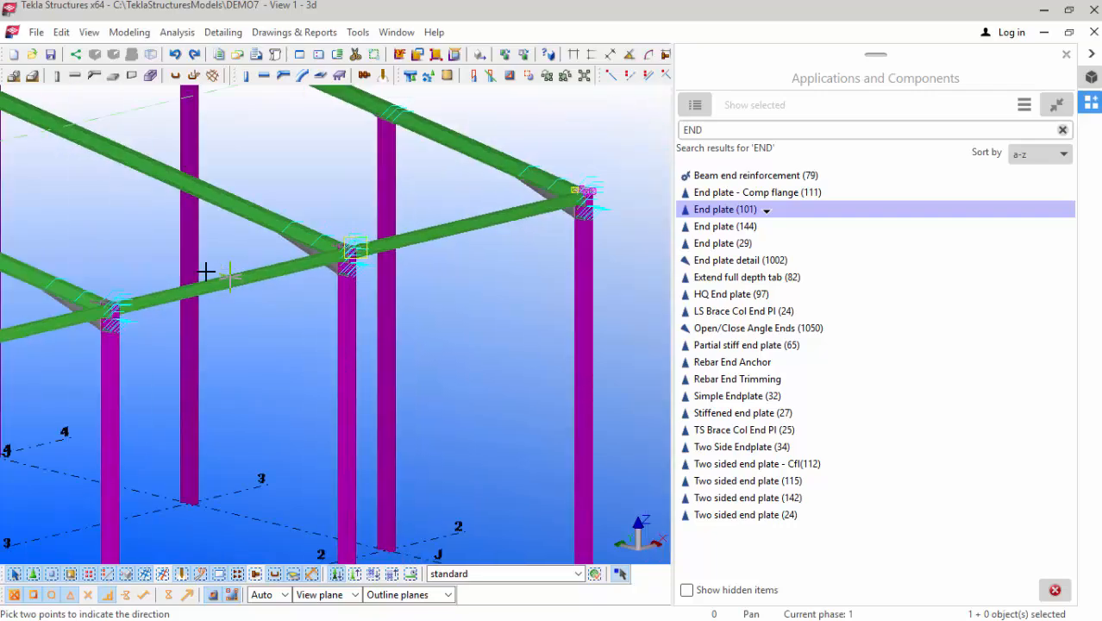
# Step: Undo the last cap plate copy, check the column tops and end the copy command
pyautogui.scroll(10, 107, 303)
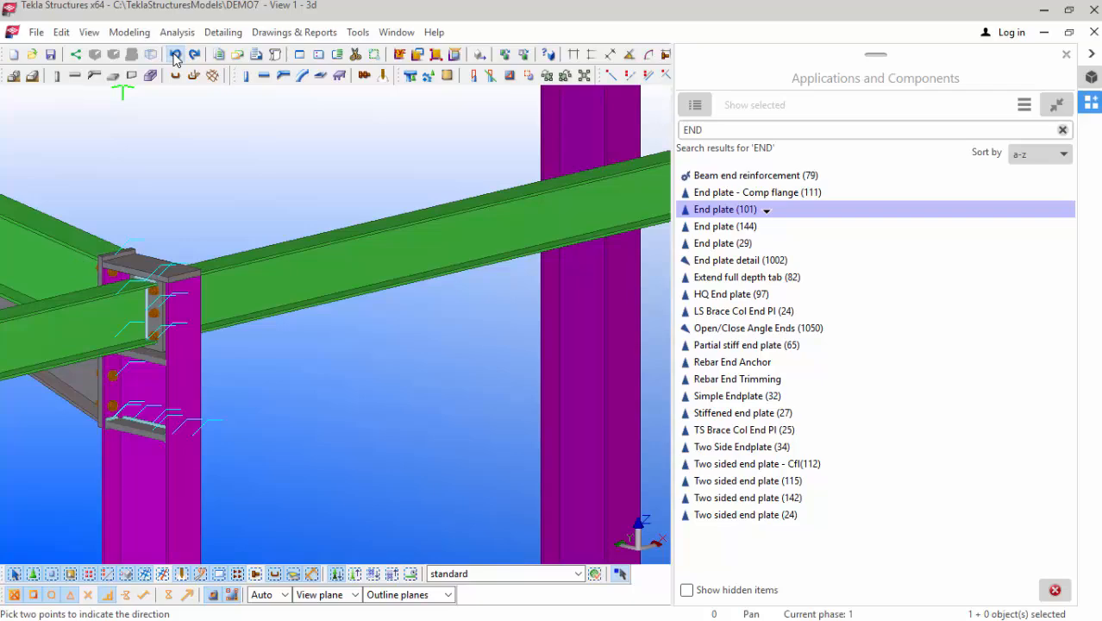
pyautogui.scroll(-8, 224, 282)
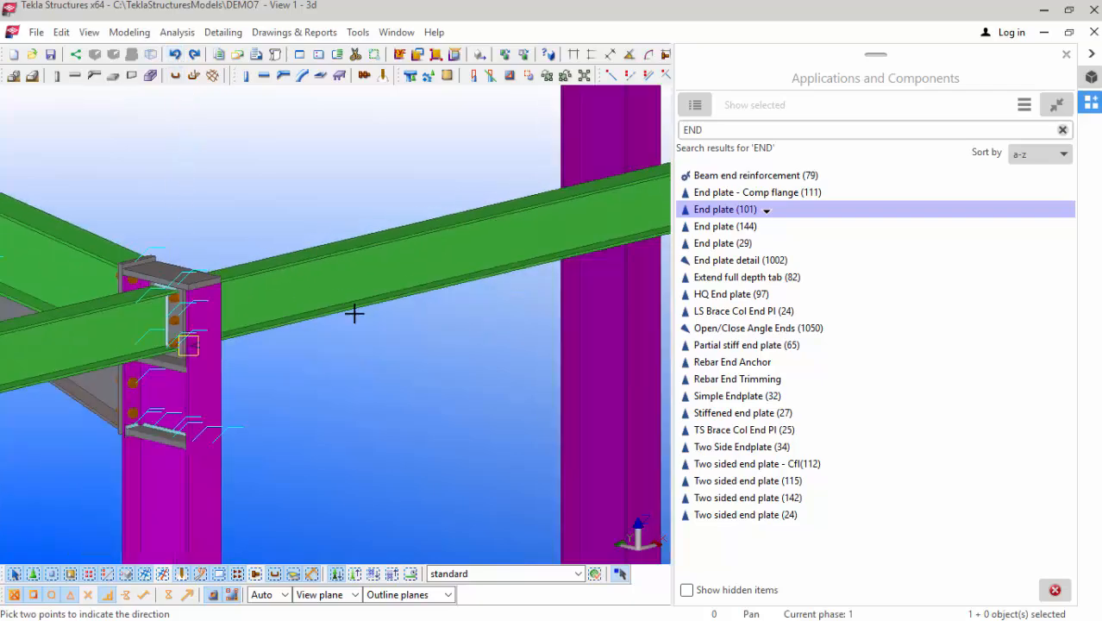
pyautogui.scroll(-5, 356, 313)
pyautogui.scroll(4, 151, 345)
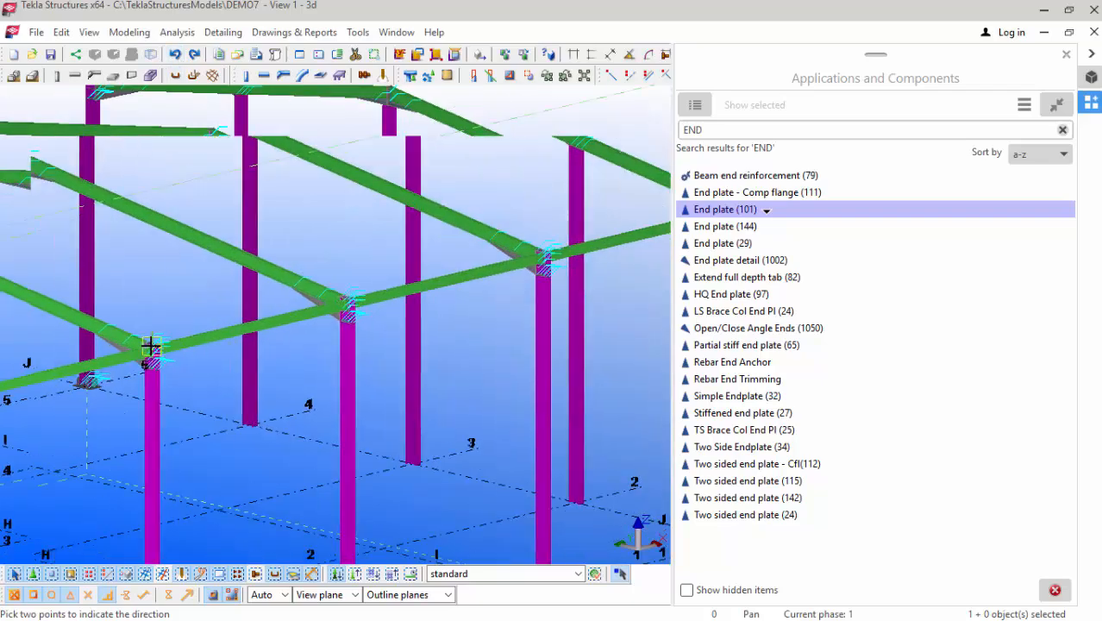
pyautogui.scroll(6, 139, 346)
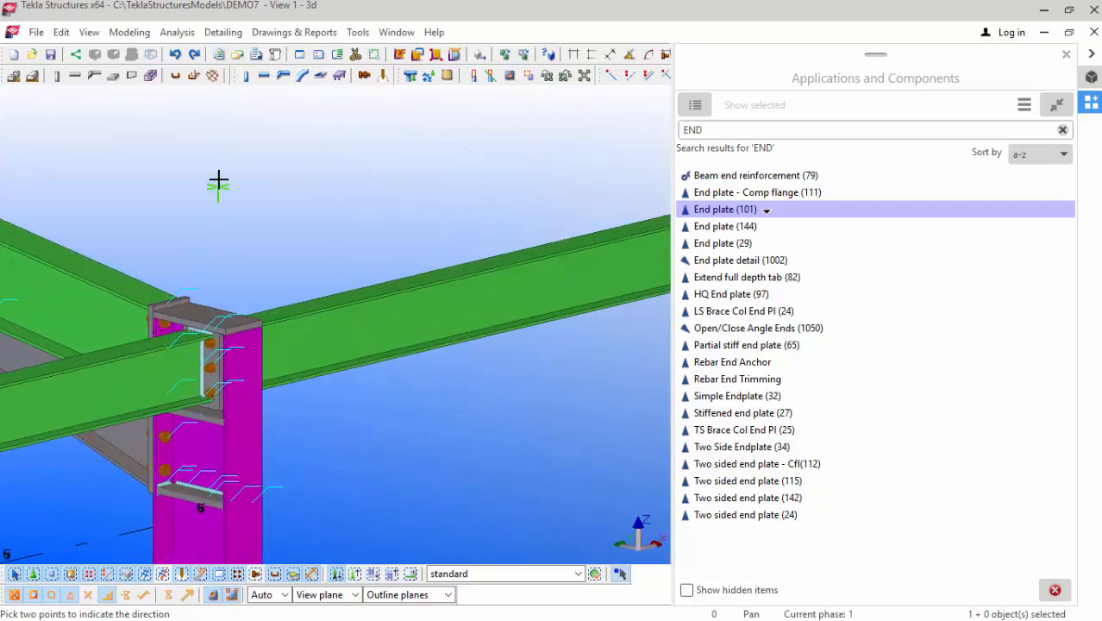
pyautogui.rightClick(219, 181)
pyautogui.click(263, 191)
pyautogui.scroll(5, 222, 335)
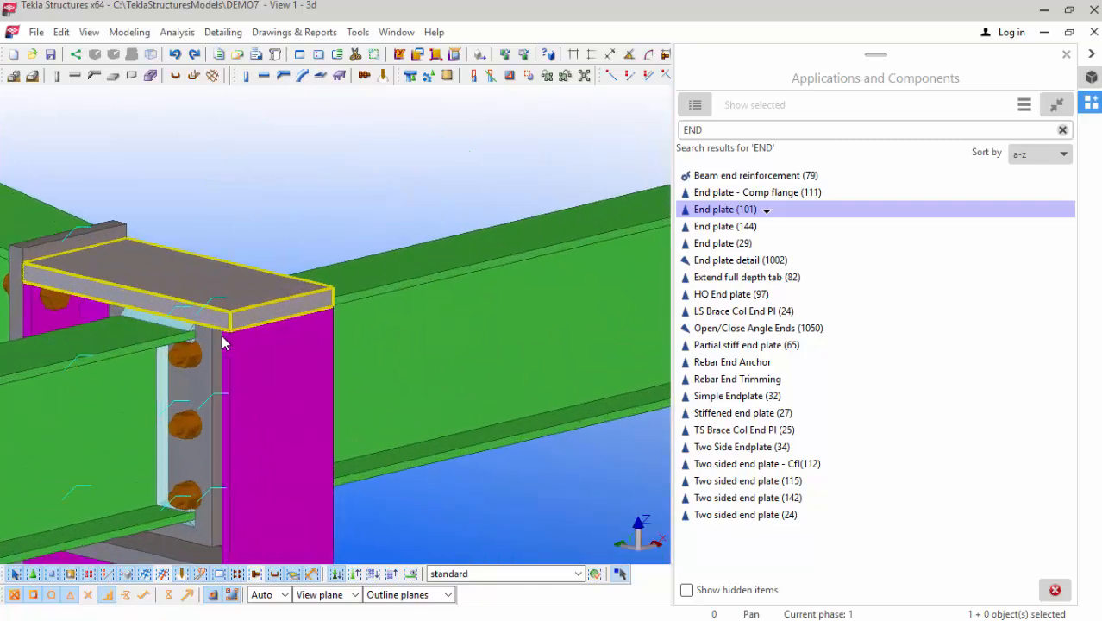
# Step: Save the model
pyautogui.click(38, 31)
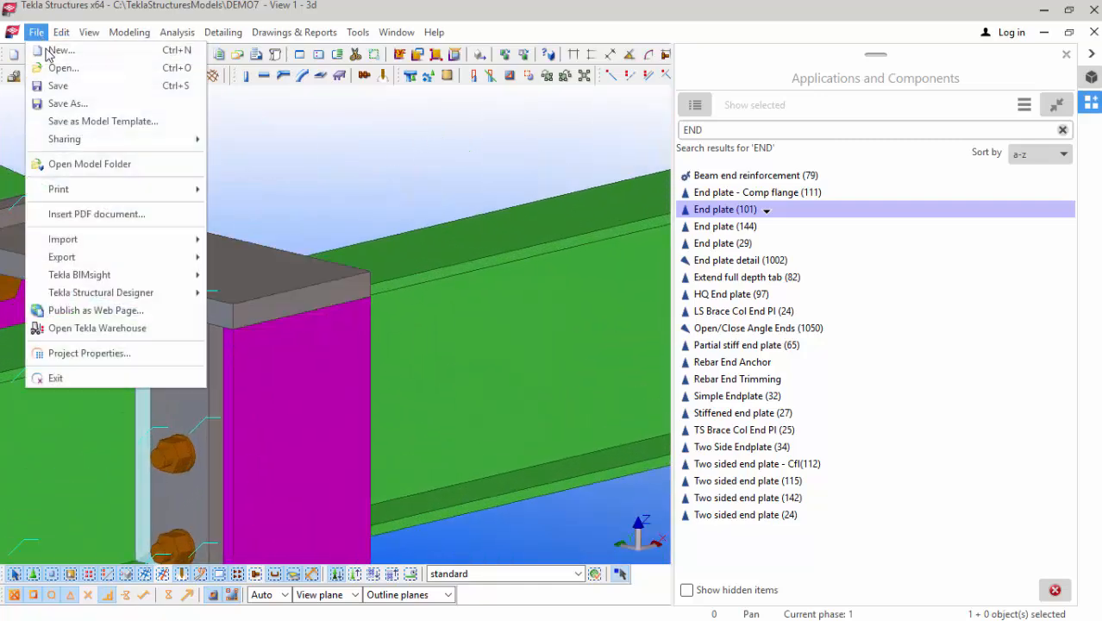
pyautogui.click(77, 87)
pyautogui.scroll(-8, 403, 326)
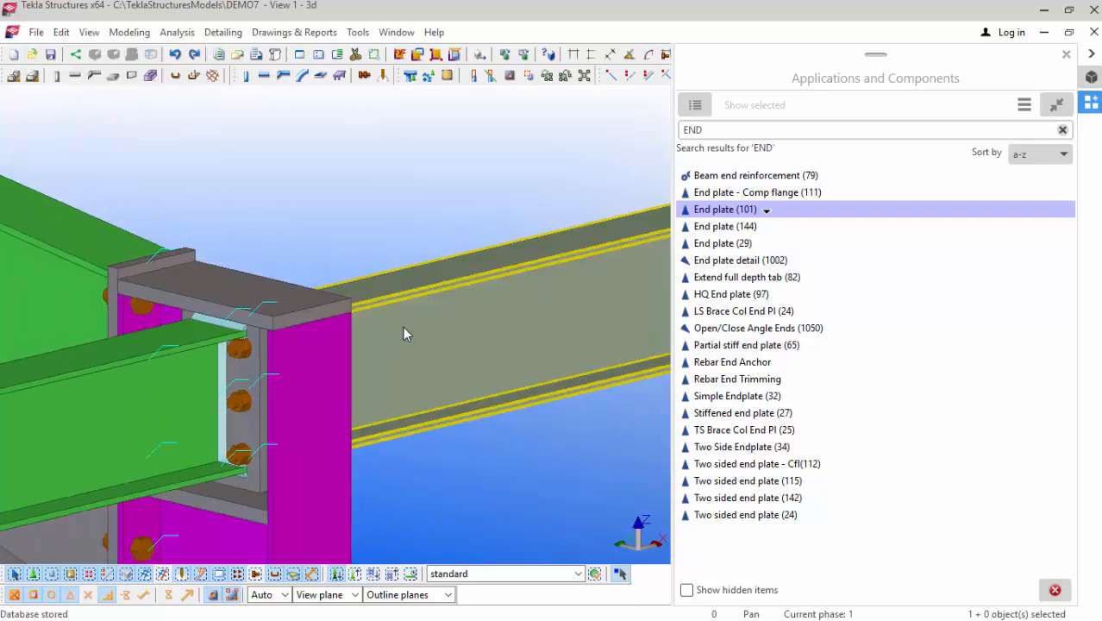
# Step: Select the first three longitudinal tie beams along grid line 1, starting at the corner column on grid line A
pyautogui.scroll(-5, 416, 327)
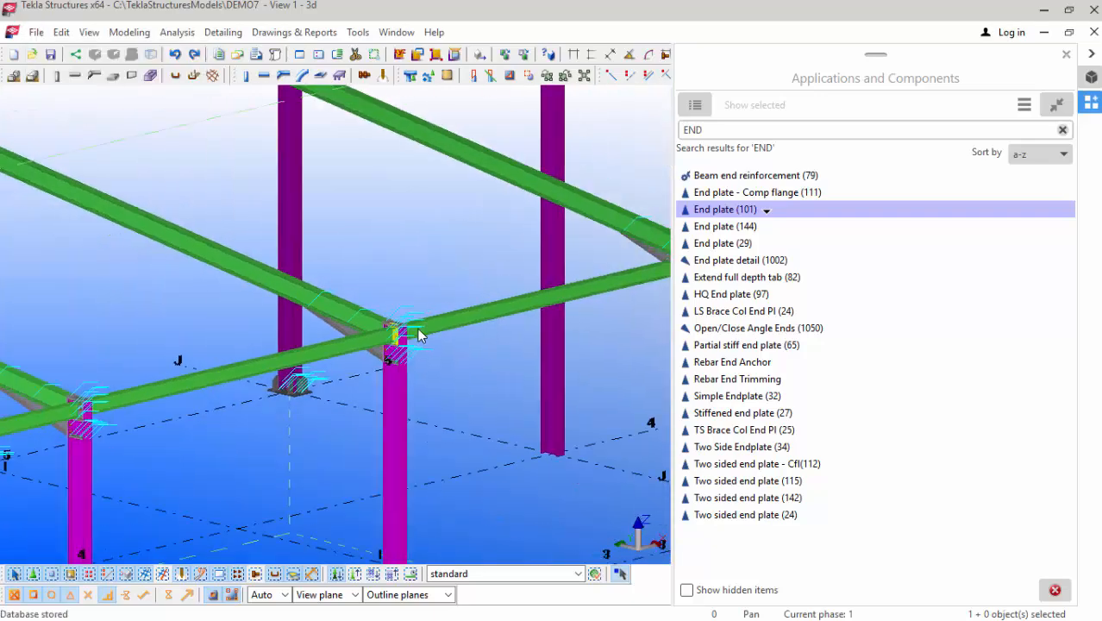
pyautogui.scroll(9, 102, 394)
pyautogui.scroll(-2, 113, 393)
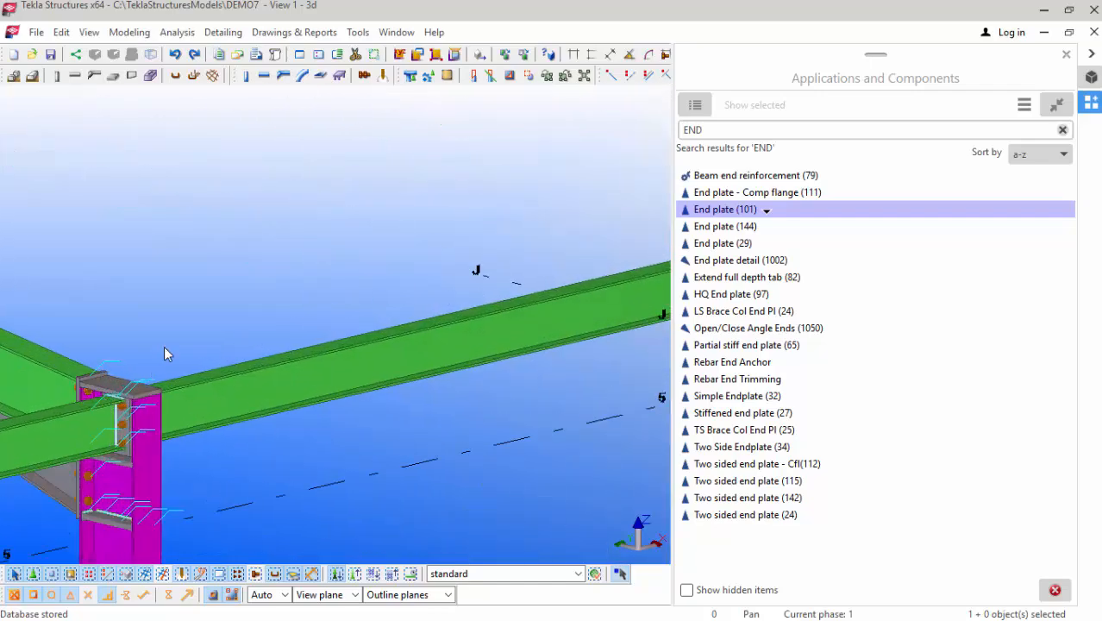
pyautogui.scroll(-8, 239, 313)
pyautogui.scroll(-8, 280, 308)
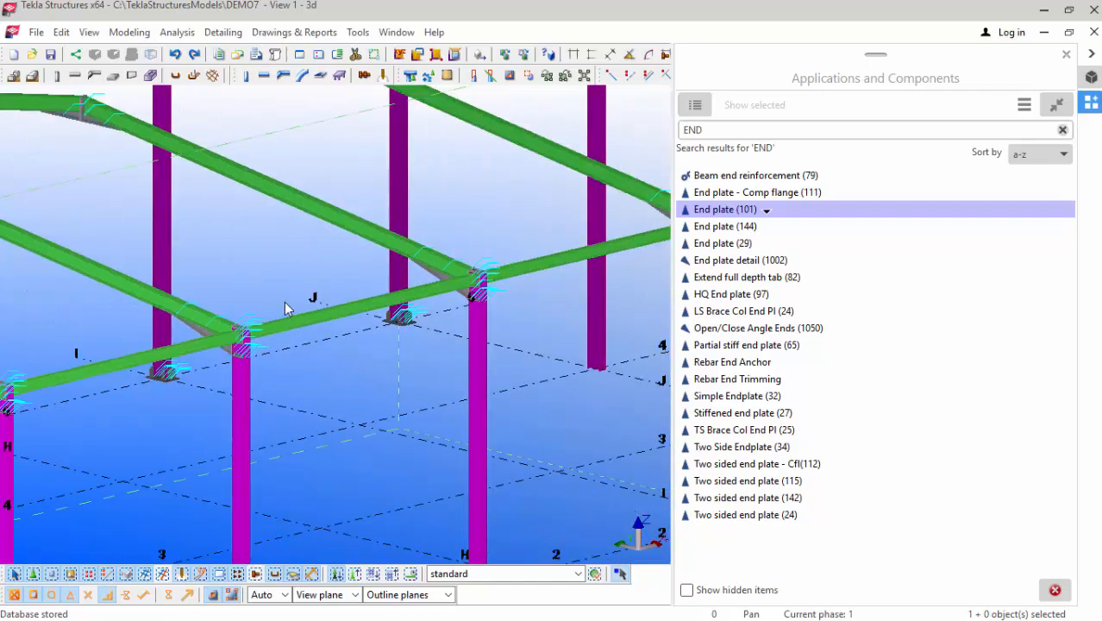
pyautogui.scroll(-3, 9, 366)
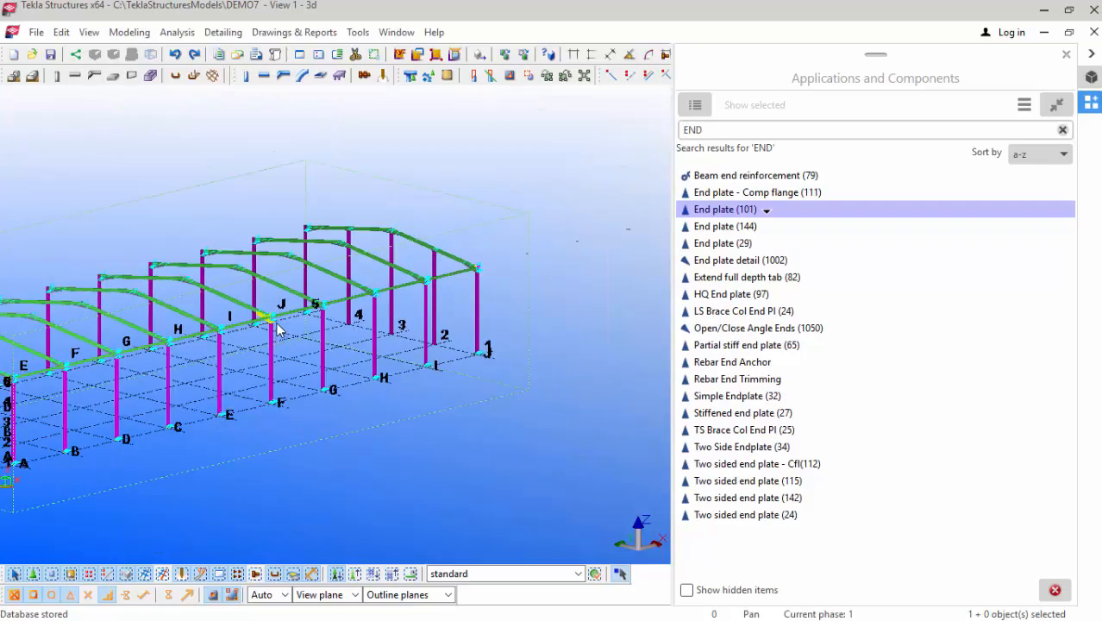
pyautogui.scroll(8, 86, 369)
pyautogui.scroll(10, 83, 363)
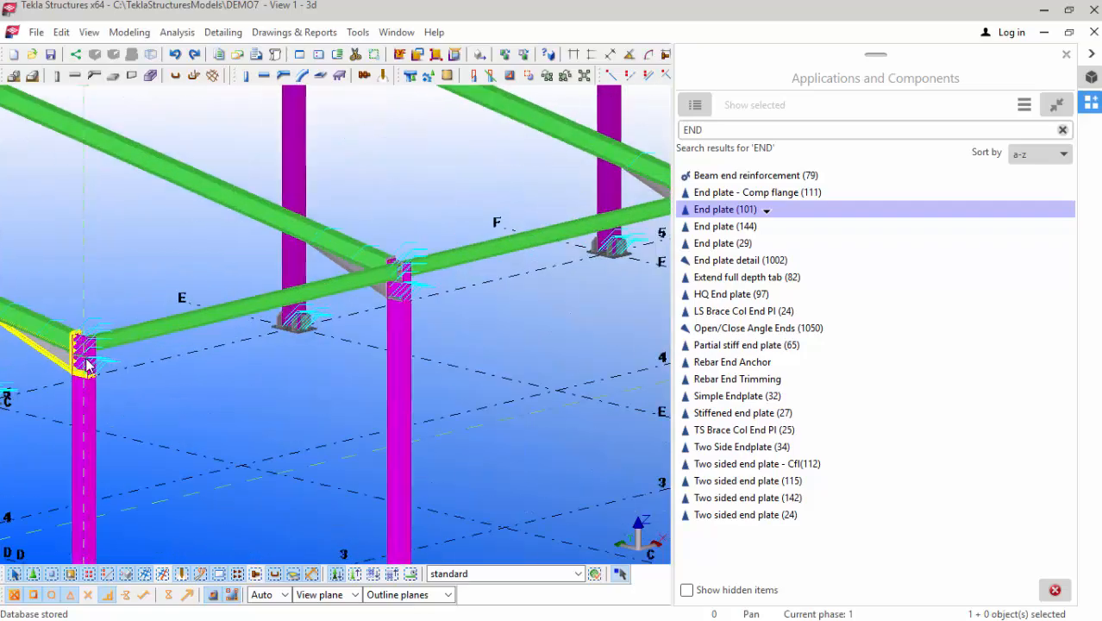
pyautogui.click(111, 331)
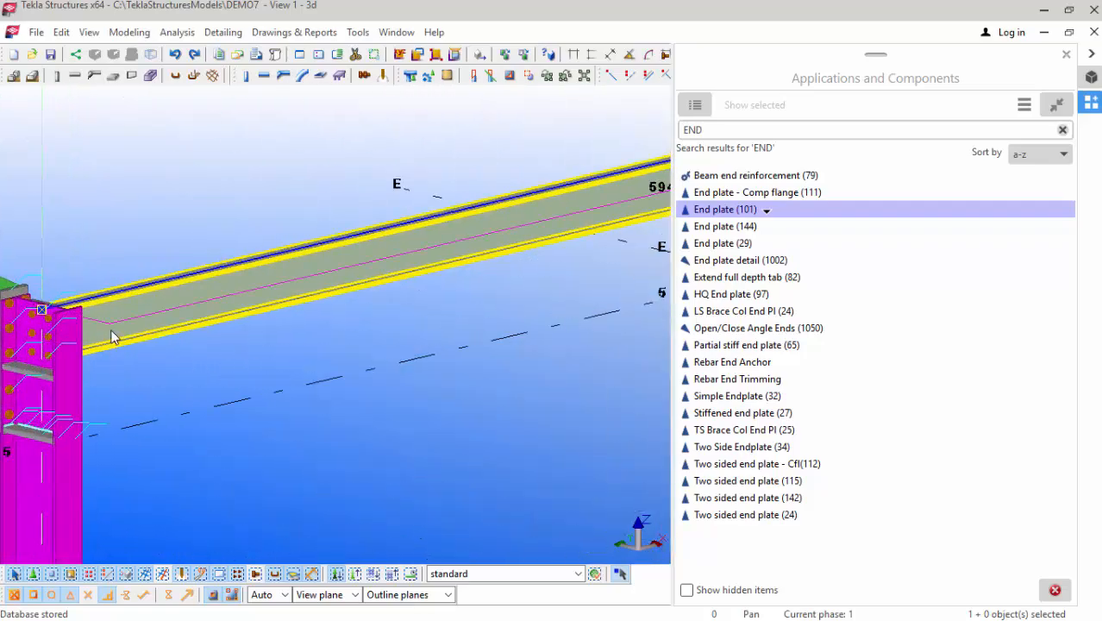
pyautogui.scroll(-3, 11, 380)
pyautogui.scroll(-3, 11, 385)
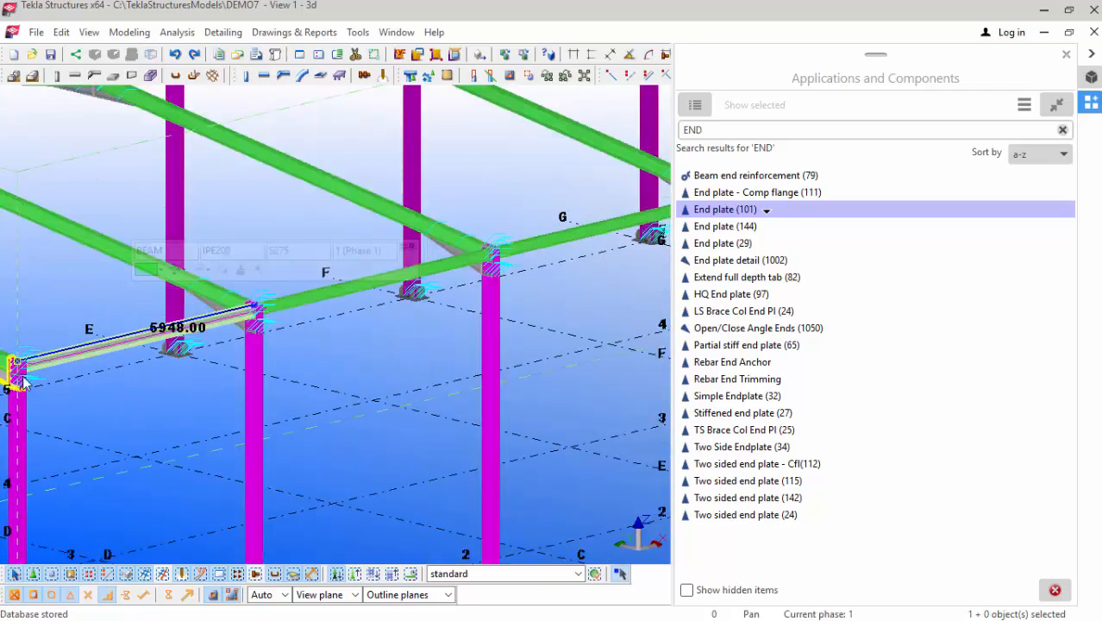
pyautogui.keyDown('shift'); pyautogui.click(496, 261); pyautogui.keyUp('shift')
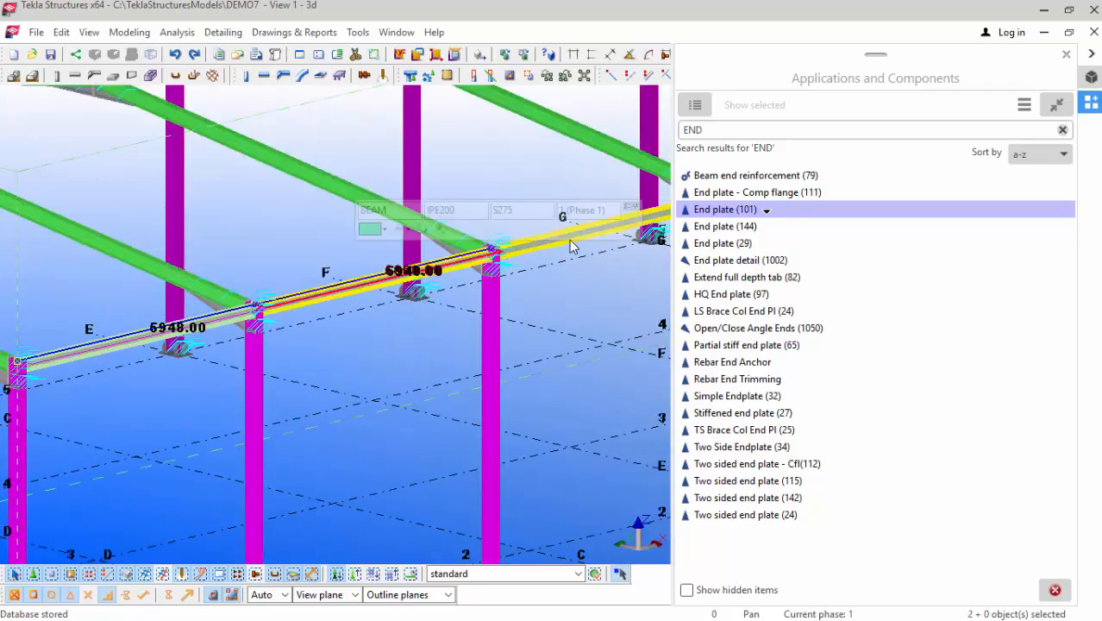
pyautogui.keyDown('shift'); pyautogui.click(530, 249); pyautogui.keyUp('shift')
# Step: Add the next three tie beams along grid line 1, from grid line C to grid line G, to the selection
pyautogui.scroll(-5, 82, 364)
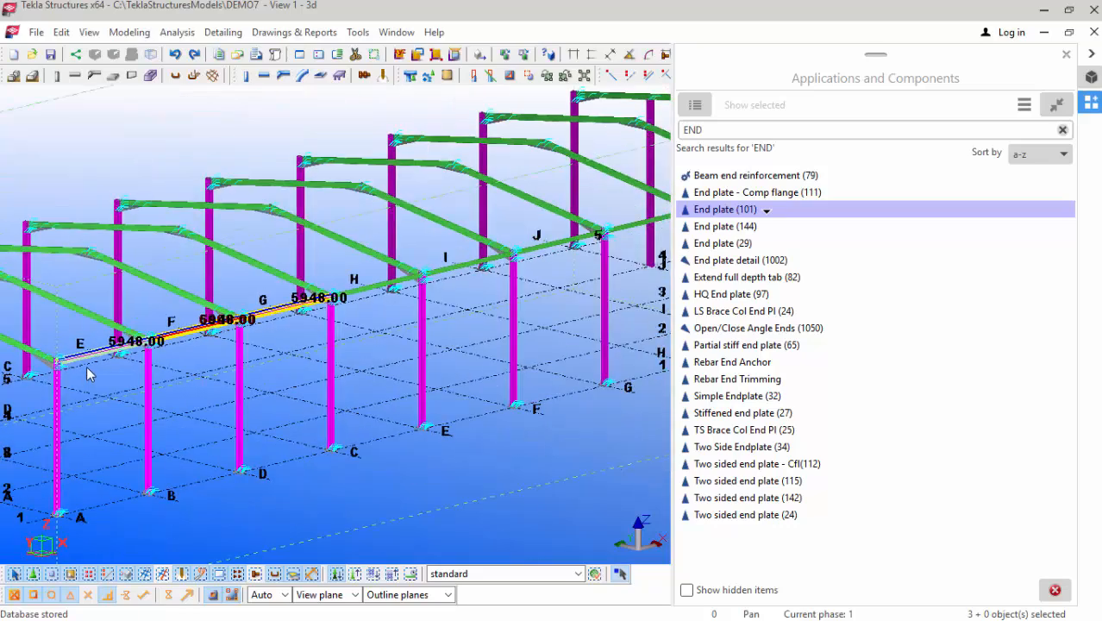
pyautogui.scroll(2, 509, 244)
pyautogui.scroll(3, 509, 250)
pyautogui.keyDown('shift'); pyautogui.click(197, 336); pyautogui.keyUp('shift')
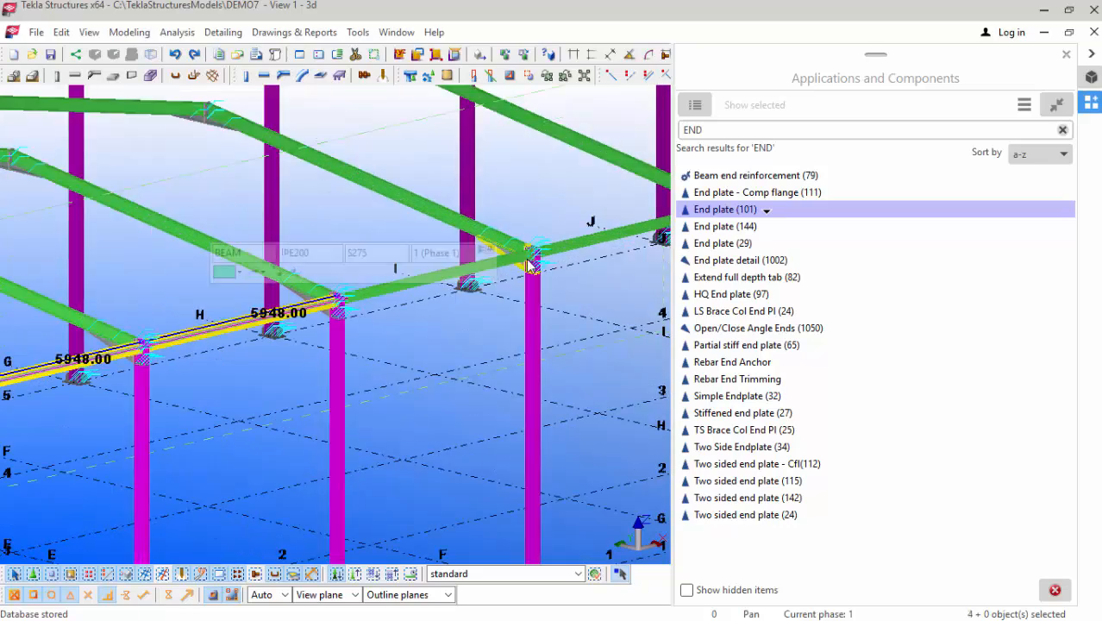
pyautogui.keyDown('shift'); pyautogui.click(400, 291); pyautogui.keyUp('shift')
pyautogui.keyDown('shift'); pyautogui.click(595, 243); pyautogui.keyUp('shift')
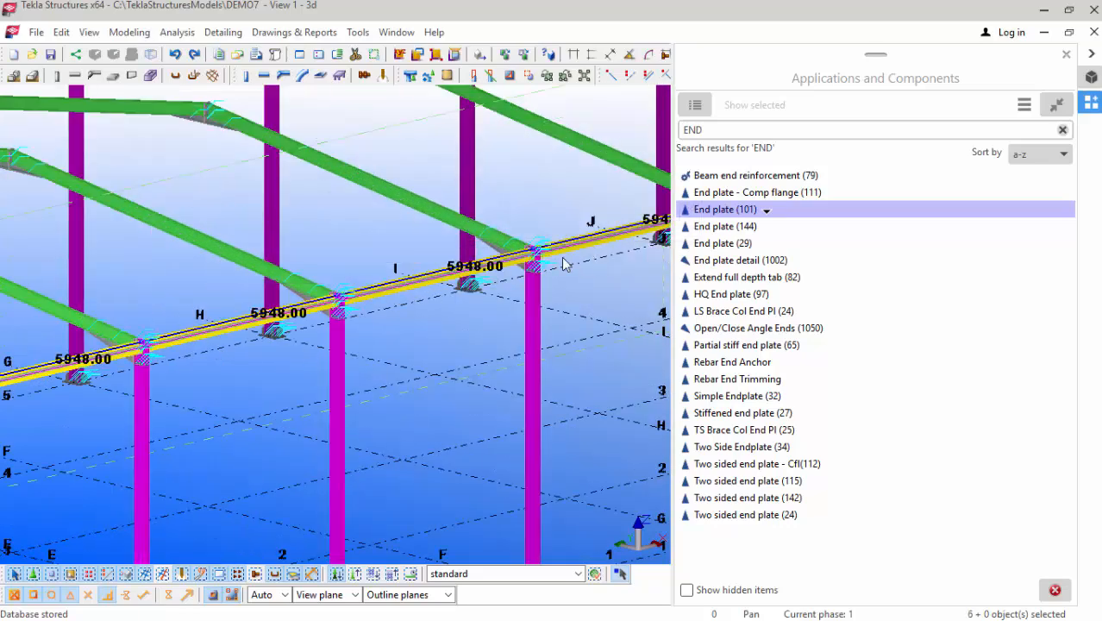
# Step: Add the last three tie beams along grid line 1, up to the end column on grid line J, to the selection
pyautogui.scroll(-2, 172, 397)
pyautogui.scroll(-1, 172, 392)
pyautogui.scroll(5, 449, 293)
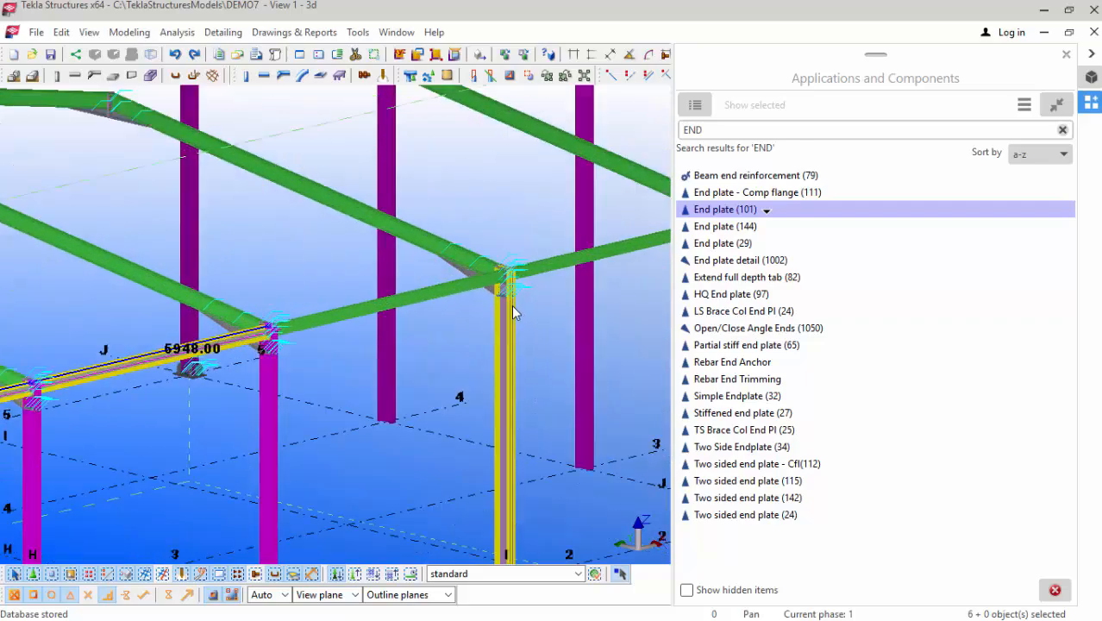
pyautogui.keyDown('shift'); pyautogui.click(449, 289); pyautogui.keyUp('shift')
pyautogui.keyDown('shift'); pyautogui.click(591, 260); pyautogui.keyUp('shift')
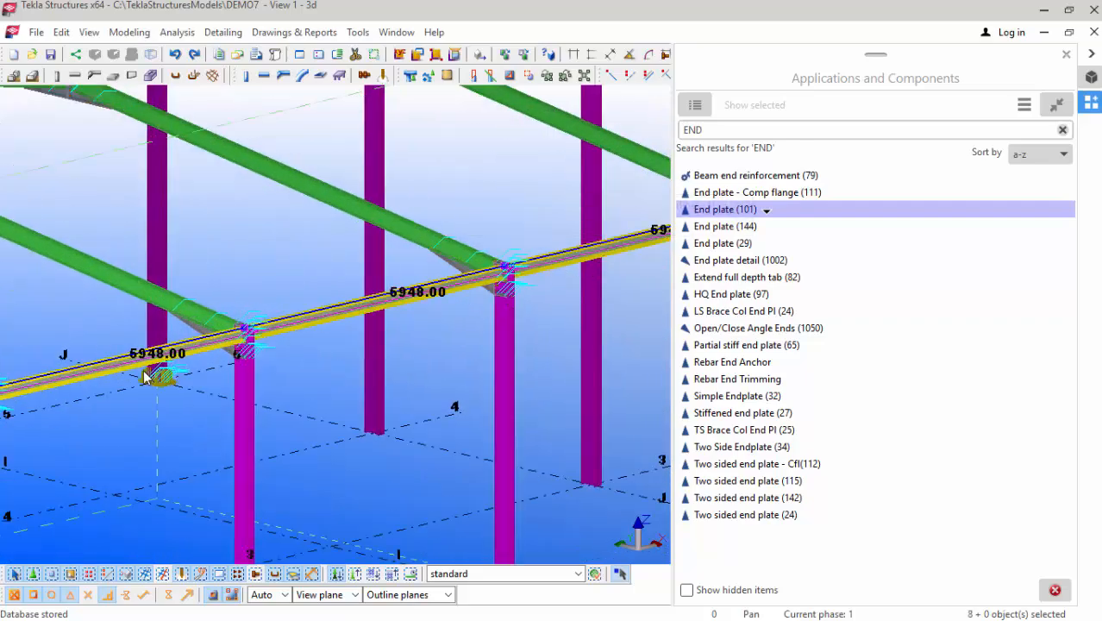
pyautogui.scroll(-3, 142, 371)
pyautogui.scroll(5, 520, 324)
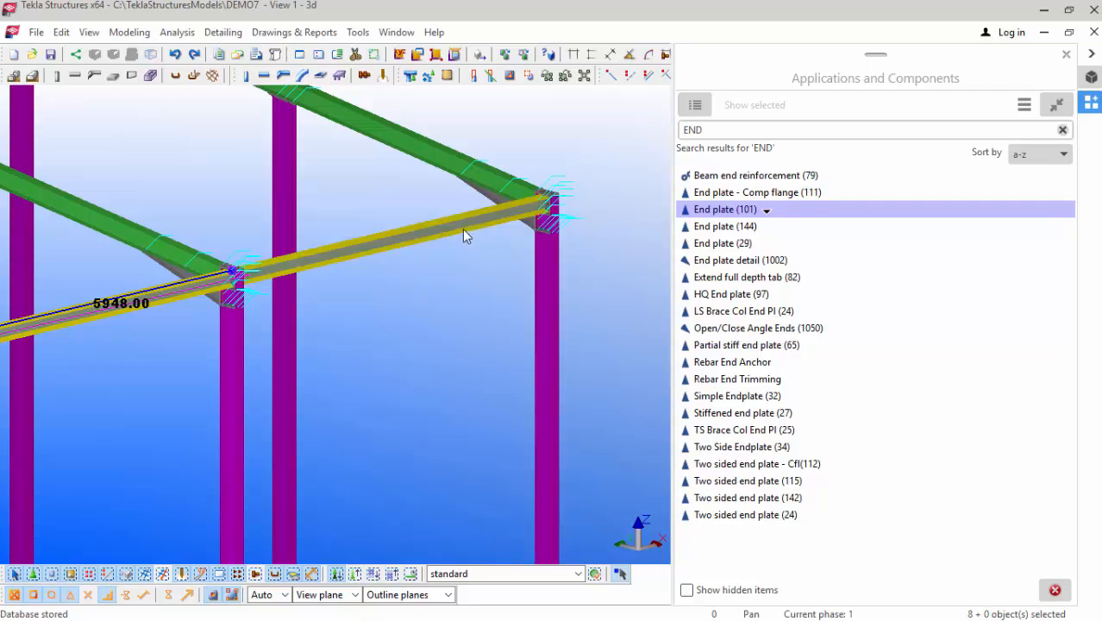
pyautogui.keyDown('shift'); pyautogui.click(449, 237); pyautogui.keyUp('shift')
# Step: Examine the selected row of tie beams and the opposite column row in plan view and back in 3D
pyautogui.scroll(-6, 459, 304)
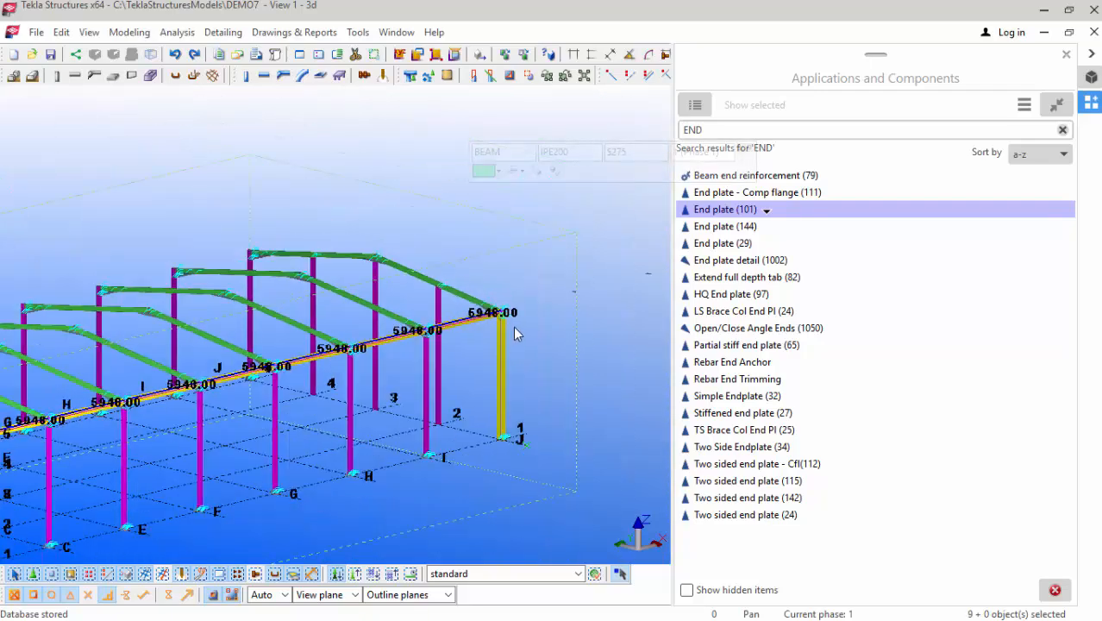
pyautogui.scroll(8, 192, 383)
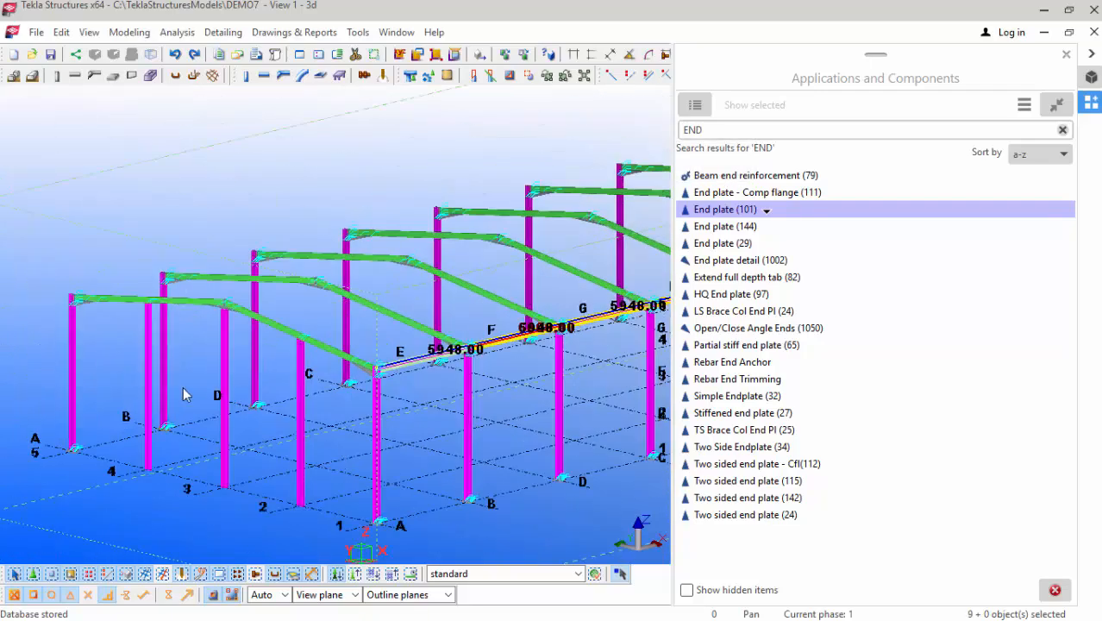
pyautogui.scroll(5, 192, 391)
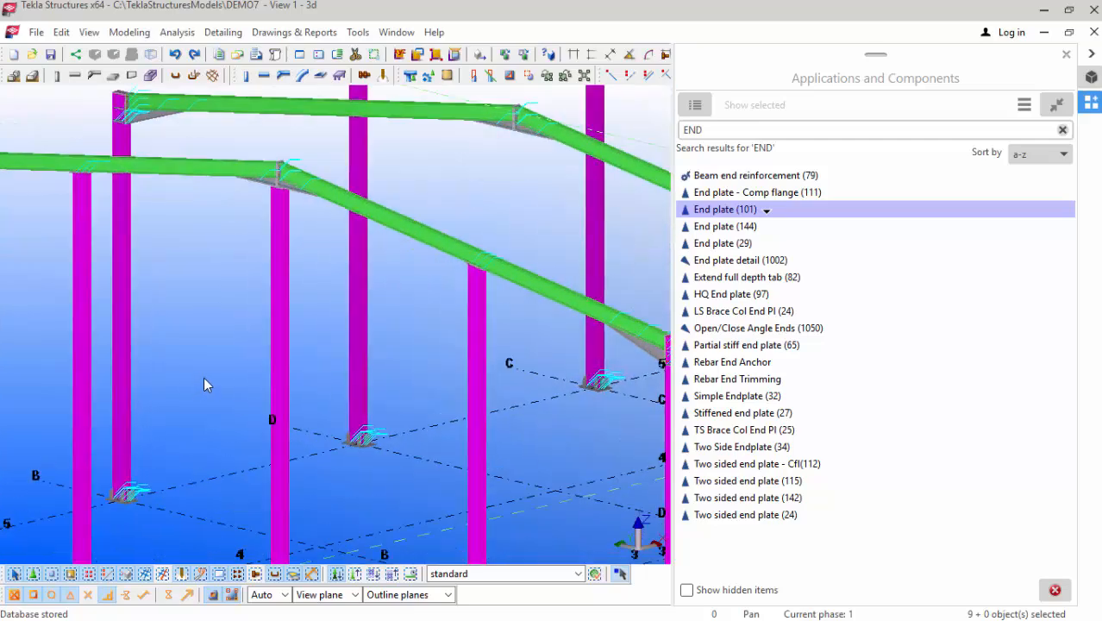
pyautogui.hotkey('ctrl', 'p')
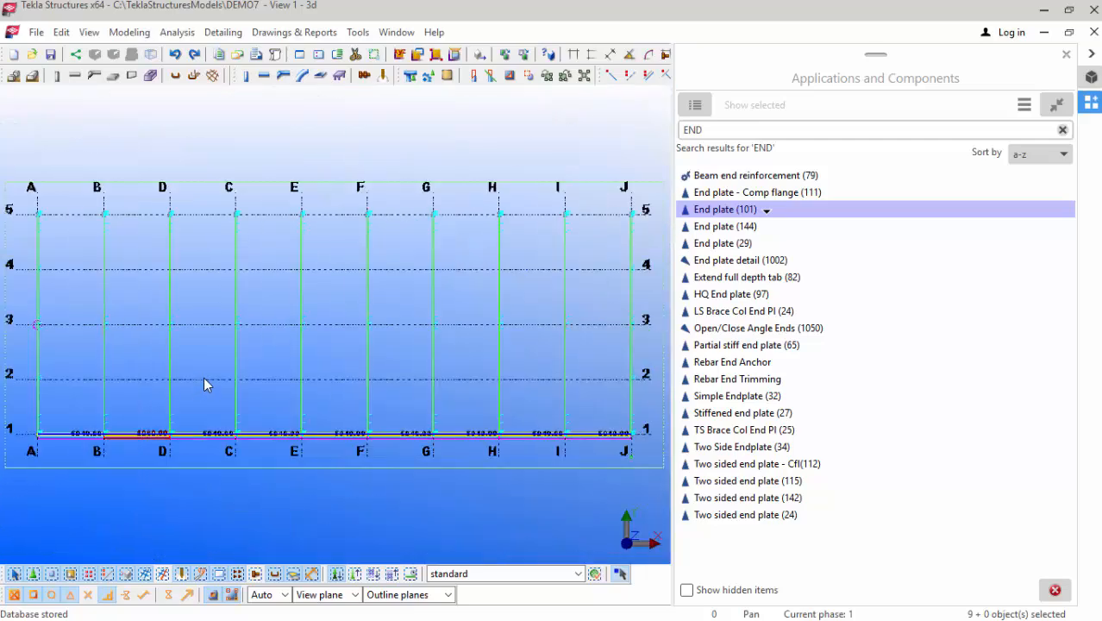
pyautogui.hotkey('ctrl', 'p')
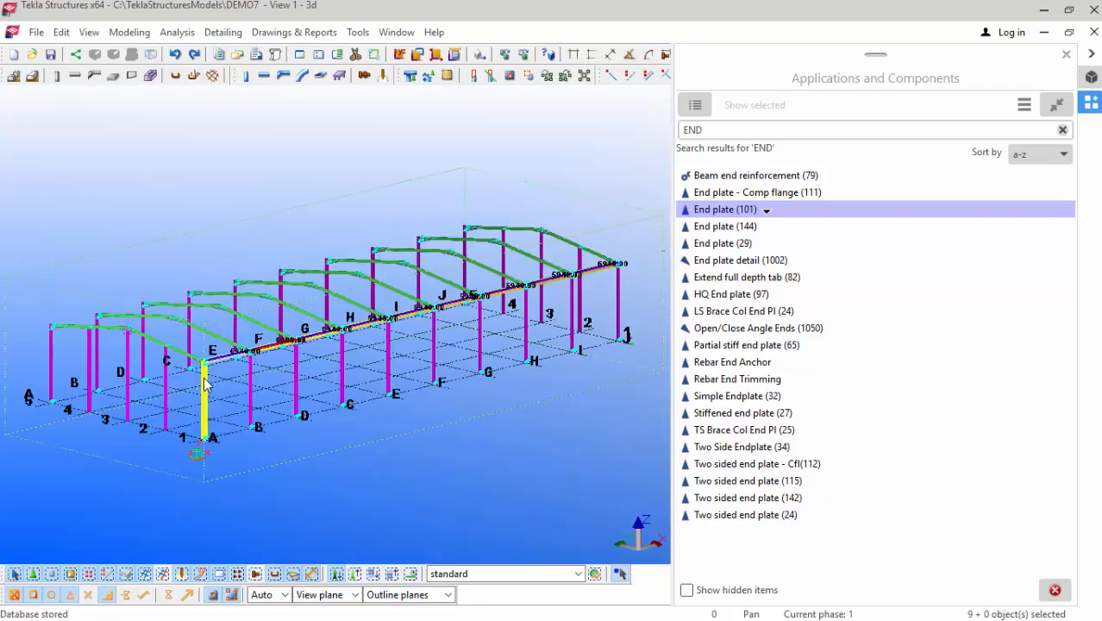
pyautogui.scroll(6, 214, 382)
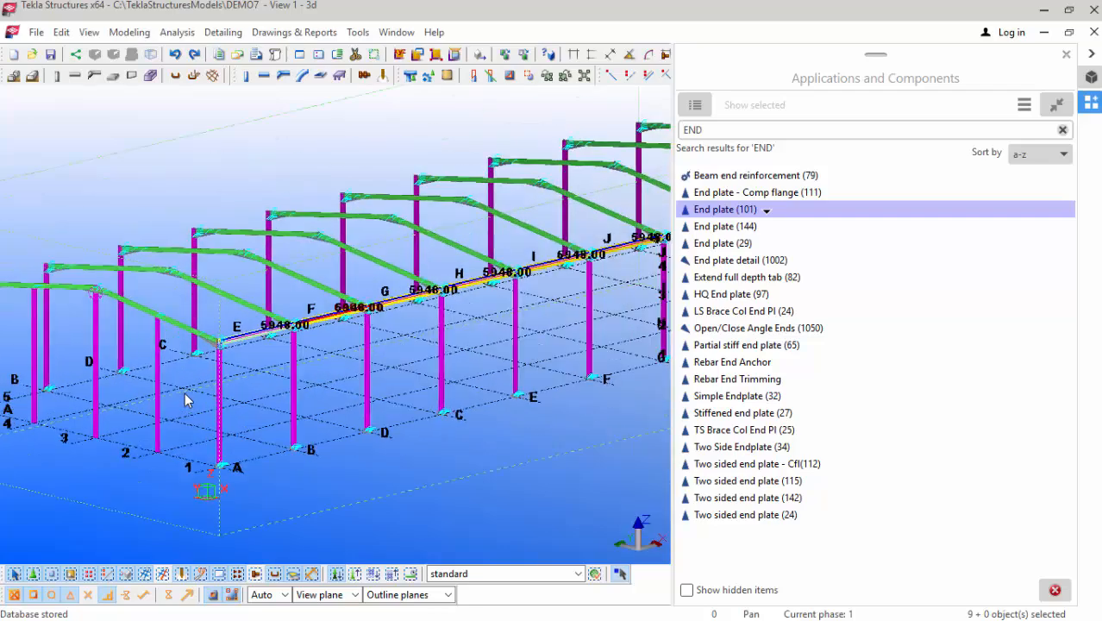
# Step: Start a linear copy of the selected grid line 1 tie beams, picking the top edge of the front ridge end plate as first point
pyautogui.scroll(2, 222, 352)
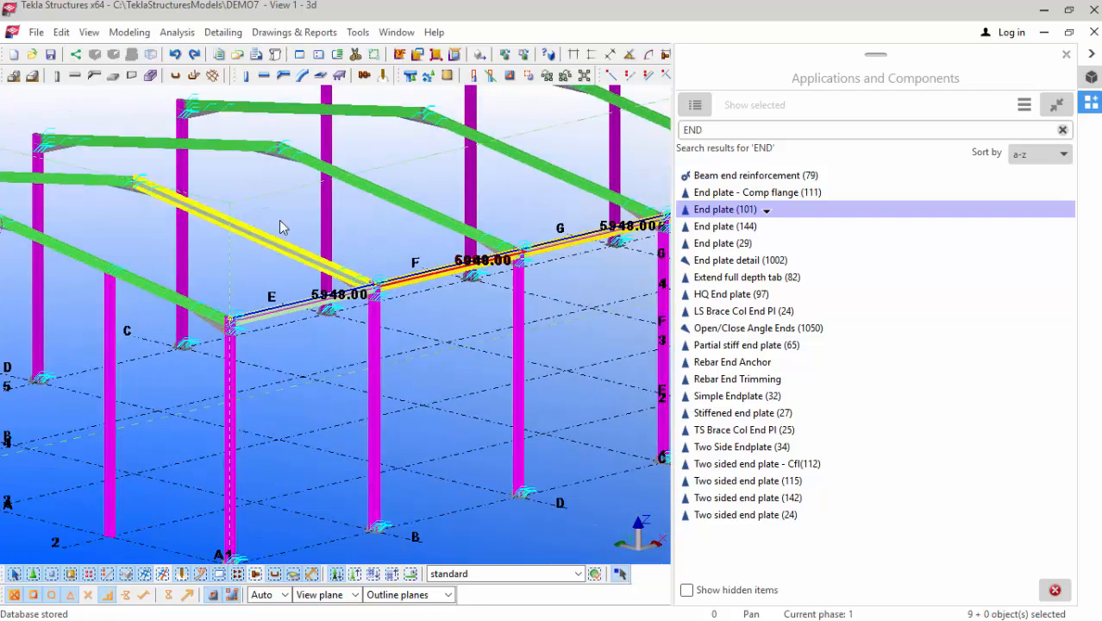
pyautogui.rightClick(375, 225)
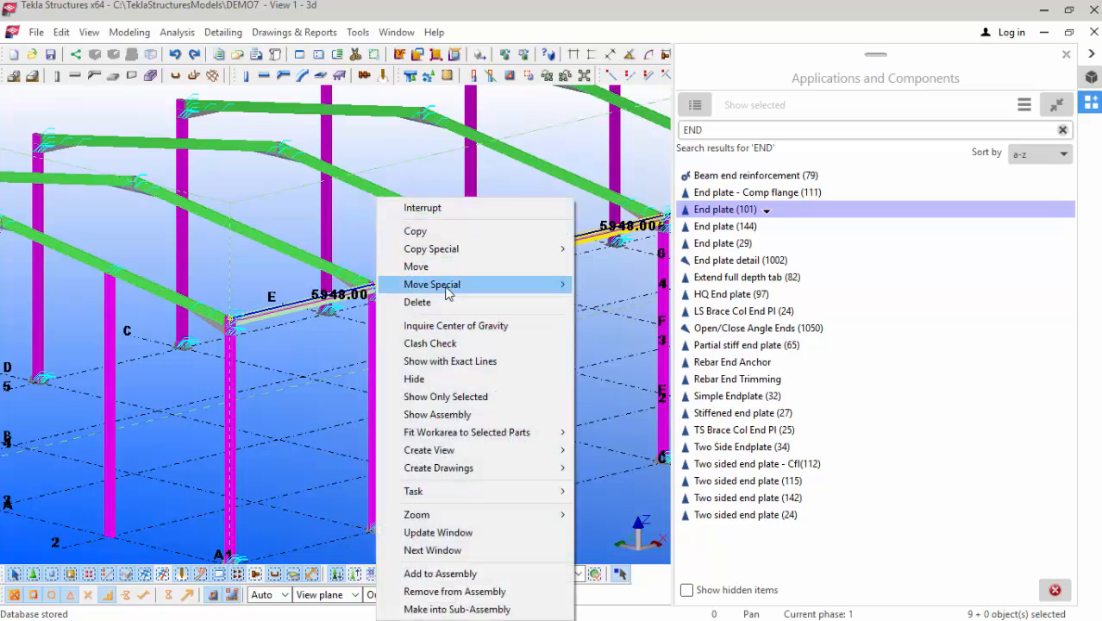
pyautogui.moveTo(473, 250)
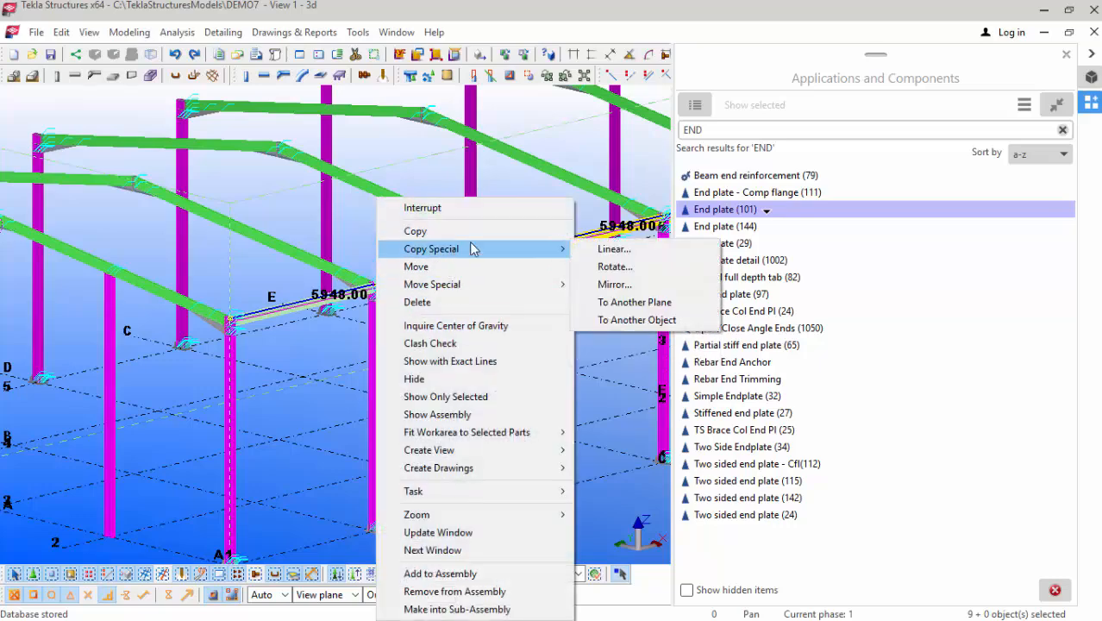
pyautogui.click(614, 250)
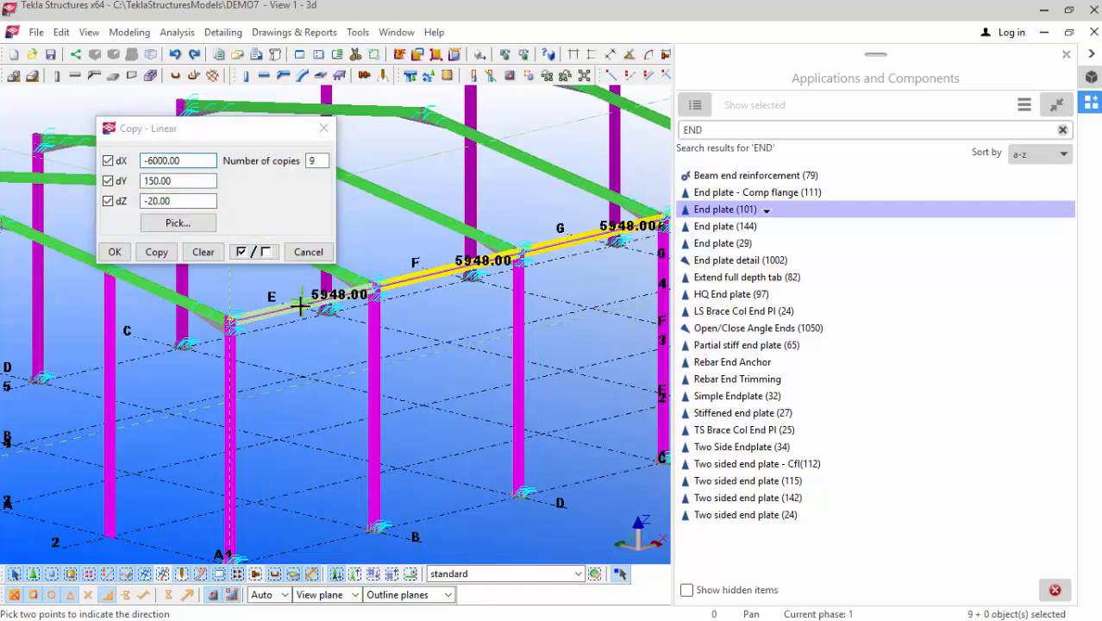
pyautogui.scroll(-5, 226, 345)
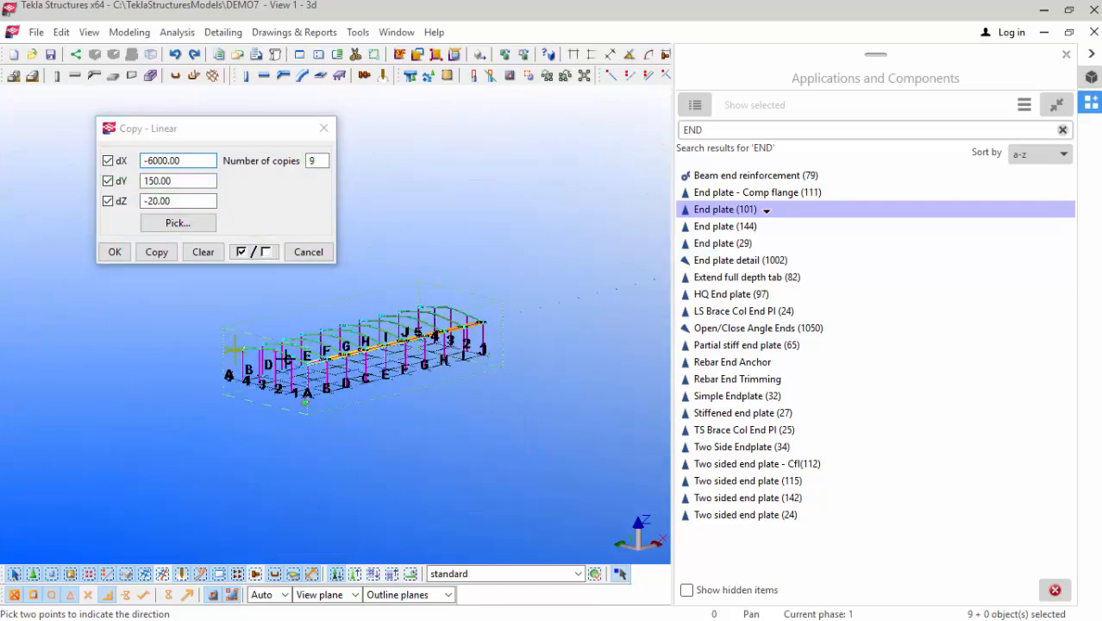
pyautogui.scroll(5, 270, 355)
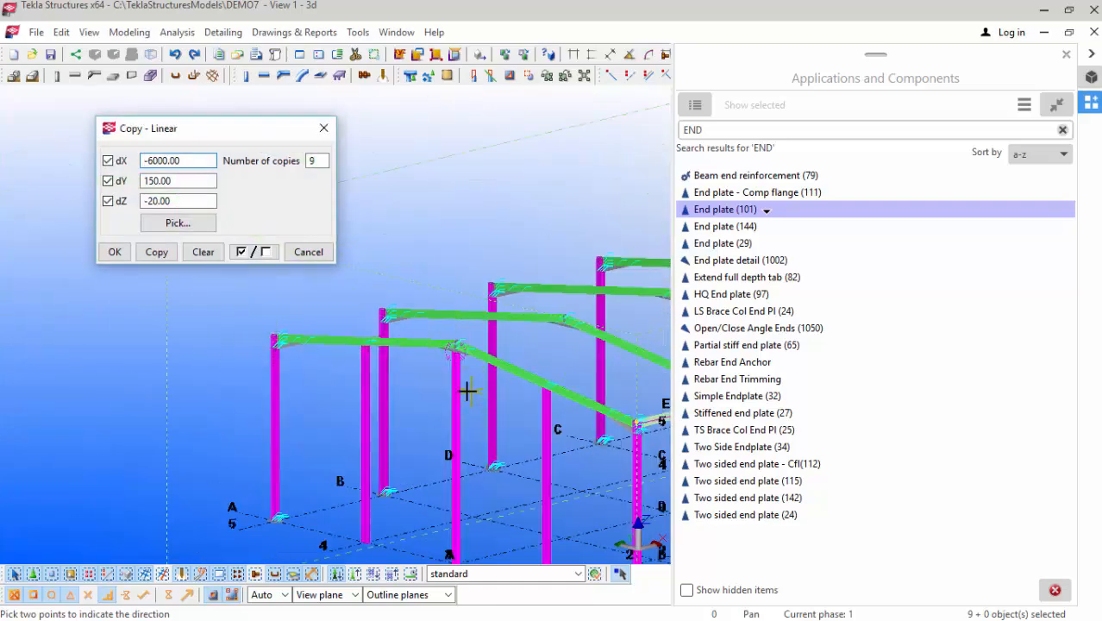
pyautogui.scroll(5, 456, 345)
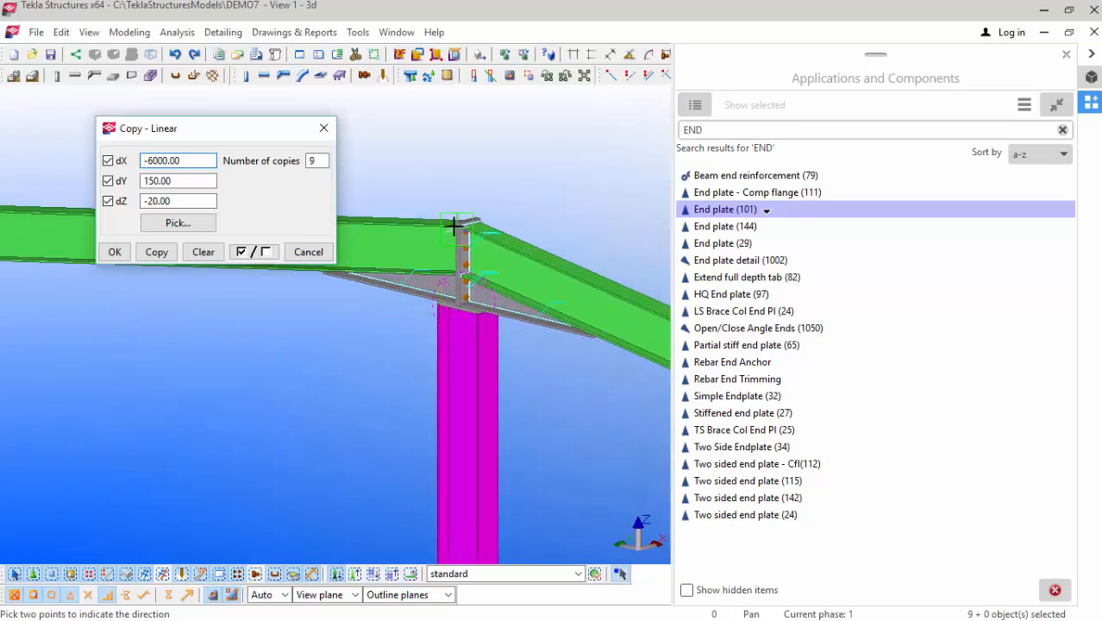
pyautogui.scroll(6, 454, 226)
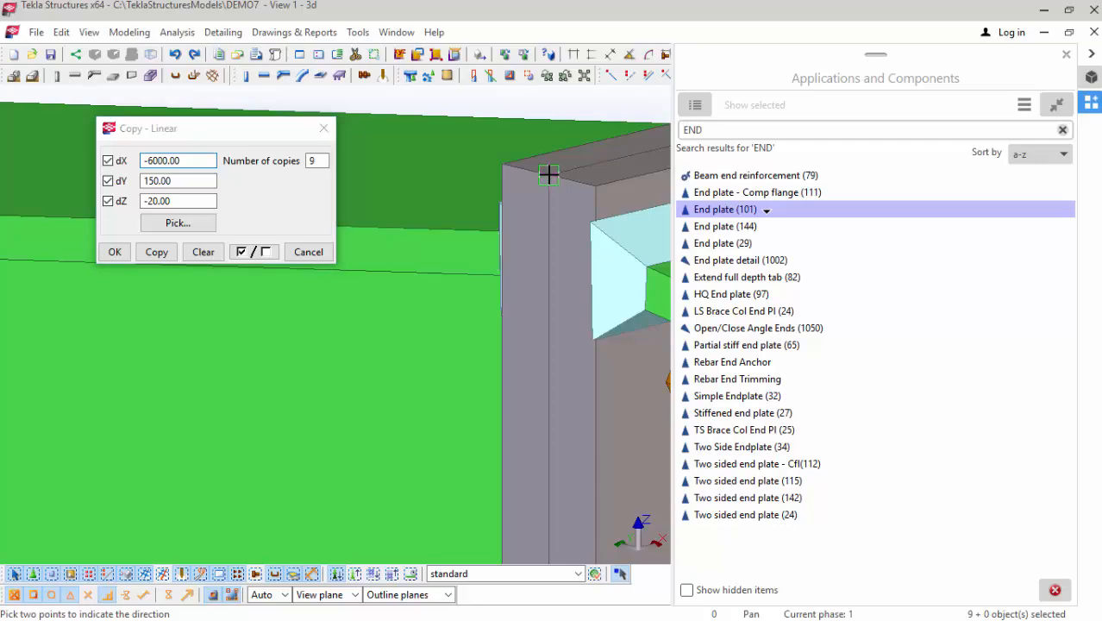
pyautogui.click(548, 175)
# Step: Set the number of copies to 0 and pick the bottom edge of the ridge end plate as the second direction point
pyautogui.scroll(-4, 522, 233)
pyautogui.scroll(-2, 526, 223)
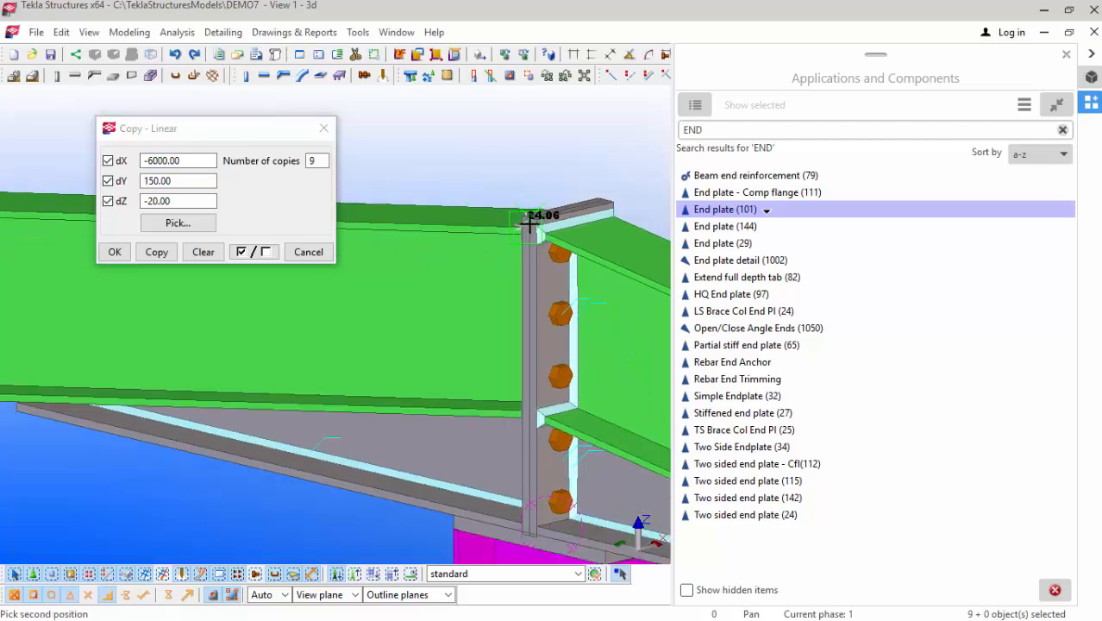
pyautogui.scroll(3, 525, 527)
pyautogui.scroll(3, 545, 544)
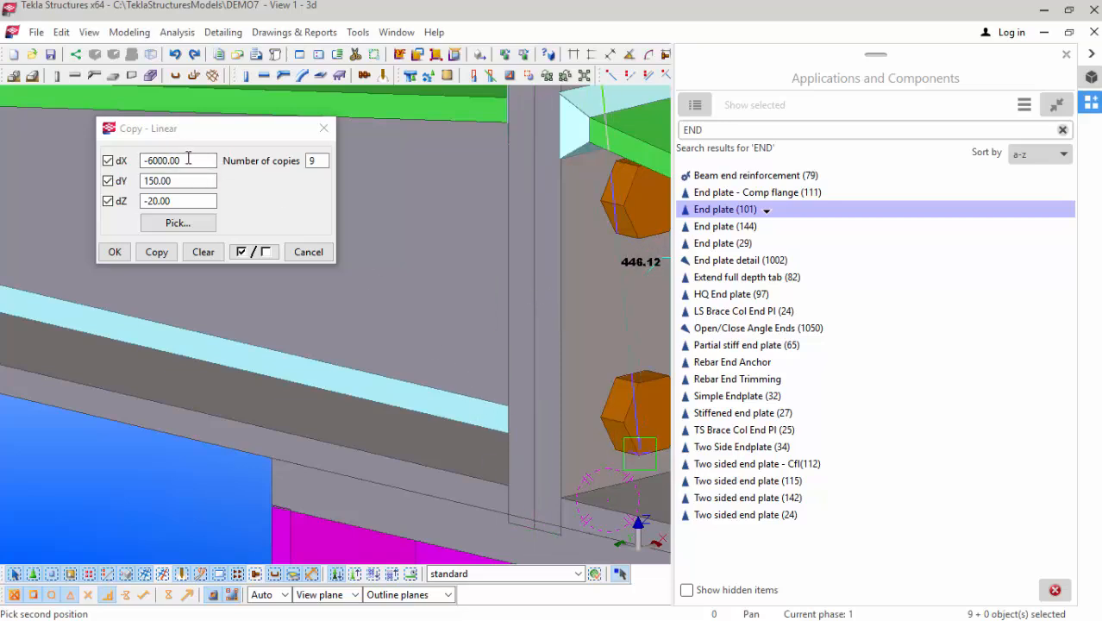
pyautogui.click(187, 159)
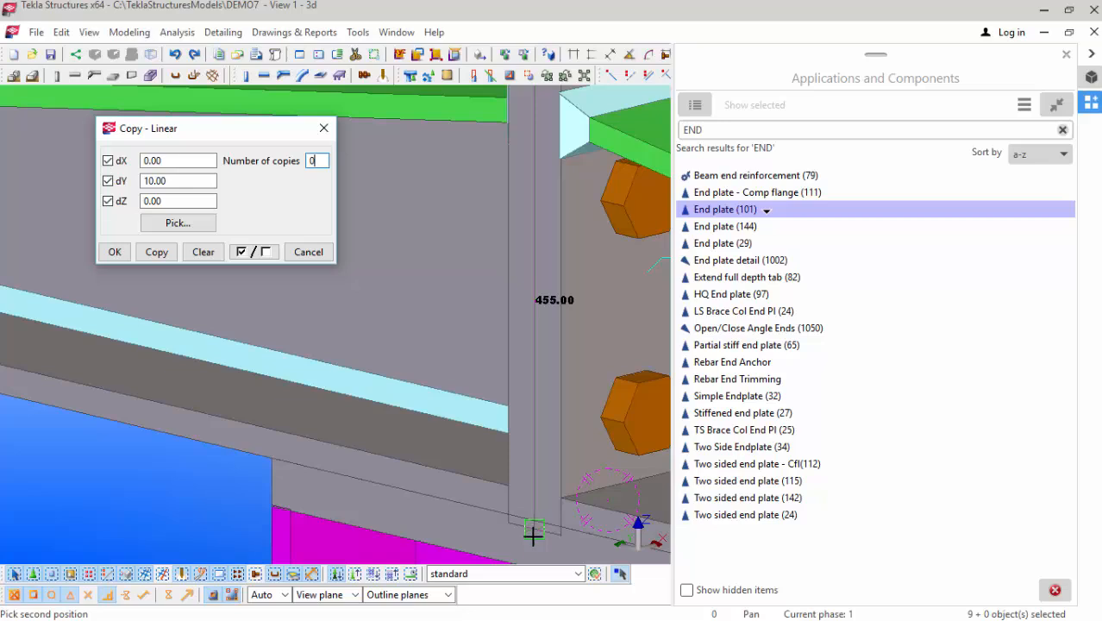
pyautogui.scroll(5, 533, 535)
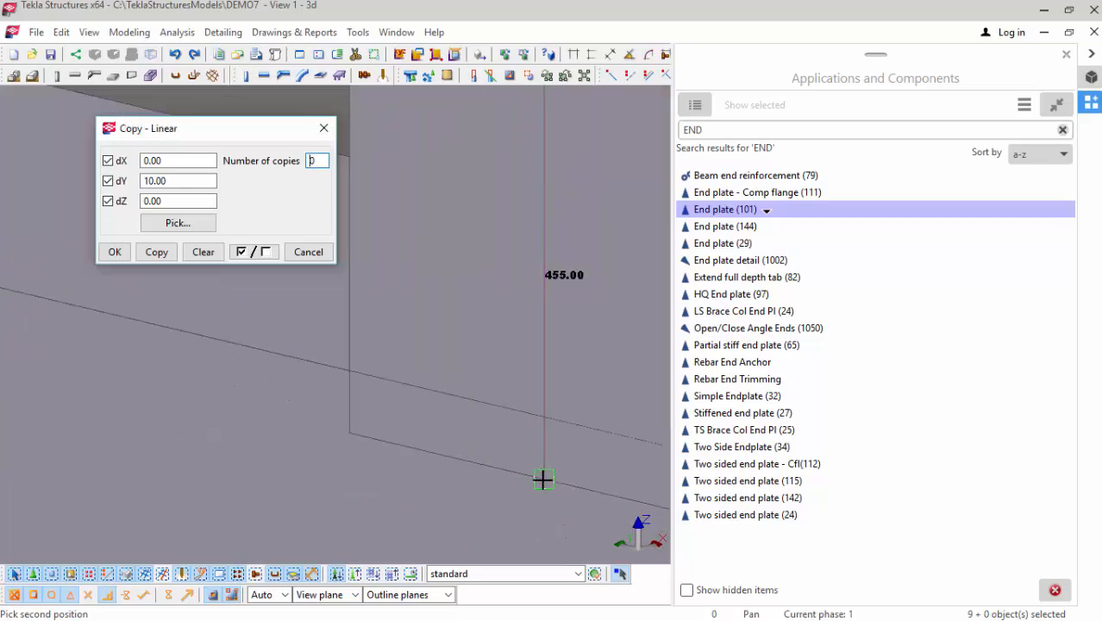
pyautogui.click(543, 480)
pyautogui.scroll(-3, 409, 389)
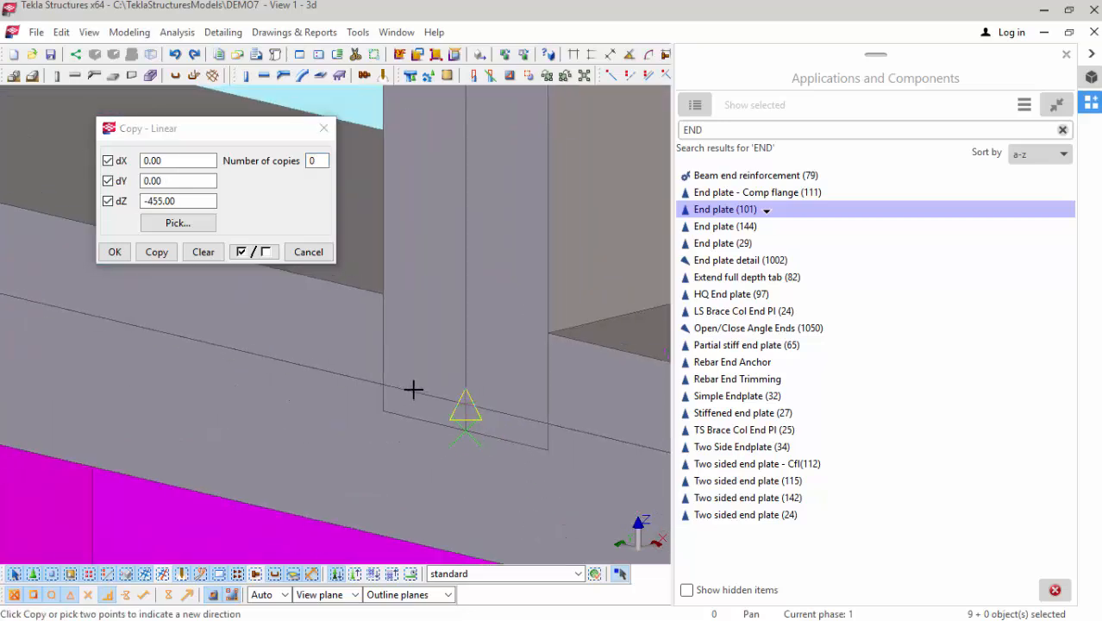
# Step: Try to copy the tie beams linearly with dX 0, dY 0, dZ -455 and 0 copies, and end the command
pyautogui.scroll(-4, 414, 389)
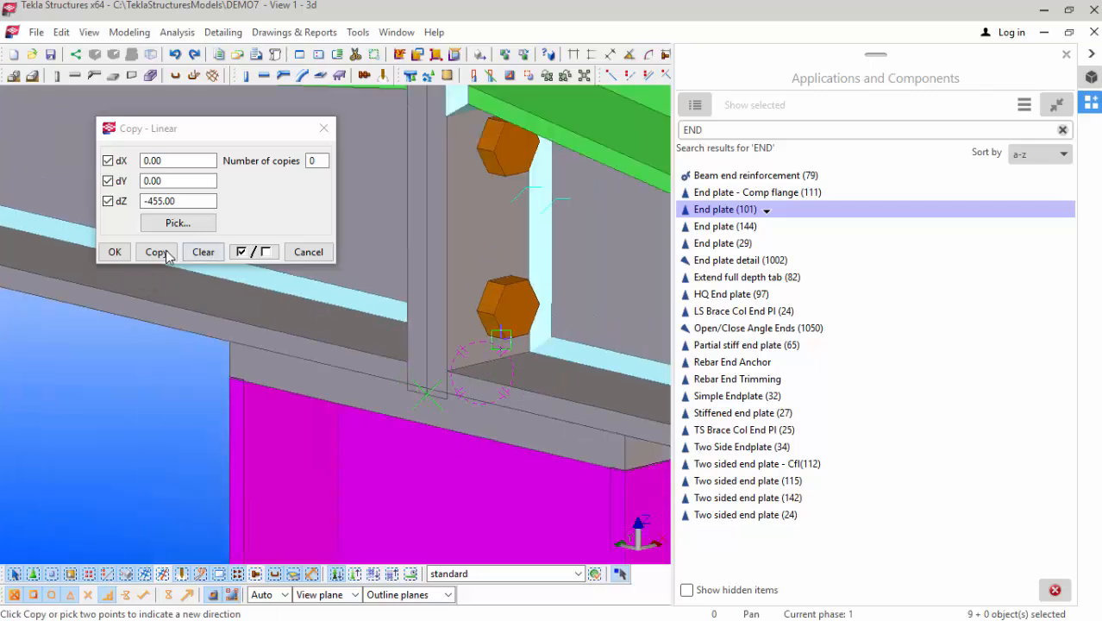
pyautogui.click(156, 252)
pyautogui.click(115, 252)
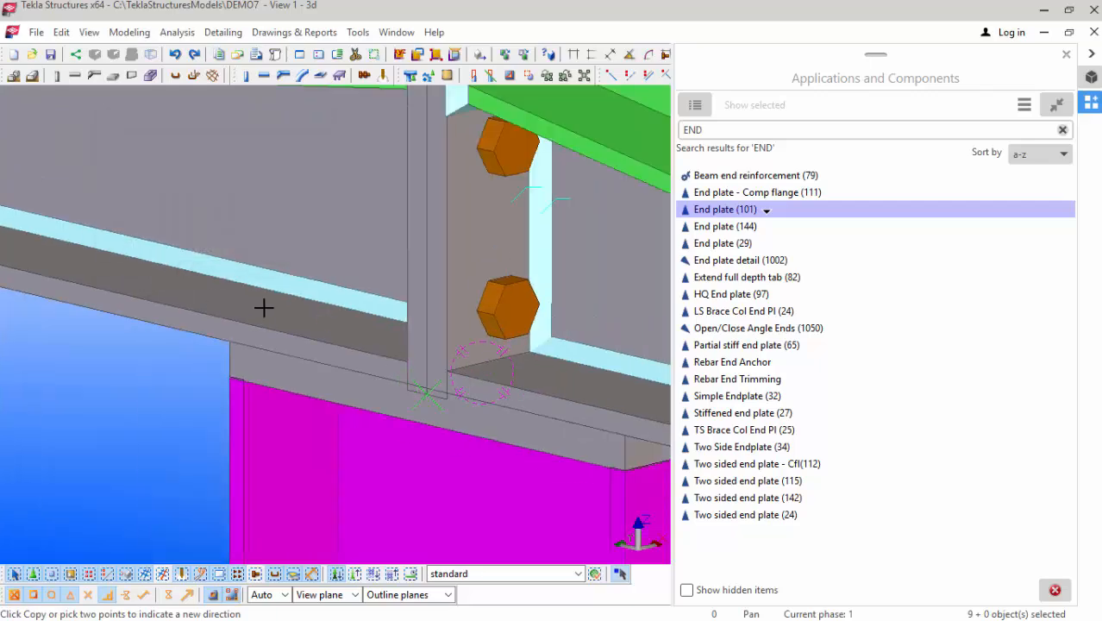
pyautogui.scroll(-6, 354, 367)
pyautogui.scroll(-5, 358, 370)
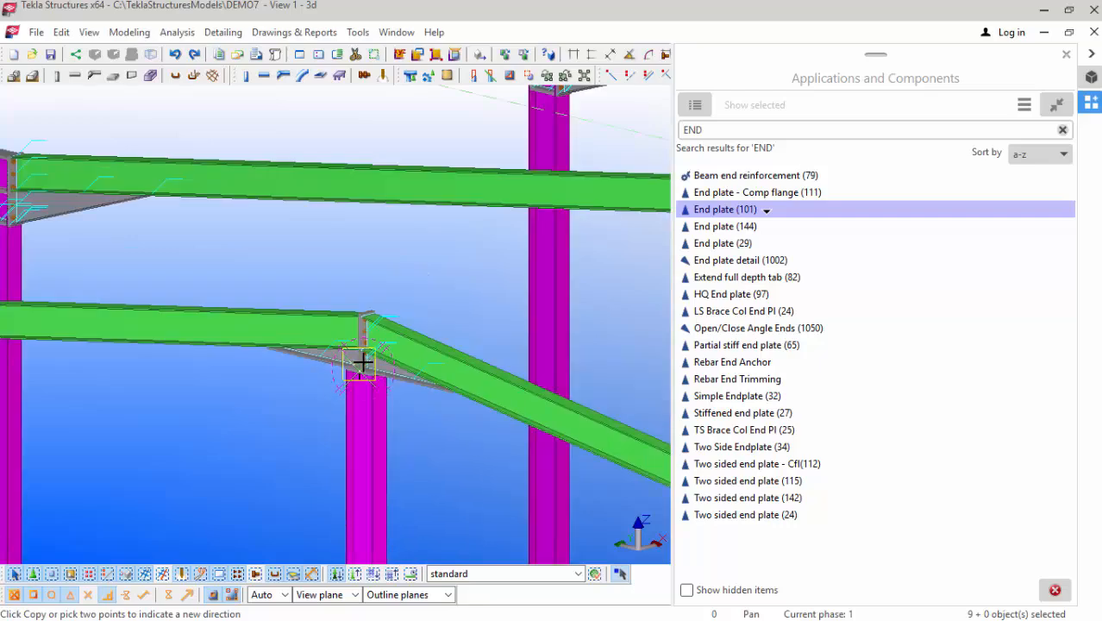
pyautogui.scroll(-5, 466, 309)
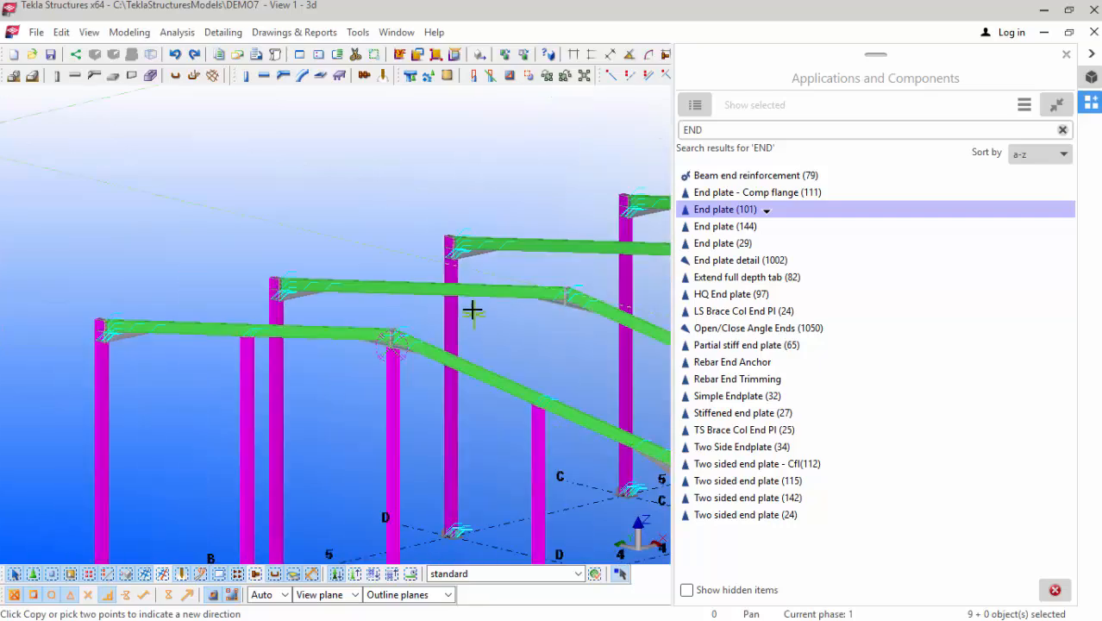
pyautogui.scroll(-8, 273, 331)
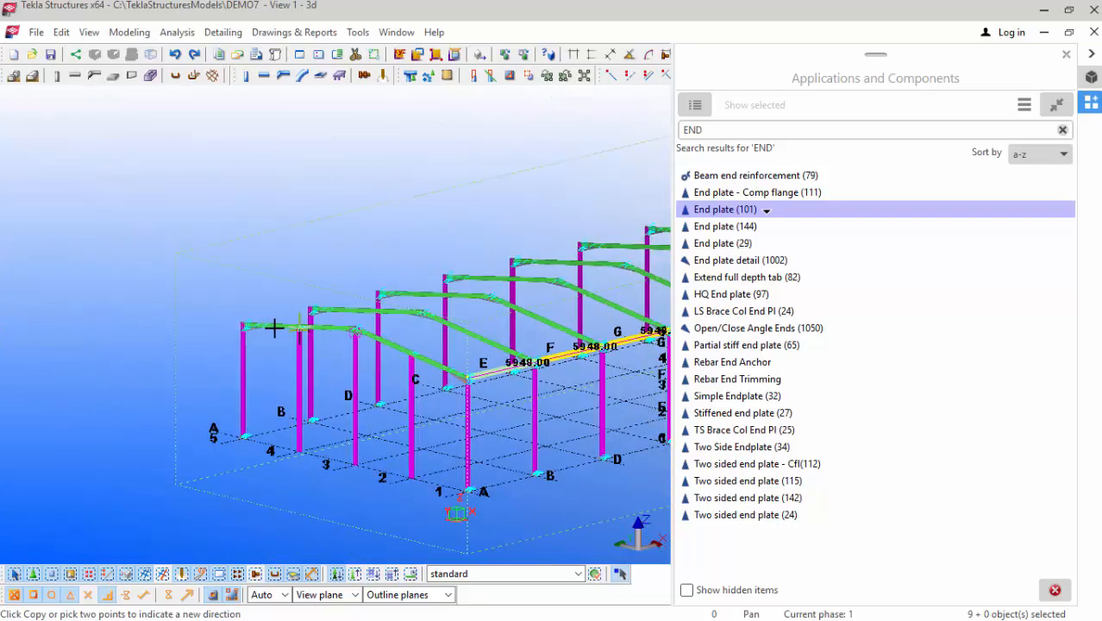
pyautogui.scroll(4, 272, 321)
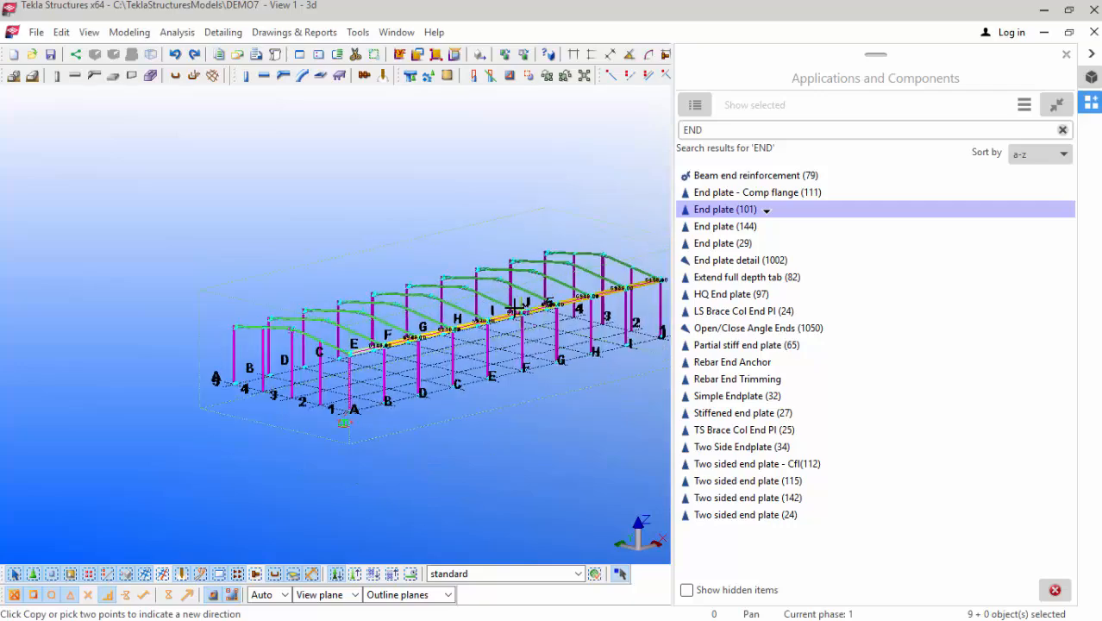
pyautogui.scroll(1, 266, 367)
pyautogui.rightClick(197, 216)
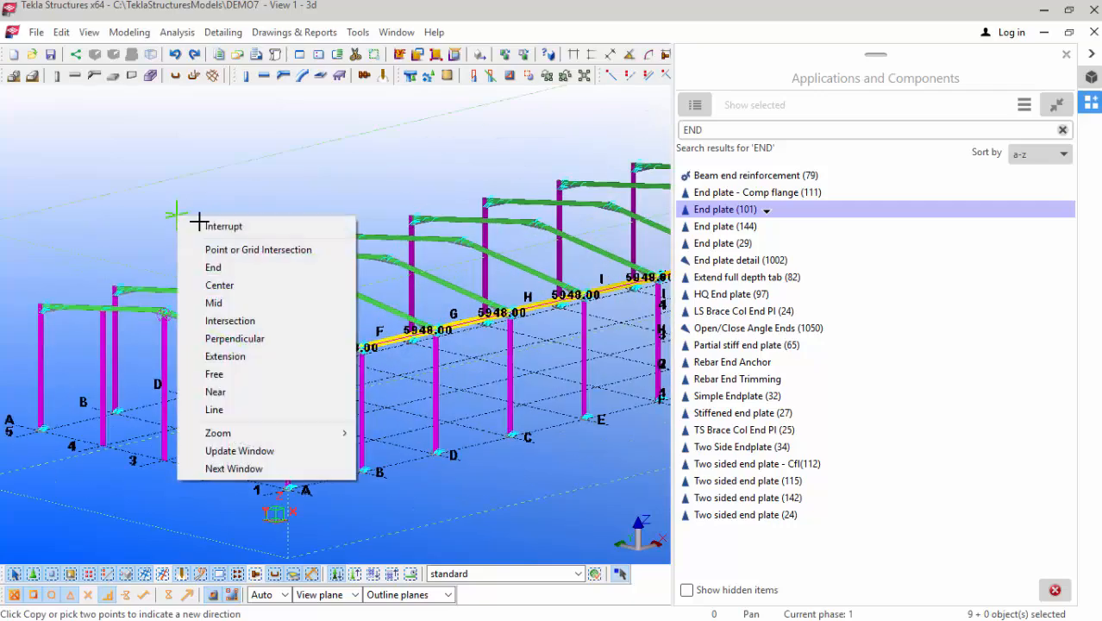
pyautogui.click(207, 218)
# Step: Try to copy the selected tie beams from the end of grid line 1 to the end of grid line 5
pyautogui.scroll(4, 307, 496)
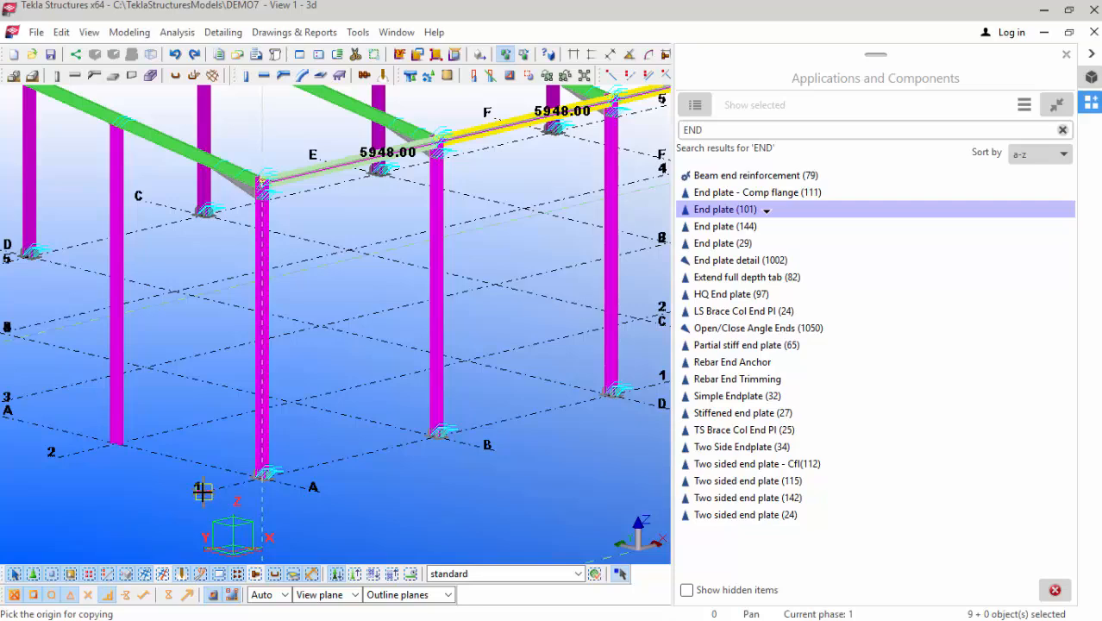
pyautogui.scroll(-3, 518, 360)
pyautogui.scroll(4, 108, 363)
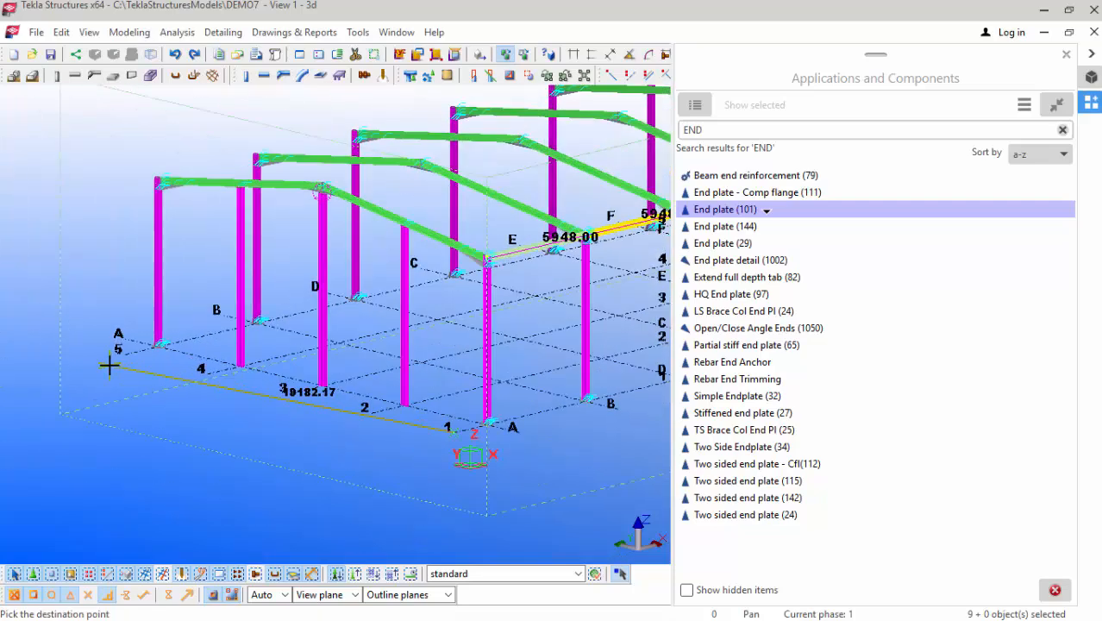
pyautogui.click(143, 390)
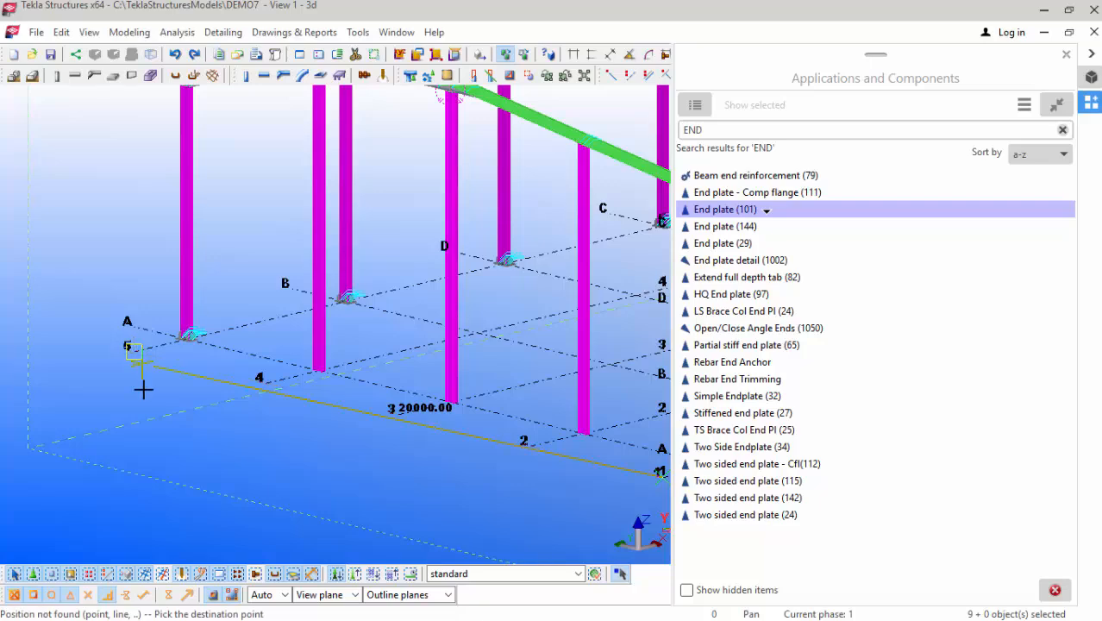
pyautogui.scroll(-2, 154, 418)
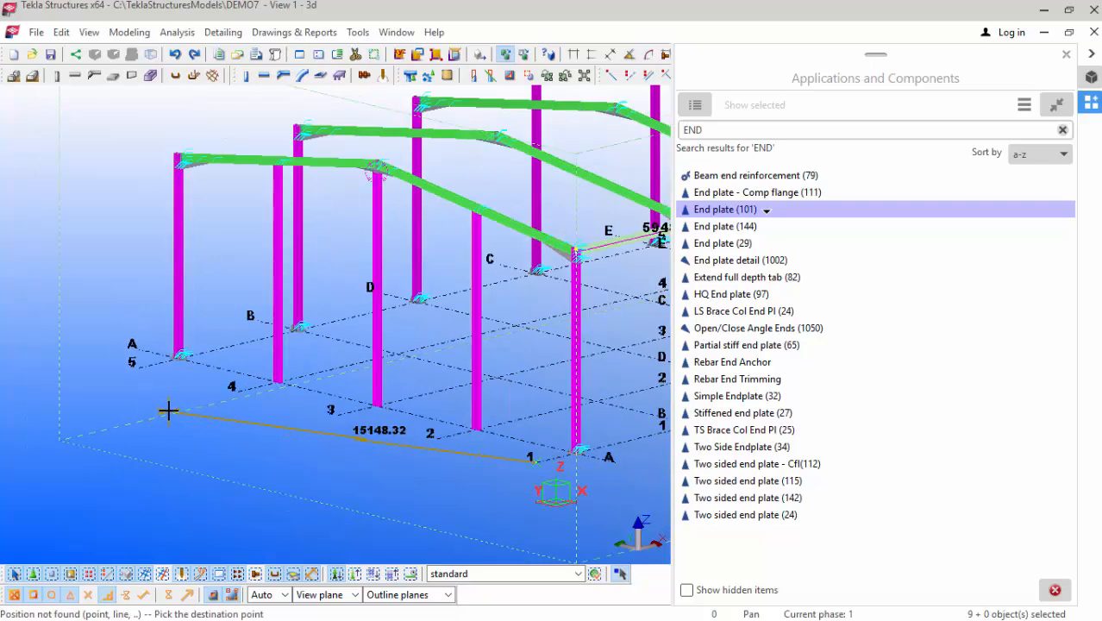
pyautogui.rightClick(108, 217)
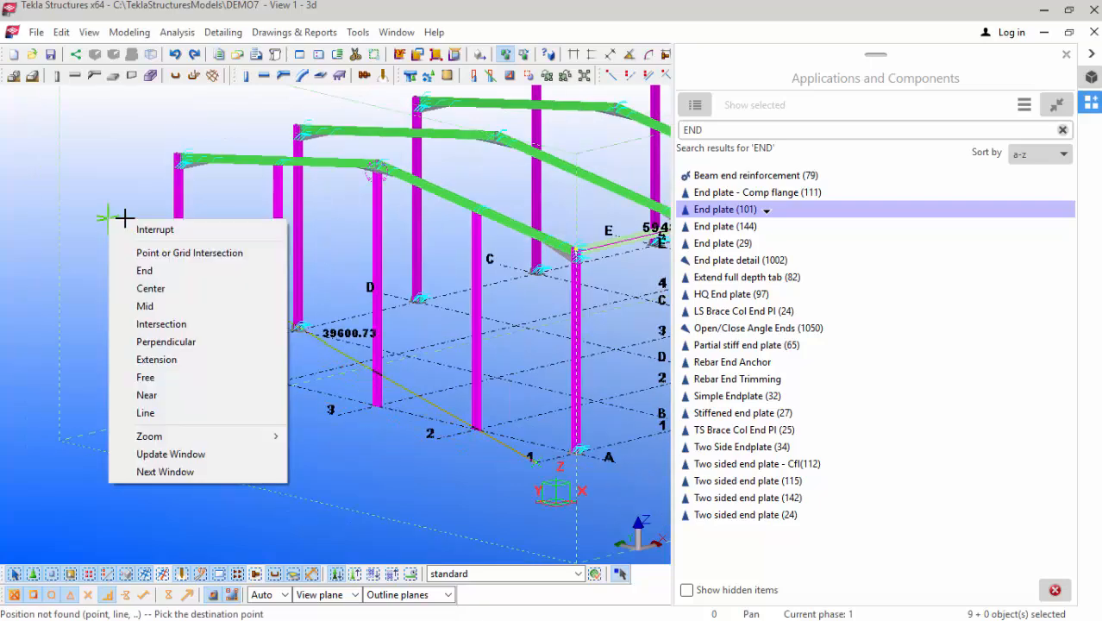
pyautogui.click(126, 229)
pyautogui.scroll(-4, 115, 276)
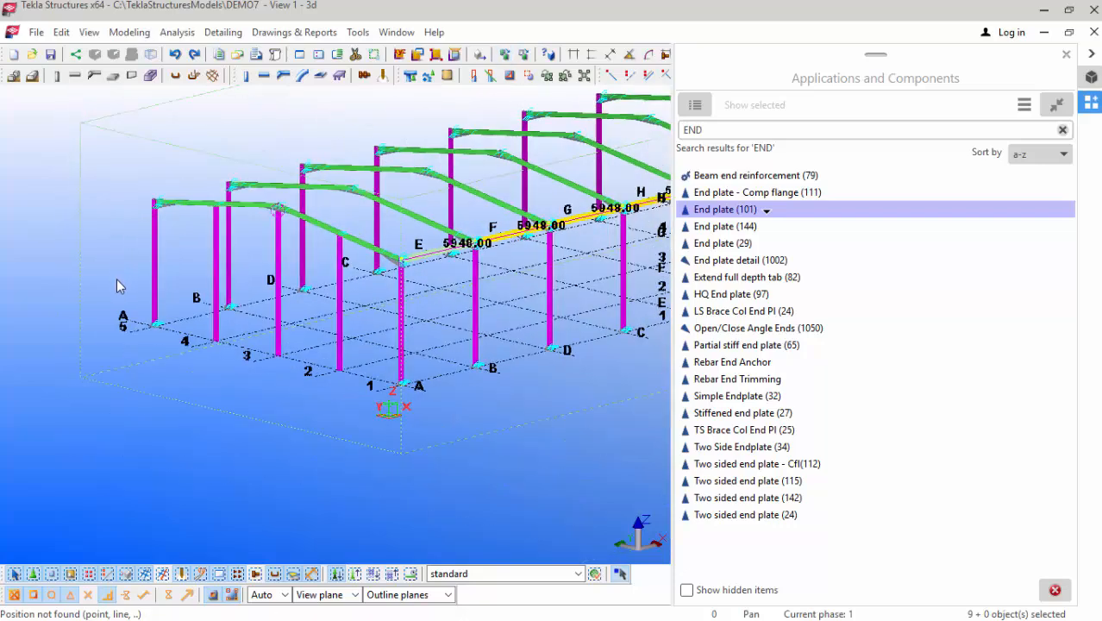
# Step: Clear the tie beam selection and close the component catalog to enlarge the 3D view
pyautogui.click(507, 429)
pyautogui.scroll(-4, 108, 370)
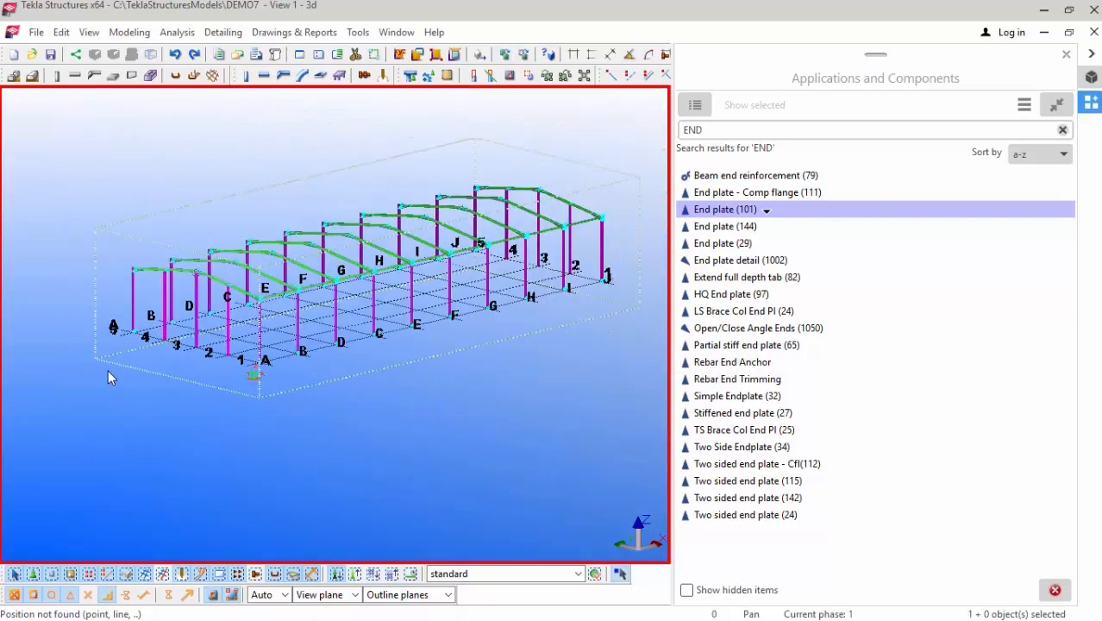
pyautogui.click(1067, 55)
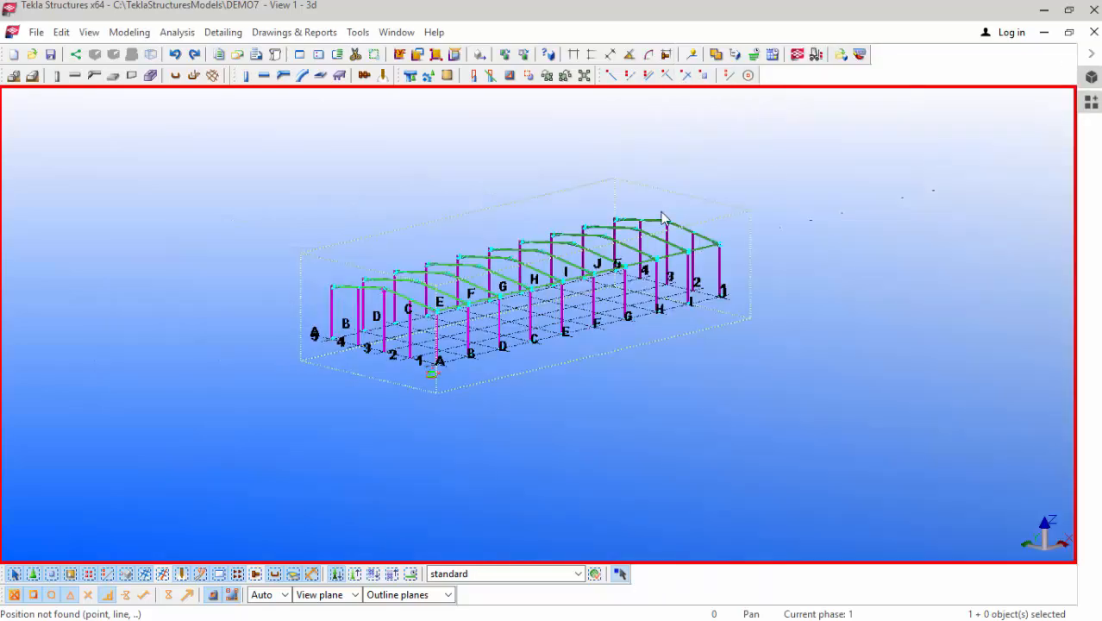
# Step: Reselect the first three tie beams along grid line 1, starting at the corner column on grid line A
pyautogui.scroll(6, 593, 279)
pyautogui.scroll(5, 219, 312)
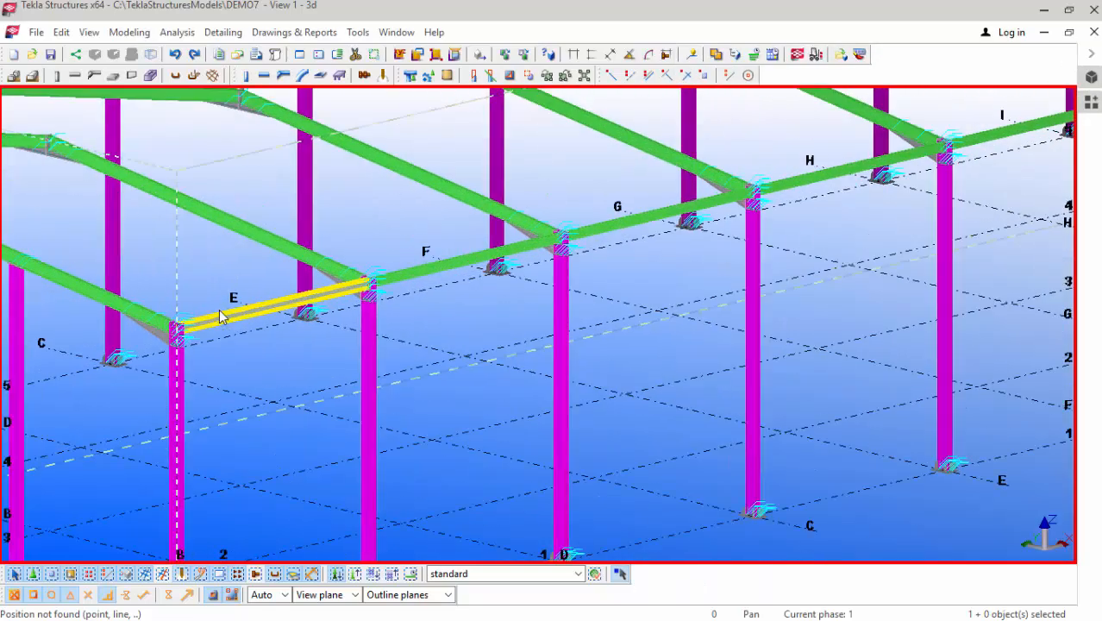
pyautogui.click(218, 324)
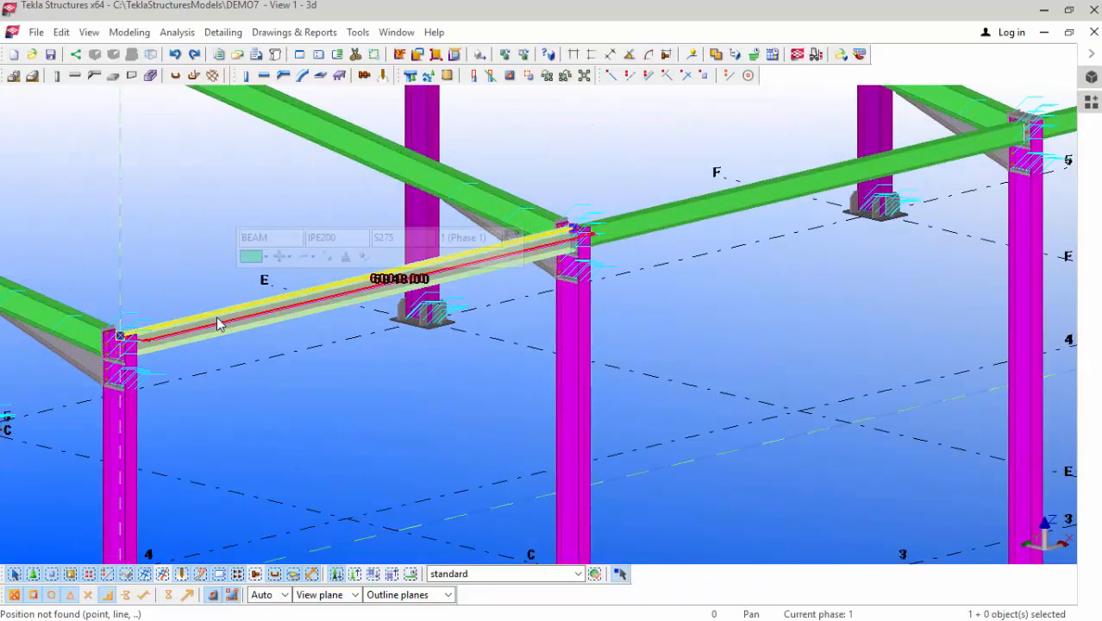
pyautogui.keyDown('ctrl'); pyautogui.click(696, 214); pyautogui.keyUp('ctrl')
pyautogui.scroll(-4, 18, 392)
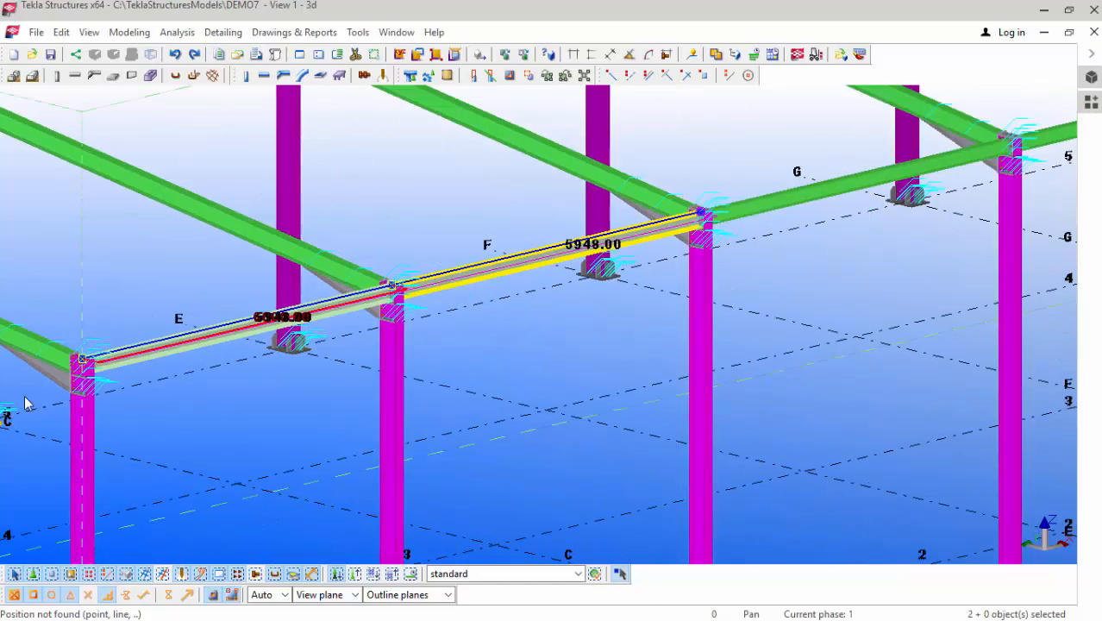
pyautogui.scroll(5, 408, 294)
pyautogui.keyDown('ctrl'); pyautogui.click(611, 255); pyautogui.keyUp('ctrl')
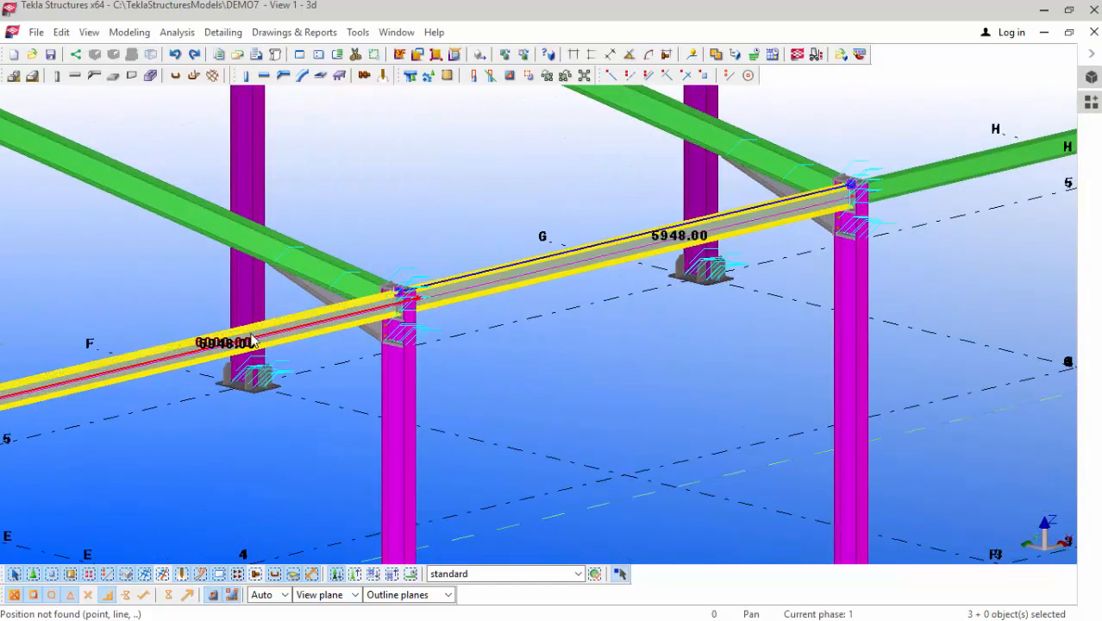
# Step: Add the next three tie beams along grid line 1, from grid line C to grid line G, to the new selection
pyautogui.scroll(-4, 435, 304)
pyautogui.scroll(5, 726, 227)
pyautogui.keyDown('ctrl'); pyautogui.click(595, 273); pyautogui.keyUp('ctrl')
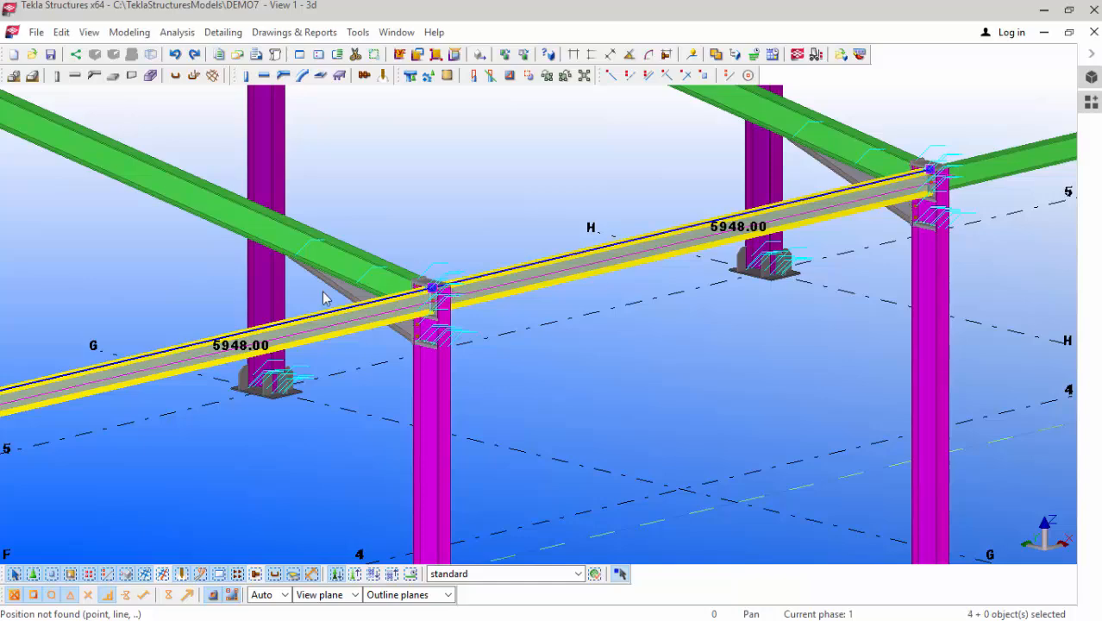
pyautogui.scroll(-4, 811, 269)
pyautogui.scroll(5, 809, 268)
pyautogui.keyDown('ctrl'); pyautogui.click(689, 263); pyautogui.keyUp('ctrl')
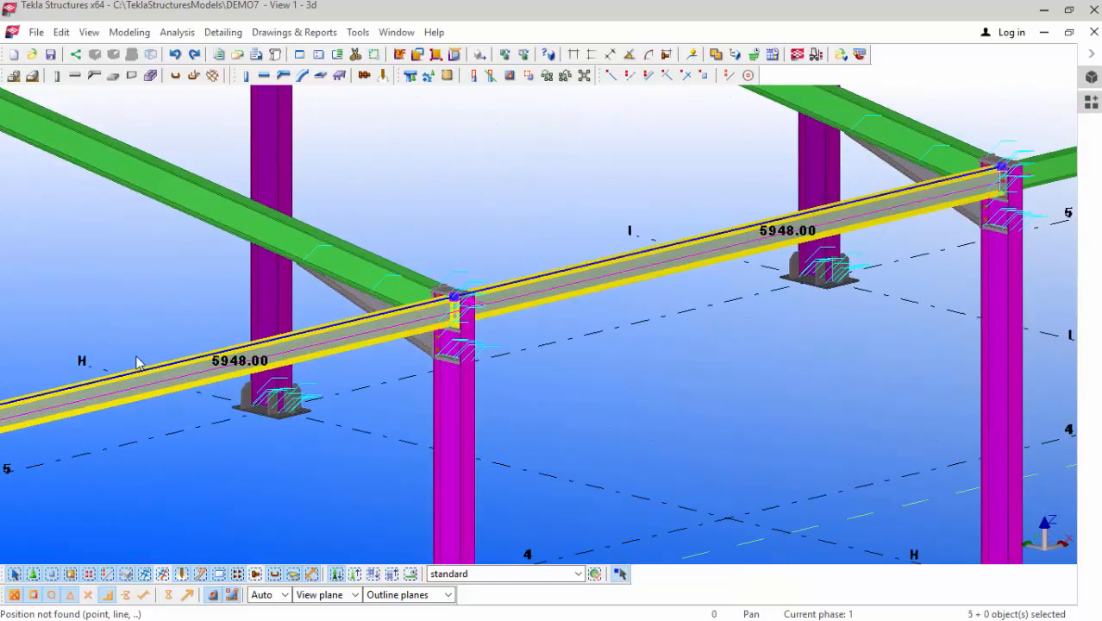
pyautogui.scroll(-4, 105, 357)
pyautogui.scroll(5, 745, 226)
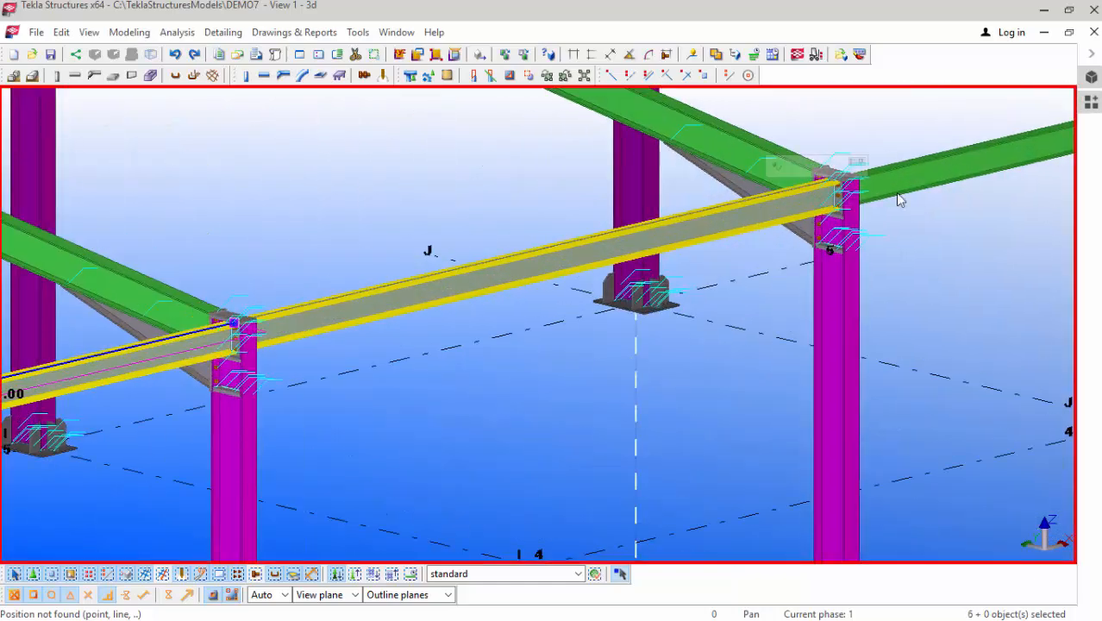
# Step: Add the remaining tie beams along grid line 1, up to the end column on grid line J, to the selection
pyautogui.keyDown('ctrl'); pyautogui.click(1014, 159); pyautogui.keyUp('ctrl')
pyautogui.keyDown('ctrl'); pyautogui.click(726, 229); pyautogui.keyUp('ctrl')
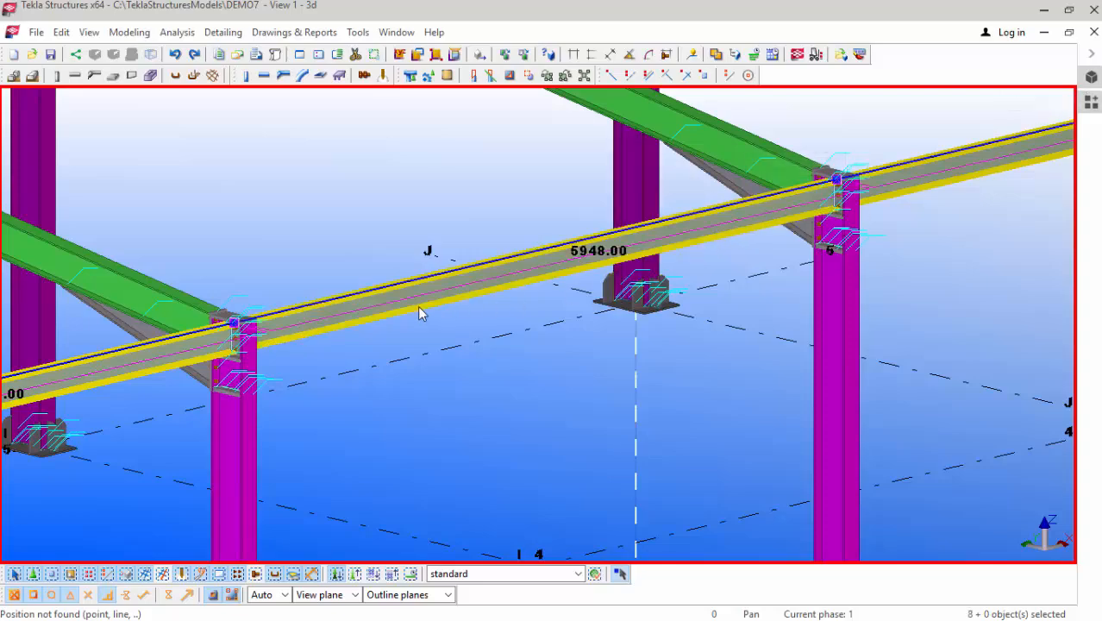
pyautogui.scroll(-4, 418, 306)
pyautogui.scroll(3, 967, 175)
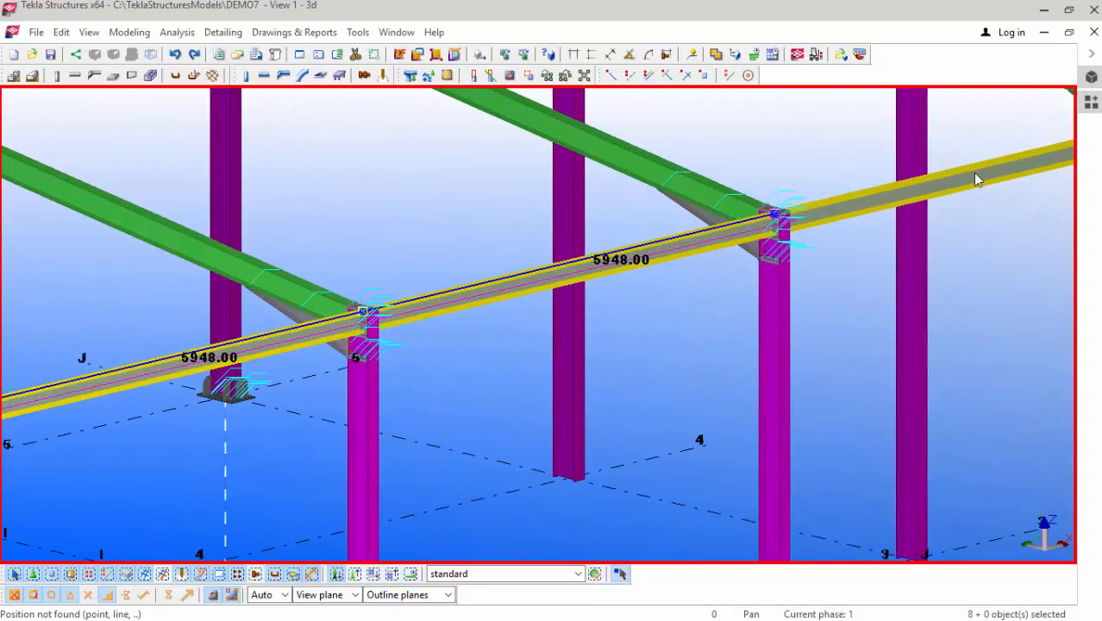
pyautogui.keyDown('ctrl'); pyautogui.click(975, 174); pyautogui.keyUp('ctrl')
pyautogui.scroll(-5, 381, 286)
pyautogui.scroll(5, 778, 174)
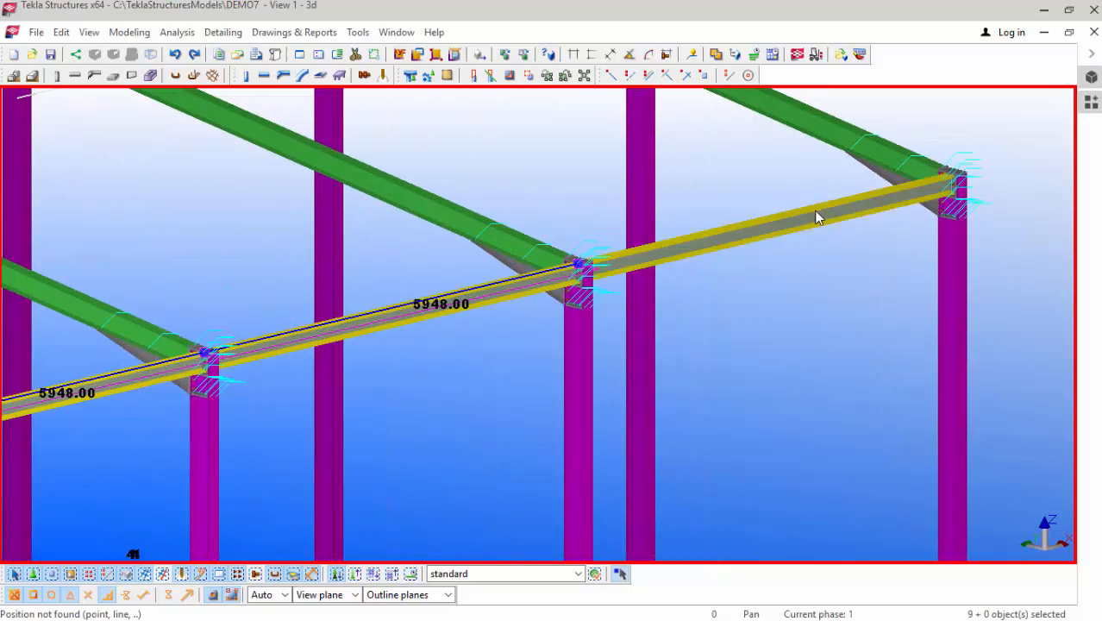
pyautogui.keyDown('ctrl'); pyautogui.click(817, 218); pyautogui.keyUp('ctrl')
pyautogui.scroll(-6, 818, 220)
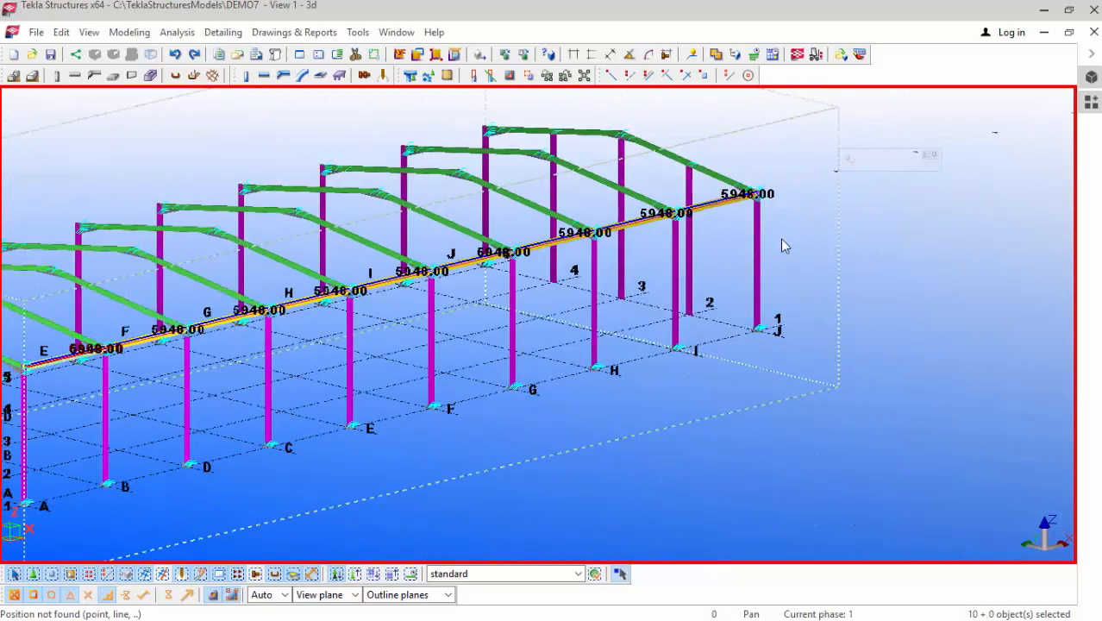
# Step: Copy the selected tie beams from the grid line A end of grid line 1 to the matching end of grid line 5
pyautogui.scroll(-5, 783, 250)
pyautogui.hotkey('ctrl', 'c')
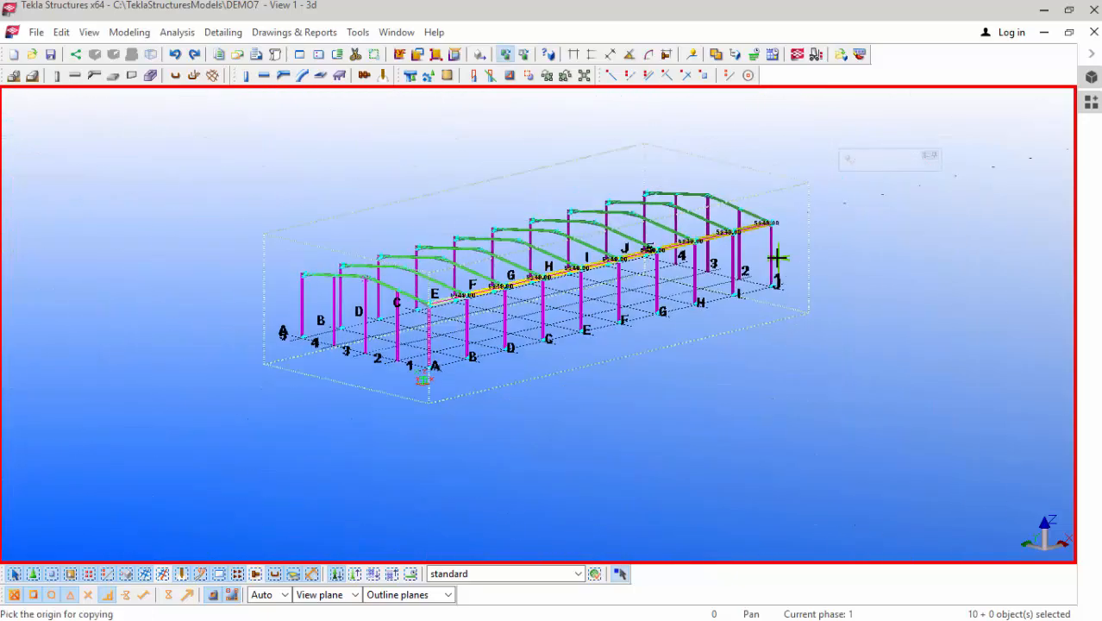
pyautogui.scroll(6, 302, 340)
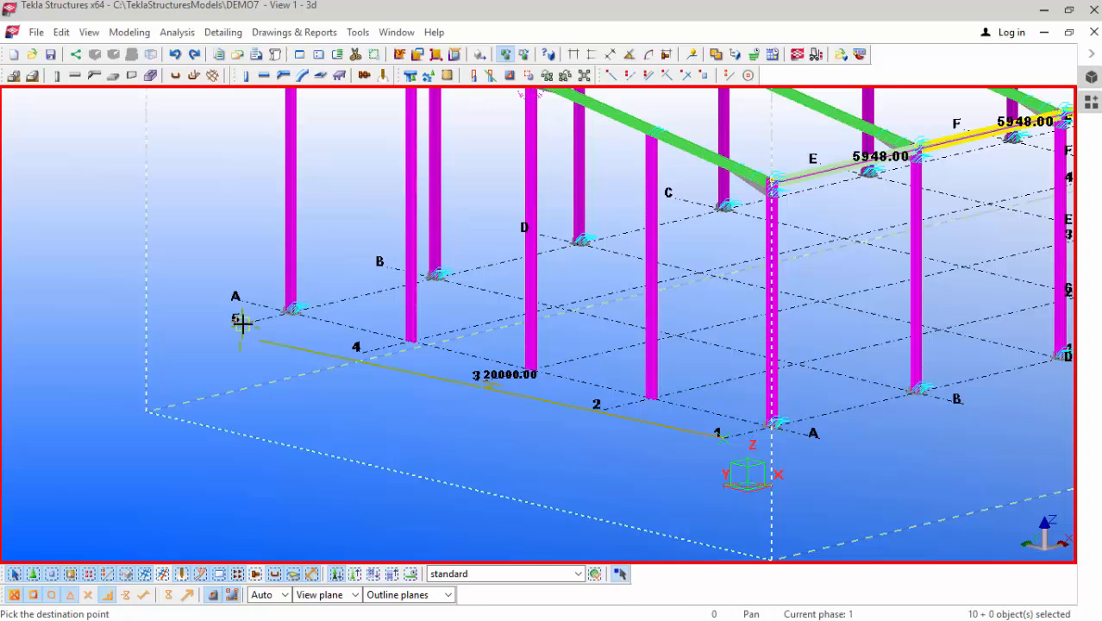
pyautogui.scroll(-1, 260, 337)
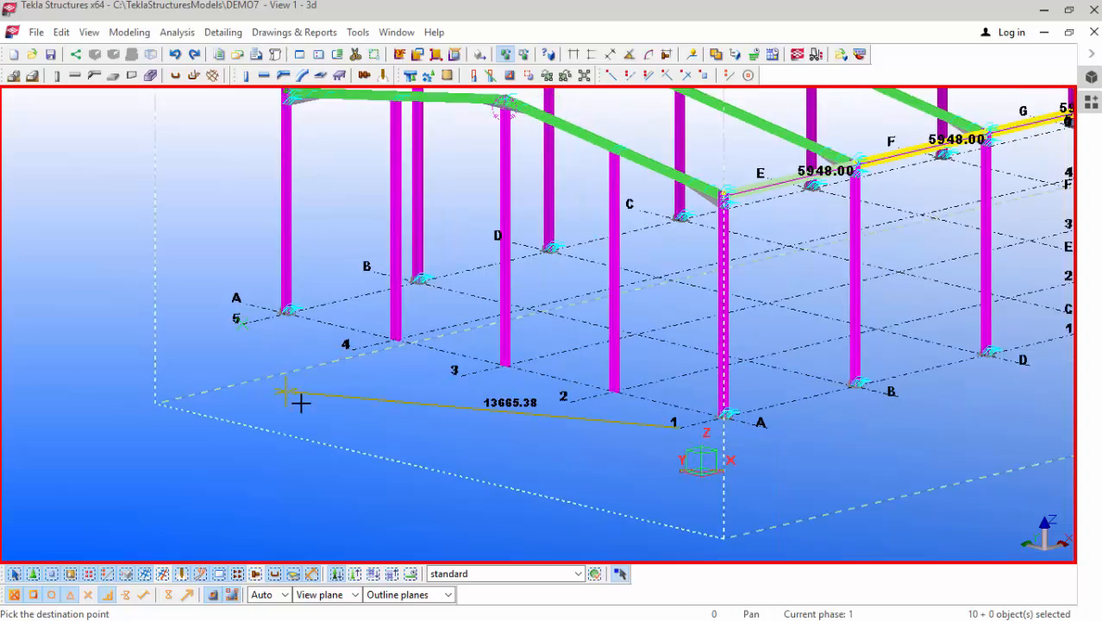
pyautogui.scroll(-3, 327, 412)
pyautogui.scroll(5, 328, 151)
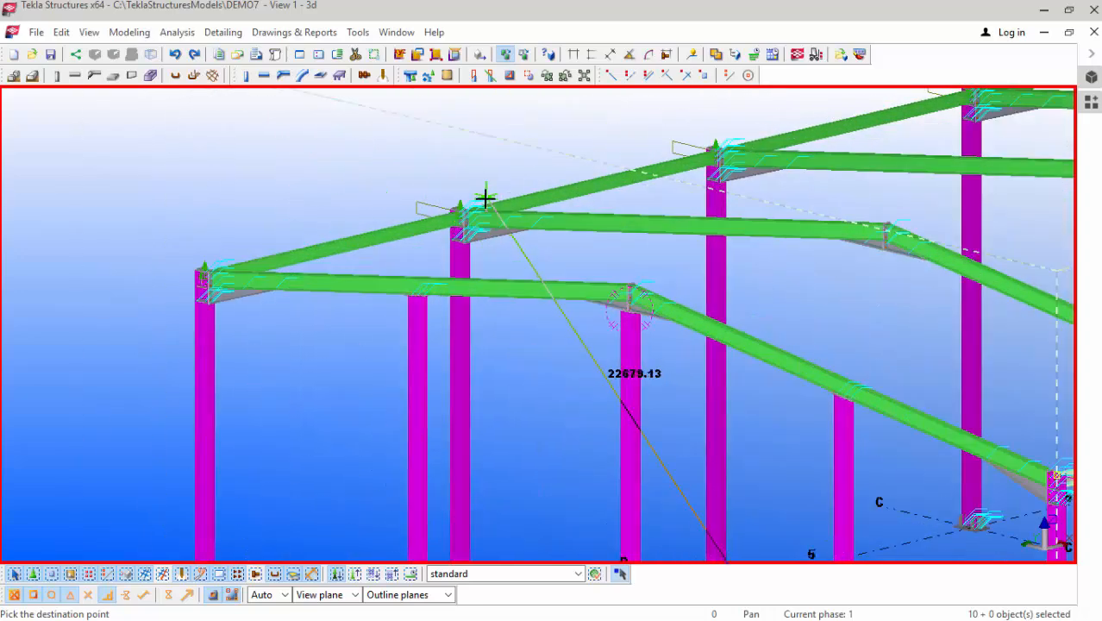
pyautogui.scroll(8, 485, 199)
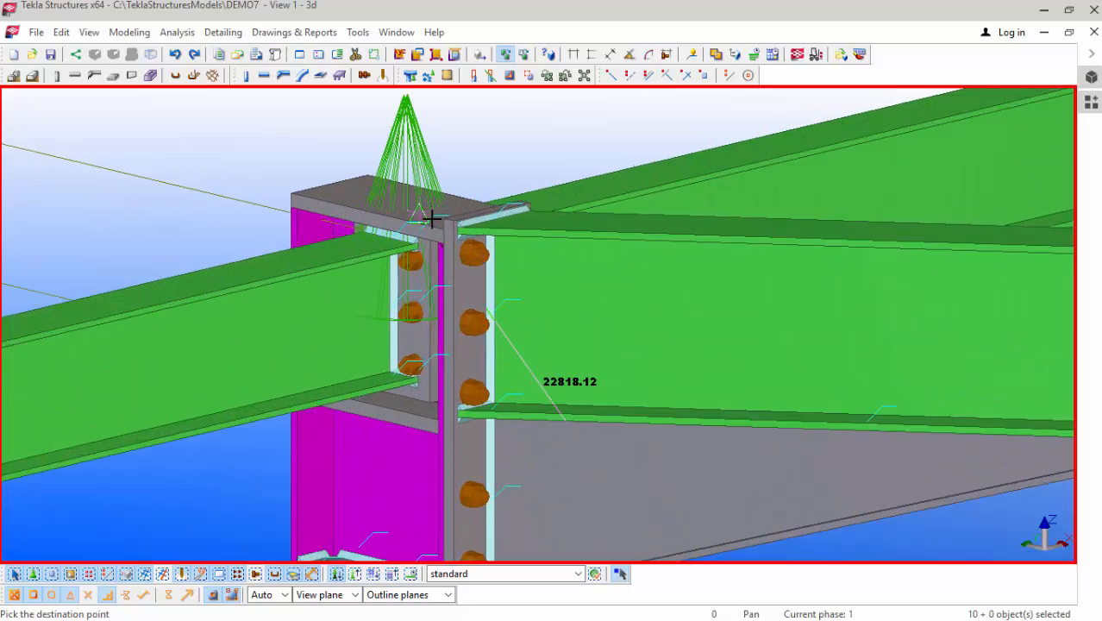
pyautogui.rightClick(173, 131)
pyautogui.click(220, 147)
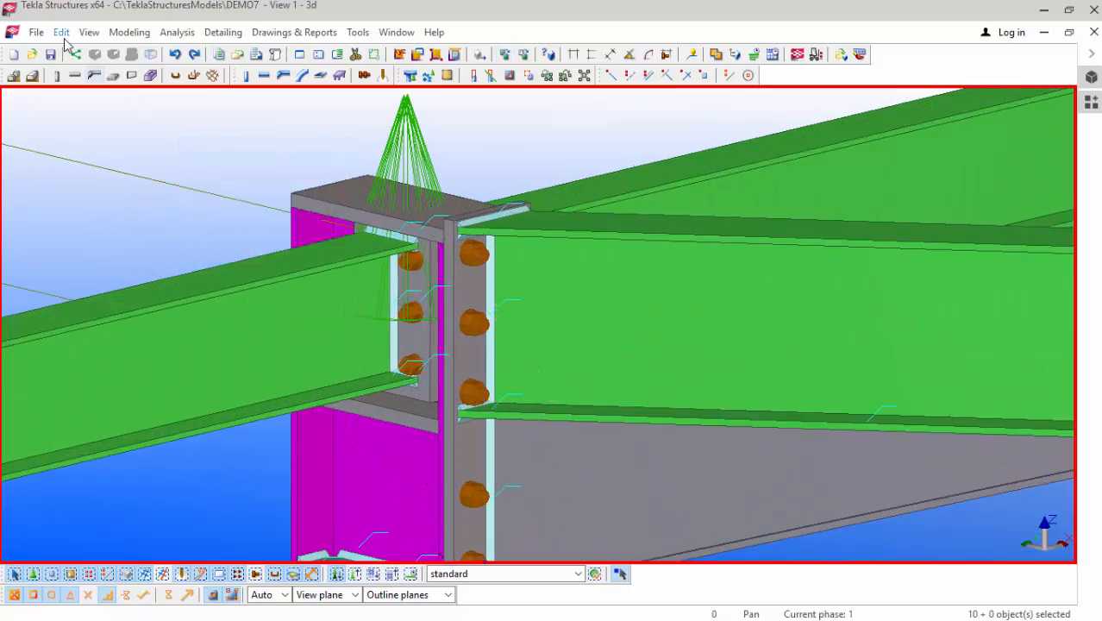
# Step: Save the model with the copied tie beams in place
pyautogui.click(32, 37)
pyautogui.click(54, 83)
pyautogui.scroll(-10, 257, 276)
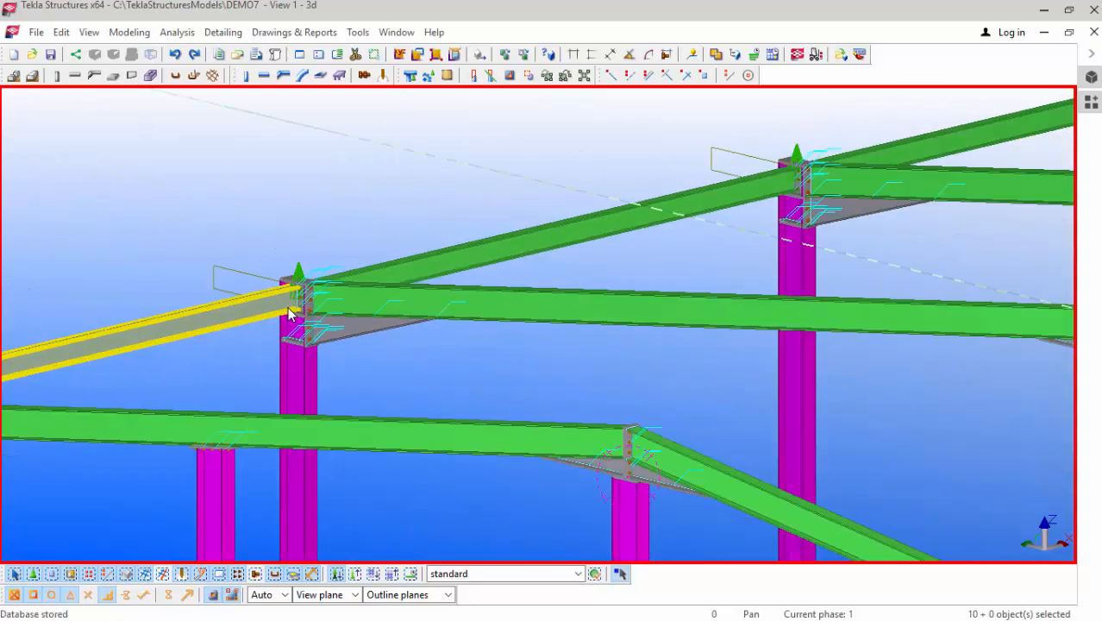
pyautogui.scroll(-10, 293, 315)
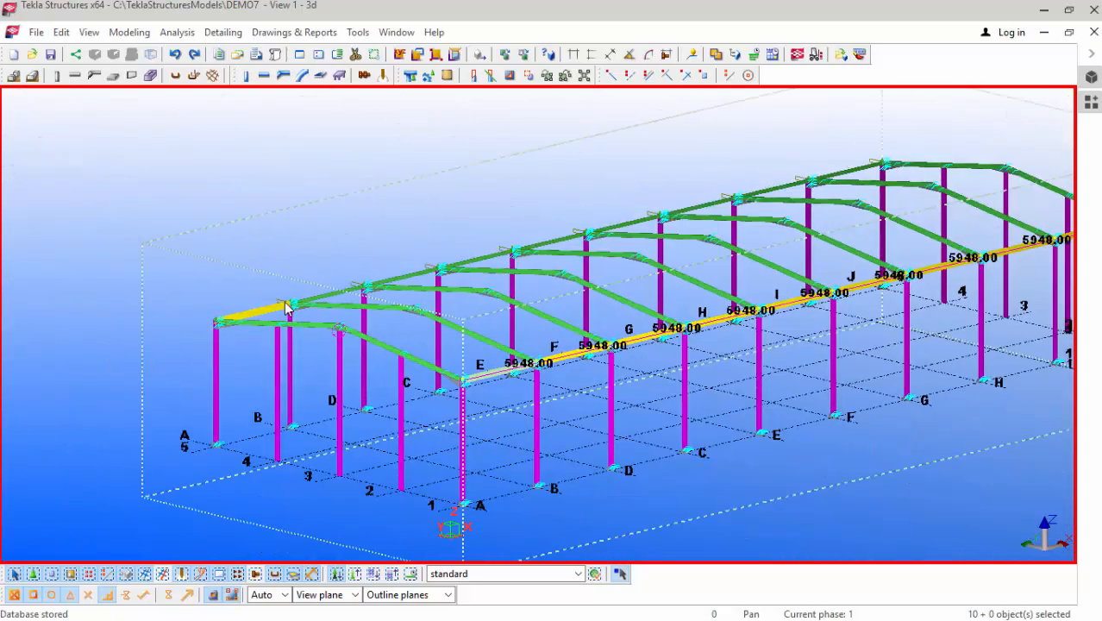
pyautogui.scroll(3, 435, 476)
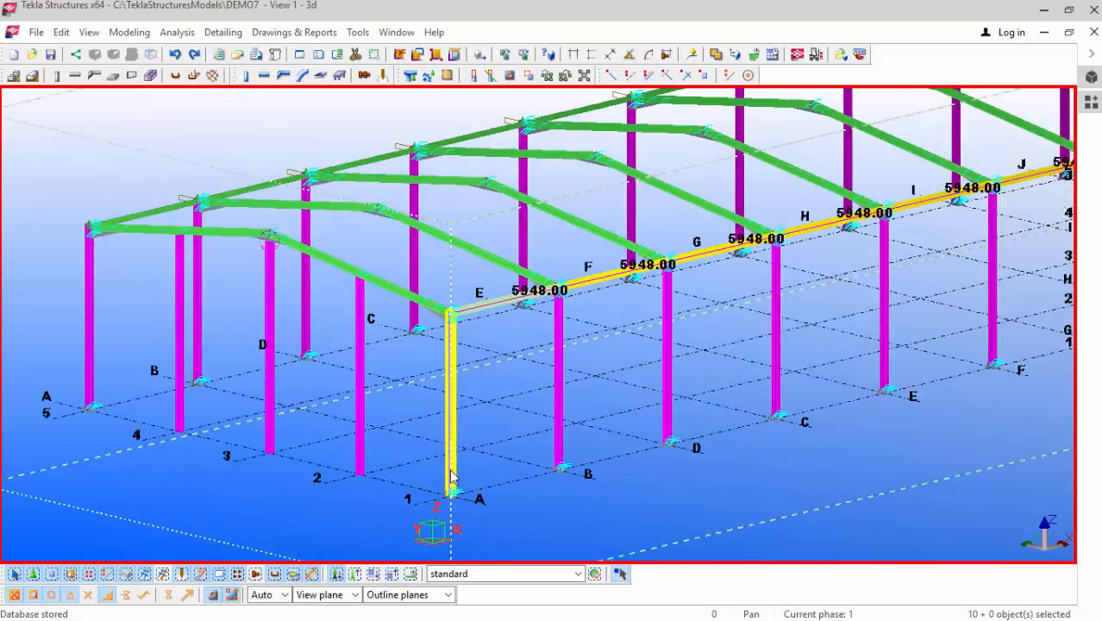
# Step: Clear the tie beam selection and redraw the 3D view
pyautogui.click(802, 490)
pyautogui.rightClick(826, 499)
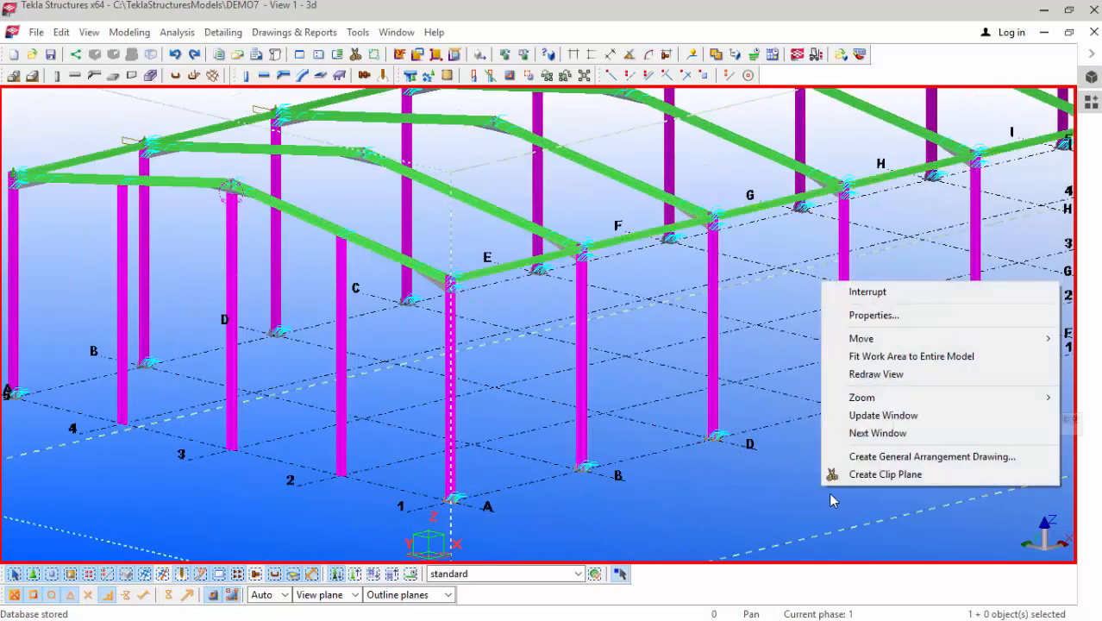
pyautogui.click(897, 376)
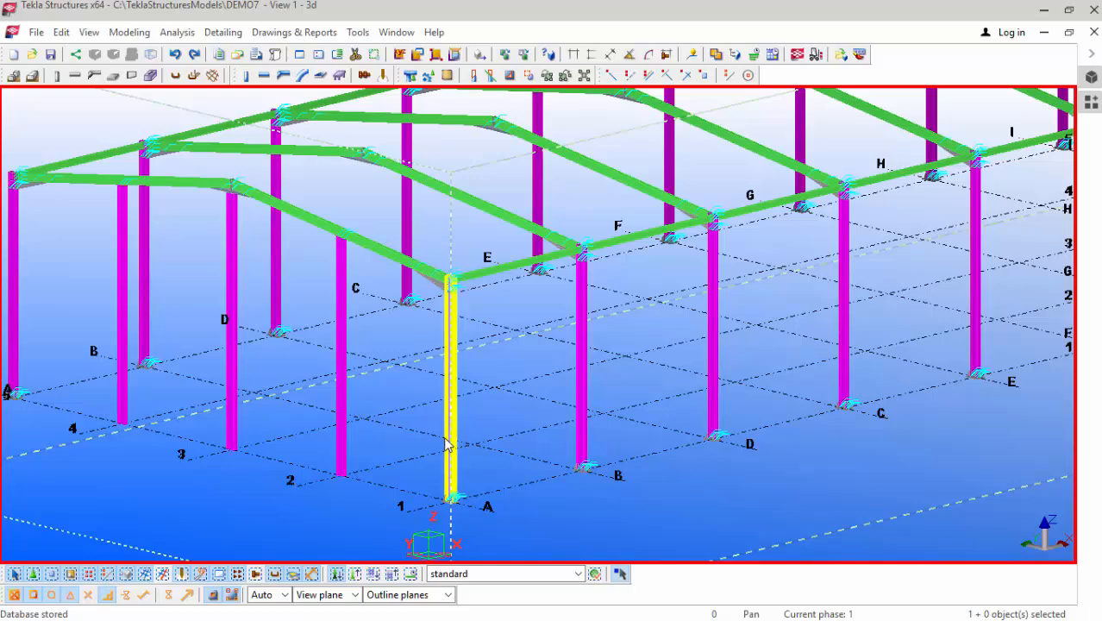
# Step: Search the component catalog for BASE PLATE to find a detail for the intermediate gable columns
pyautogui.scroll(-2, 441, 445)
pyautogui.scroll(8, 446, 456)
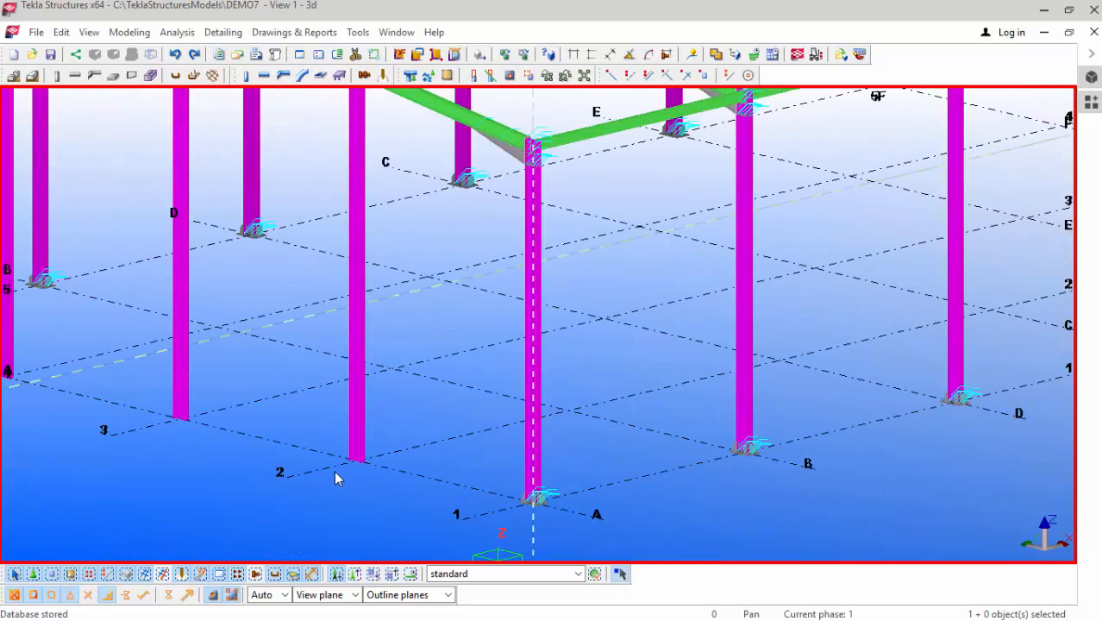
pyautogui.scroll(6, 379, 453)
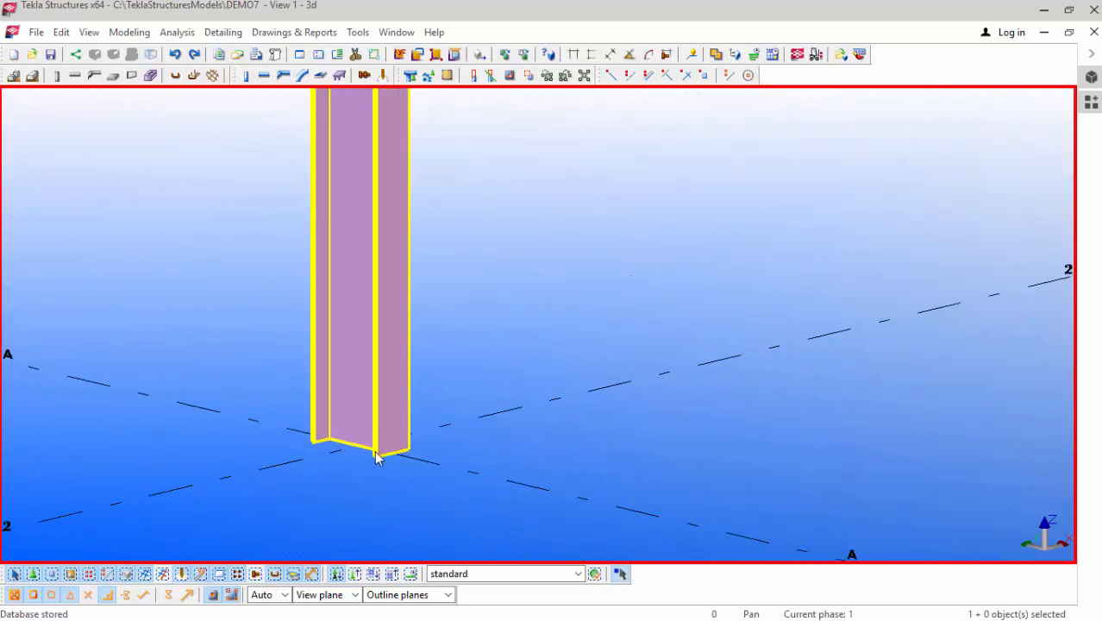
pyautogui.scroll(-5, 368, 447)
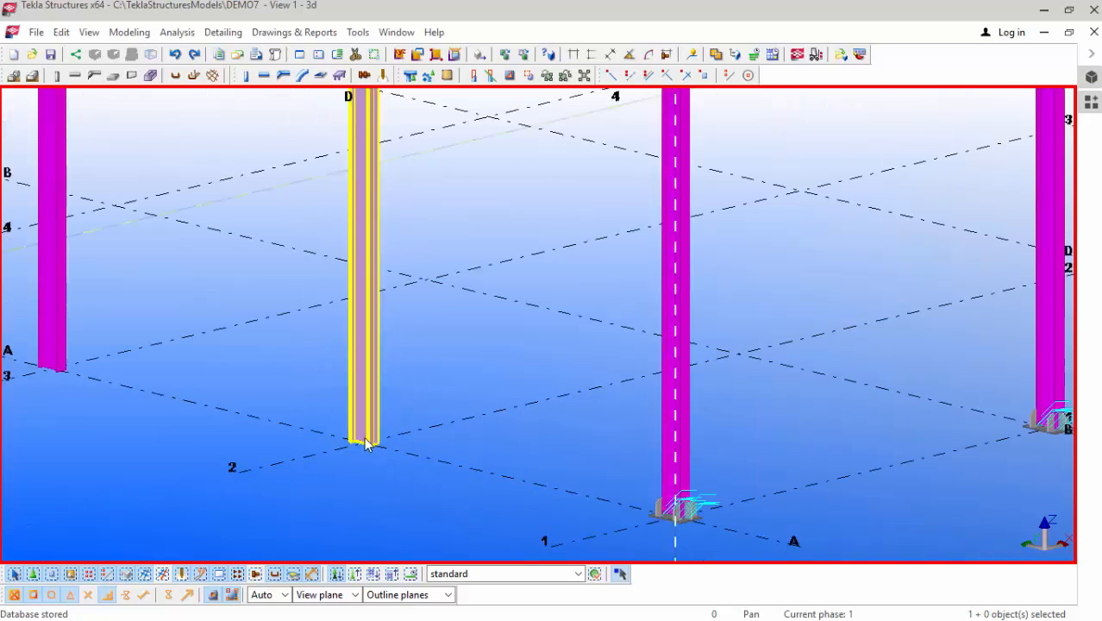
pyautogui.hotkey('ctrl', 'f')
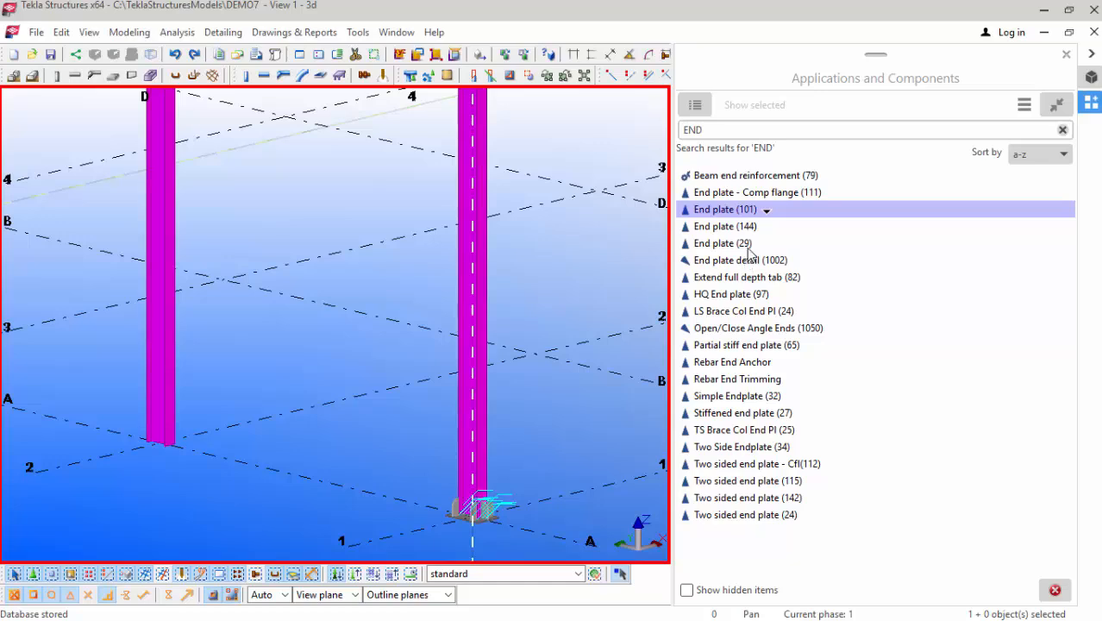
pyautogui.doubleClick(717, 131)
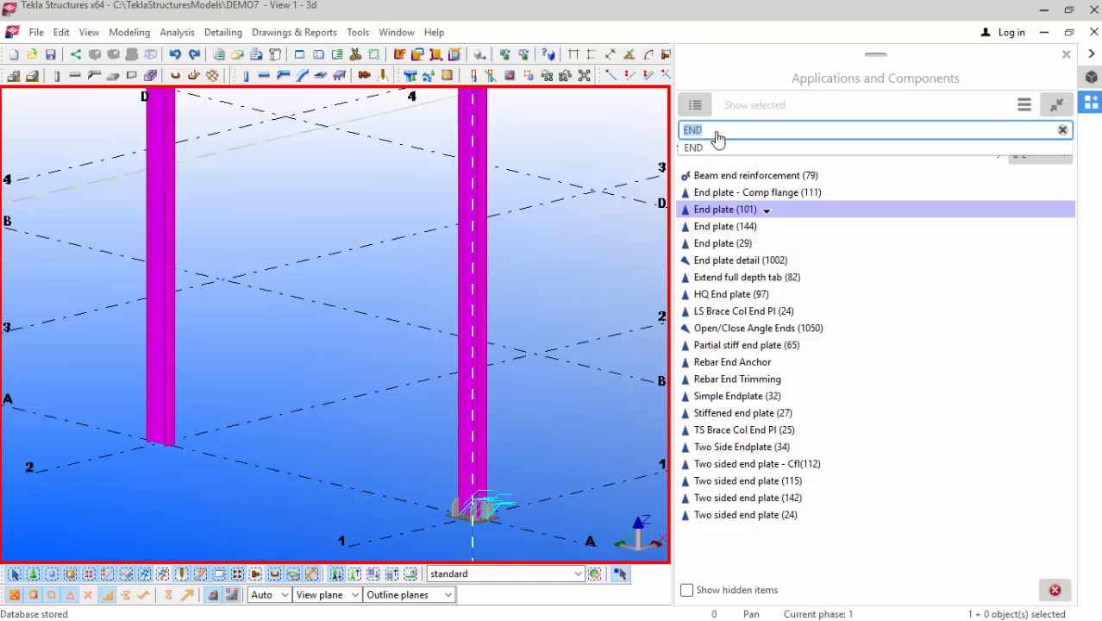
pyautogui.write('BASE PLATE')
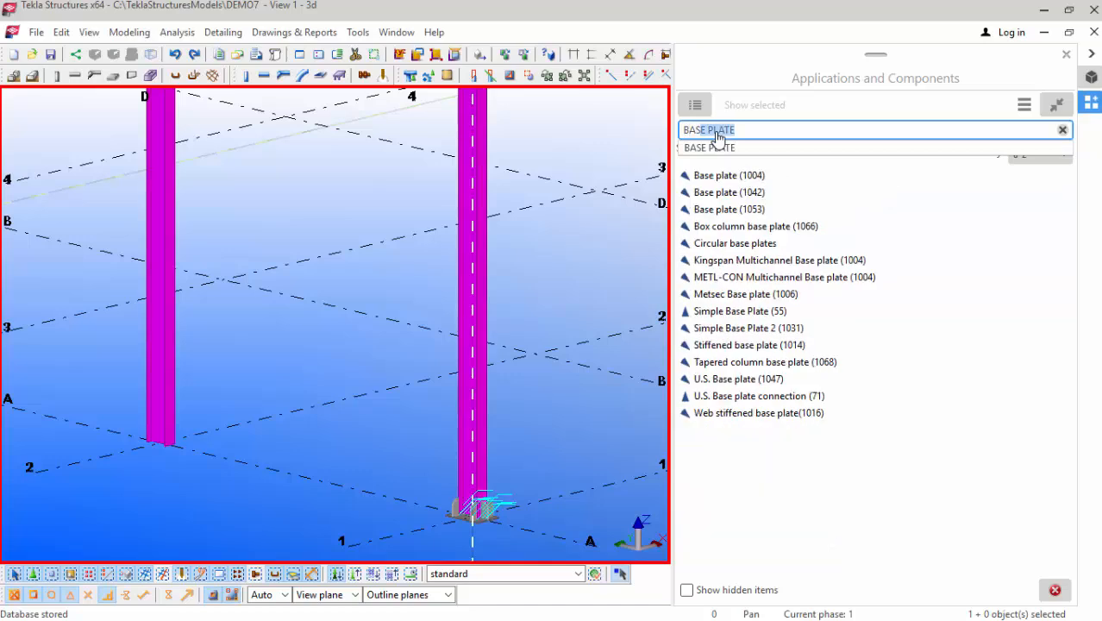
# Step: Add a Base plate (1004) detail at the foot of the gable column at grid 2/A
pyautogui.click(760, 176)
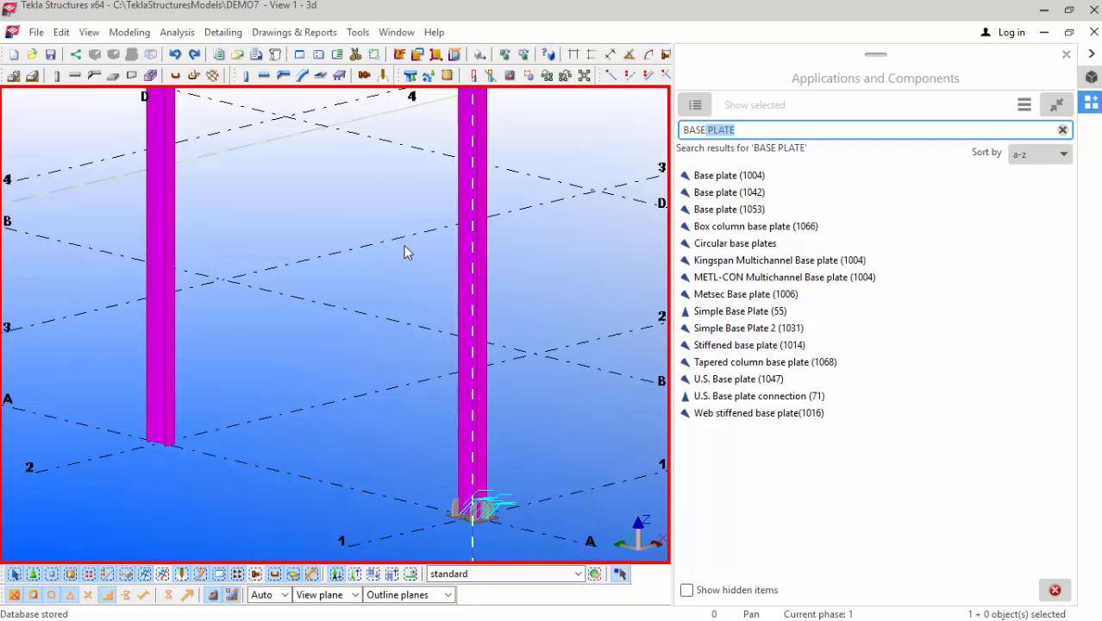
pyautogui.click(755, 177)
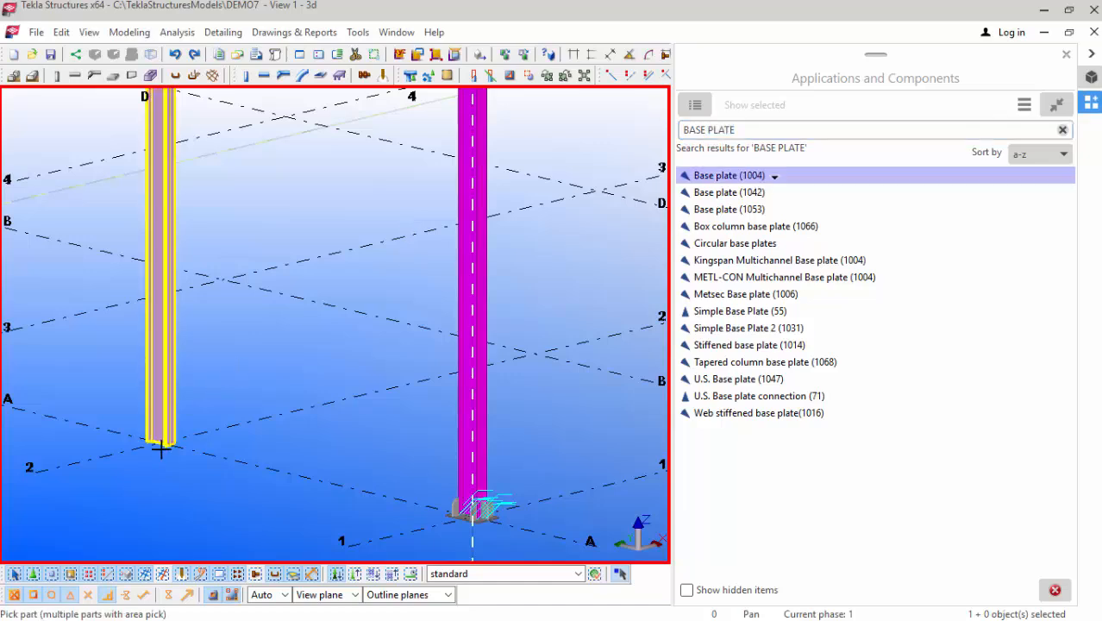
pyautogui.scroll(5, 143, 466)
pyautogui.scroll(3, 176, 414)
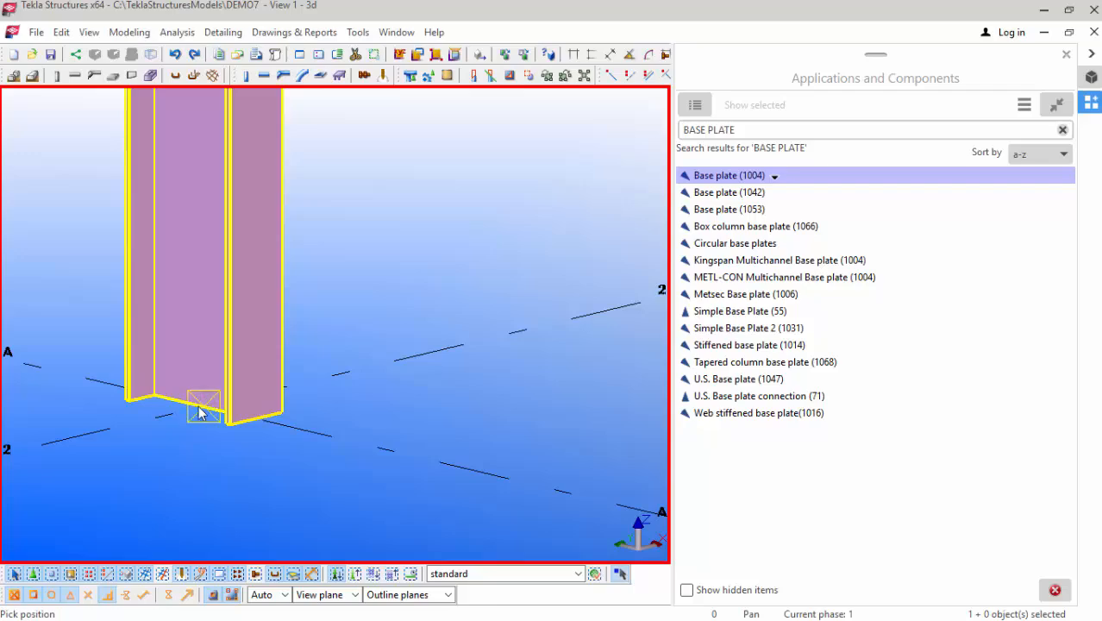
pyautogui.click(199, 413)
pyautogui.scroll(-8, 308, 426)
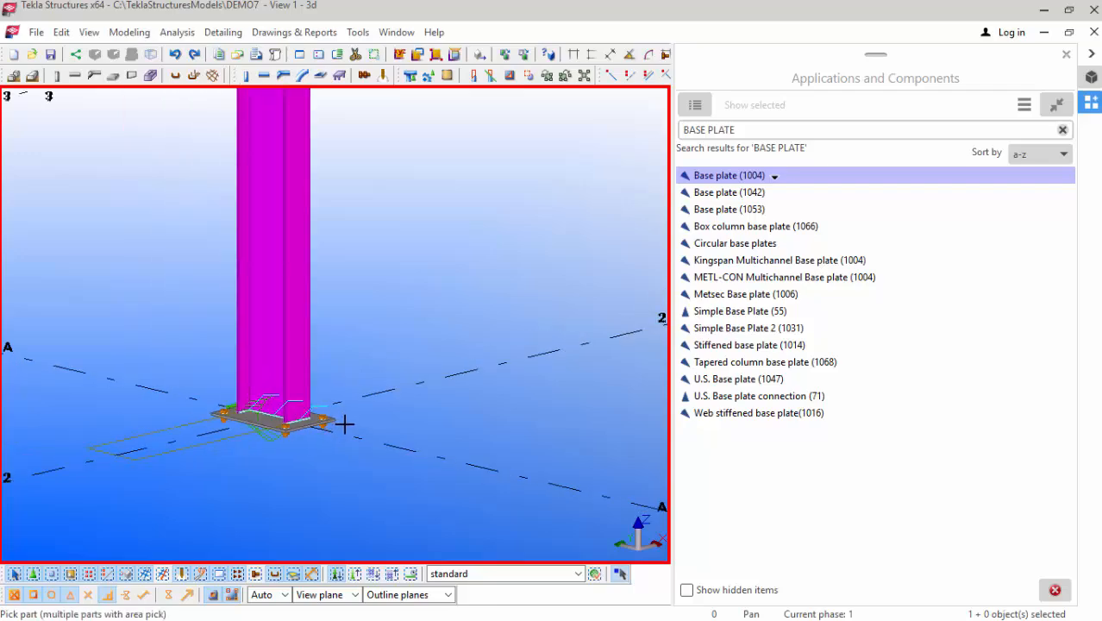
# Step: Add the same base plate detail to the feet of the gable columns at grids 3/A and 4/A
pyautogui.scroll(6, 152, 375)
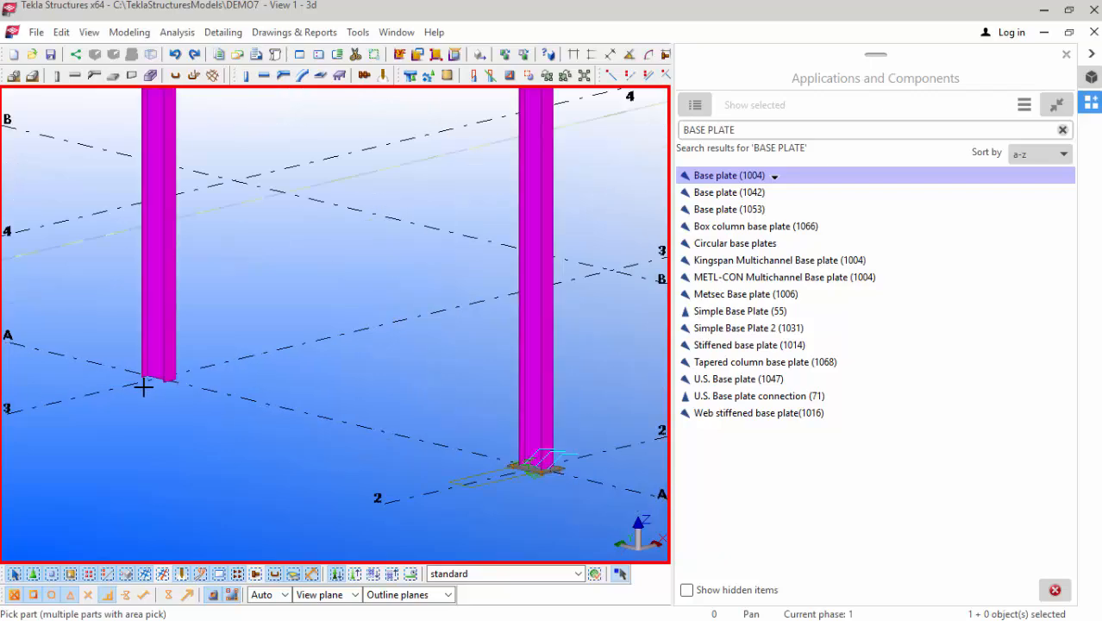
pyautogui.click(189, 345)
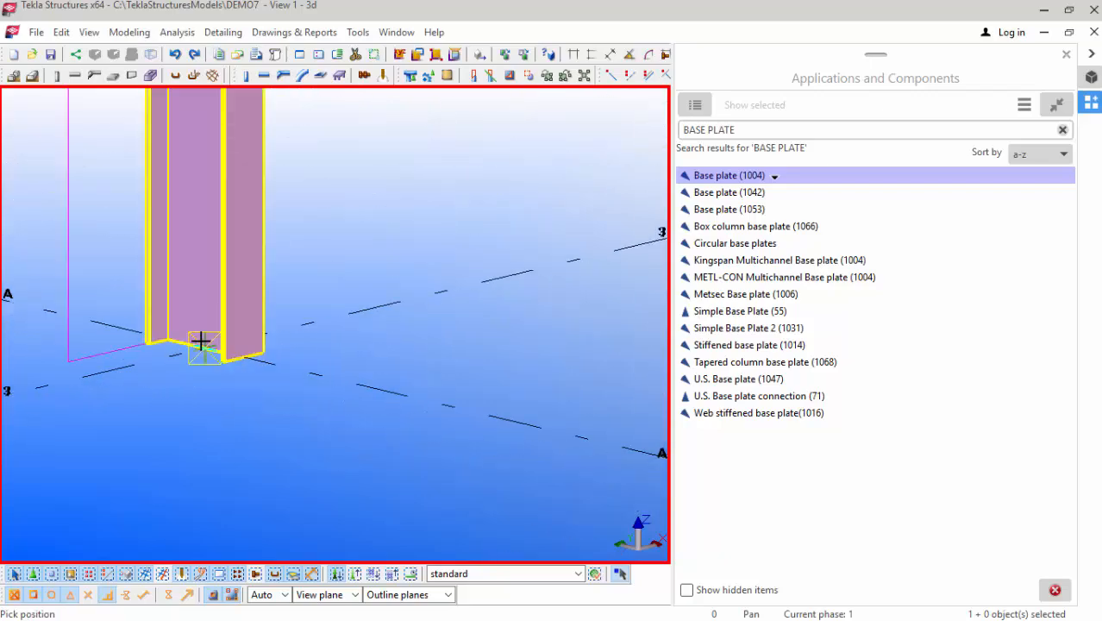
pyautogui.scroll(-8, 307, 384)
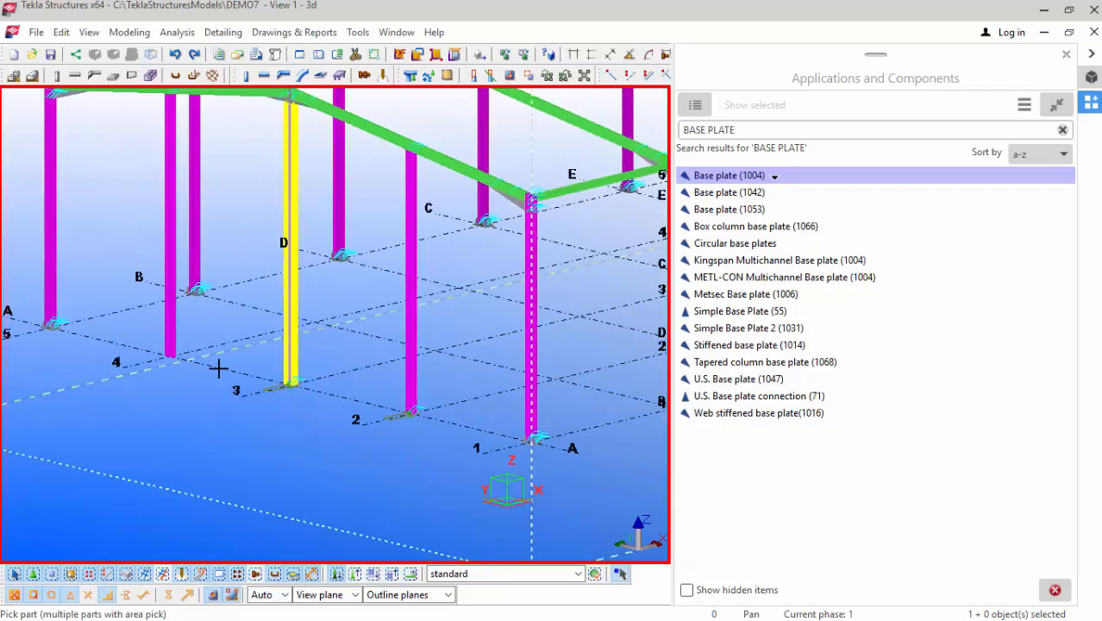
pyautogui.scroll(8, 218, 369)
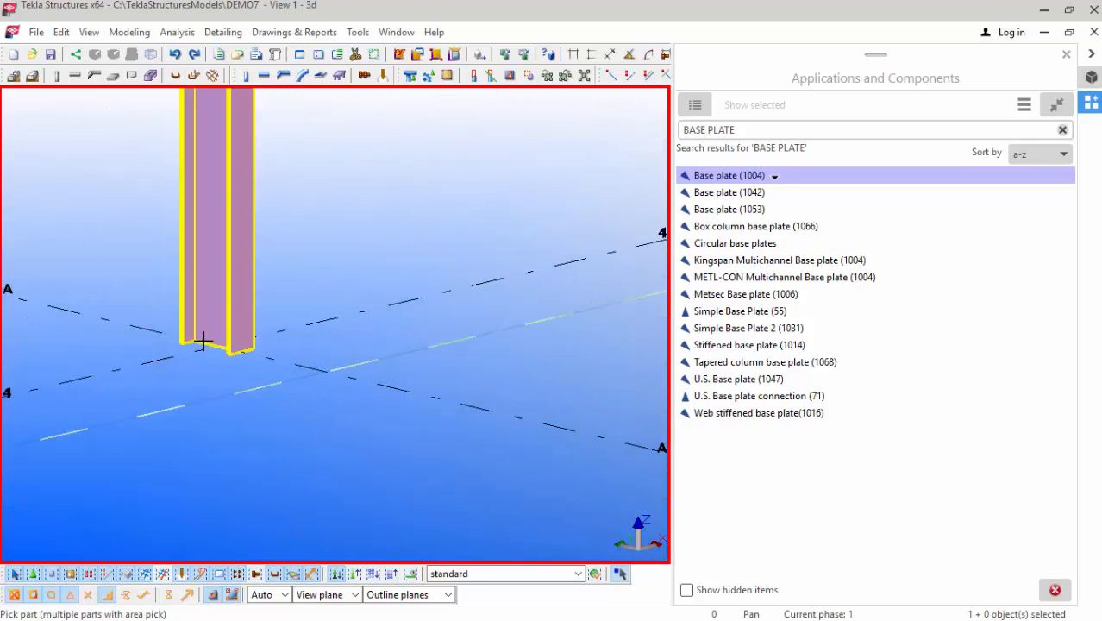
pyautogui.scroll(-7, 216, 350)
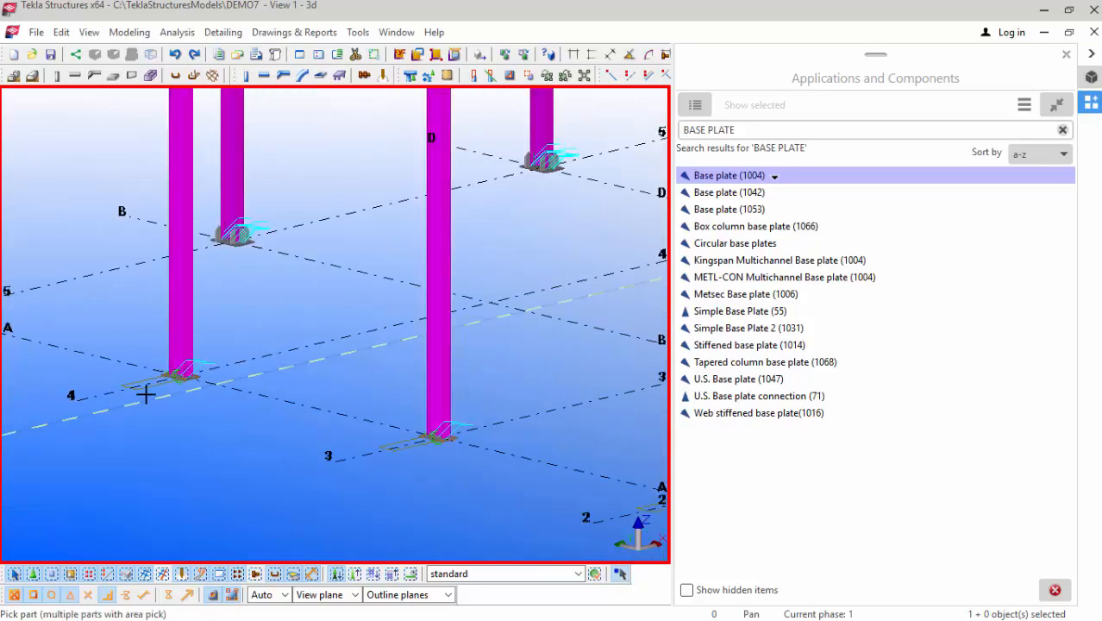
# Step: Add a Base plate (1004) detail at the foot of the far gable column at grid 2/J
pyautogui.scroll(-6, 176, 385)
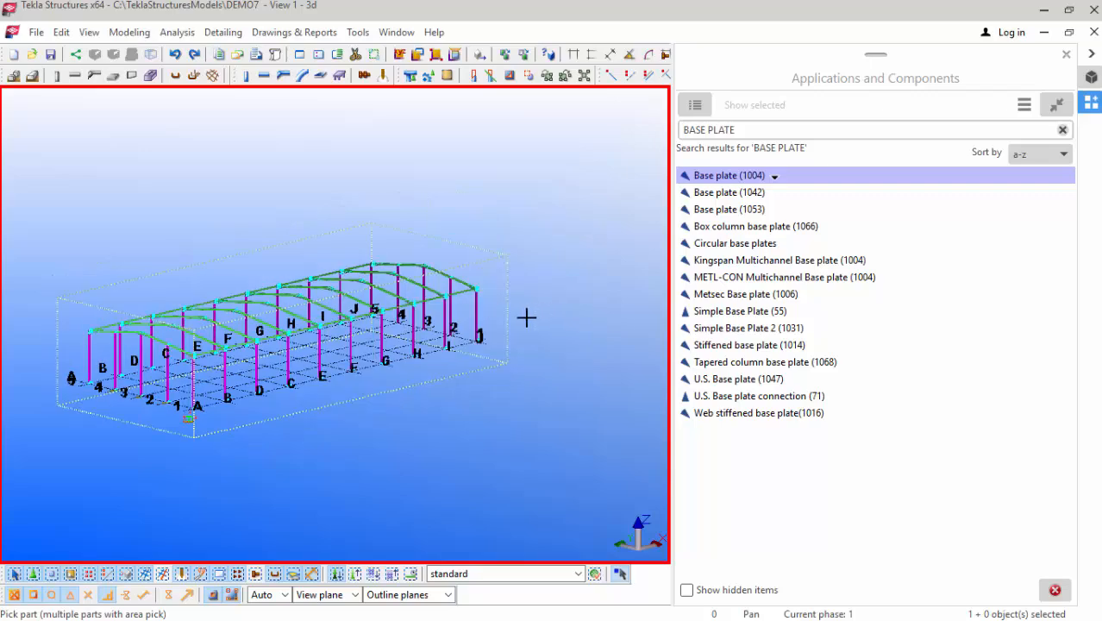
pyautogui.scroll(3, 416, 347)
pyautogui.scroll(7, 416, 347)
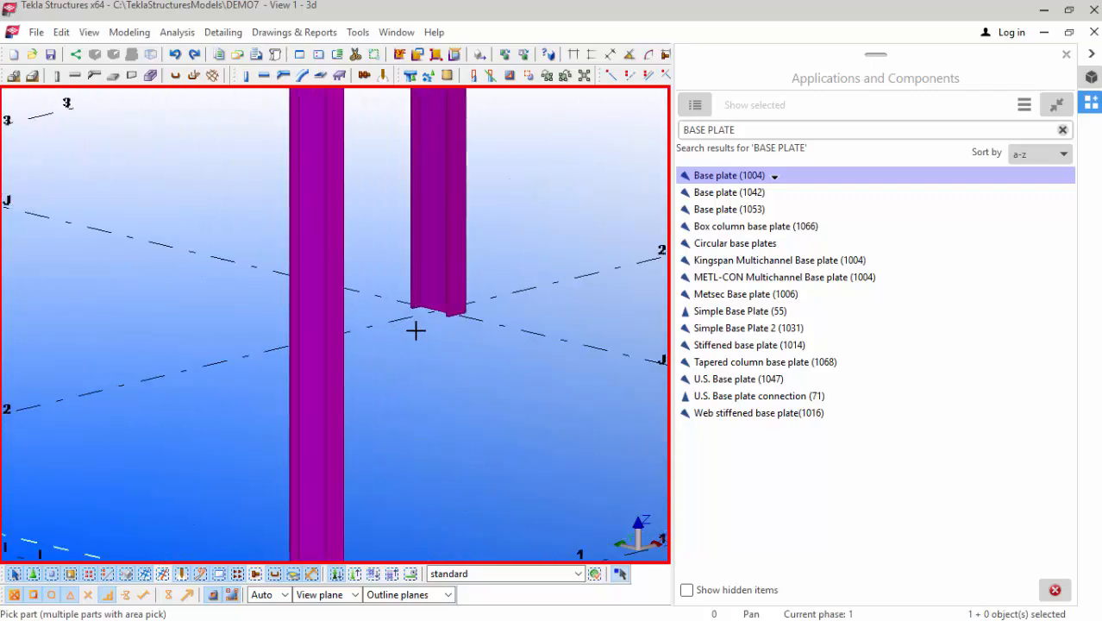
pyautogui.click(445, 297)
pyautogui.scroll(-5, 445, 302)
# Step: Add a Base plate (1004) detail at the foot of the gable column at grid 3/J
pyautogui.scroll(6, 141, 234)
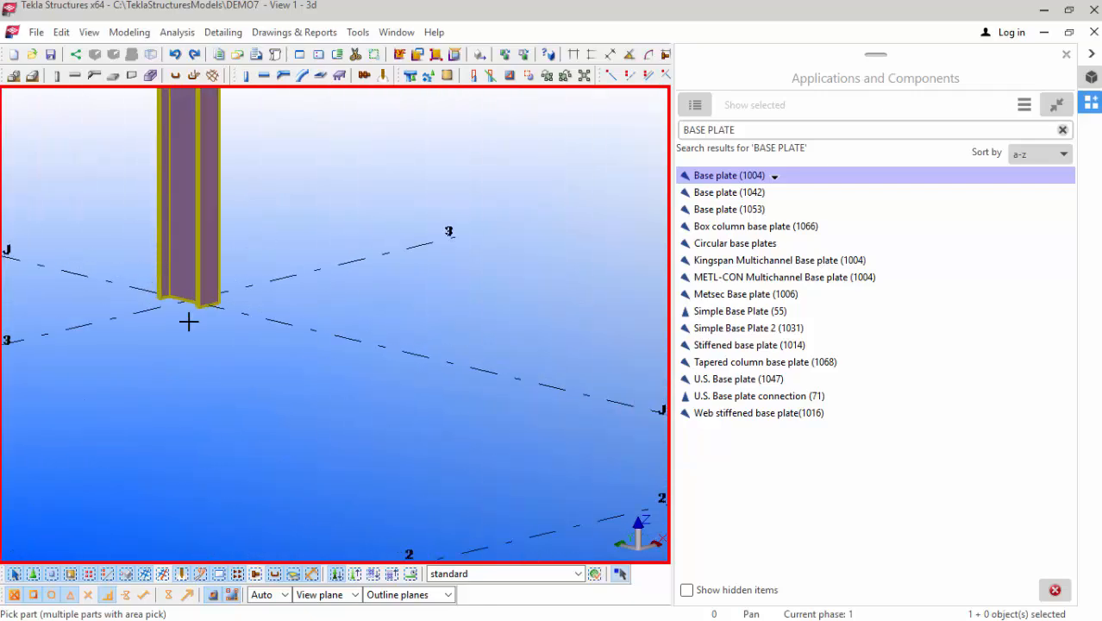
pyautogui.scroll(3, 189, 309)
pyautogui.click(196, 321)
pyautogui.click(187, 288)
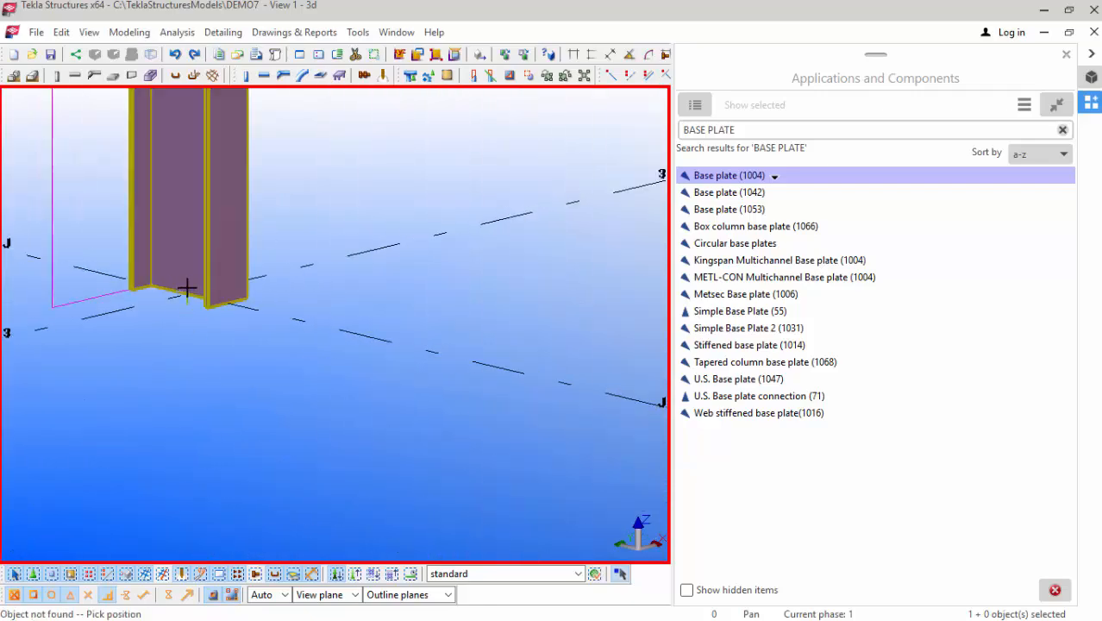
pyautogui.click(189, 294)
pyautogui.scroll(-5, 393, 367)
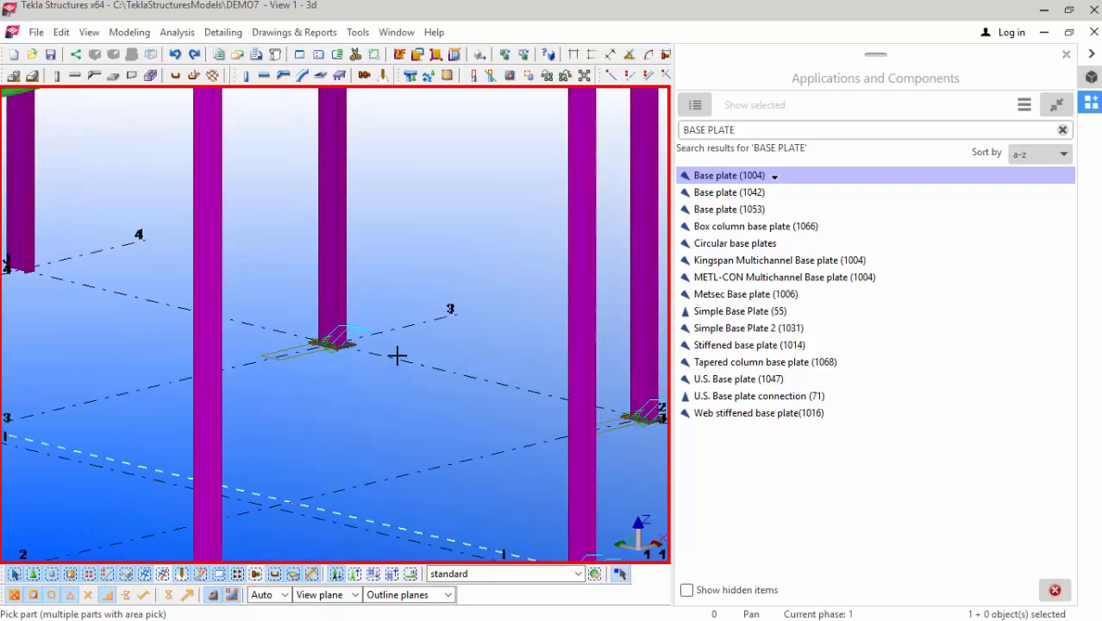
# Step: Add a Base plate (1004) detail at the foot of the gable column at grid 4/J
pyautogui.scroll(6, 160, 297)
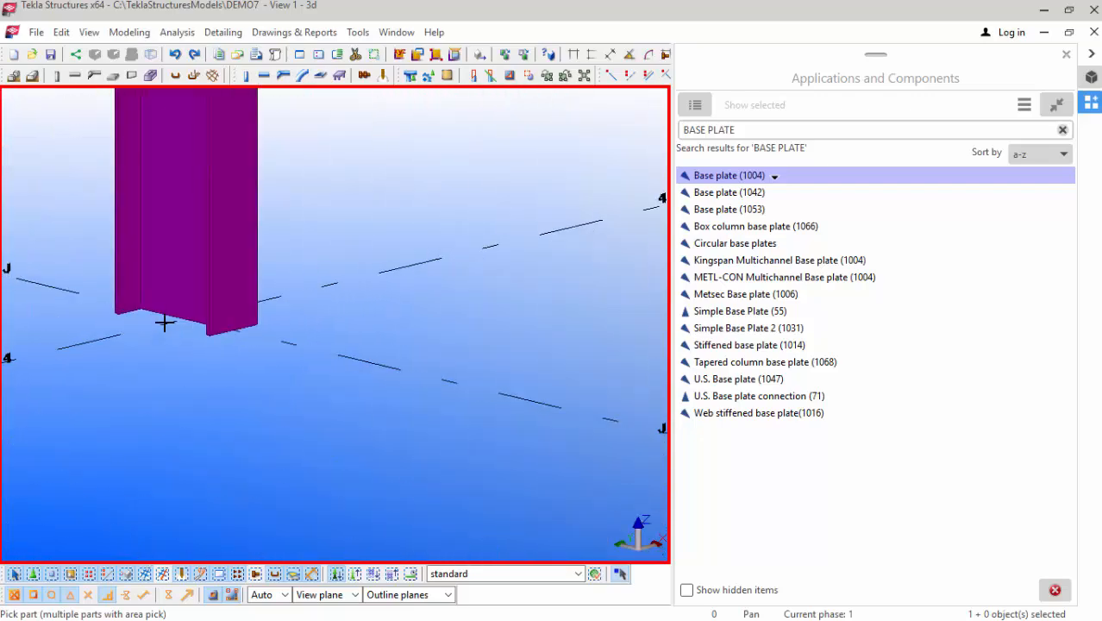
pyautogui.click(169, 313)
pyautogui.click(182, 311)
pyautogui.scroll(-6, 251, 319)
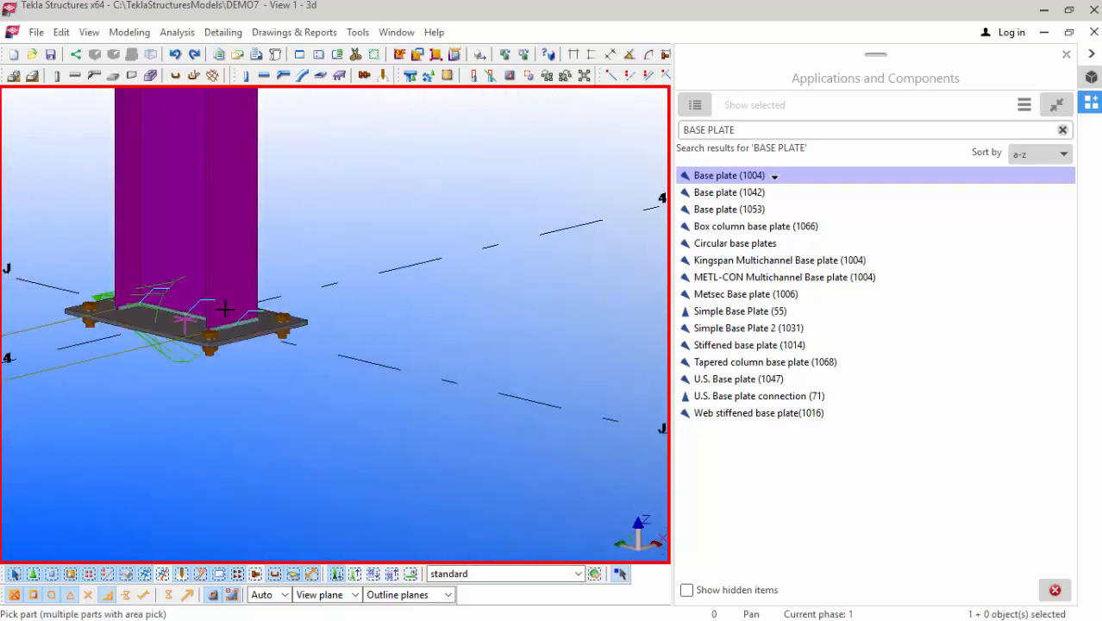
pyautogui.scroll(-4, 271, 325)
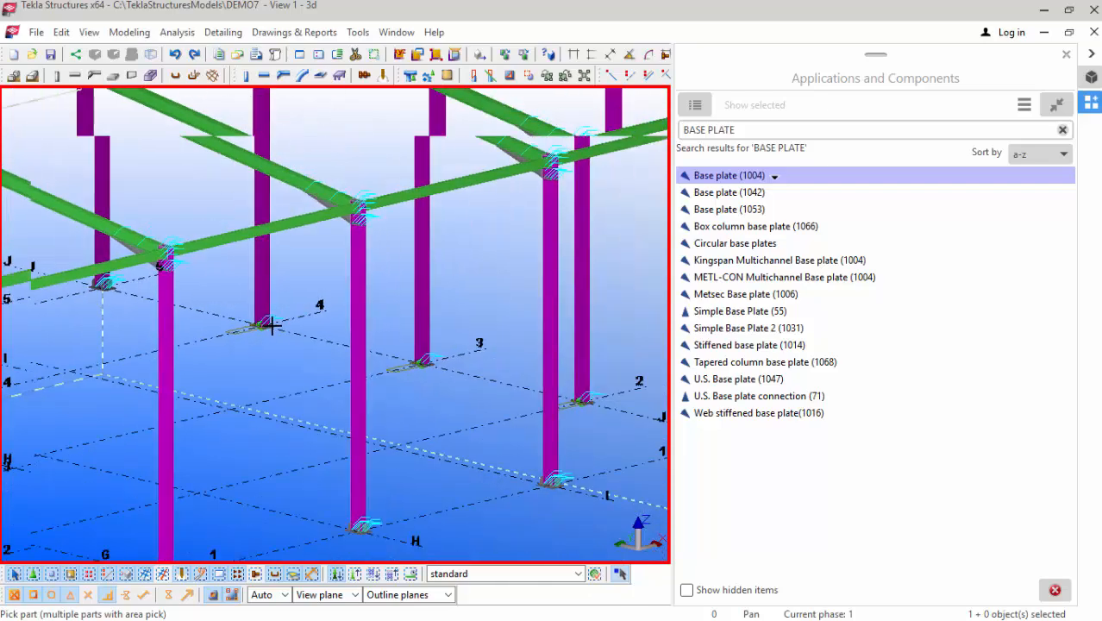
pyautogui.rightClick(478, 261)
pyautogui.click(483, 264)
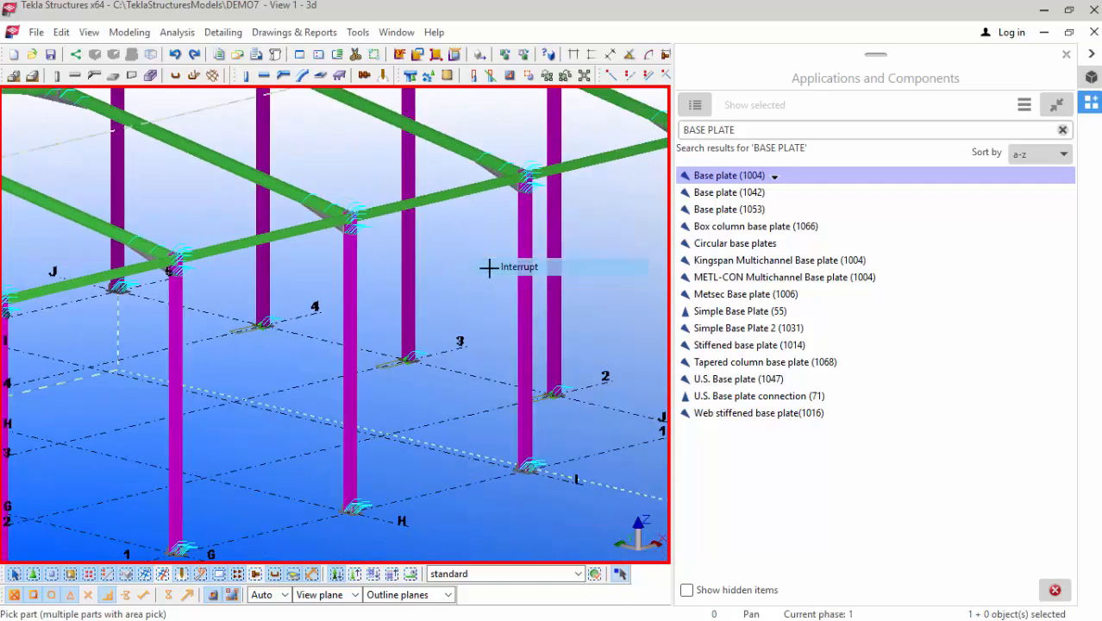
# Step: Redraw the model view and close the component catalogue to leave the whole frame in view
pyautogui.rightClick(472, 250)
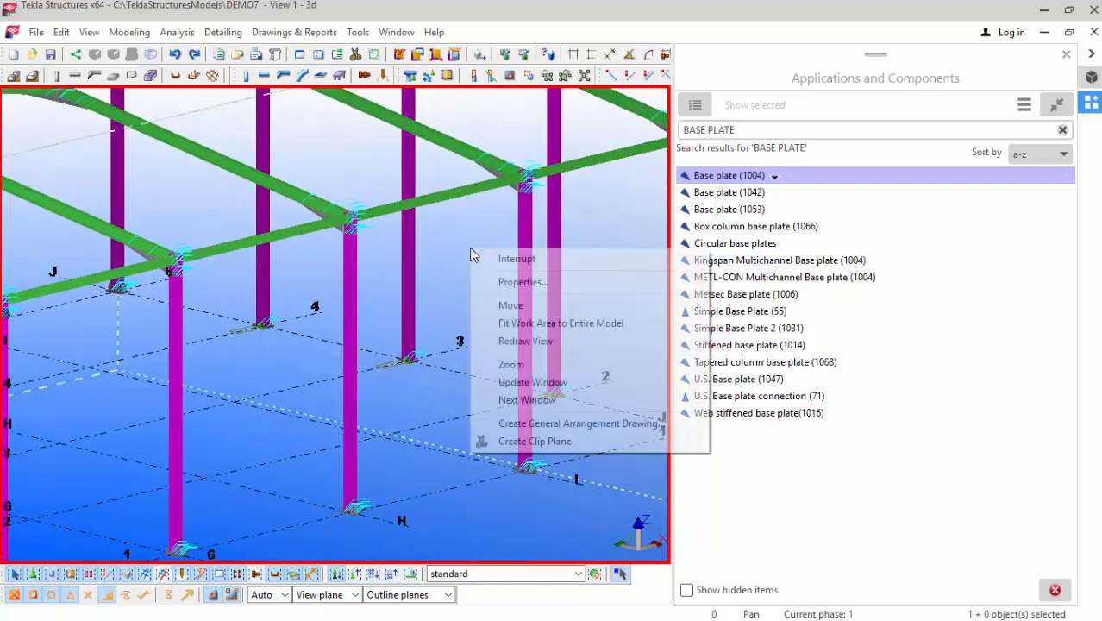
pyautogui.click(519, 346)
pyautogui.scroll(-3, 420, 311)
pyautogui.scroll(-3, 420, 316)
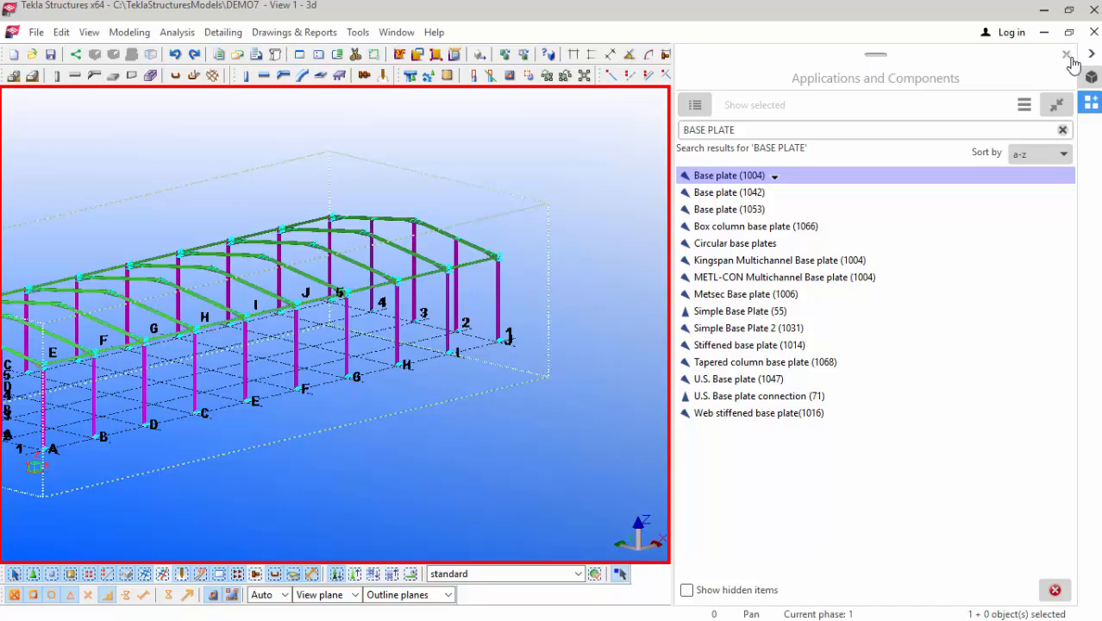
pyautogui.click(1066, 57)
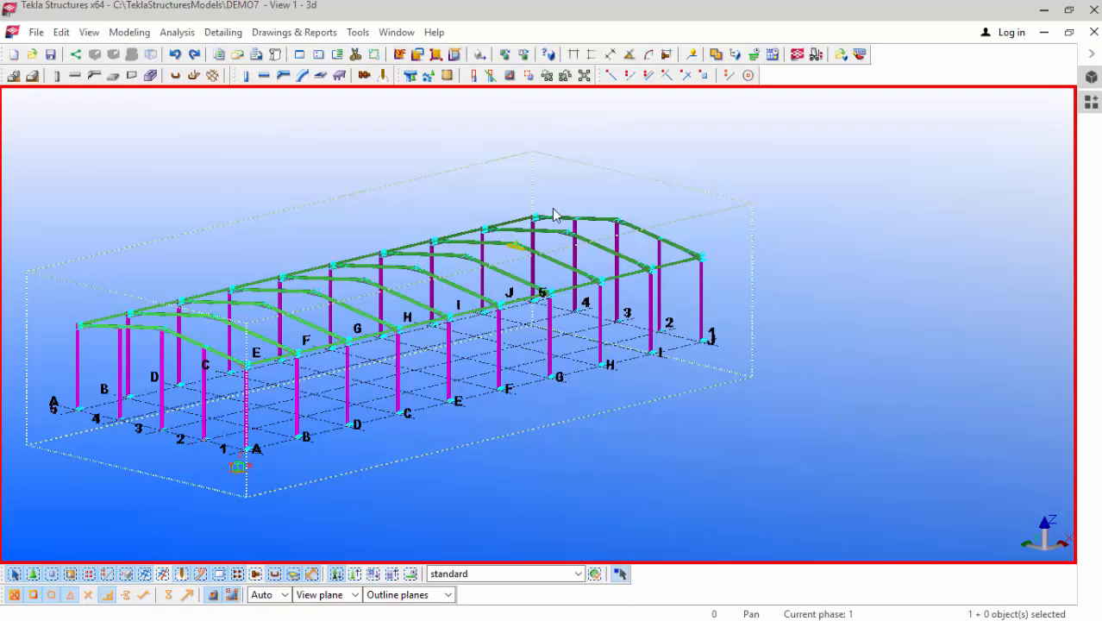
# Step: Examine the haunched rafter and tie beam connections at the eaves of the frames near grid A
pyautogui.scroll(6, 207, 383)
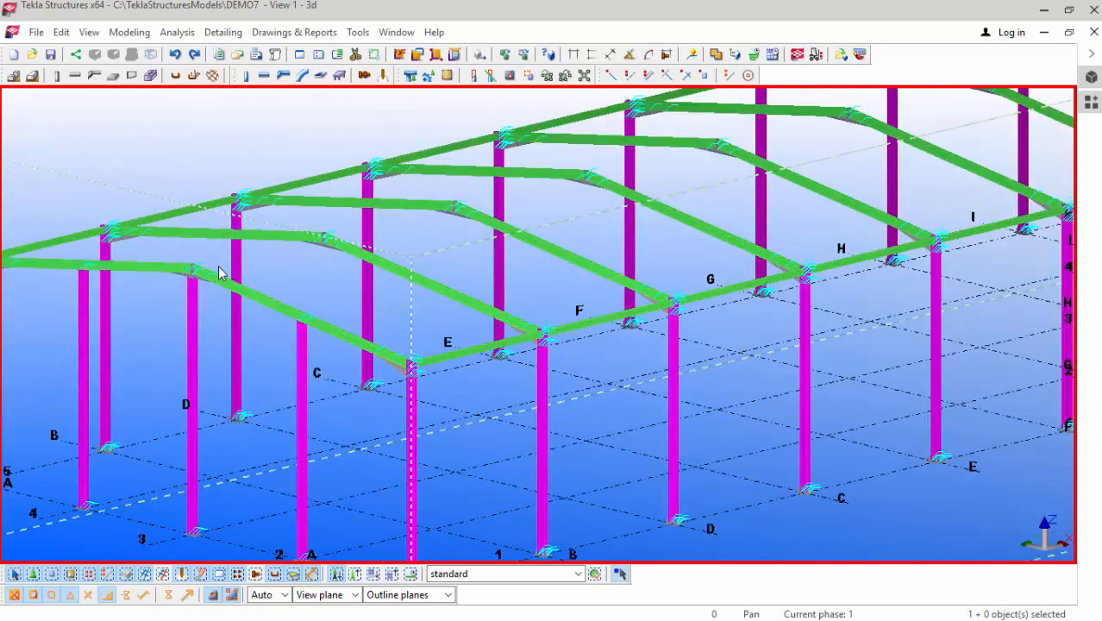
pyautogui.scroll(6, 488, 381)
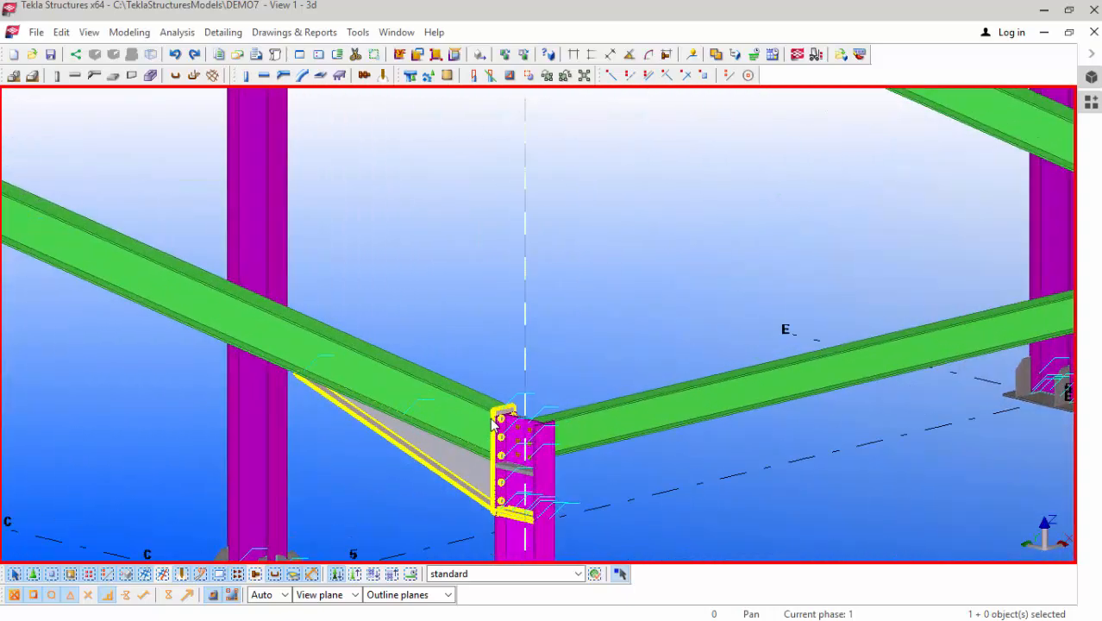
pyautogui.scroll(-6, 493, 420)
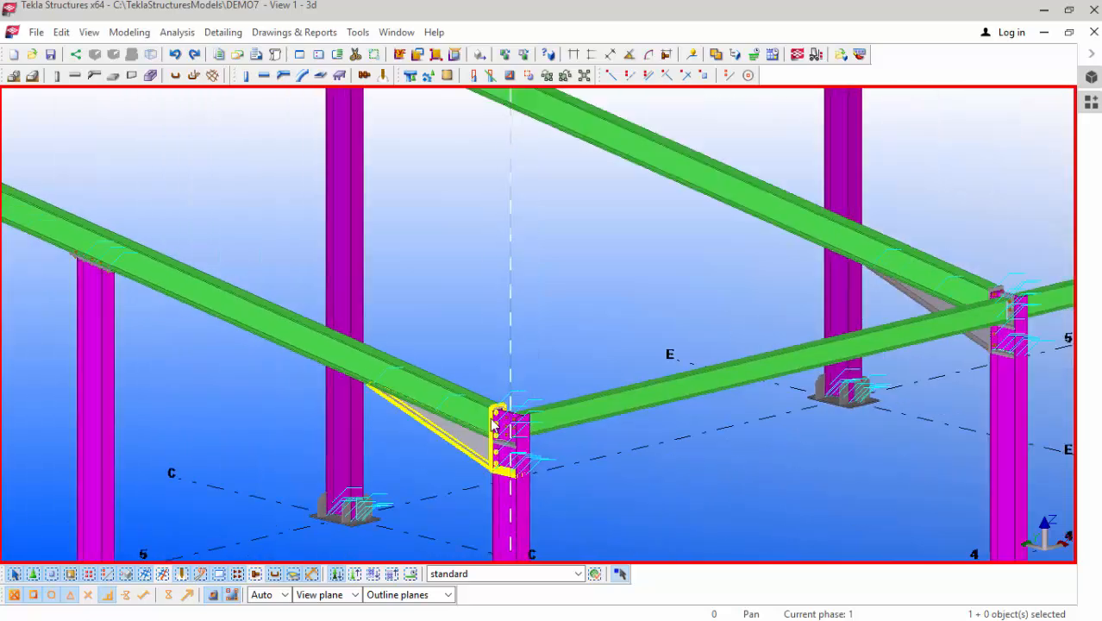
pyautogui.scroll(-3, 492, 423)
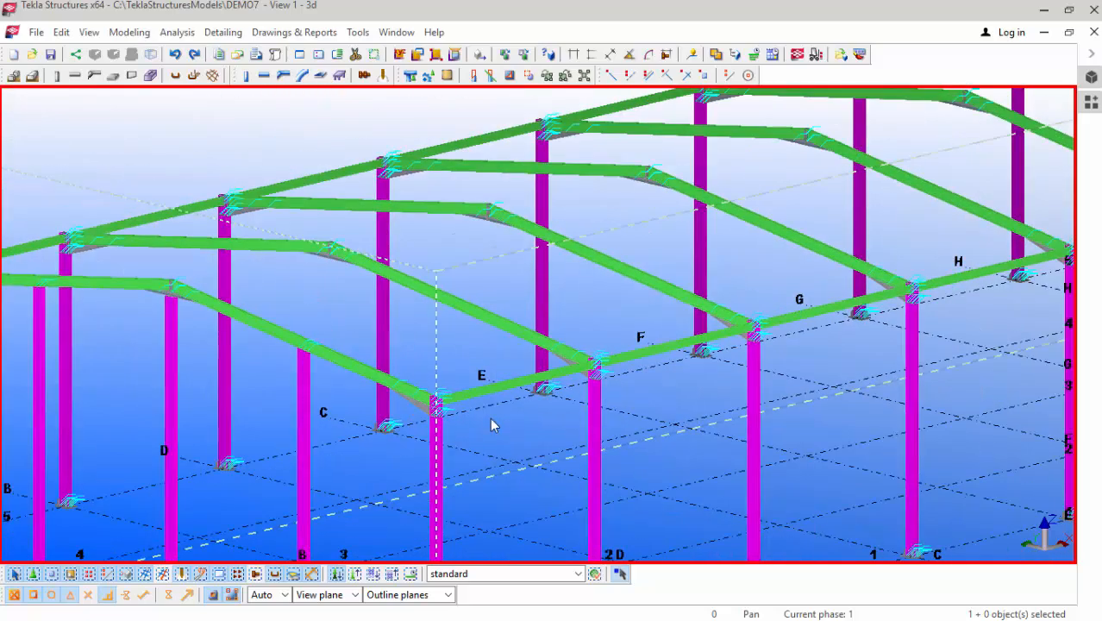
pyautogui.scroll(10, 492, 425)
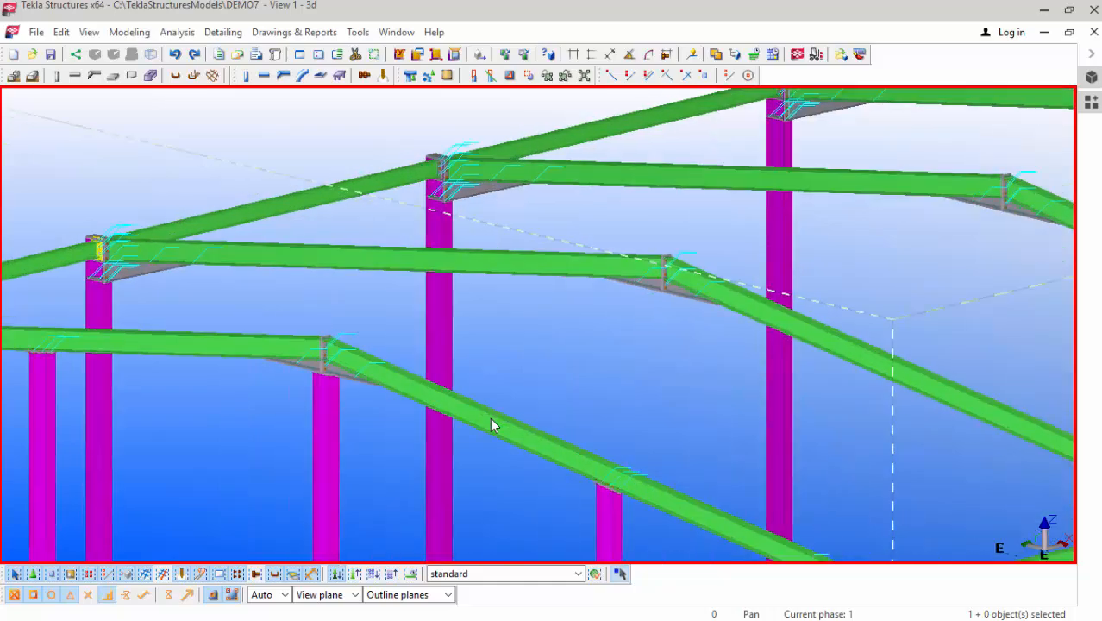
pyautogui.scroll(-8, 491, 422)
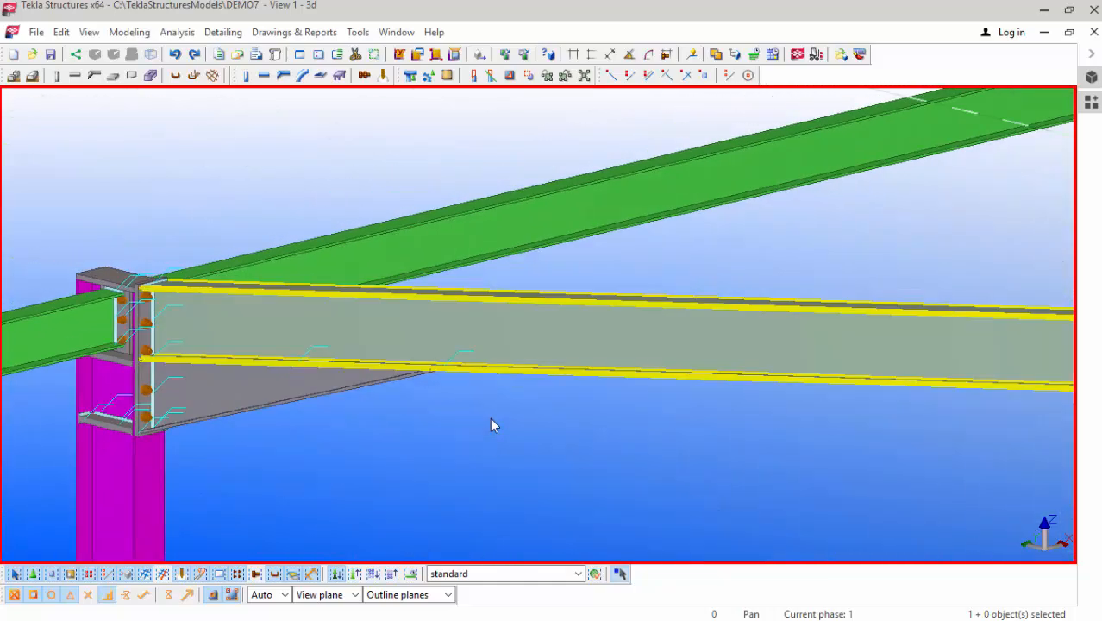
pyautogui.scroll(-6, 490, 423)
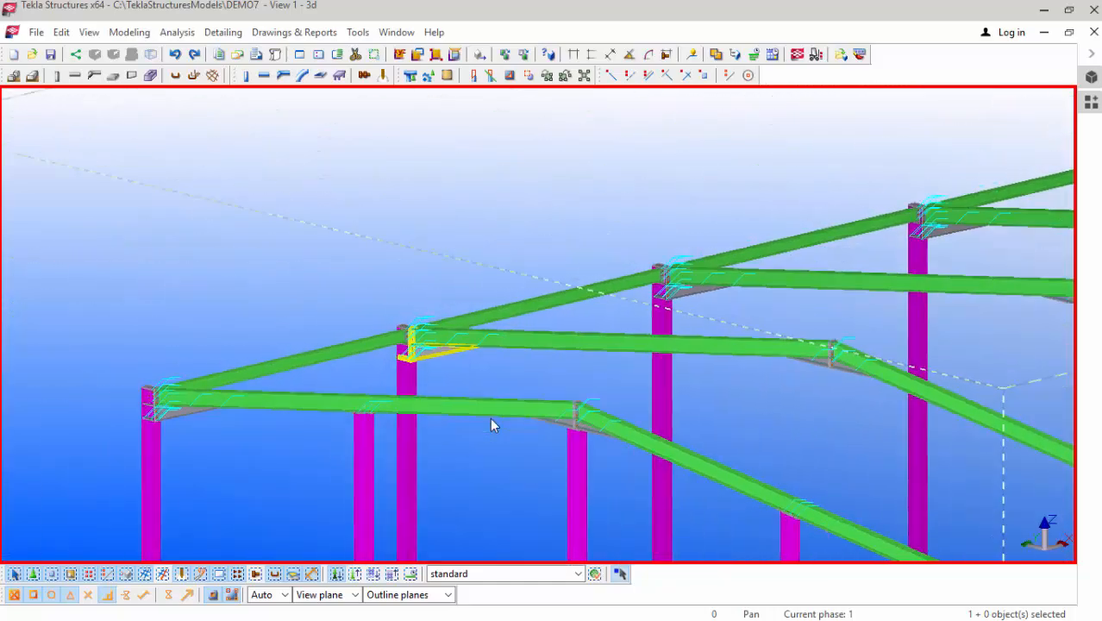
# Step: Select the cap plates on top of the first three columns along grid line 5, starting at grid A
pyautogui.scroll(6, 489, 422)
pyautogui.scroll(6, 491, 422)
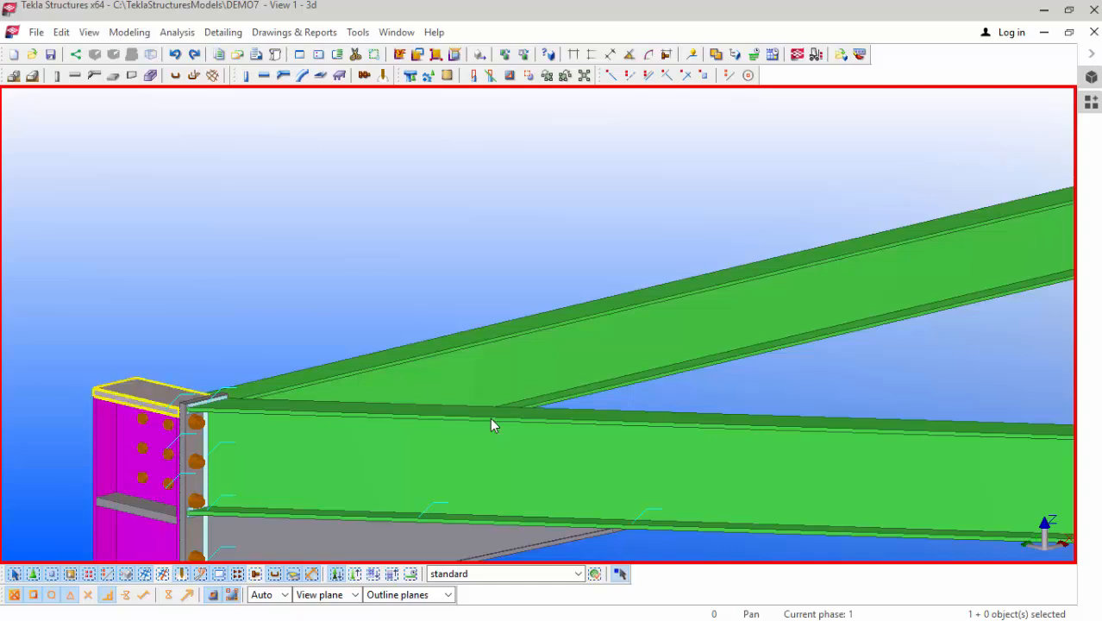
pyautogui.click(151, 393)
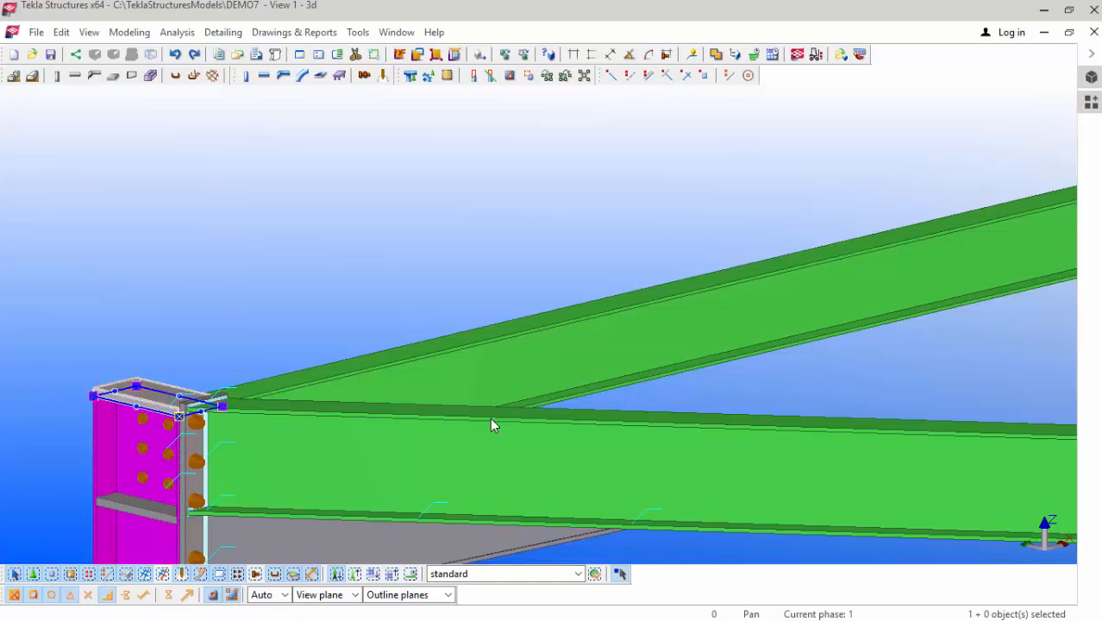
pyautogui.scroll(-5, 491, 422)
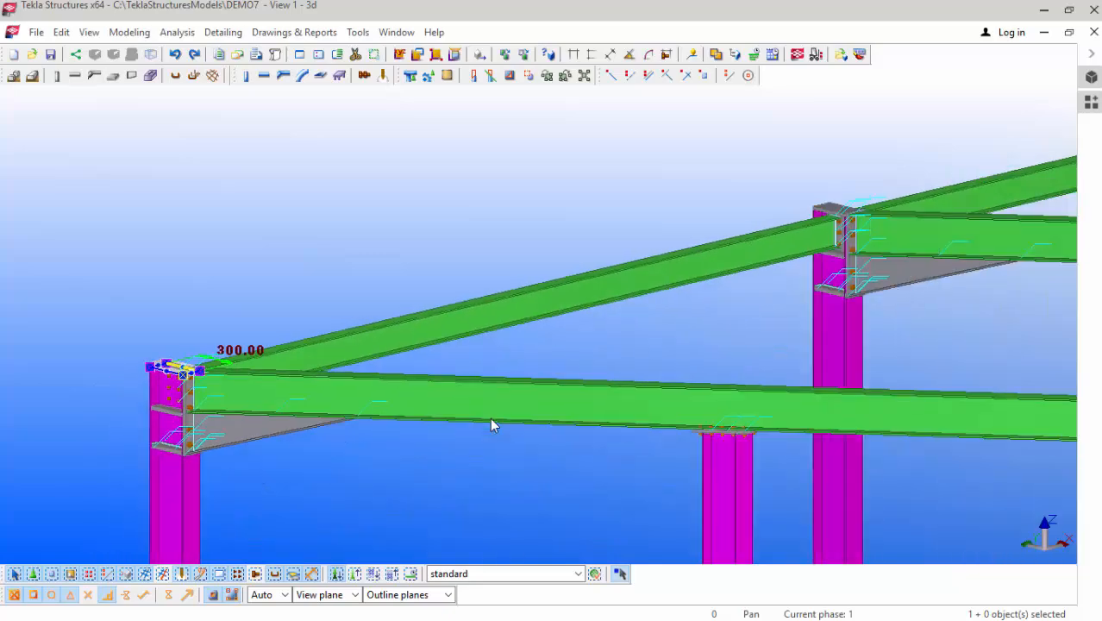
pyautogui.scroll(4, 491, 420)
pyautogui.keyDown('ctrl'); pyautogui.click(568, 313); pyautogui.keyUp('ctrl')
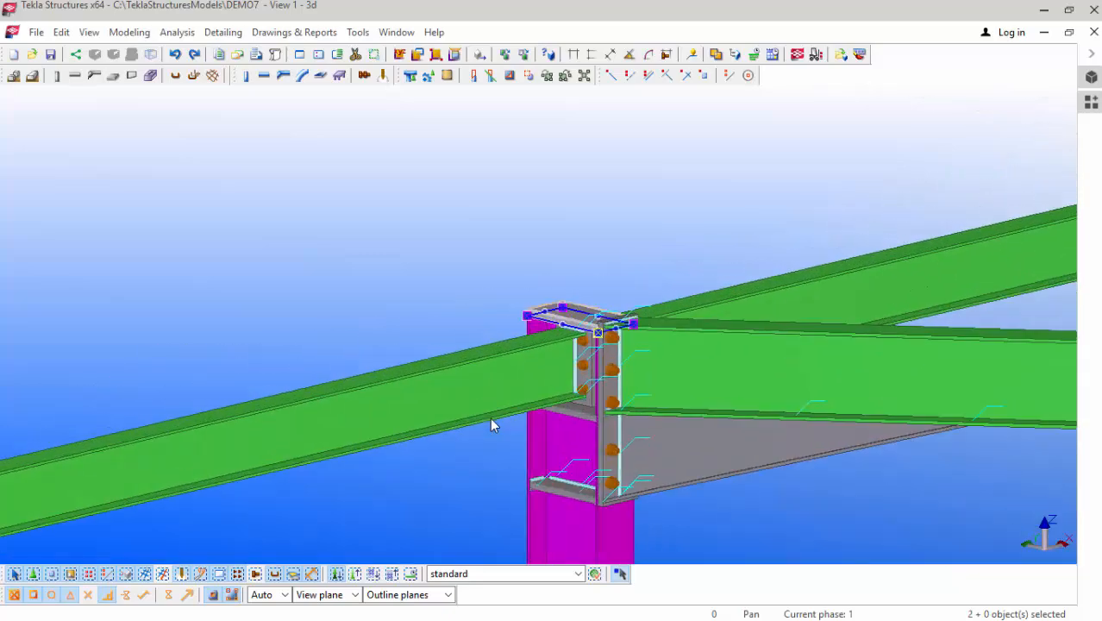
pyautogui.scroll(-4, 491, 419)
pyautogui.scroll(-3, 491, 420)
pyautogui.scroll(7, 491, 419)
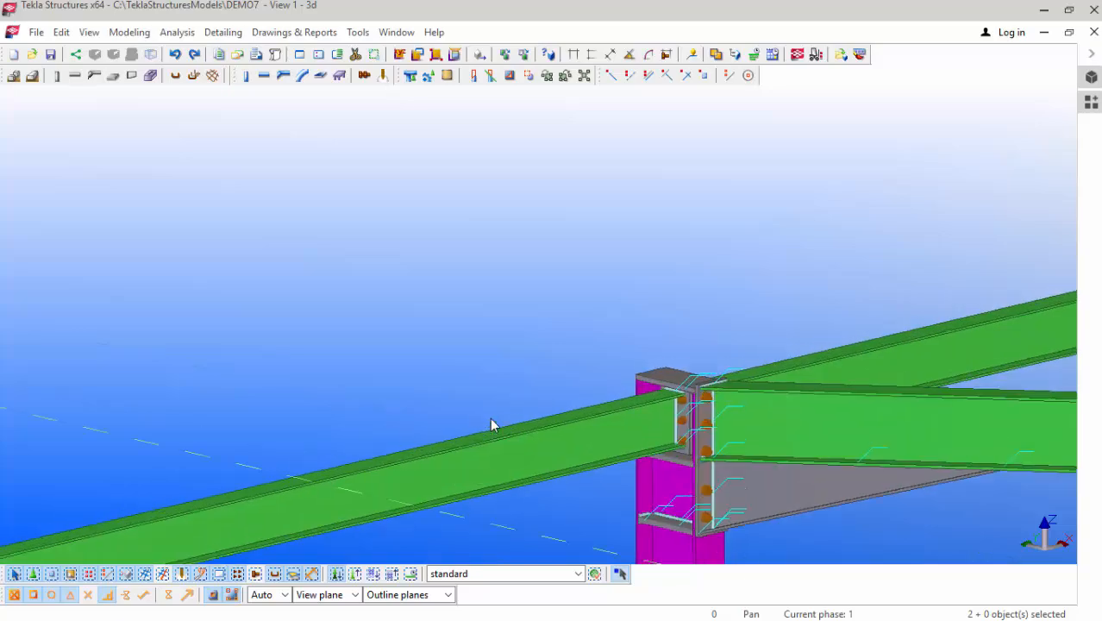
pyautogui.keyDown('ctrl'); pyautogui.click(666, 378); pyautogui.keyUp('ctrl')
# Step: Add the cap plates of the fourth, fifth and sixth columns along grid line 5 to the selection
pyautogui.scroll(-6, 490, 420)
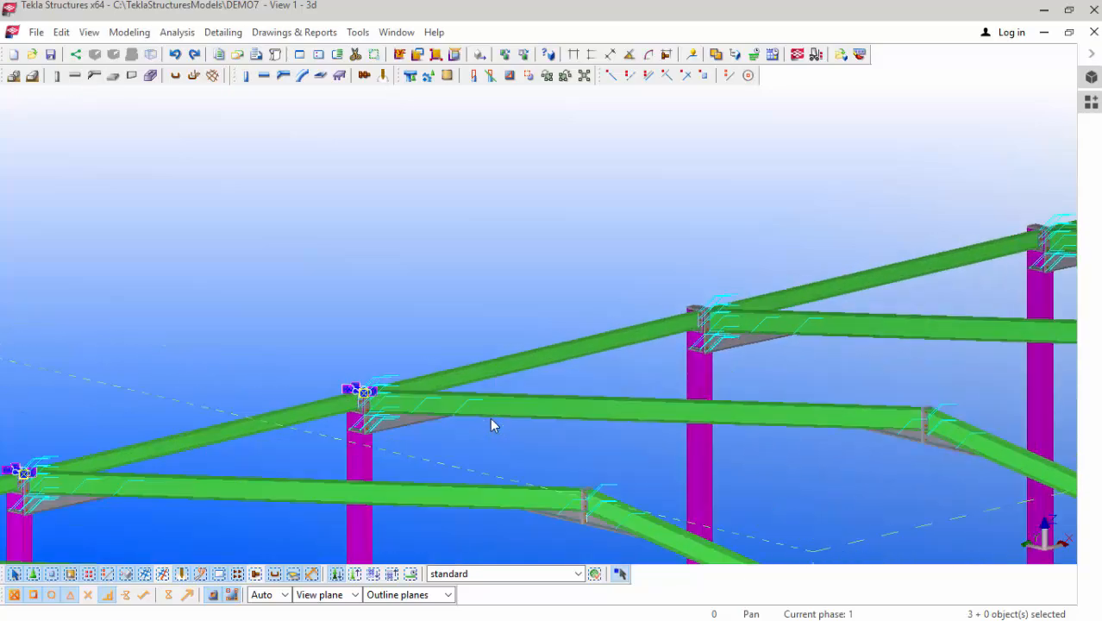
pyautogui.scroll(3, 491, 419)
pyautogui.scroll(3, 490, 419)
pyautogui.keyDown('ctrl'); pyautogui.click(648, 319); pyautogui.keyUp('ctrl')
pyautogui.scroll(-5, 491, 419)
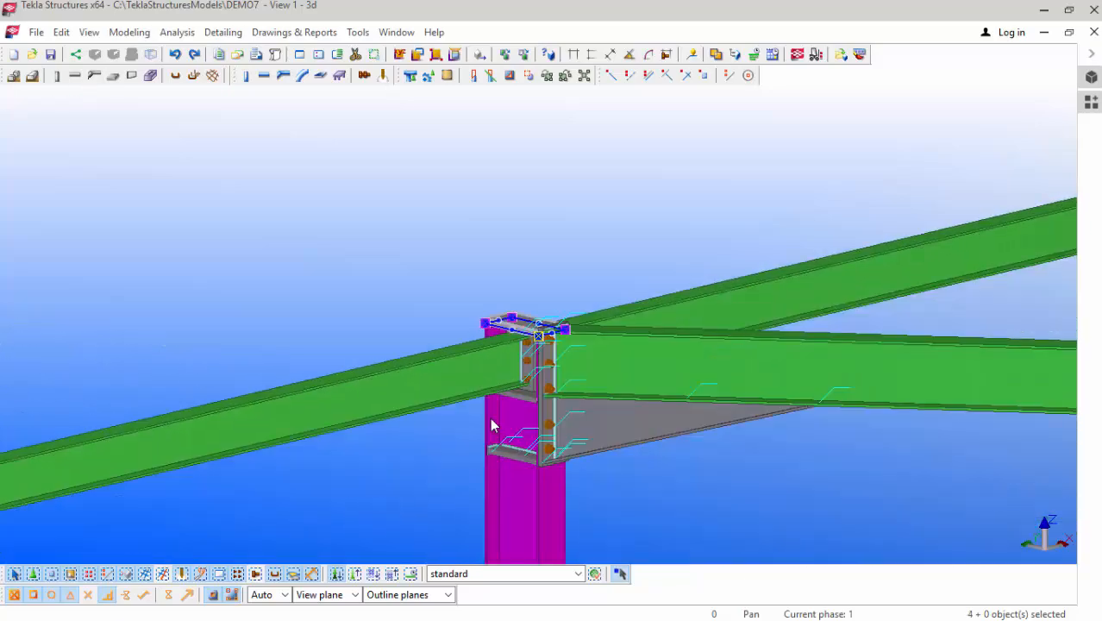
pyautogui.scroll(5, 490, 417)
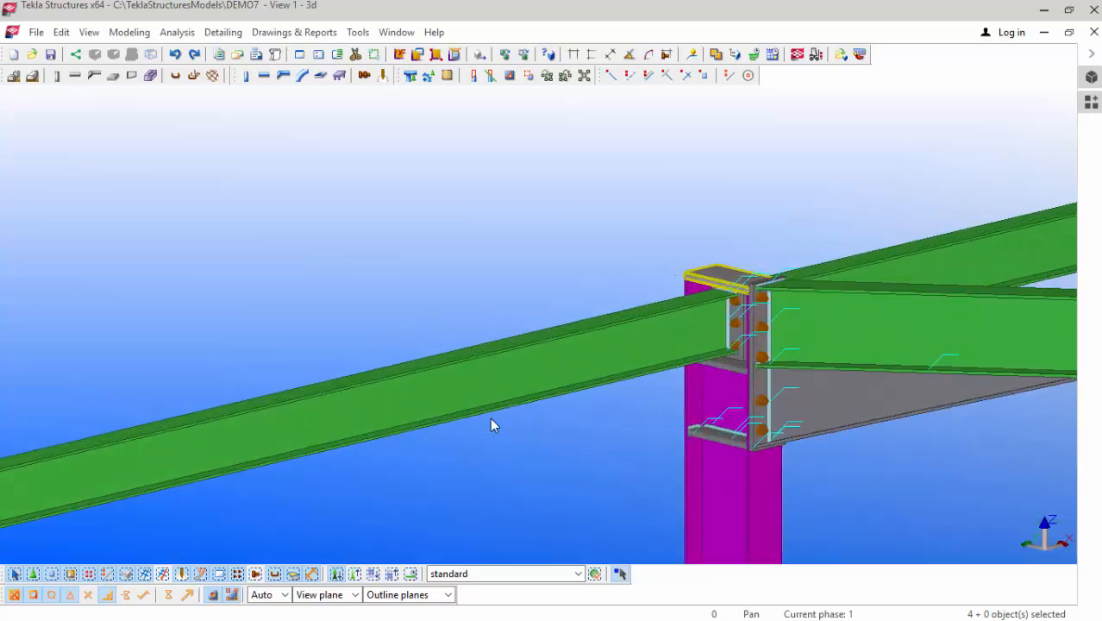
pyautogui.scroll(-6, 491, 419)
pyautogui.scroll(3, 490, 419)
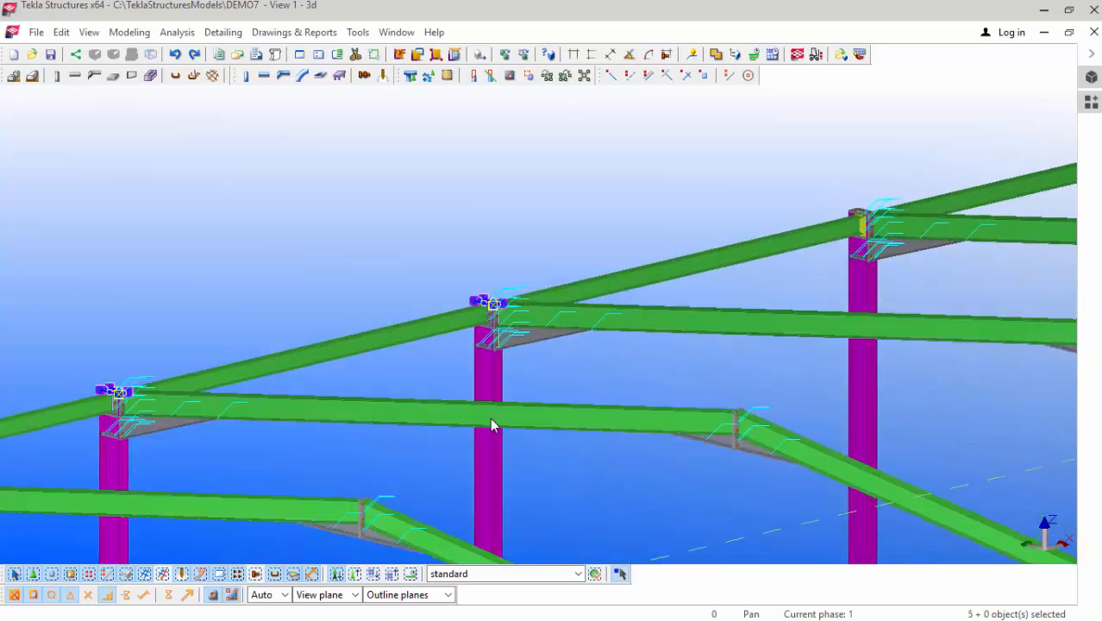
pyautogui.scroll(3, 490, 423)
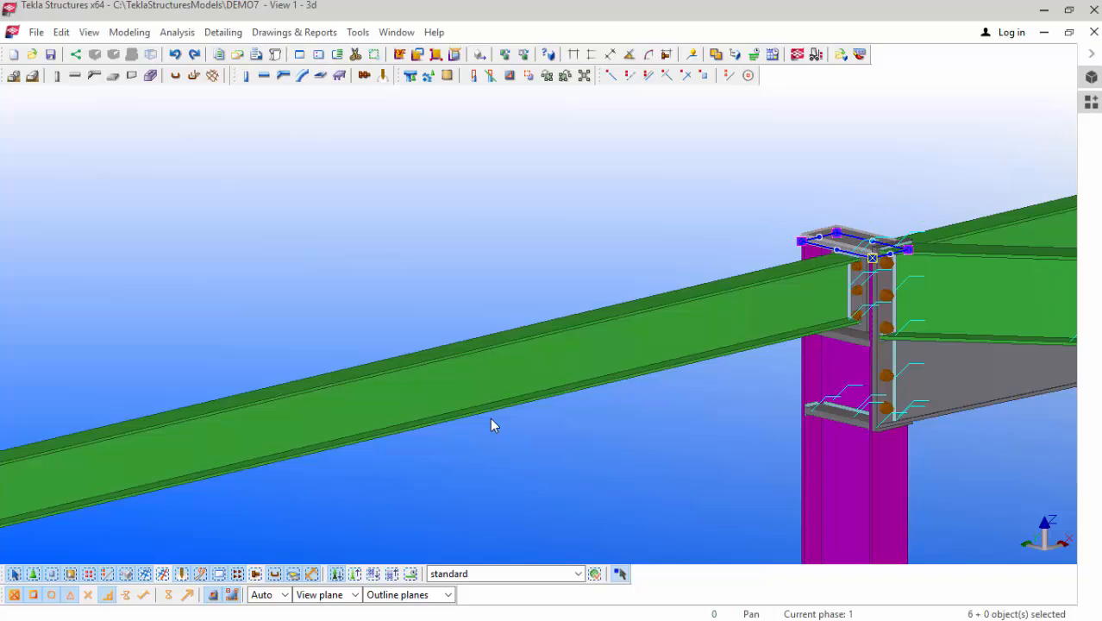
# Step: Add the cap plates of the last four columns along grid line 5, up to grid J, to the selection
pyautogui.scroll(-6, 490, 423)
pyautogui.scroll(3, 490, 422)
pyautogui.scroll(3, 490, 422)
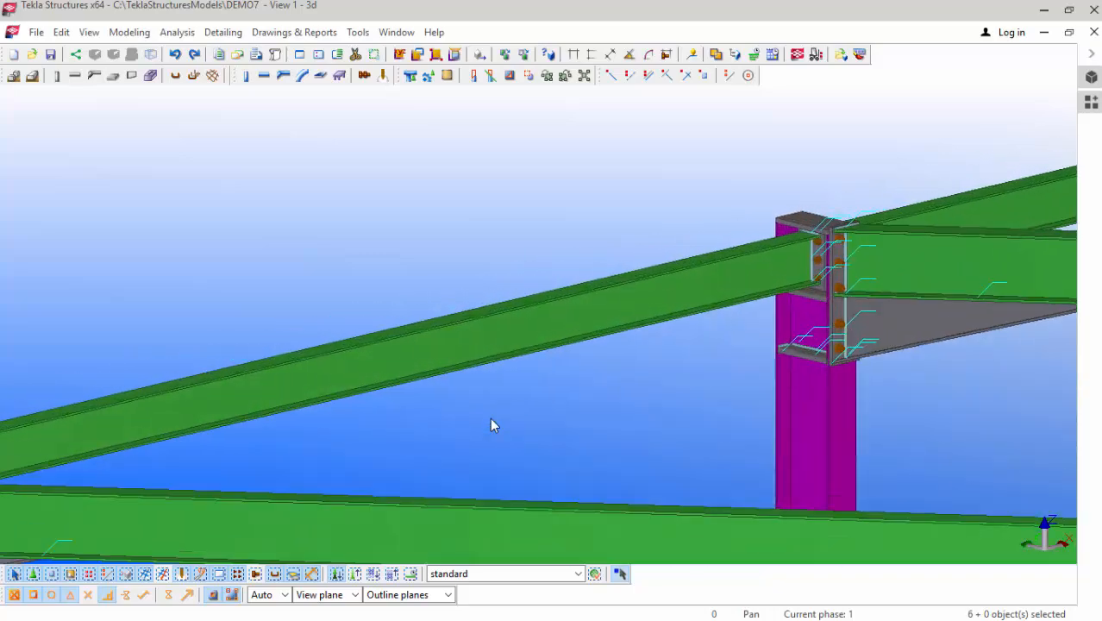
pyautogui.scroll(-3, 490, 423)
pyautogui.scroll(-5, 490, 421)
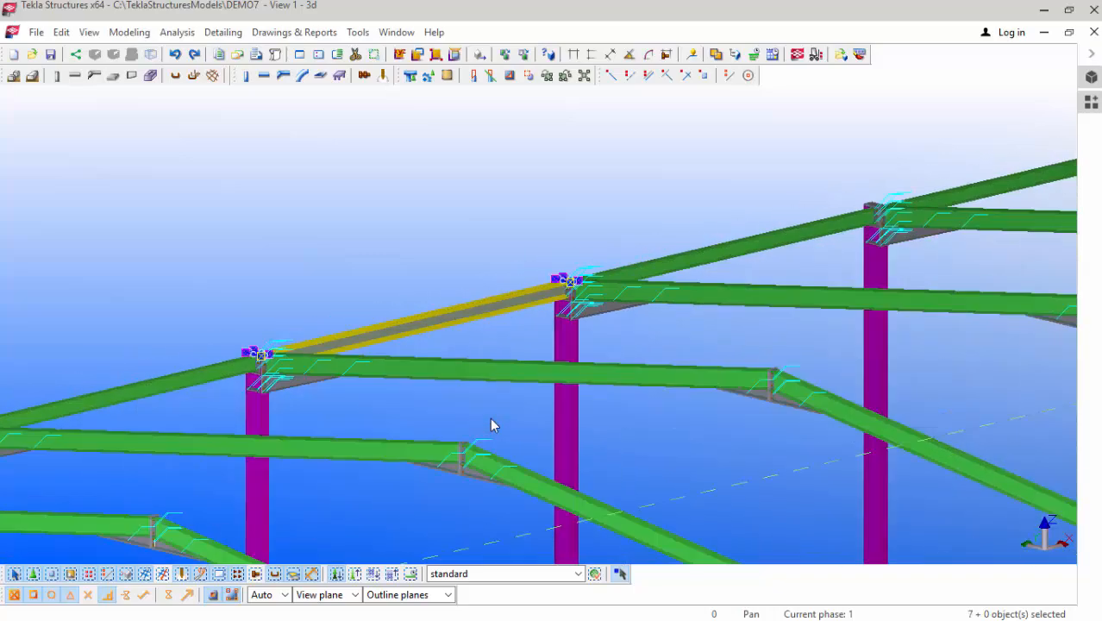
pyautogui.scroll(6, 490, 421)
pyautogui.scroll(3, 491, 424)
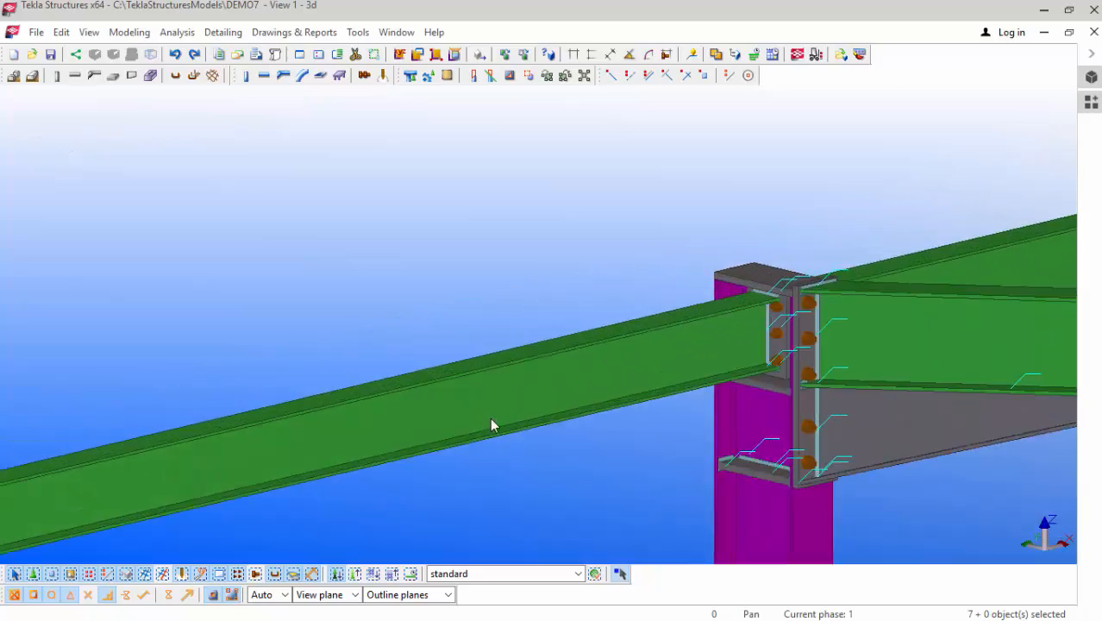
pyautogui.scroll(-5, 490, 424)
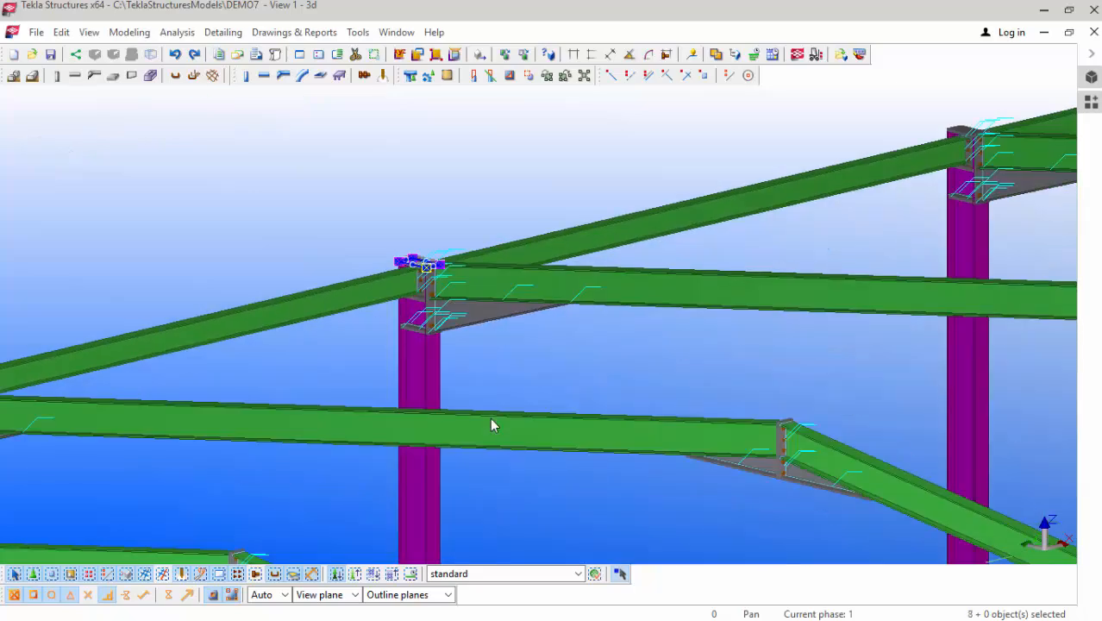
pyautogui.scroll(4, 490, 425)
pyautogui.scroll(2, 492, 425)
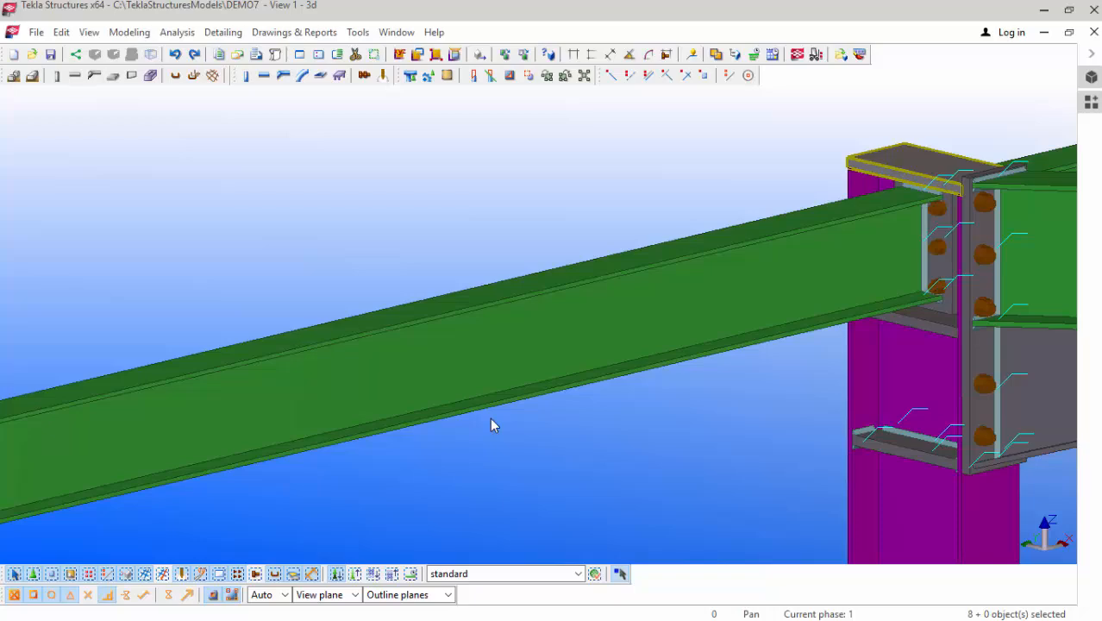
pyautogui.scroll(-5, 491, 424)
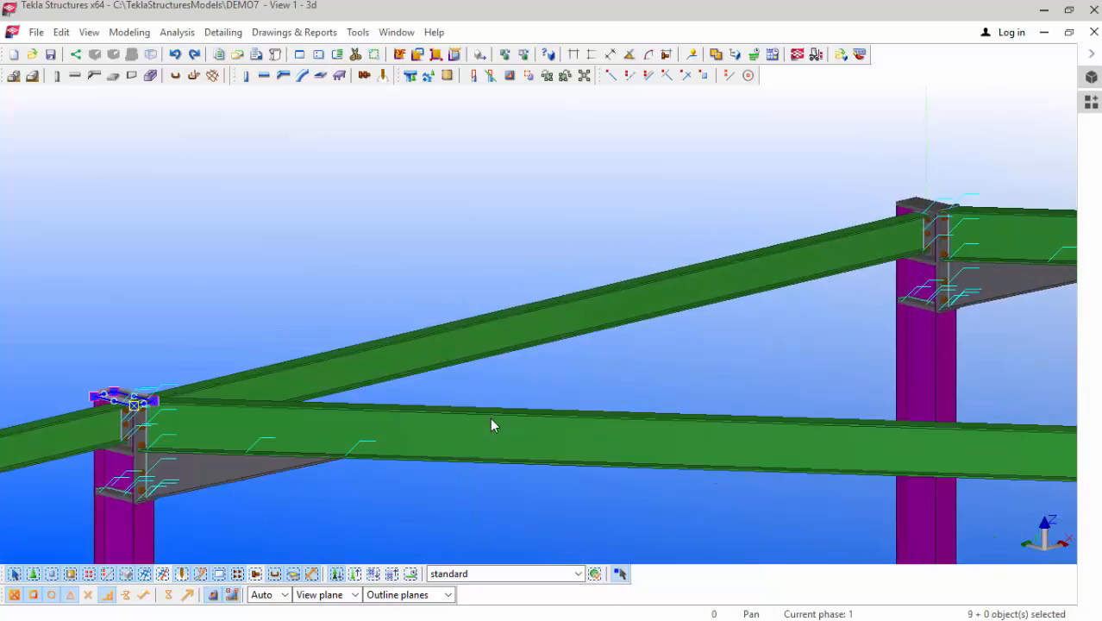
pyautogui.scroll(3, 490, 417)
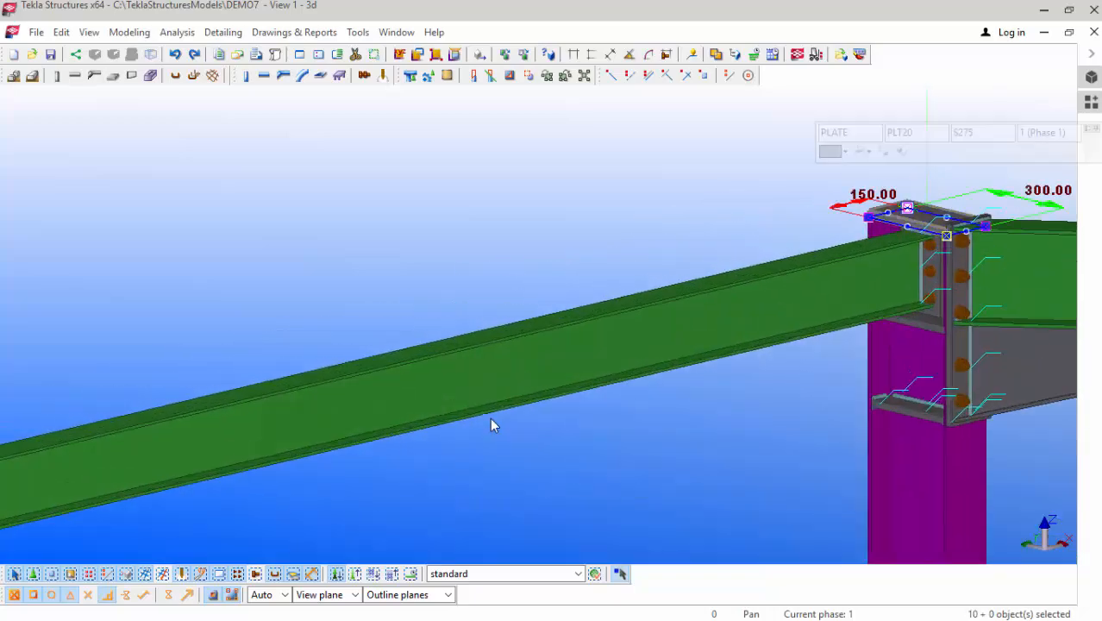
# Step: Copy the ten selected cap plates from grid line 5 to the columns along grid line 1, keeping the duplicates
pyautogui.hotkey('ctrl', 'c')
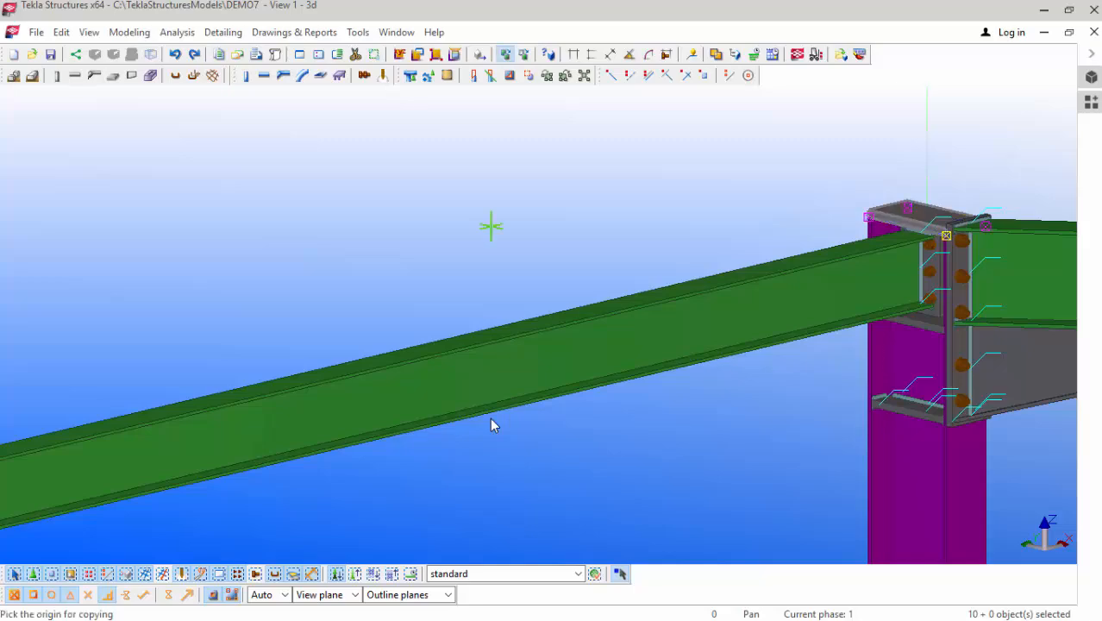
pyautogui.scroll(-6, 490, 420)
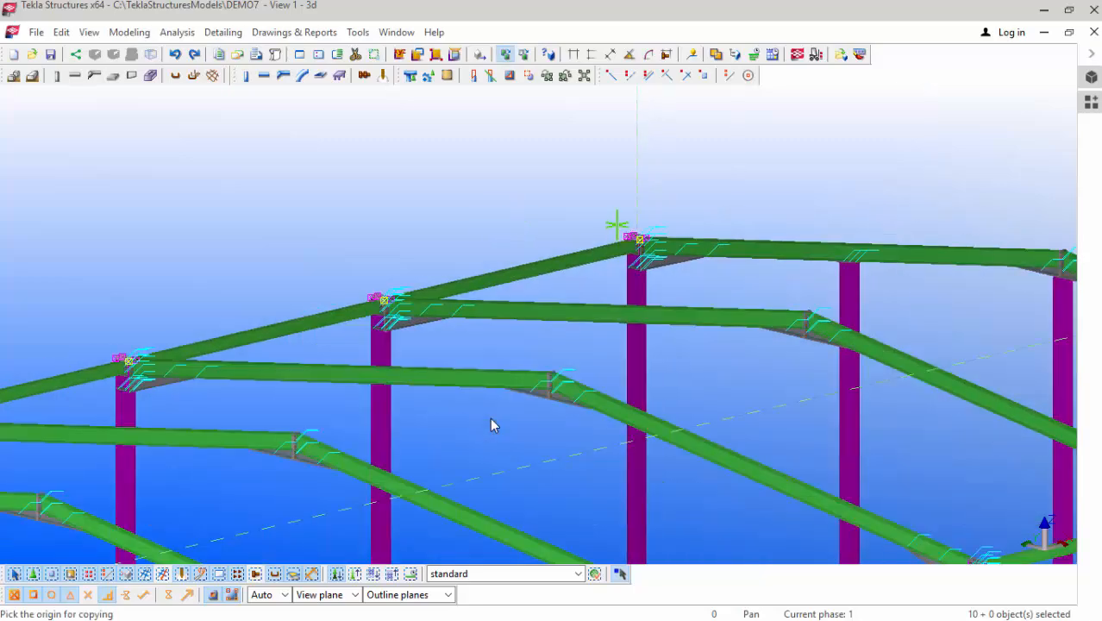
pyautogui.scroll(-4, 491, 425)
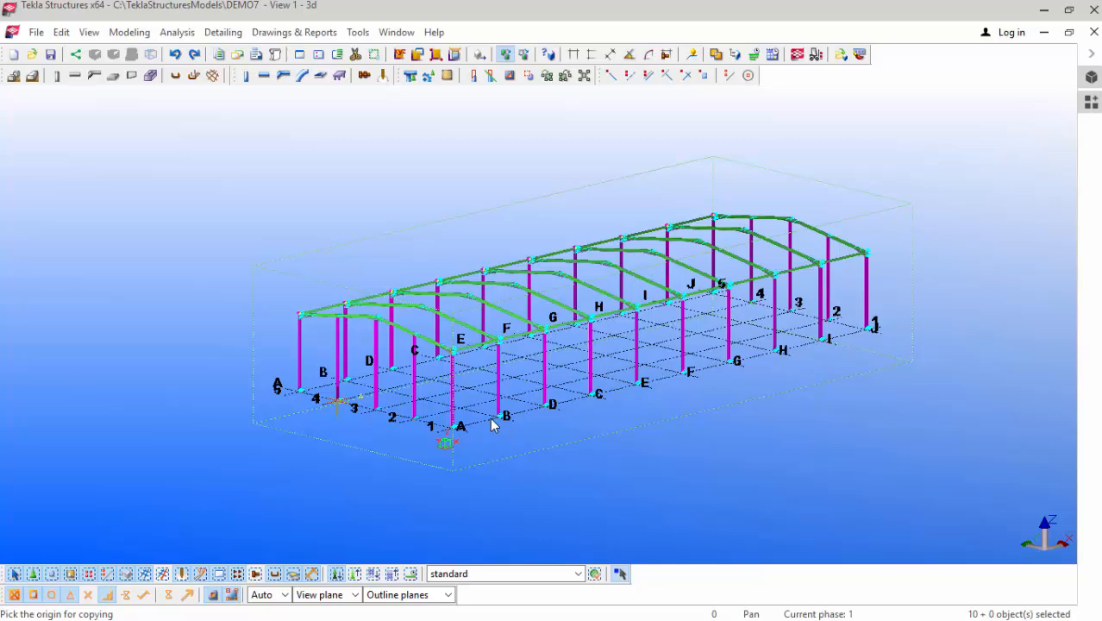
pyautogui.scroll(2, 491, 425)
pyautogui.scroll(5, 491, 425)
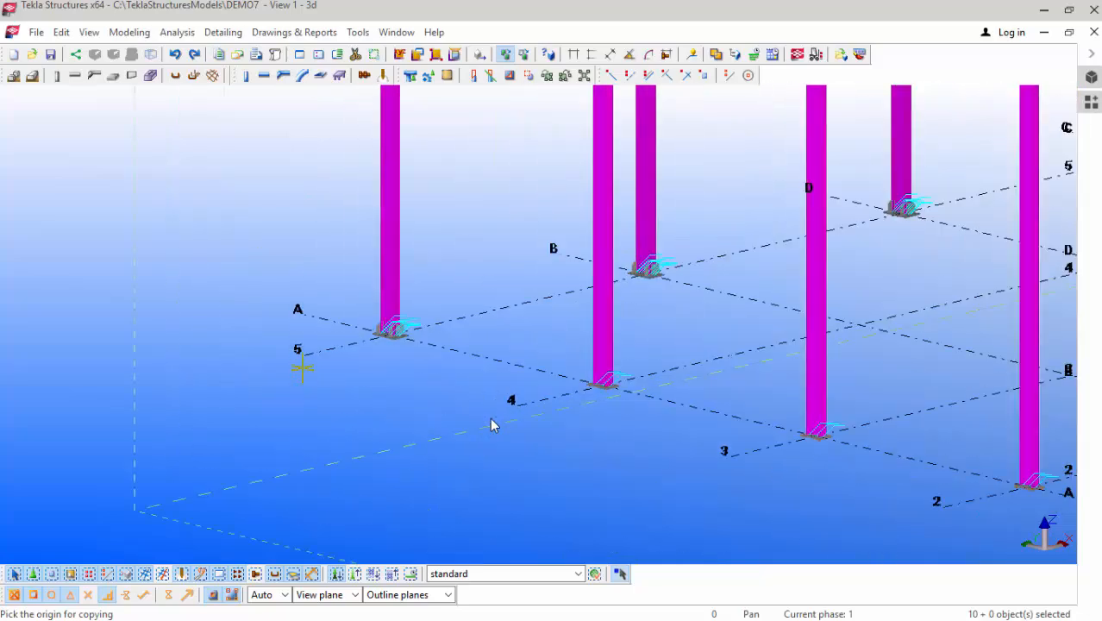
pyautogui.click(304, 354)
pyautogui.scroll(-4, 234, 347)
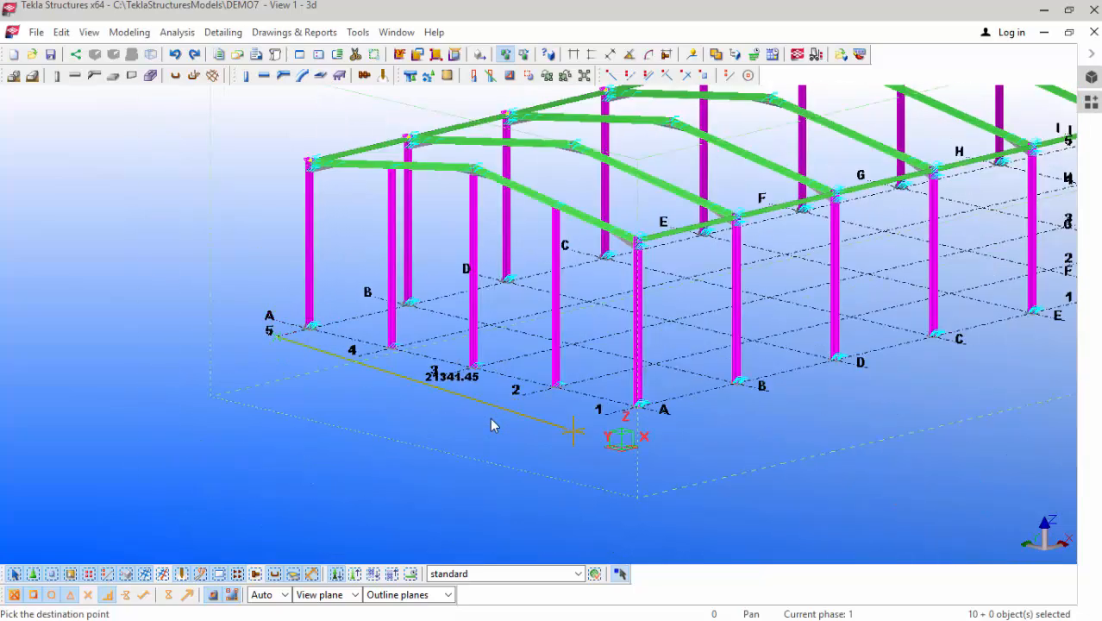
pyautogui.scroll(3, 608, 431)
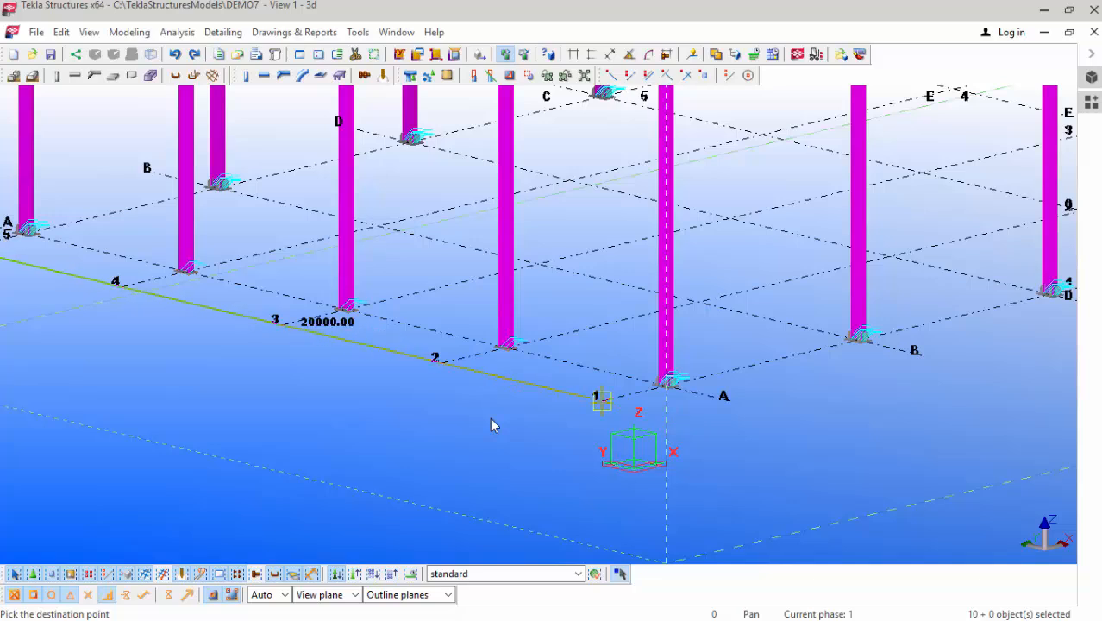
pyautogui.click(610, 406)
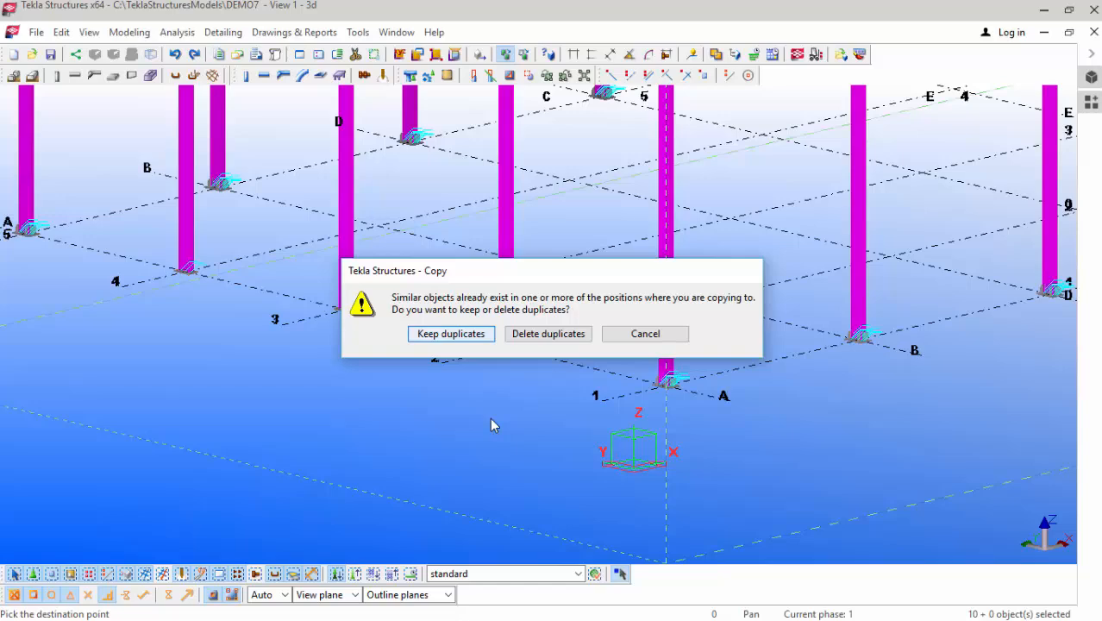
pyautogui.press('Return')
pyautogui.rightClick(513, 379)
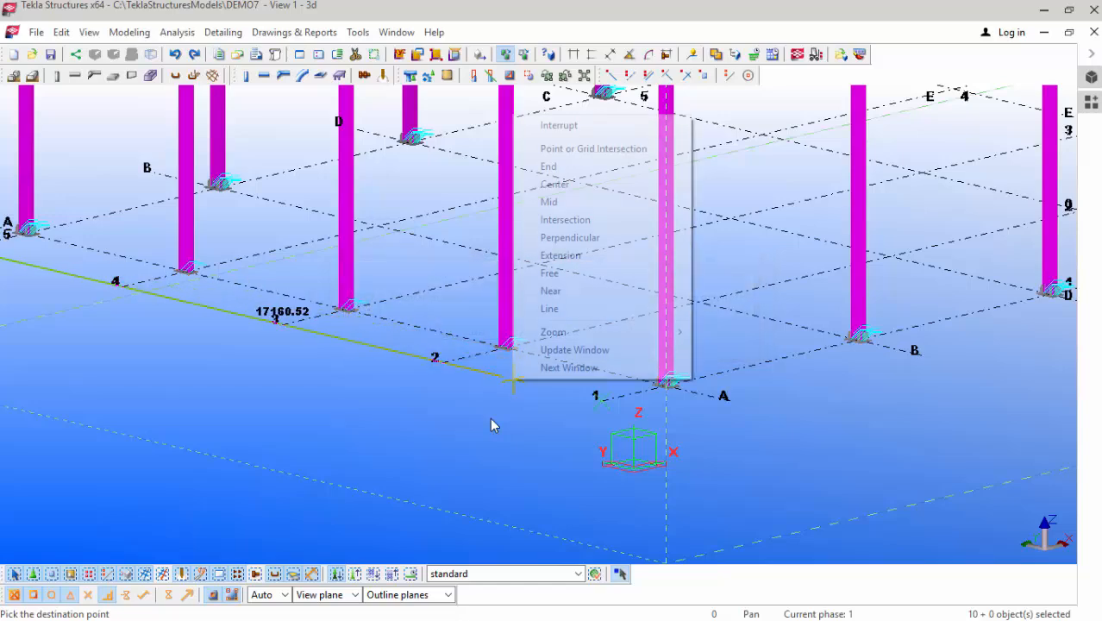
pyautogui.click(565, 126)
# Step: Check the copied cap plate on the corner column at grids A and 1, and save the model
pyautogui.scroll(-2, 515, 451)
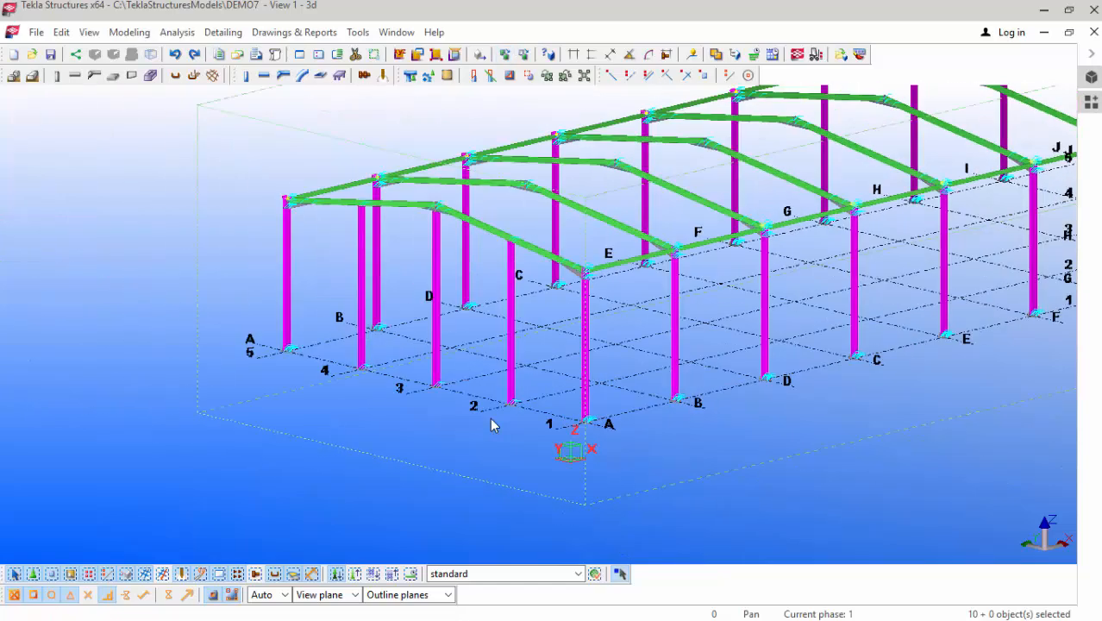
pyautogui.scroll(1, 611, 269)
pyautogui.scroll(10, 490, 423)
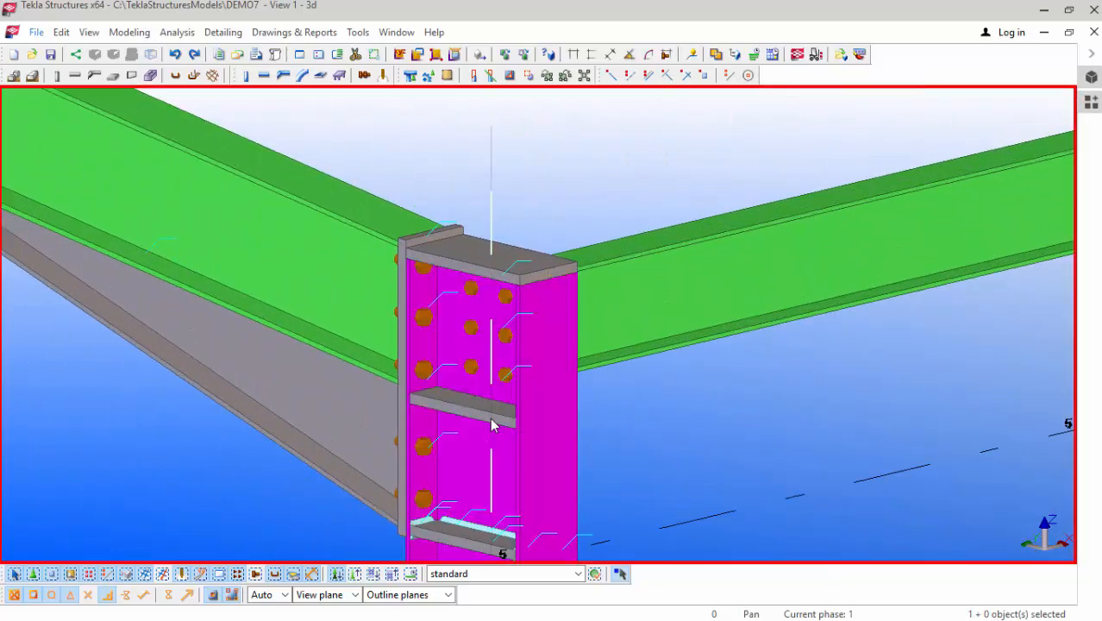
pyautogui.click(36, 33)
pyautogui.click(62, 86)
# Step: Examine the grid A gable frame's apex connection, gable column heads and the column base plates near grid line 1
pyautogui.scroll(-10, 491, 424)
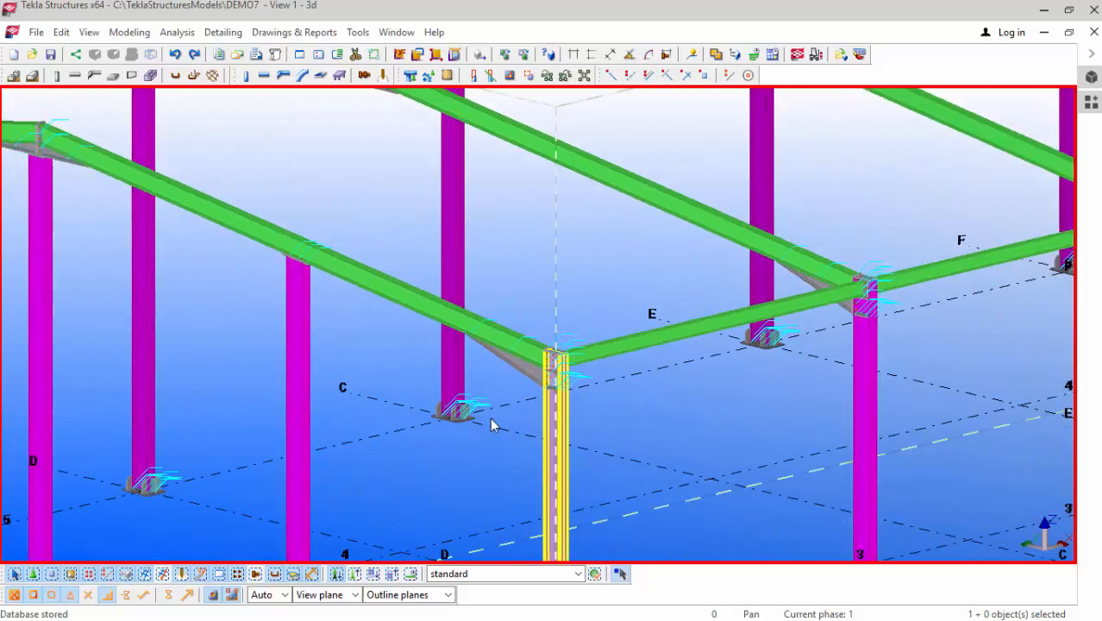
pyautogui.scroll(10, 491, 424)
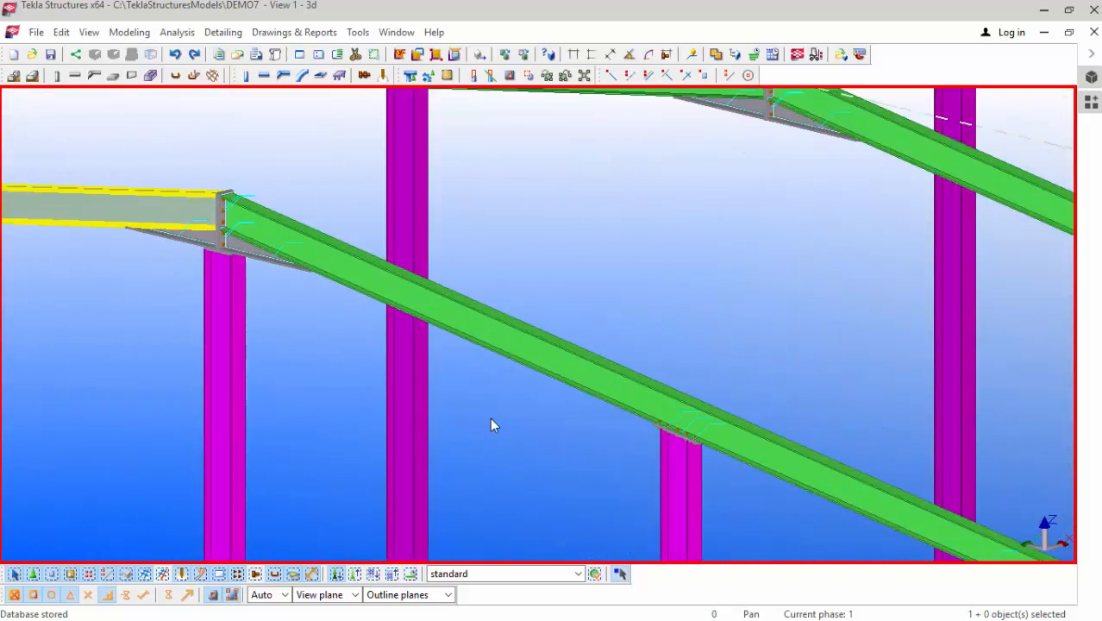
pyautogui.scroll(-4, 491, 422)
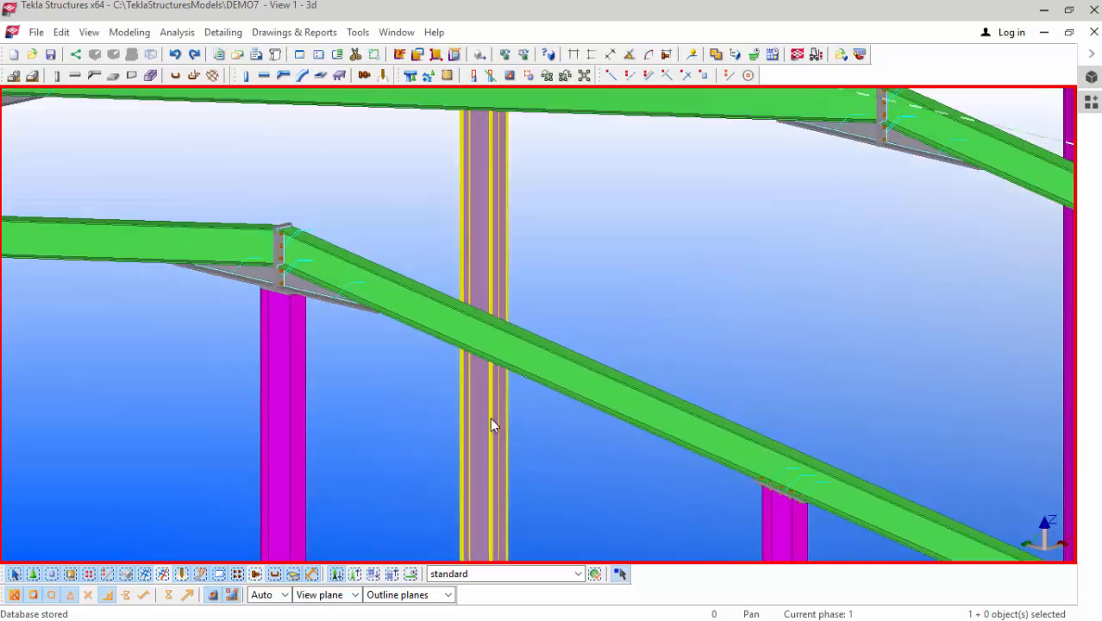
pyautogui.scroll(-8, 492, 424)
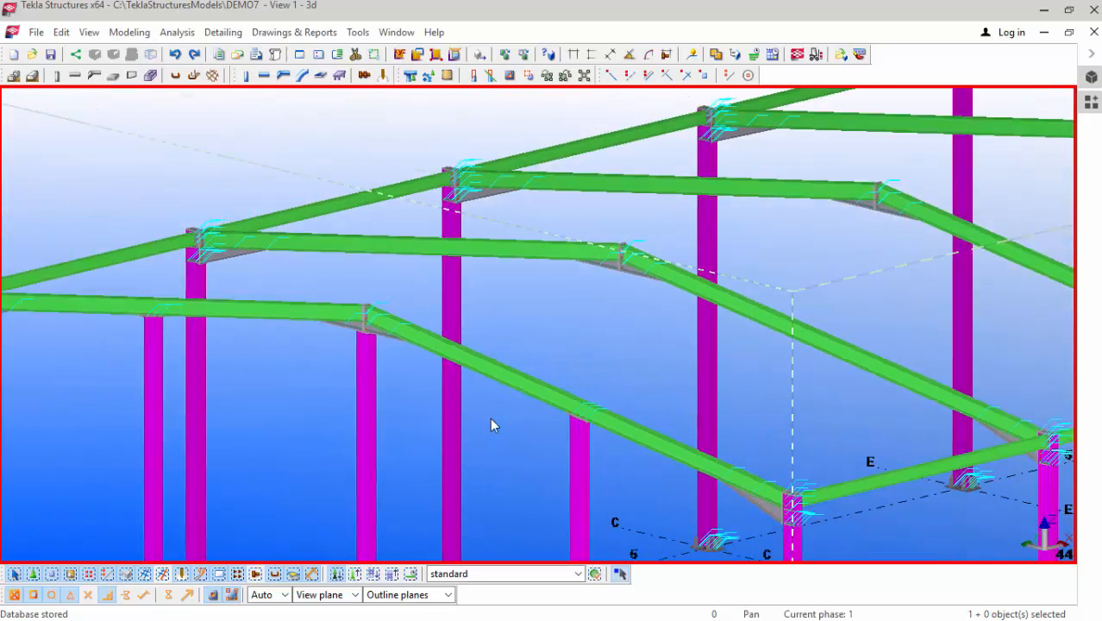
pyautogui.scroll(-6, 492, 424)
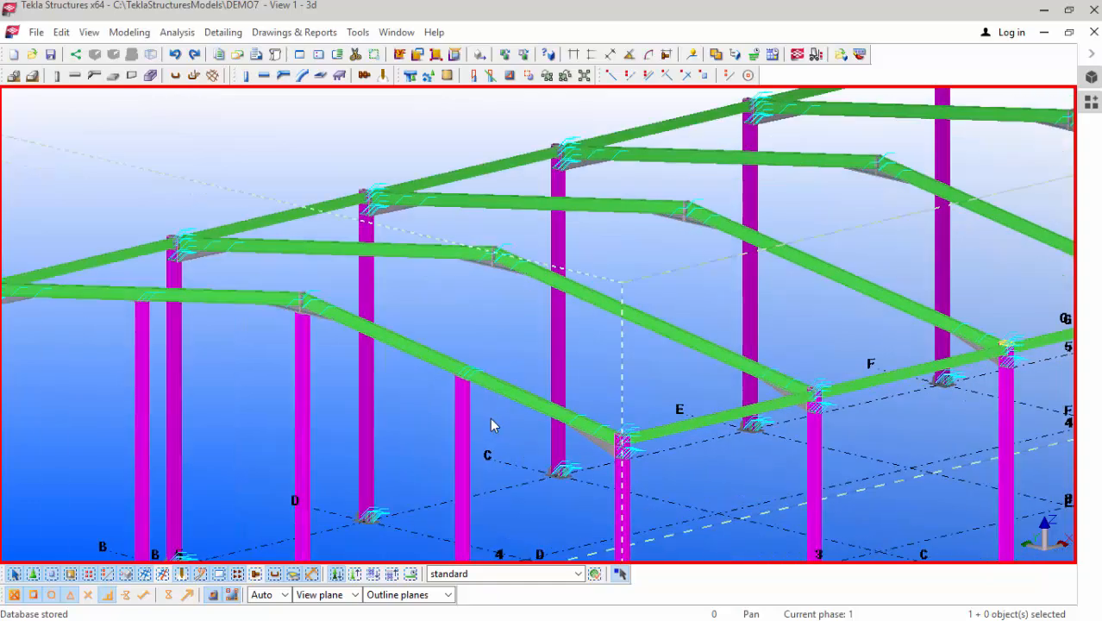
pyautogui.scroll(-2, 491, 424)
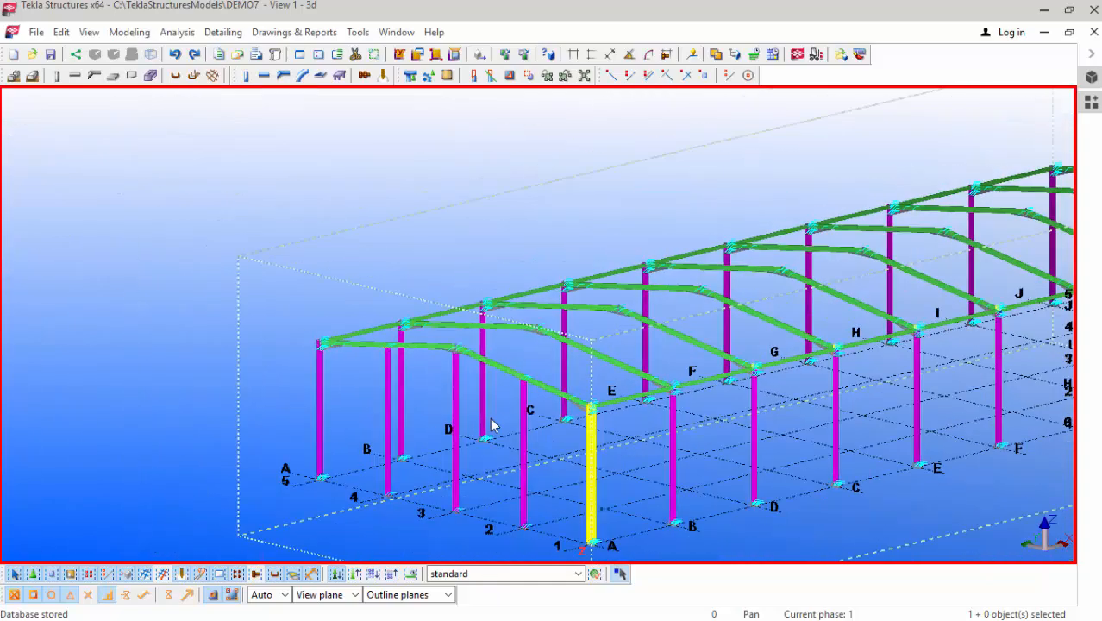
pyautogui.scroll(8, 492, 424)
pyautogui.scroll(2, 491, 424)
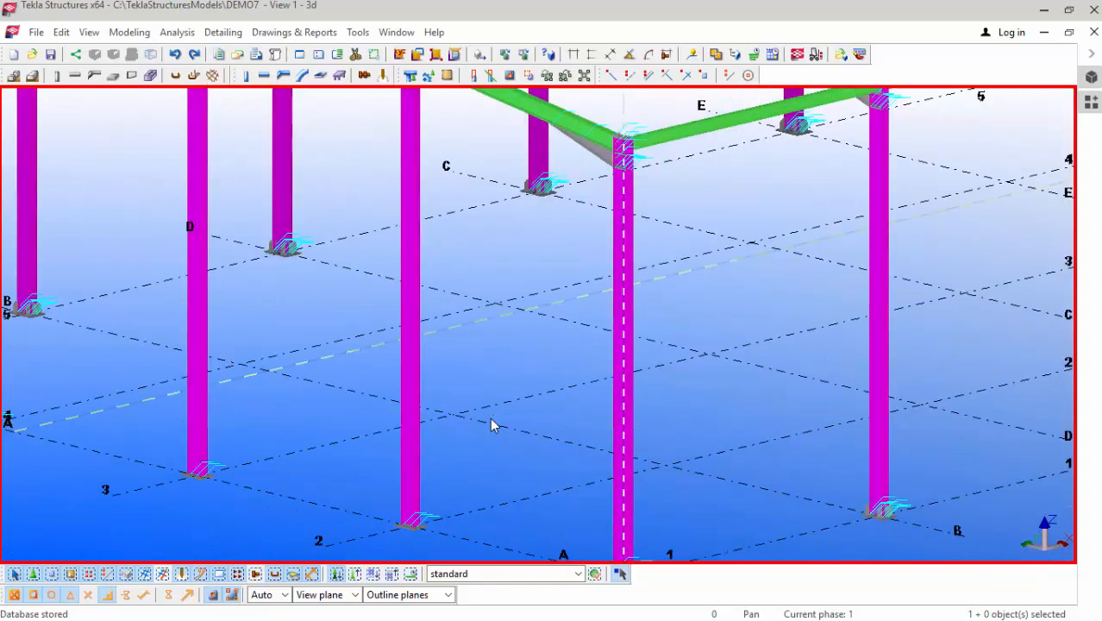
pyautogui.scroll(-4, 491, 419)
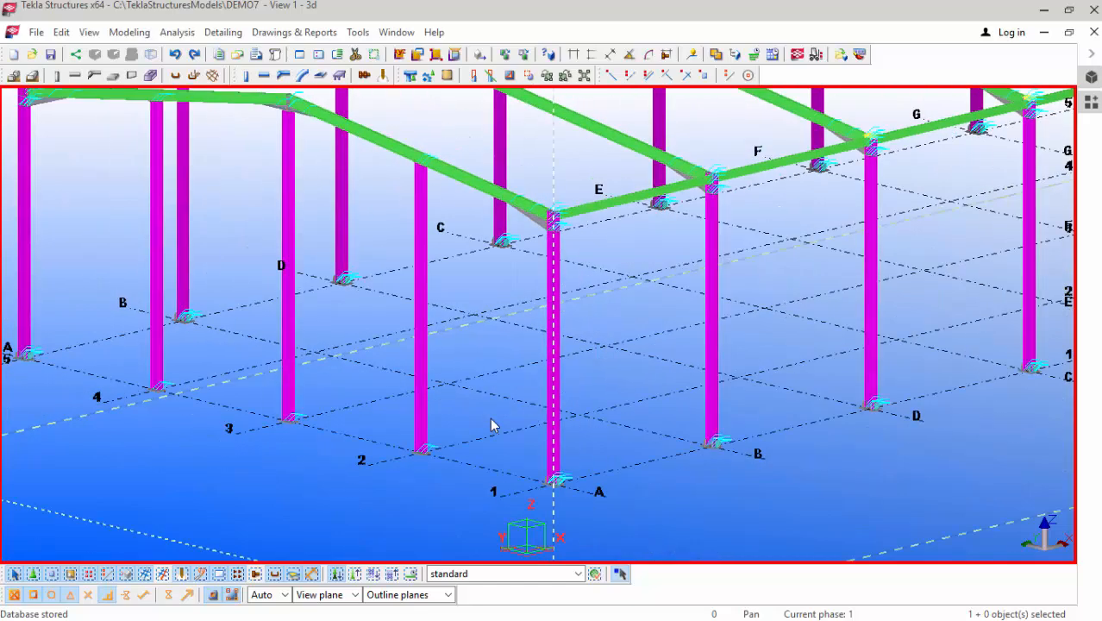
pyautogui.scroll(6, 491, 419)
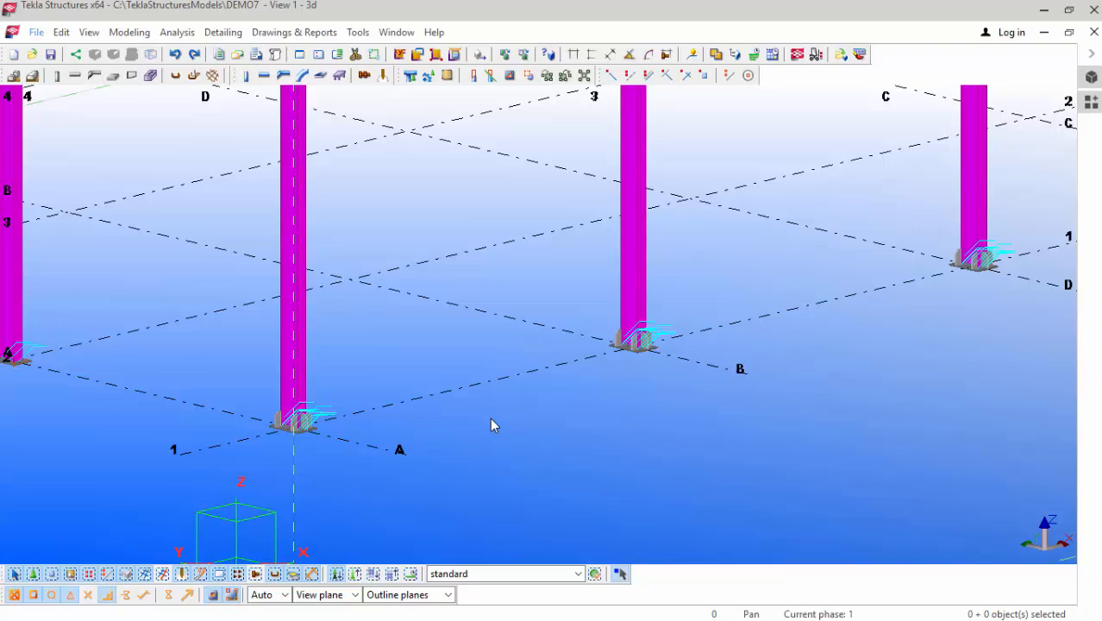
pyautogui.scroll(-6, 491, 419)
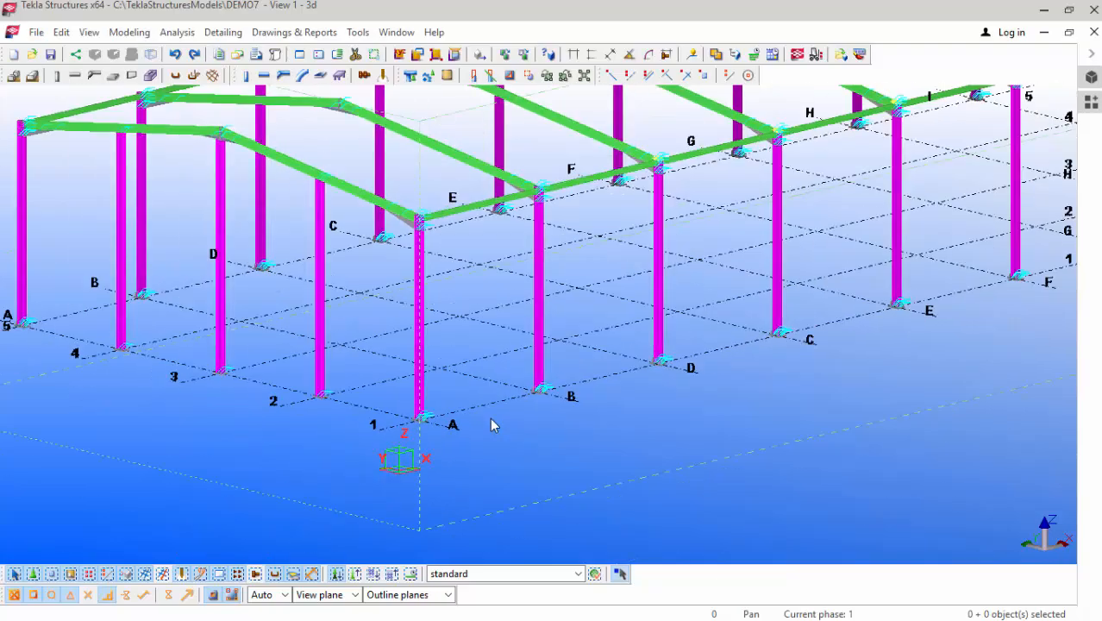
pyautogui.scroll(3, 490, 419)
pyautogui.scroll(5, 491, 420)
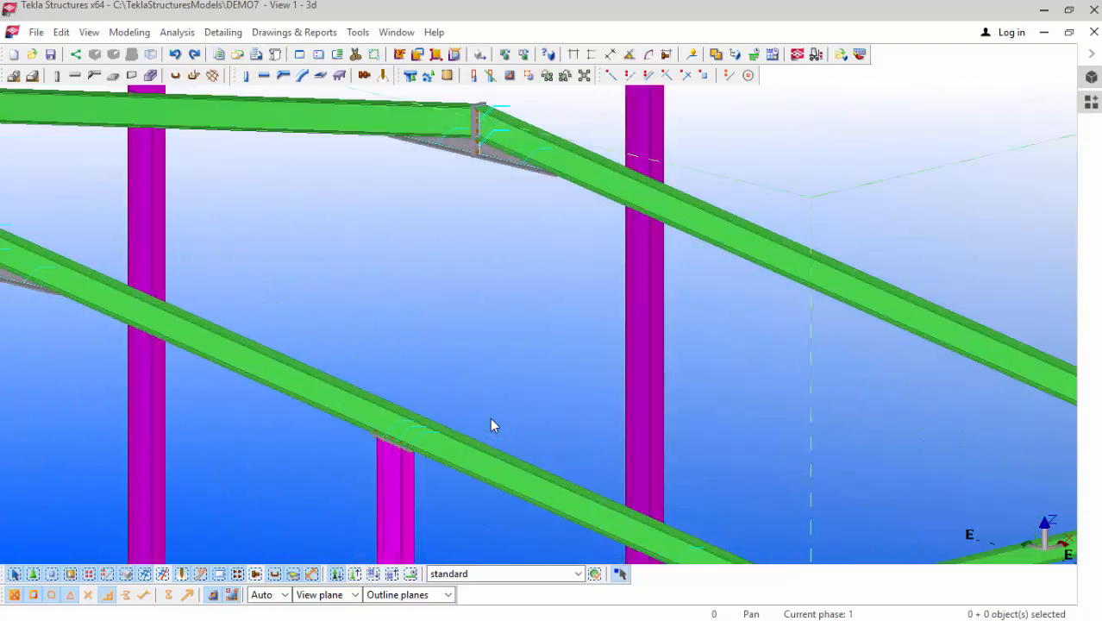
pyautogui.scroll(-2, 491, 420)
pyautogui.scroll(-8, 491, 423)
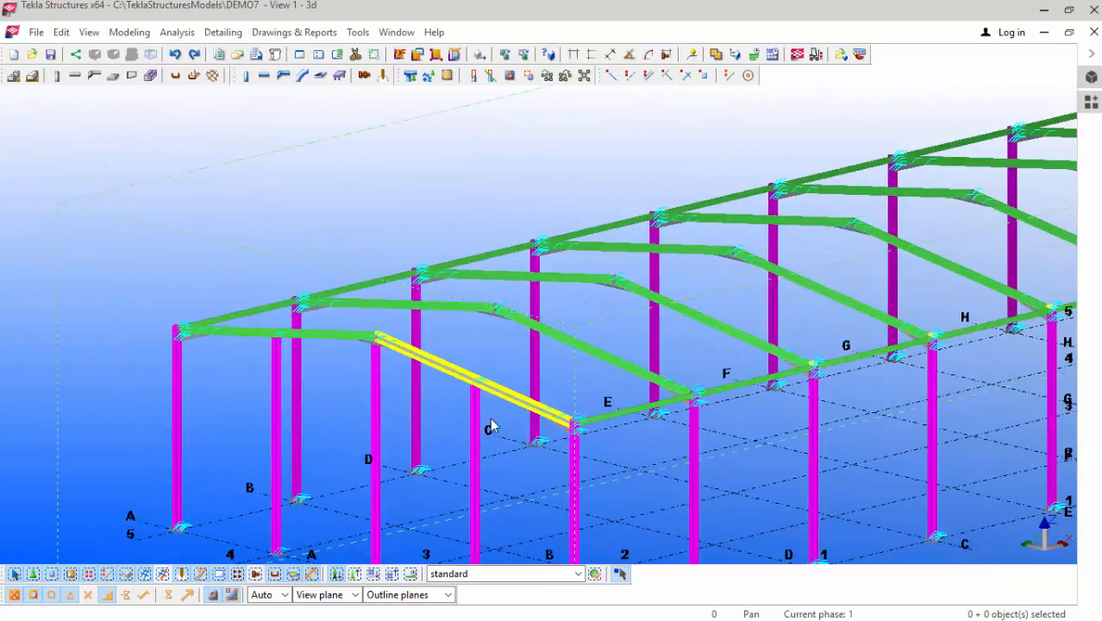
pyautogui.scroll(5, 490, 423)
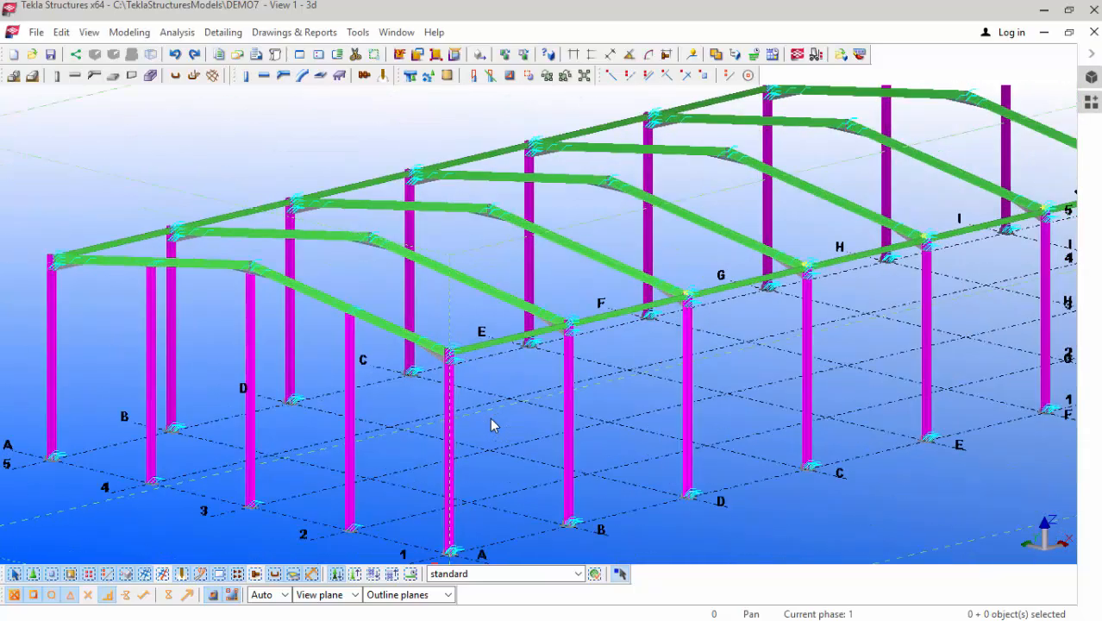